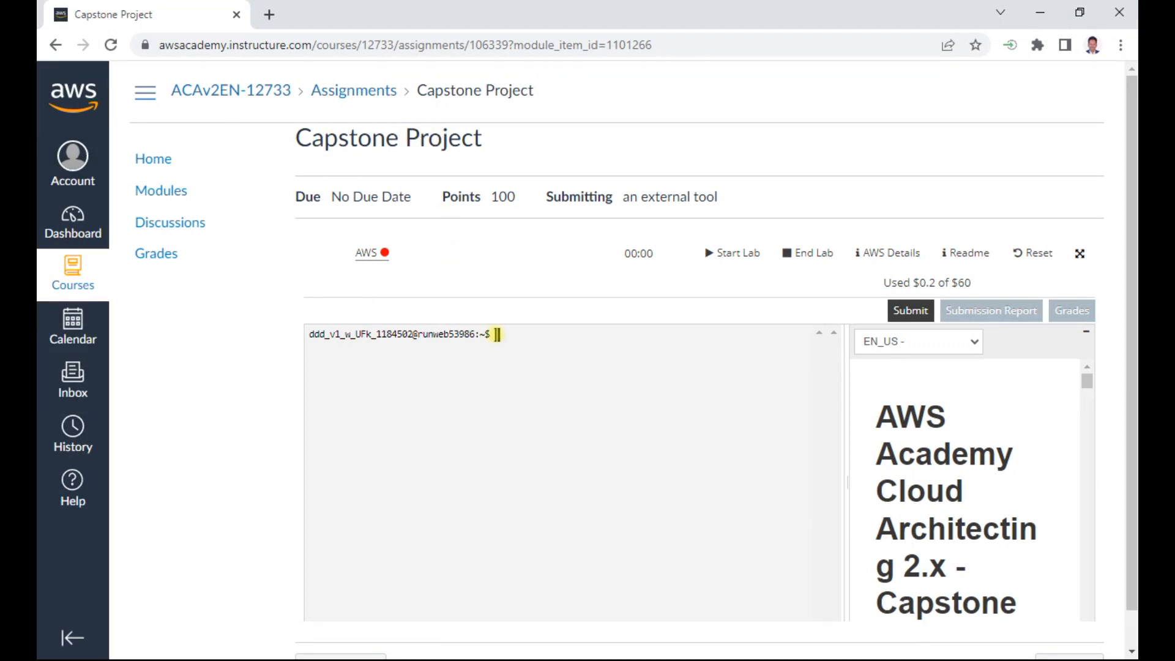
- Widen the Capstone Project instructions pane to nearly the full lab area, read the console access instructions, and start the lab session
{"action": "left_click_drag", "start_coordinate": [843, 482], "coordinate": [338, 465]}
{"action": "scroll", "coordinate": [684, 531], "scroll_direction": "down", "scroll_amount": 8}
{"action": "scroll", "coordinate": [684, 531], "scroll_direction": "down", "scroll_amount": 8}
{"action": "scroll", "coordinate": [683, 531], "scroll_direction": "down", "scroll_amount": 6}
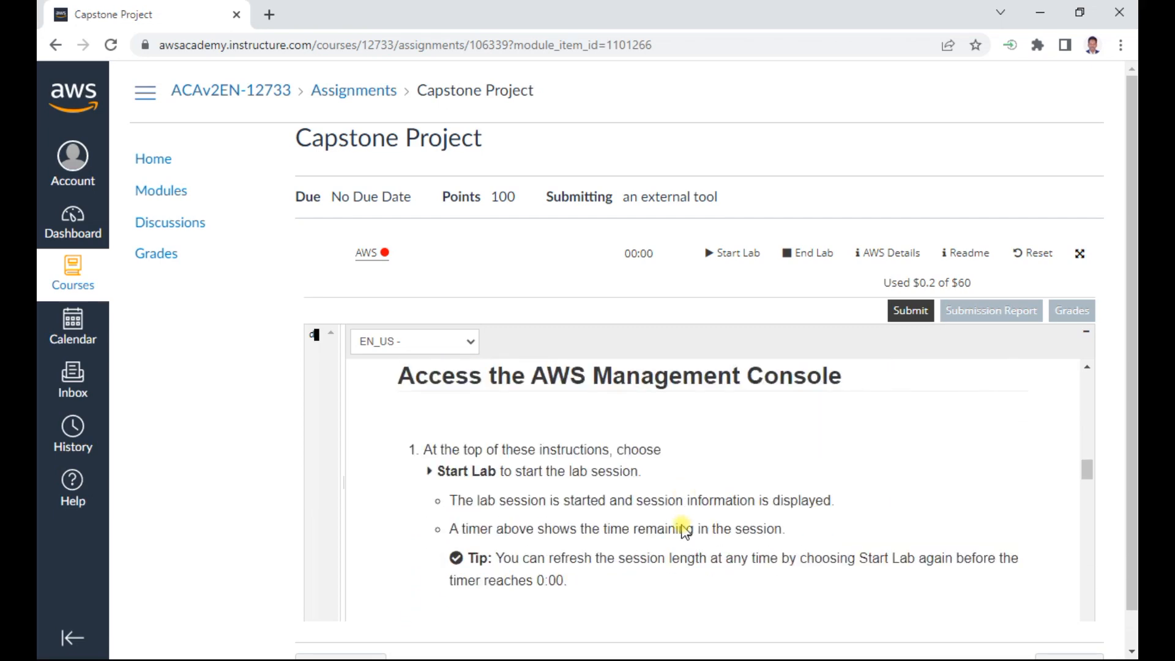
{"action": "scroll", "coordinate": [683, 532], "scroll_direction": "down", "scroll_amount": 2}
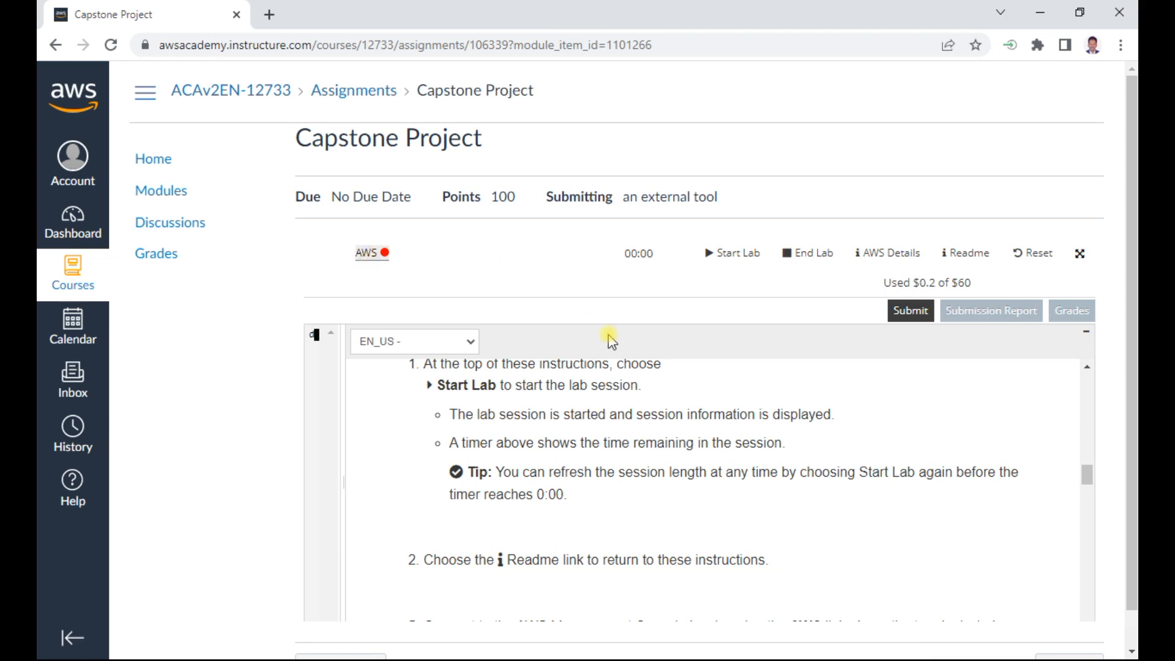
{"action": "left_click", "coordinate": [746, 256]}
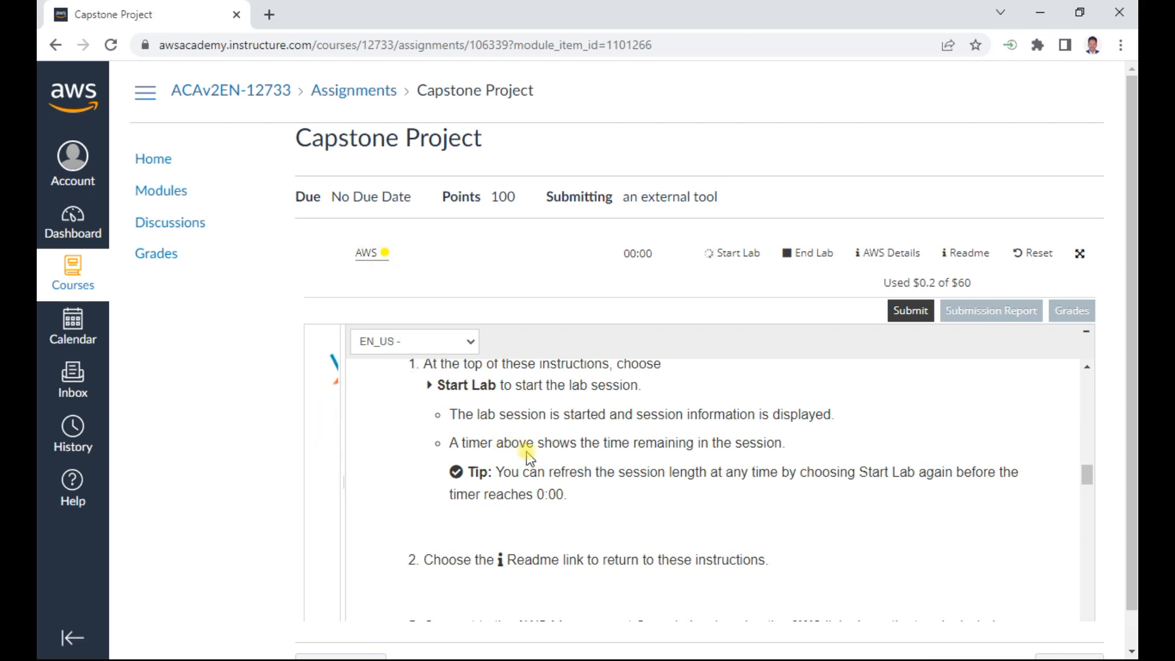
- Examine the project overview, the organization's background, the current AWS architecture diagram, and the start of the solution requirements
{"action": "scroll", "coordinate": [526, 456], "scroll_direction": "down", "scroll_amount": 10}
{"action": "scroll", "coordinate": [527, 455], "scroll_direction": "down", "scroll_amount": 10}
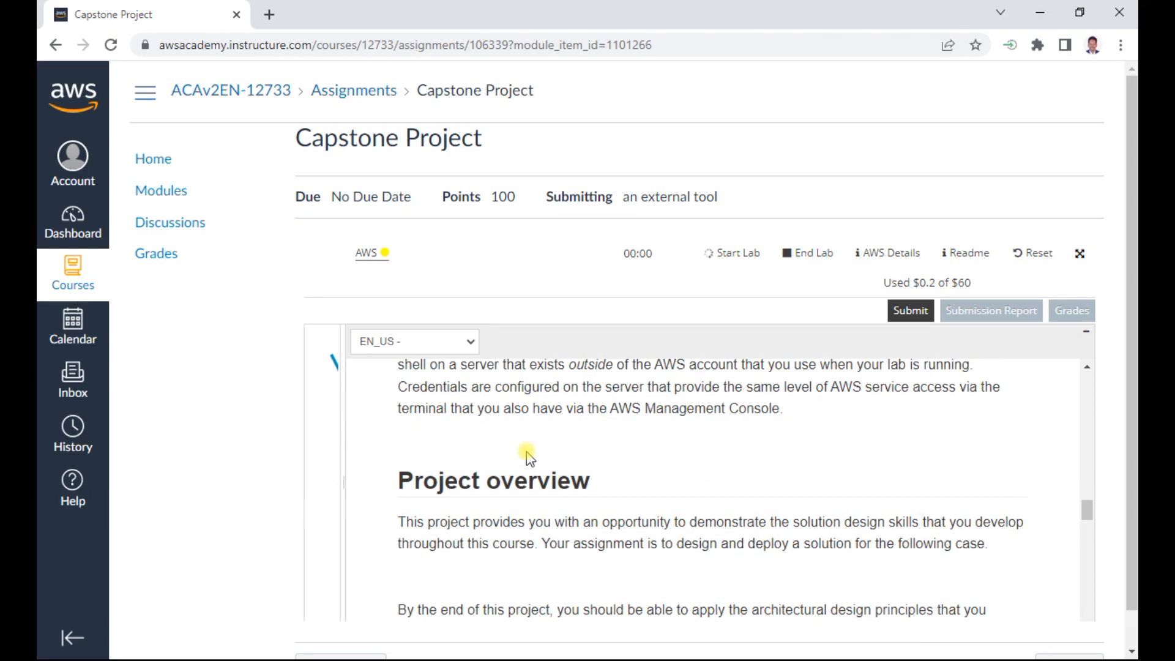
{"action": "scroll", "coordinate": [528, 457], "scroll_direction": "down", "scroll_amount": 2}
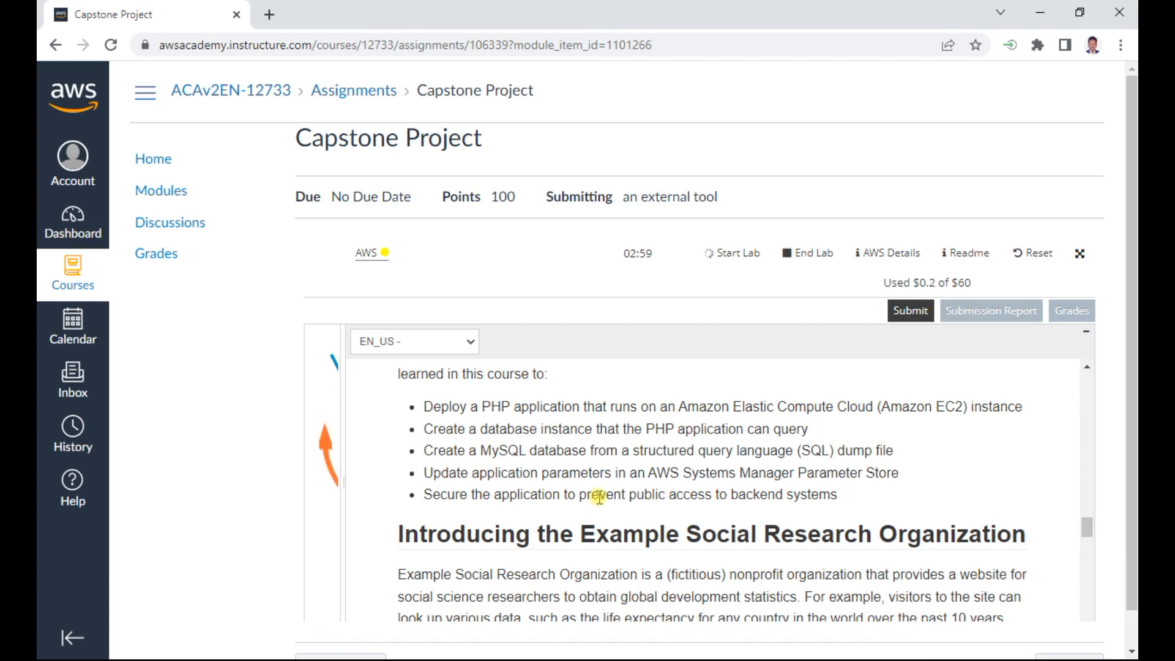
{"action": "scroll", "coordinate": [599, 495], "scroll_direction": "down", "scroll_amount": 2}
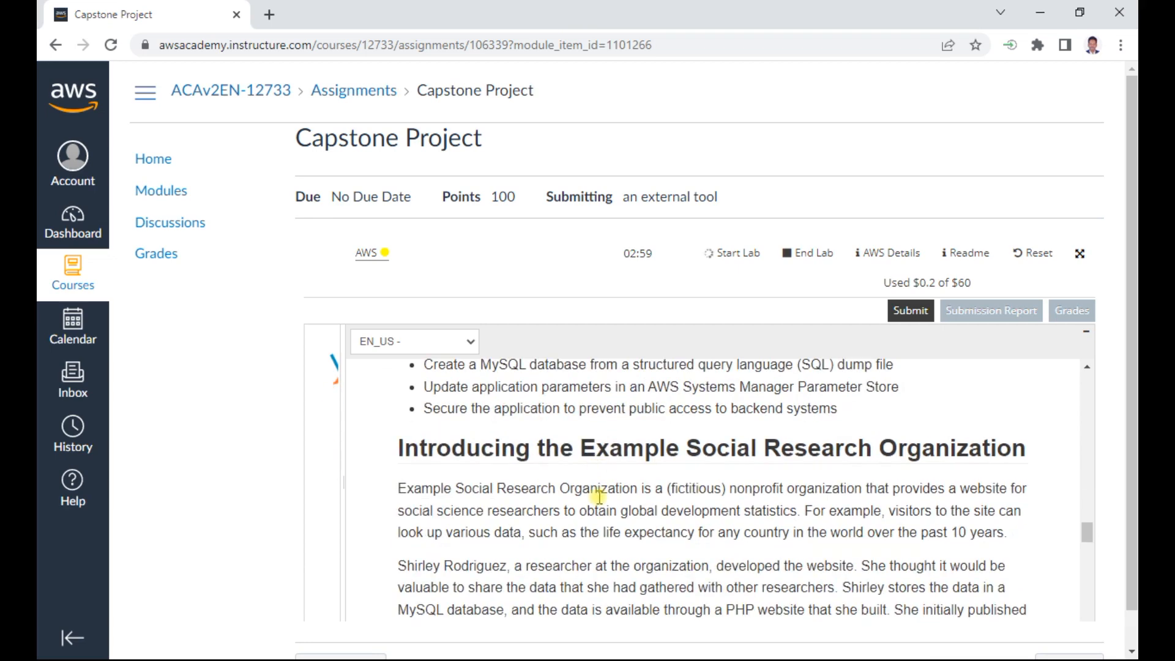
{"action": "scroll", "coordinate": [598, 496], "scroll_direction": "down", "scroll_amount": 12}
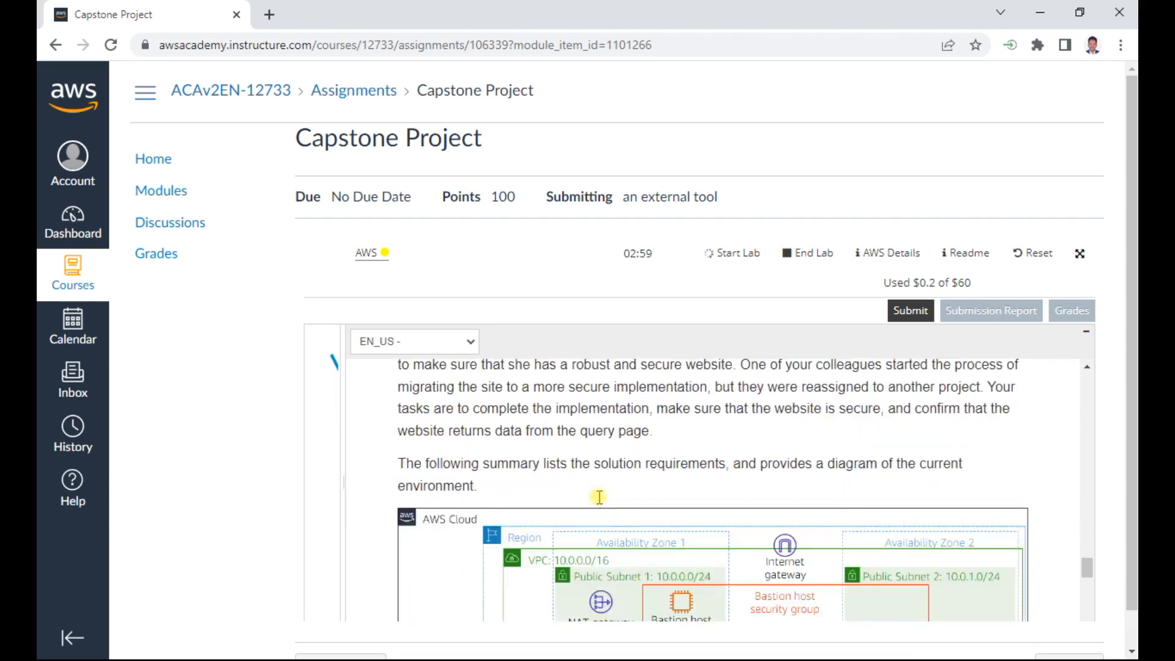
{"action": "scroll", "coordinate": [600, 497], "scroll_direction": "up", "scroll_amount": 2}
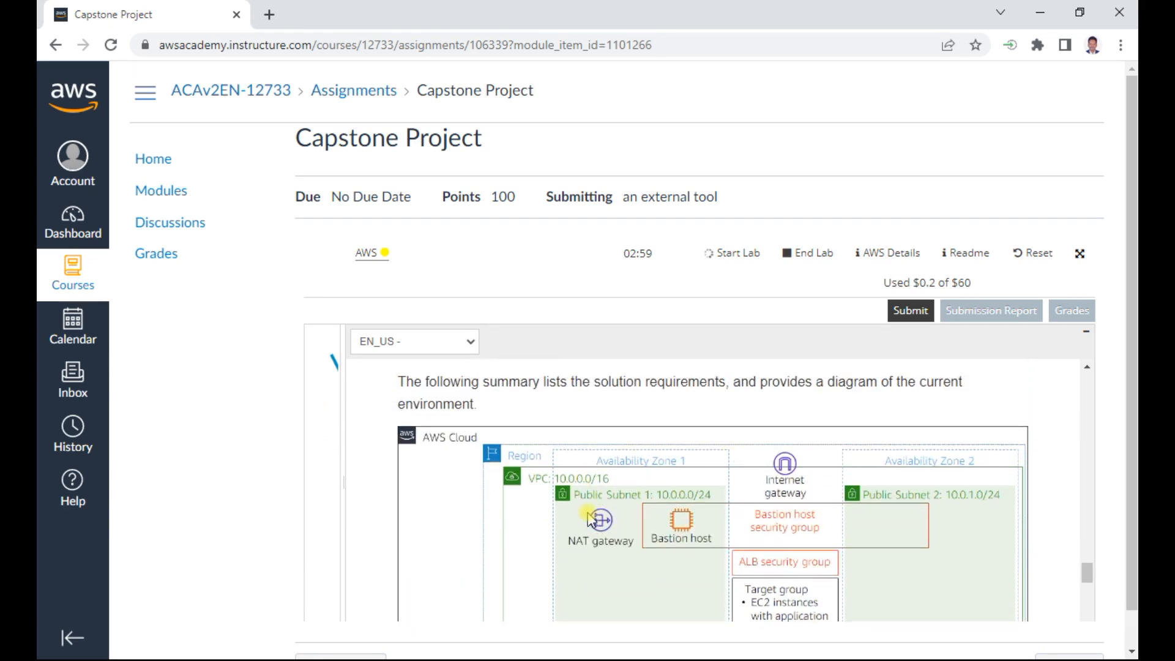
{"action": "scroll", "coordinate": [673, 513], "scroll_direction": "down", "scroll_amount": 2}
{"action": "scroll", "coordinate": [638, 476], "scroll_direction": "down", "scroll_amount": 2}
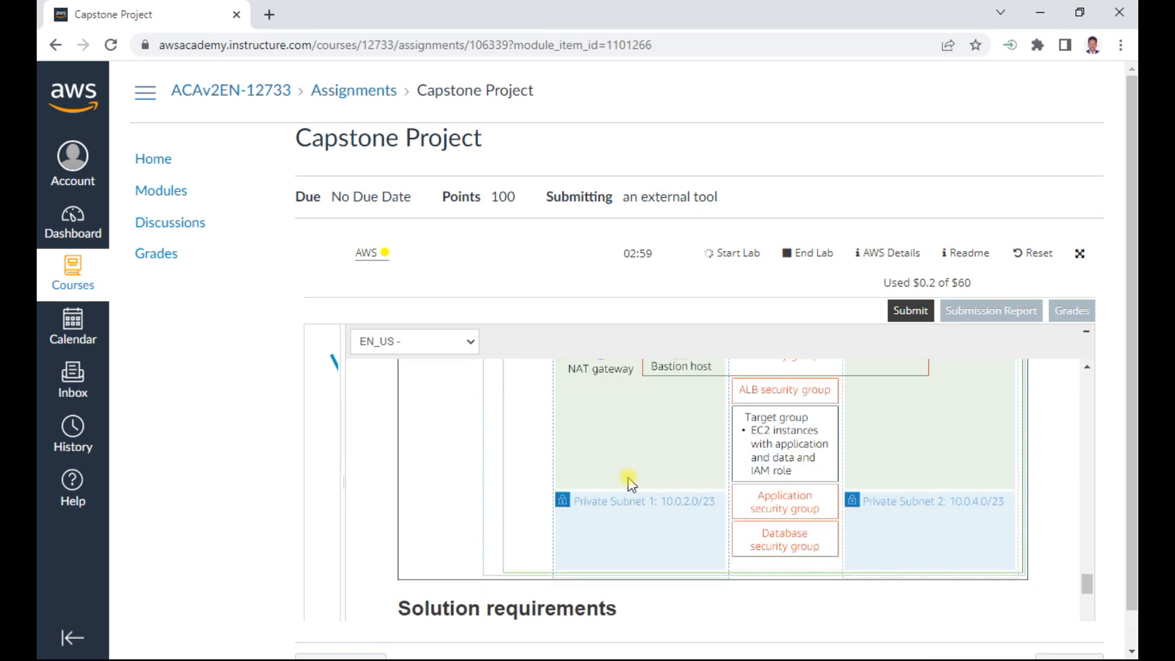
{"action": "scroll", "coordinate": [638, 475], "scroll_direction": "up", "scroll_amount": 2}
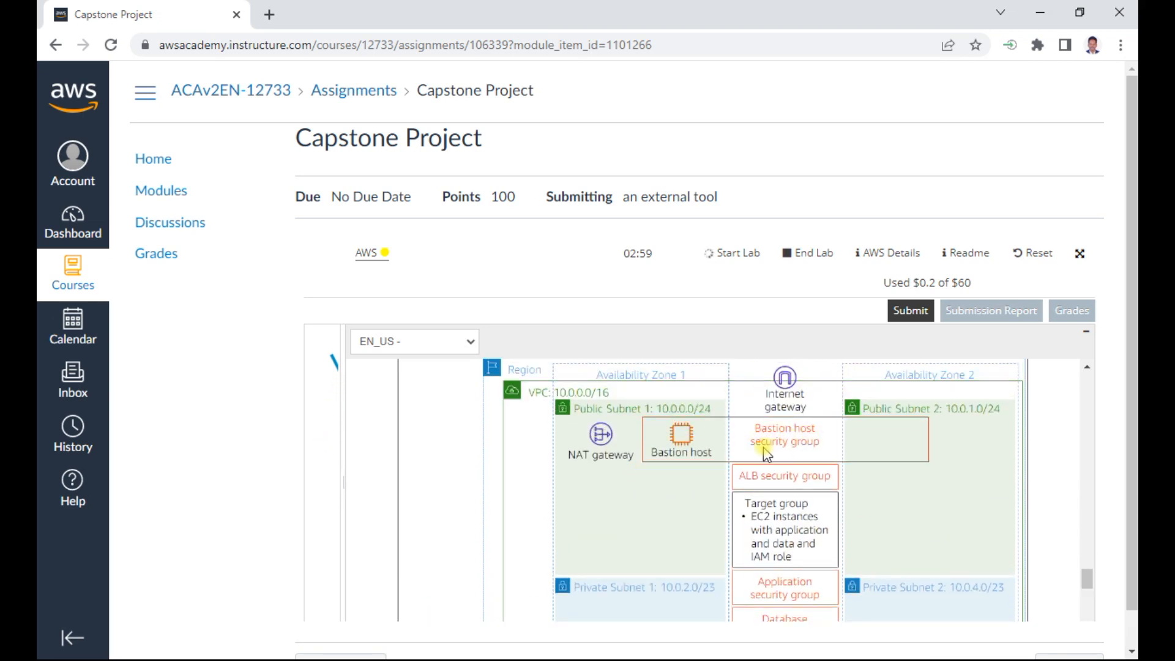
{"action": "scroll", "coordinate": [753, 499], "scroll_direction": "down", "scroll_amount": 2}
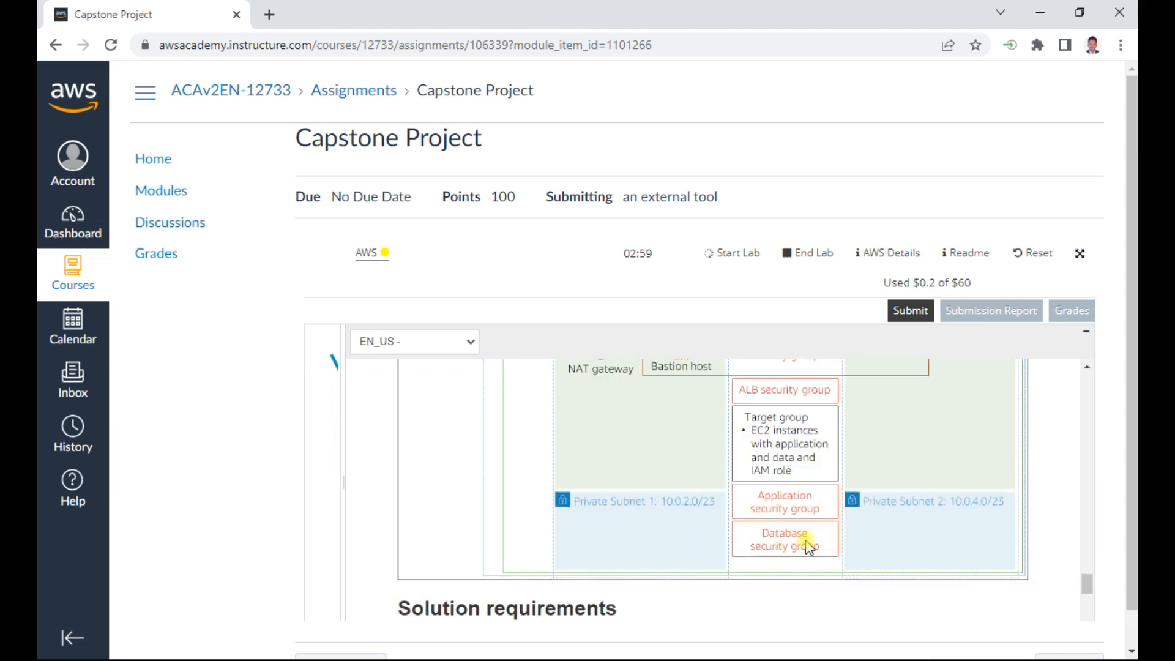
{"action": "scroll", "coordinate": [788, 417], "scroll_direction": "up", "scroll_amount": 2}
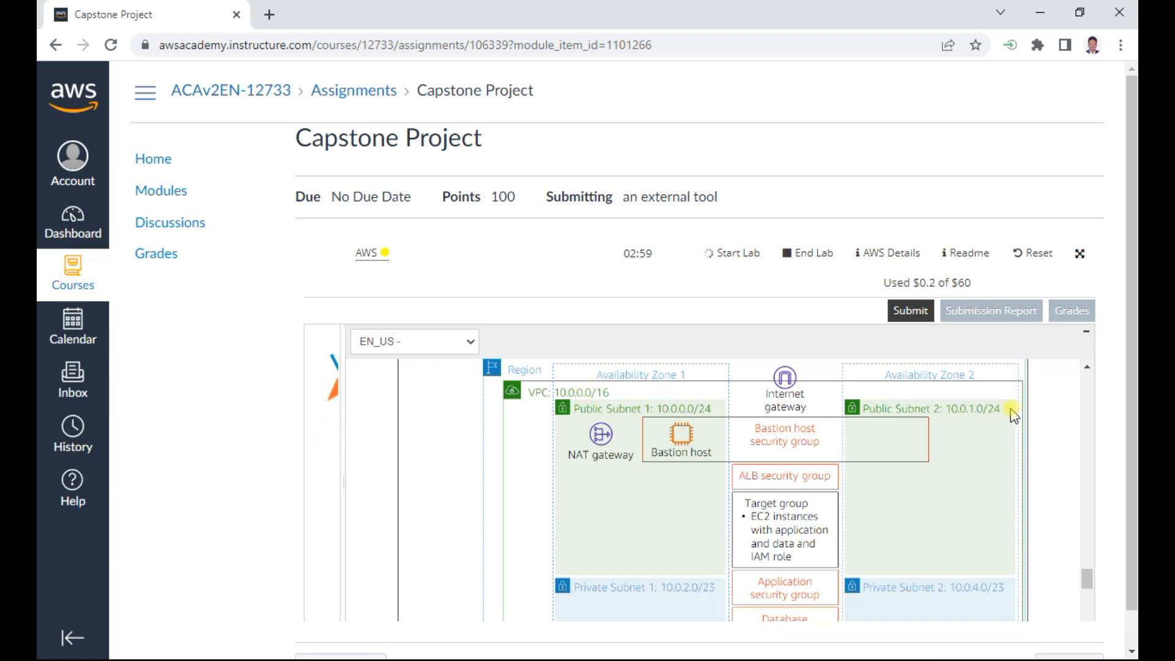
{"action": "scroll", "coordinate": [639, 503], "scroll_direction": "down", "scroll_amount": 1}
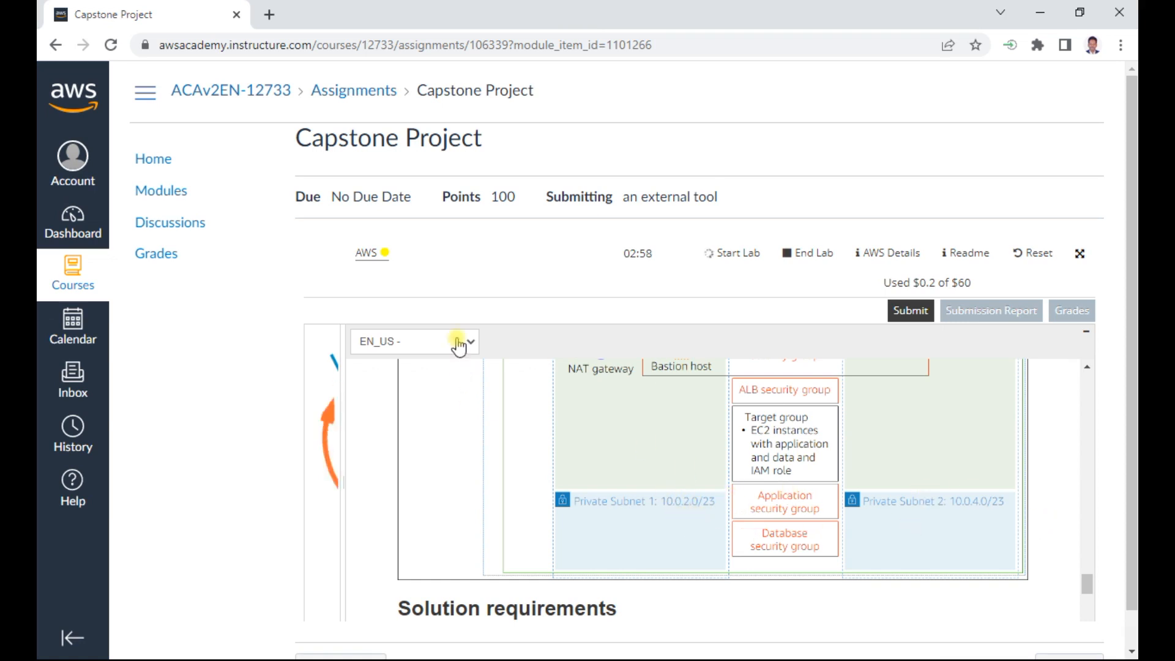
{"action": "scroll", "coordinate": [563, 498], "scroll_direction": "down", "scroll_amount": 5}
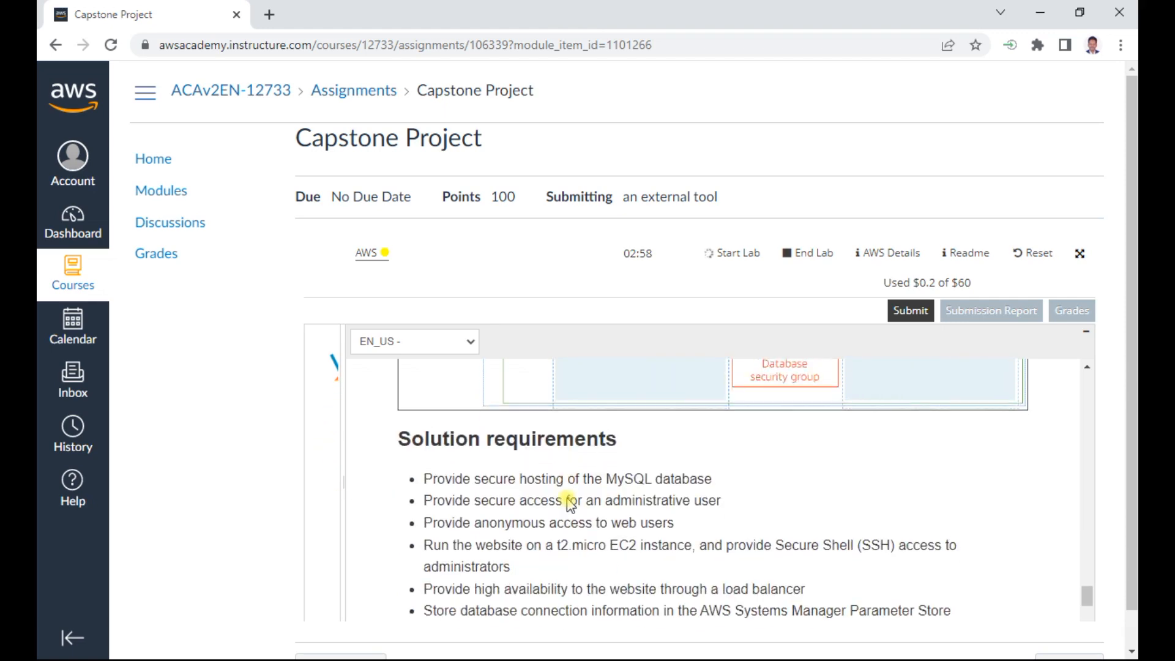
- Switch to the Capstone Project - Modified document in Word and review the Step 0 architecture inspection tasks, subnet notes and security groups
{"action": "key", "text": "alt+Tab"}
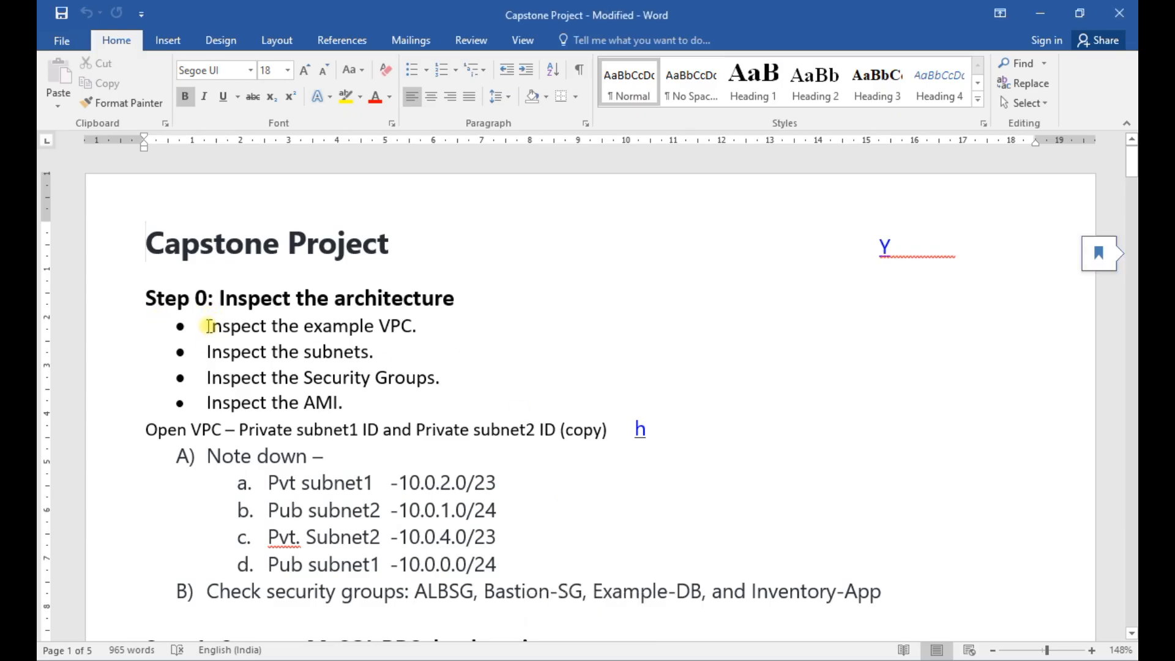
{"action": "left_click_drag", "start_coordinate": [270, 482], "coordinate": [483, 484]}
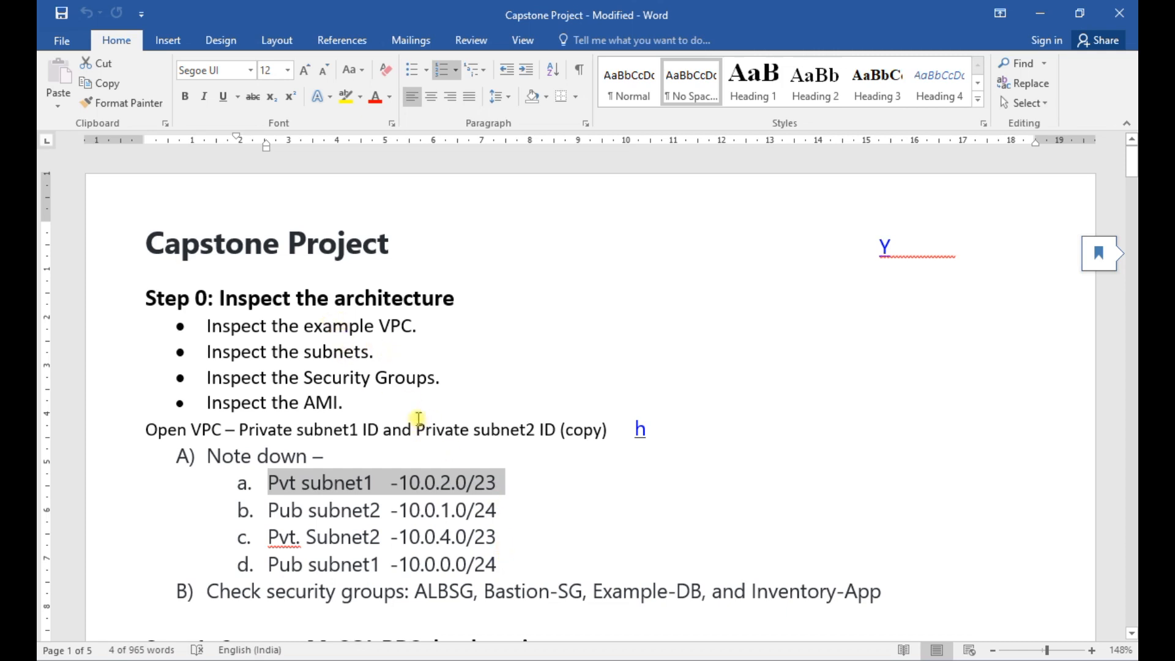
{"action": "scroll", "coordinate": [462, 479], "scroll_direction": "down", "scroll_amount": 1}
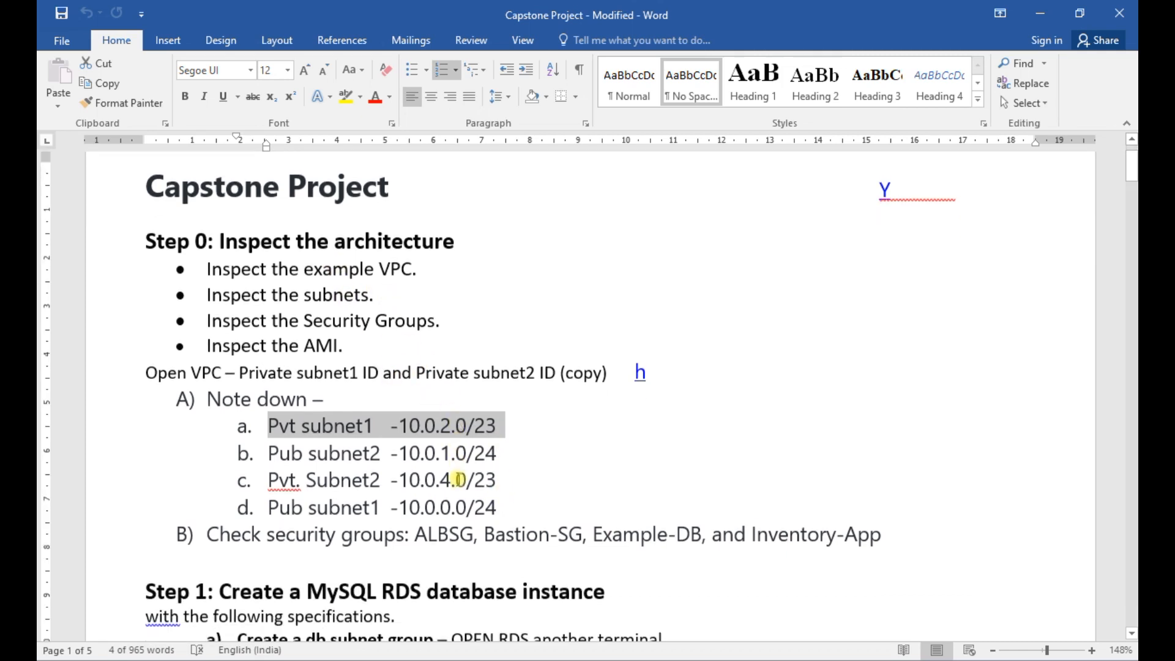
{"action": "double_click", "coordinate": [298, 532]}
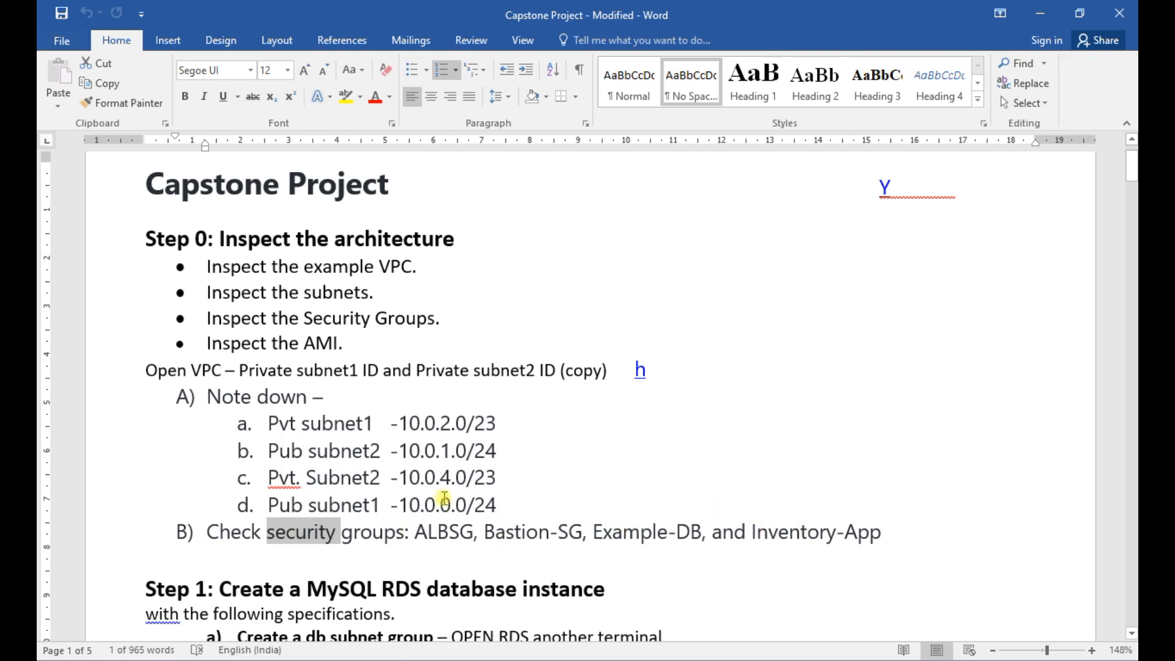
{"action": "double_click", "coordinate": [377, 263]}
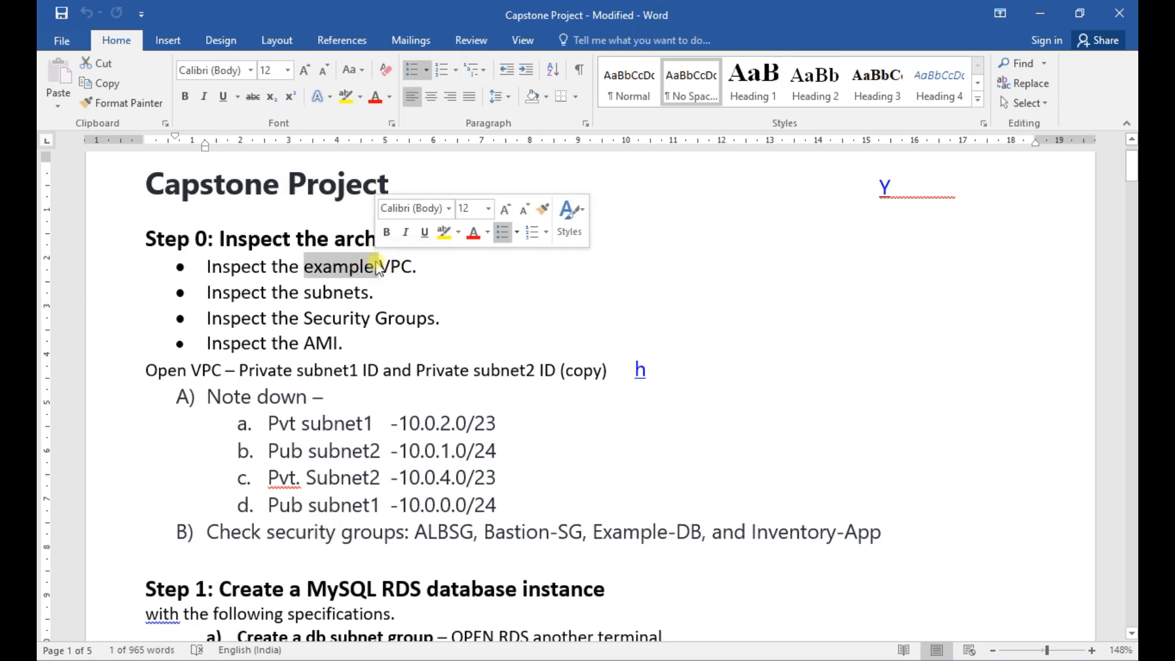
{"action": "double_click", "coordinate": [329, 292]}
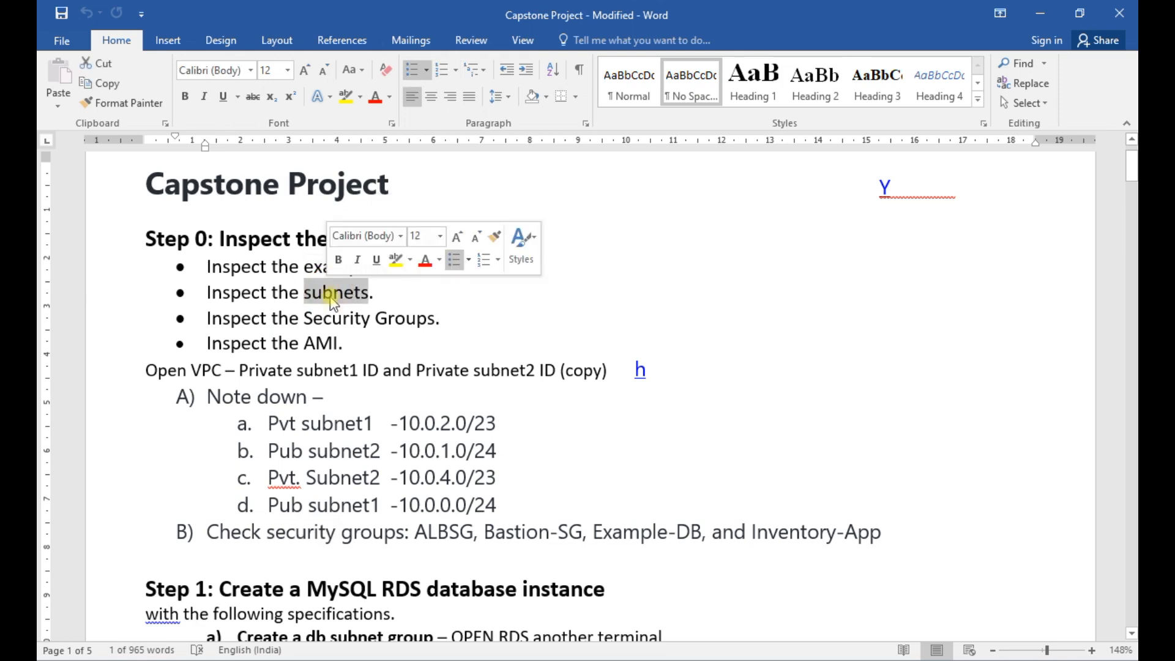
{"action": "left_click", "coordinate": [347, 314]}
{"action": "double_click", "coordinate": [346, 315]}
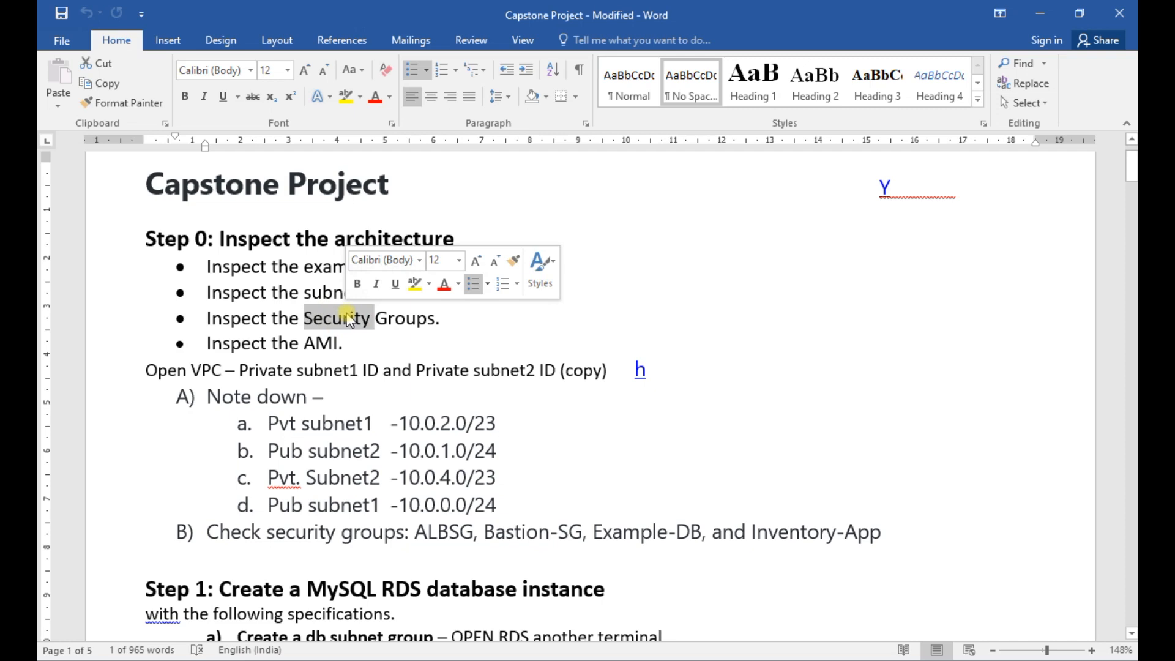
{"action": "double_click", "coordinate": [322, 343]}
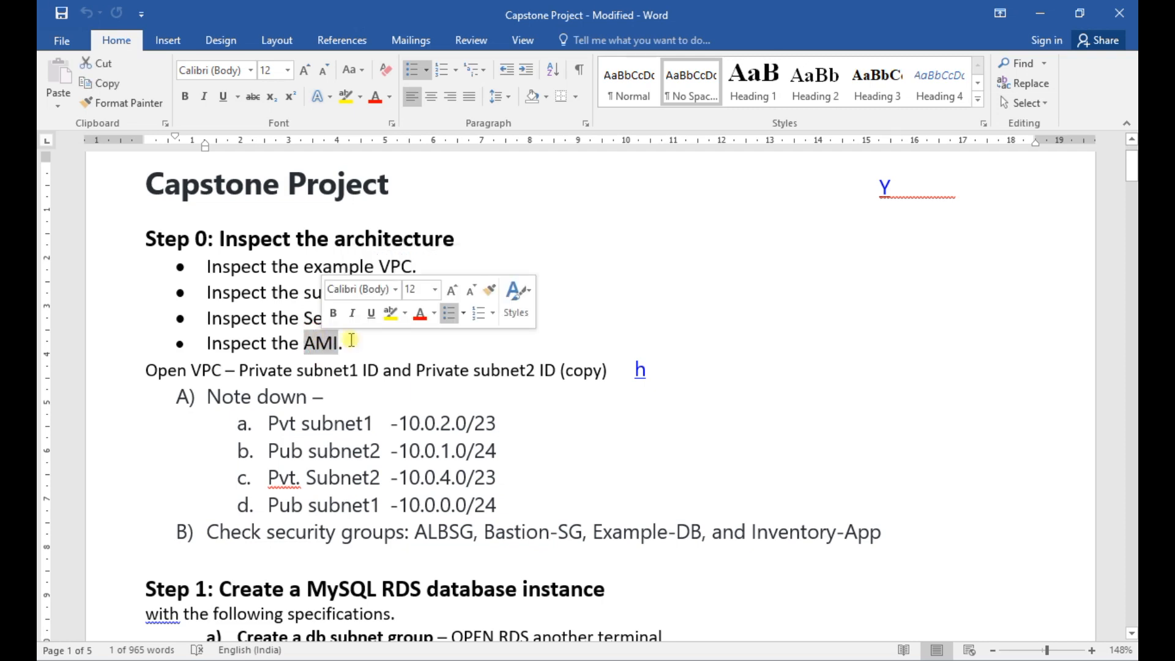
{"action": "left_click", "coordinate": [779, 325]}
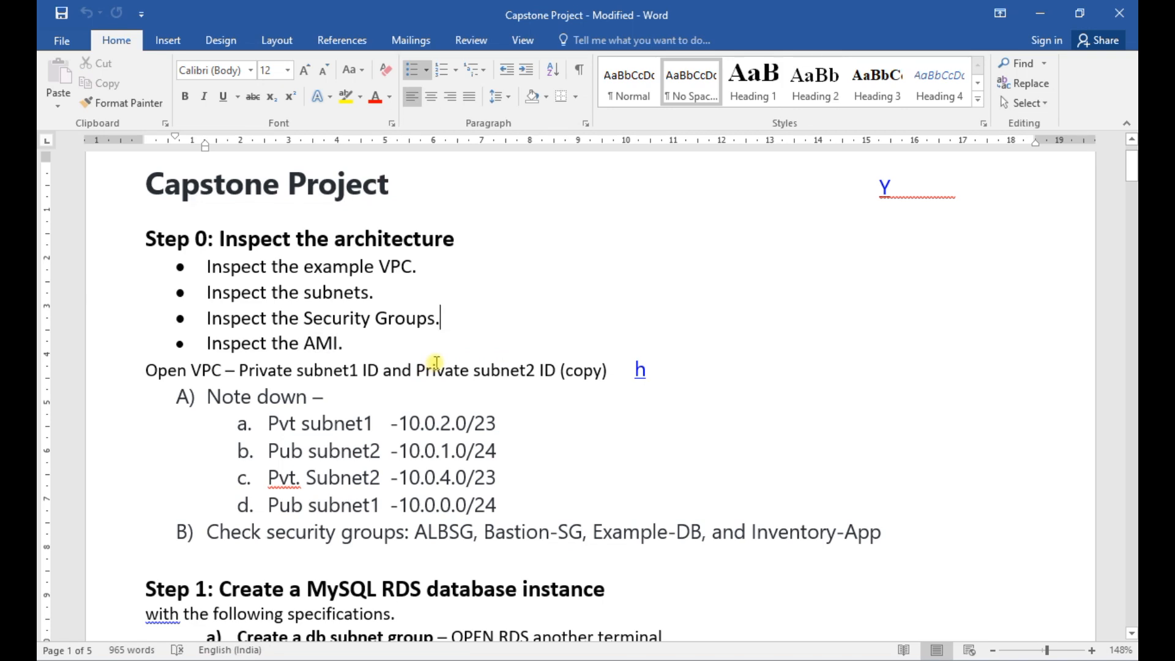
- Return to the lab instructions in the browser and review the solution requirements, database parameters, project deliverables and downloadable assets
{"action": "left_click", "coordinate": [1034, 12]}
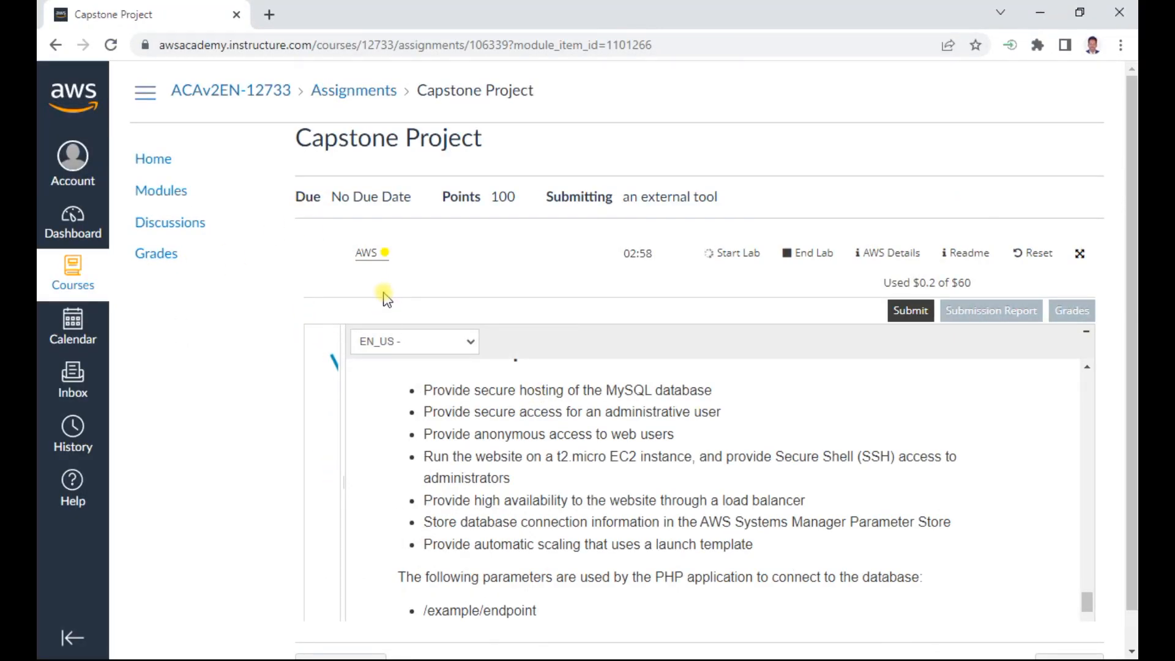
{"action": "scroll", "coordinate": [512, 514], "scroll_direction": "down", "scroll_amount": 5}
{"action": "scroll", "coordinate": [512, 514], "scroll_direction": "up", "scroll_amount": 3}
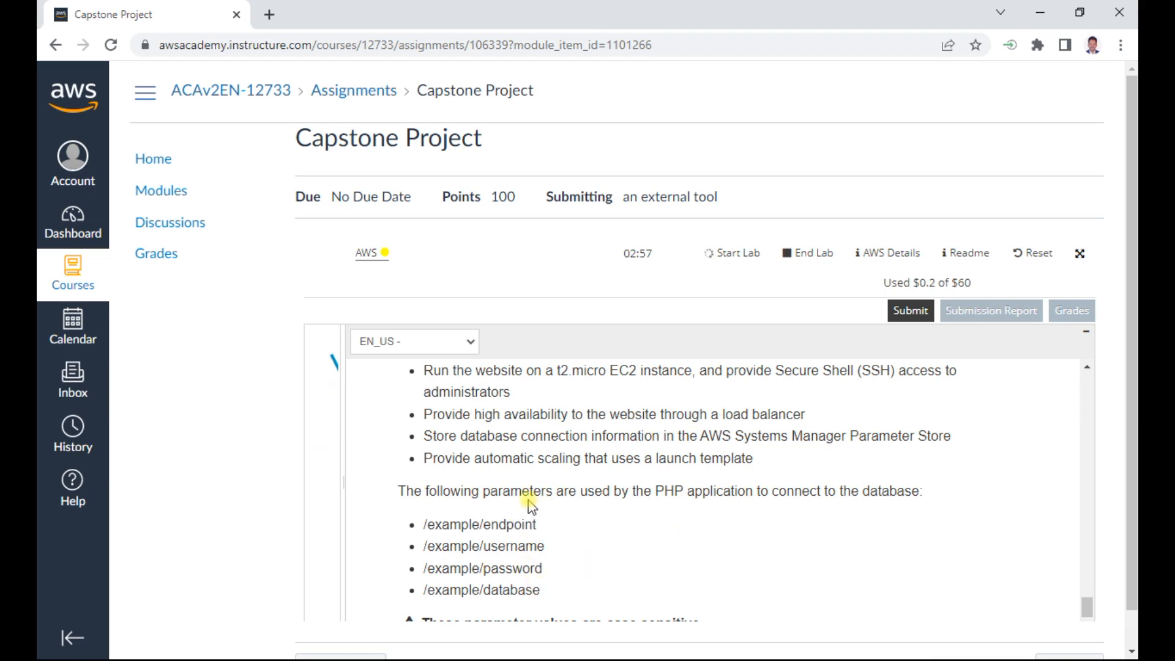
{"action": "left_click_drag", "start_coordinate": [742, 437], "coordinate": [934, 432]}
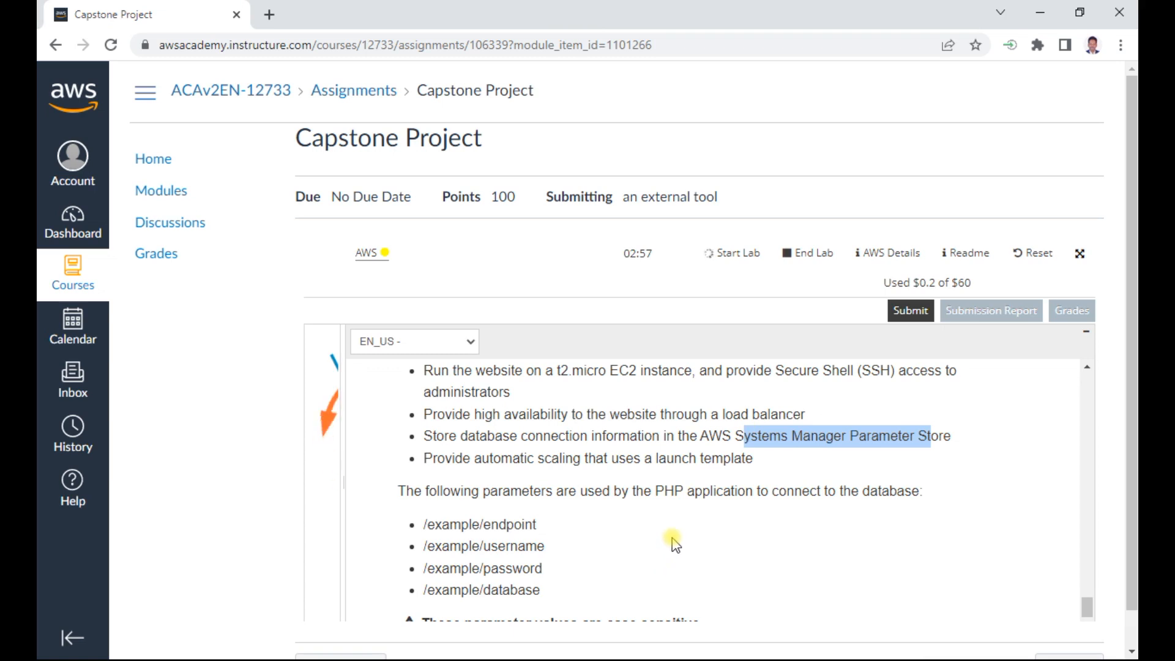
{"action": "scroll", "coordinate": [671, 537], "scroll_direction": "down", "scroll_amount": 3}
{"action": "scroll", "coordinate": [675, 543], "scroll_direction": "down", "scroll_amount": 2}
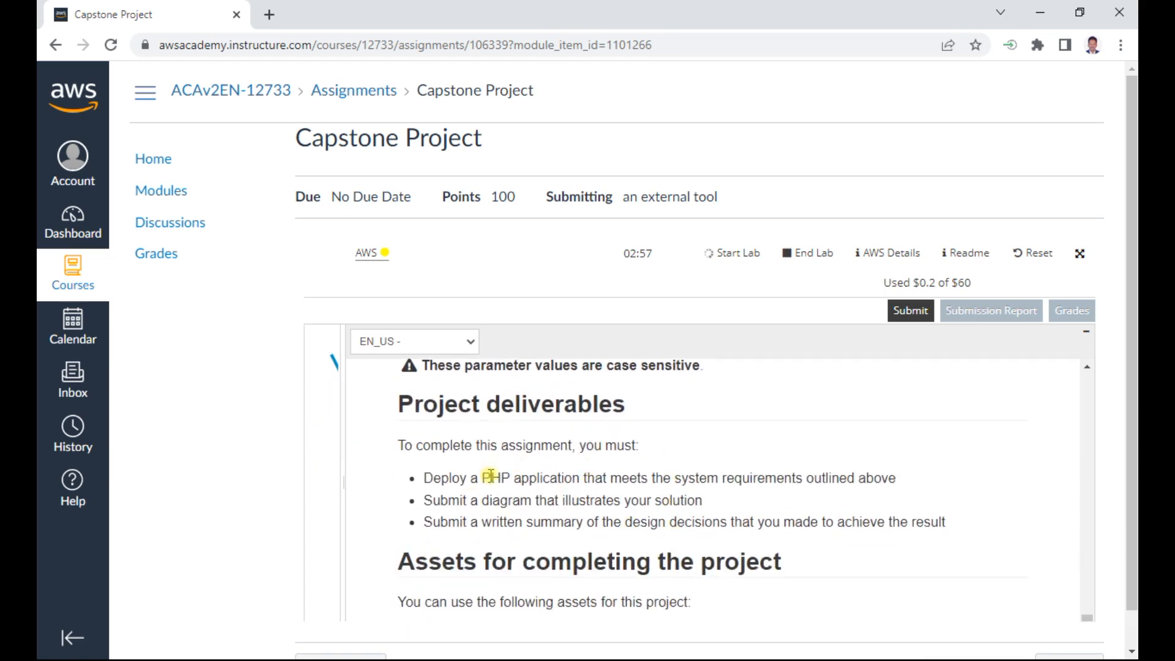
{"action": "left_click_drag", "start_coordinate": [490, 476], "coordinate": [650, 479]}
{"action": "left_click_drag", "start_coordinate": [511, 501], "coordinate": [646, 501]}
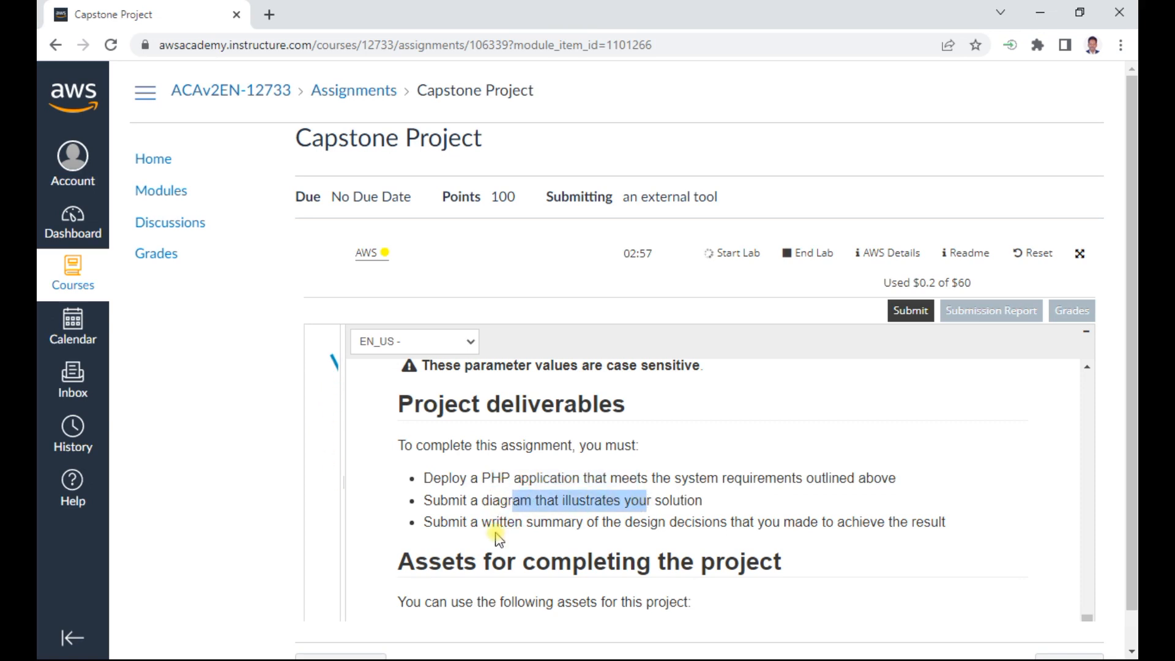
{"action": "left_click_drag", "start_coordinate": [499, 524], "coordinate": [664, 522]}
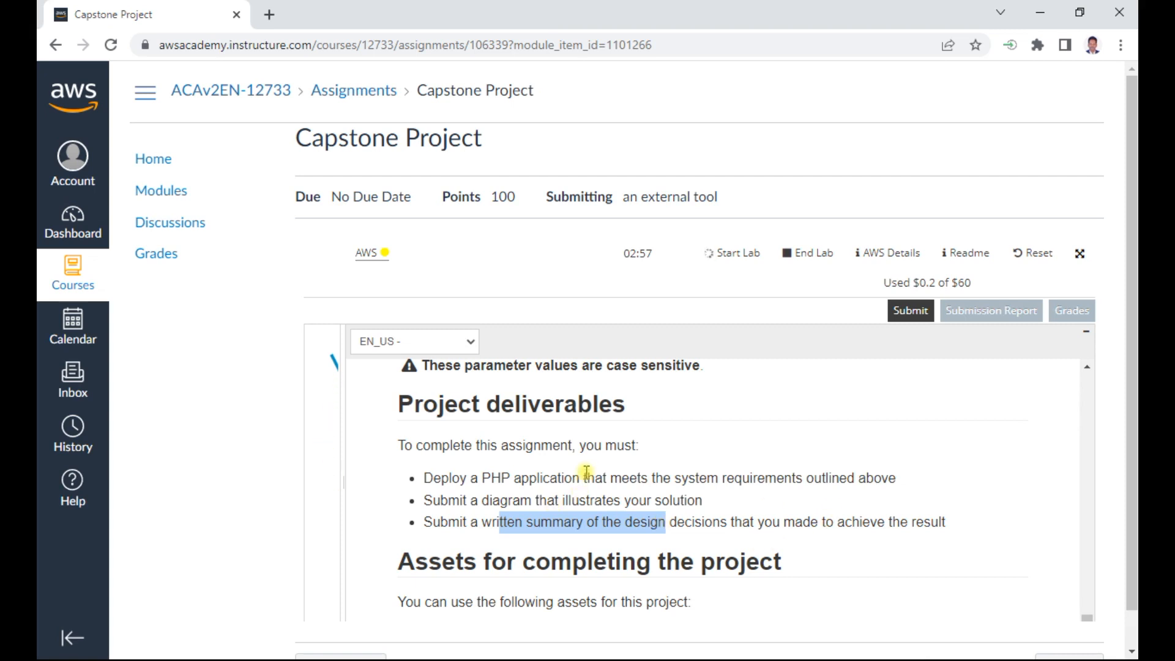
{"action": "scroll", "coordinate": [586, 472], "scroll_direction": "down", "scroll_amount": 2}
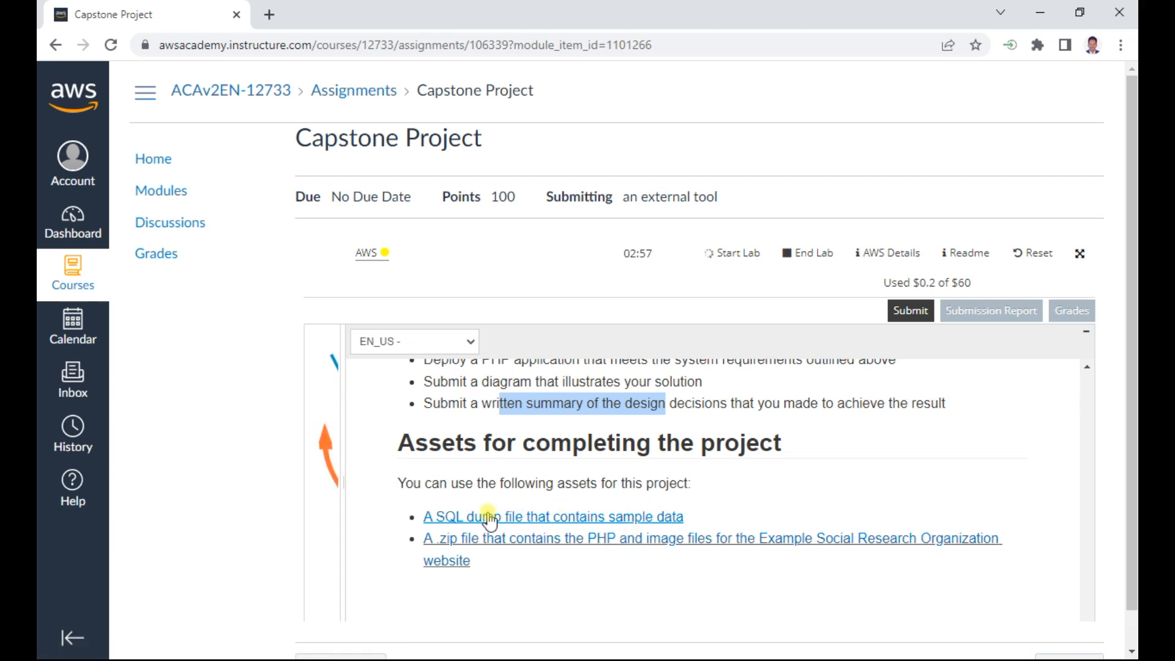
{"action": "right_click", "coordinate": [556, 516]}
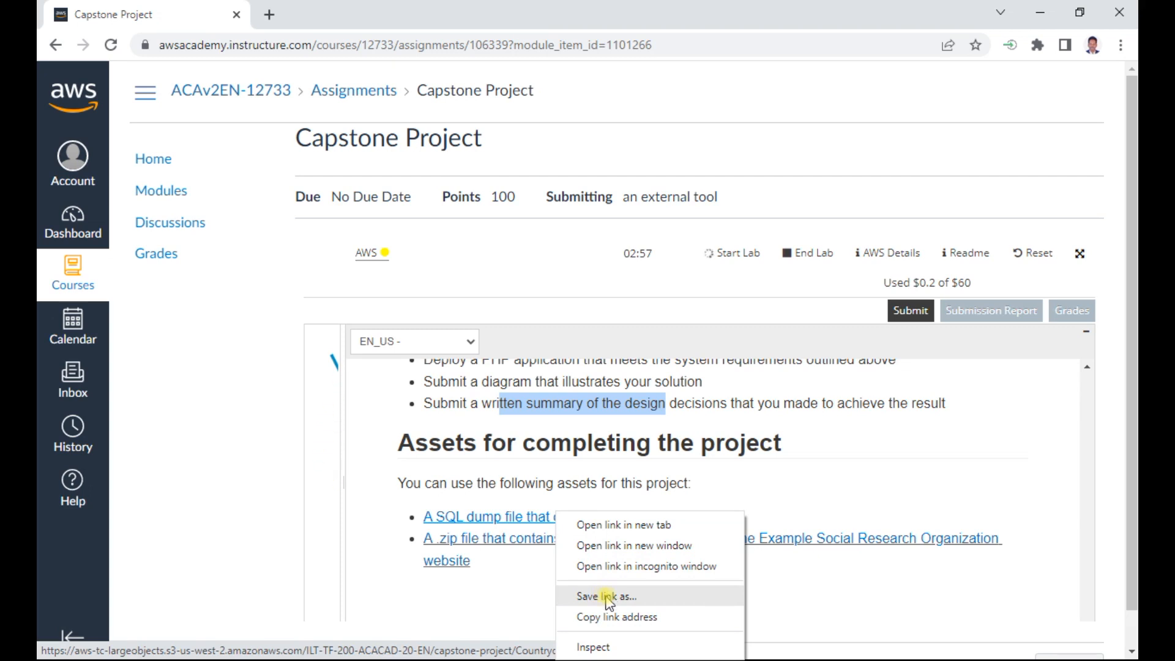
{"action": "left_click", "coordinate": [496, 605]}
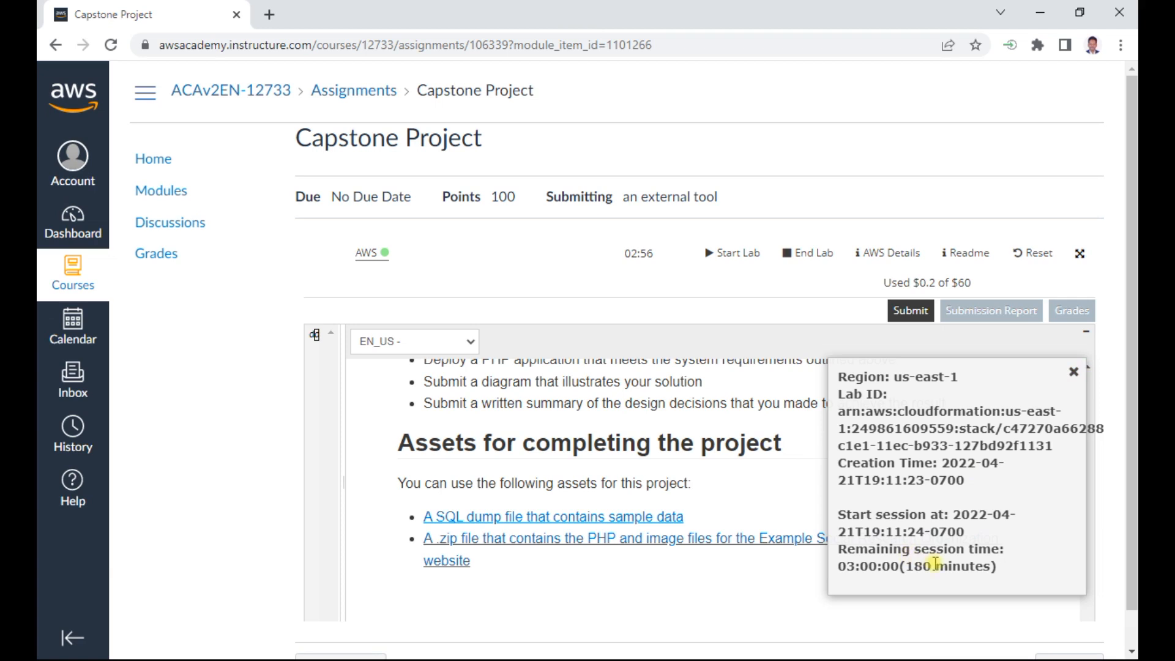
- Close the lab session information and open the AWS Management Console for the started lab
{"action": "left_click", "coordinate": [1073, 371]}
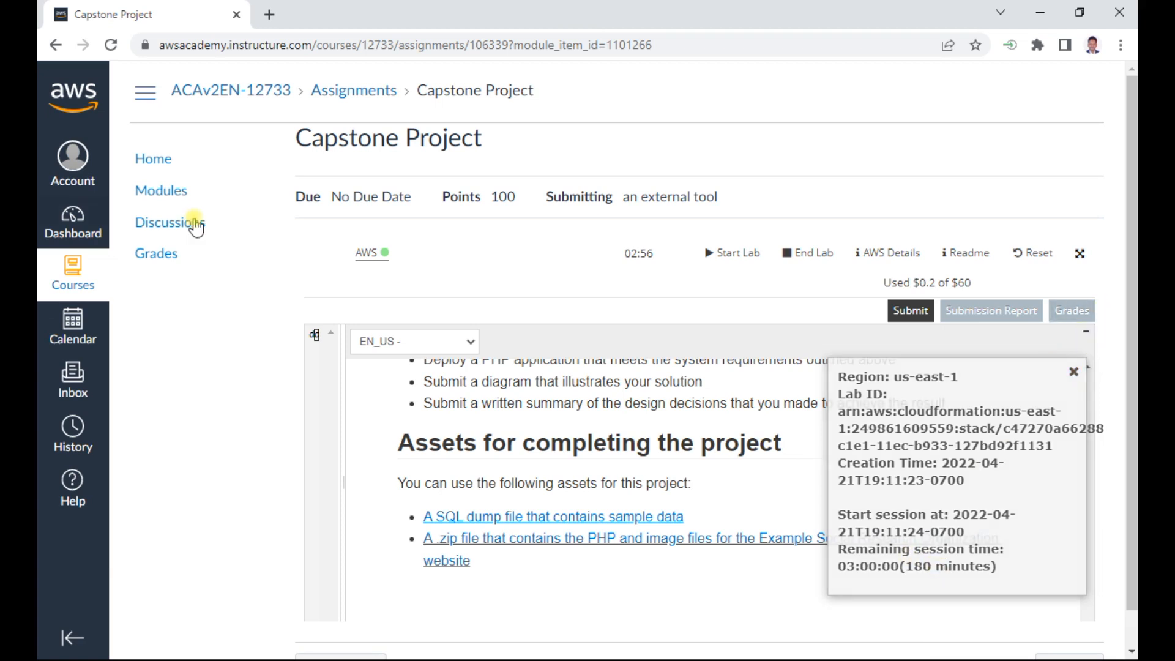
{"action": "left_click", "coordinate": [365, 258]}
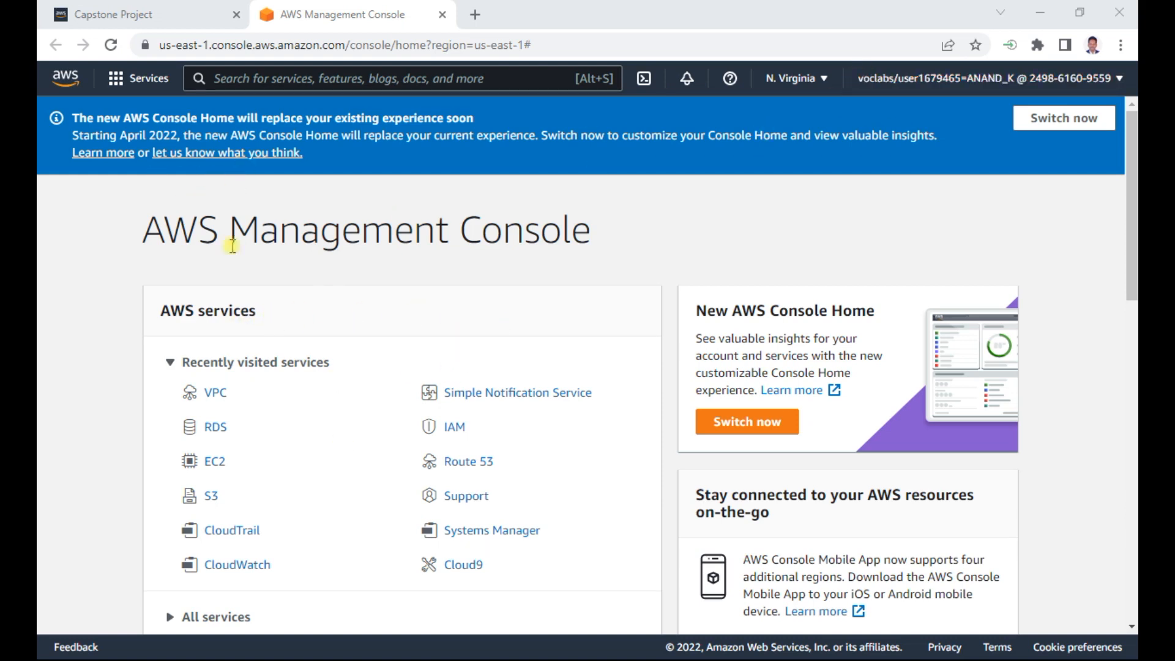
- Duplicate the AWS Management Console home page twice so it is open in three browser tabs
{"action": "right_click", "coordinate": [371, 20]}
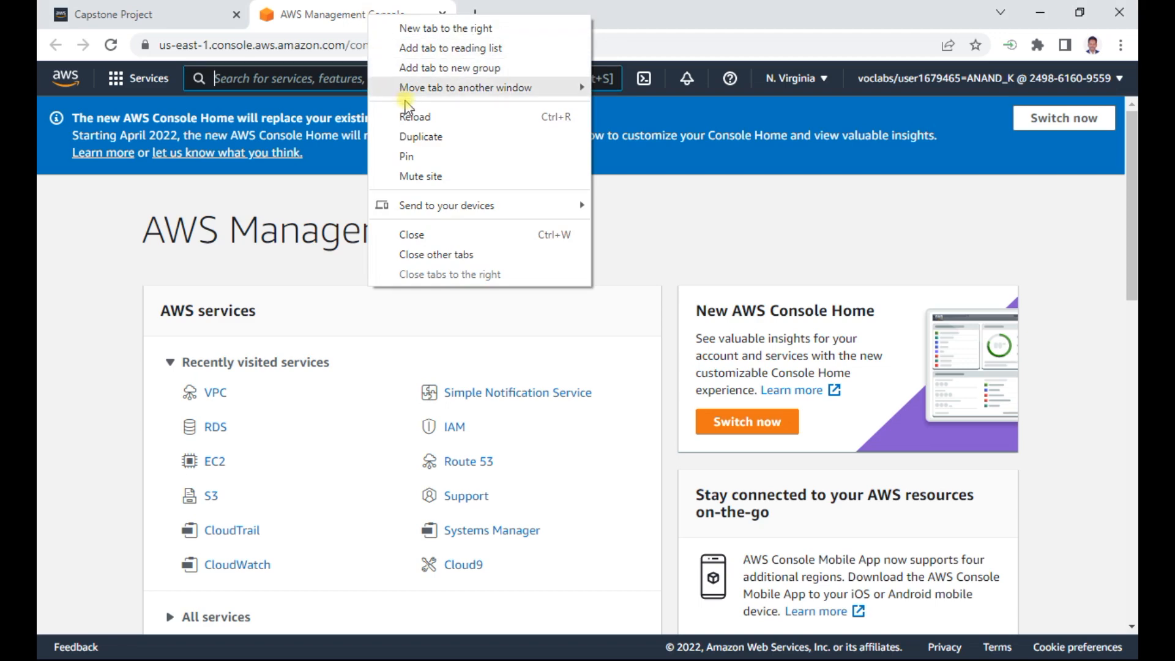
{"action": "left_click", "coordinate": [421, 136]}
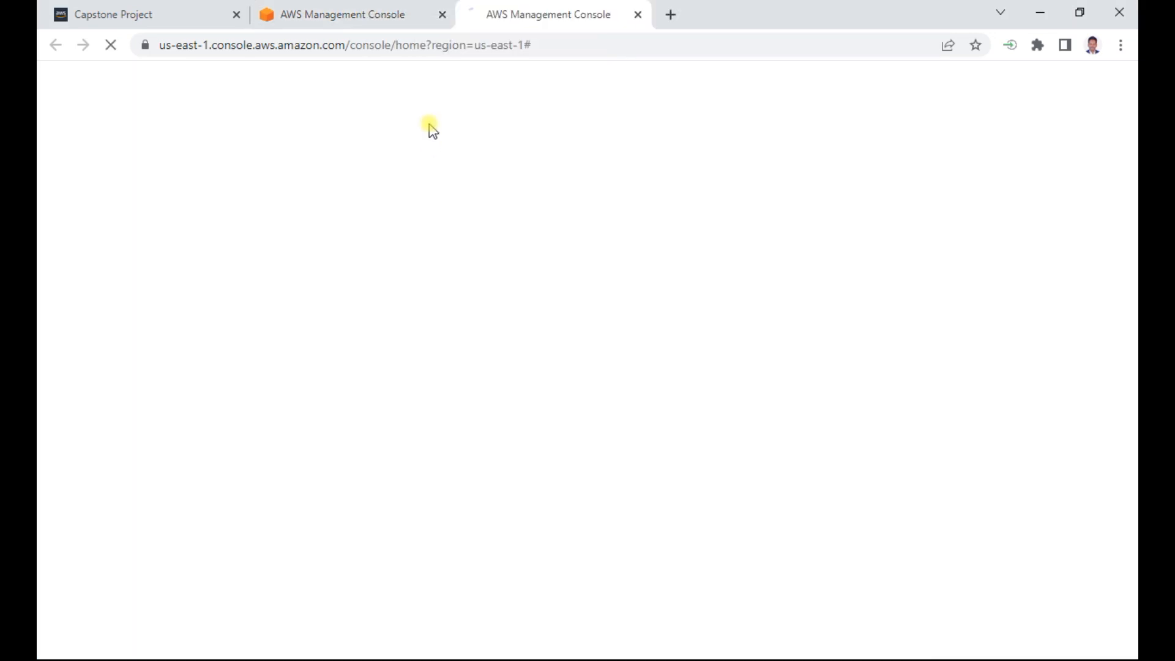
{"action": "right_click", "coordinate": [359, 13]}
{"action": "left_click", "coordinate": [422, 136]}
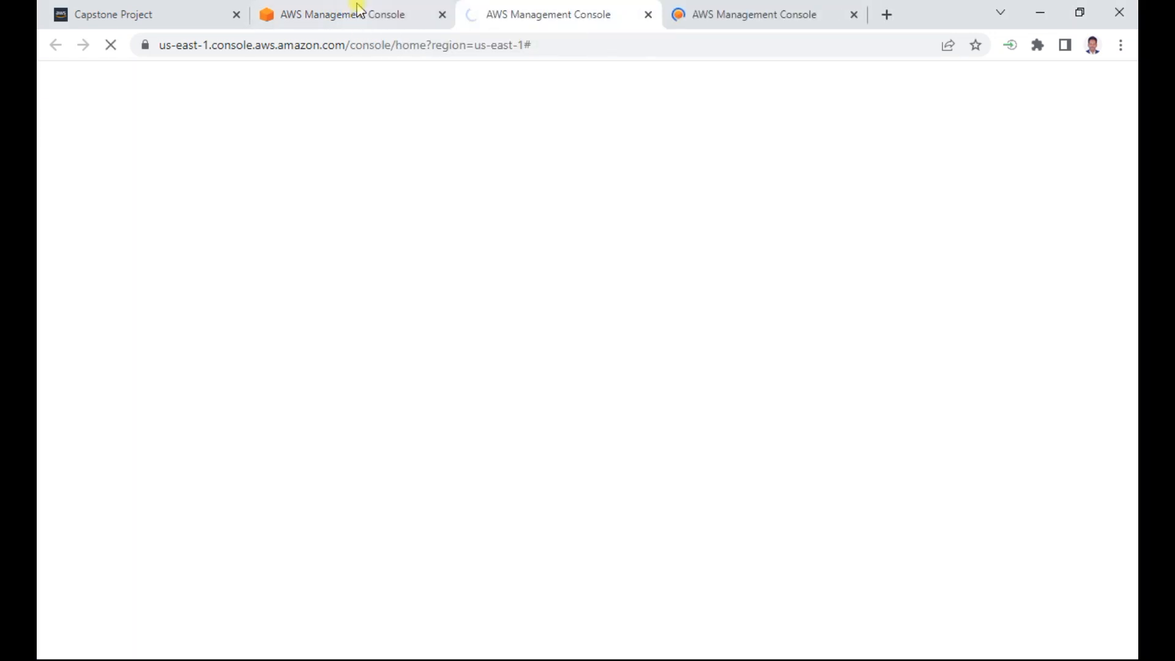
- Open EC2, VPC and RDS from the recently visited services, each in its own console tab
{"action": "left_click", "coordinate": [359, 15]}
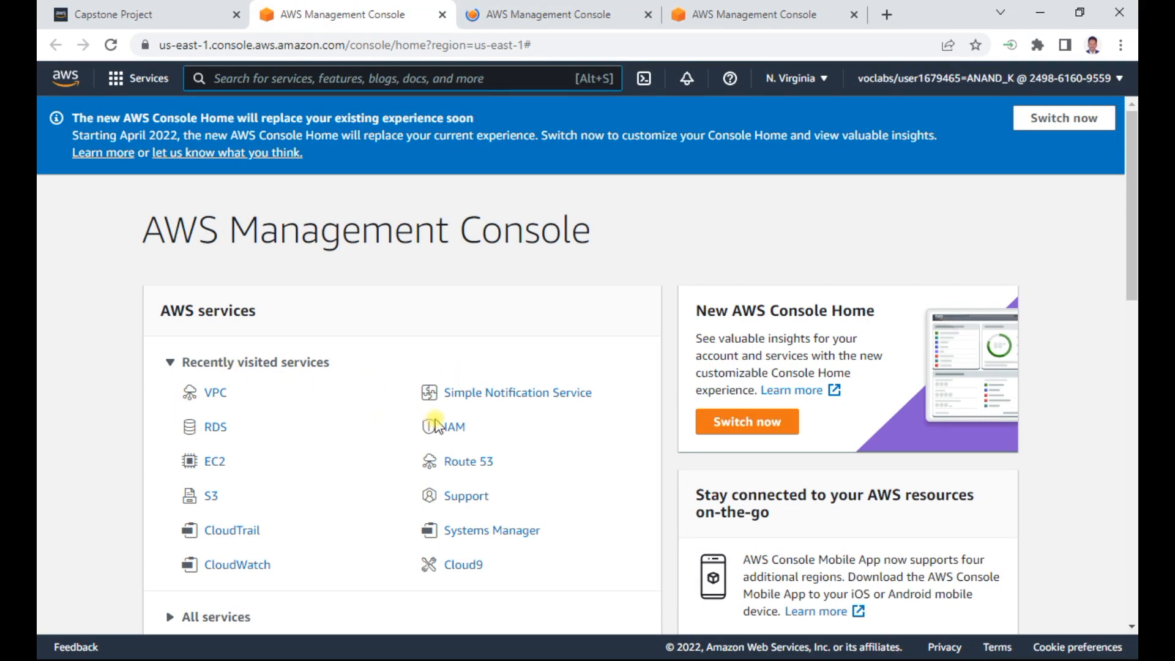
{"action": "left_click", "coordinate": [215, 460]}
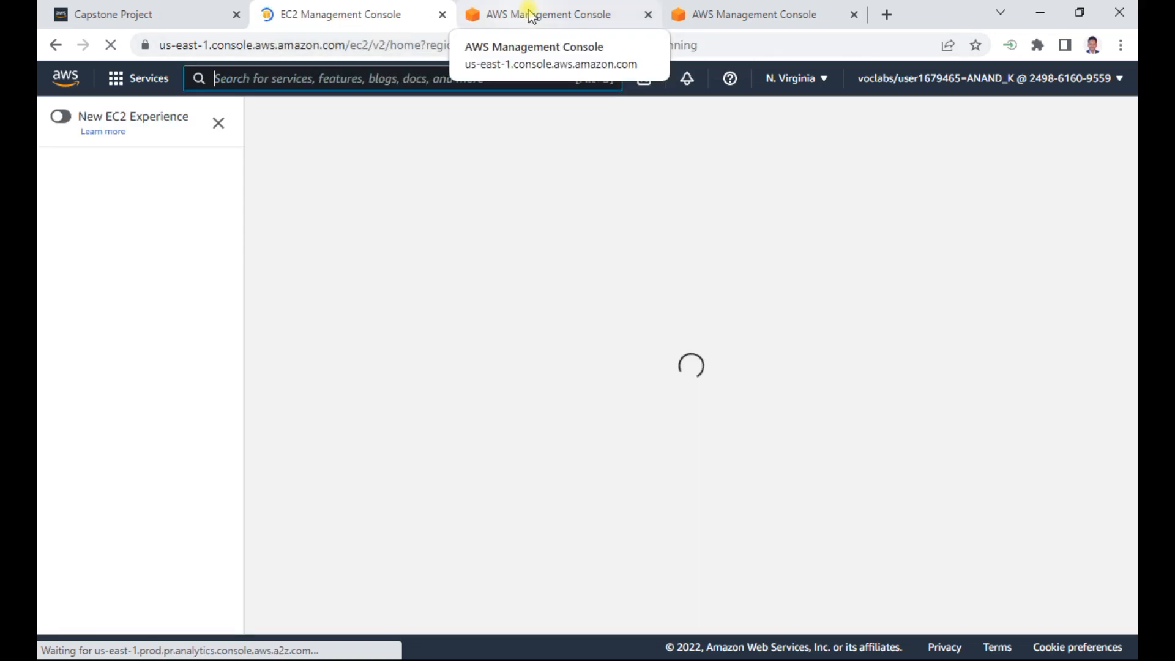
{"action": "left_click", "coordinate": [536, 15]}
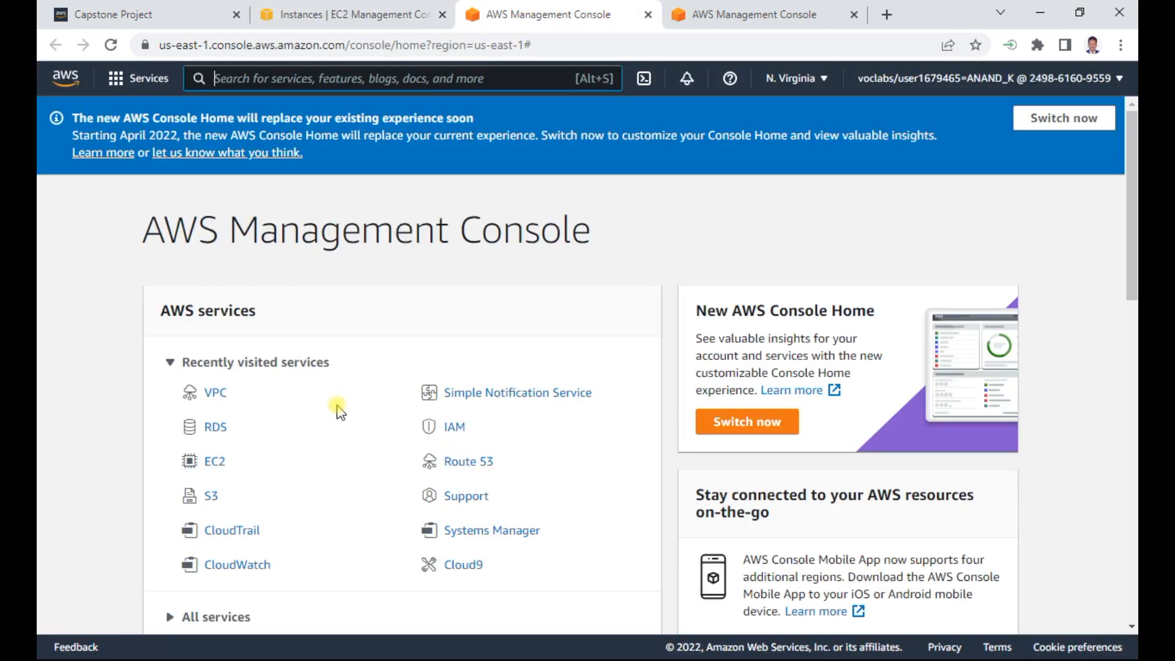
{"action": "left_click", "coordinate": [215, 393]}
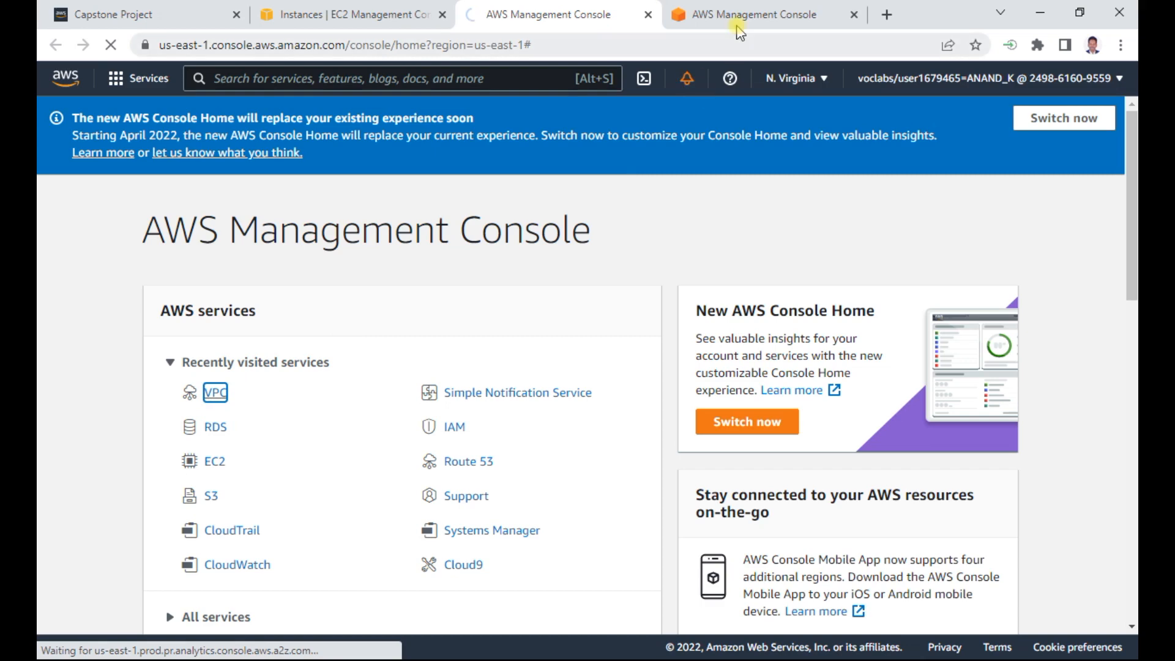
{"action": "left_click", "coordinate": [741, 17]}
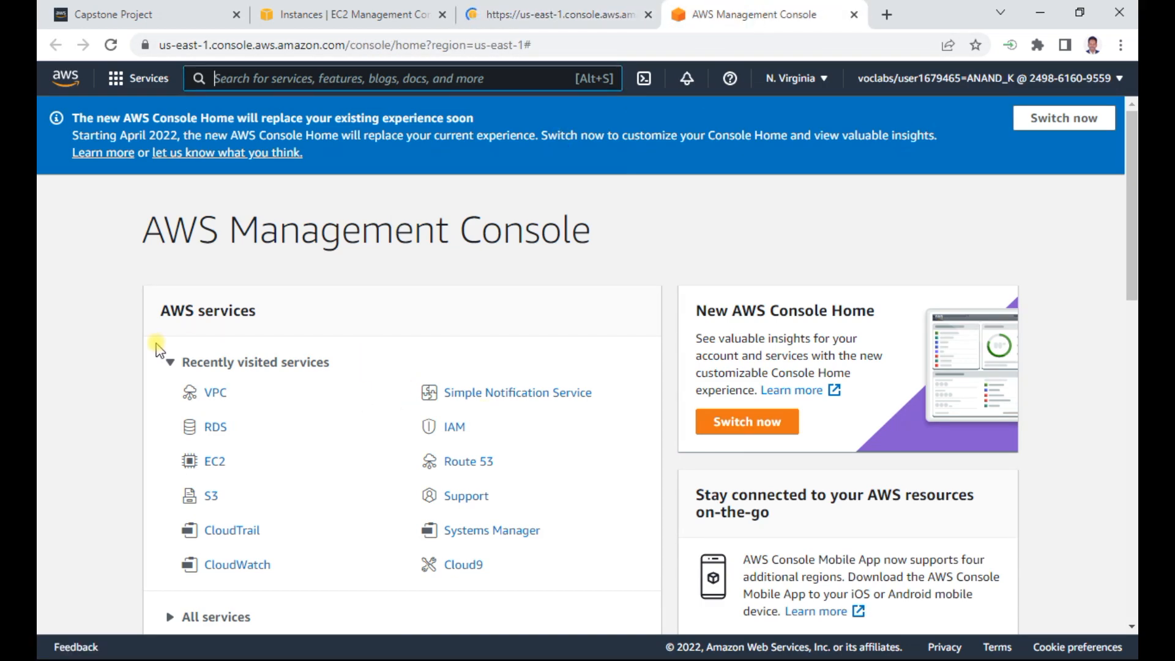
{"action": "left_click", "coordinate": [217, 428]}
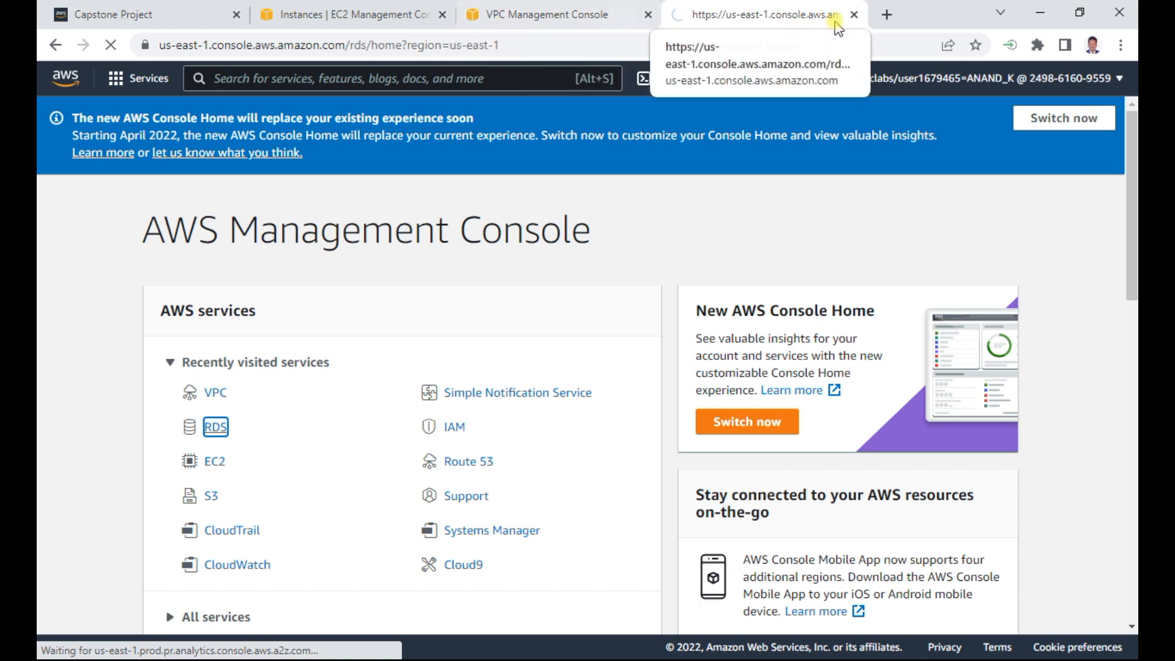
- Dismiss the EC2 welcome message, select the running Bastion instance and copy its public IPv4 address
{"action": "left_click", "coordinate": [363, 22]}
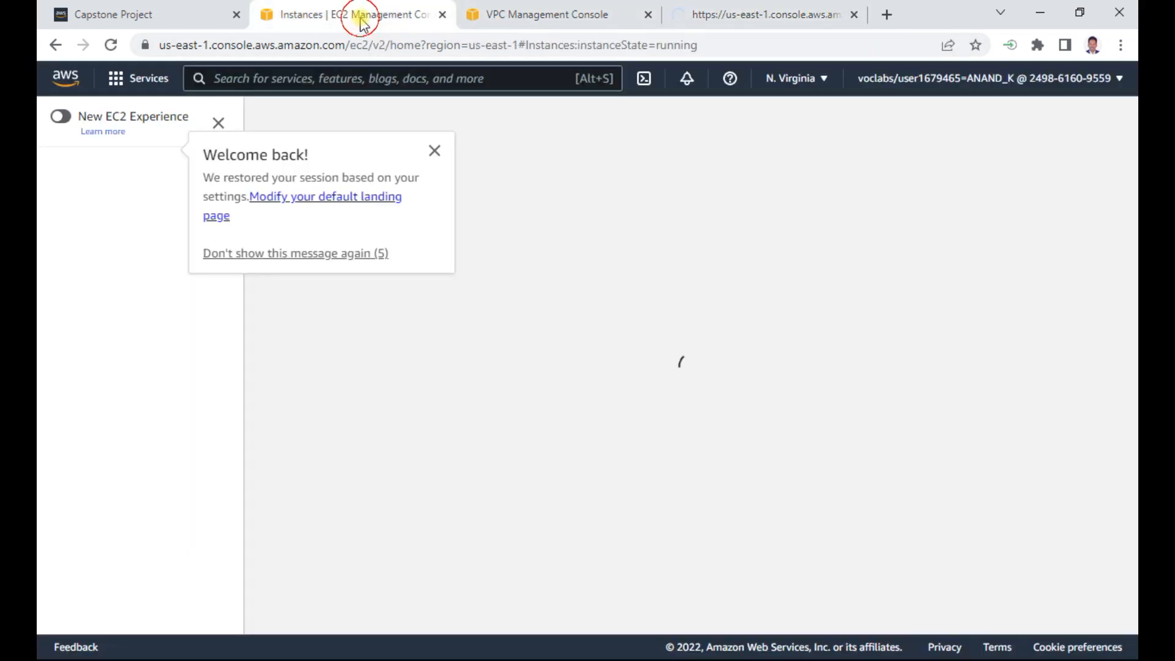
{"action": "left_click", "coordinate": [434, 151]}
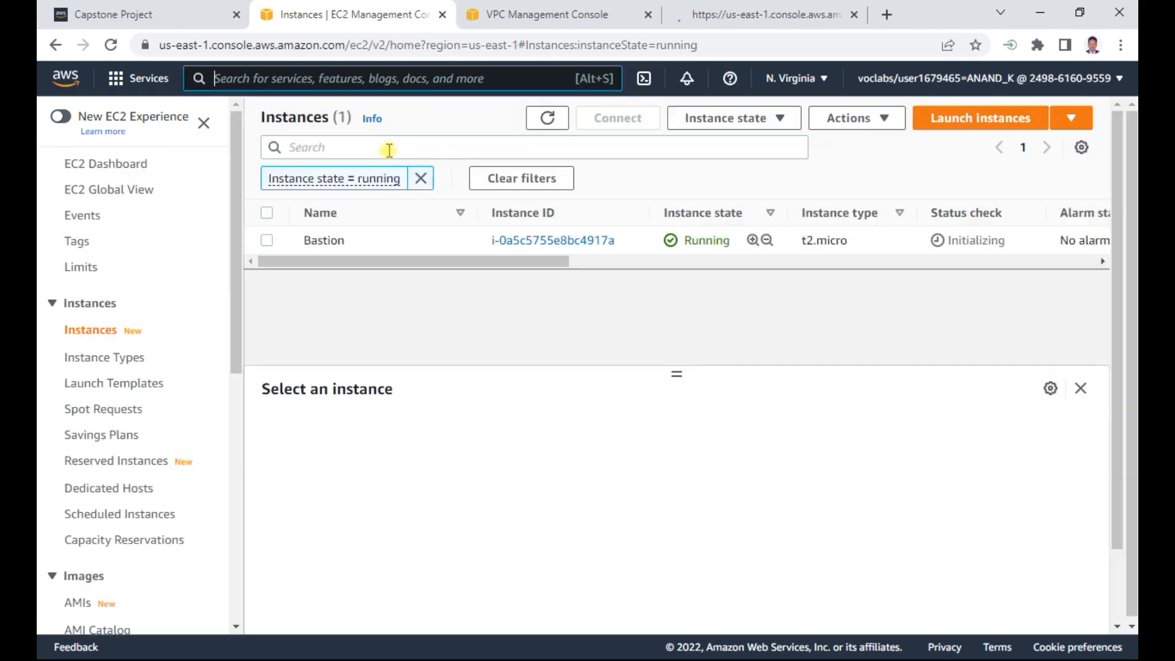
{"action": "left_click", "coordinate": [266, 243]}
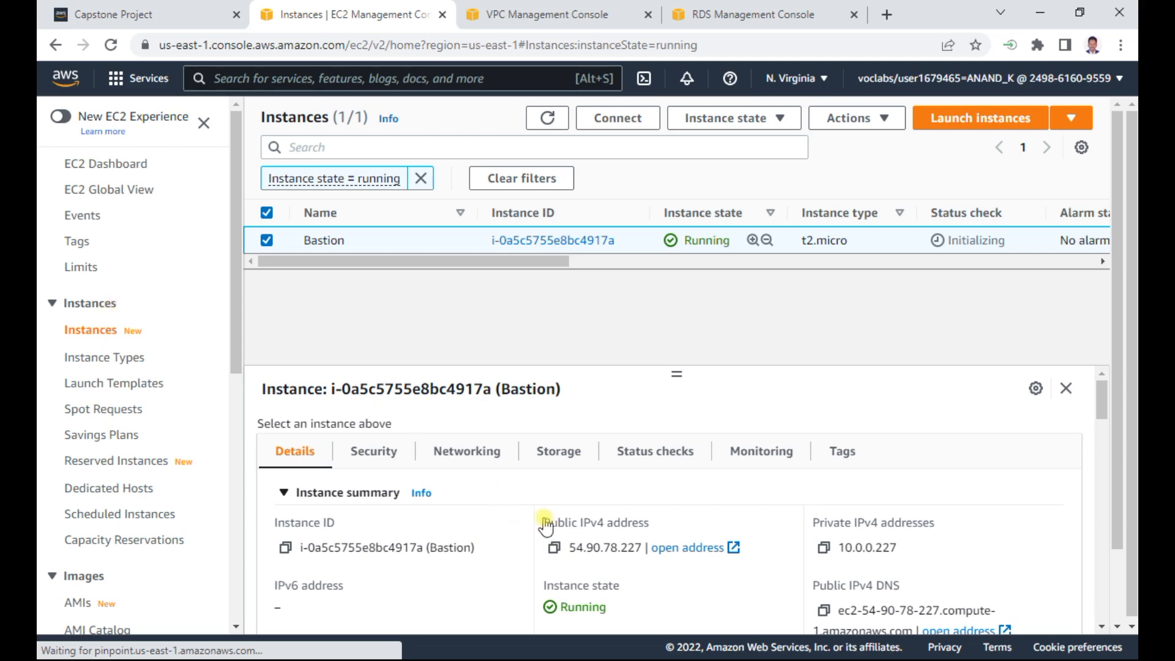
{"action": "left_click", "coordinate": [554, 548]}
- Launch Notepad and record the copied public address in a blank note as "Bastion : 54.90.78.227"
{"action": "key", "text": "alt+Tab"}
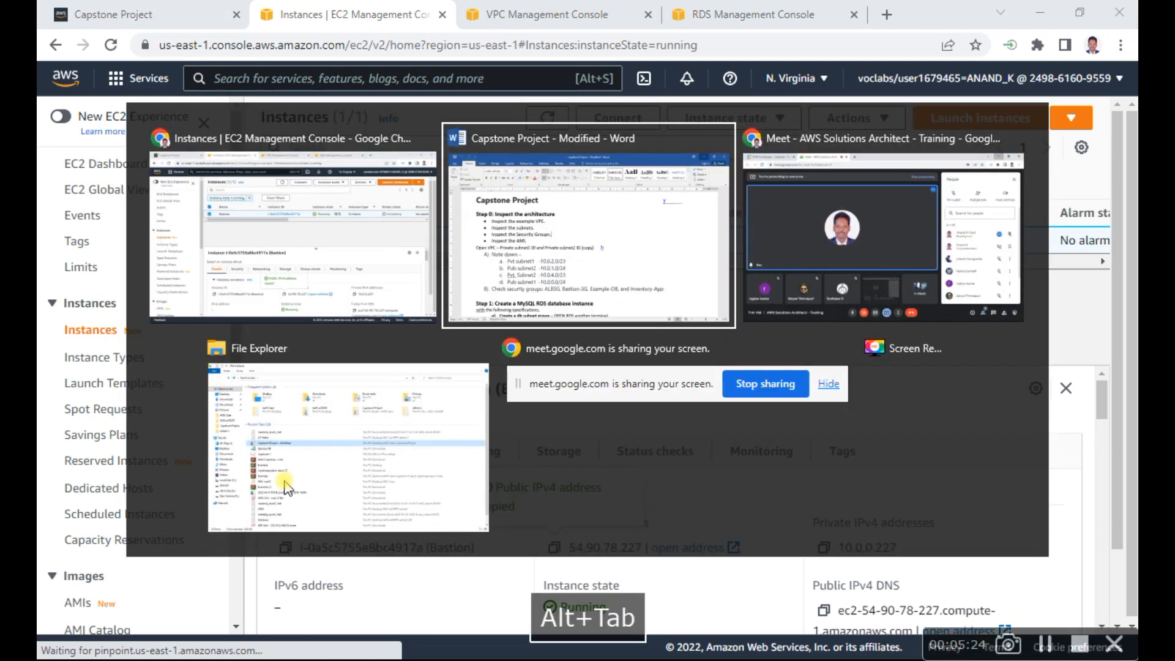
{"action": "key", "text": "alt+Tab"}
{"action": "key", "text": "super"}
{"action": "type", "text": "notepad"}
{"action": "key", "text": "Return"}
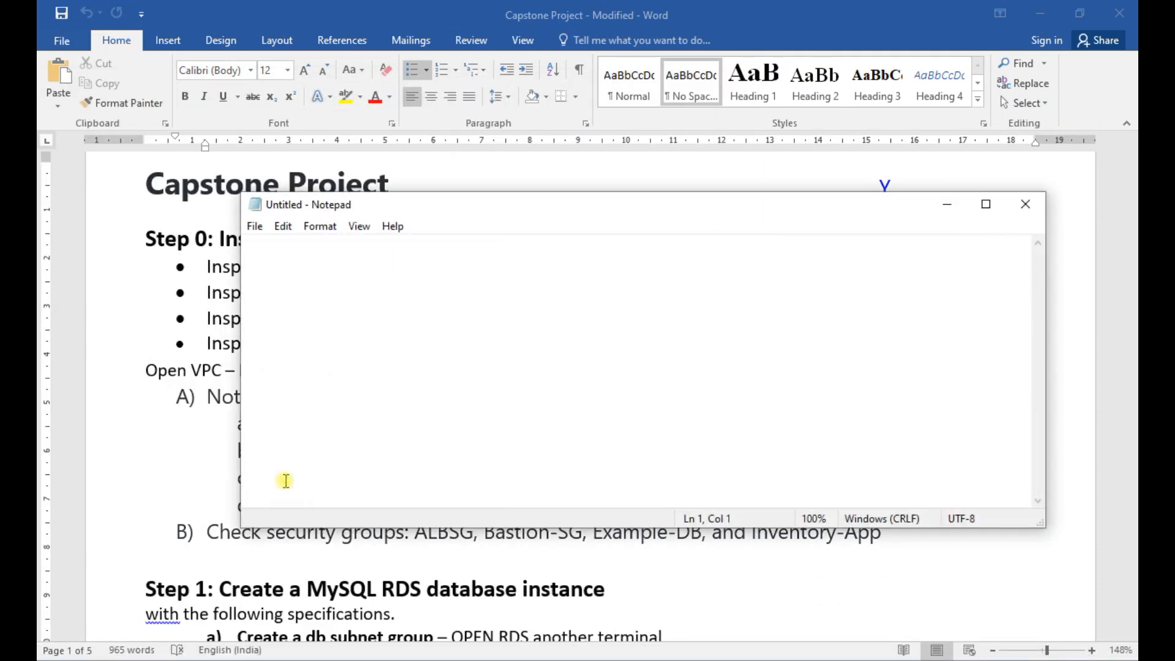
{"action": "key", "text": "Return"}
{"action": "type", "text": "Bastion "}
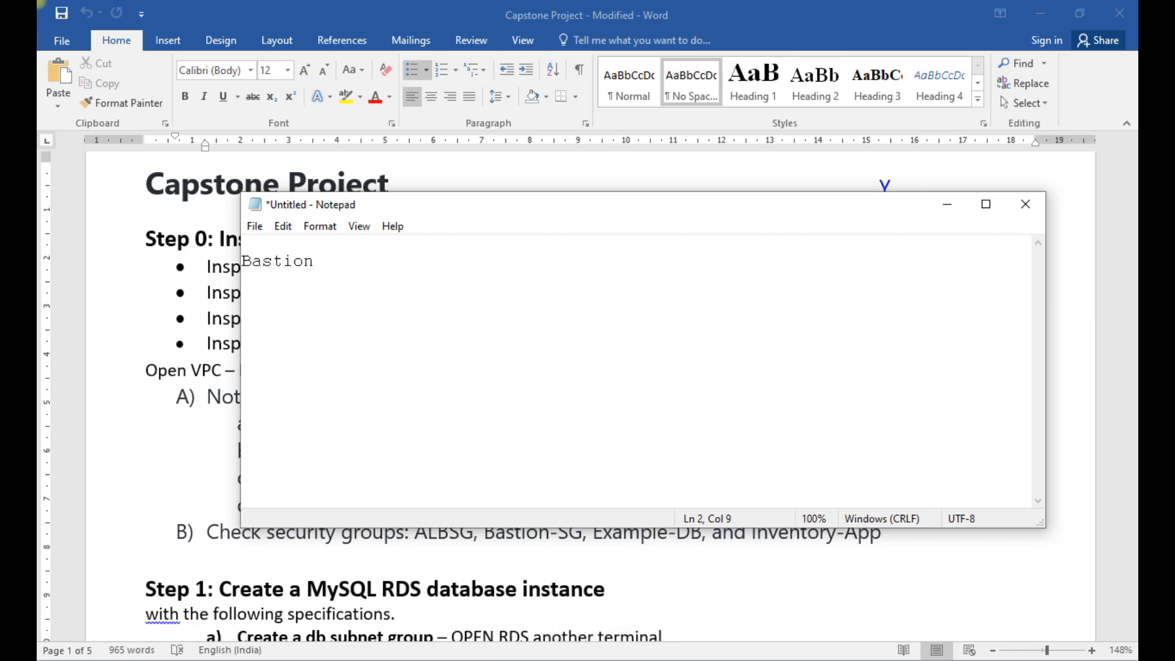
{"action": "type", "text": ":"}
{"action": "key", "text": "ctrl+v"}
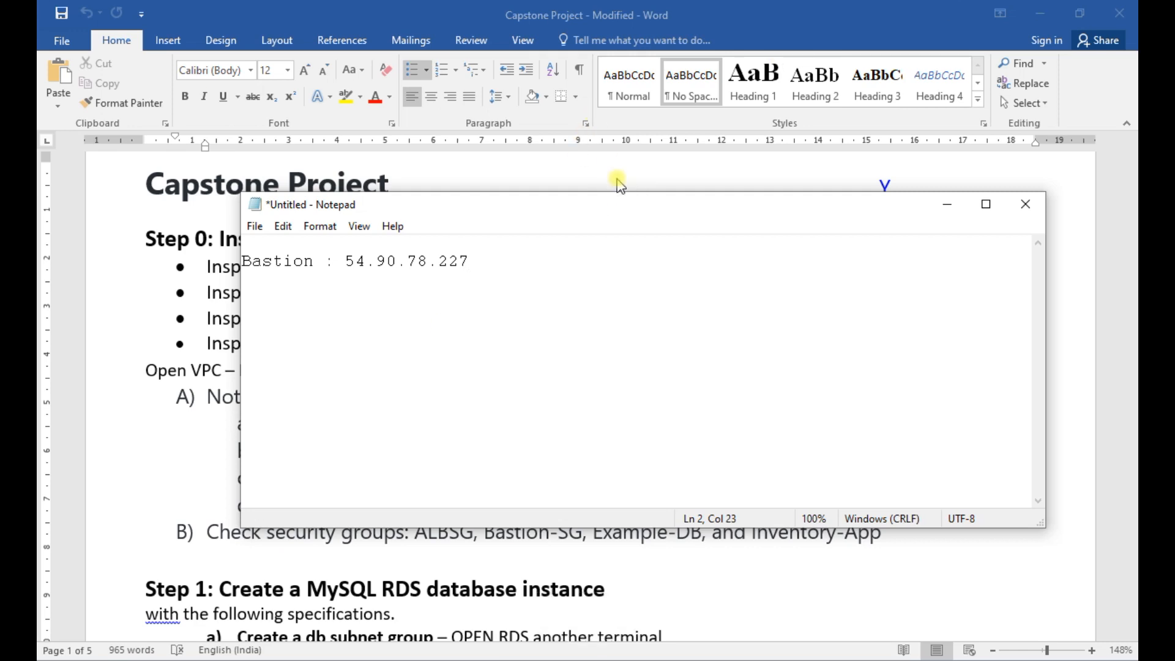
- Return to the EC2 instance details in the browser and copy Bastion's private IPv4 address
{"action": "left_click", "coordinate": [152, 322]}
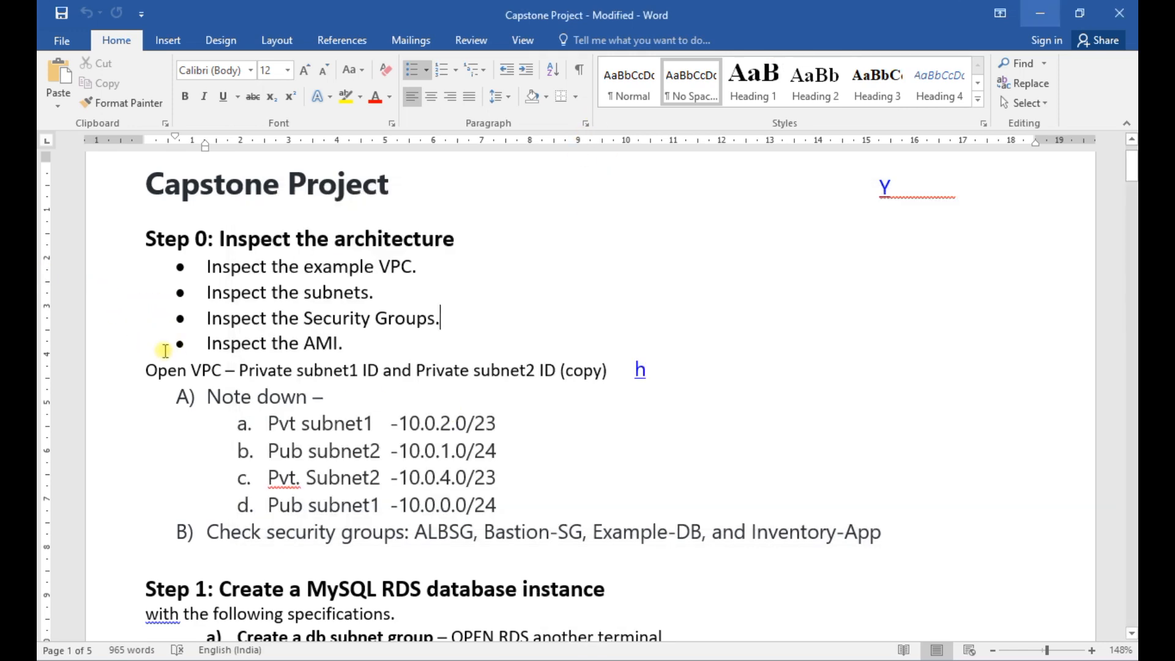
{"action": "key", "text": "alt+Tab"}
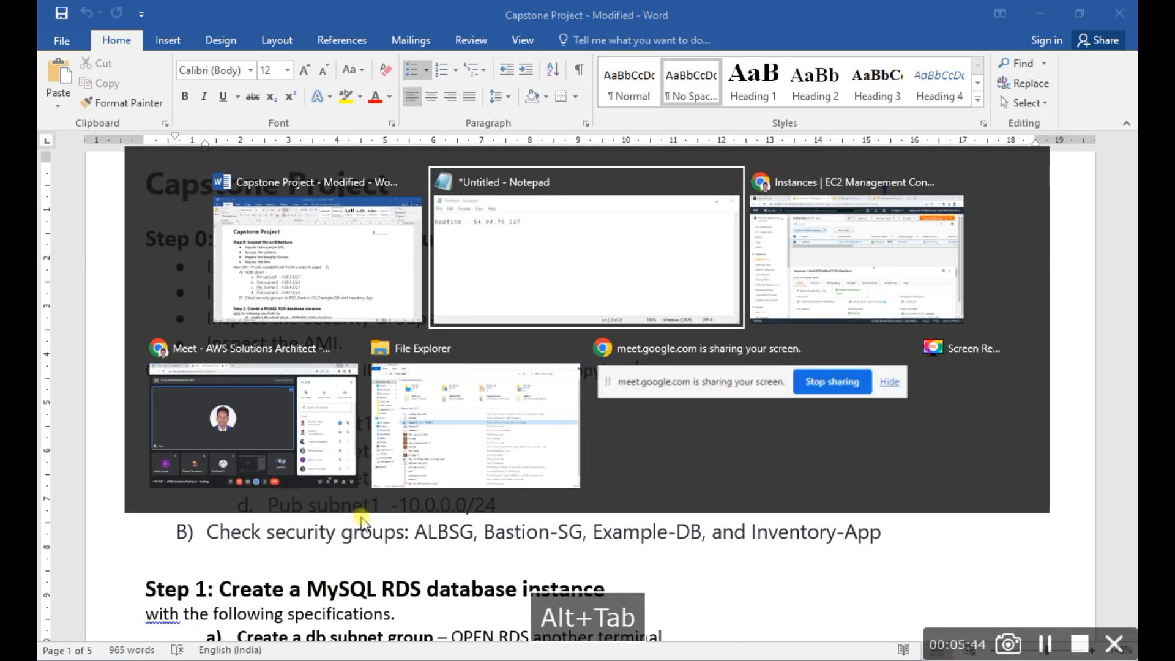
{"action": "key", "text": "alt+Tab"}
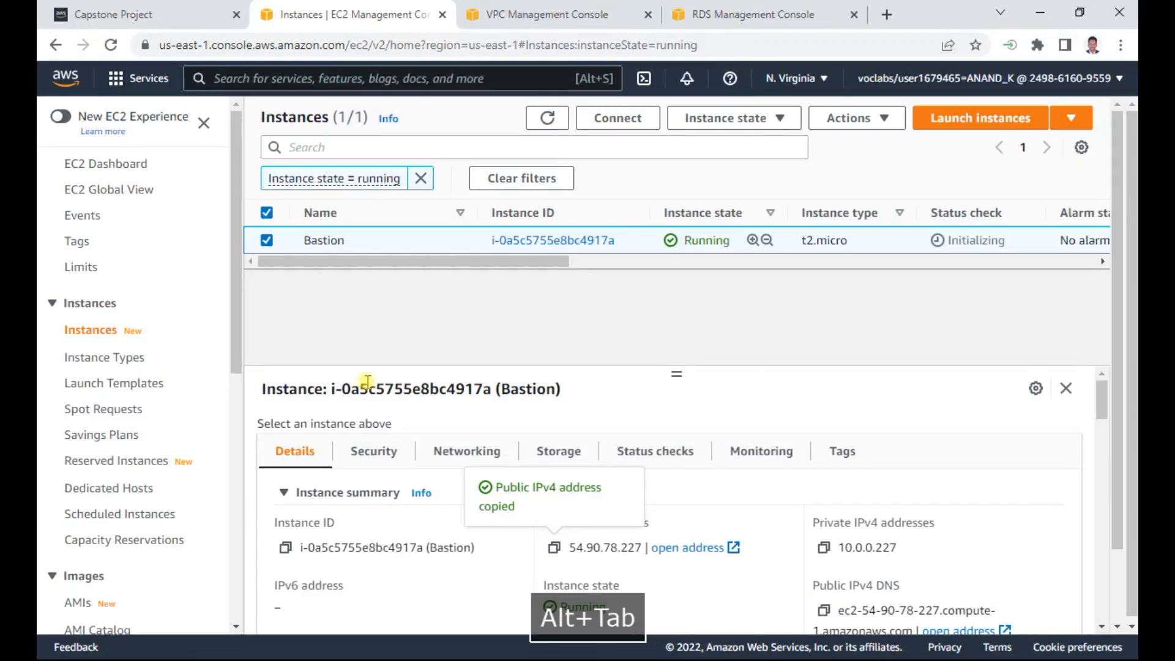
{"action": "left_click", "coordinate": [824, 549]}
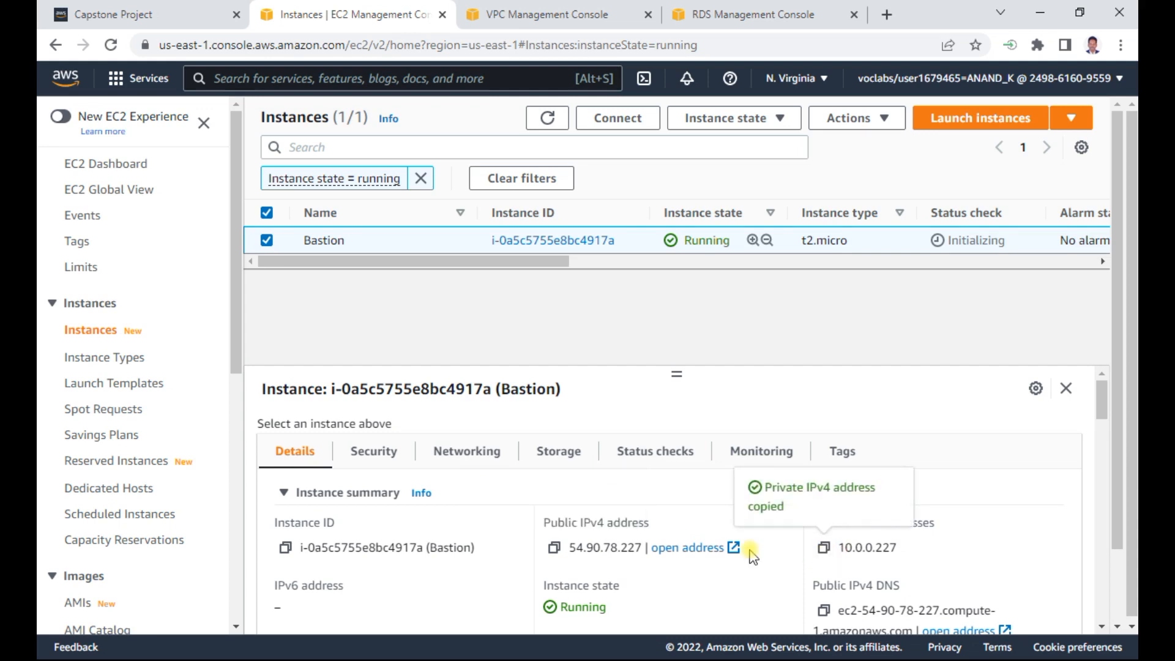
- Switch to the Notepad note and append "10.0.0.227(pub sub1)" to the Bastion line, followed by a line break
{"action": "key", "text": "alt+Tab"}
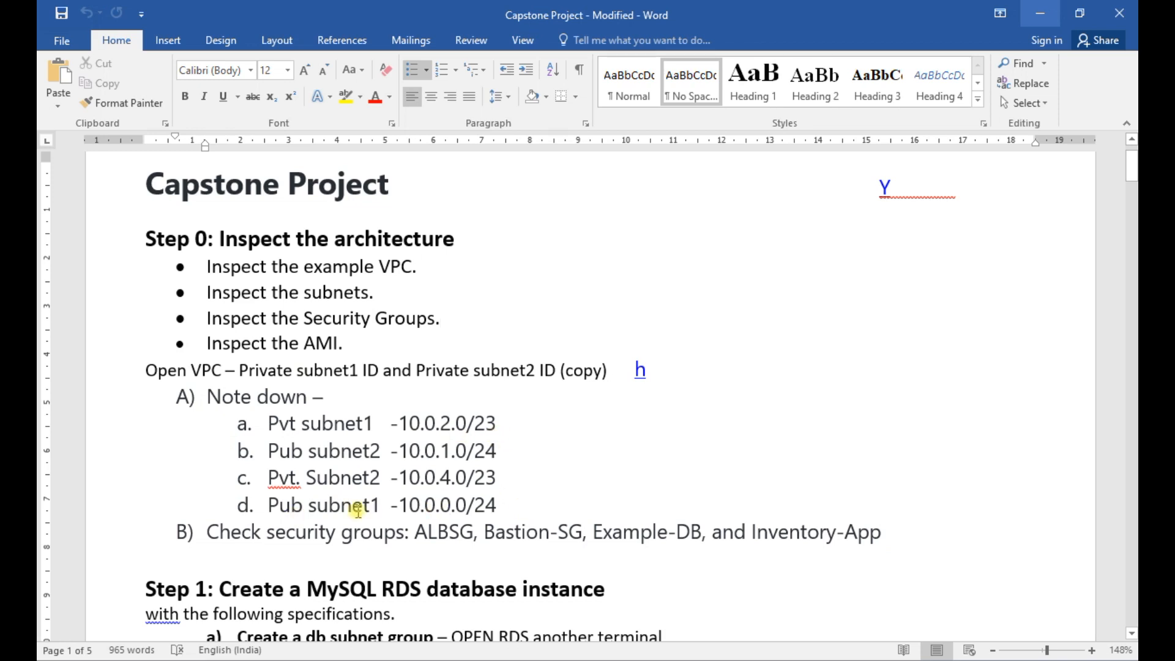
{"action": "key", "text": "alt+Tab"}
{"action": "key", "text": "alt+Tab"}
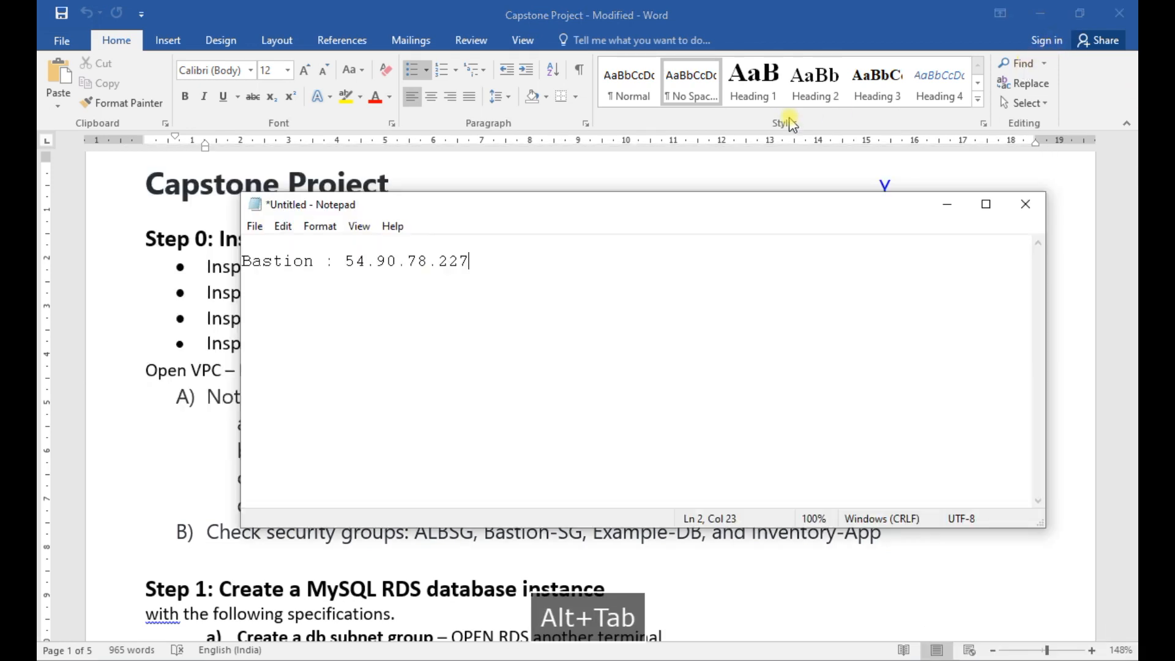
{"action": "key", "text": "Tab"}
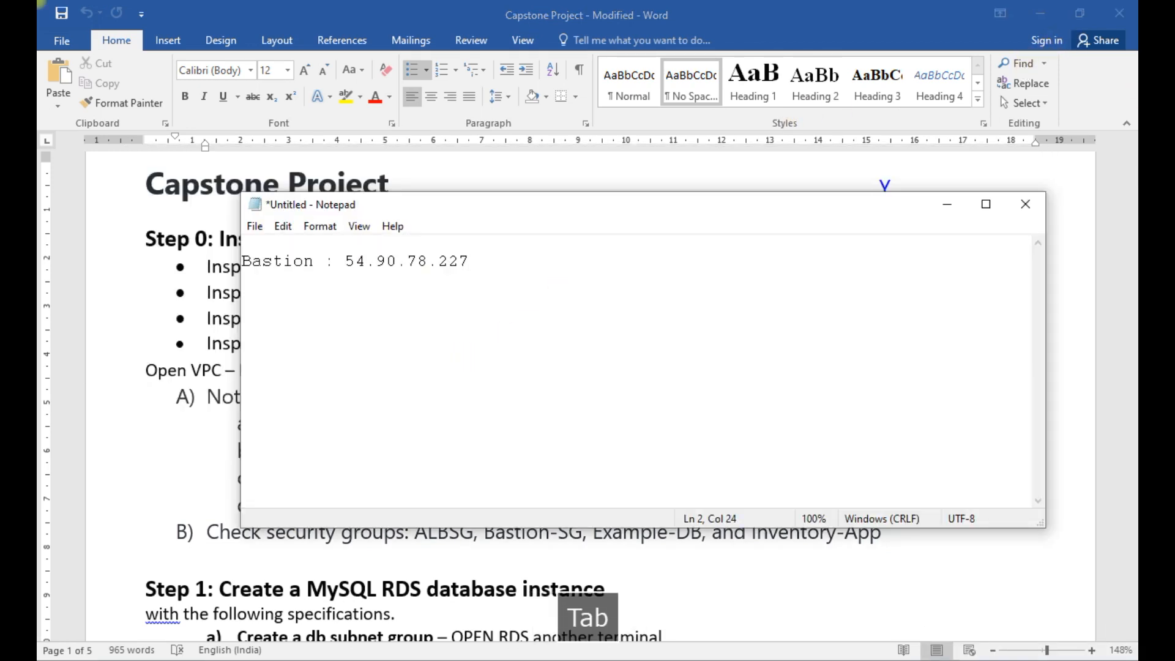
{"action": "key", "text": "ctrl+v"}
{"action": "type", "text": "("}
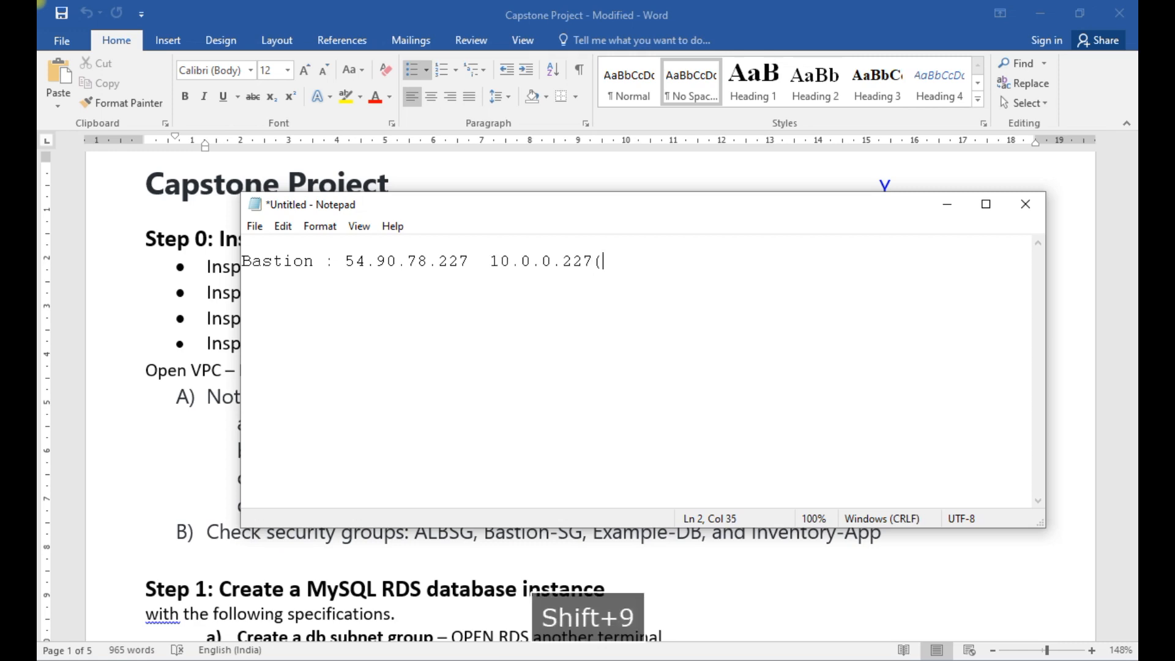
{"action": "type", "text": "pu"}
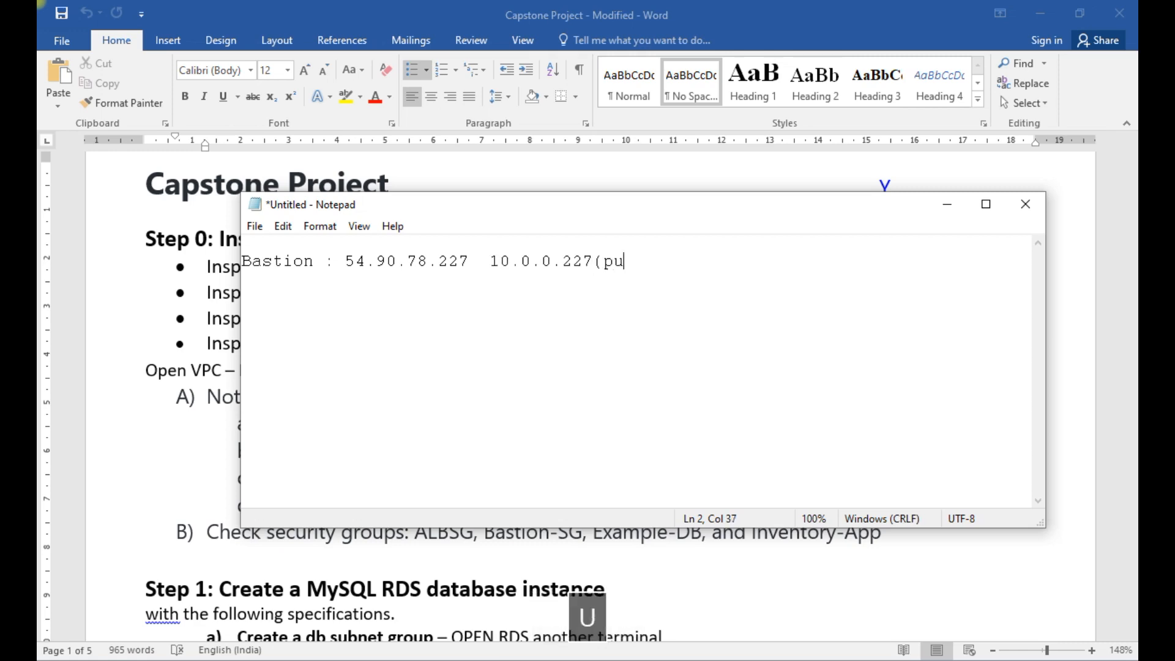
{"action": "type", "text": "b sub1"}
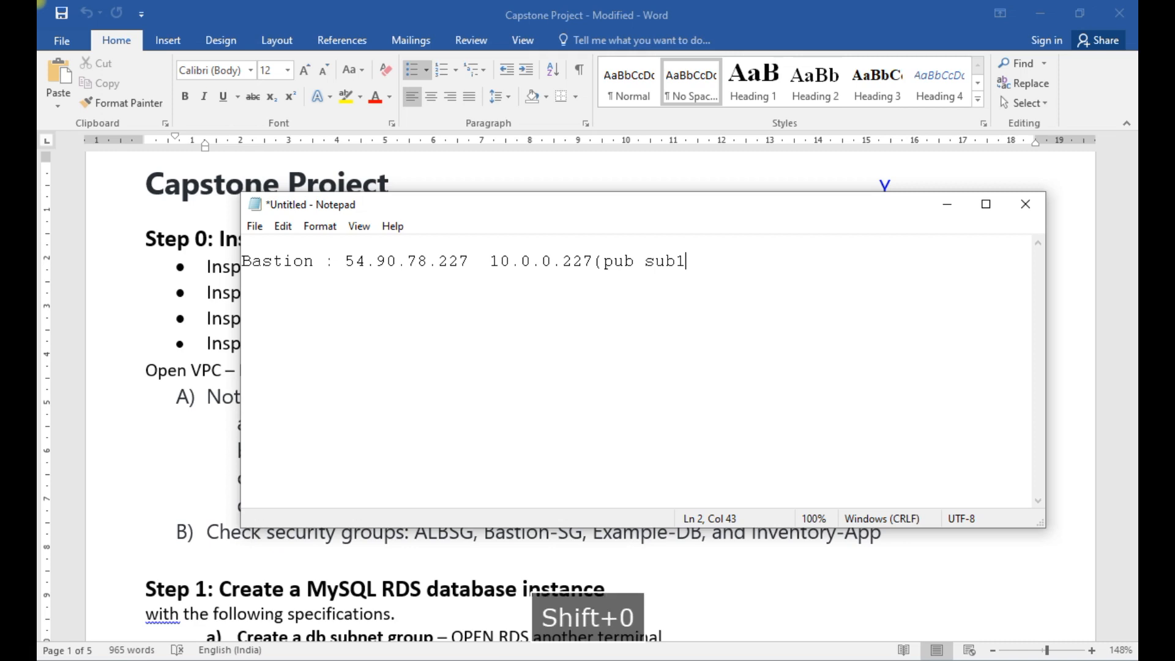
{"action": "type", "text": ")"}
{"action": "key", "text": "Return"}
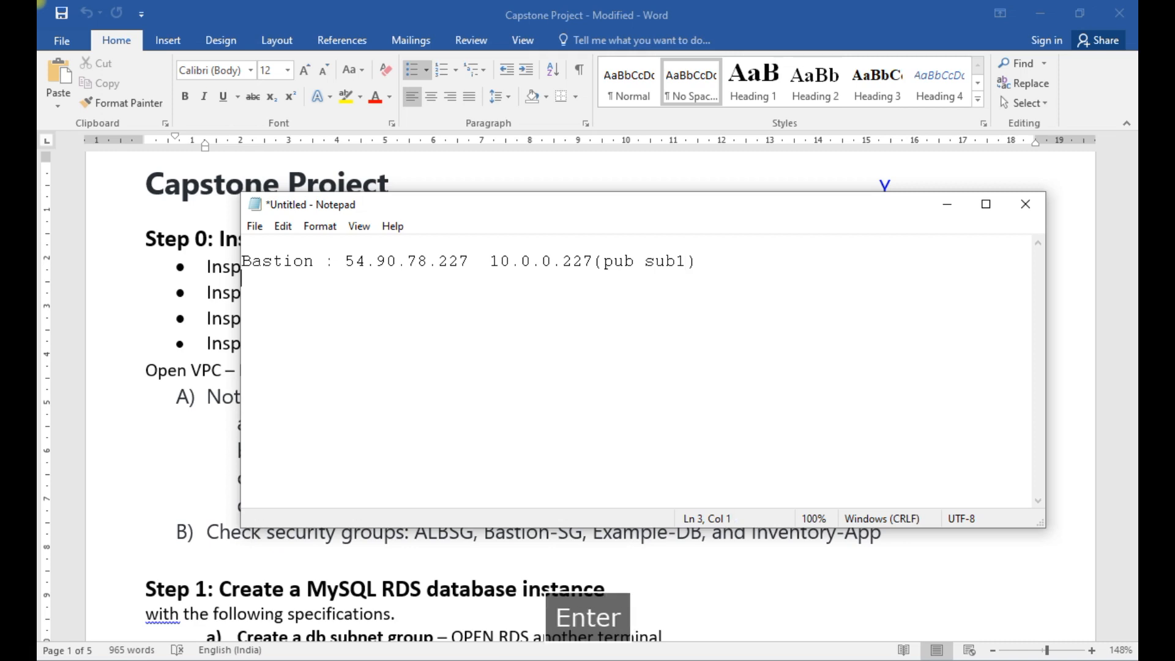
- Minimize the Word document and review the security groups list from the EC2 dashboard
{"action": "left_click", "coordinate": [1048, 12]}
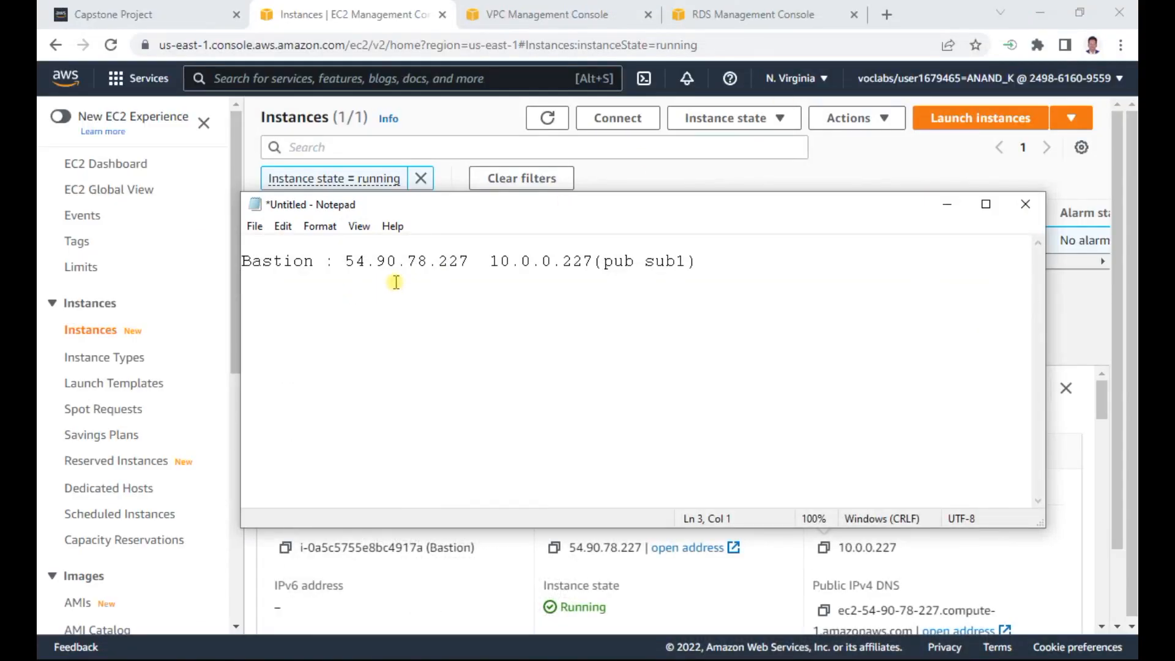
{"action": "left_click", "coordinate": [131, 162]}
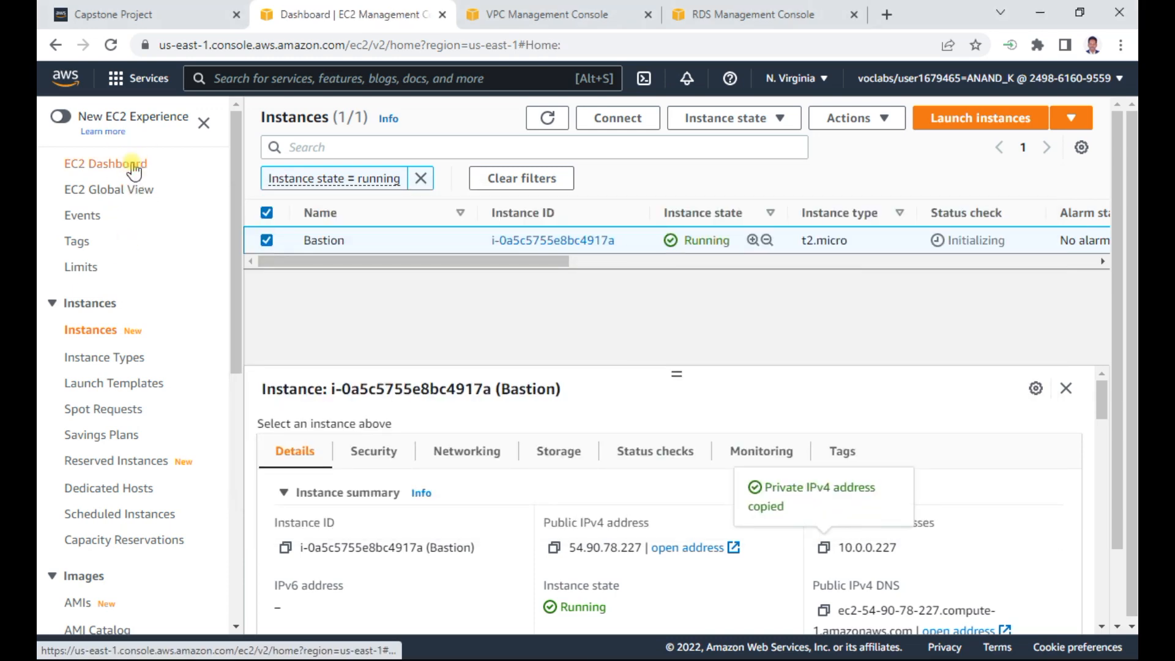
{"action": "left_click", "coordinate": [725, 353]}
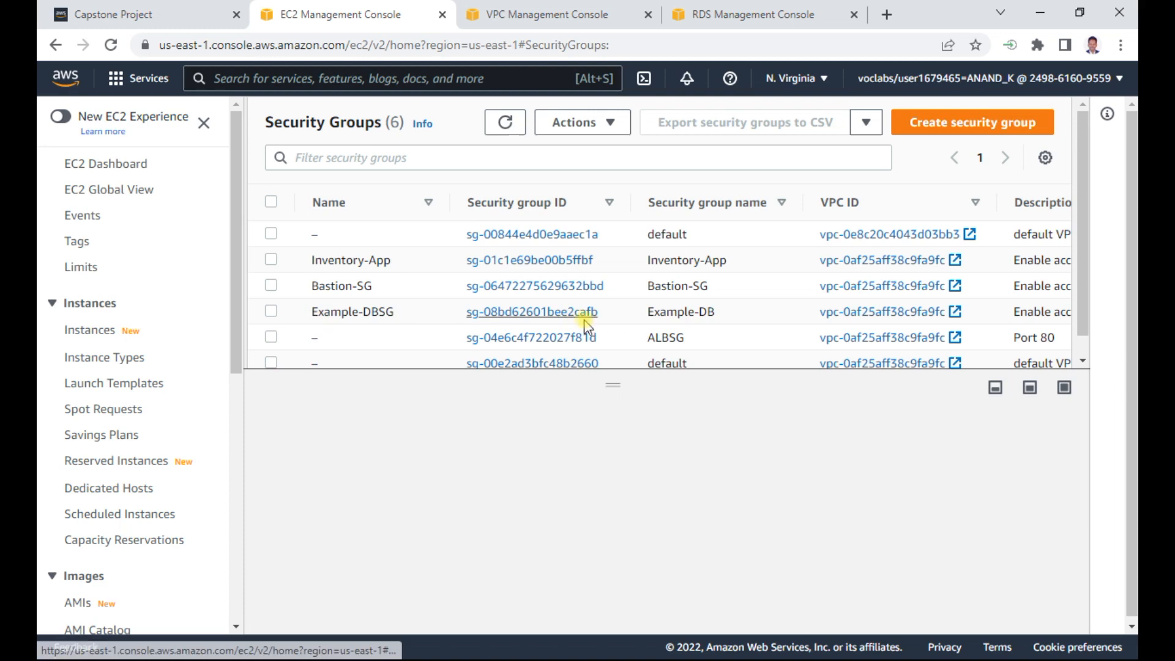
{"action": "scroll", "coordinate": [586, 329], "scroll_direction": "down", "scroll_amount": 1}
{"action": "scroll", "coordinate": [585, 328], "scroll_direction": "up", "scroll_amount": 1}
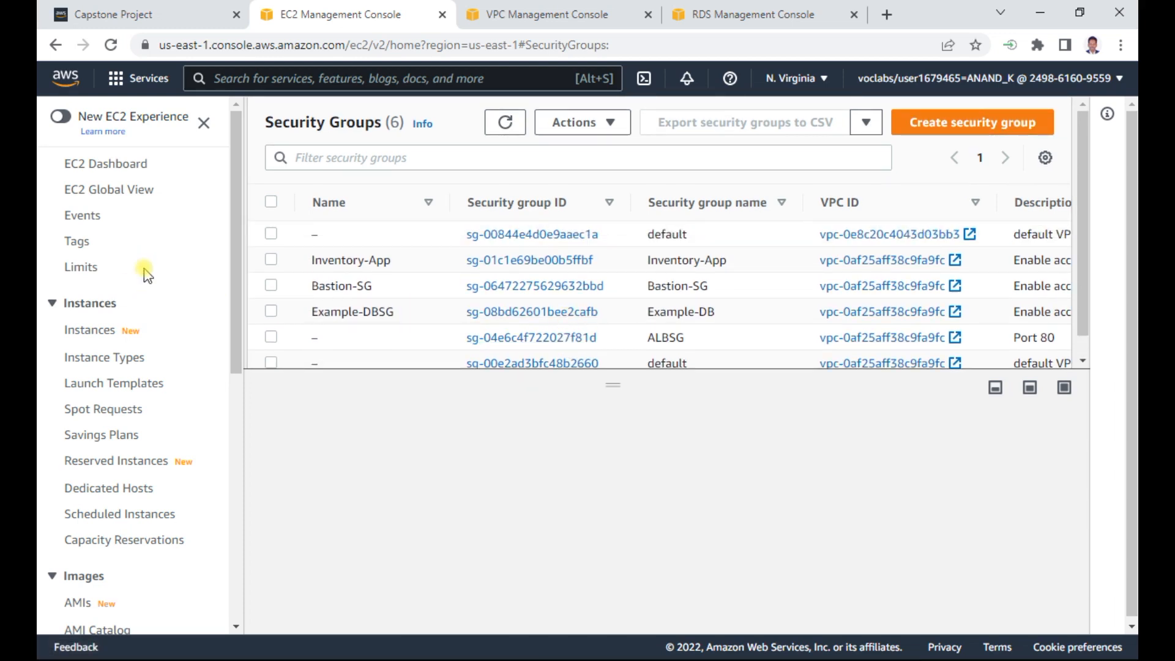
- Reopen the running instances list, copy Bastion's public IPv4 address again and bring up the VPC console dashboard
{"action": "left_click", "coordinate": [118, 161]}
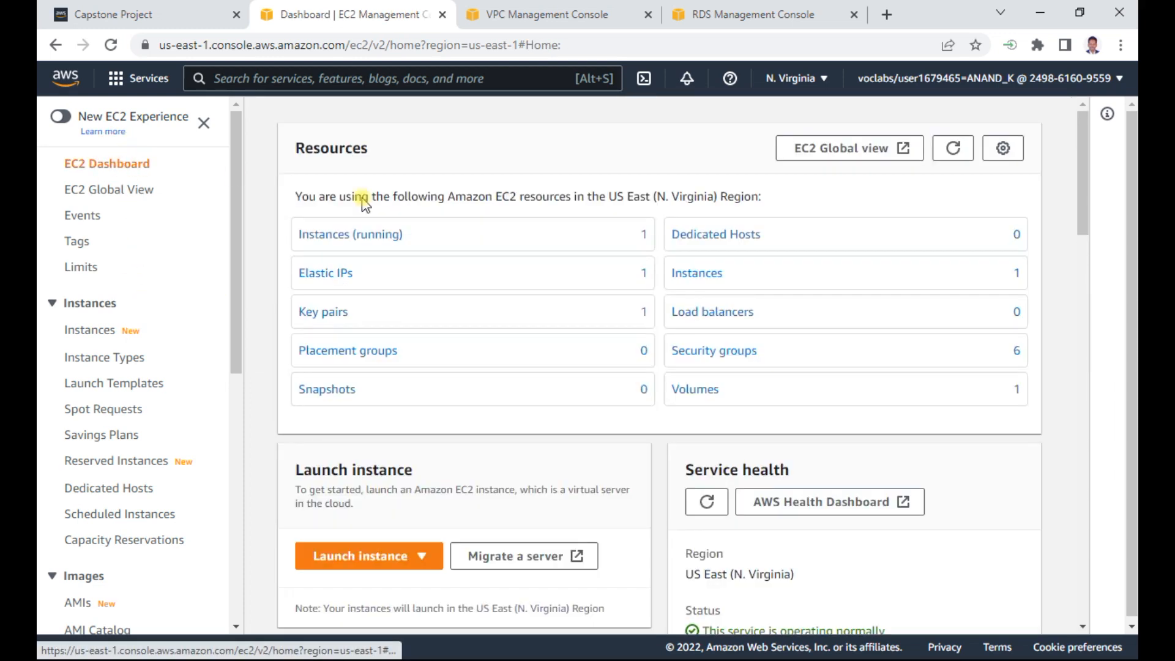
{"action": "left_click", "coordinate": [379, 235]}
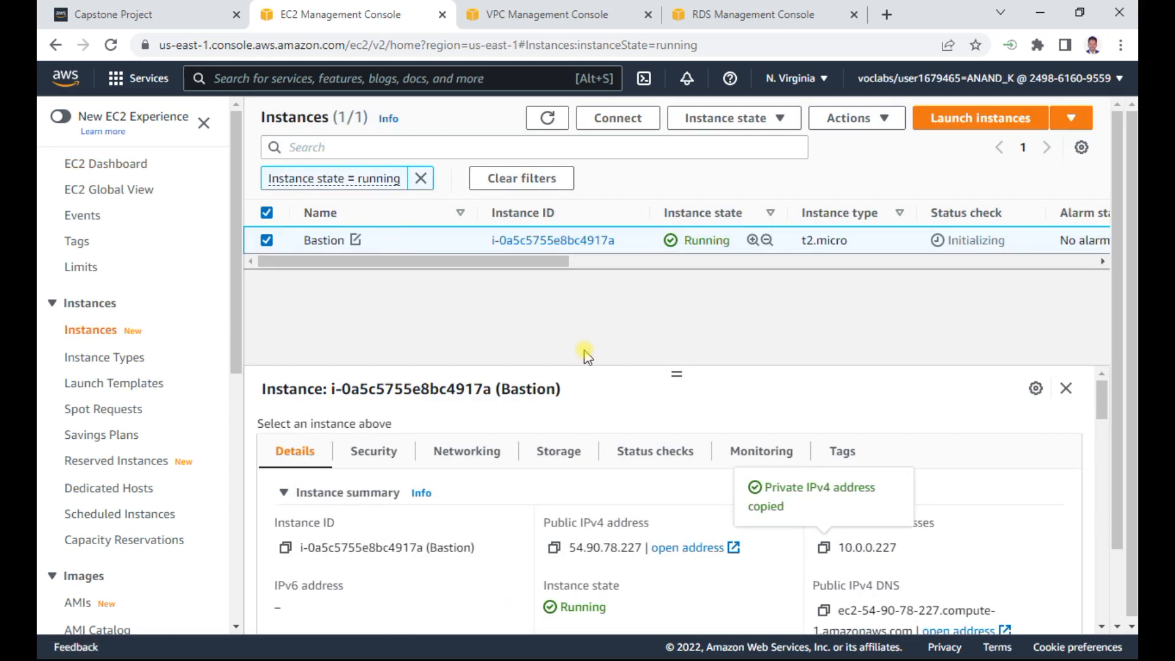
{"action": "left_click", "coordinate": [553, 548]}
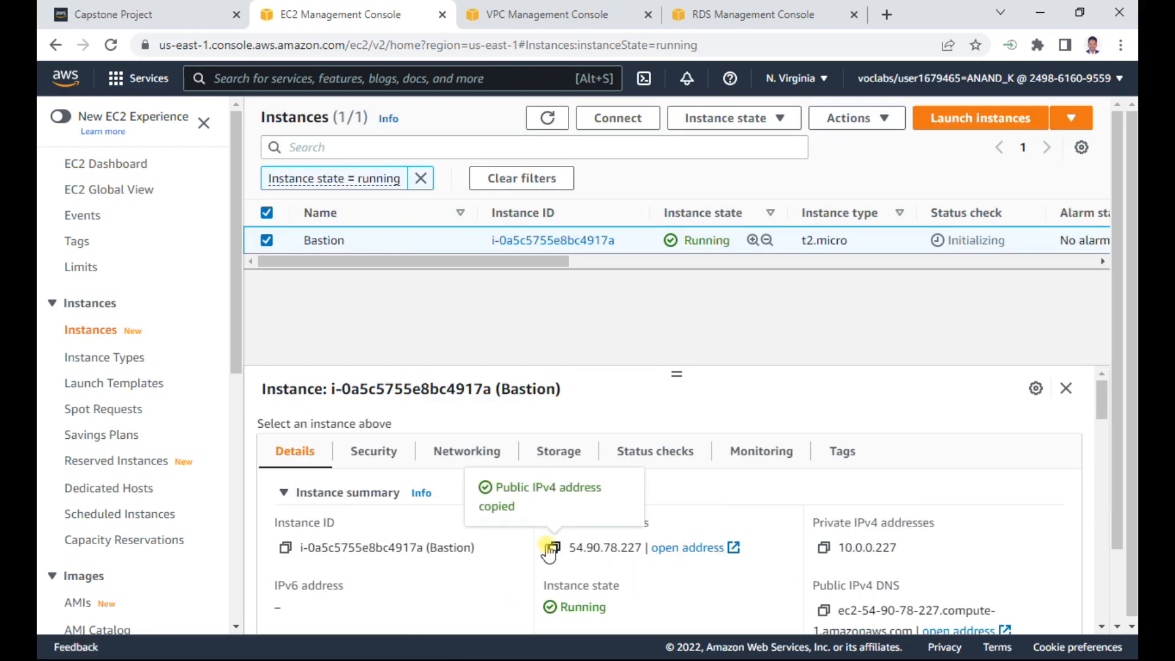
{"action": "left_click", "coordinate": [558, 17]}
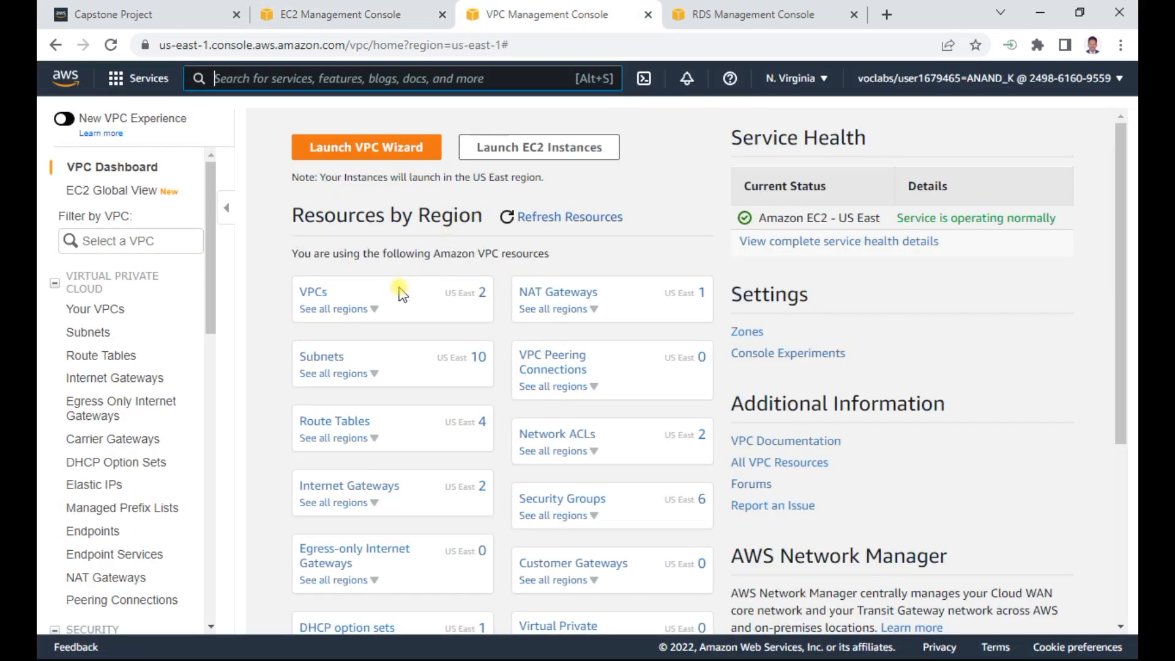
- Review the Your VPCs list and the subnets list with their IPv4 CIDR ranges, then return to Your VPCs
{"action": "left_click", "coordinate": [318, 295]}
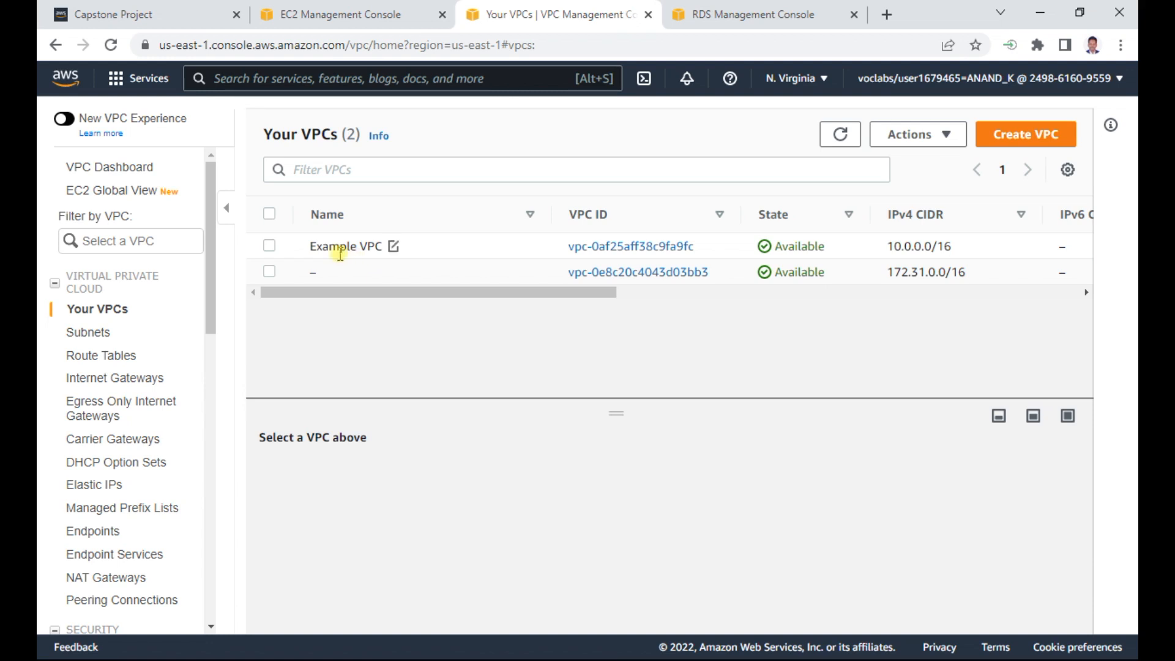
{"action": "mouse_move", "coordinate": [387, 255]}
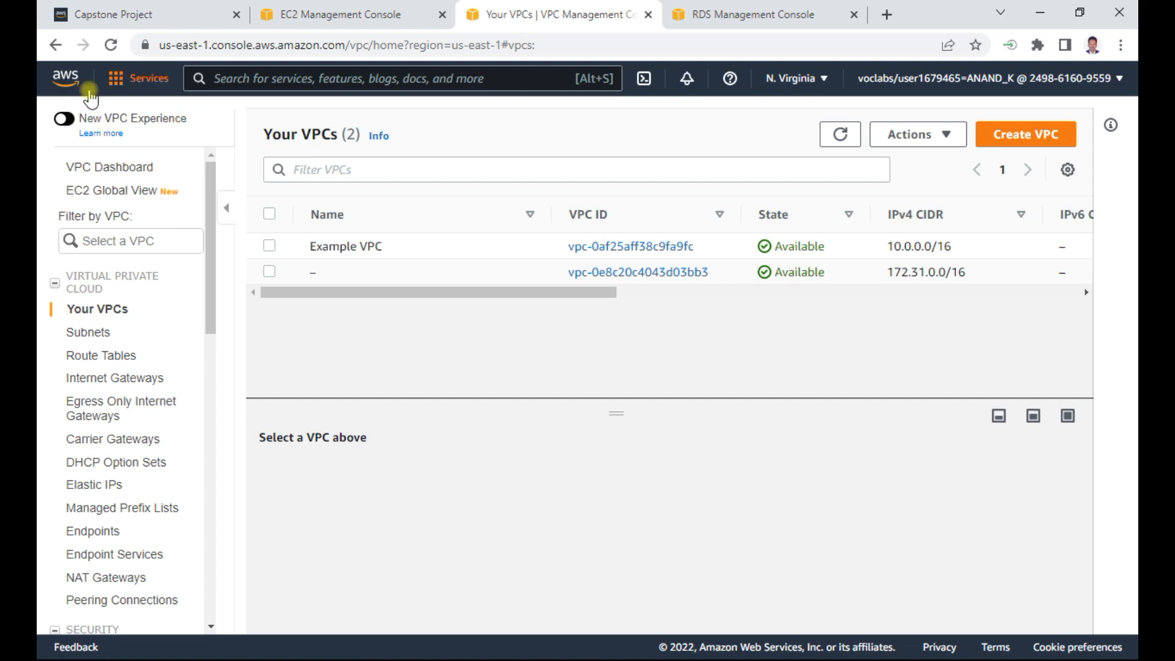
{"action": "left_click", "coordinate": [108, 334]}
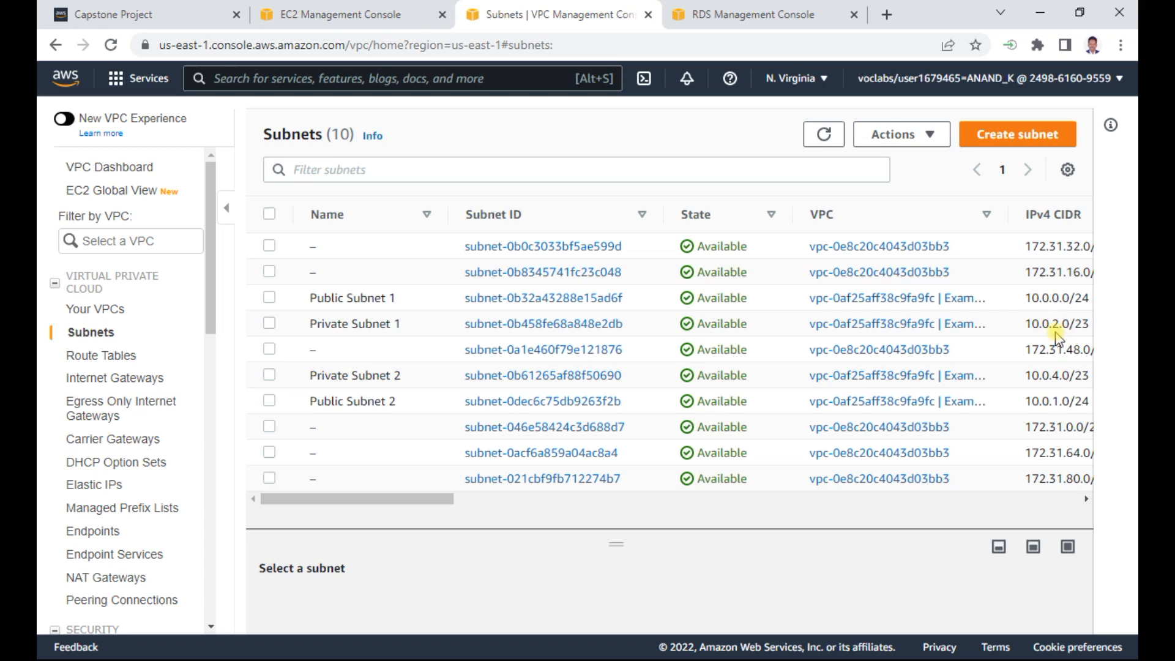
{"action": "left_click_drag", "start_coordinate": [438, 498], "coordinate": [306, 504]}
{"action": "left_click", "coordinate": [92, 308]}
- Switch to the RDS console and look over the dashboard resources and the subnet groups list
{"action": "left_click", "coordinate": [781, 16]}
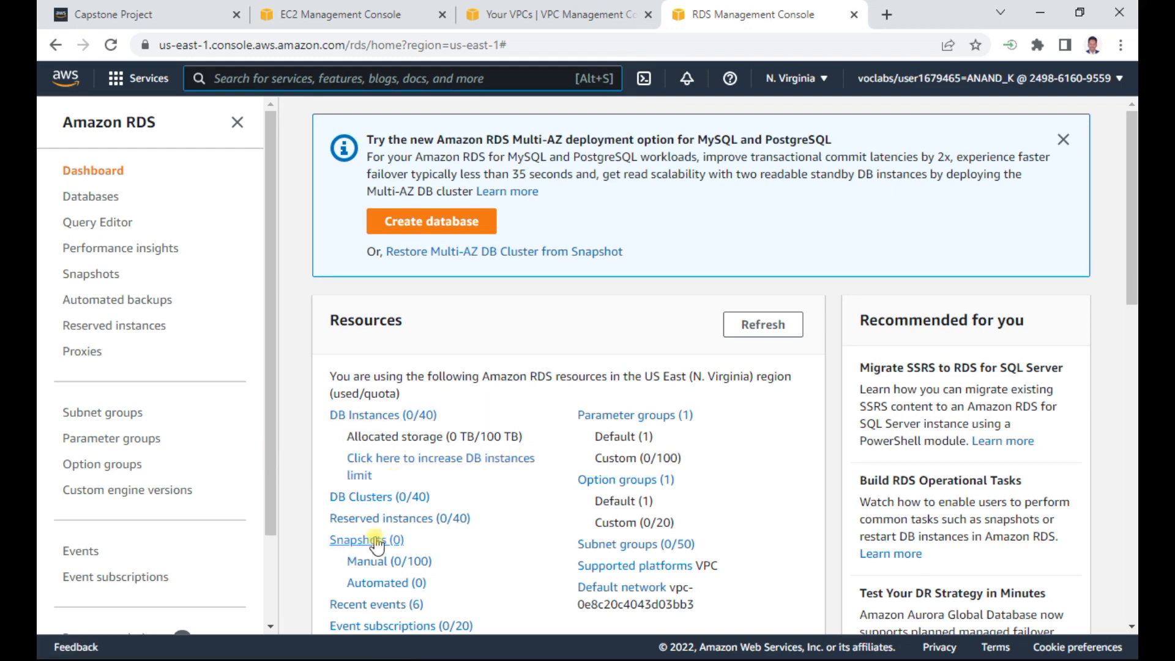
{"action": "scroll", "coordinate": [497, 573], "scroll_direction": "down", "scroll_amount": 1}
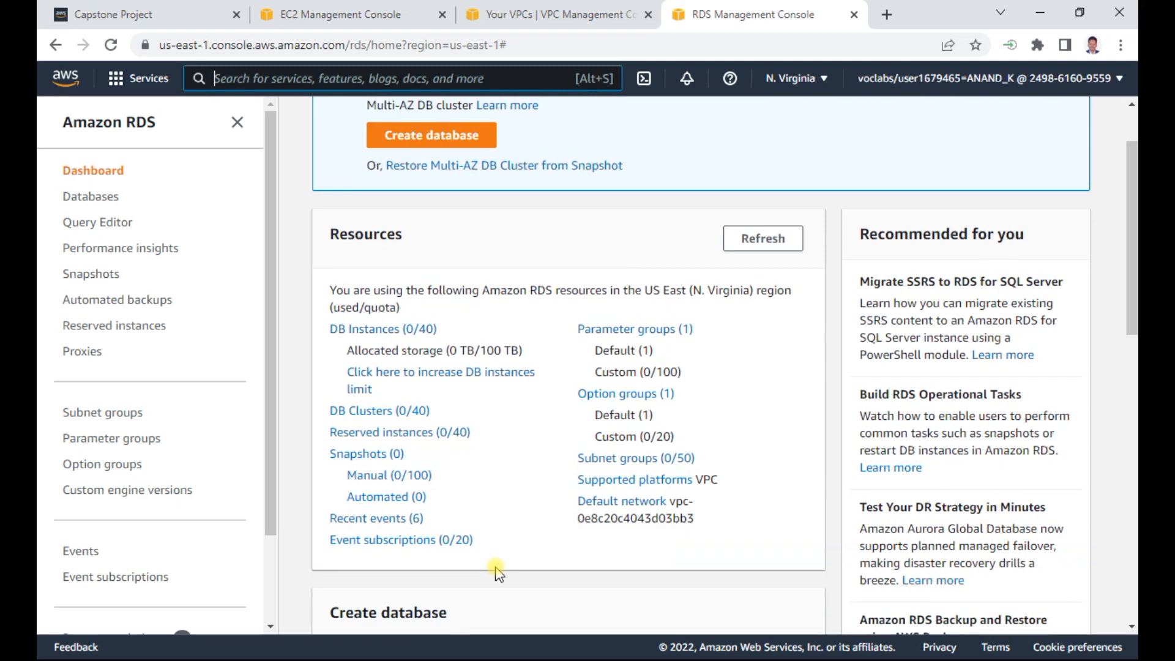
{"action": "scroll", "coordinate": [497, 572], "scroll_direction": "up", "scroll_amount": 1}
{"action": "left_click", "coordinate": [104, 412]}
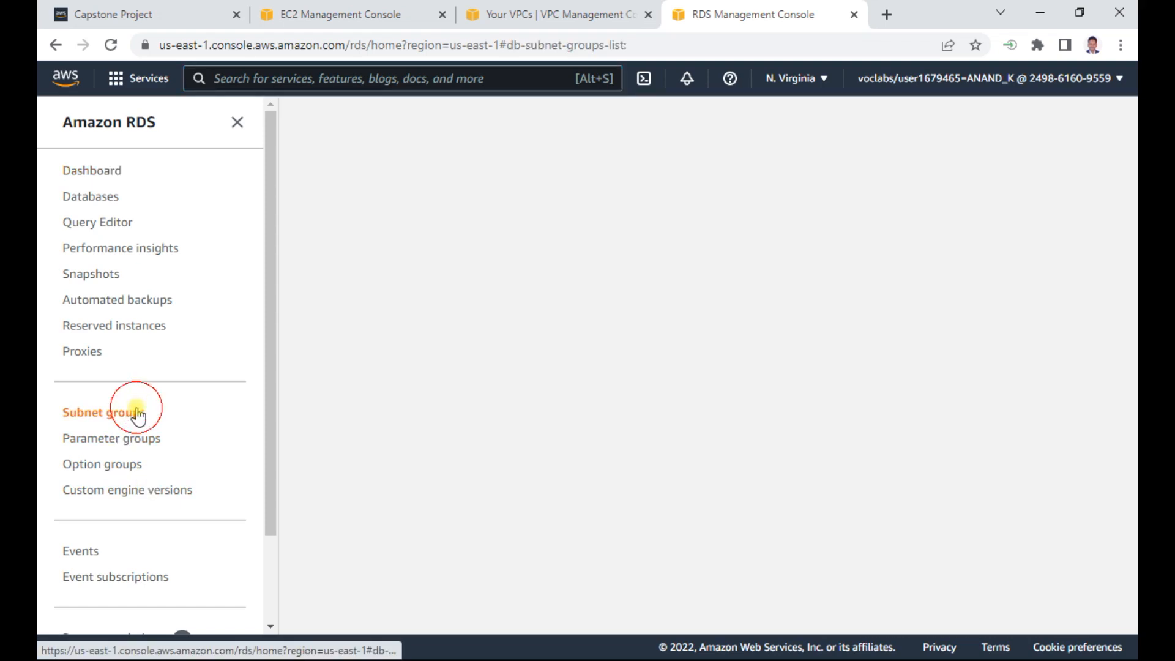
{"action": "left_click", "coordinate": [114, 178]}
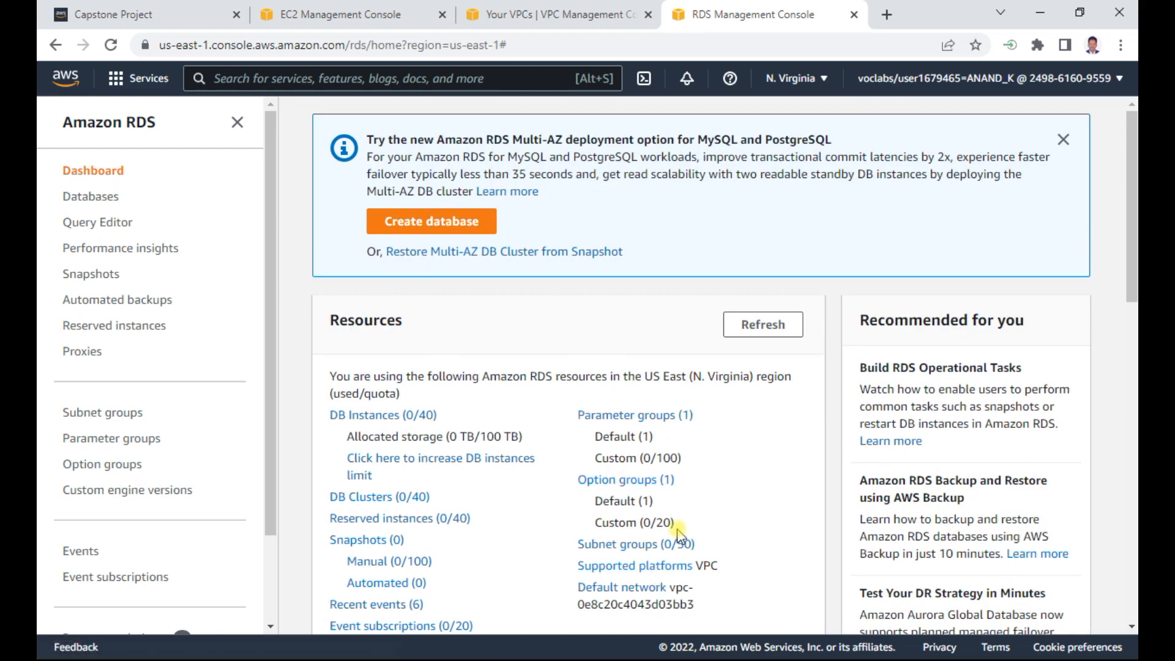
- Switch to the Word document and remove one empty line above "Create RDS" while reading the Step 1 specifications
{"action": "key", "text": "alt+Tab"}
{"action": "key", "text": "alt+Tab"}
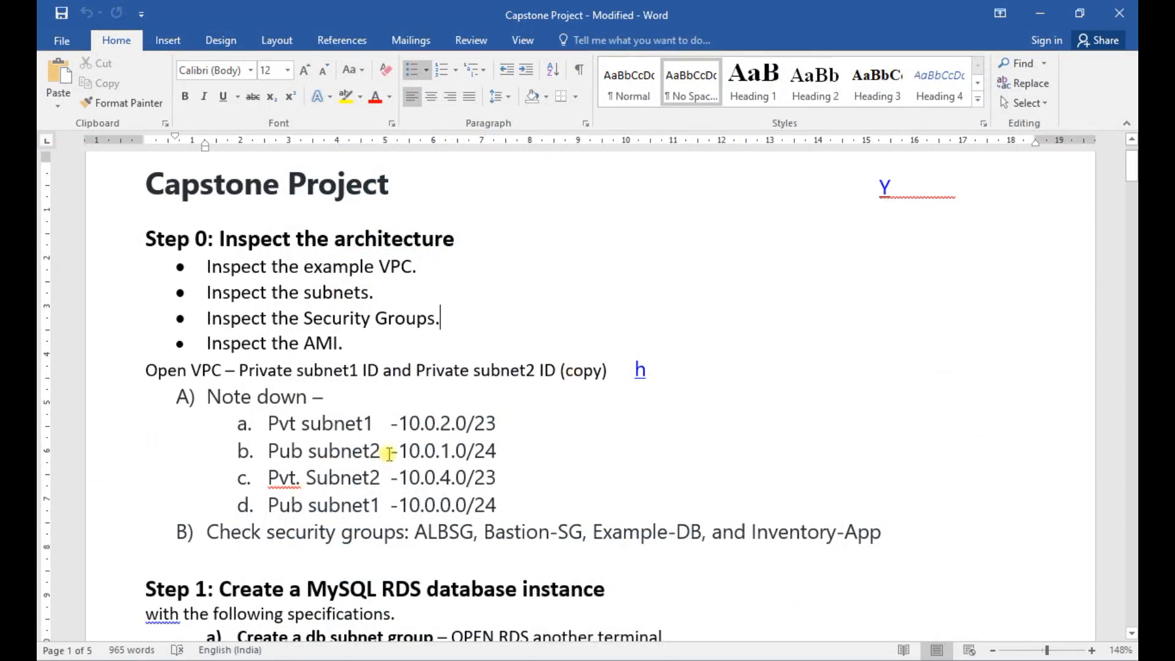
{"action": "scroll", "coordinate": [389, 453], "scroll_direction": "down", "scroll_amount": 5}
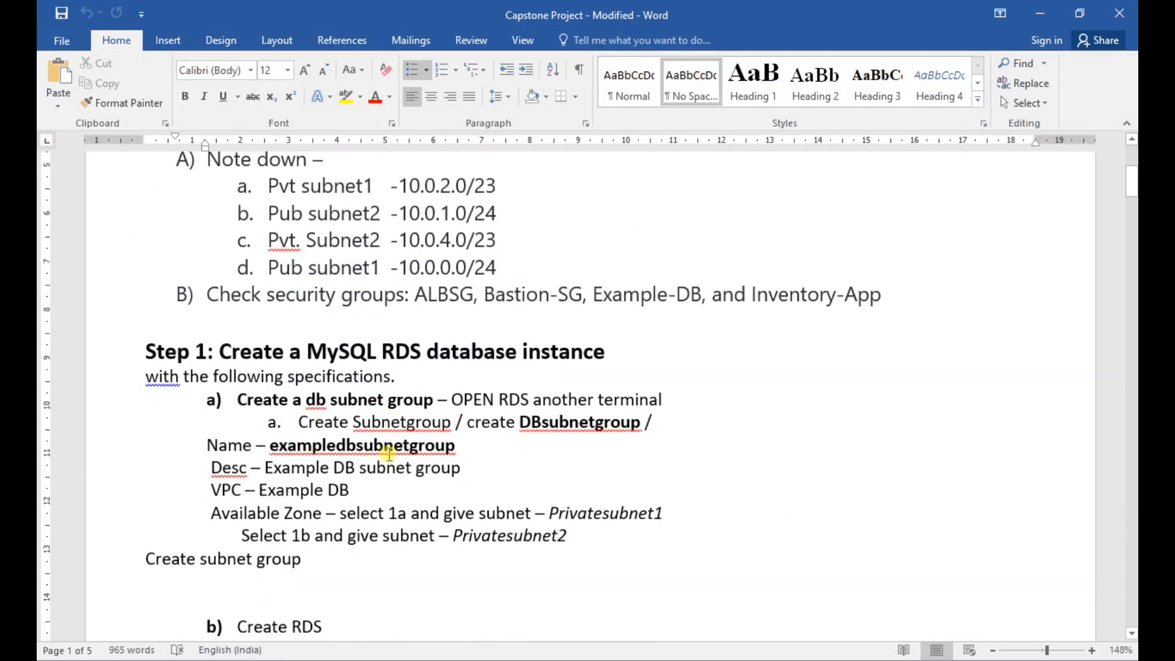
{"action": "scroll", "coordinate": [389, 453], "scroll_direction": "down", "scroll_amount": 2}
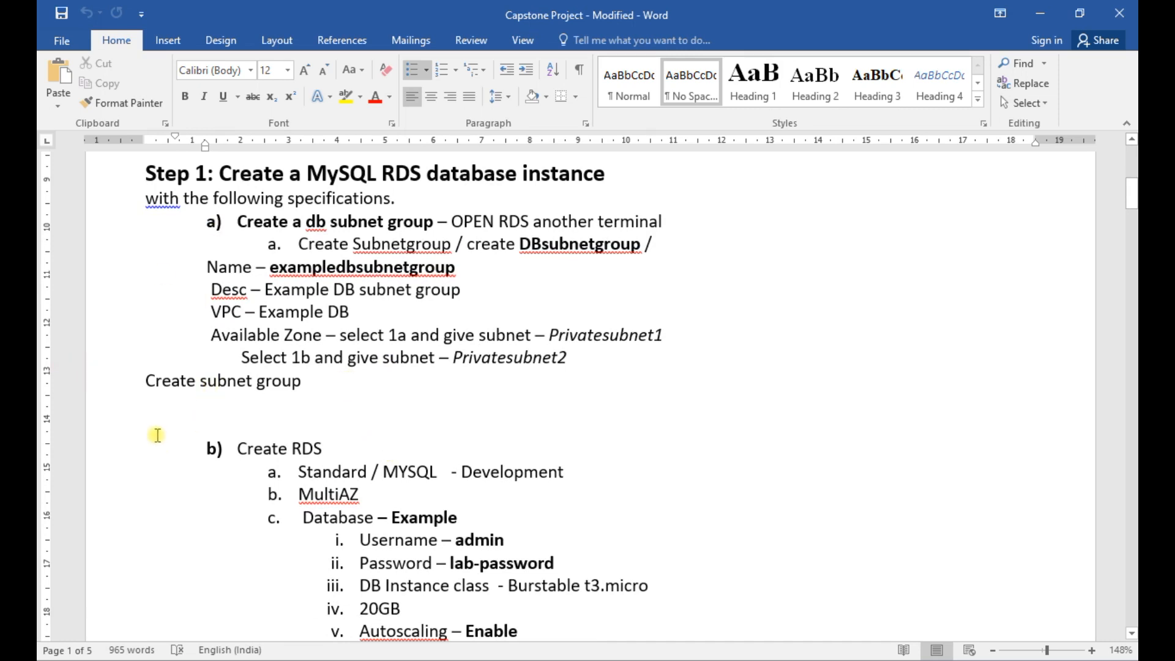
{"action": "left_click", "coordinate": [154, 406]}
{"action": "key", "text": "Delete"}
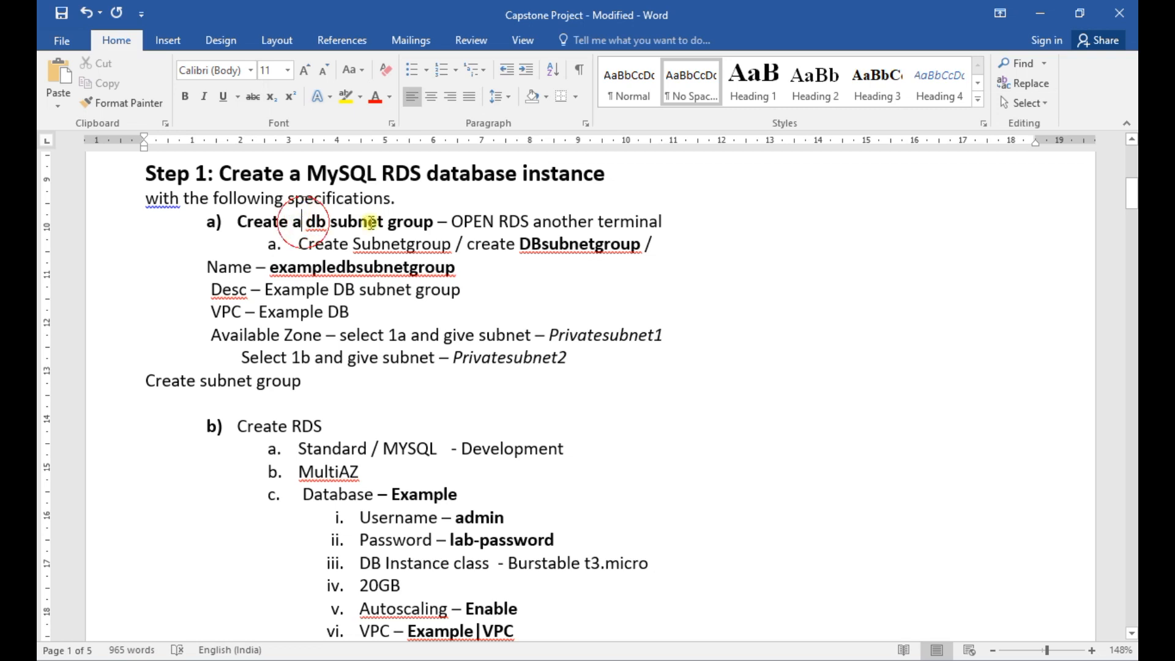
{"action": "left_click_drag", "start_coordinate": [292, 221], "coordinate": [448, 222]}
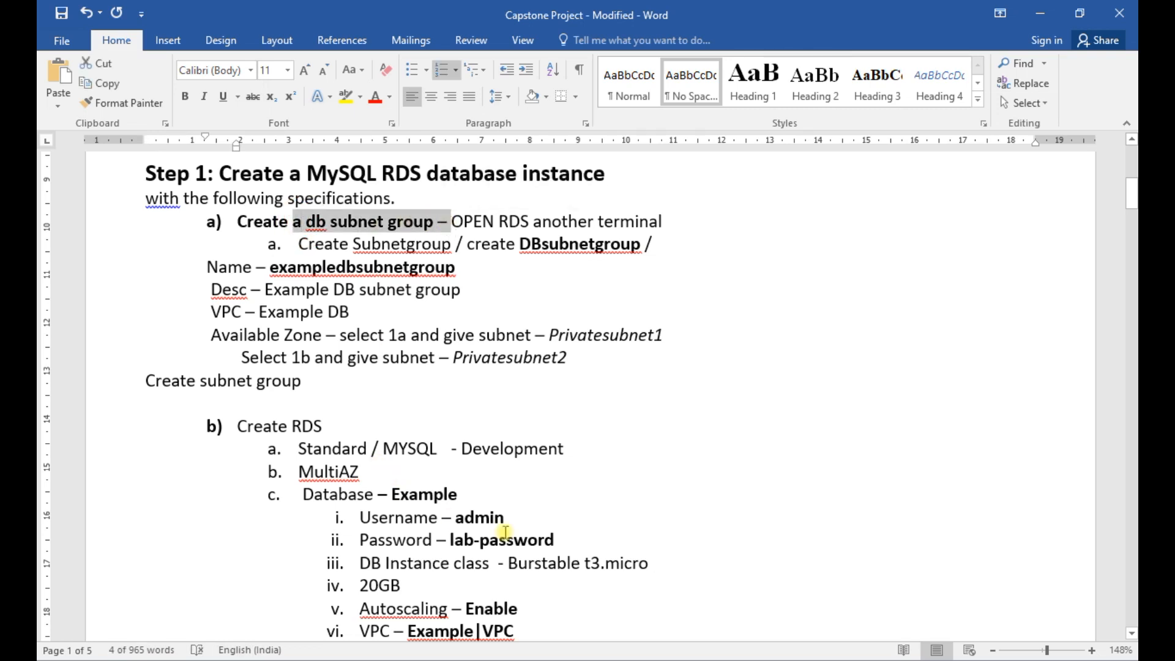
{"action": "scroll", "coordinate": [505, 531], "scroll_direction": "down", "scroll_amount": 1}
- Return to the browser and examine the architecture diagram on the Capstone Project assignment page
{"action": "key", "text": "alt+Tab"}
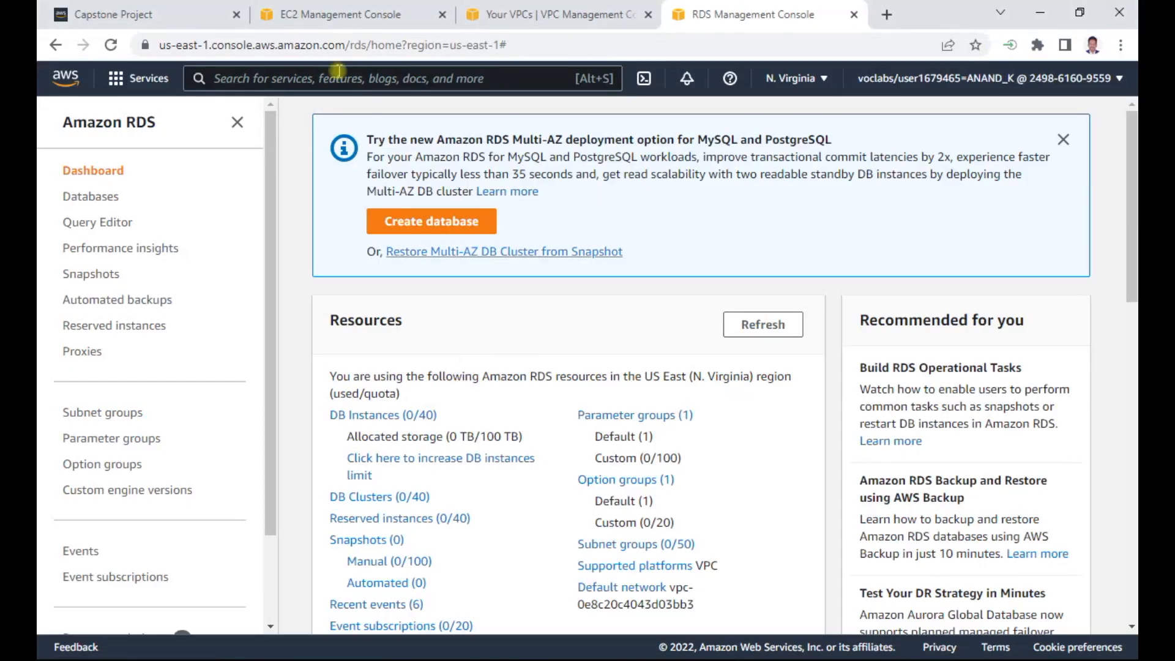
{"action": "left_click", "coordinate": [135, 10]}
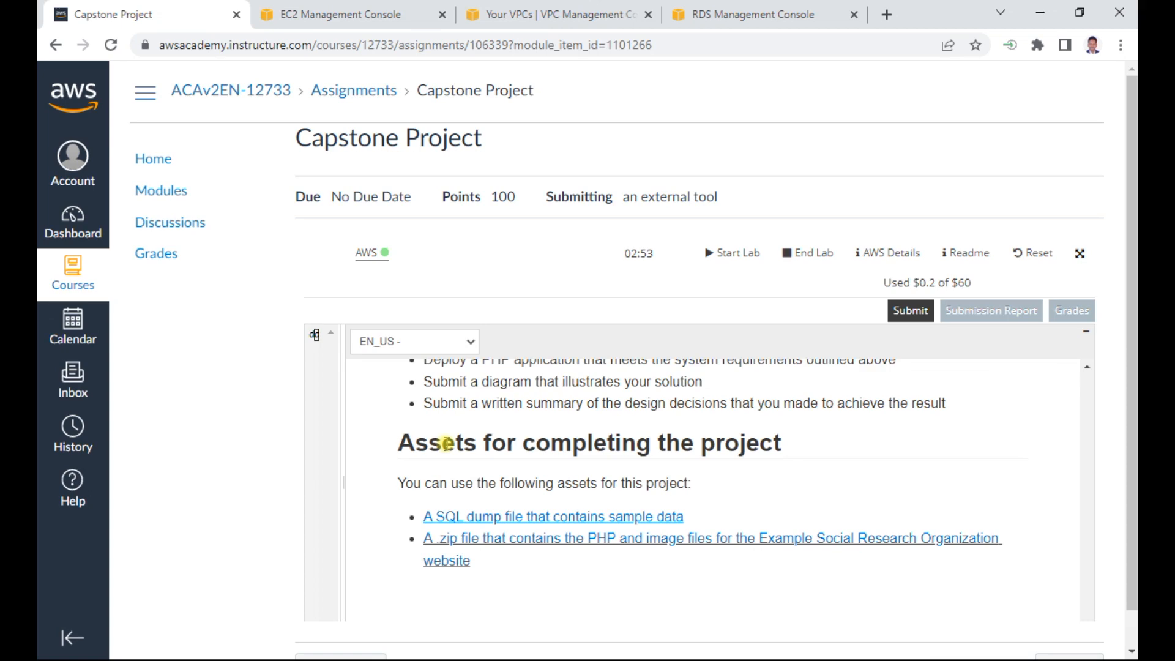
{"action": "scroll", "coordinate": [448, 443], "scroll_direction": "up", "scroll_amount": 15}
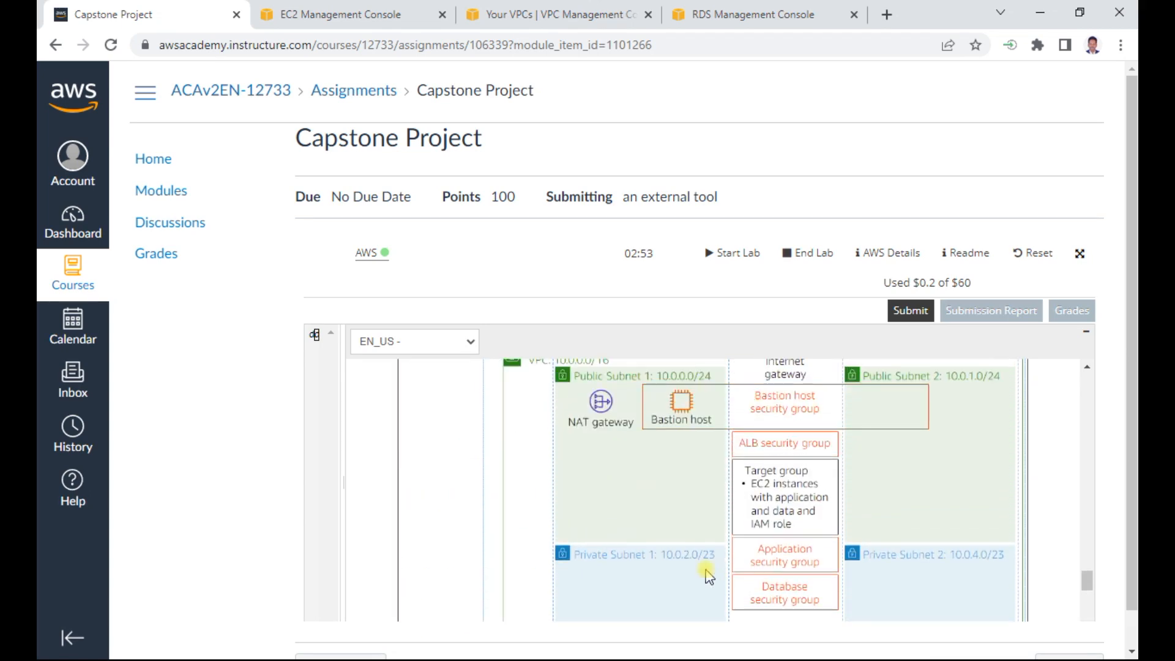
{"action": "scroll", "coordinate": [644, 554], "scroll_direction": "up", "scroll_amount": 5}
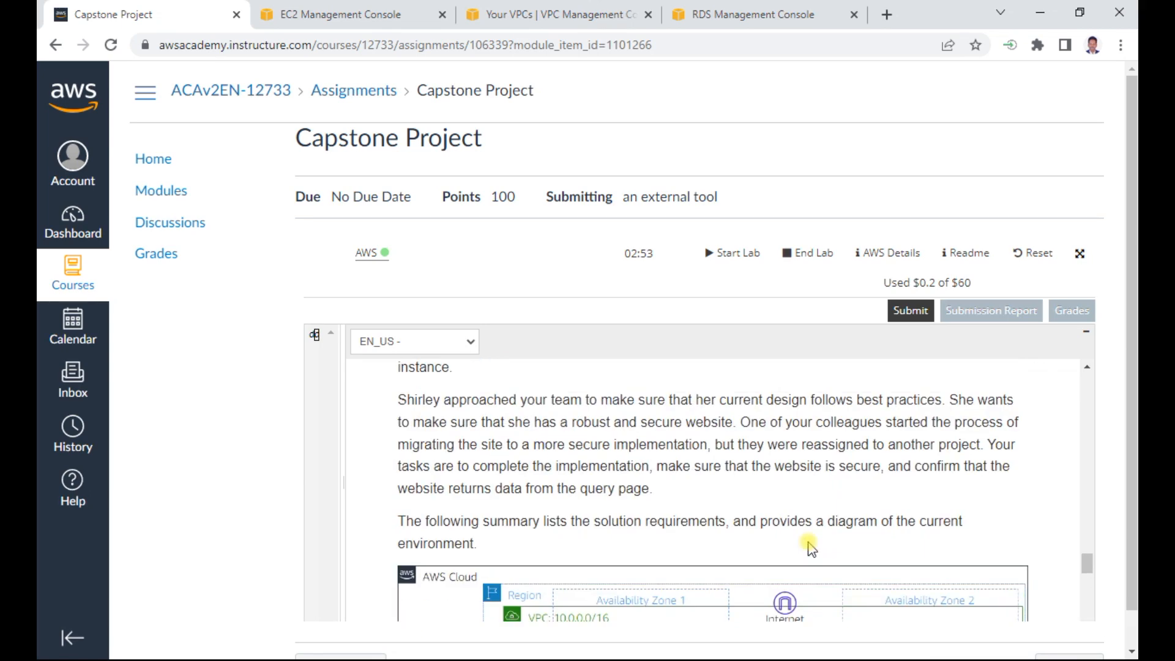
{"action": "scroll", "coordinate": [807, 545], "scroll_direction": "down", "scroll_amount": 4}
{"action": "scroll", "coordinate": [741, 506], "scroll_direction": "down", "scroll_amount": 3}
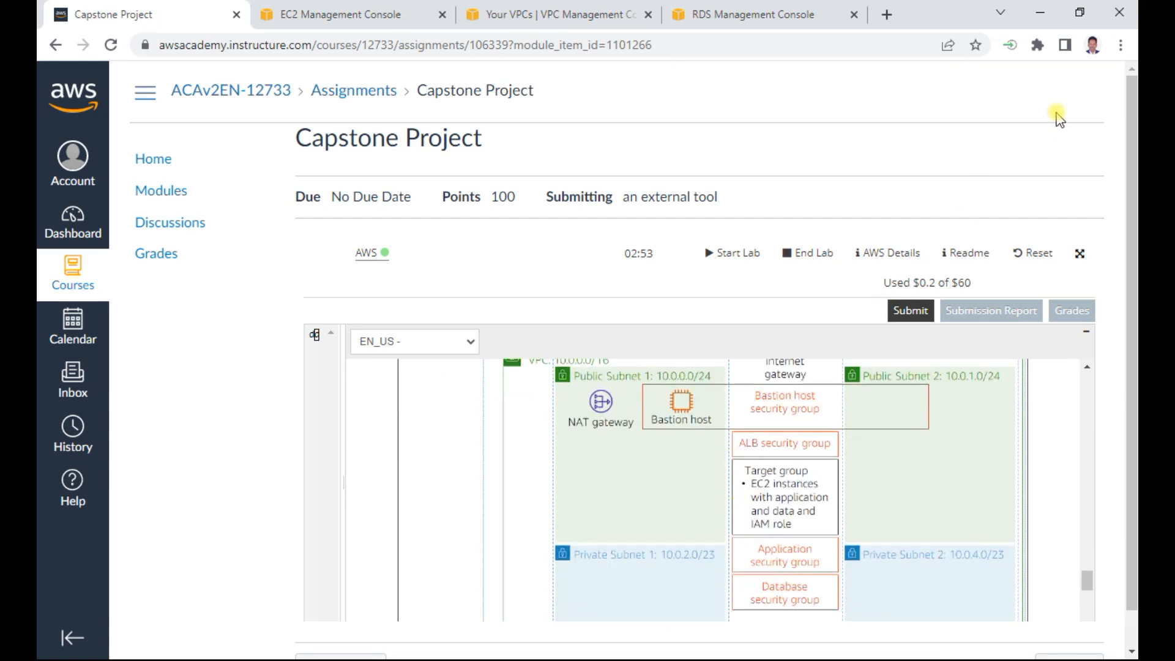
- Return to the RDS console and start creating a new DB subnet group
{"action": "left_click", "coordinate": [746, 16]}
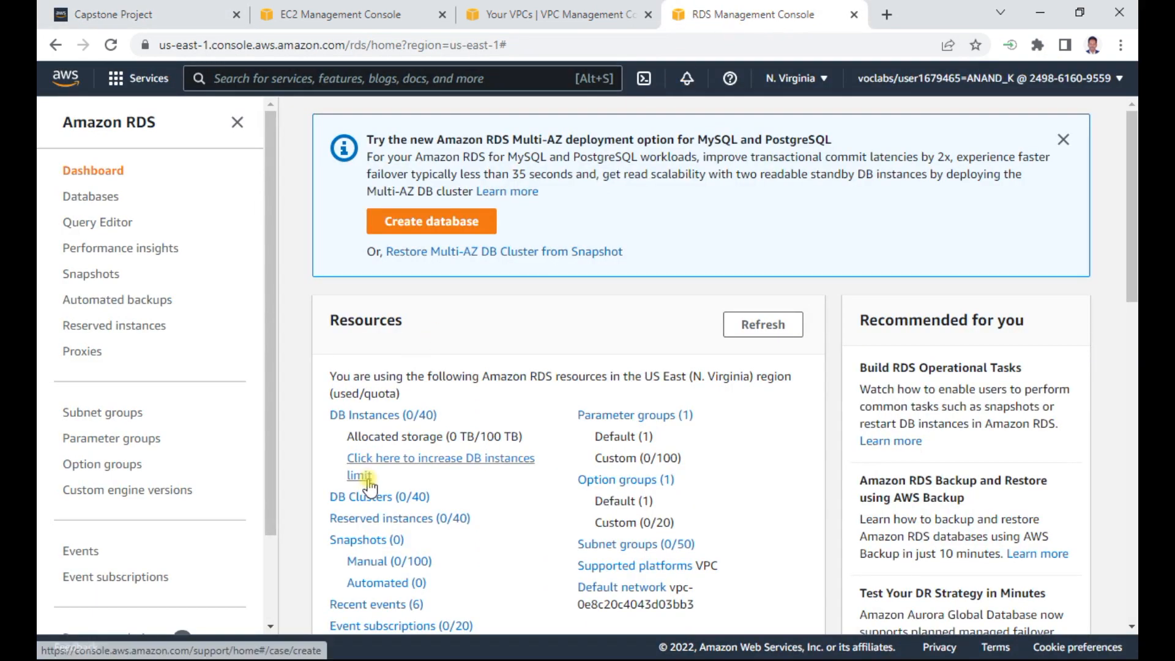
{"action": "left_click", "coordinate": [129, 419]}
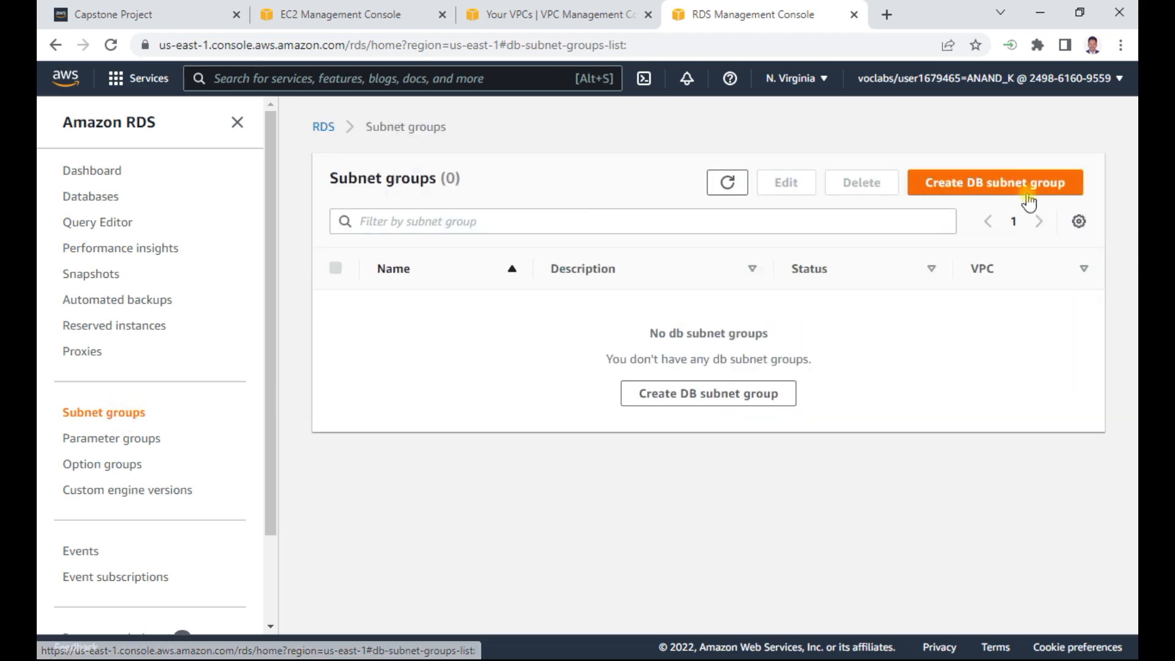
{"action": "left_click", "coordinate": [1016, 184]}
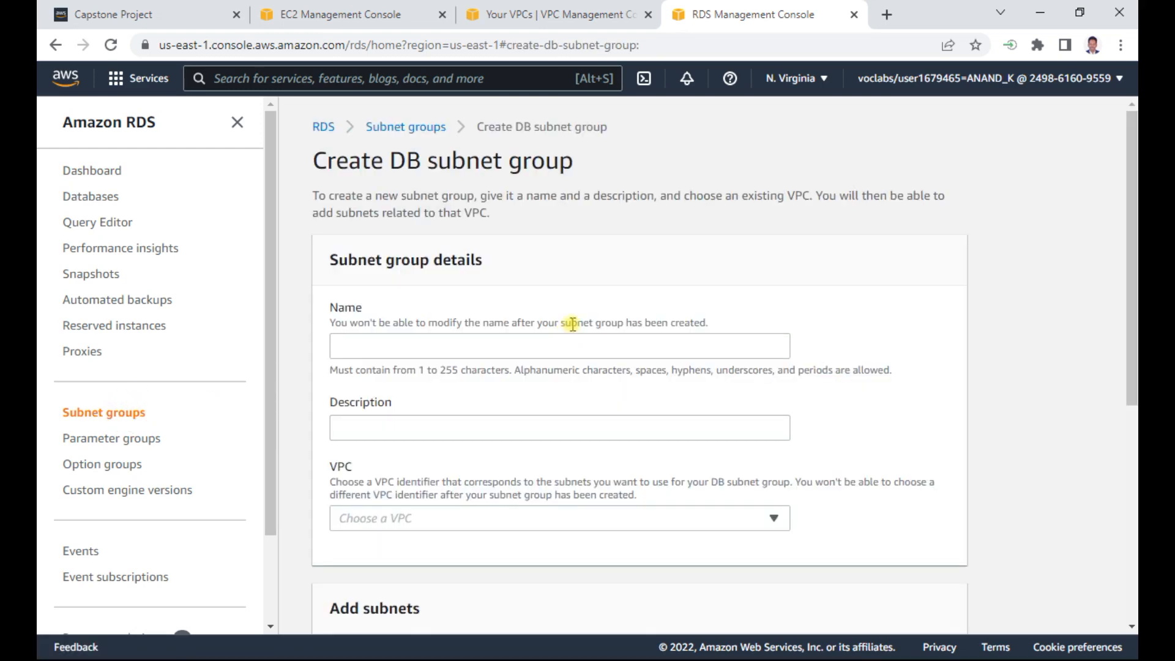
- Copy "DBsubnetgroup" from the Word document's Step 1 and paste it as the DB subnet group's name
{"action": "key", "text": "alt+Tab"}
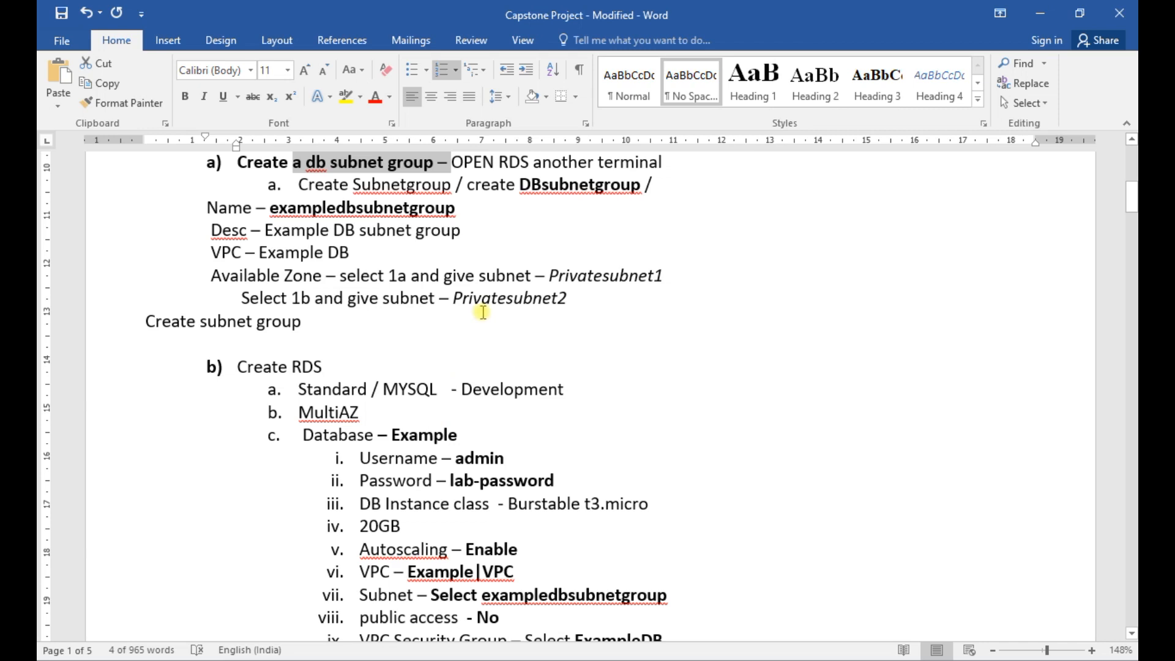
{"action": "scroll", "coordinate": [482, 312], "scroll_direction": "up", "scroll_amount": 2}
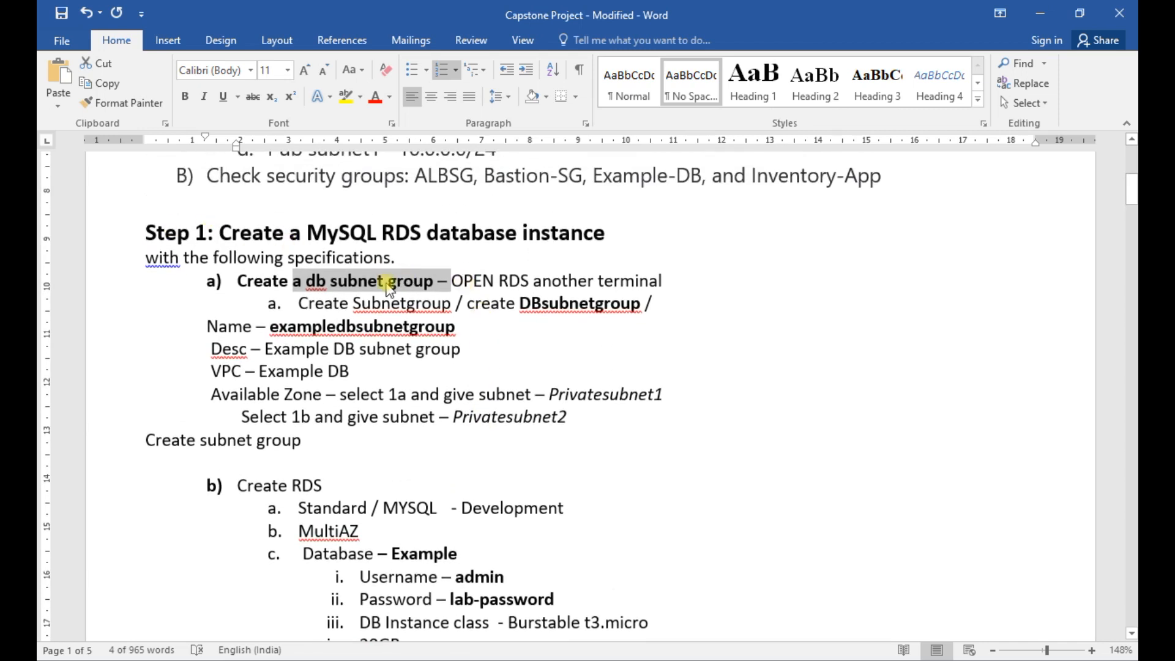
{"action": "left_click", "coordinate": [300, 282]}
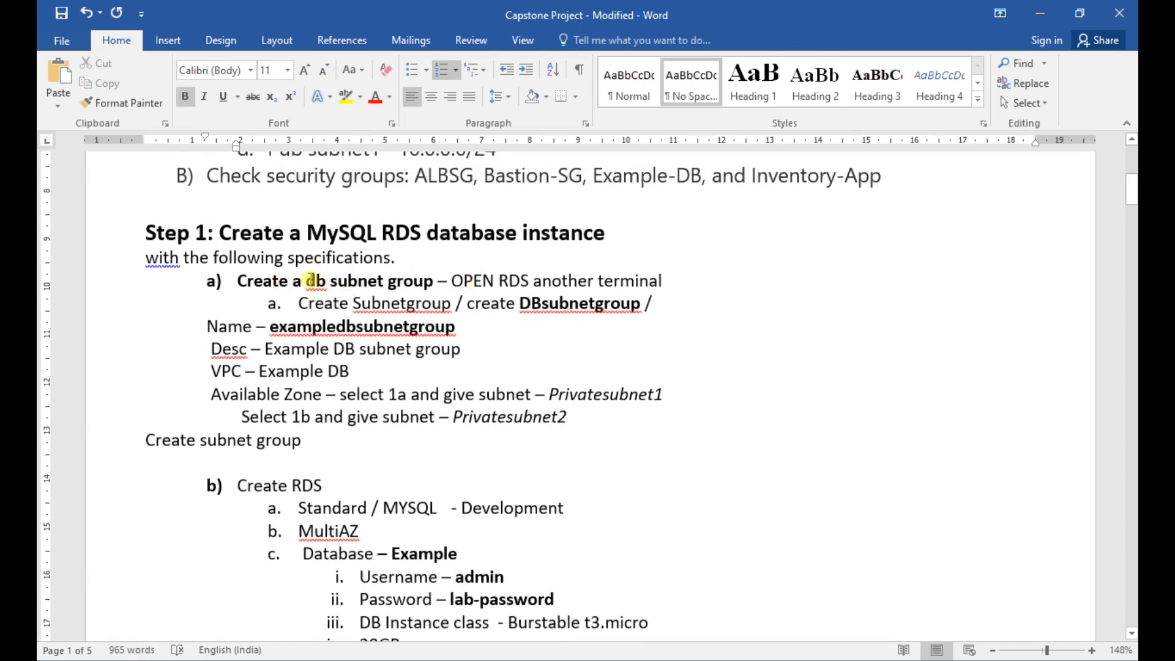
{"action": "left_click_drag", "start_coordinate": [525, 299], "coordinate": [643, 303]}
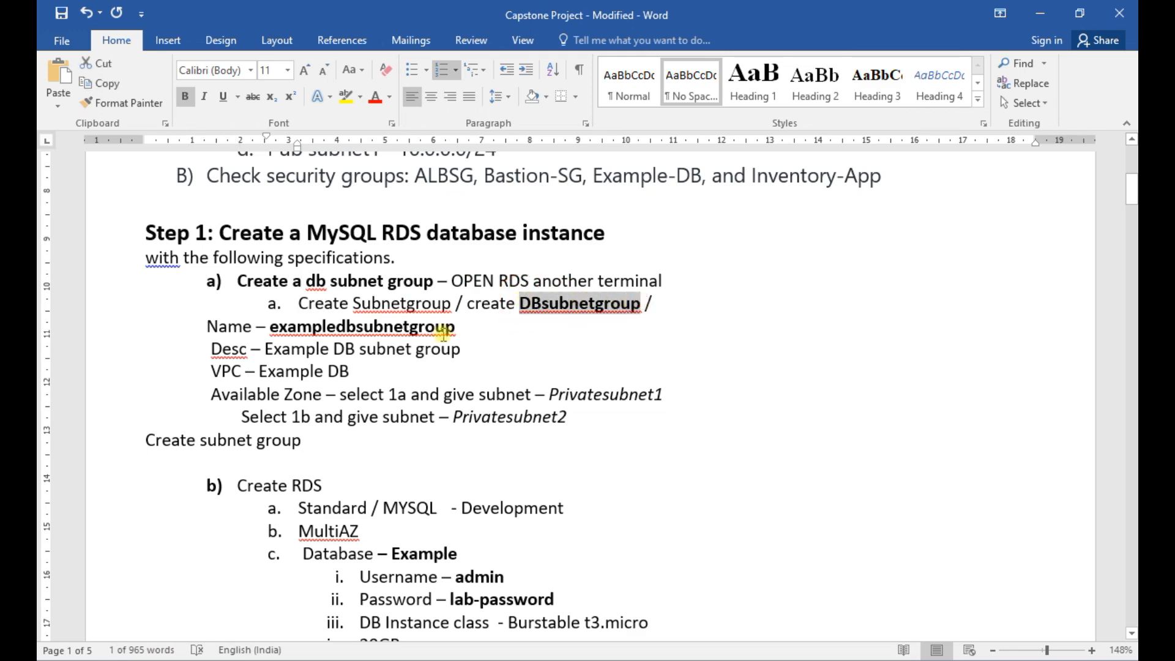
{"action": "key", "text": "ctrl+c"}
{"action": "key", "text": "alt+Tab"}
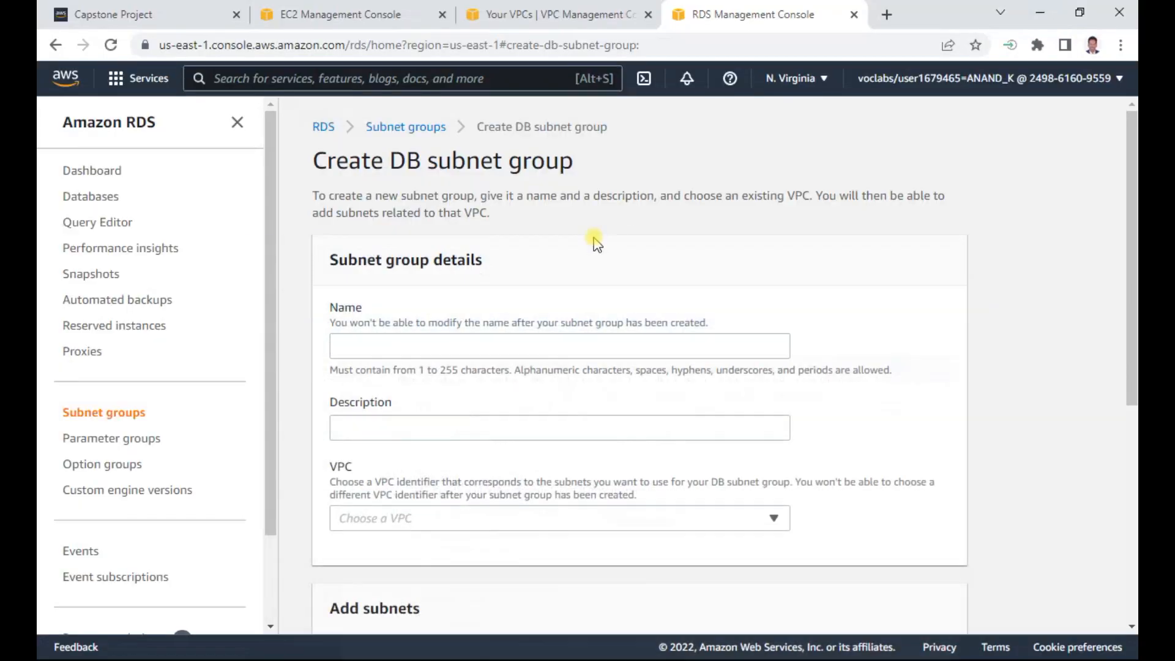
{"action": "left_click", "coordinate": [443, 343]}
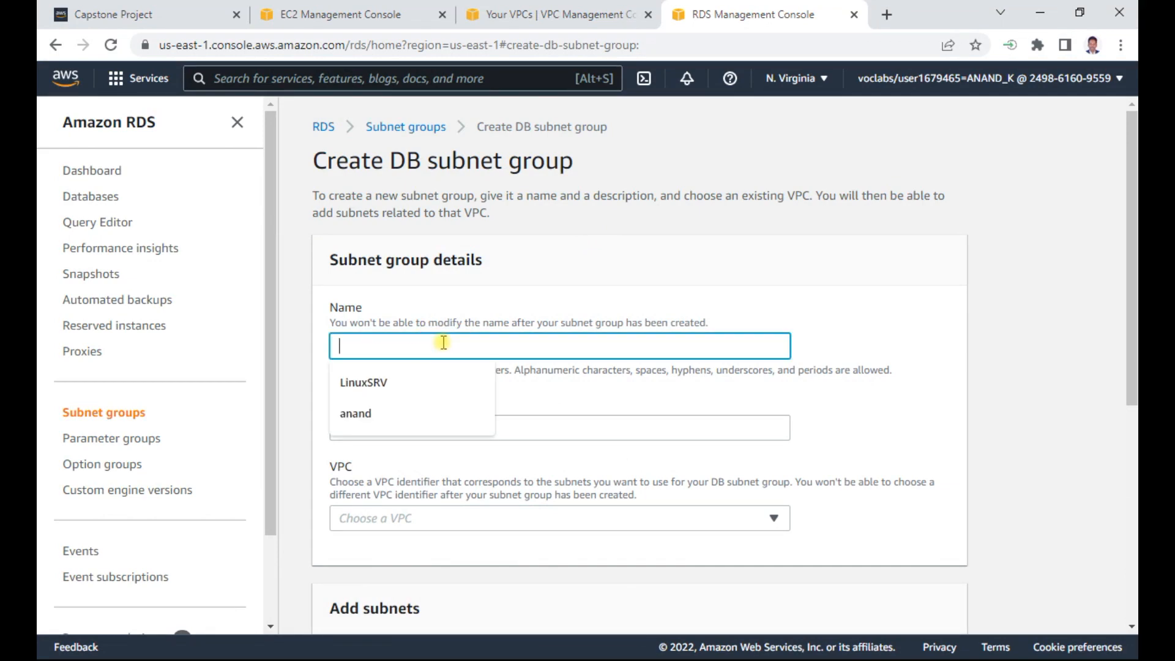
{"action": "key", "text": "ctrl+v"}
{"action": "left_click", "coordinate": [385, 433]}
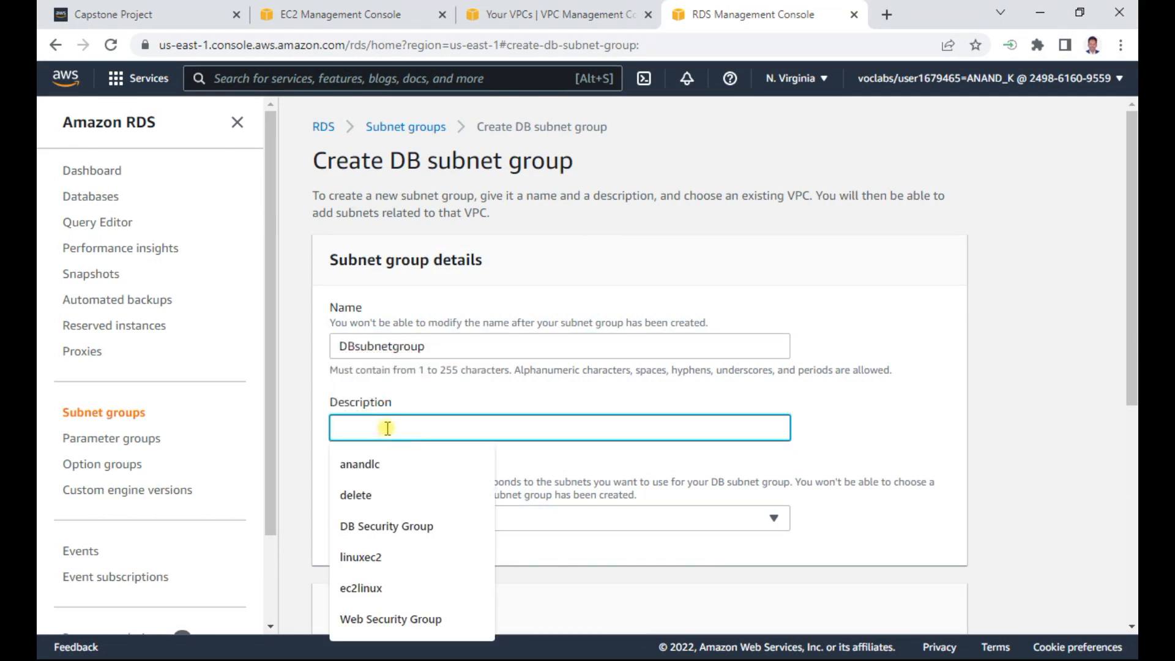
- Copy "exampledbsubnetgroup" from the Word document and use it as both the name and description of the DB subnet group
{"action": "key", "text": "alt+Tab"}
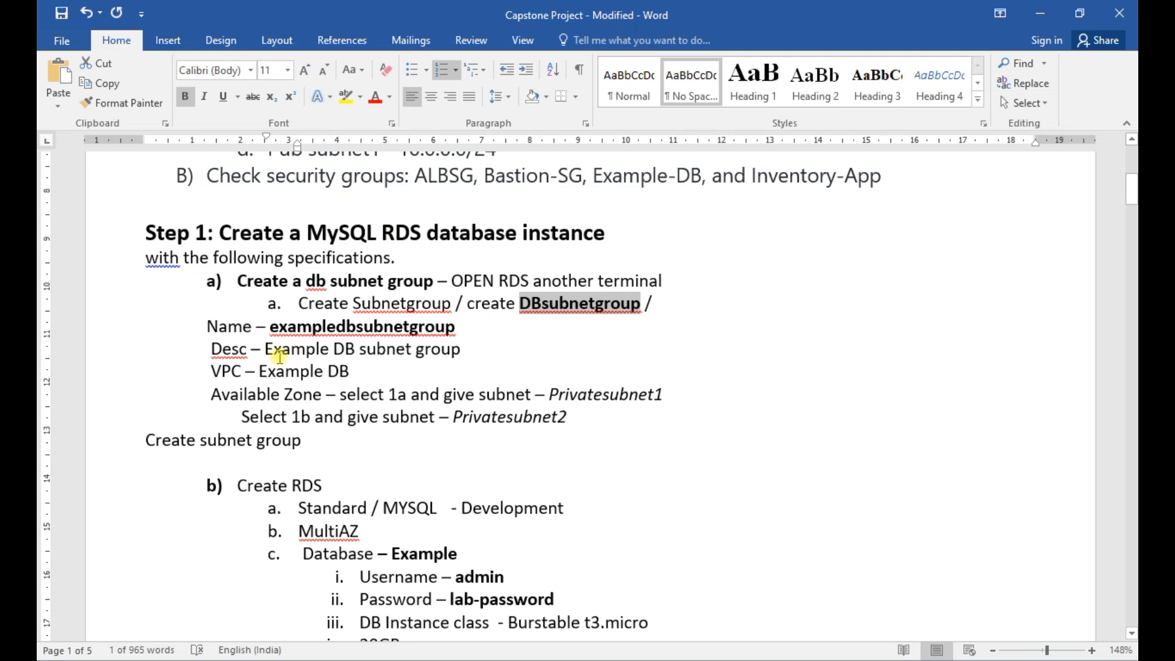
{"action": "left_click_drag", "start_coordinate": [273, 327], "coordinate": [459, 328]}
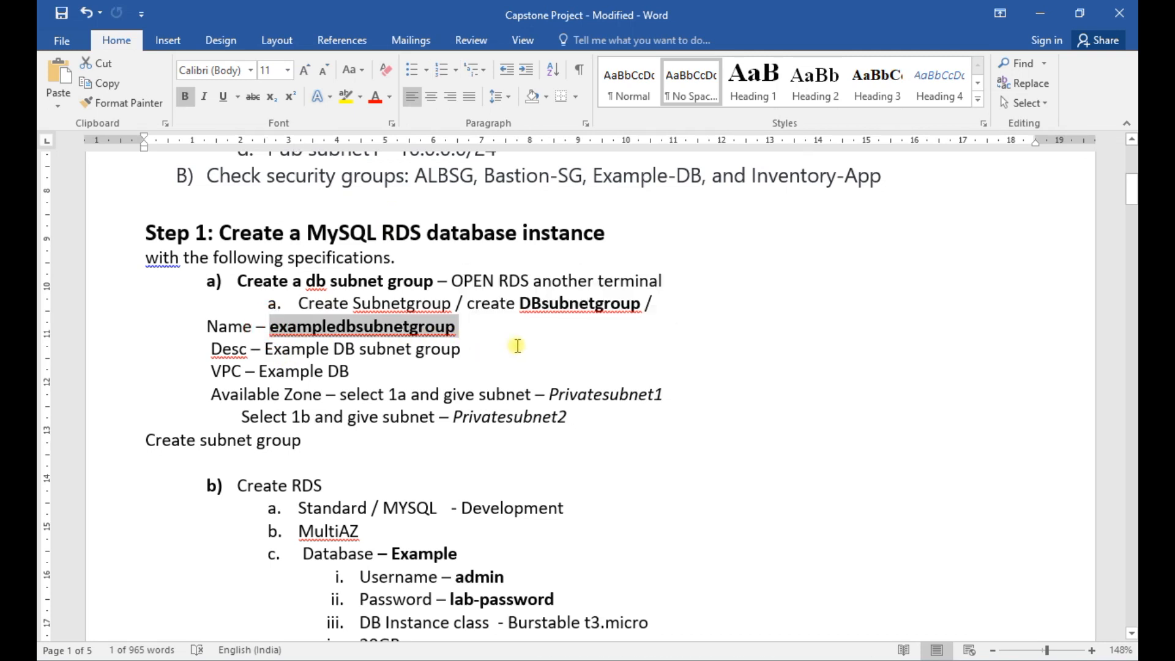
{"action": "key", "text": "ctrl+c"}
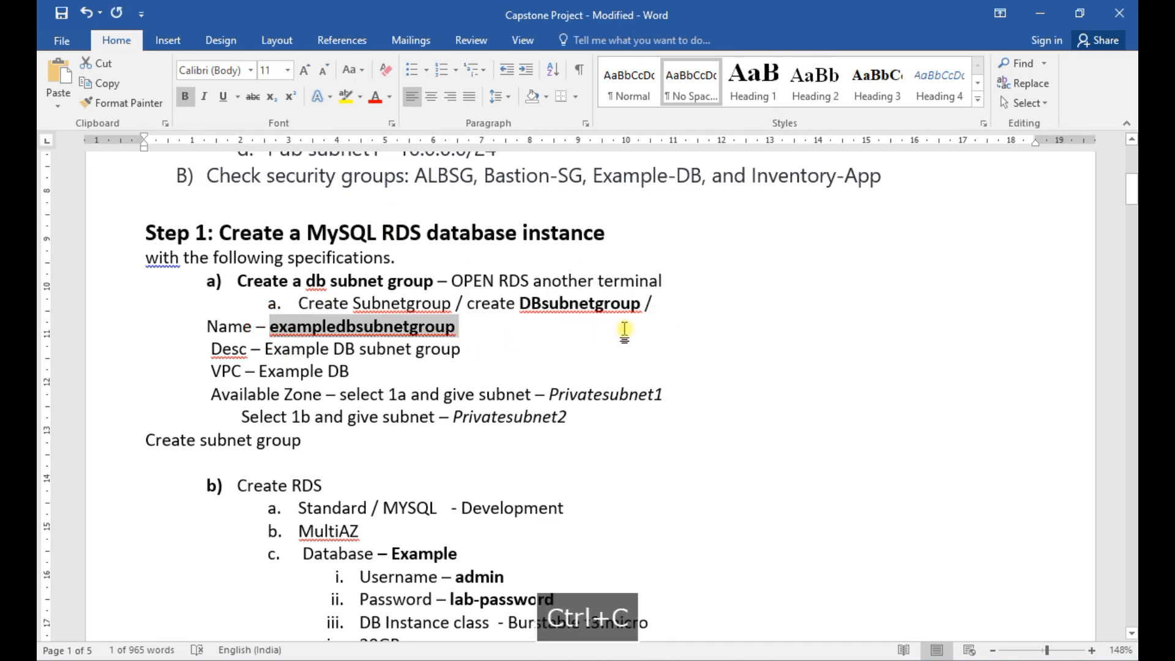
{"action": "left_click", "coordinate": [1040, 13]}
{"action": "left_click_drag", "start_coordinate": [456, 344], "coordinate": [231, 343]}
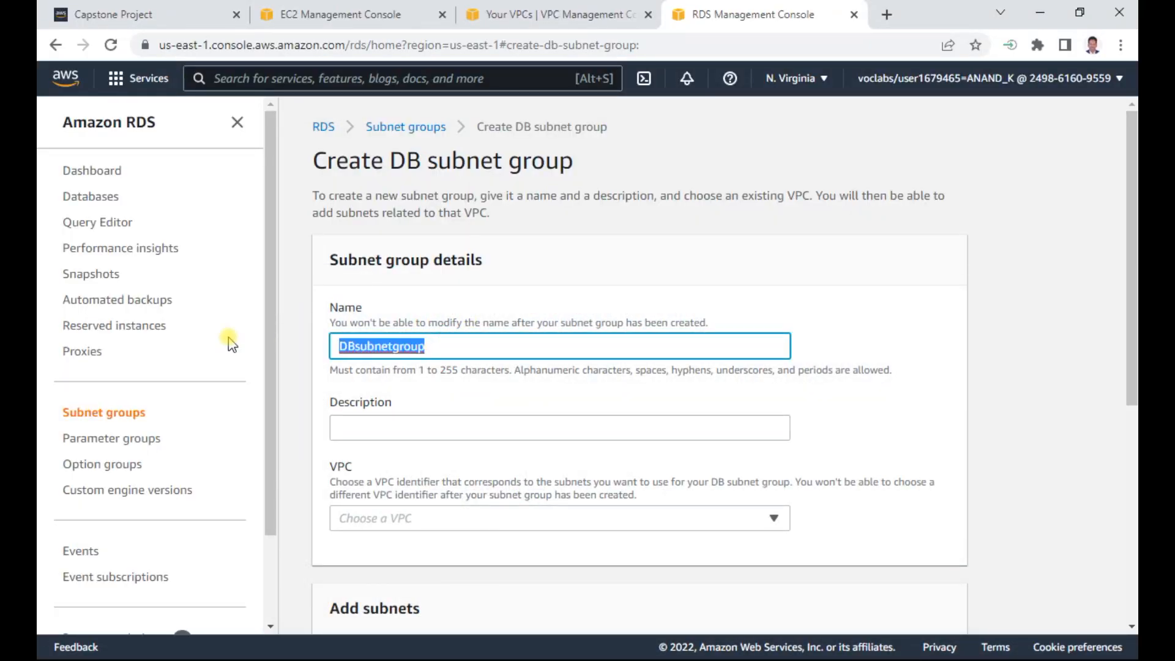
{"action": "key", "text": "ctrl+v"}
{"action": "left_click", "coordinate": [342, 434]}
{"action": "key", "text": "ctrl+v"}
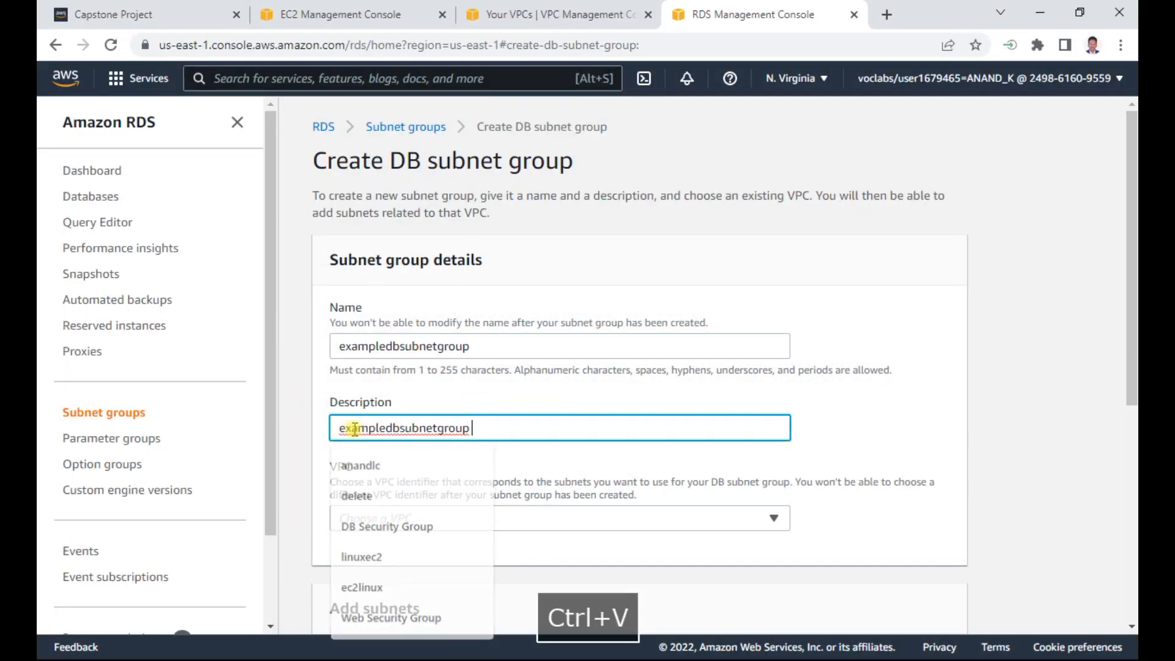
- Choose Example VPC for the DB subnet group and bring up the Word document's subnet specifications
{"action": "left_click", "coordinate": [438, 522]}
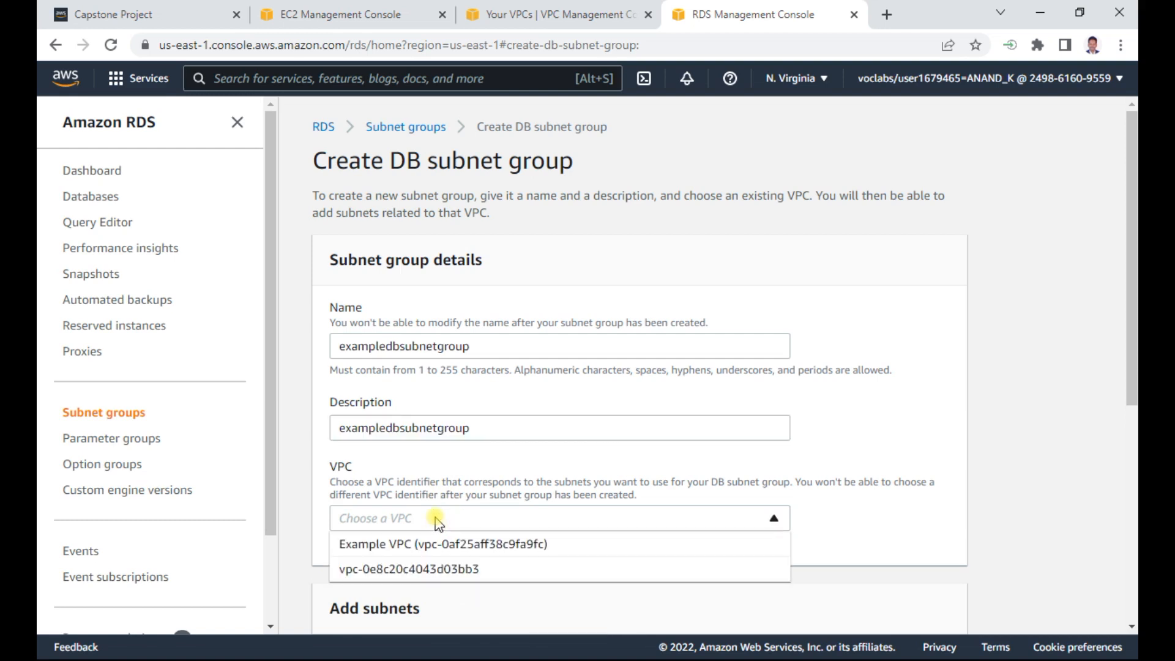
{"action": "left_click", "coordinate": [468, 541]}
{"action": "scroll", "coordinate": [922, 431], "scroll_direction": "down", "scroll_amount": 5}
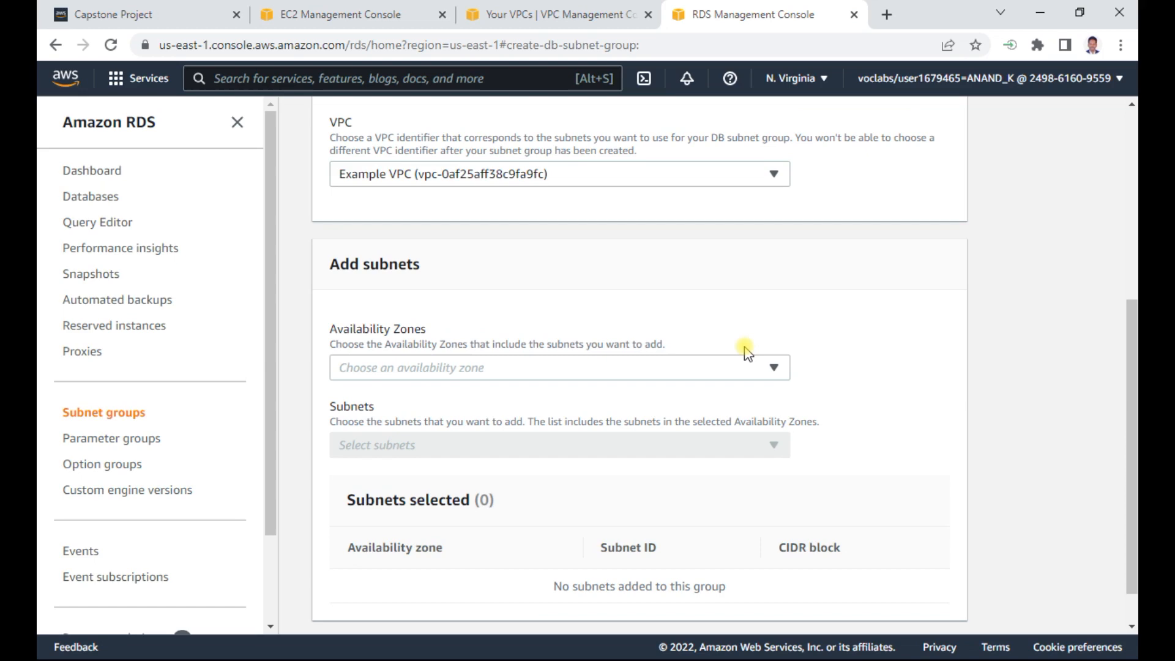
{"action": "key", "text": "alt+Tab"}
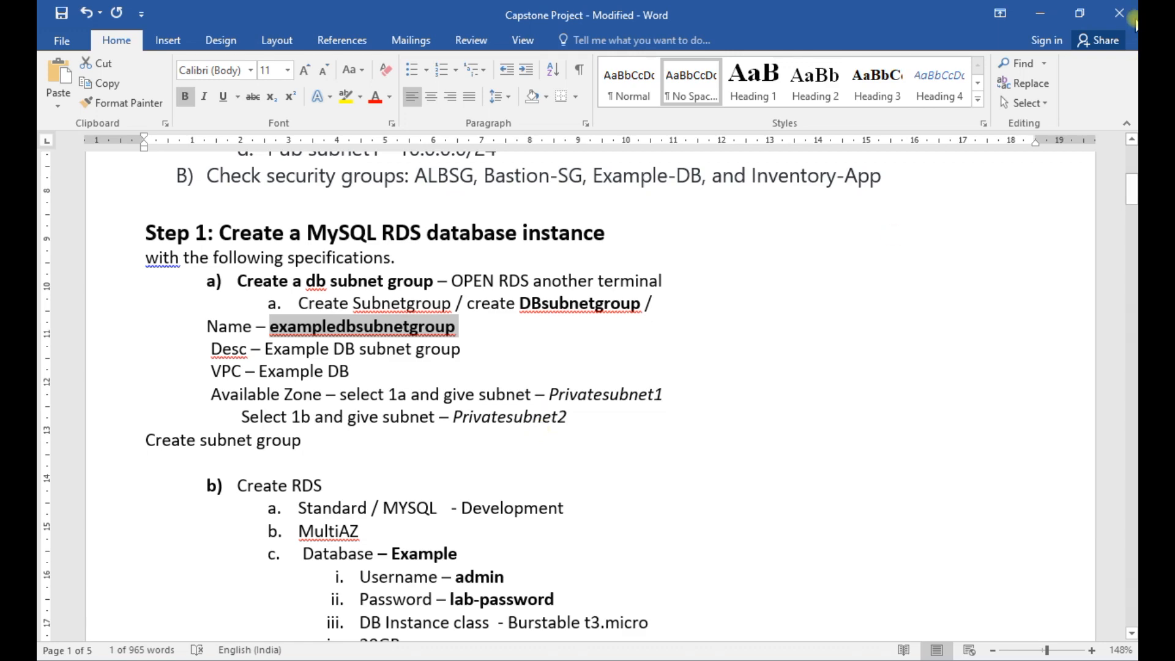
- Return to the RDS console and choose the us-east-1a and us-east-1b availability zones for the DB subnet group
{"action": "left_click", "coordinate": [1040, 14]}
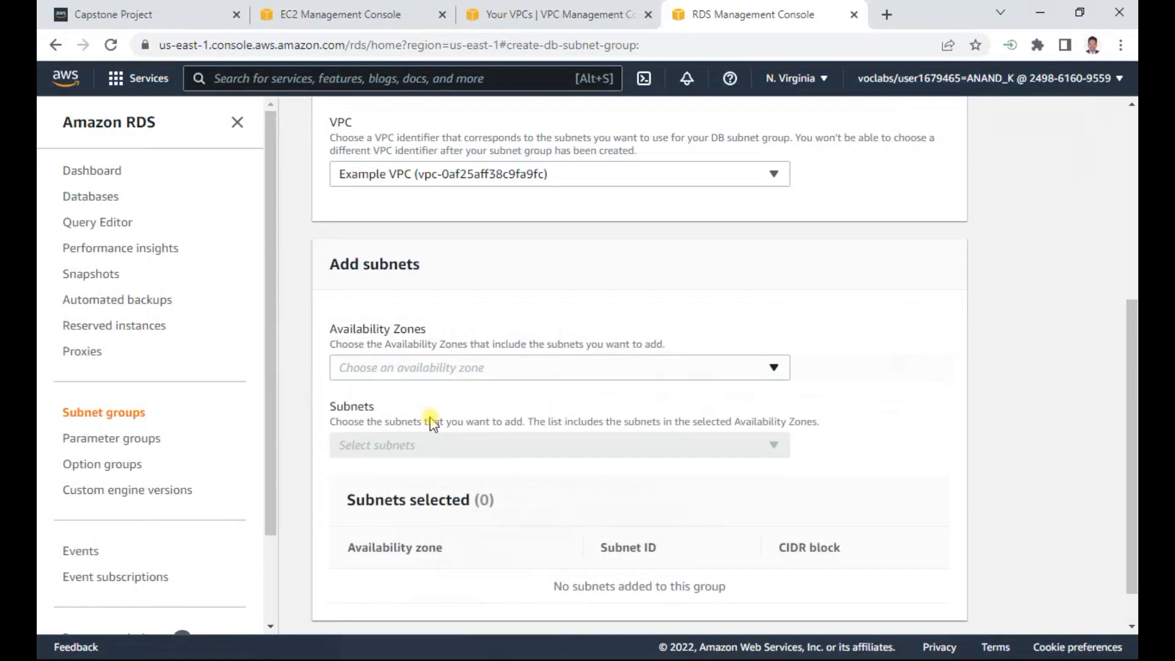
{"action": "left_click", "coordinate": [465, 370]}
{"action": "left_click", "coordinate": [408, 393]}
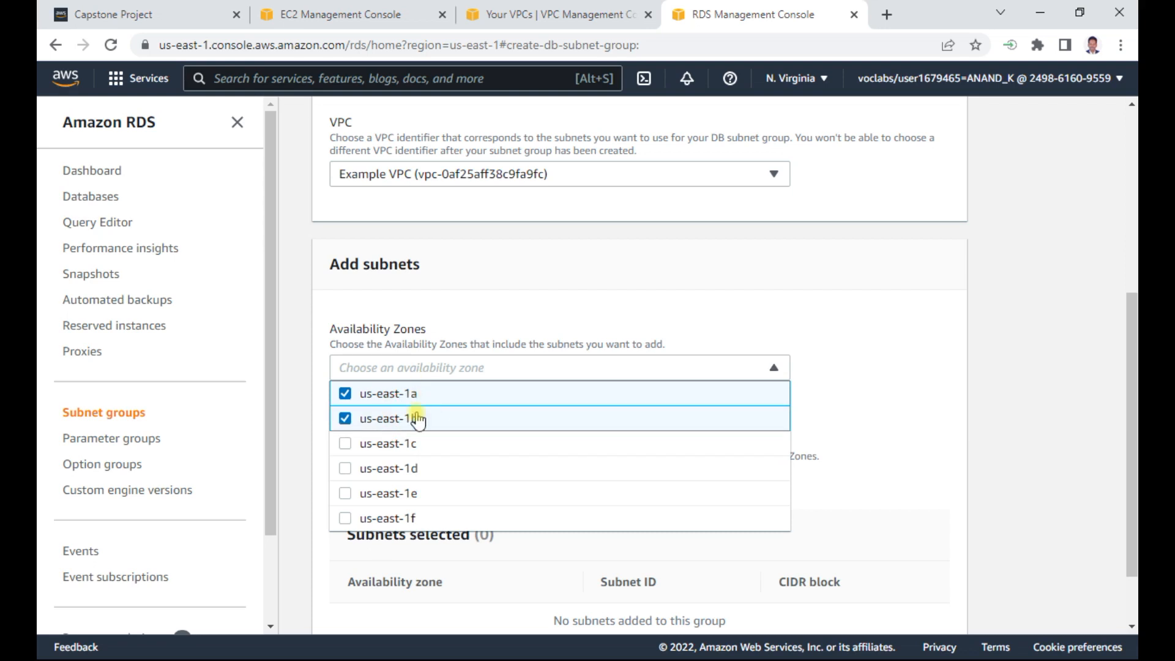
{"action": "left_click", "coordinate": [885, 372]}
{"action": "scroll", "coordinate": [698, 412], "scroll_direction": "down", "scroll_amount": 2}
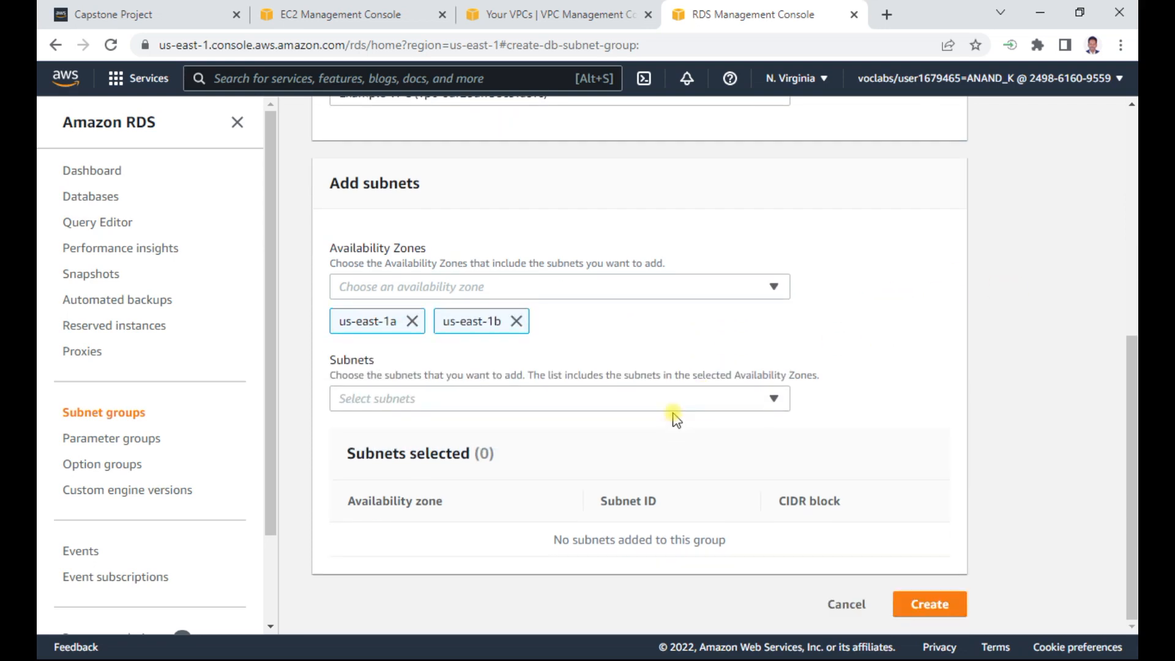
- List the selectable subnets and check the Word document's notes for the CIDR blocks of the two private subnets
{"action": "left_click", "coordinate": [695, 409]}
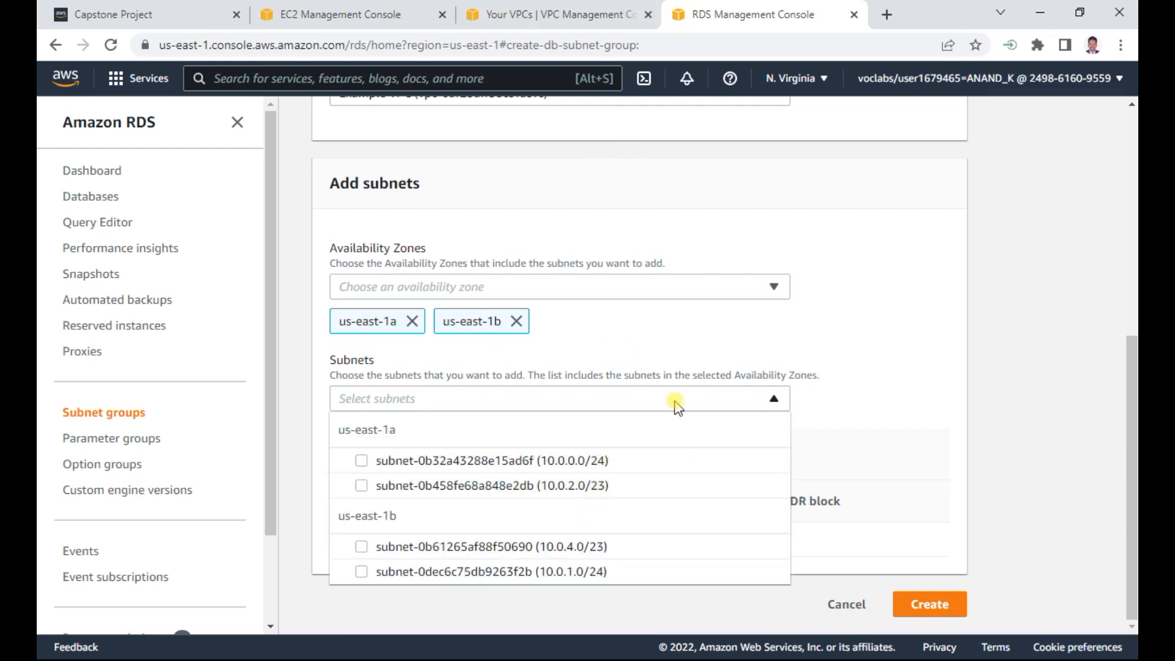
{"action": "key", "text": "alt+Tab"}
{"action": "key", "text": "alt+Tab"}
{"action": "key", "text": "alt+Tab"}
{"action": "key", "text": "alt+Tab"}
{"action": "key", "text": "alt+Tab"}
{"action": "key", "text": "alt+Tab"}
{"action": "key", "text": "alt+Tab"}
{"action": "key", "text": "alt+Tab"}
{"action": "scroll", "coordinate": [549, 355], "scroll_direction": "up", "scroll_amount": 6}
{"action": "scroll", "coordinate": [548, 353], "scroll_direction": "down", "scroll_amount": 3}
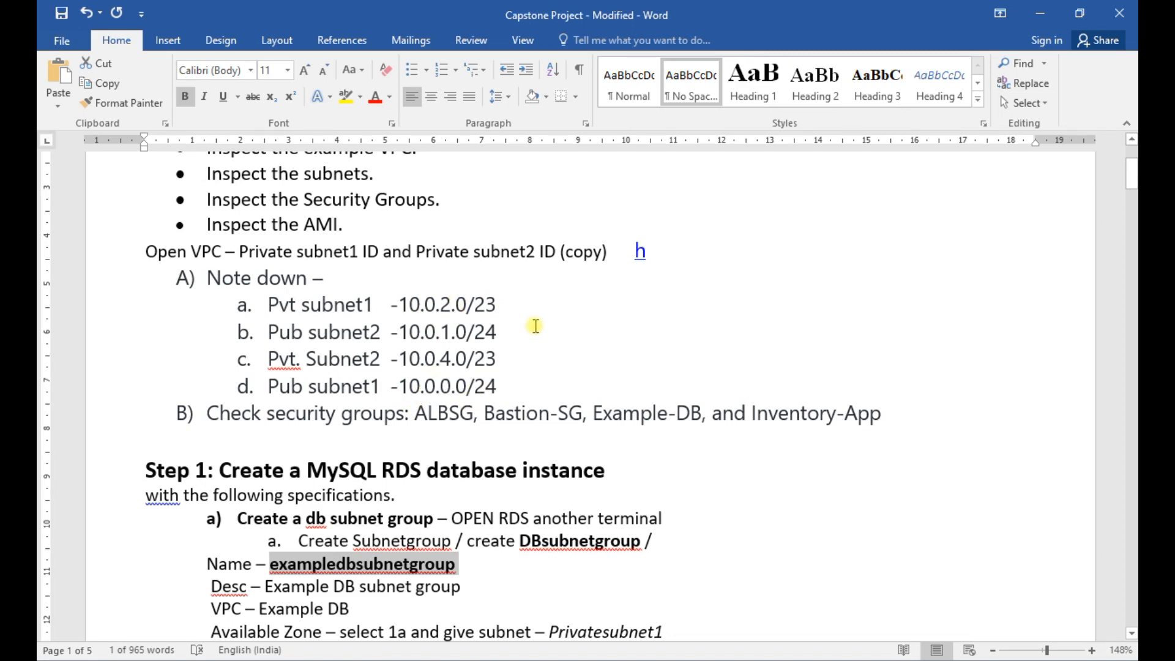
- Add the 10.0.2.0/23 and 10.0.4.0/23 subnets in the RDS console and create the DB subnet group
{"action": "key", "text": "alt+Tab"}
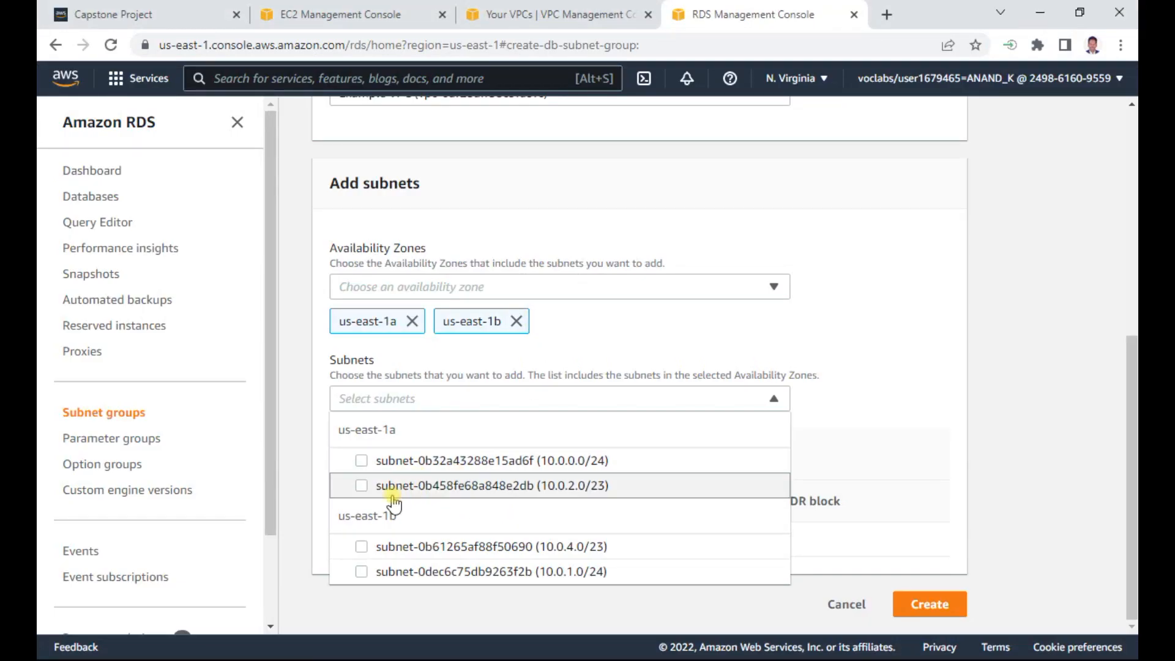
{"action": "left_click", "coordinate": [362, 486]}
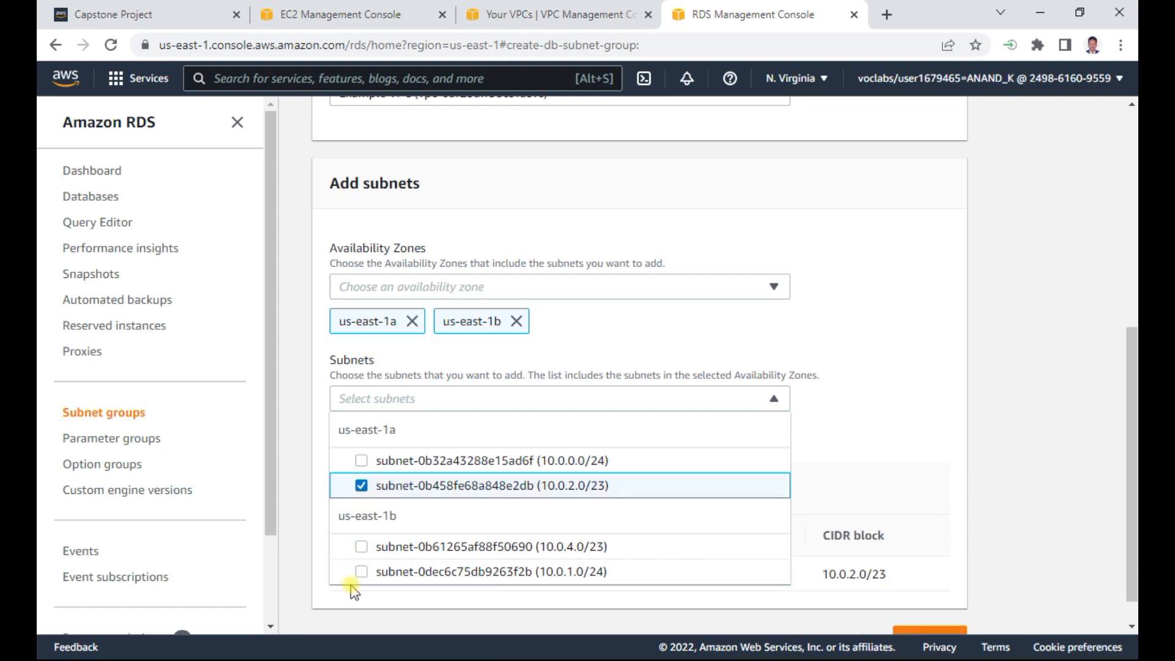
{"action": "left_click", "coordinate": [362, 547]}
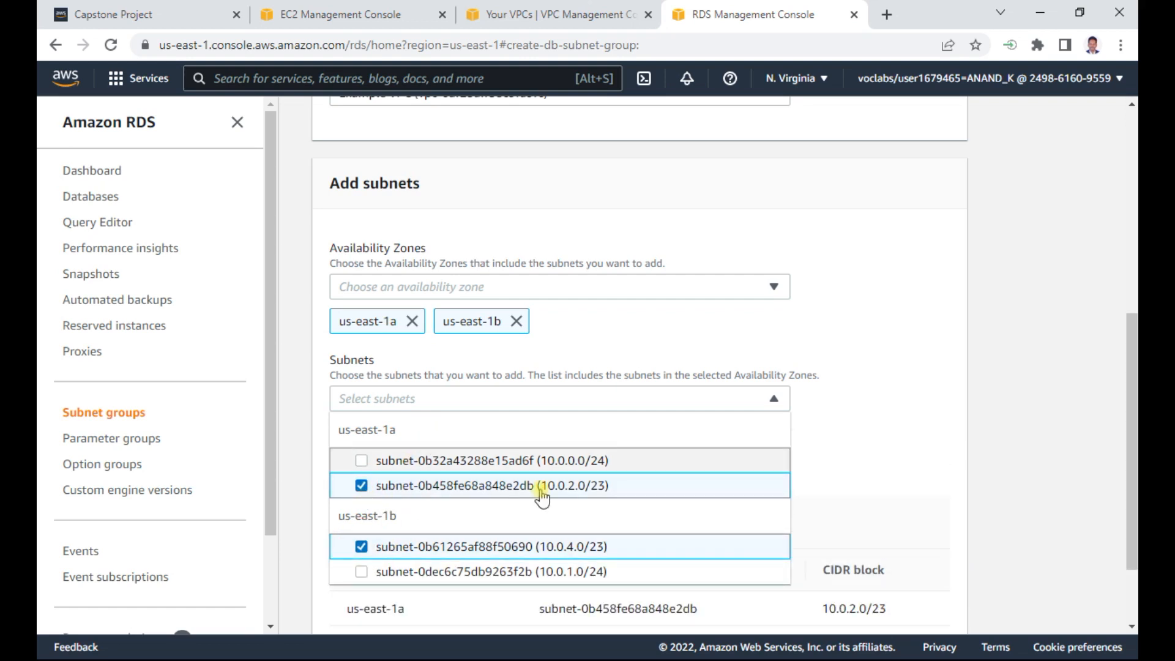
{"action": "left_click", "coordinate": [890, 417]}
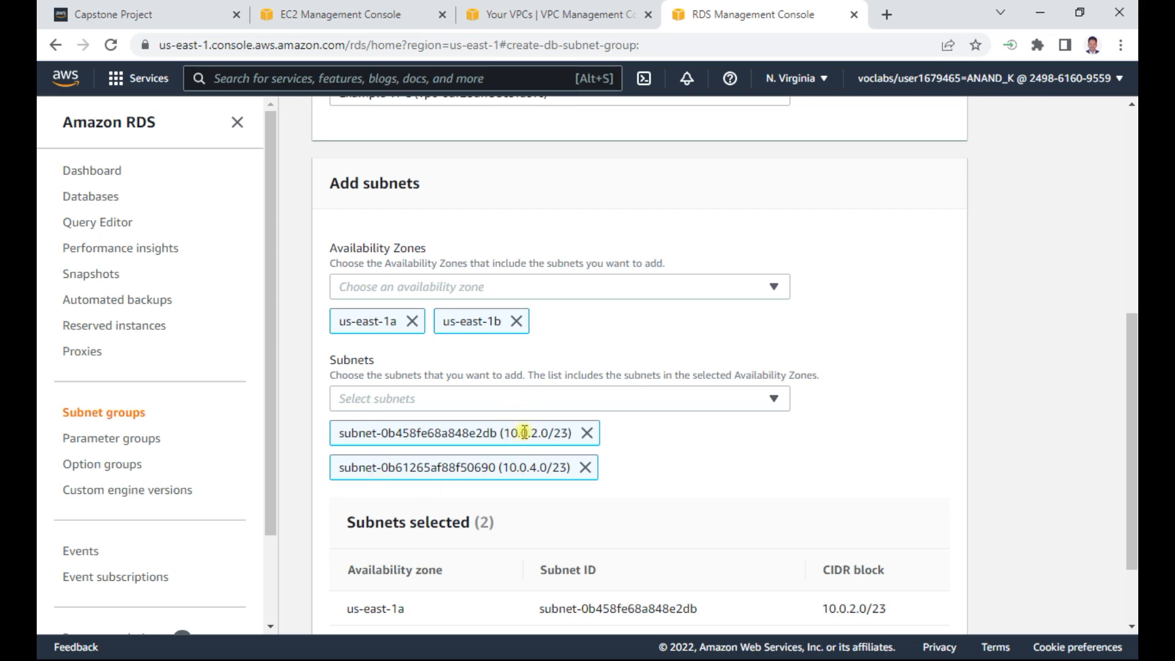
{"action": "scroll", "coordinate": [752, 427], "scroll_direction": "down", "scroll_amount": 2}
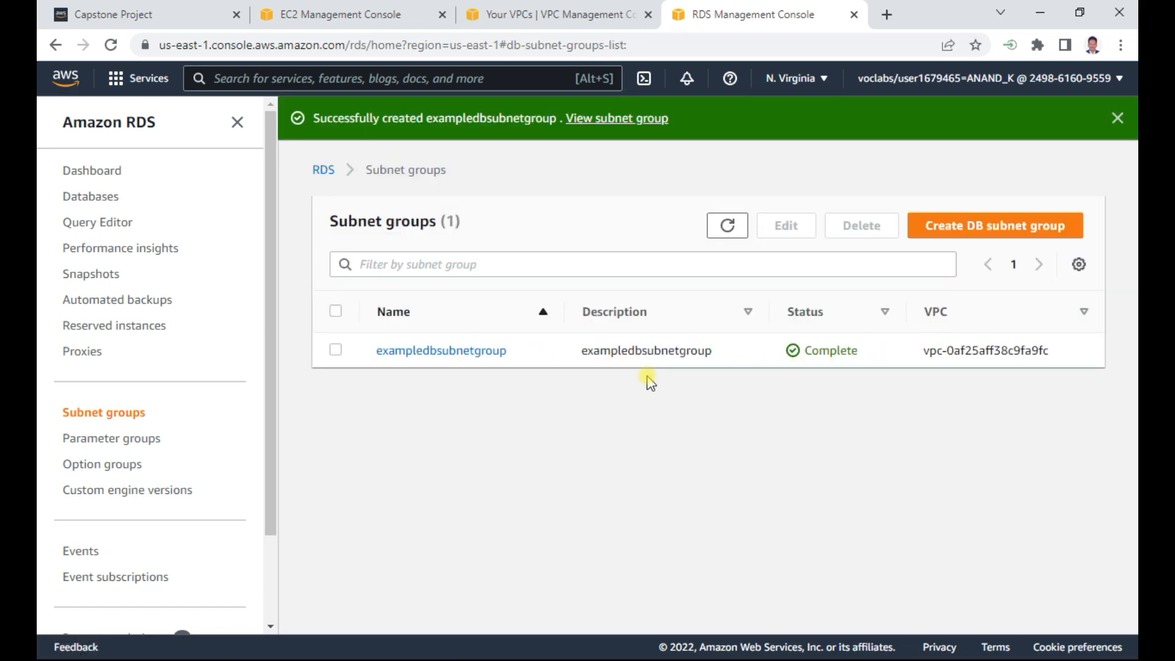
- Check the next instruction in the Word document, start creating a database in RDS, and dismiss the feedback banner
{"action": "key", "text": "alt+Tab"}
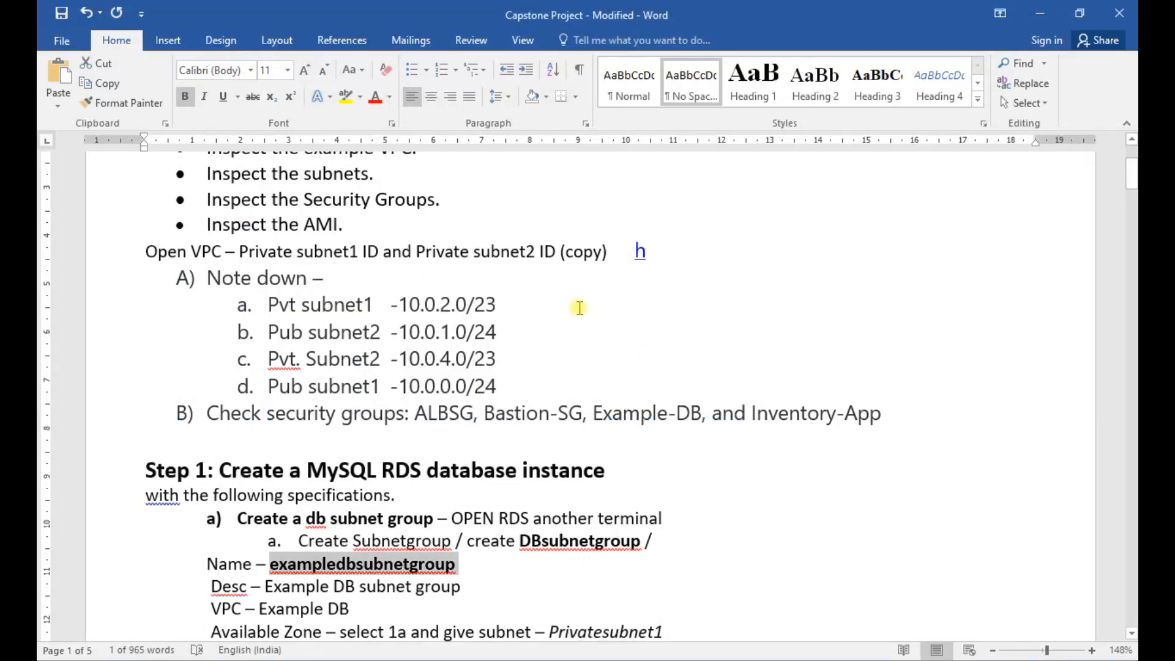
{"action": "scroll", "coordinate": [349, 341], "scroll_direction": "down", "scroll_amount": 2}
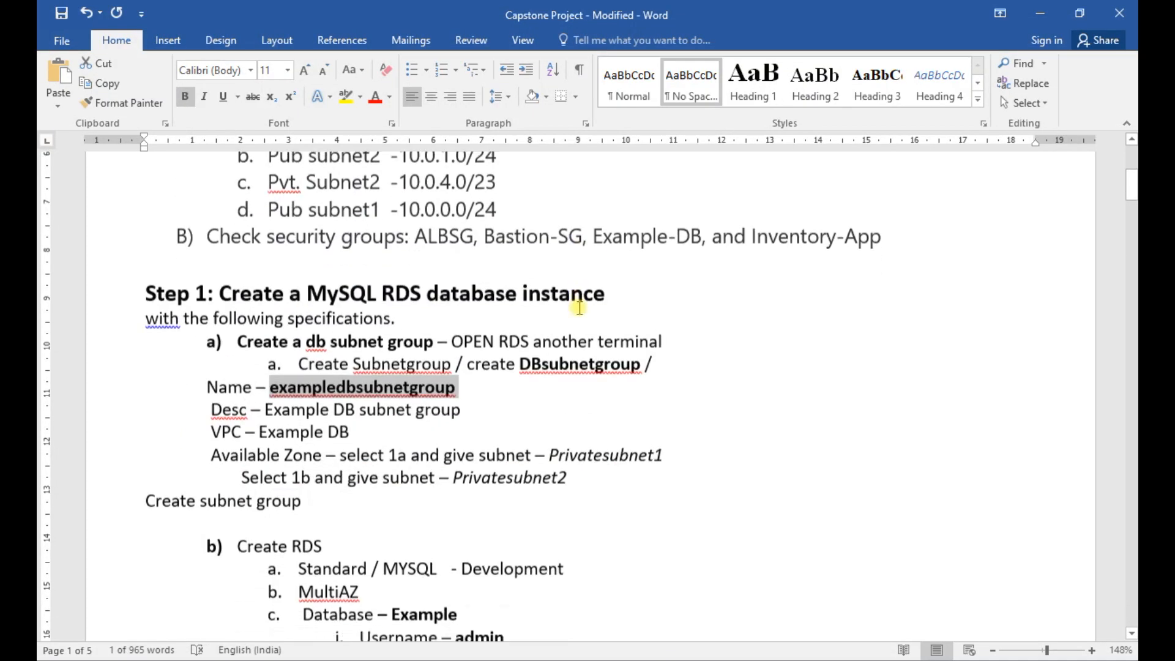
{"action": "left_click", "coordinate": [1040, 12]}
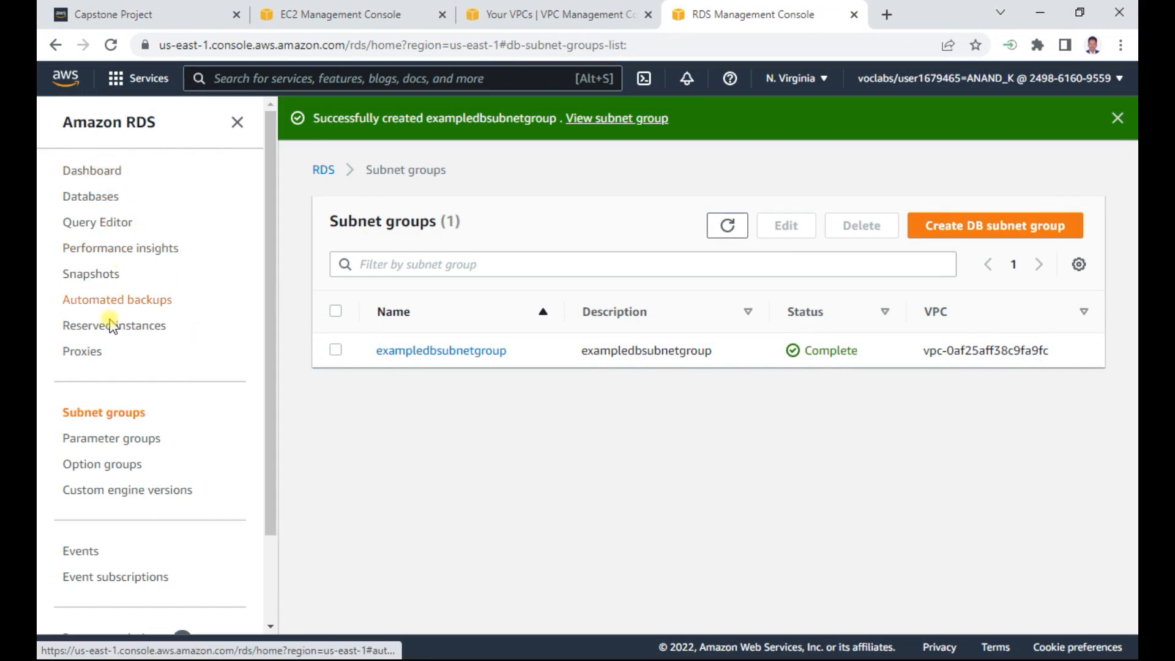
{"action": "left_click", "coordinate": [93, 199]}
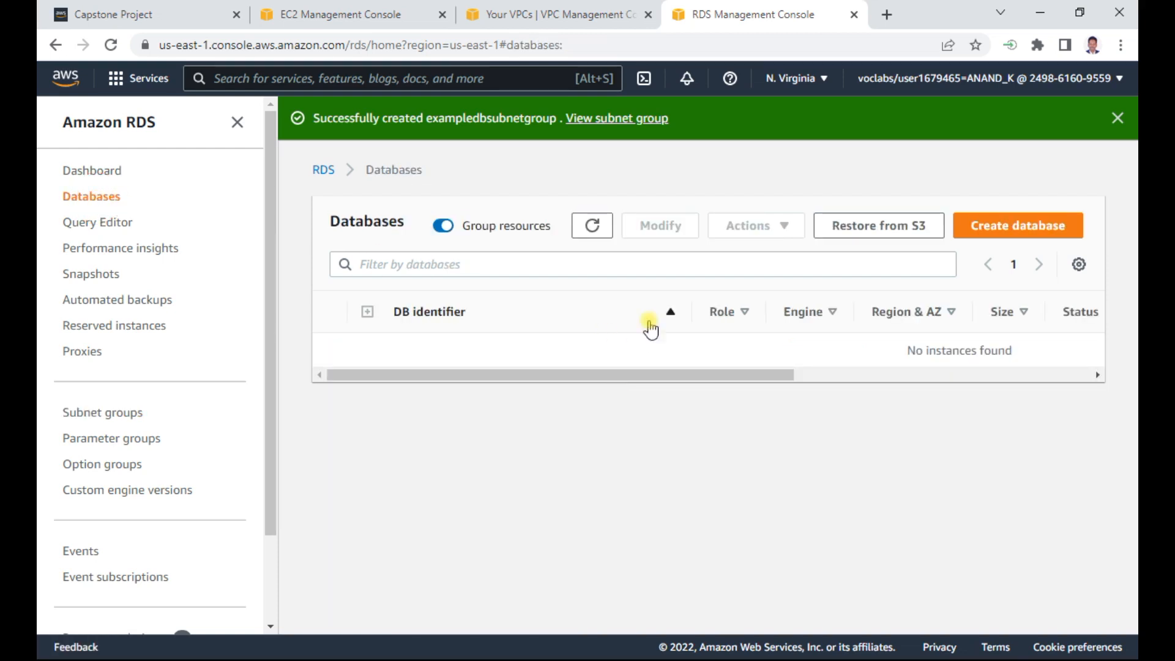
{"action": "left_click", "coordinate": [1017, 226]}
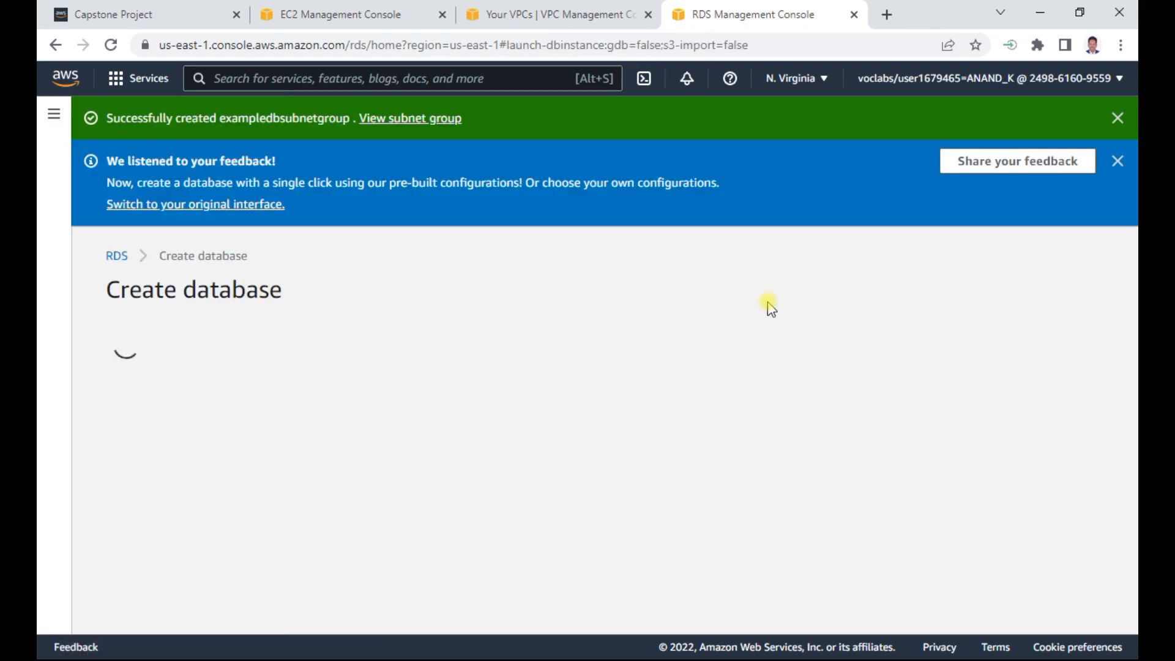
{"action": "left_click", "coordinate": [1116, 161]}
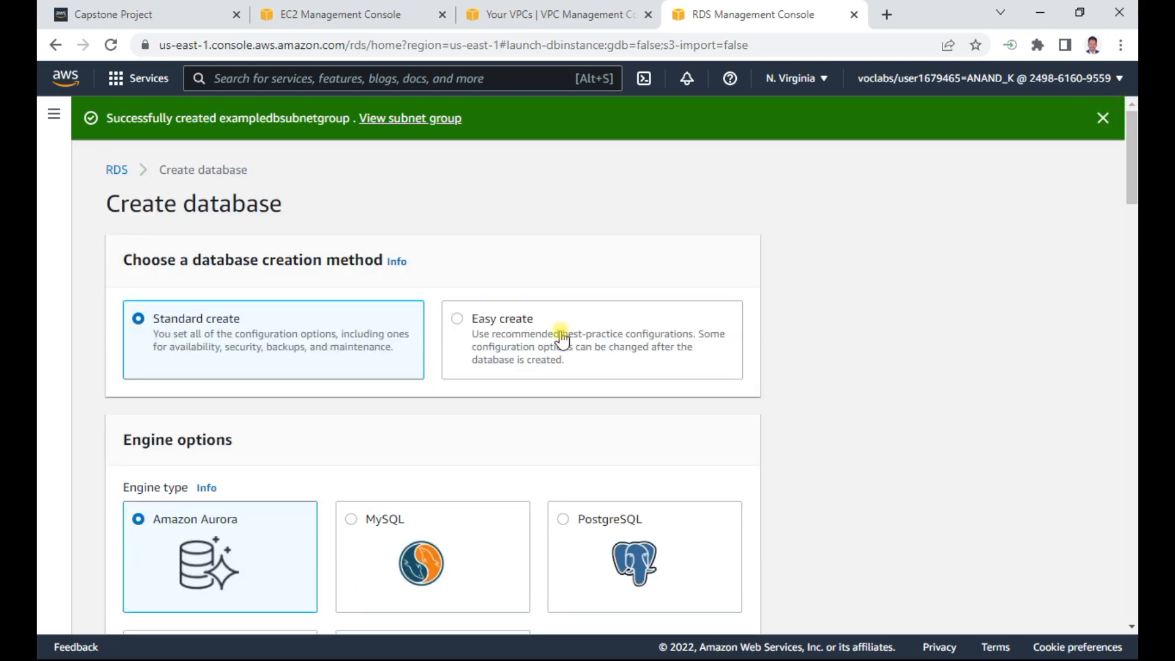
- Choose MySQL as the engine type and Dev/Test as the template for the new database
{"action": "scroll", "coordinate": [596, 403], "scroll_direction": "down", "scroll_amount": 5}
{"action": "left_click", "coordinate": [382, 221]}
{"action": "left_click", "coordinate": [344, 222]}
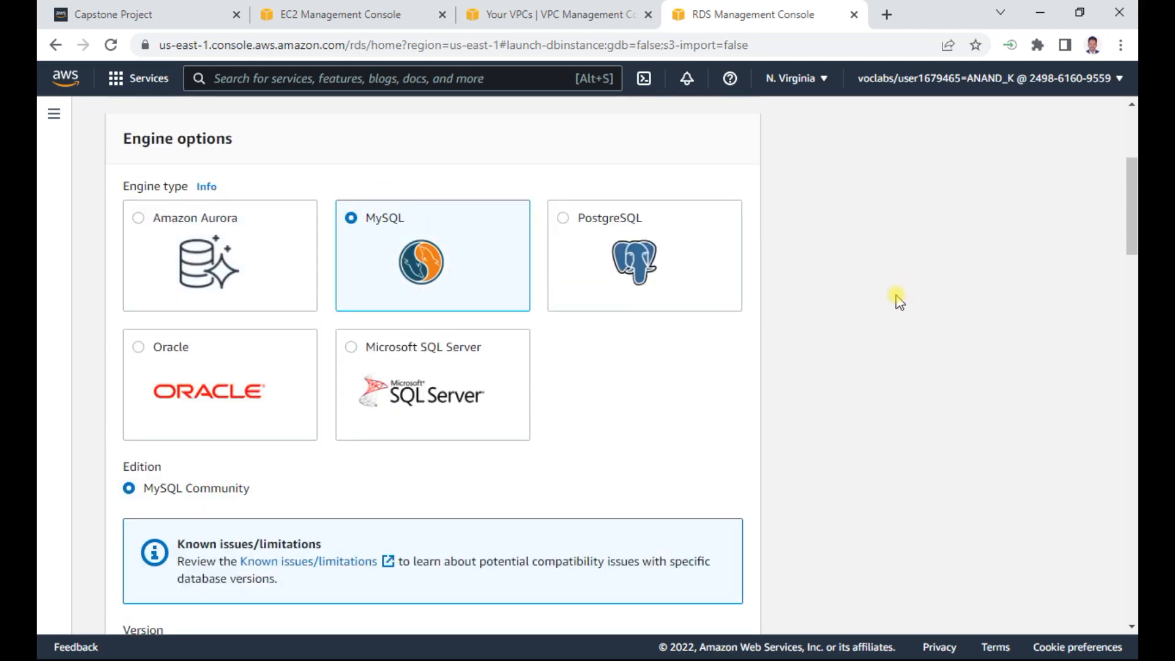
{"action": "scroll", "coordinate": [897, 300], "scroll_direction": "down", "scroll_amount": 4}
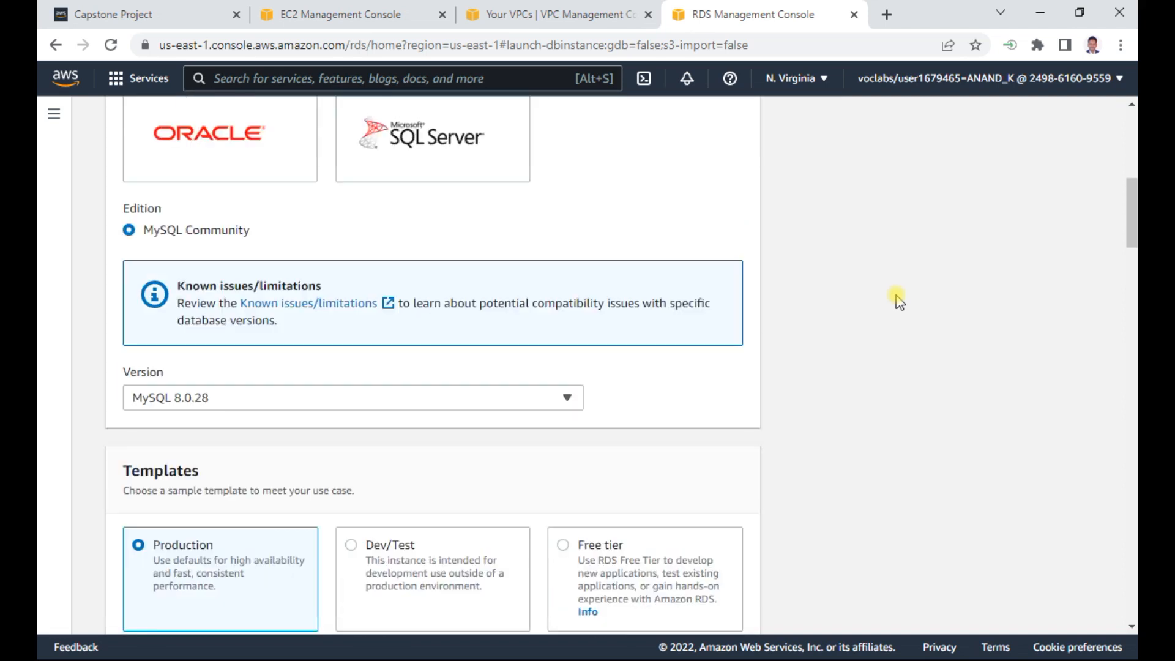
{"action": "scroll", "coordinate": [857, 301], "scroll_direction": "down", "scroll_amount": 1}
{"action": "scroll", "coordinate": [937, 288], "scroll_direction": "down", "scroll_amount": 3}
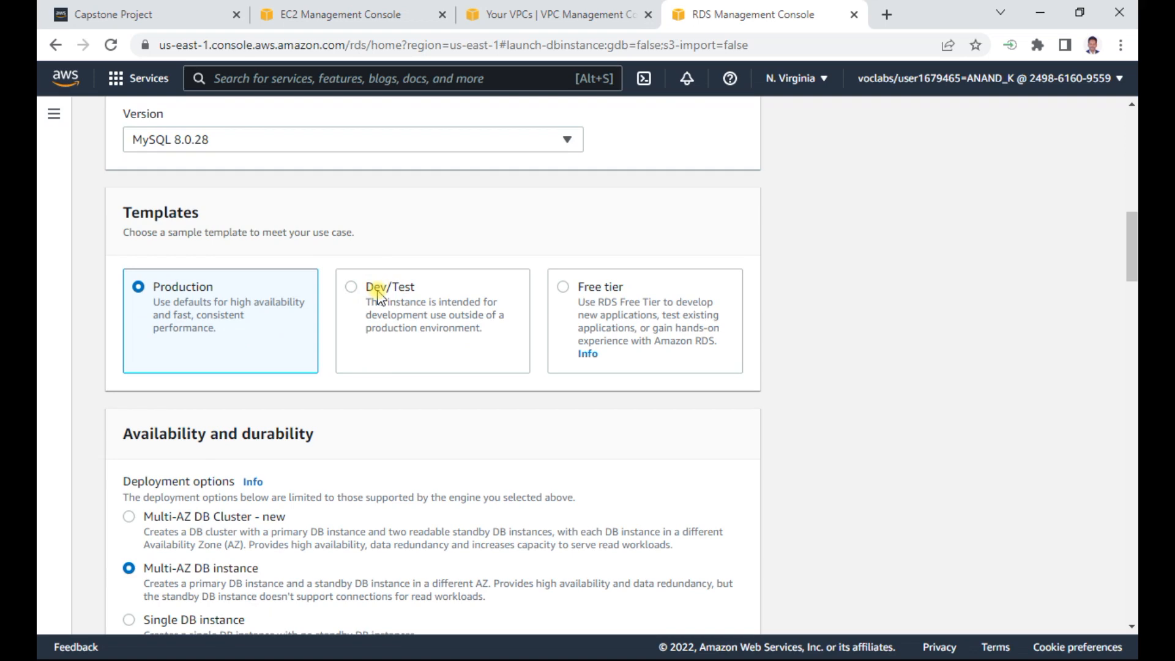
{"action": "left_click", "coordinate": [379, 296]}
- Set the database's deployment option to Multi-AZ DB instance
{"action": "scroll", "coordinate": [954, 289], "scroll_direction": "down", "scroll_amount": 5}
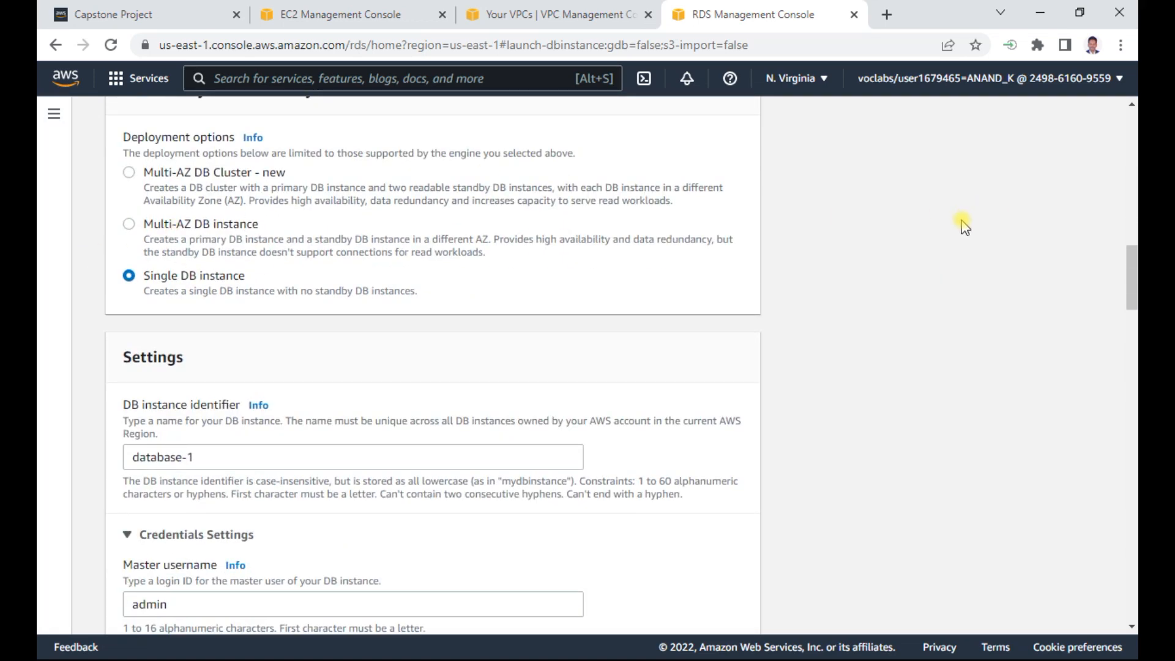
{"action": "scroll", "coordinate": [962, 224], "scroll_direction": "up", "scroll_amount": 5}
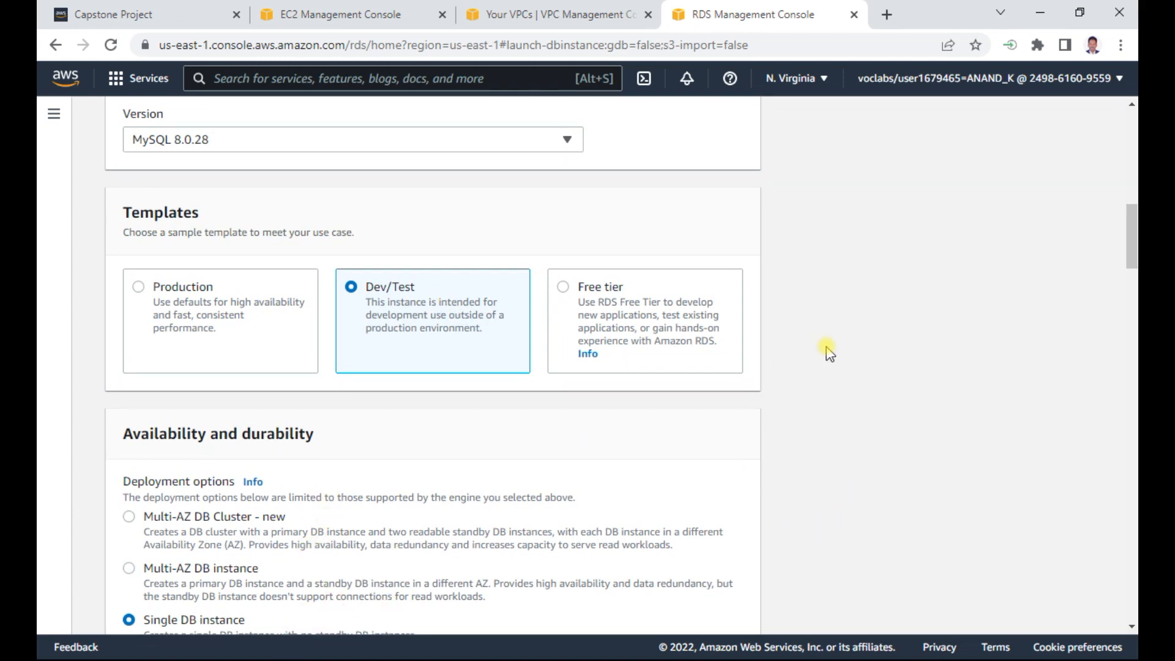
{"action": "scroll", "coordinate": [829, 353], "scroll_direction": "down", "scroll_amount": 3}
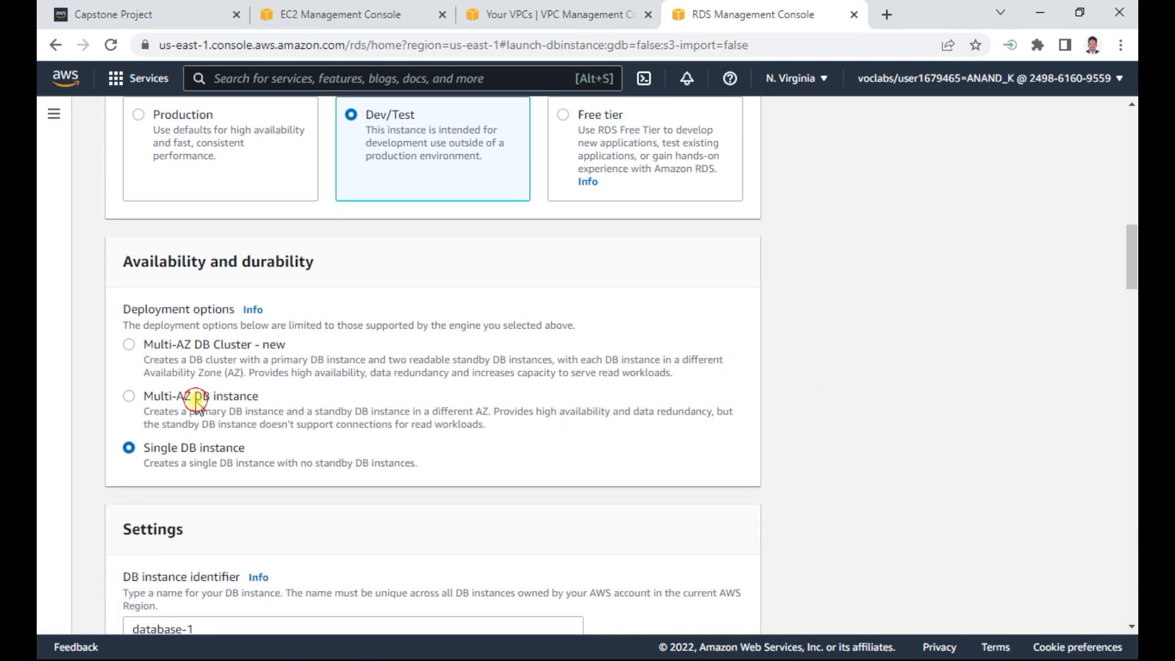
{"action": "left_click", "coordinate": [128, 396]}
- Look up the database name in the Word document and set the DB instance identifier to Example
{"action": "scroll", "coordinate": [916, 441], "scroll_direction": "down", "scroll_amount": 4}
{"action": "scroll", "coordinate": [915, 441], "scroll_direction": "down", "scroll_amount": 2}
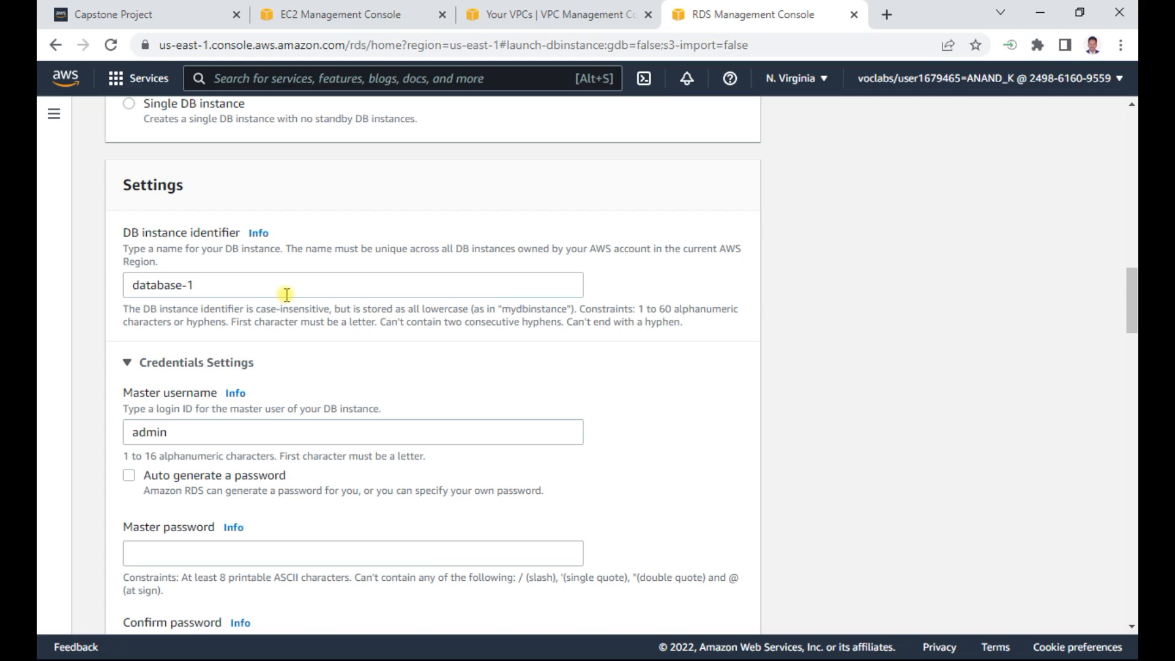
{"action": "key", "text": "alt+Tab"}
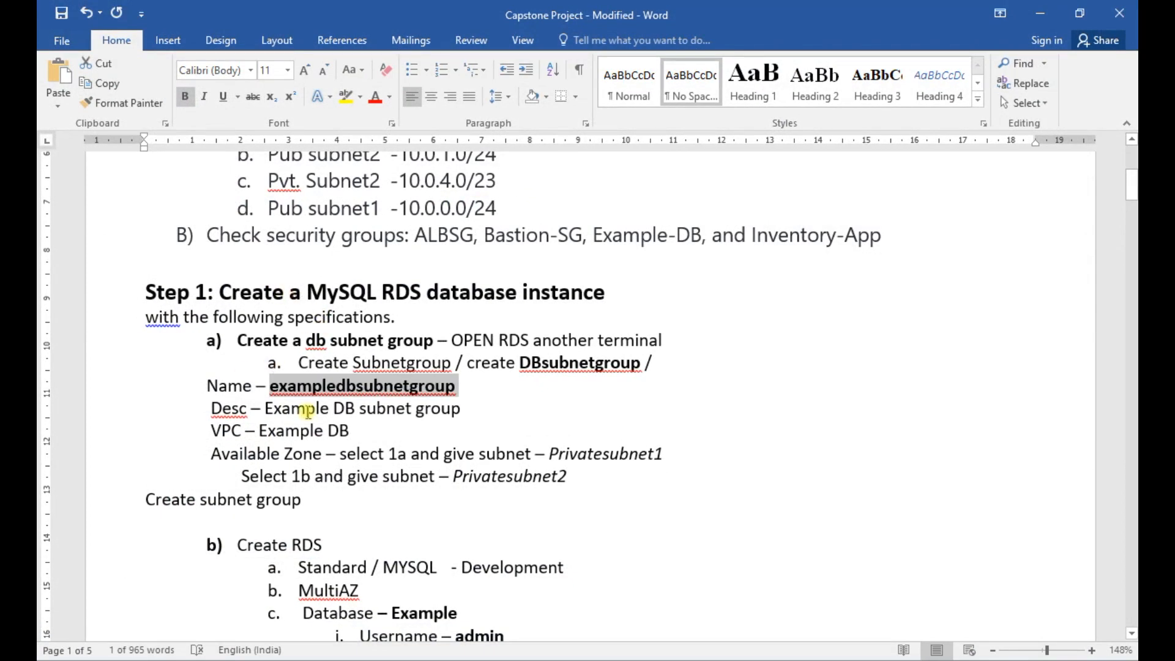
{"action": "scroll", "coordinate": [312, 410], "scroll_direction": "down", "scroll_amount": 3}
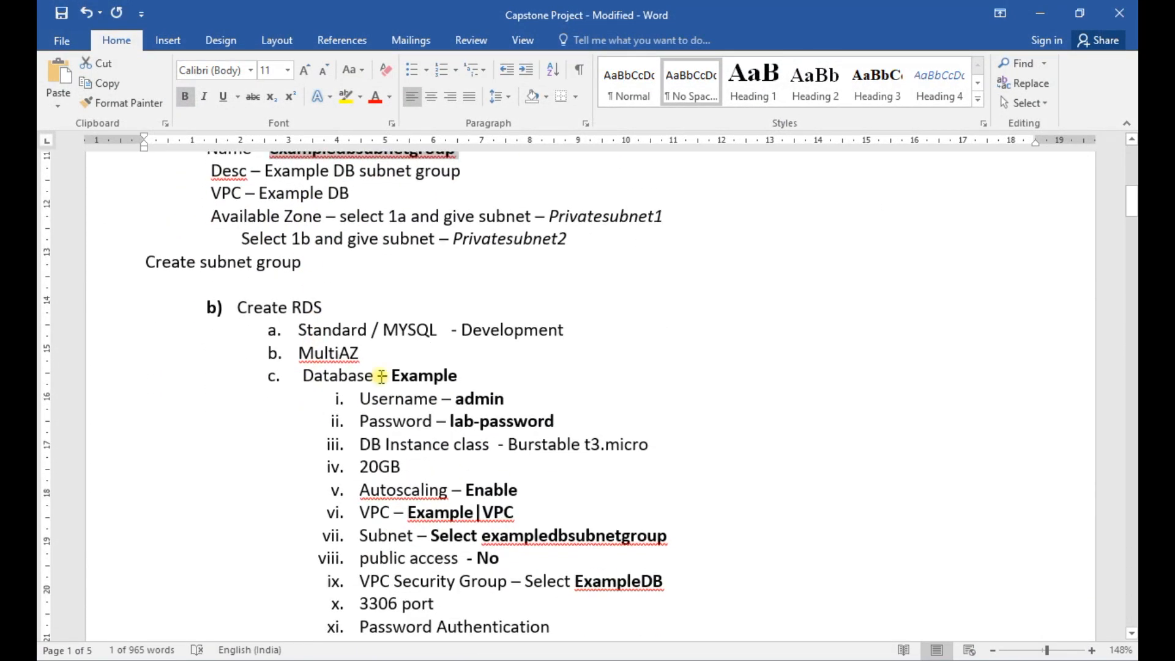
{"action": "double_click", "coordinate": [429, 379]}
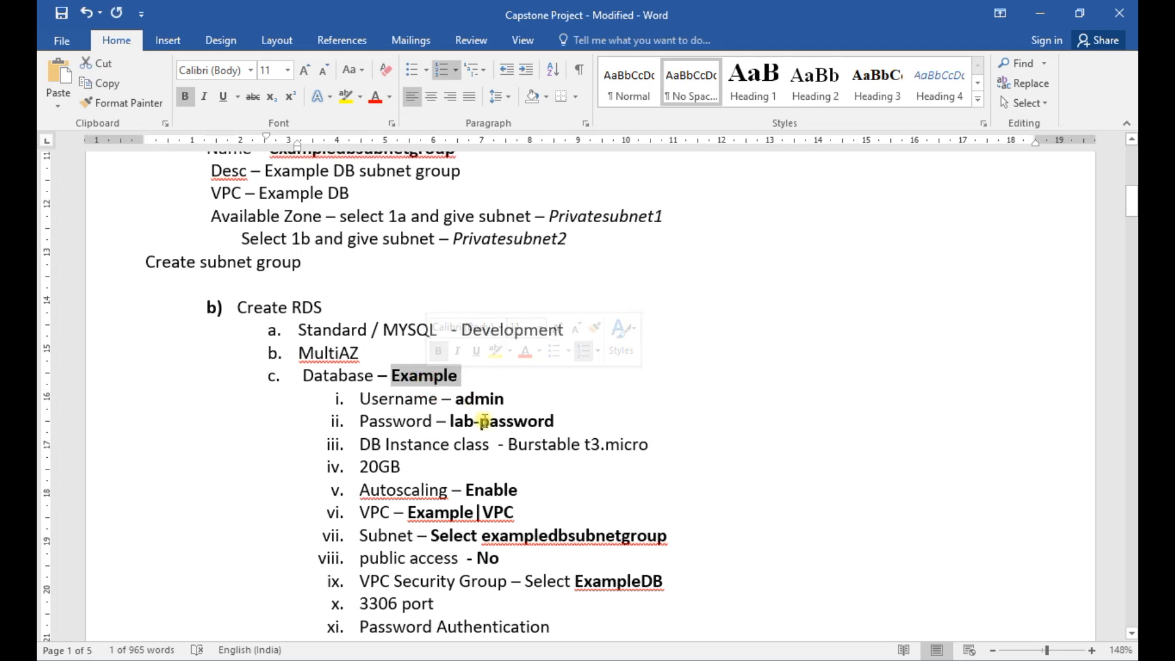
{"action": "key", "text": "ctrl+c"}
{"action": "left_click", "coordinate": [1033, 15]}
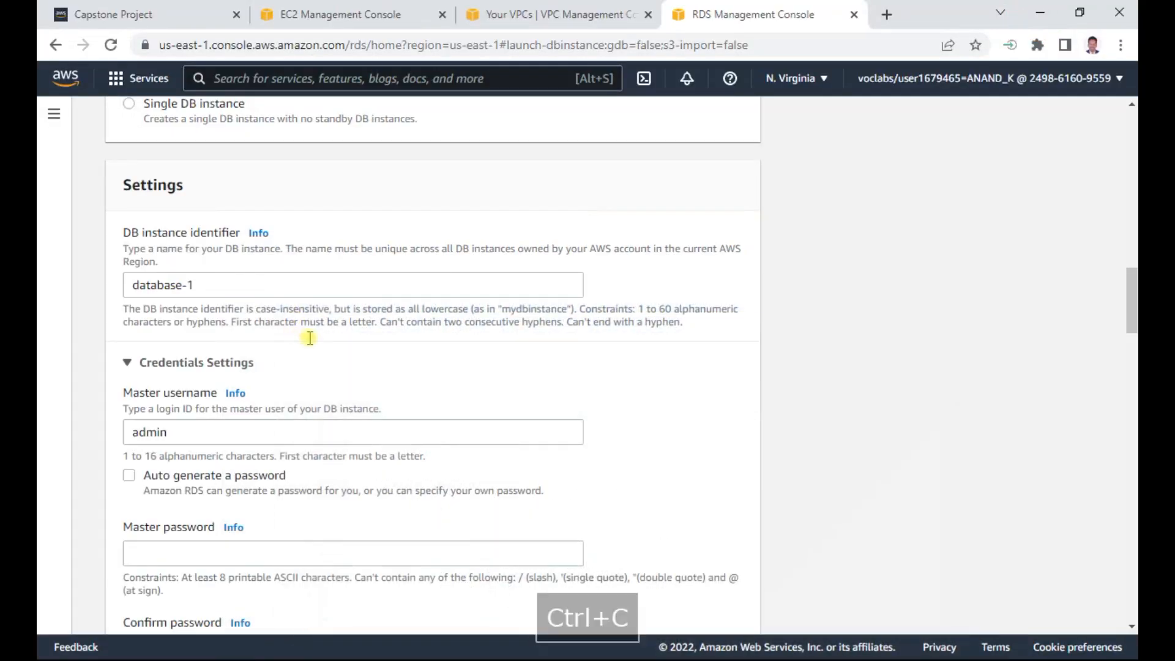
{"action": "left_click", "coordinate": [190, 427]}
{"action": "left_click", "coordinate": [609, 372]}
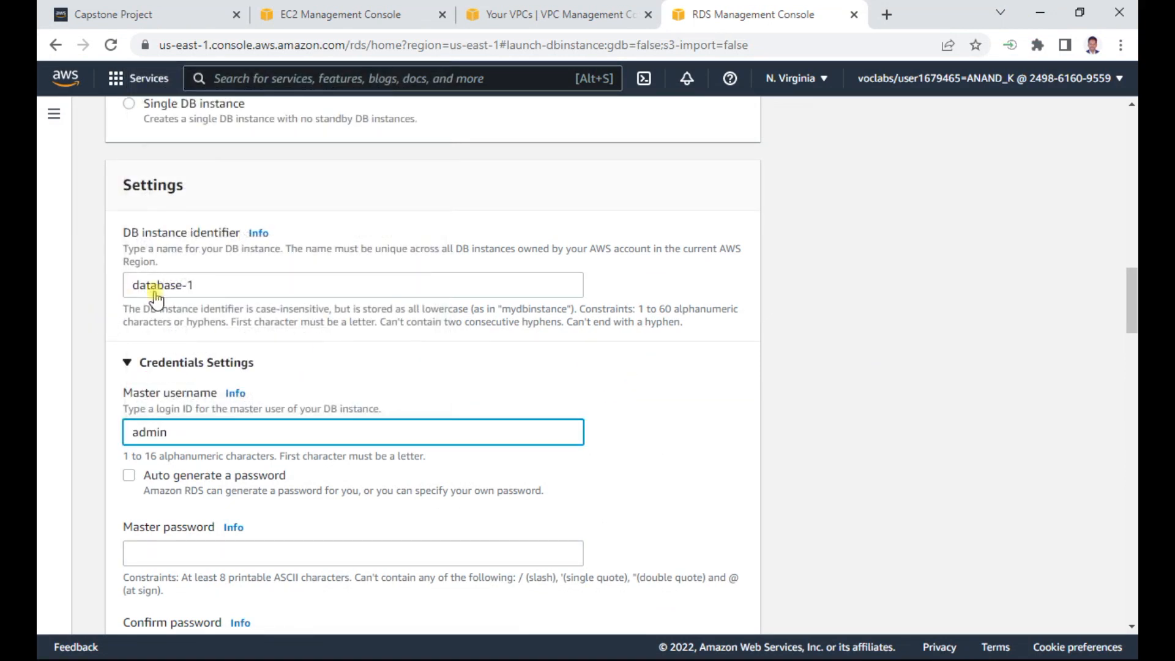
{"action": "left_click_drag", "start_coordinate": [214, 290], "coordinate": [52, 301]}
{"action": "type", "text": "Example"}
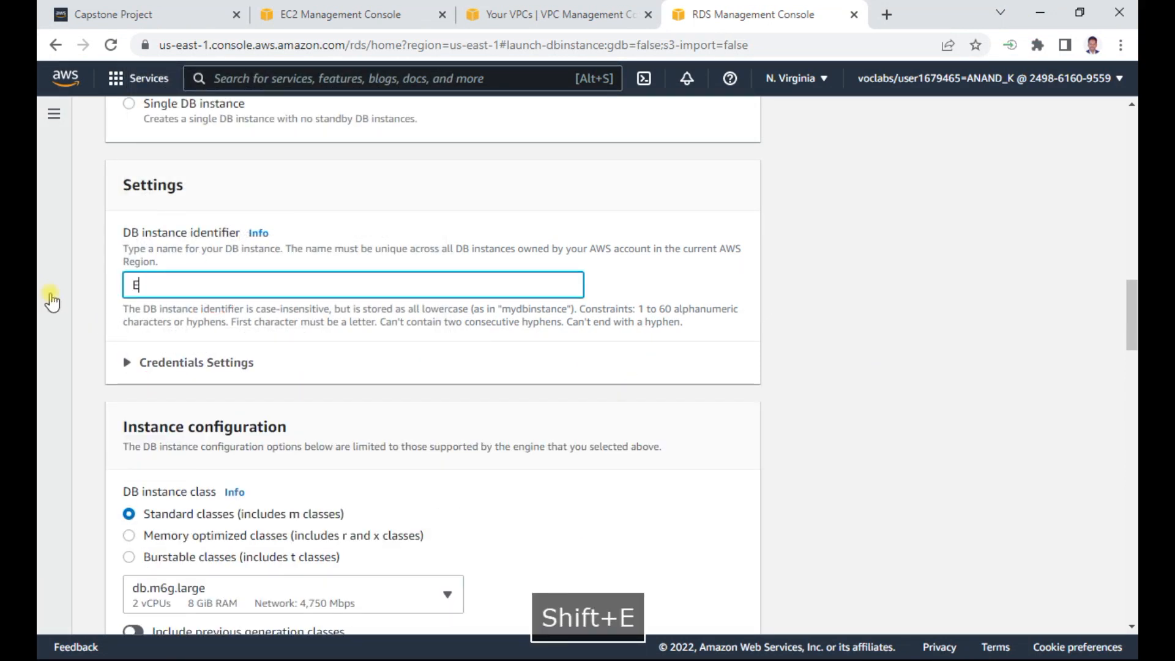
{"action": "key", "text": "Tab"}
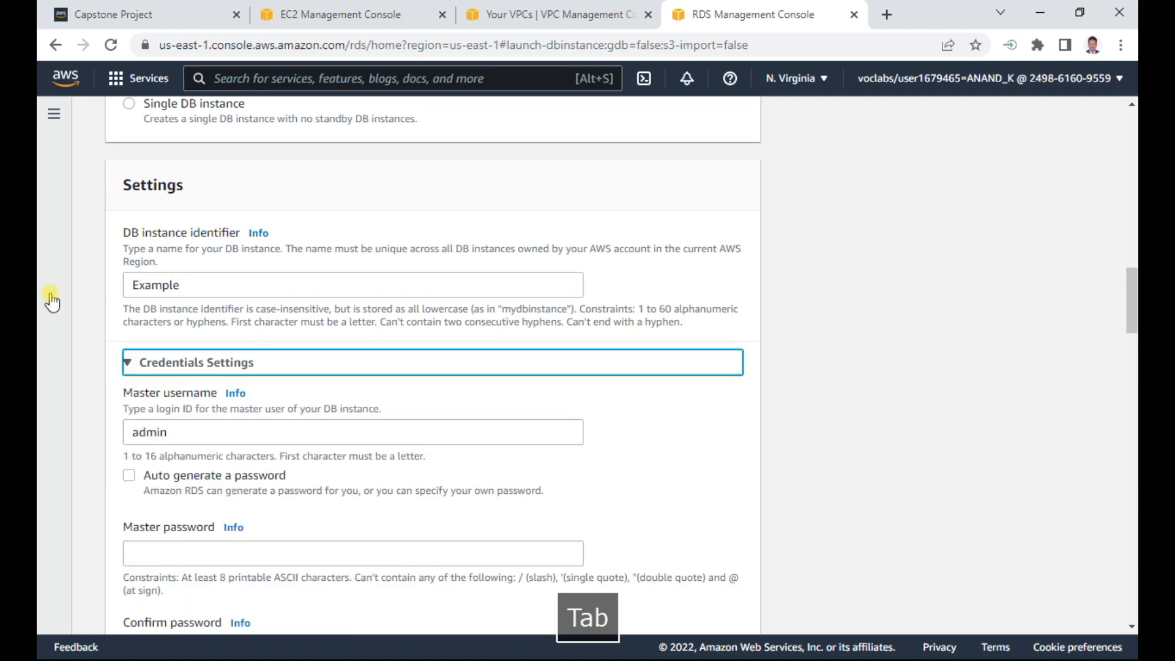
- Enter the master password for the admin user and repeat it in the confirmation field
{"action": "left_click", "coordinate": [237, 551]}
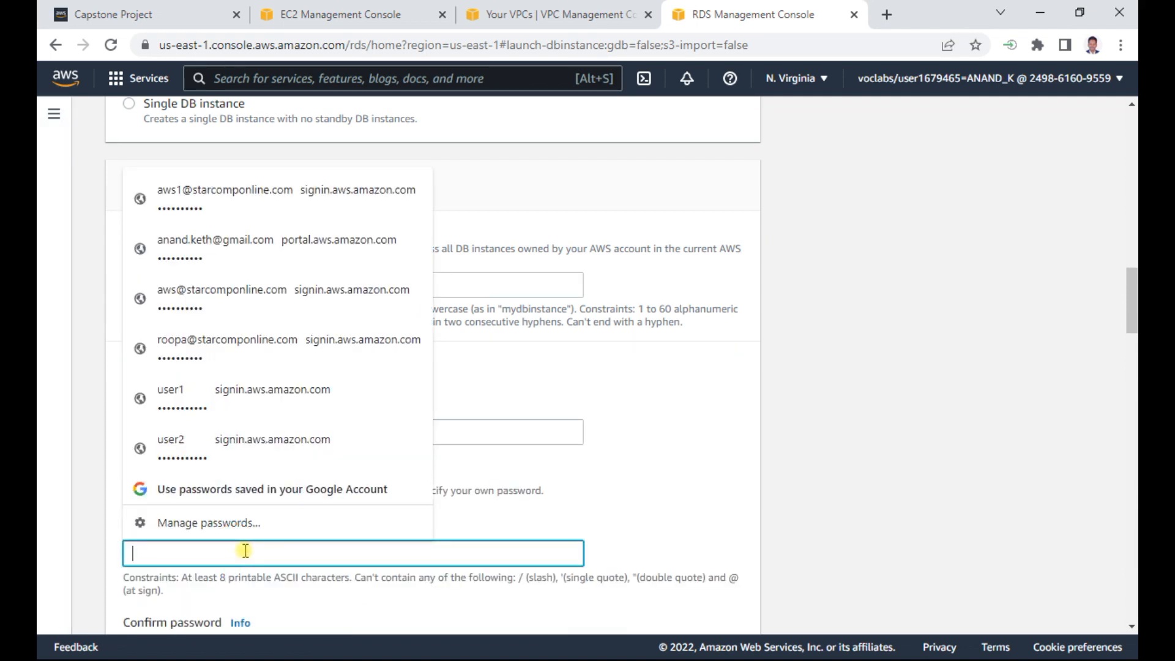
{"action": "type", "text": "lab-password"}
{"action": "key", "text": "Tab"}
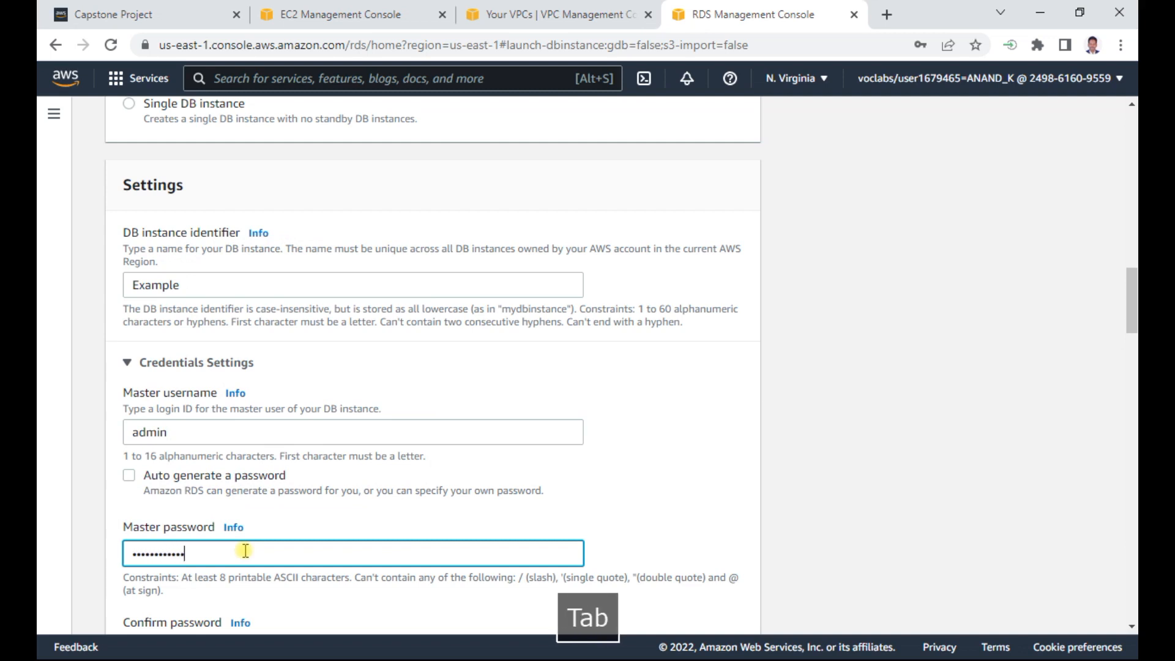
{"action": "left_click", "coordinate": [221, 369]}
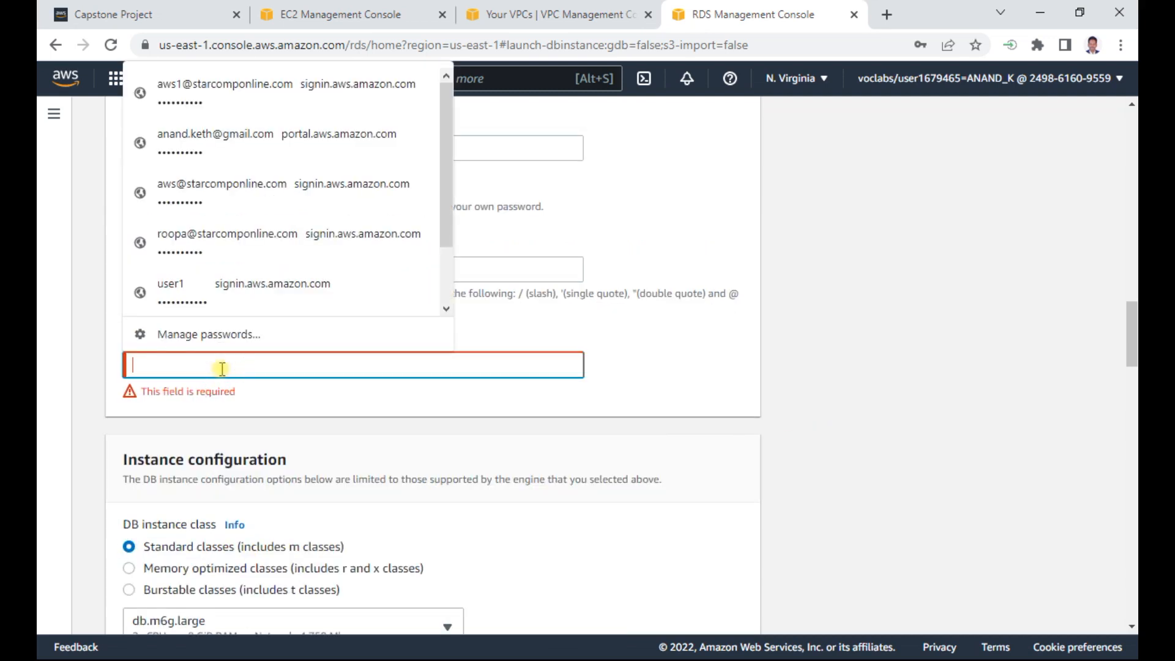
{"action": "type", "text": "lab-passwo"}
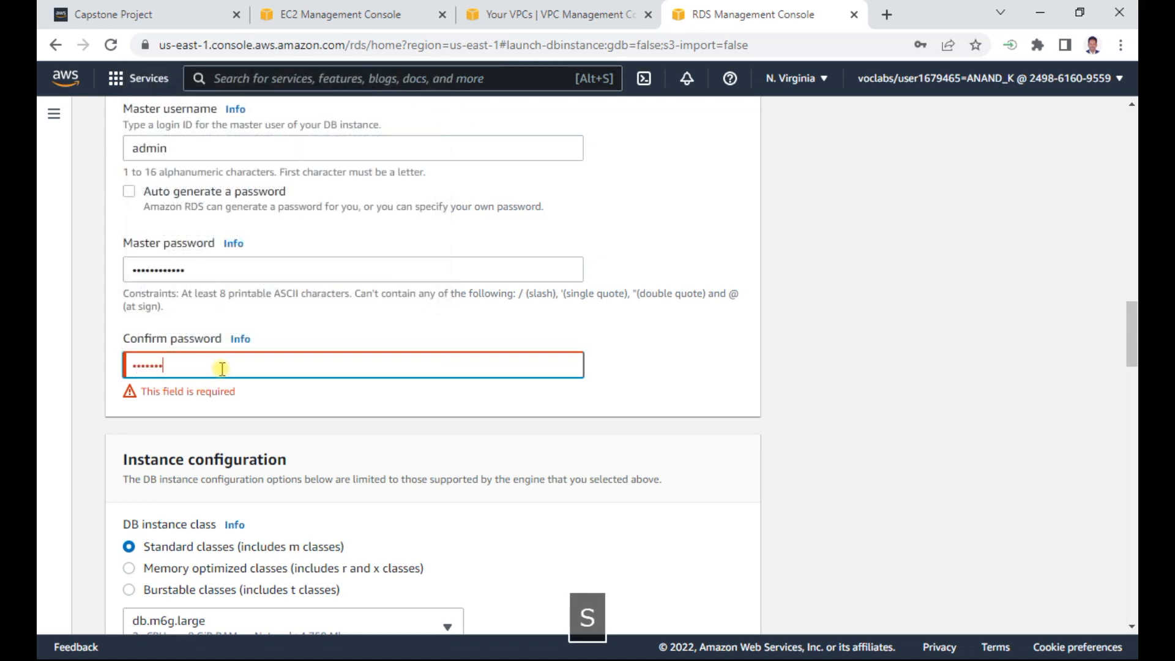
{"action": "type", "text": "rd"}
{"action": "key", "text": "Tab"}
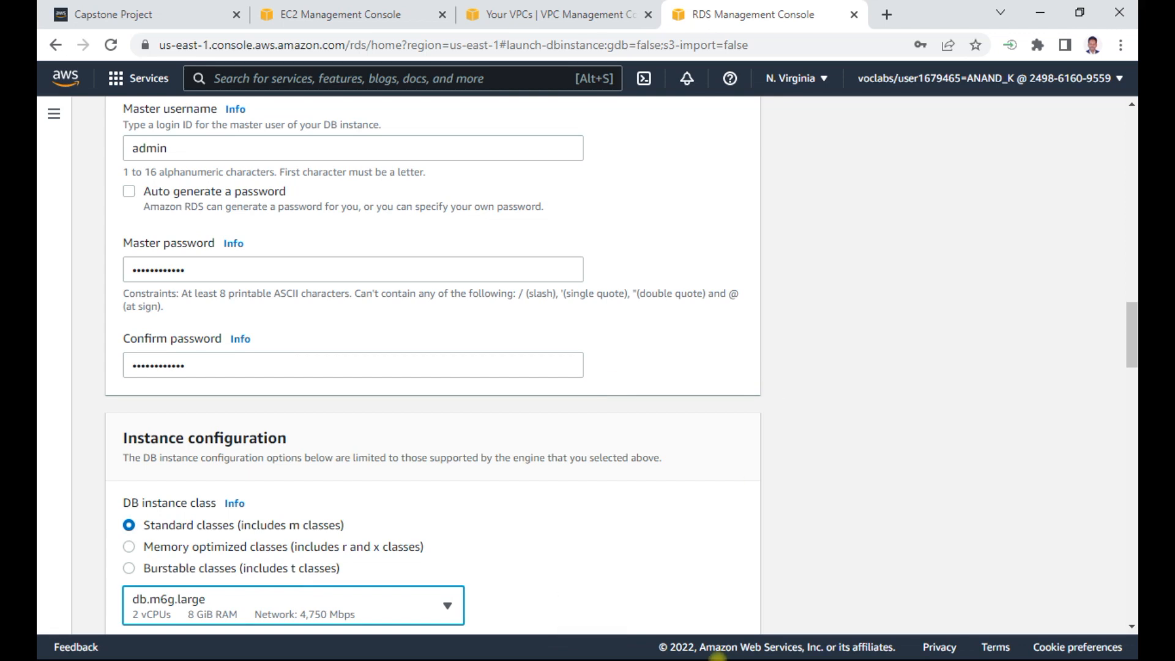
- Switch to the Notepad notes, record the database username admin and the master password below the Bastion entry, and return to the RDS console
{"action": "key", "text": "alt+Tab"}
{"action": "key", "text": "alt+Tab"}
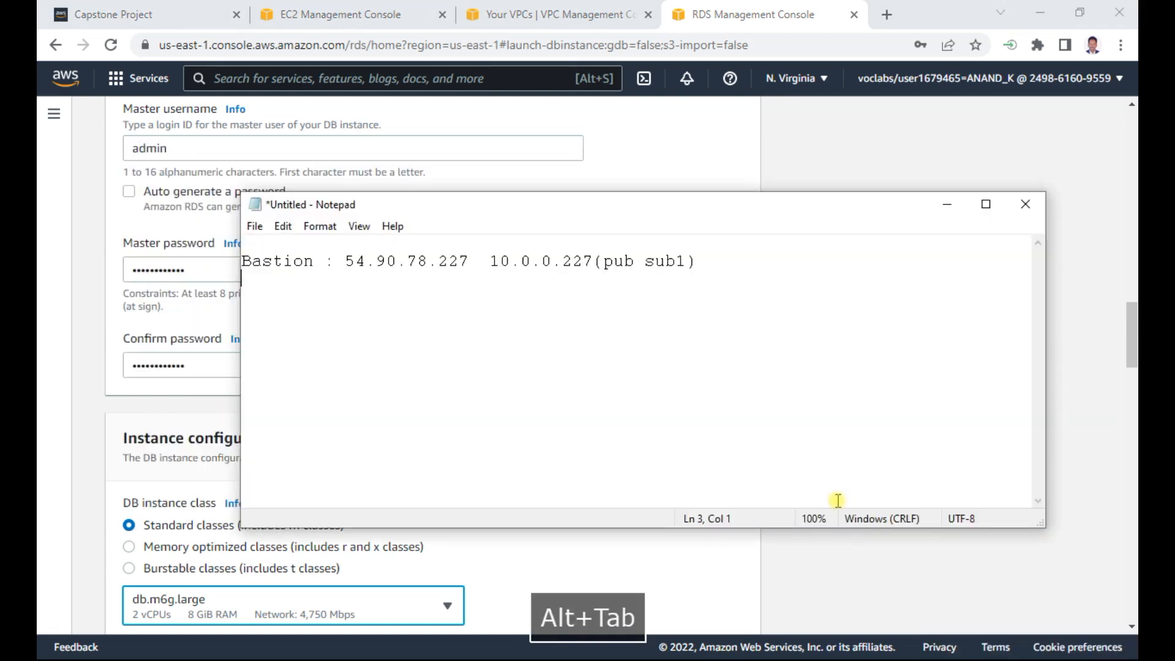
{"action": "key", "text": "Return"}
{"action": "type", "text": "usern"}
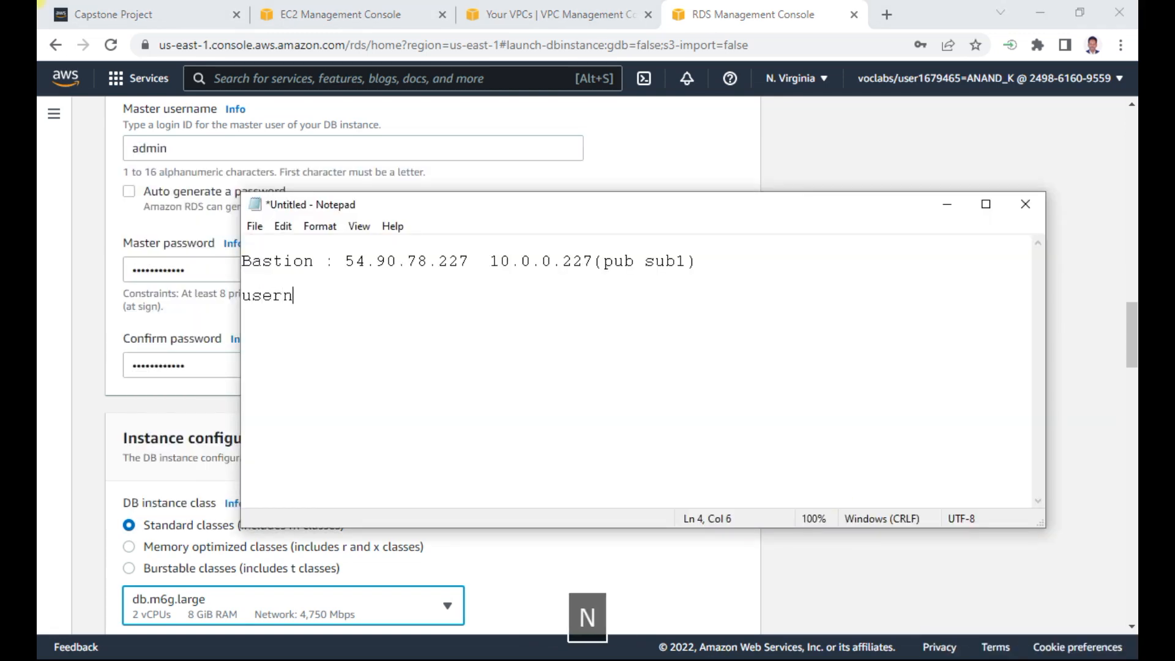
{"action": "type", "text": "ame - admin"}
{"action": "key", "text": "Return"}
{"action": "type", "text": "password"}
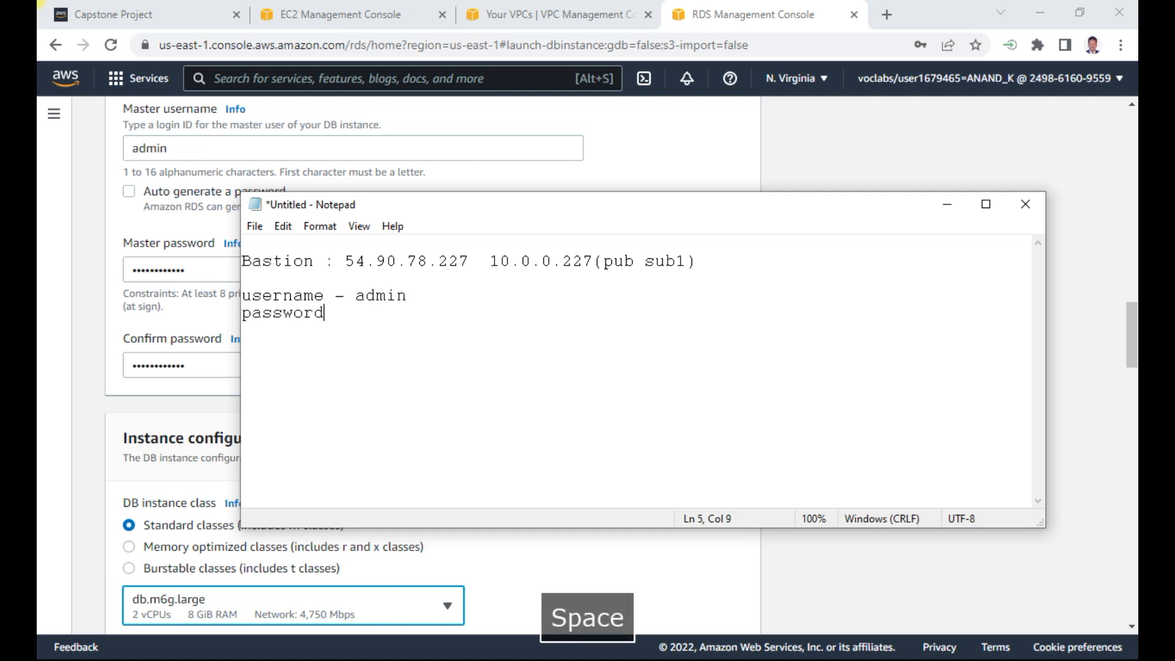
{"action": "type", "text": " - lab-"}
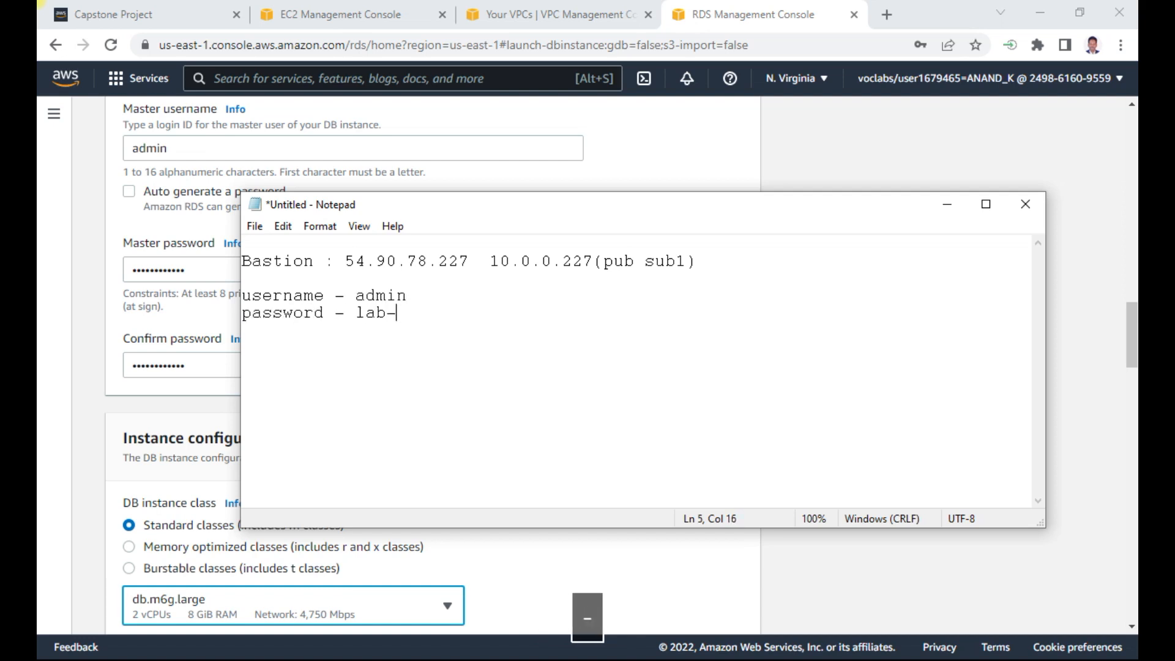
{"action": "type", "text": "password"}
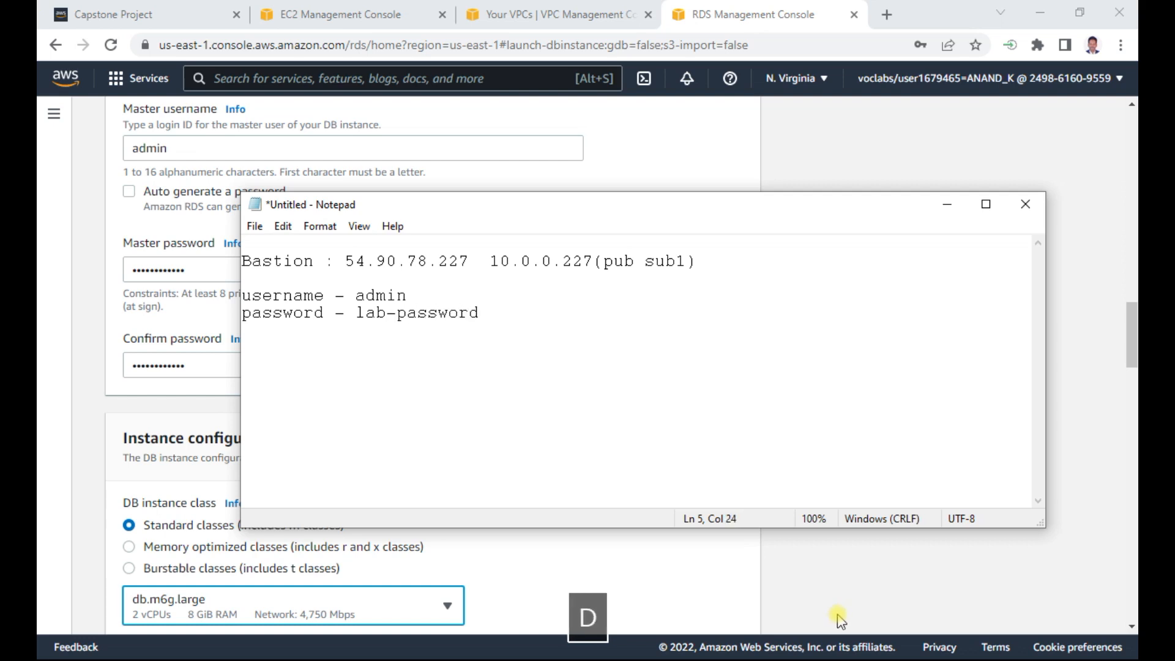
{"action": "left_click", "coordinate": [890, 596]}
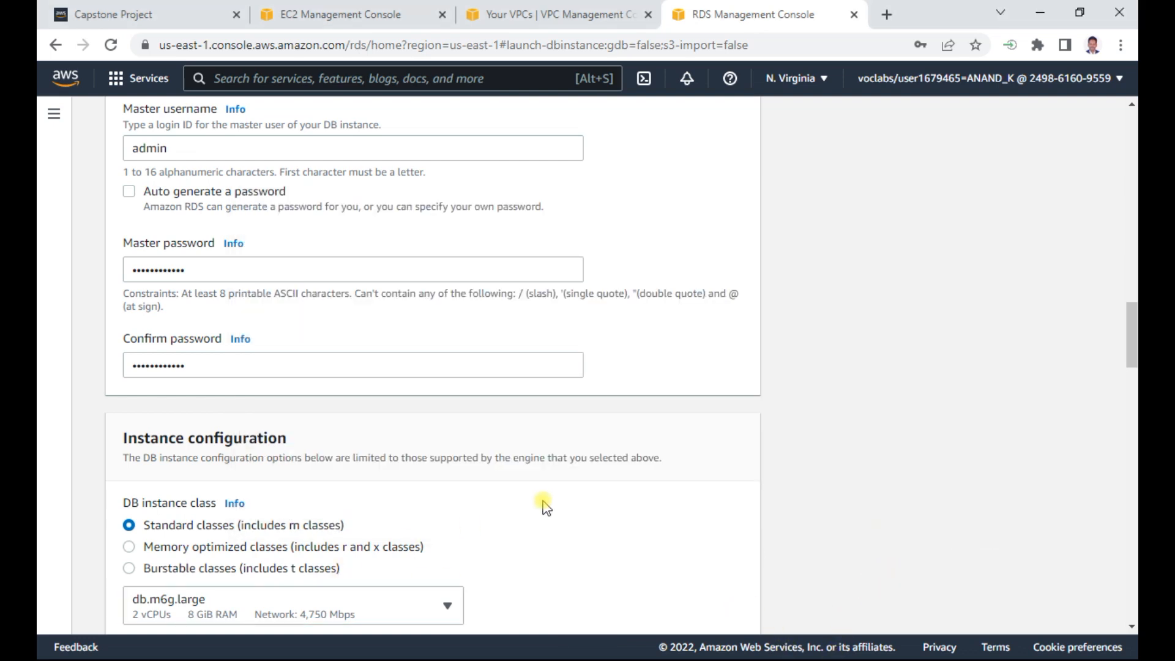
- Choose burstable classes with db.t3.micro as the DB instance class and compare it with the instance class in the Word document
{"action": "scroll", "coordinate": [543, 504], "scroll_direction": "down", "scroll_amount": 1}
{"action": "left_click", "coordinate": [196, 483]}
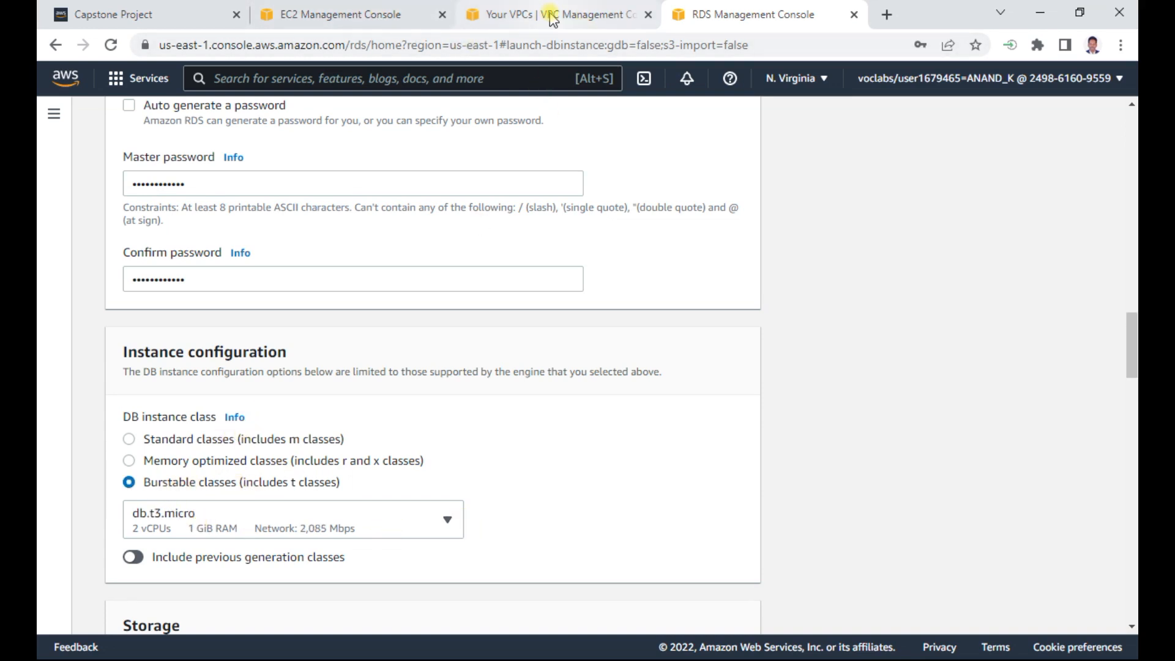
{"action": "key", "text": "alt+Tab"}
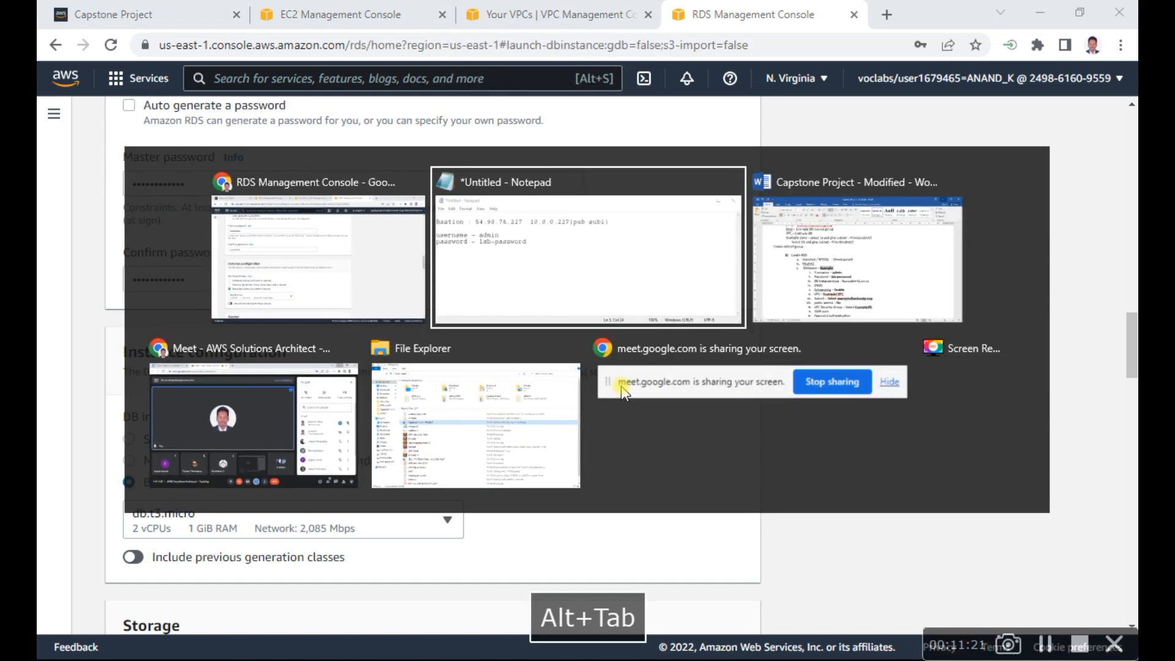
{"action": "key", "text": "alt+Tab"}
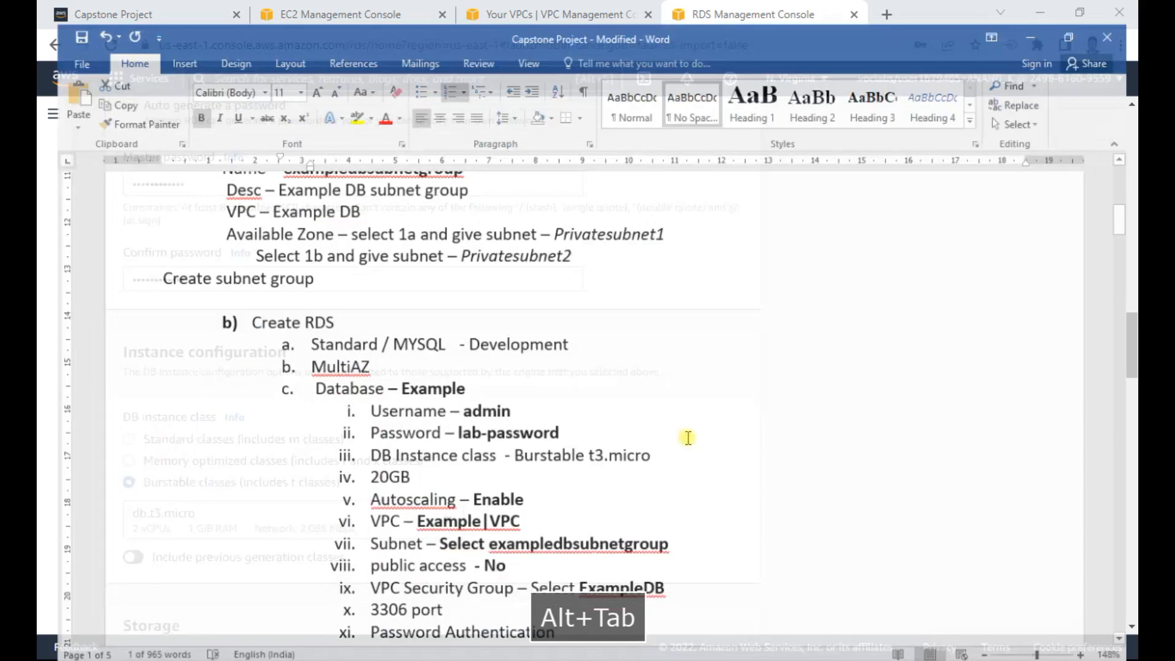
{"action": "scroll", "coordinate": [699, 505], "scroll_direction": "down", "scroll_amount": 3}
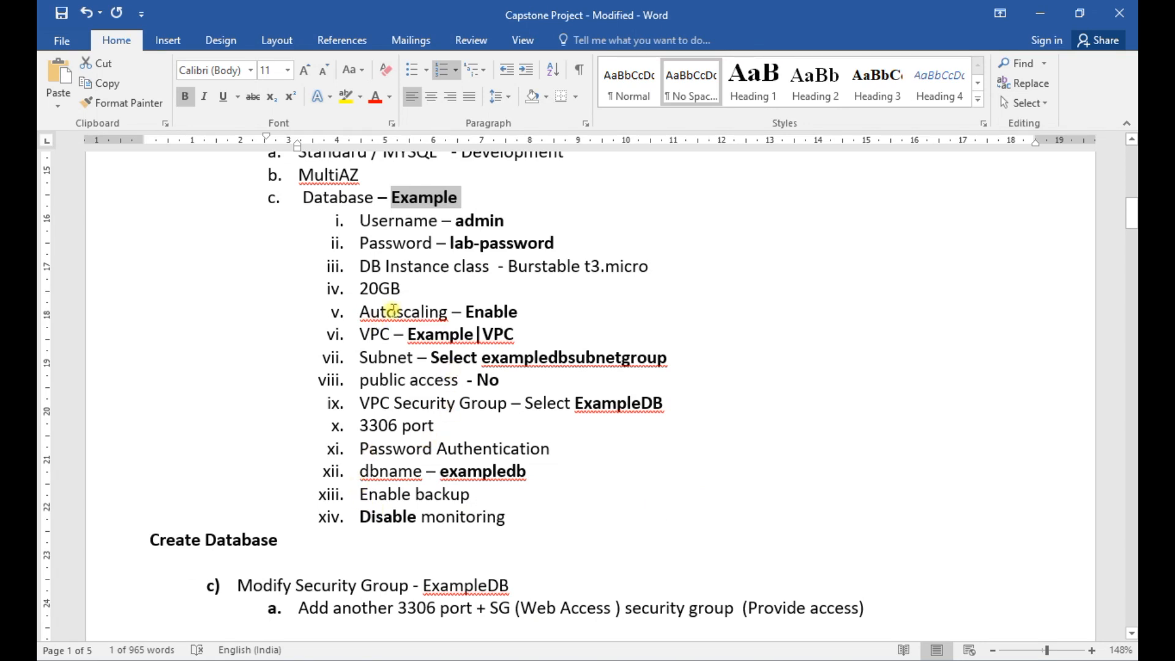
{"action": "double_click", "coordinate": [592, 267]}
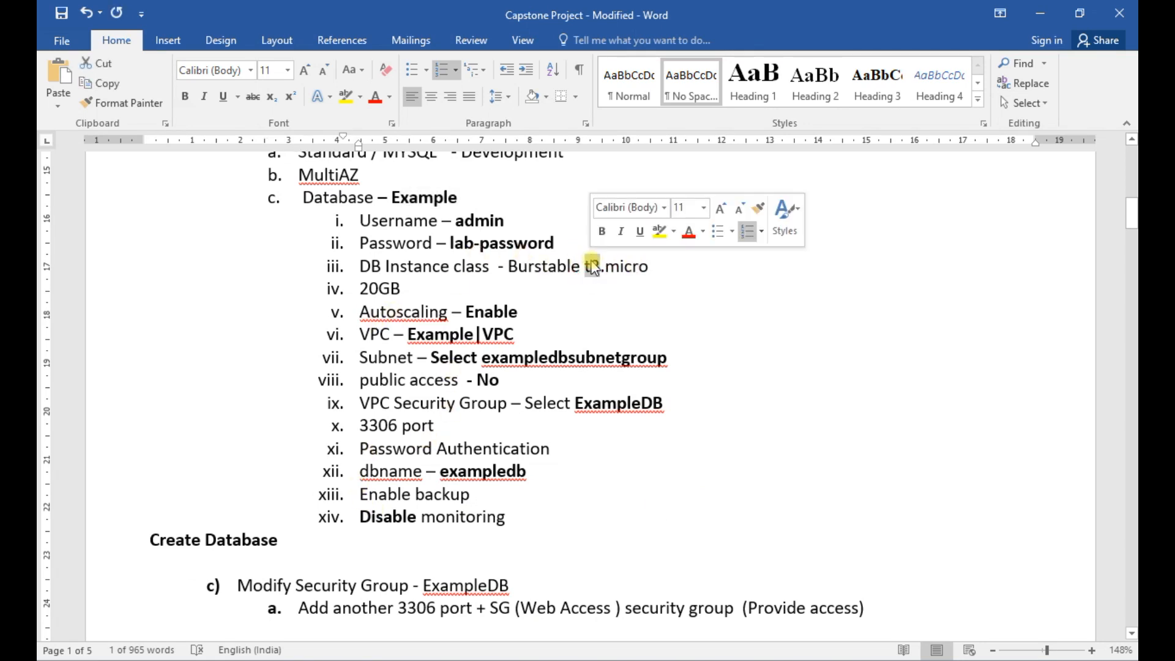
{"action": "left_click", "coordinate": [1039, 13]}
- Review the available storage types, the allocated storage and the storage autoscaling settings of the new database
{"action": "scroll", "coordinate": [551, 453], "scroll_direction": "down", "scroll_amount": 4}
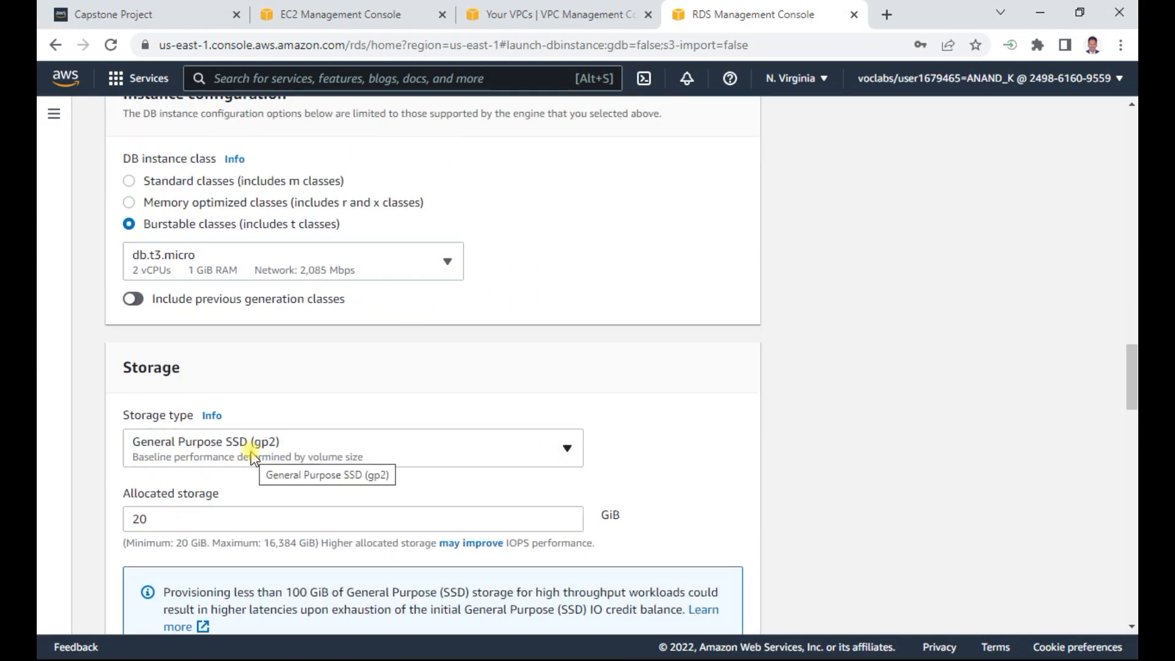
{"action": "left_click", "coordinate": [220, 457]}
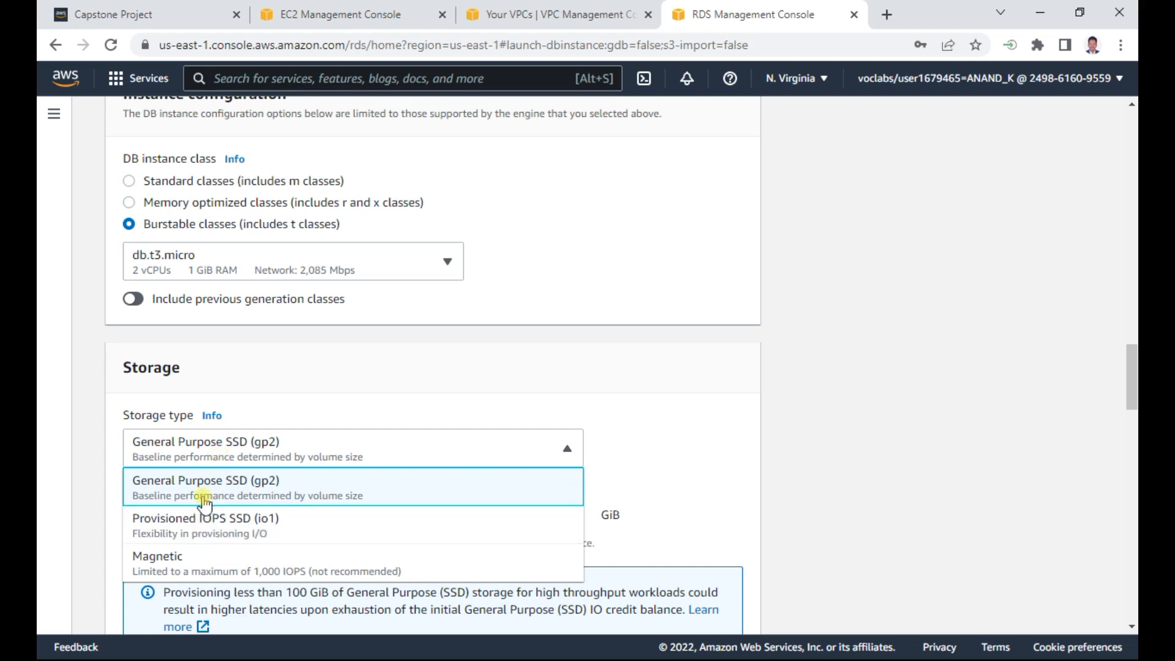
{"action": "left_click", "coordinate": [43, 533]}
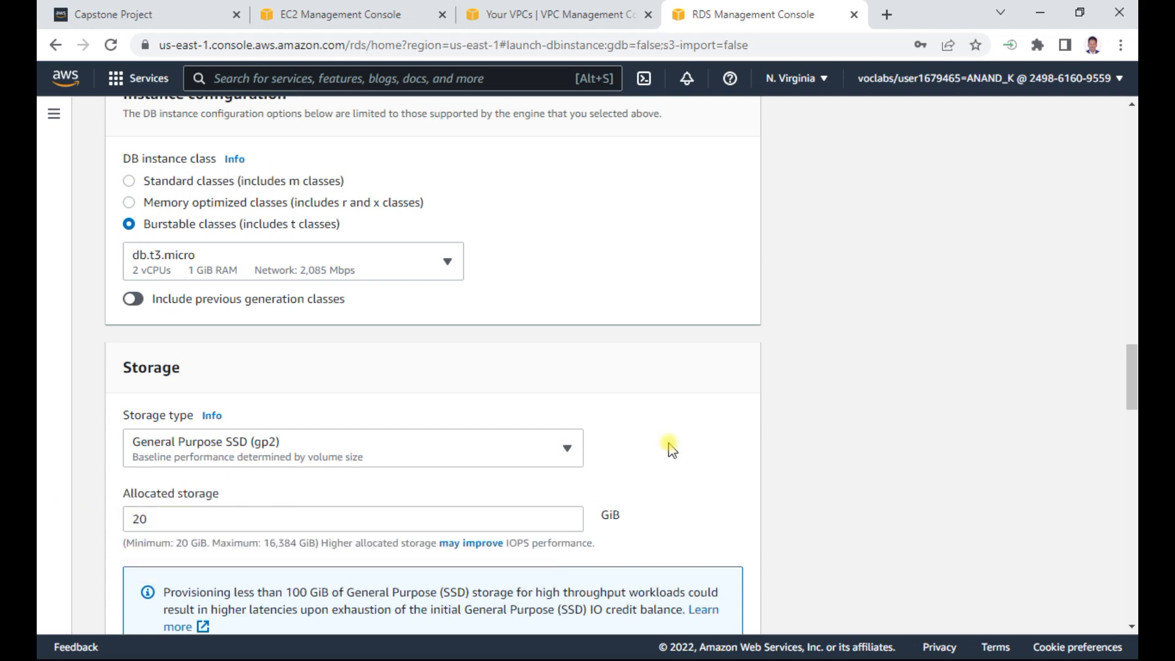
{"action": "scroll", "coordinate": [805, 419], "scroll_direction": "down", "scroll_amount": 4}
{"action": "scroll", "coordinate": [806, 420], "scroll_direction": "down", "scroll_amount": 3}
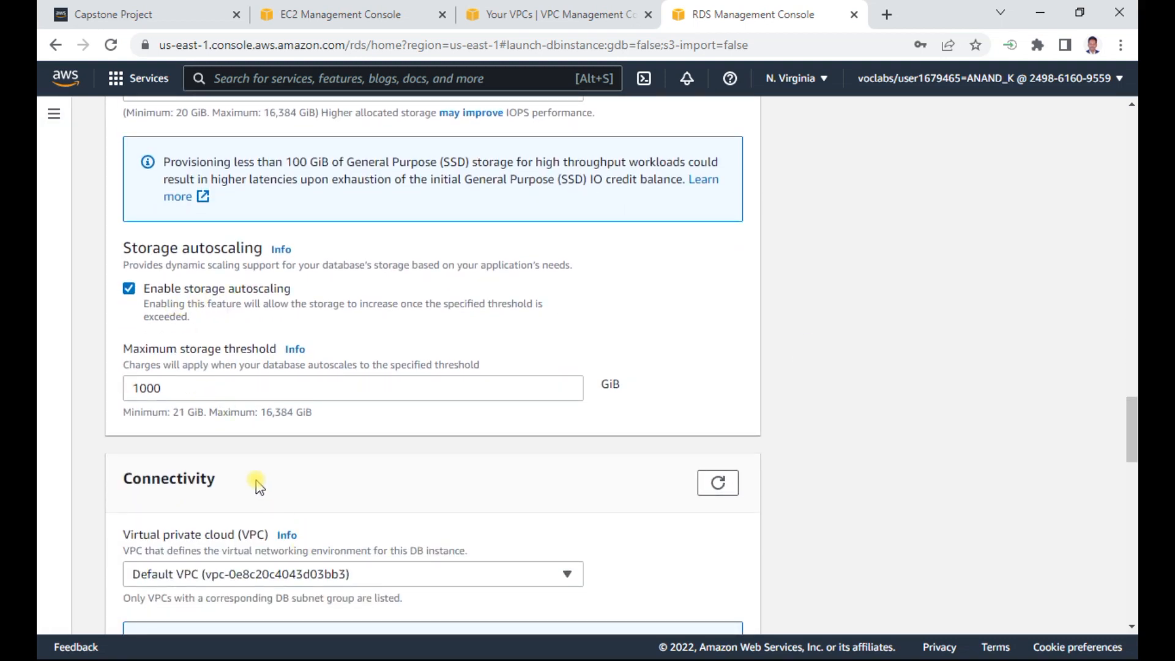
- Set the database's virtual private cloud to Example VPC in the connectivity settings
{"action": "scroll", "coordinate": [256, 481], "scroll_direction": "down", "scroll_amount": 3}
{"action": "scroll", "coordinate": [257, 480], "scroll_direction": "down", "scroll_amount": 1}
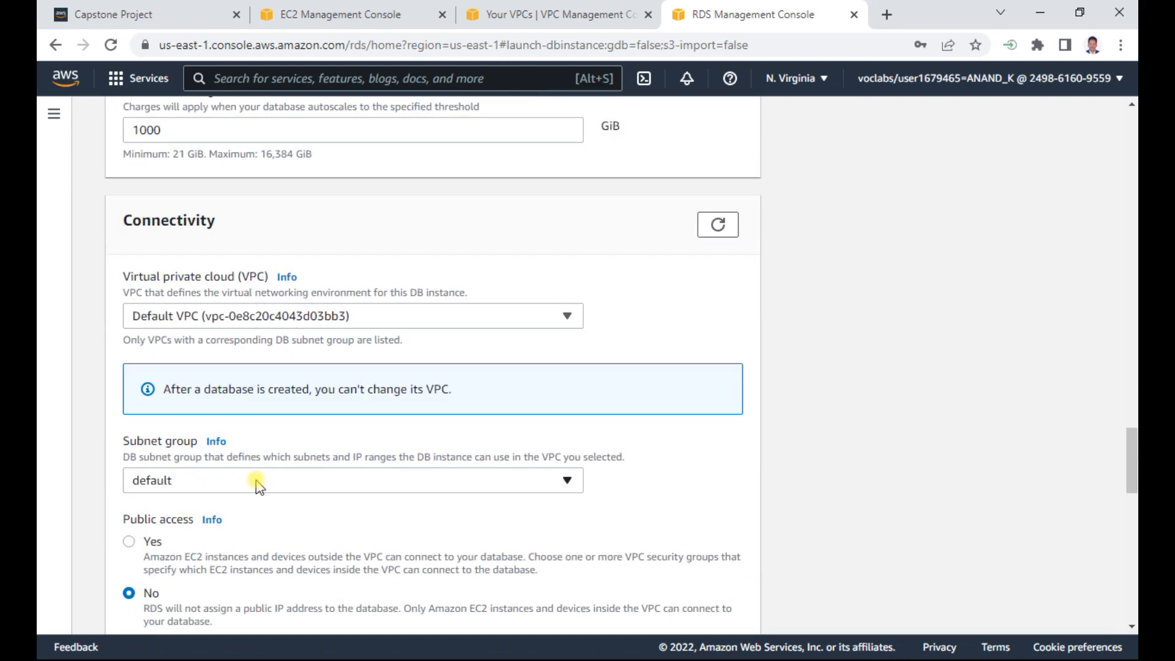
{"action": "left_click", "coordinate": [243, 317]}
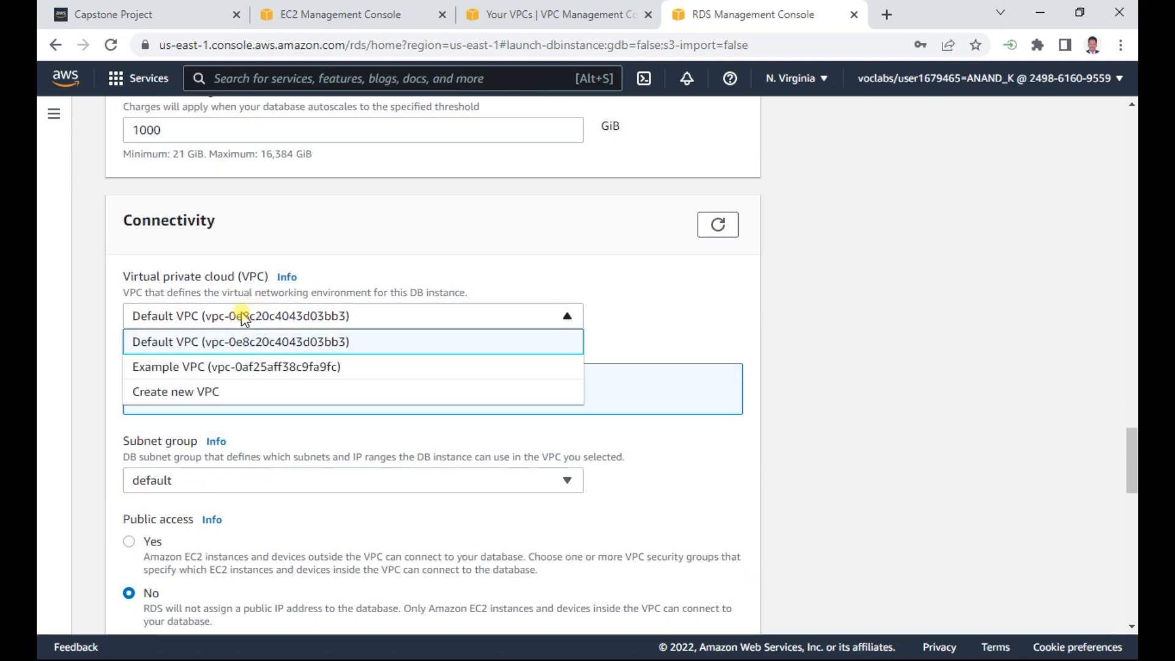
{"action": "left_click", "coordinate": [232, 367]}
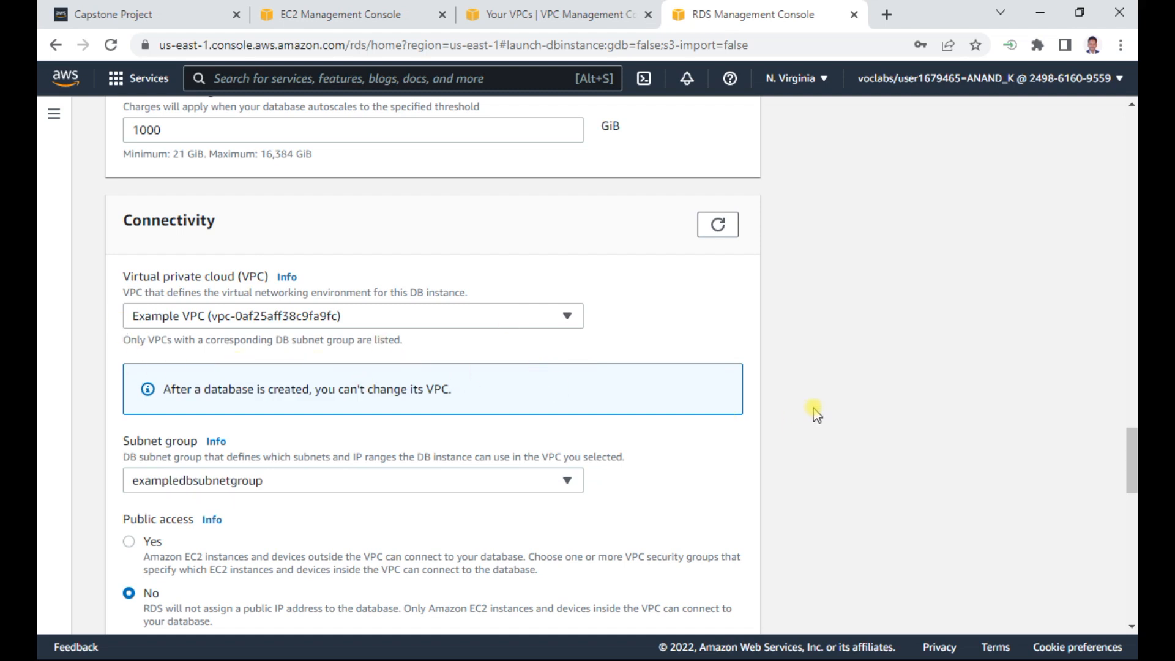
- Replace the default VPC security group with the existing Example-DB group
{"action": "scroll", "coordinate": [815, 413], "scroll_direction": "down", "scroll_amount": 3}
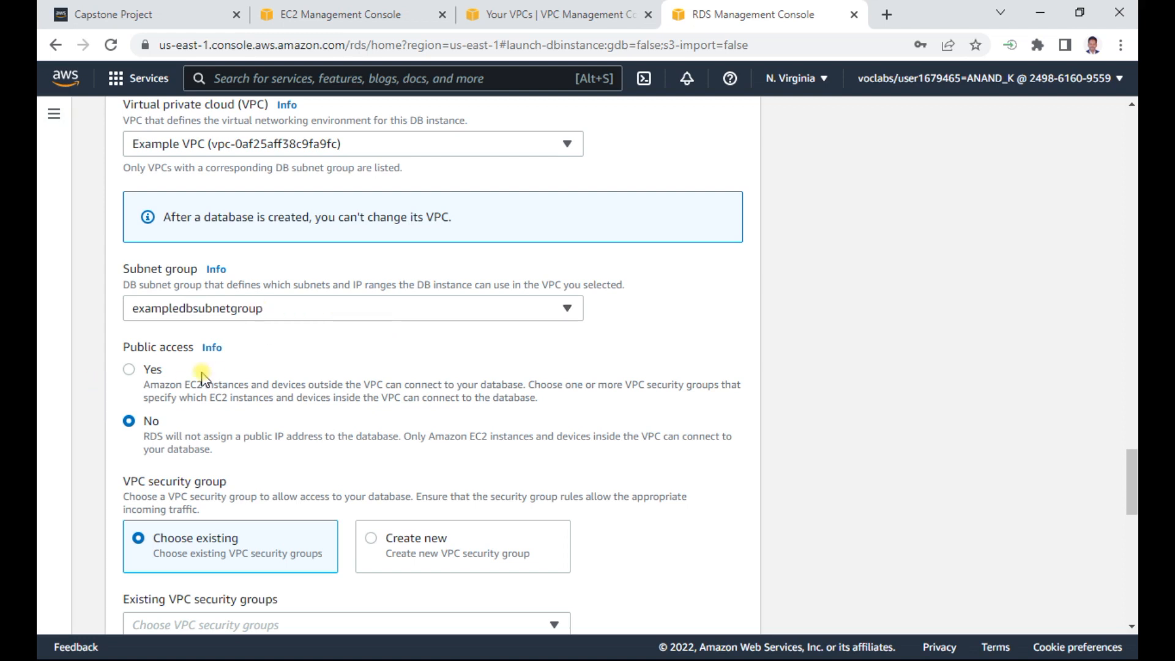
{"action": "scroll", "coordinate": [325, 454], "scroll_direction": "down", "scroll_amount": 3}
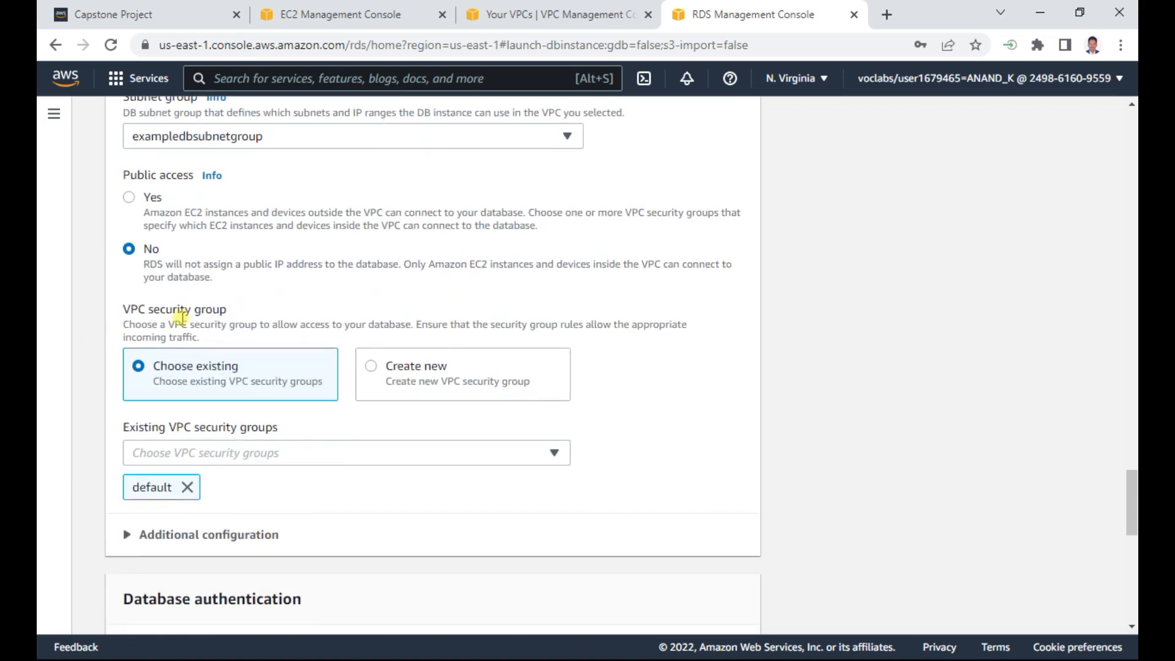
{"action": "left_click", "coordinate": [188, 488]}
{"action": "left_click", "coordinate": [209, 456]}
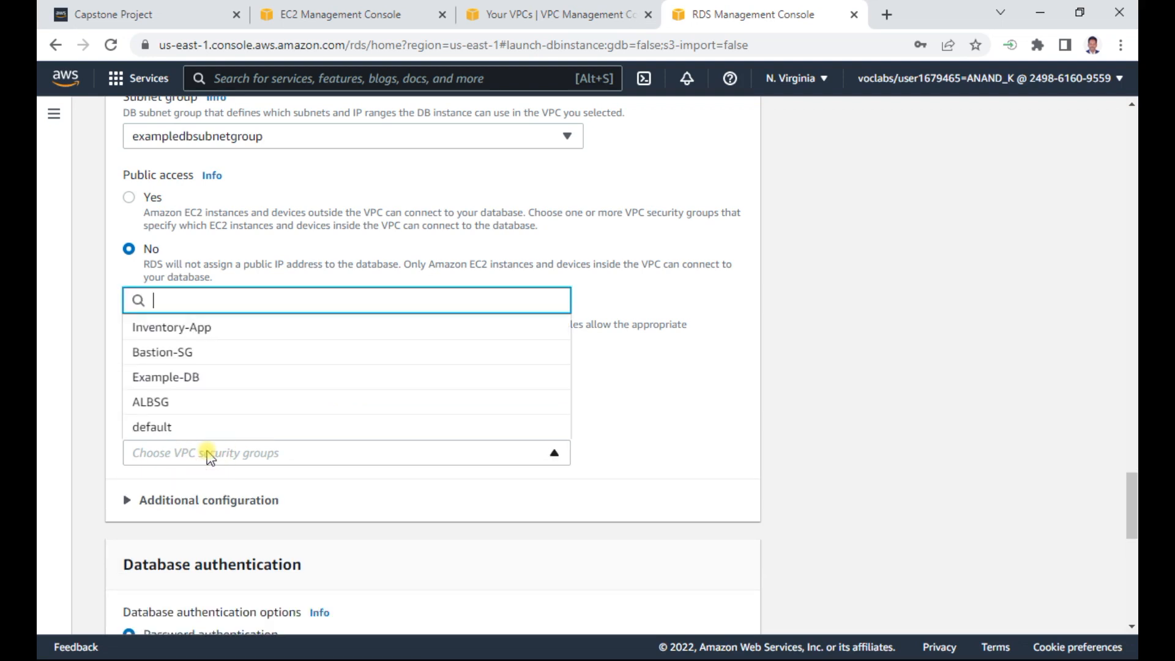
{"action": "scroll", "coordinate": [224, 414], "scroll_direction": "down", "scroll_amount": 3}
{"action": "scroll", "coordinate": [225, 415], "scroll_direction": "up", "scroll_amount": 3}
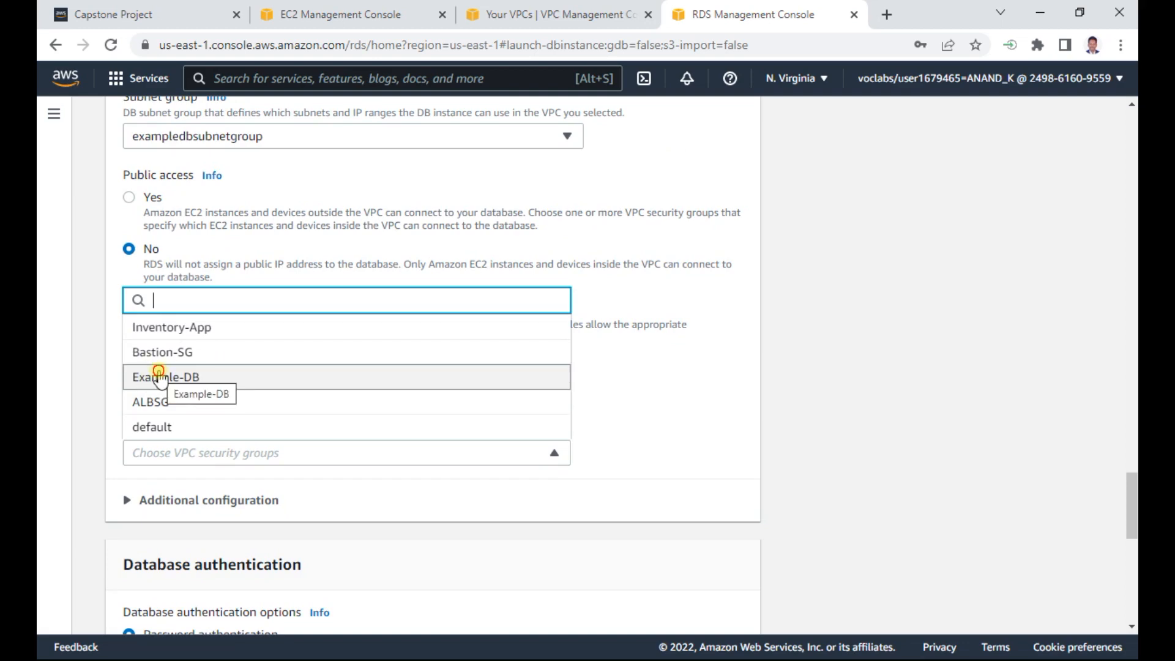
{"action": "left_click", "coordinate": [279, 387]}
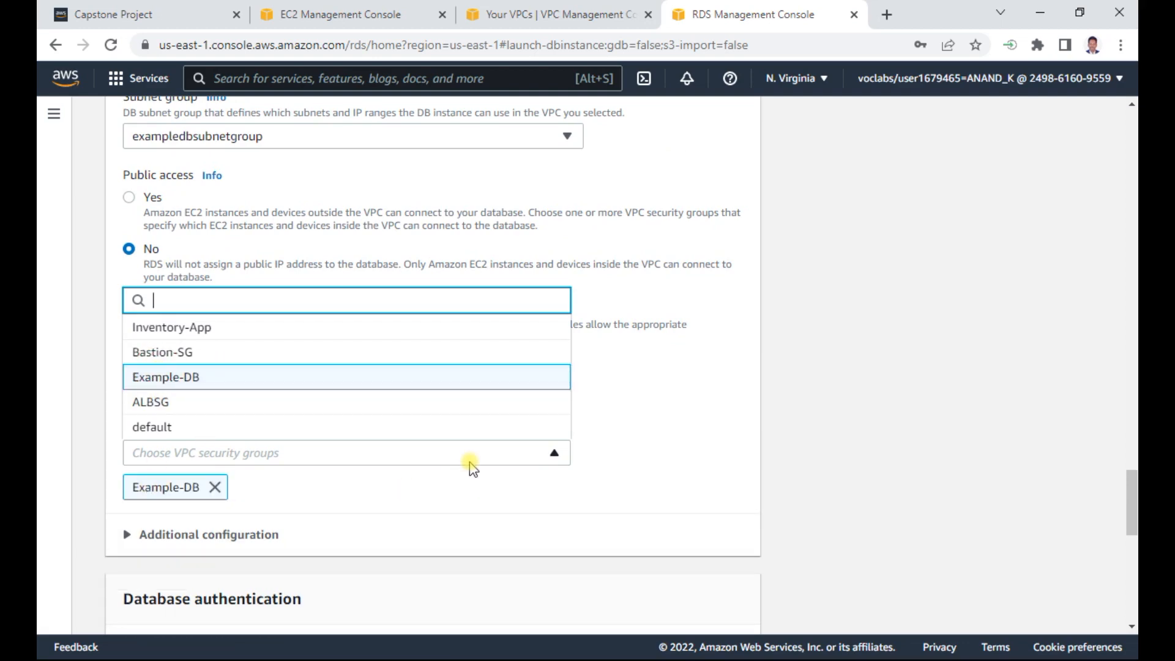
- Check the dbname entry in the Word document and expand the database's additional configuration below the authentication options in the RDS console
{"action": "key", "text": "alt+Tab"}
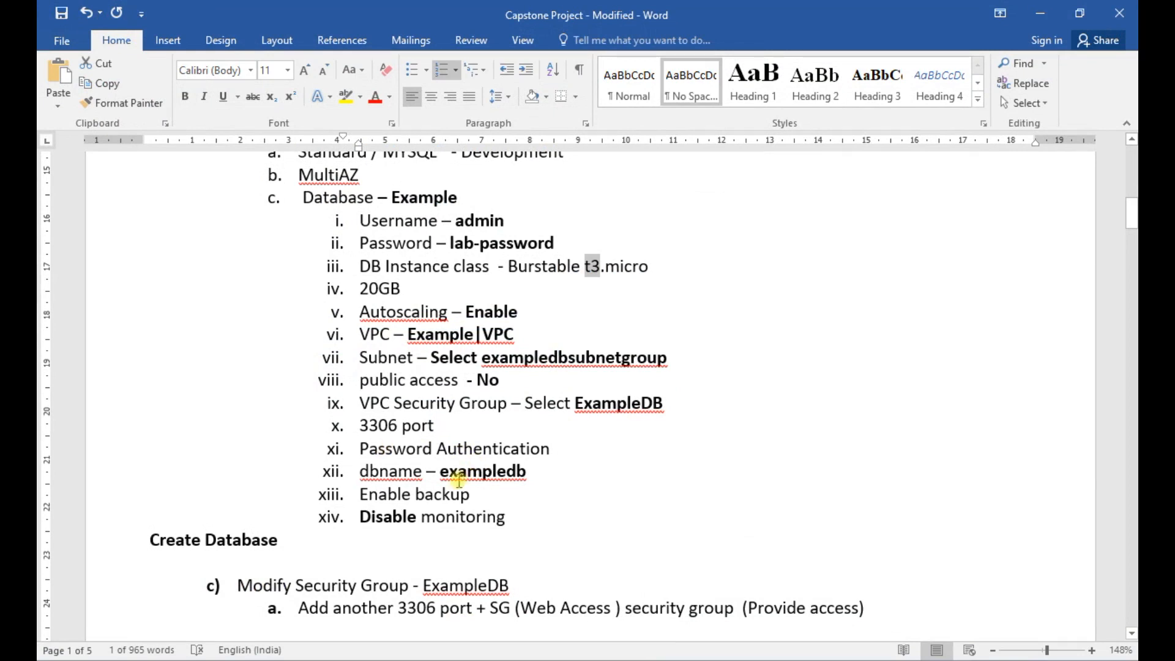
{"action": "triple_click", "coordinate": [500, 473]}
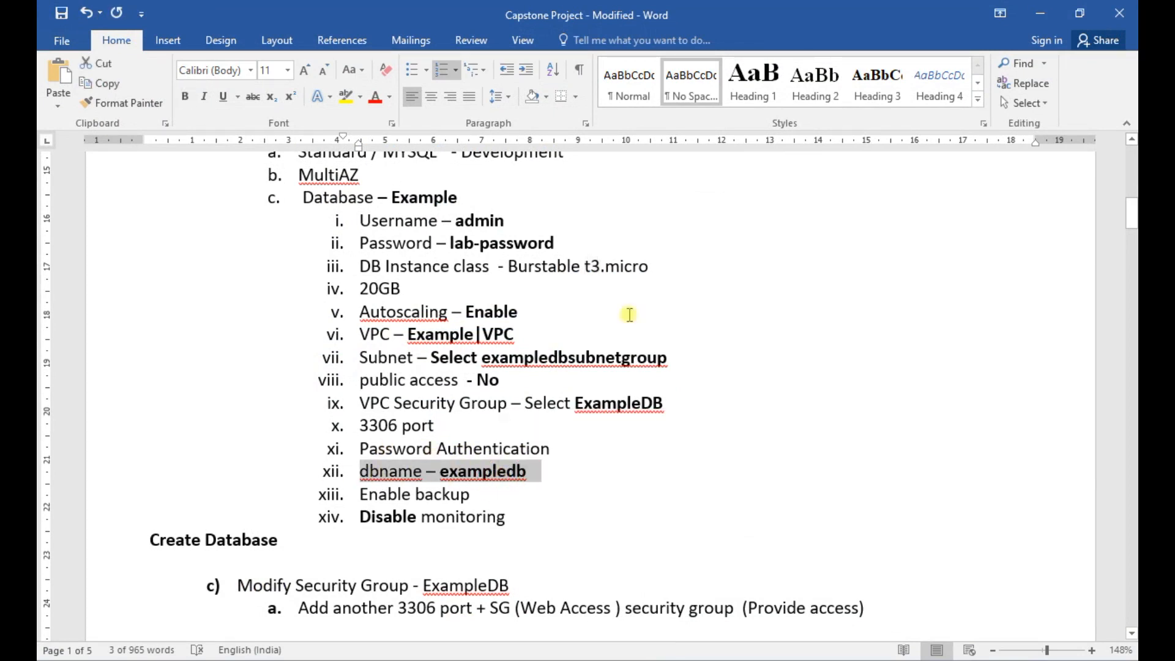
{"action": "key", "text": "alt+Tab"}
{"action": "scroll", "coordinate": [591, 336], "scroll_direction": "down", "scroll_amount": 5}
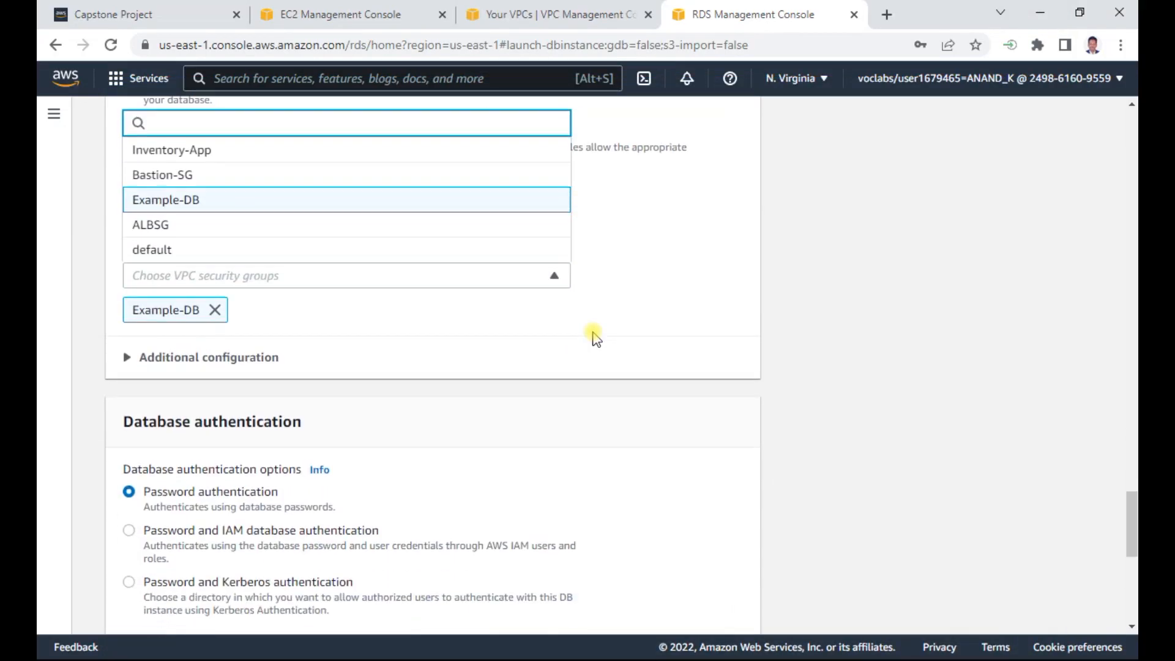
{"action": "scroll", "coordinate": [412, 401], "scroll_direction": "down", "scroll_amount": 1}
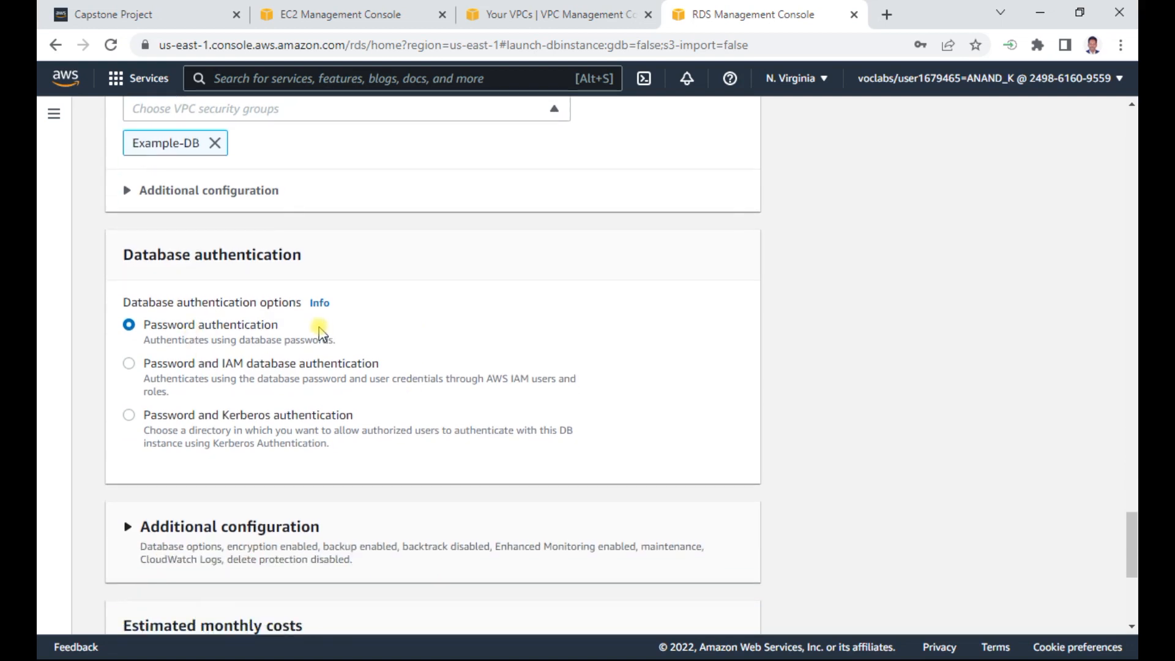
{"action": "scroll", "coordinate": [321, 361], "scroll_direction": "down", "scroll_amount": 1}
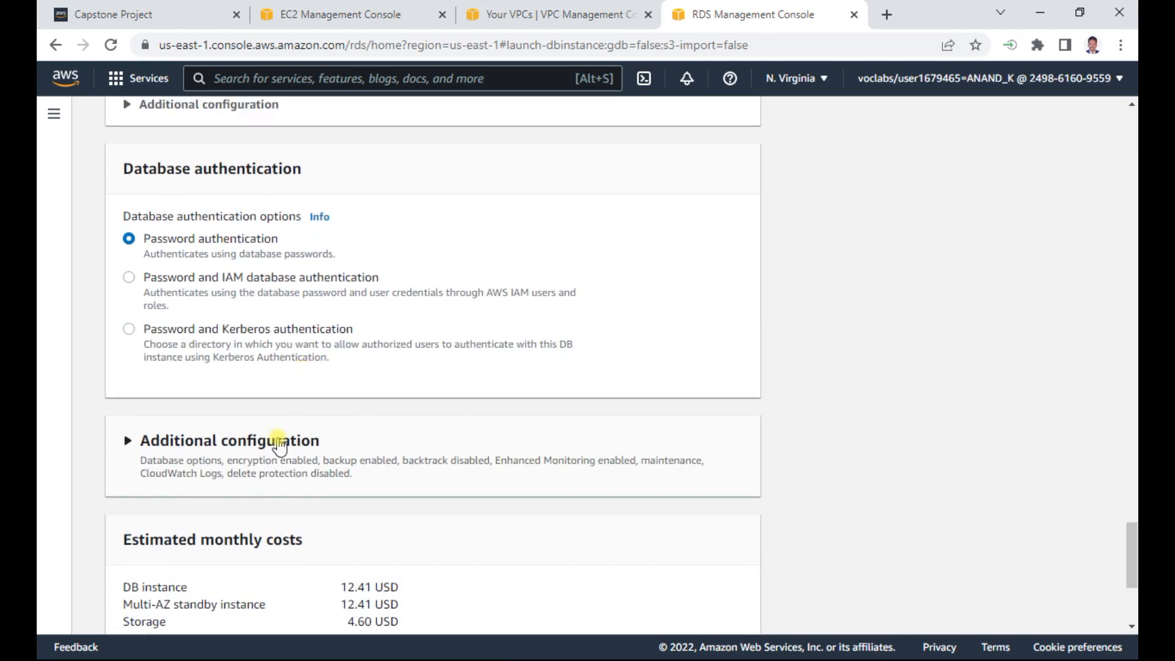
{"action": "left_click", "coordinate": [279, 440]}
{"action": "scroll", "coordinate": [484, 416], "scroll_direction": "down", "scroll_amount": 2}
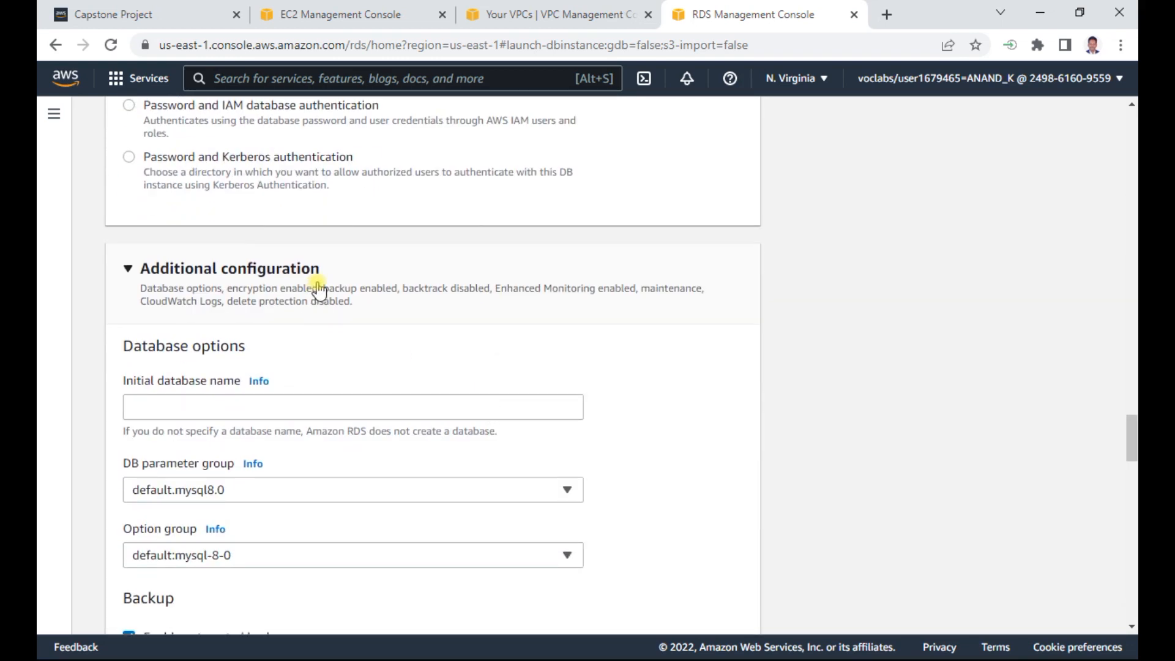
- Expand the additional connectivity configuration beneath the chosen VPC security group
{"action": "scroll", "coordinate": [366, 281], "scroll_direction": "up", "scroll_amount": 2}
{"action": "scroll", "coordinate": [365, 281], "scroll_direction": "up", "scroll_amount": 3}
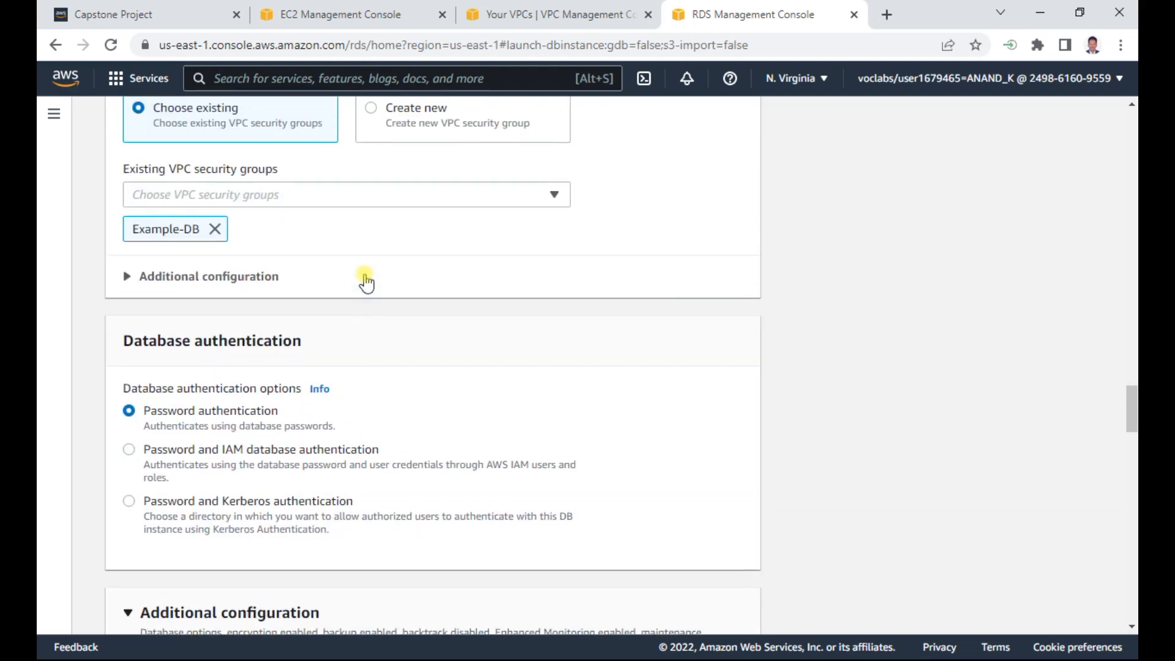
{"action": "left_click", "coordinate": [191, 274]}
- Set the initial database name to exampledb in the database options, checking the dbname entry in the Word document
{"action": "scroll", "coordinate": [196, 359], "scroll_direction": "down", "scroll_amount": 2}
{"action": "scroll", "coordinate": [361, 420], "scroll_direction": "down", "scroll_amount": 2}
{"action": "scroll", "coordinate": [361, 426], "scroll_direction": "down", "scroll_amount": 2}
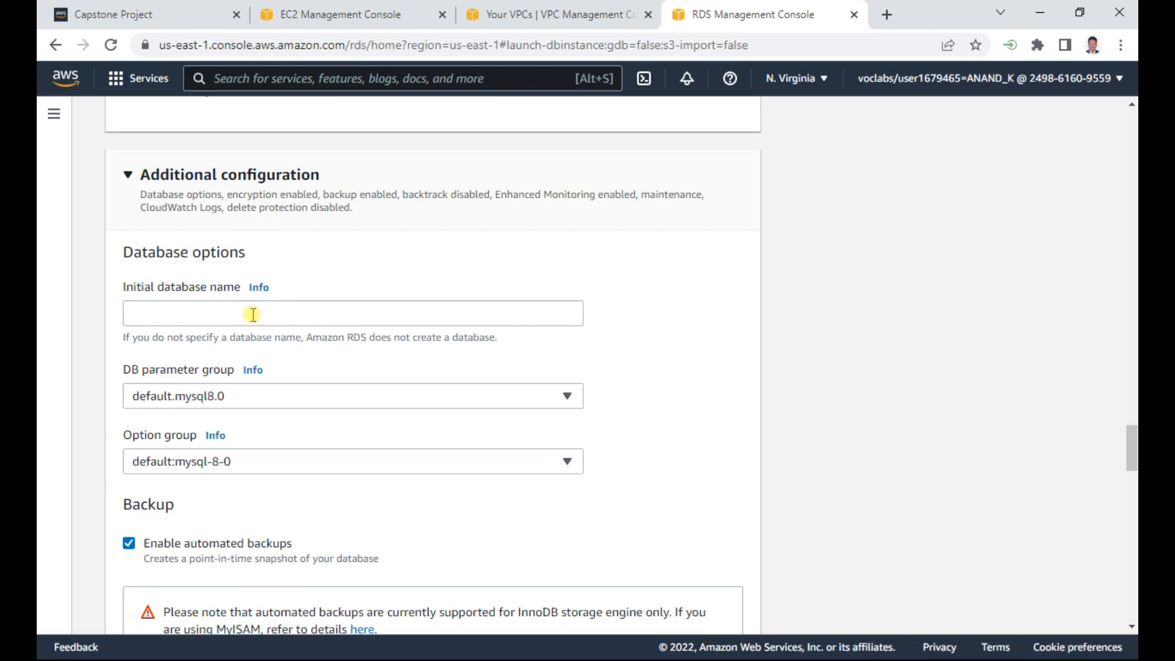
{"action": "left_click", "coordinate": [253, 315]}
{"action": "key", "text": "alt+Tab"}
{"action": "key", "text": "alt+Tab"}
{"action": "key", "text": "alt+Tab"}
{"action": "key", "text": "alt+Tab"}
{"action": "key", "text": "alt+Tab"}
{"action": "key", "text": "alt+Tab"}
{"action": "key", "text": "alt+Tab"}
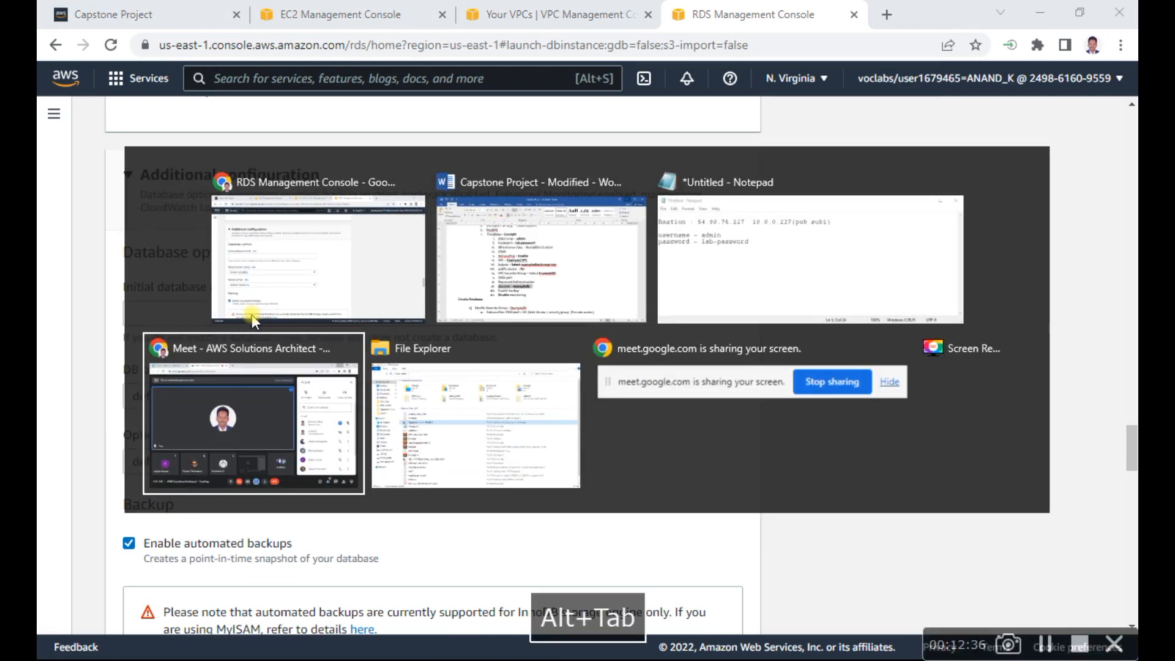
{"action": "key", "text": "alt+Tab"}
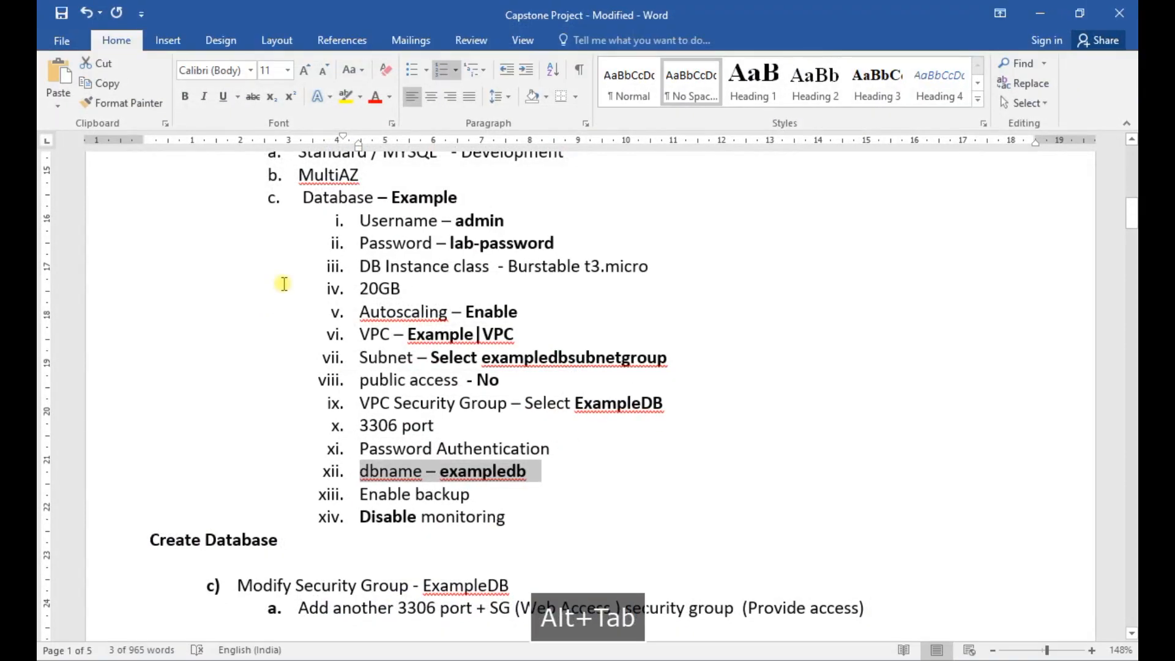
{"action": "scroll", "coordinate": [592, 425], "scroll_direction": "down", "scroll_amount": 2}
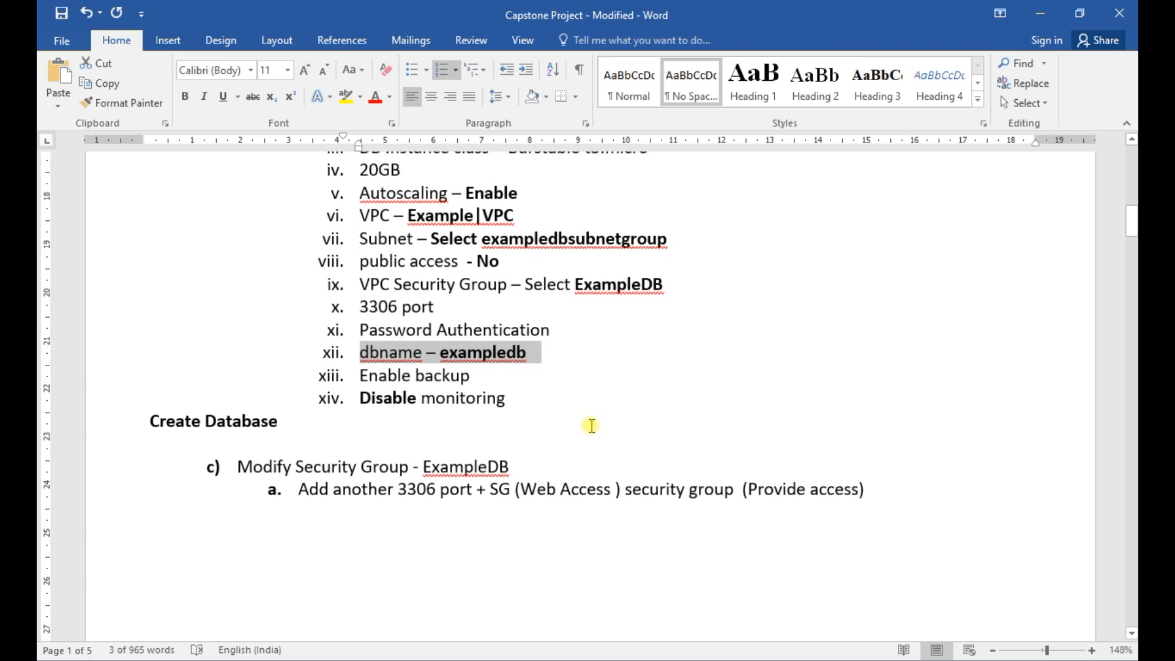
{"action": "double_click", "coordinate": [484, 353]}
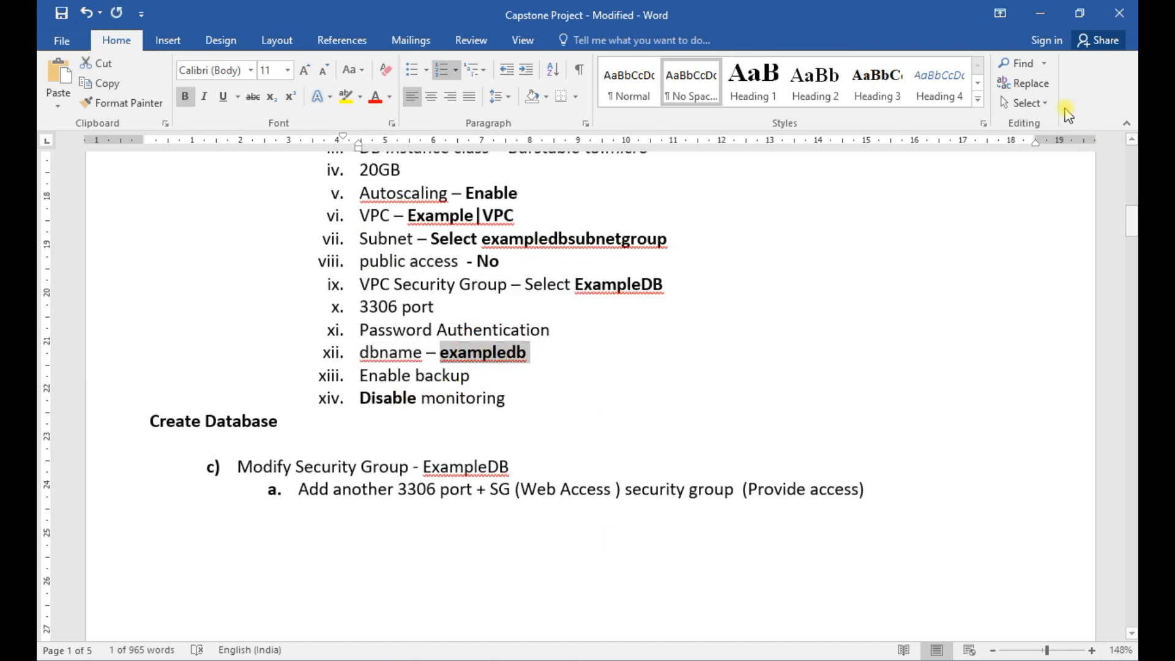
{"action": "left_click", "coordinate": [1038, 12]}
{"action": "type", "text": "e"}
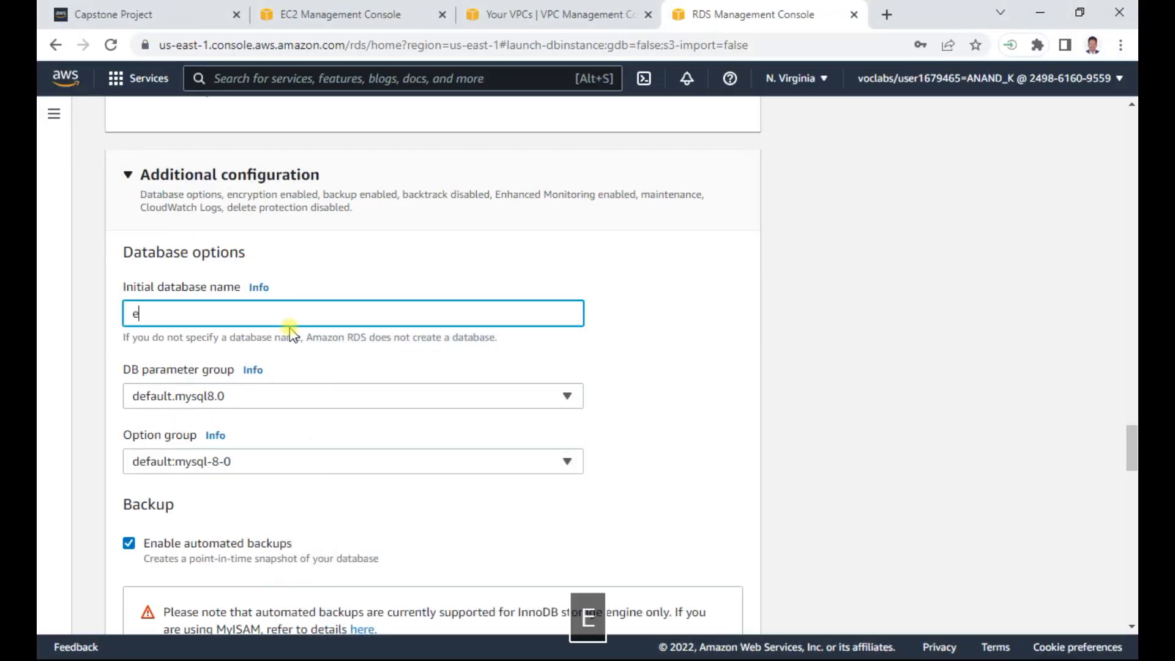
{"action": "type", "text": "xampledb"}
- Record the line "Dbname : exampledb" below the credentials in the Notepad notes and return to the RDS console
{"action": "key", "text": "alt+Tab"}
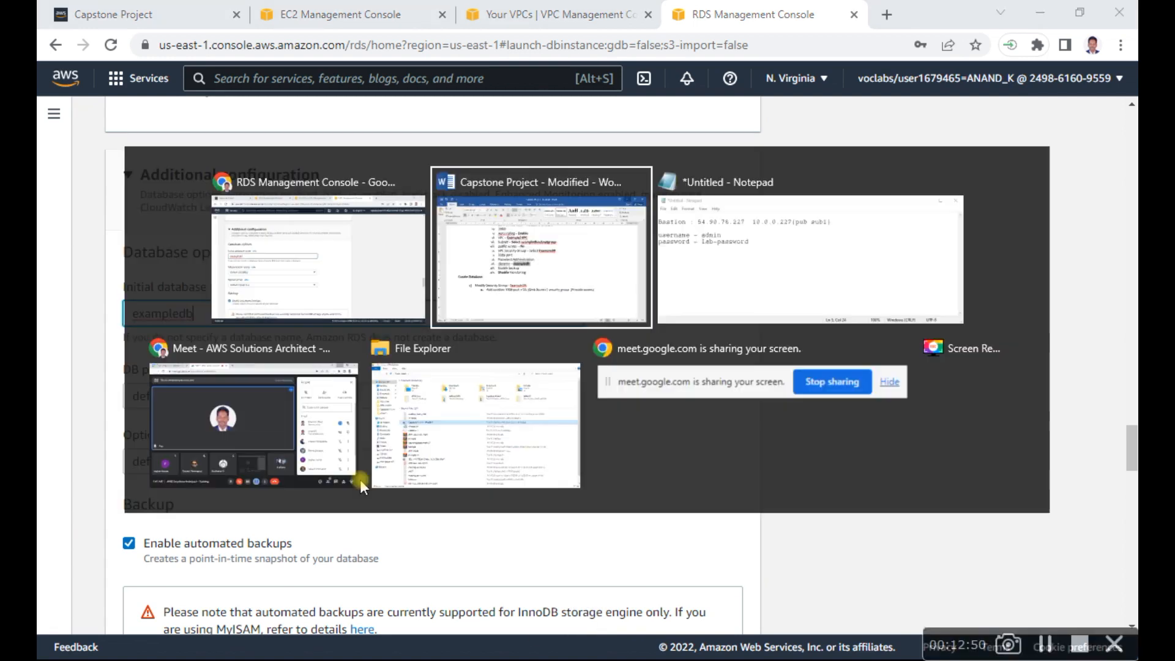
{"action": "key", "text": "alt+Tab"}
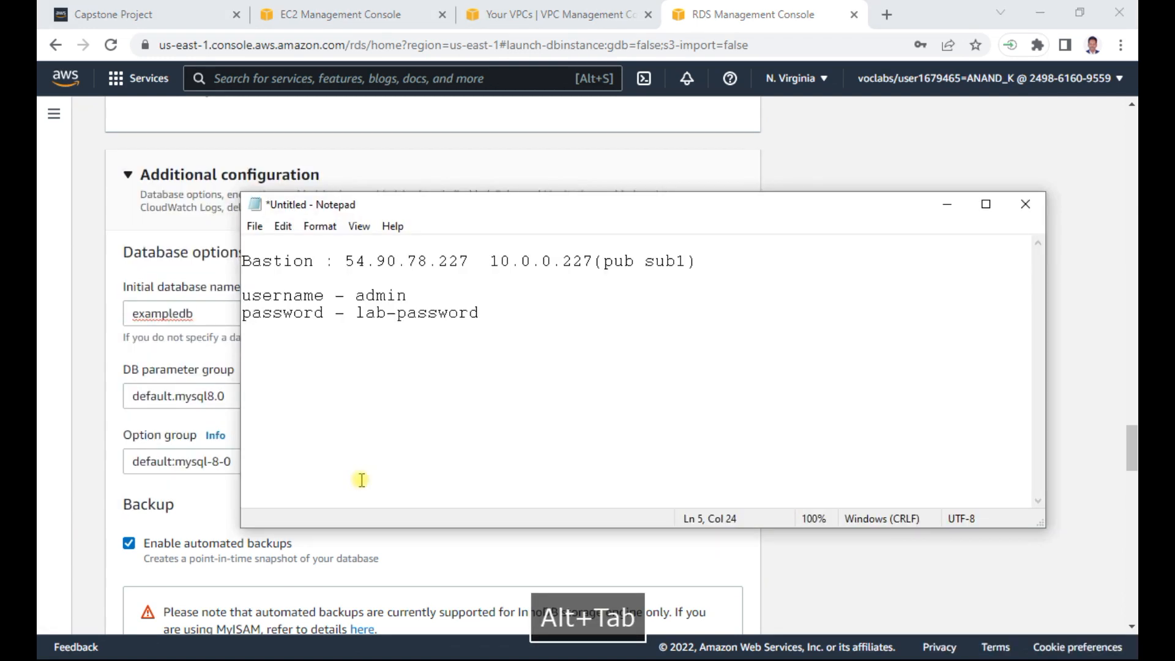
{"action": "key", "text": "Return"}
{"action": "type", "text": "Db"}
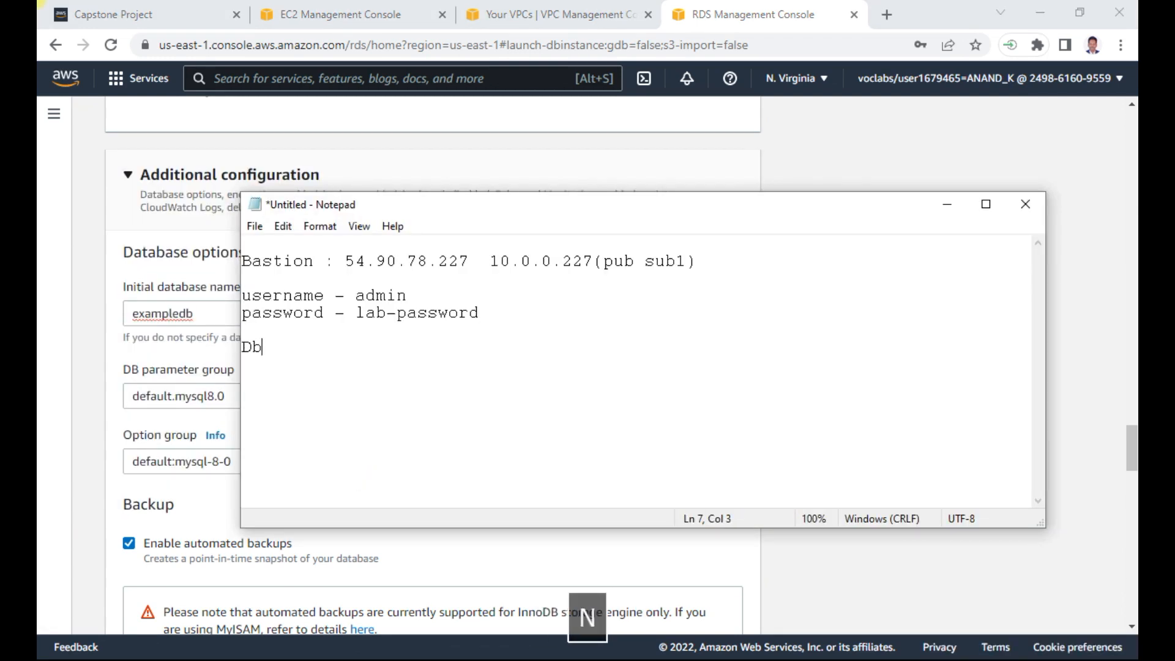
{"action": "type", "text": "name : ex"}
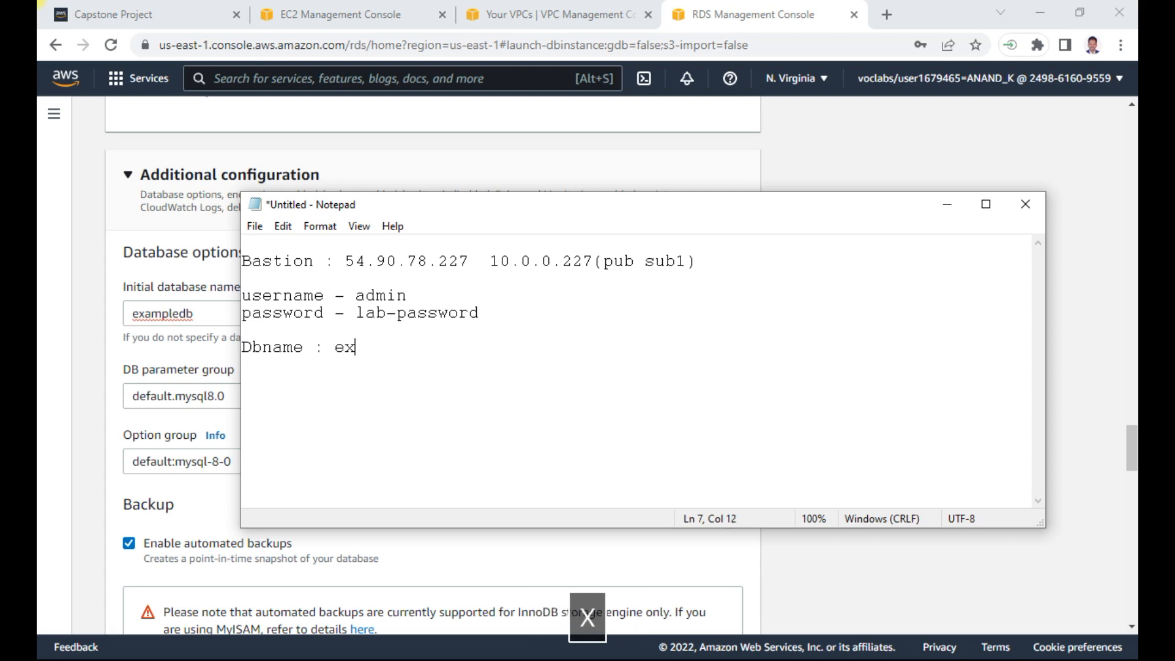
{"action": "type", "text": "ampledb"}
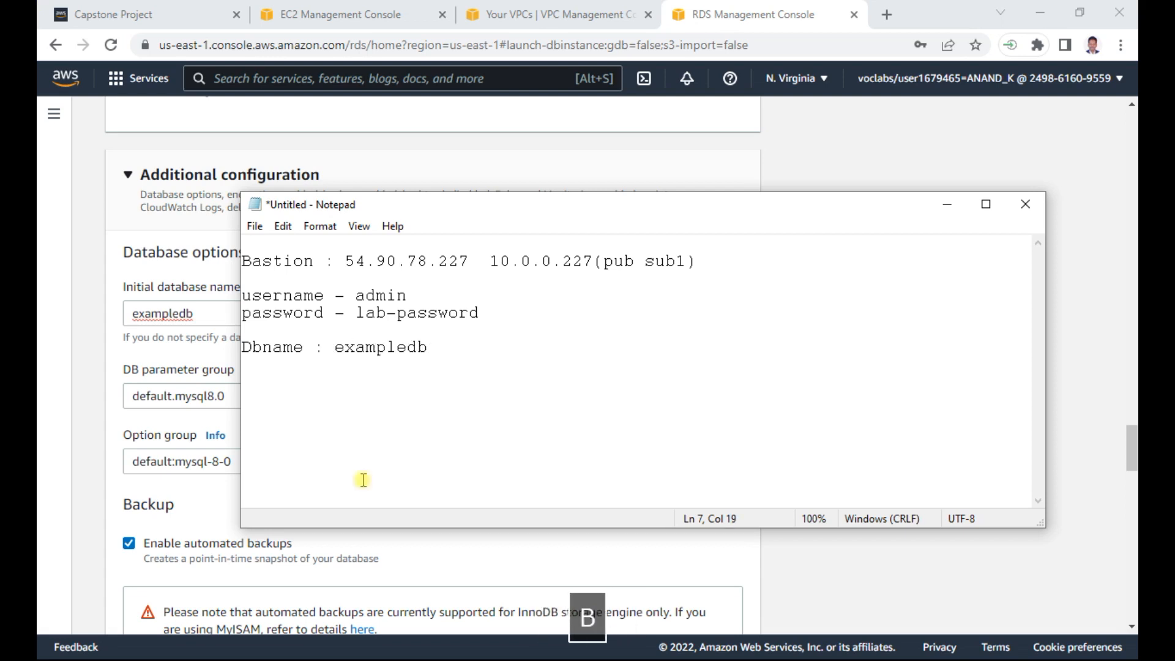
{"action": "left_click", "coordinate": [1083, 388]}
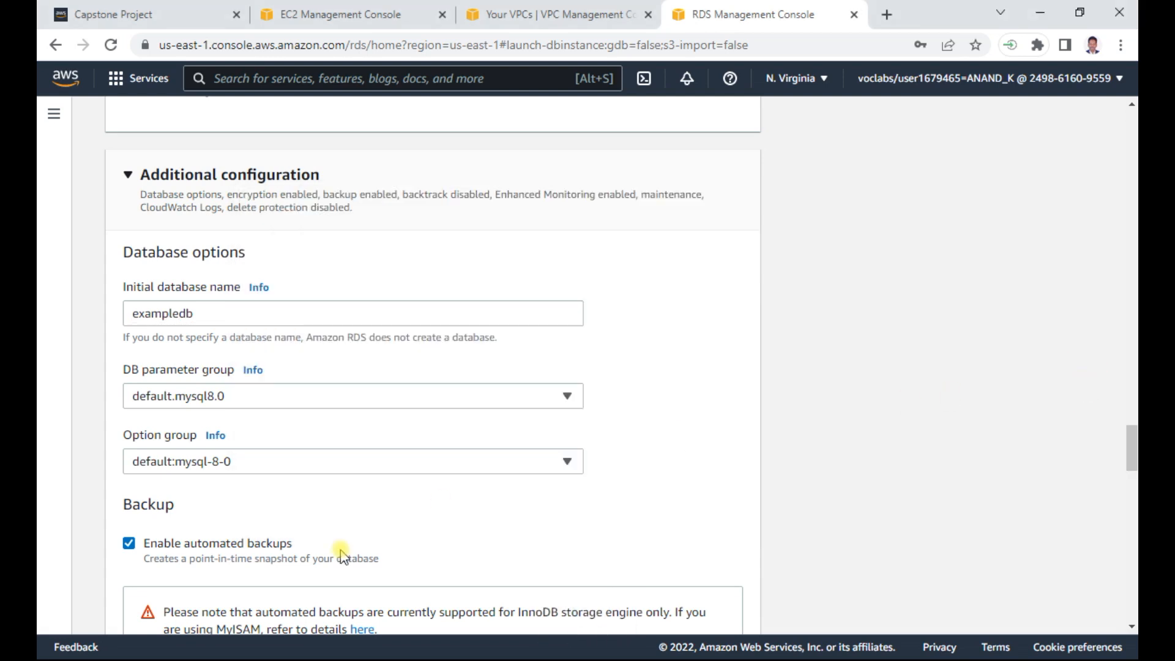
- Turn off Enhanced monitoring in the database's additional configuration, leaving automated backups enabled
{"action": "scroll", "coordinate": [395, 518], "scroll_direction": "down", "scroll_amount": 3}
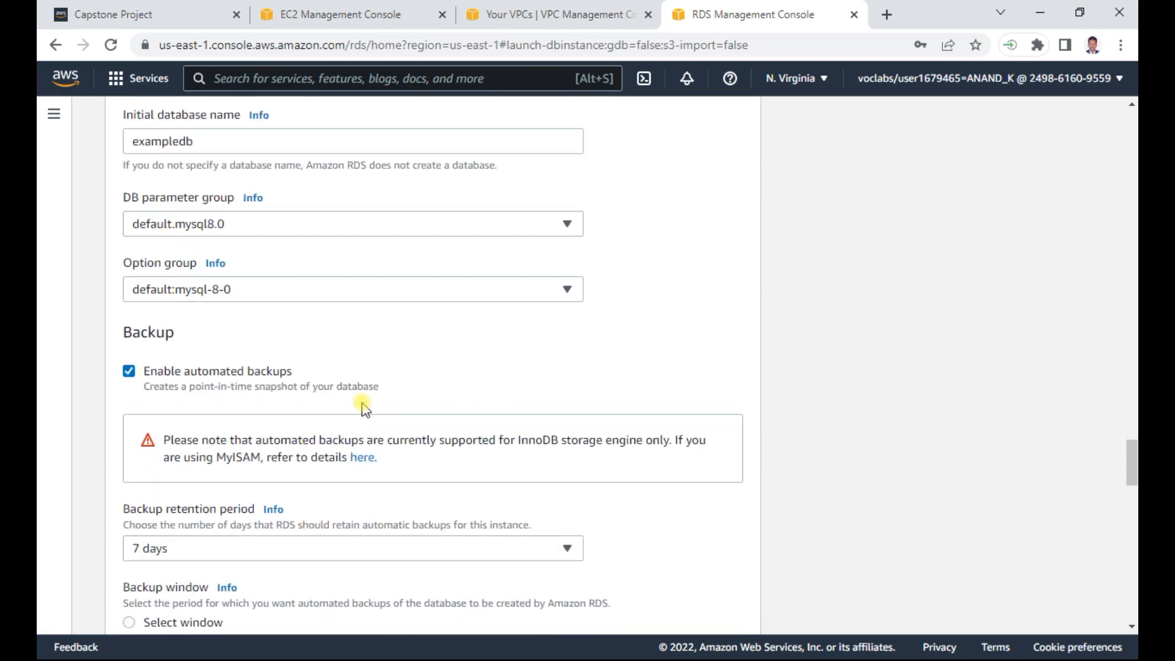
{"action": "scroll", "coordinate": [365, 404], "scroll_direction": "down", "scroll_amount": 3}
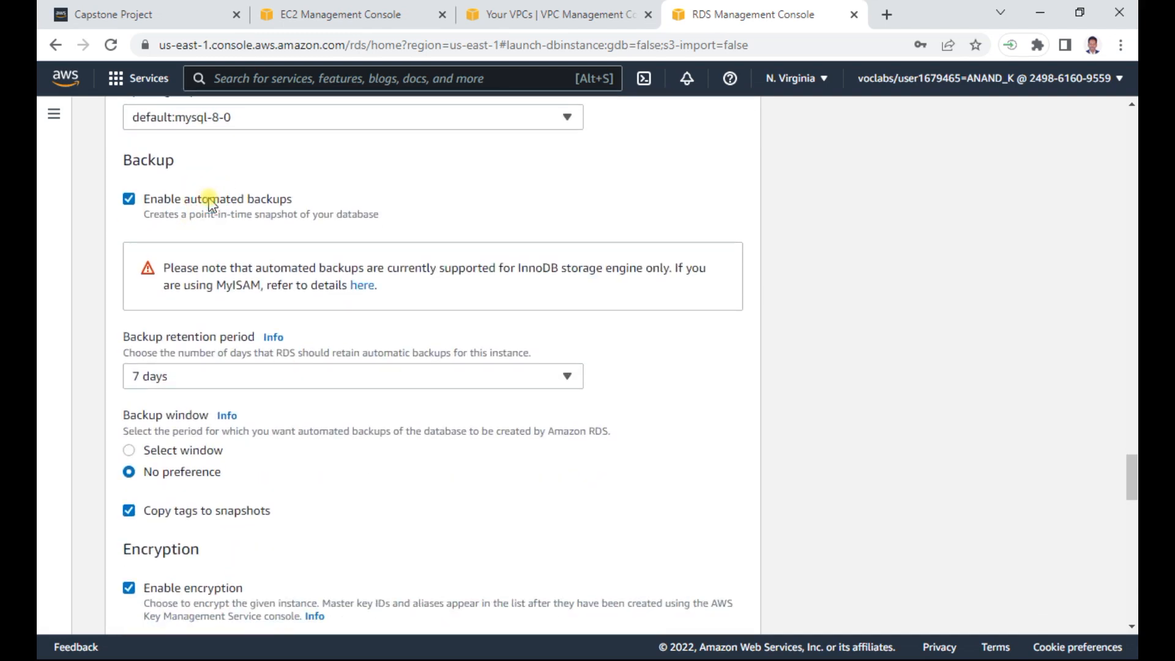
{"action": "left_click", "coordinate": [164, 215]}
{"action": "scroll", "coordinate": [828, 383], "scroll_direction": "down", "scroll_amount": 3}
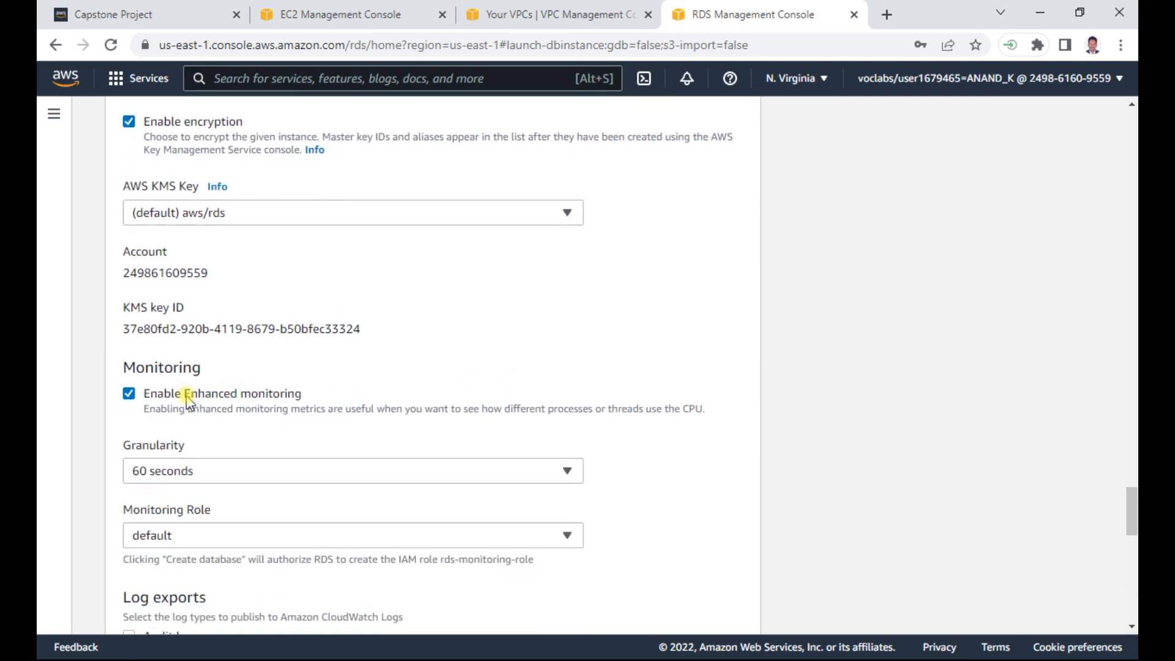
{"action": "left_click", "coordinate": [190, 399]}
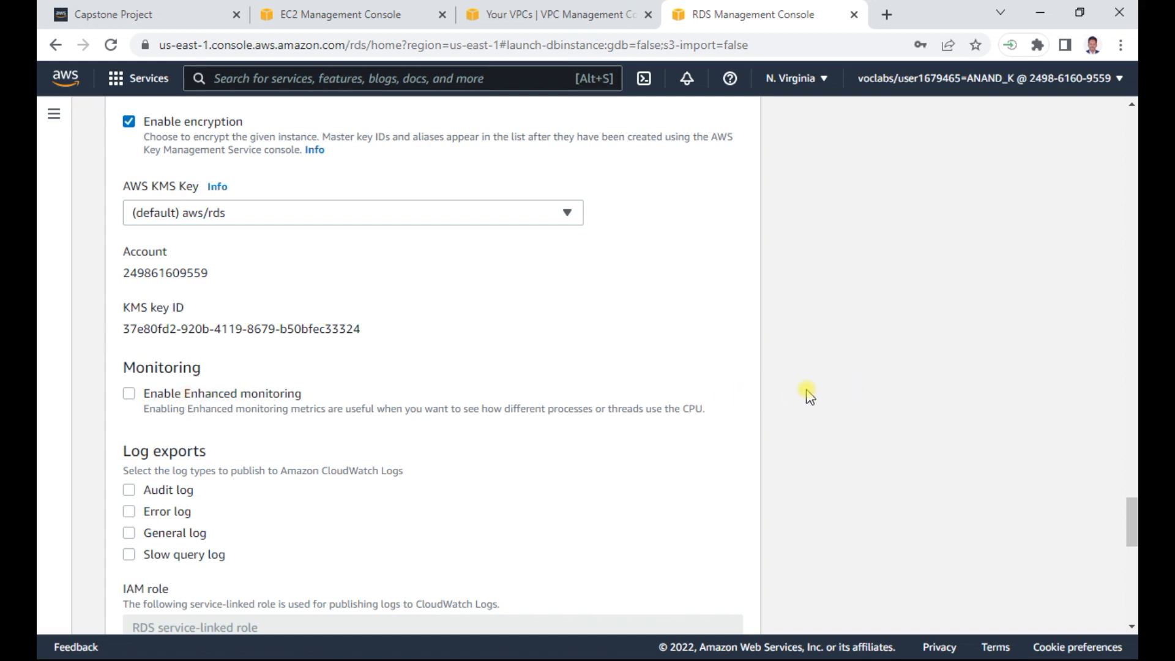
- Review the log export, maintenance, deletion protection and estimated cost sections, and submit the creation of the database
{"action": "scroll", "coordinate": [809, 395], "scroll_direction": "down", "scroll_amount": 4}
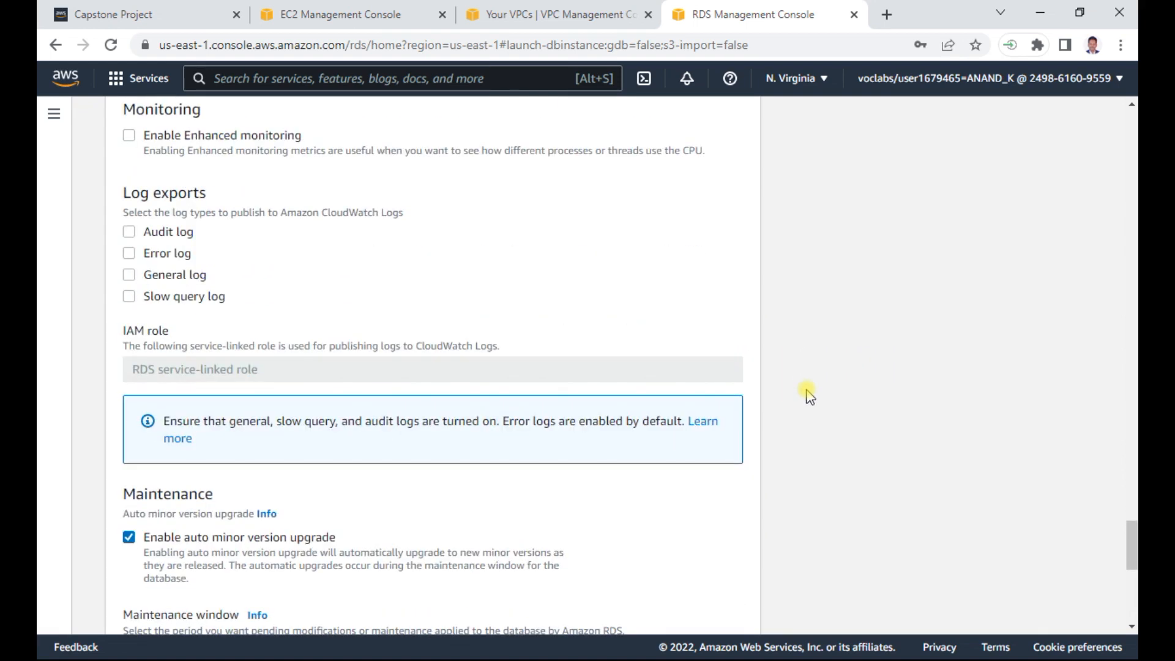
{"action": "scroll", "coordinate": [809, 396], "scroll_direction": "down", "scroll_amount": 3}
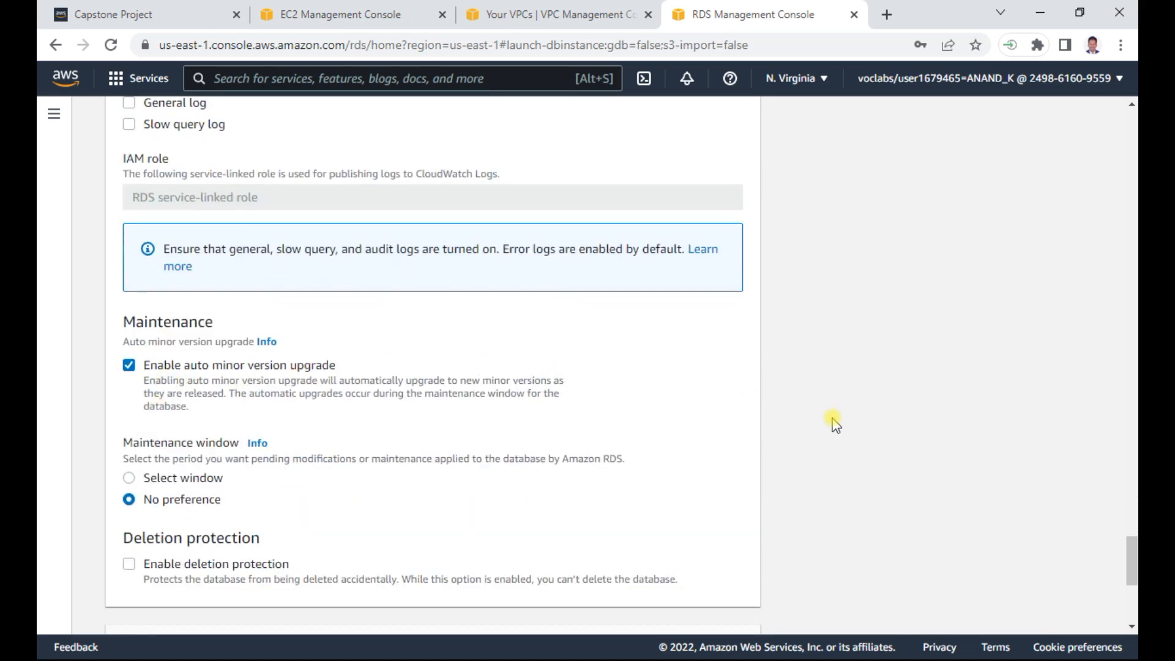
{"action": "scroll", "coordinate": [841, 423], "scroll_direction": "down", "scroll_amount": 3}
{"action": "scroll", "coordinate": [841, 422], "scroll_direction": "down", "scroll_amount": 2}
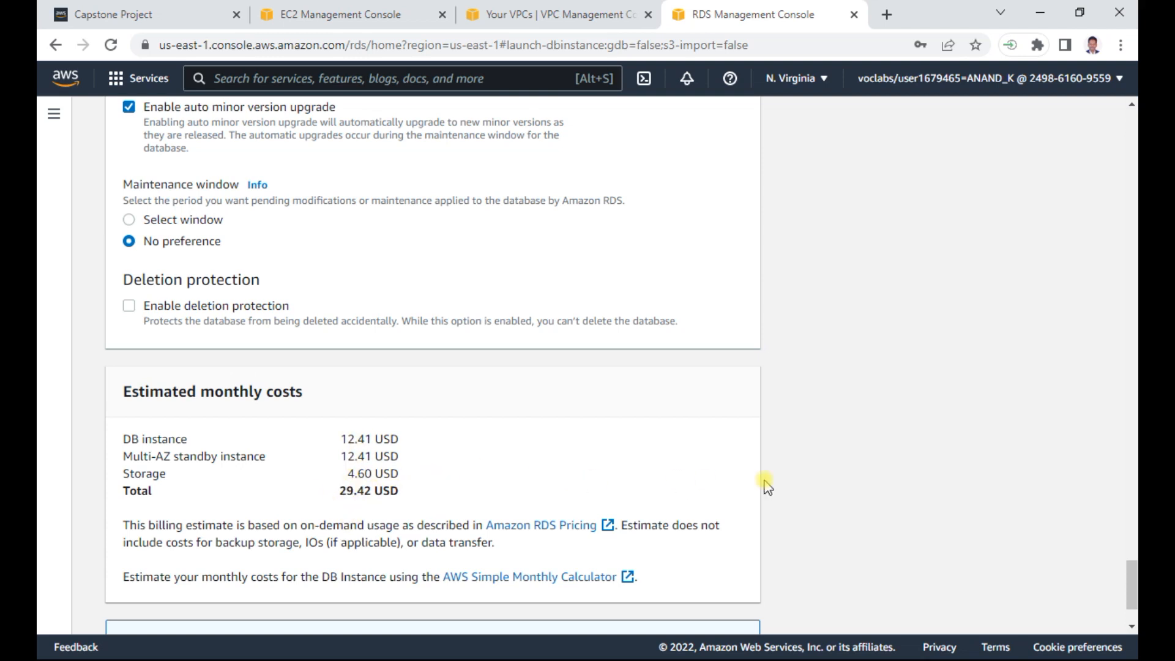
{"action": "scroll", "coordinate": [817, 457], "scroll_direction": "down", "scroll_amount": 2}
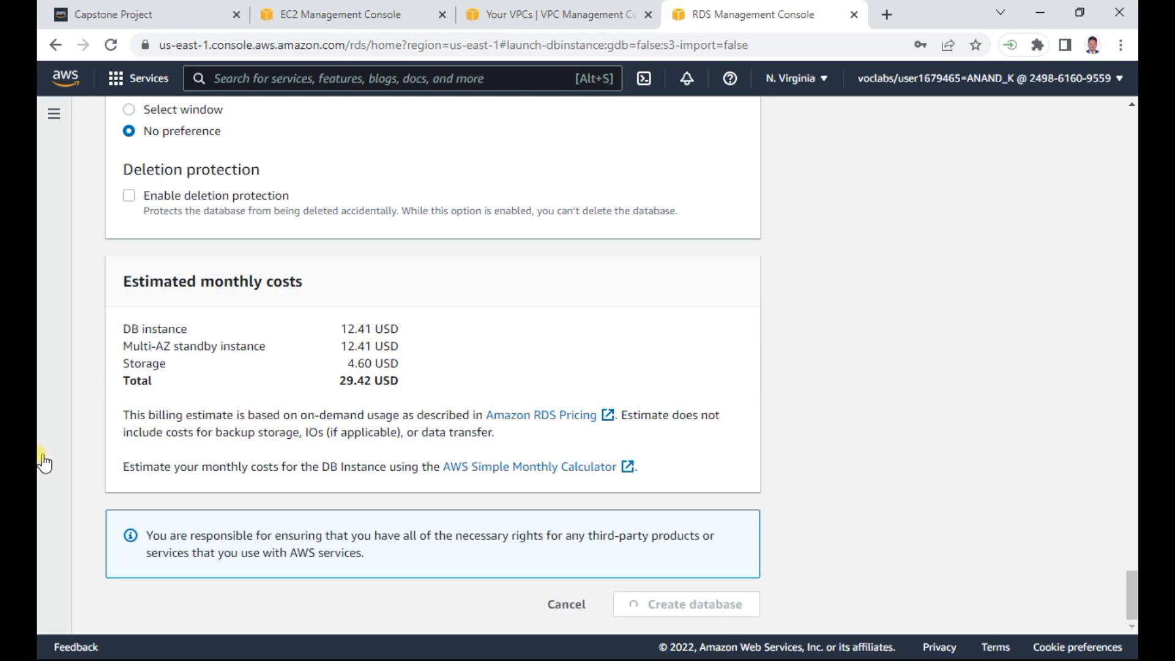
- Review the Create RDS settings and the following security group instruction in the Word document
{"action": "key", "text": "alt+Tab"}
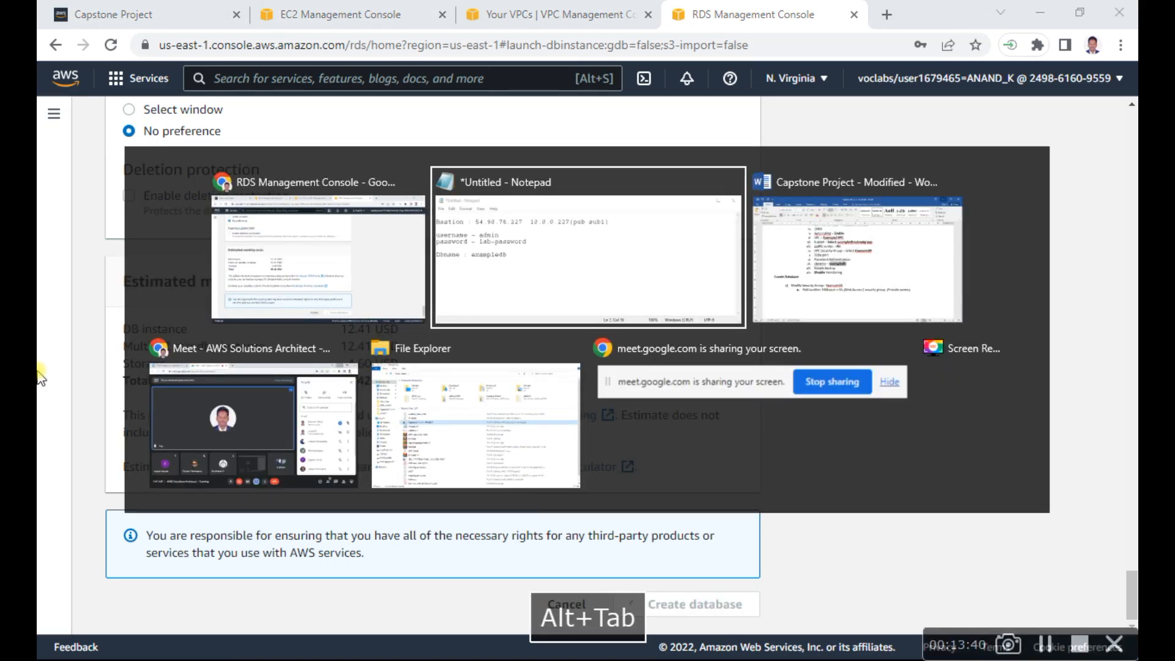
{"action": "key", "text": "alt+Tab"}
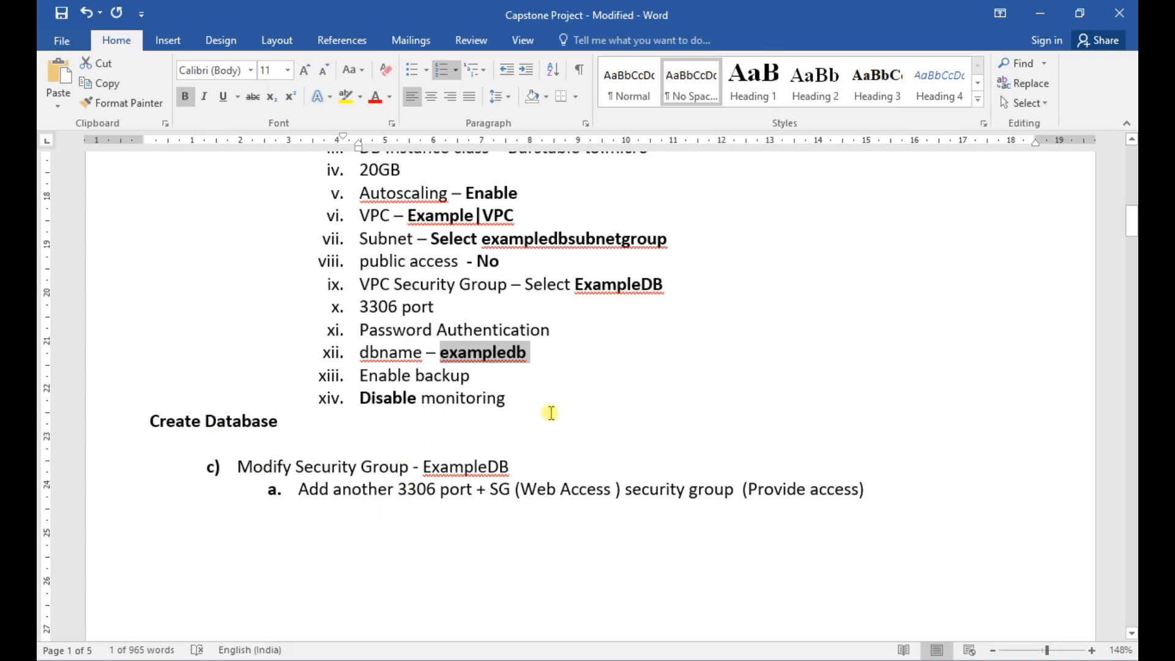
{"action": "scroll", "coordinate": [865, 207], "scroll_direction": "up", "scroll_amount": 10}
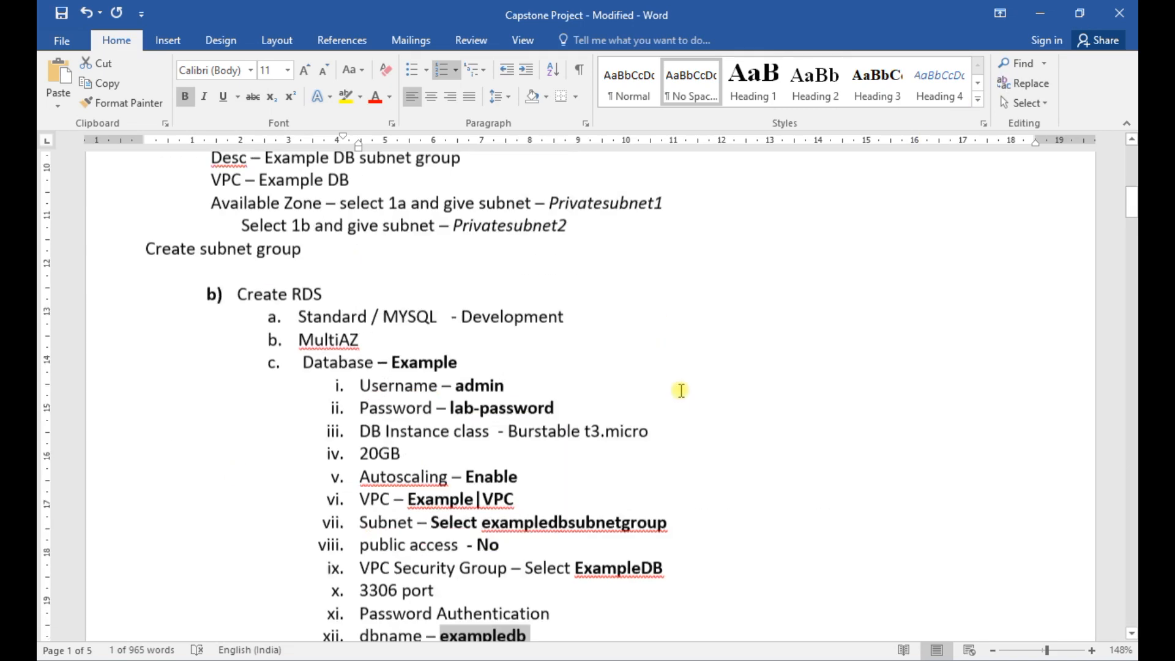
{"action": "scroll", "coordinate": [681, 390], "scroll_direction": "down", "scroll_amount": 8}
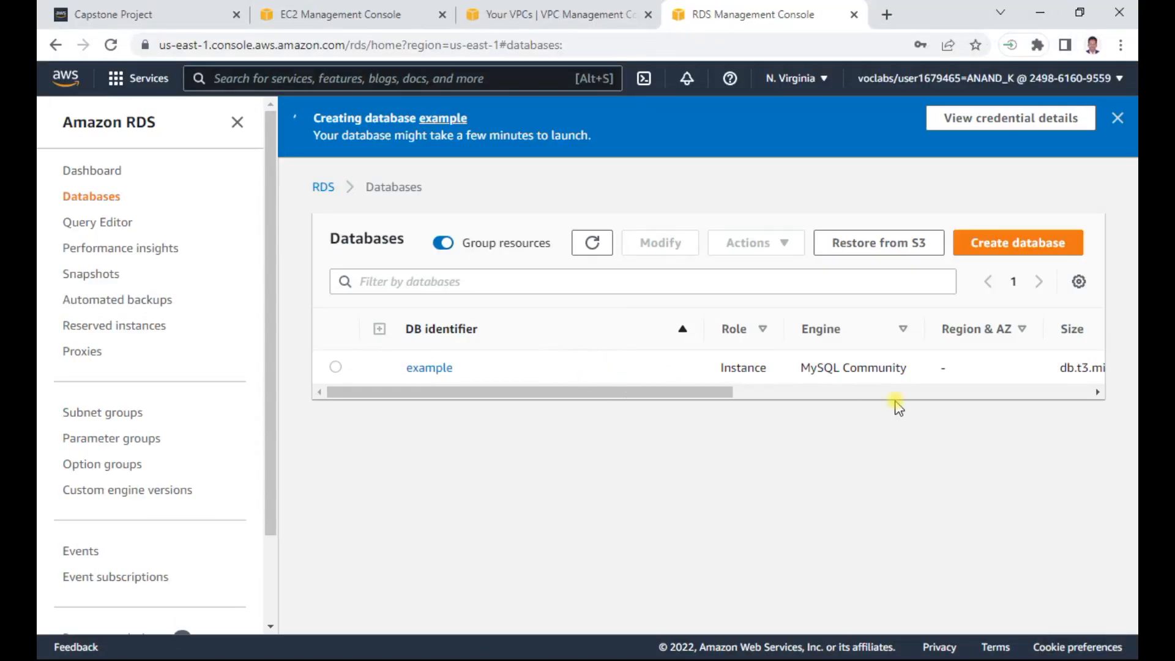
- Examine the example database's status in the databases list and its connectivity and security details, returning to the list
{"action": "left_click_drag", "start_coordinate": [734, 397], "coordinate": [569, 398]}
{"action": "left_click", "coordinate": [336, 369]}
{"action": "left_click_drag", "start_coordinate": [716, 396], "coordinate": [896, 401]}
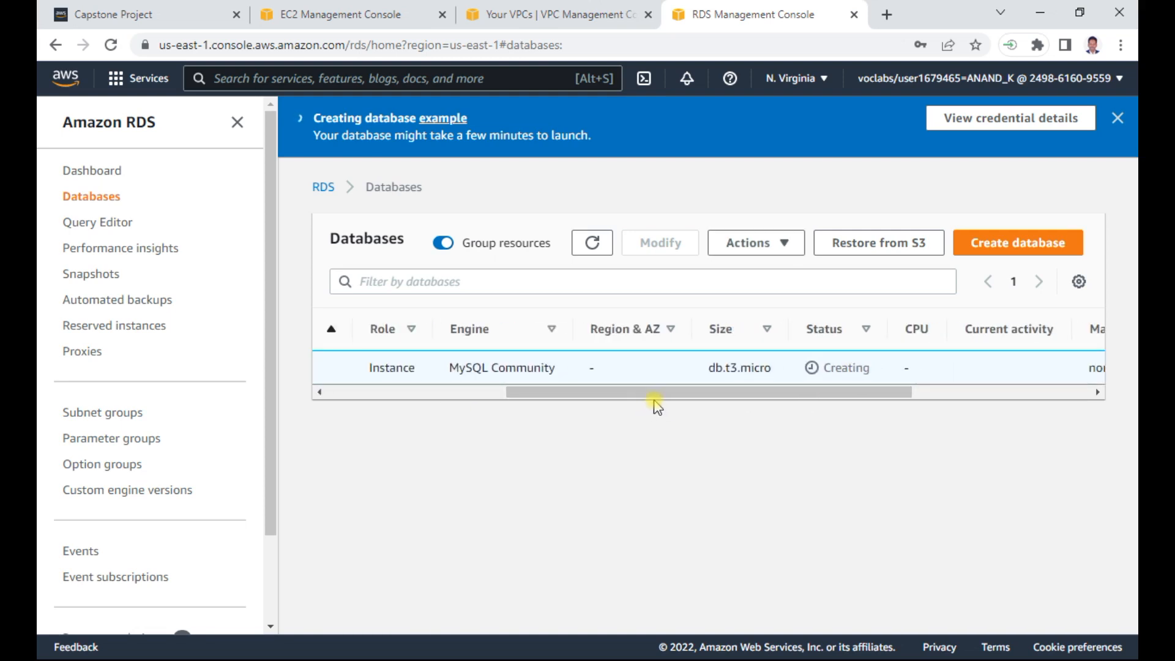
{"action": "left_click_drag", "start_coordinate": [577, 394], "coordinate": [333, 385]}
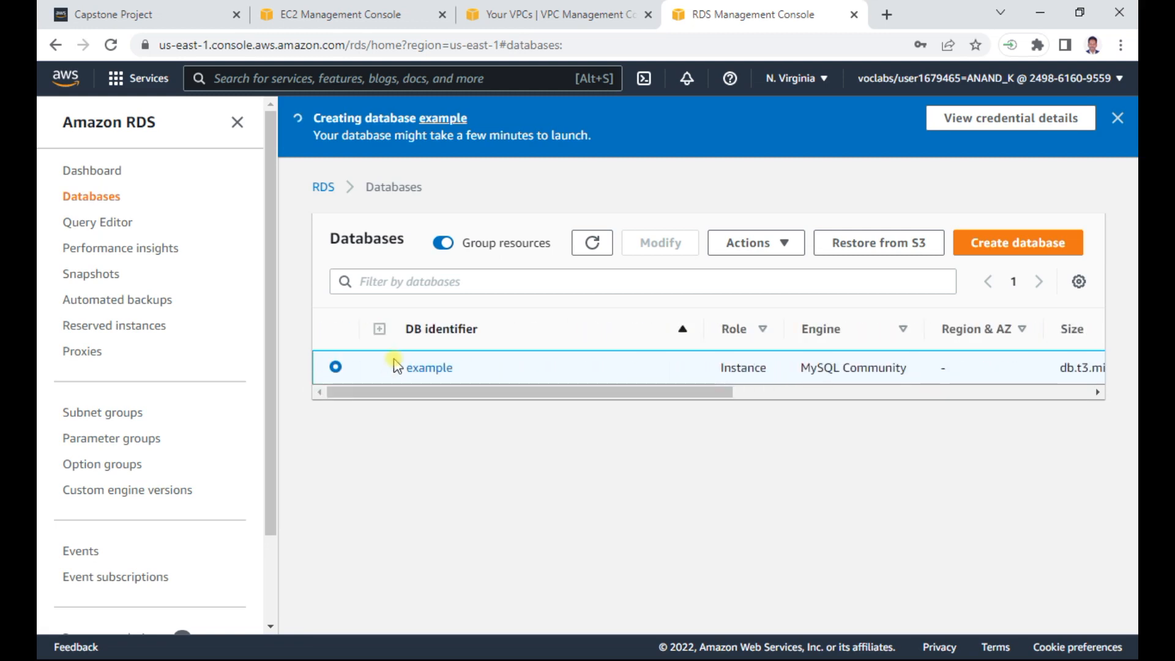
{"action": "left_click", "coordinate": [431, 368]}
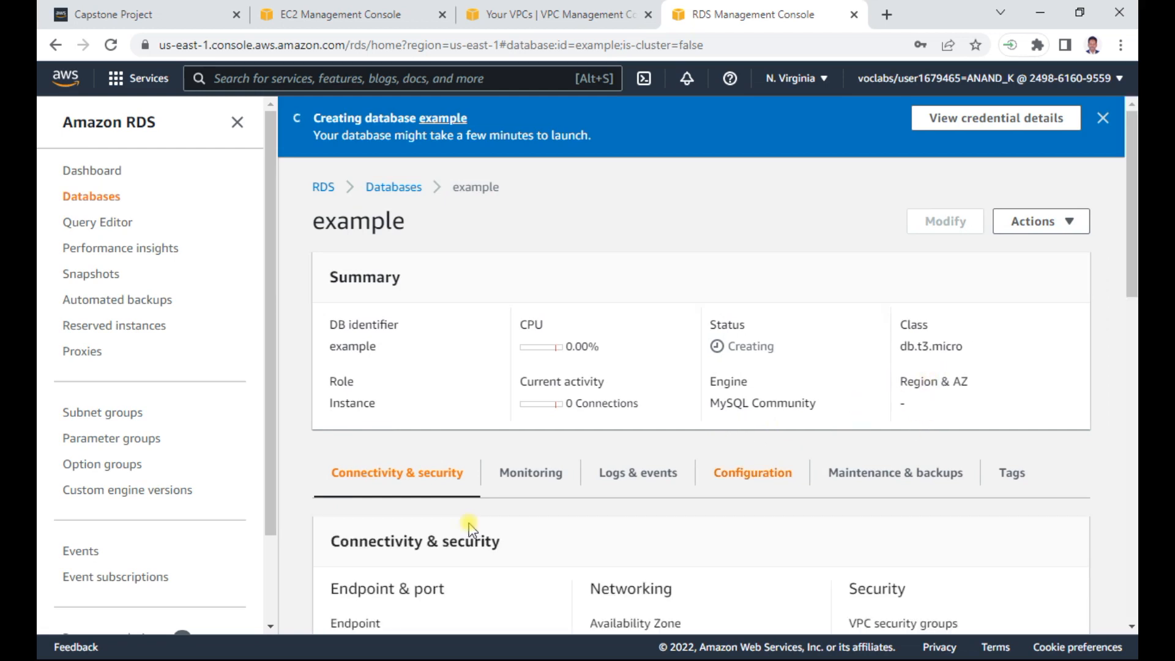
{"action": "scroll", "coordinate": [404, 587], "scroll_direction": "down", "scroll_amount": 2}
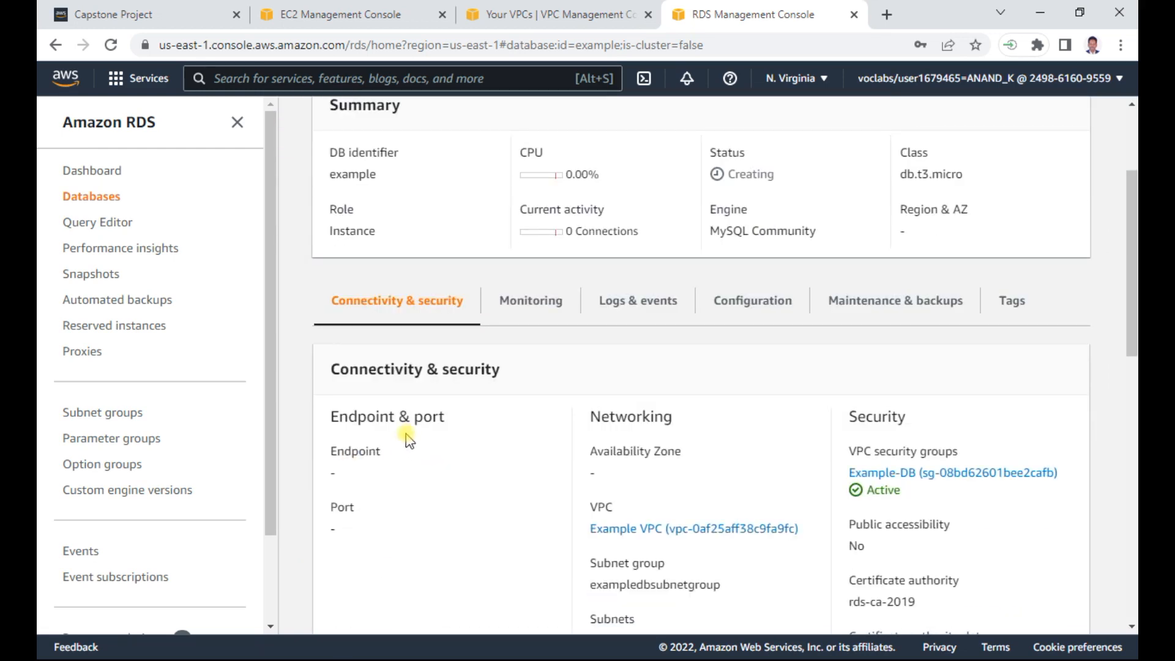
{"action": "scroll", "coordinate": [391, 306], "scroll_direction": "up", "scroll_amount": 2}
{"action": "left_click", "coordinate": [401, 189]}
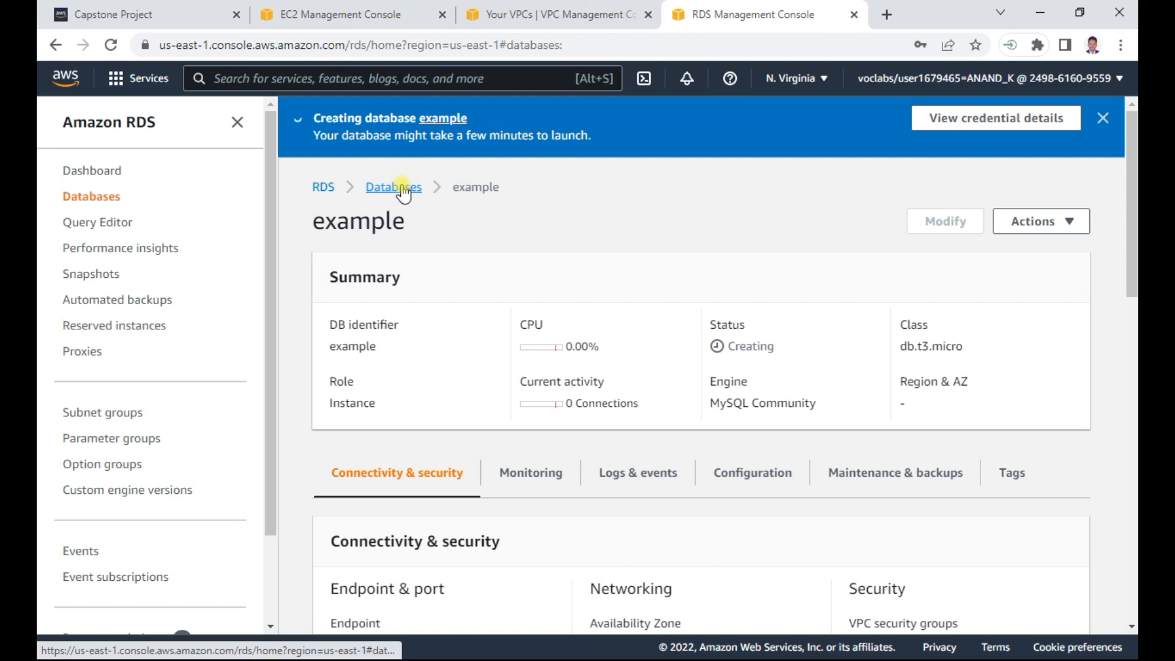
{"action": "left_click_drag", "start_coordinate": [722, 395], "coordinate": [504, 385]}
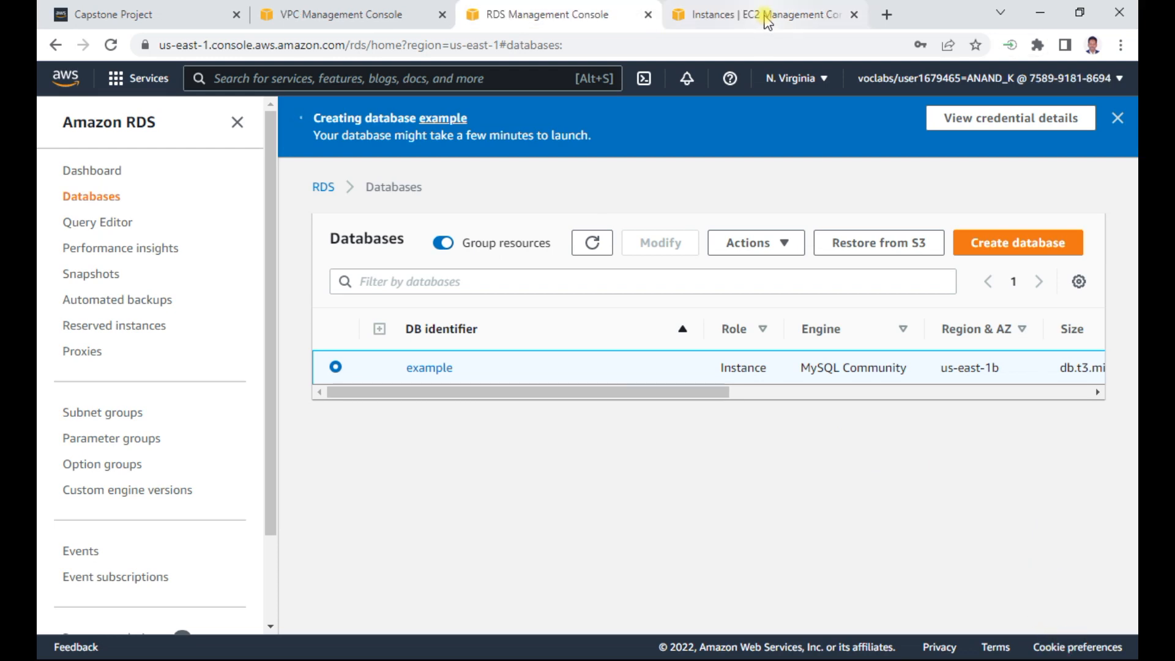
- Search the AWS services for cloud9 from the EC2 instances page and open Cloud9
{"action": "left_click", "coordinate": [766, 15]}
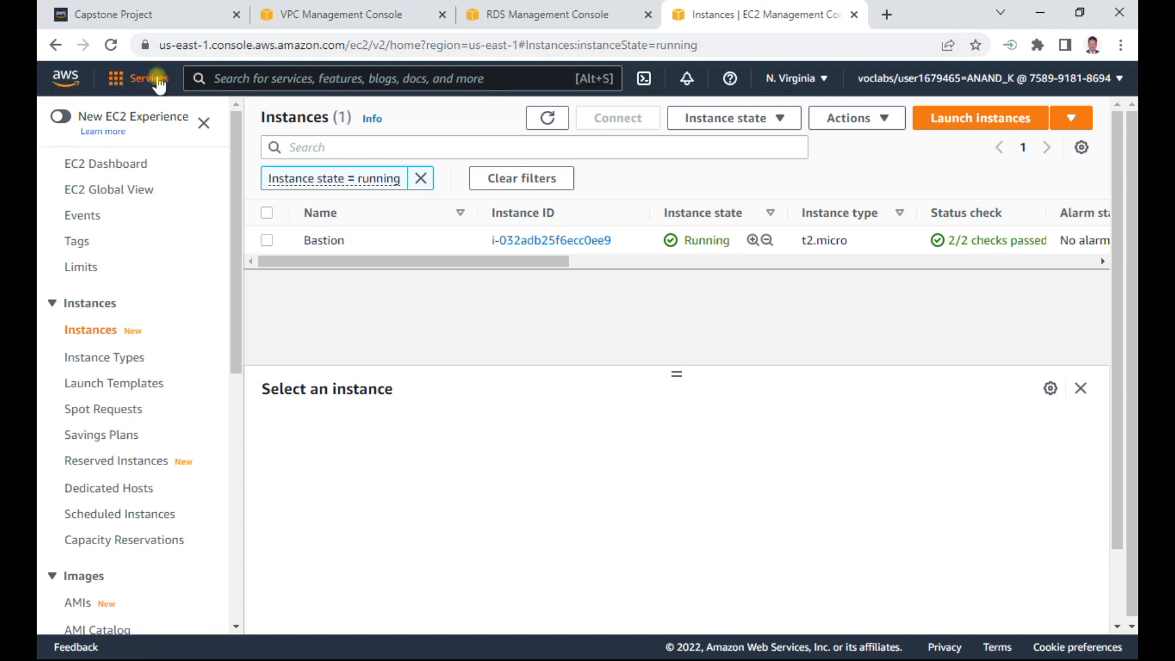
{"action": "left_click", "coordinate": [239, 80]}
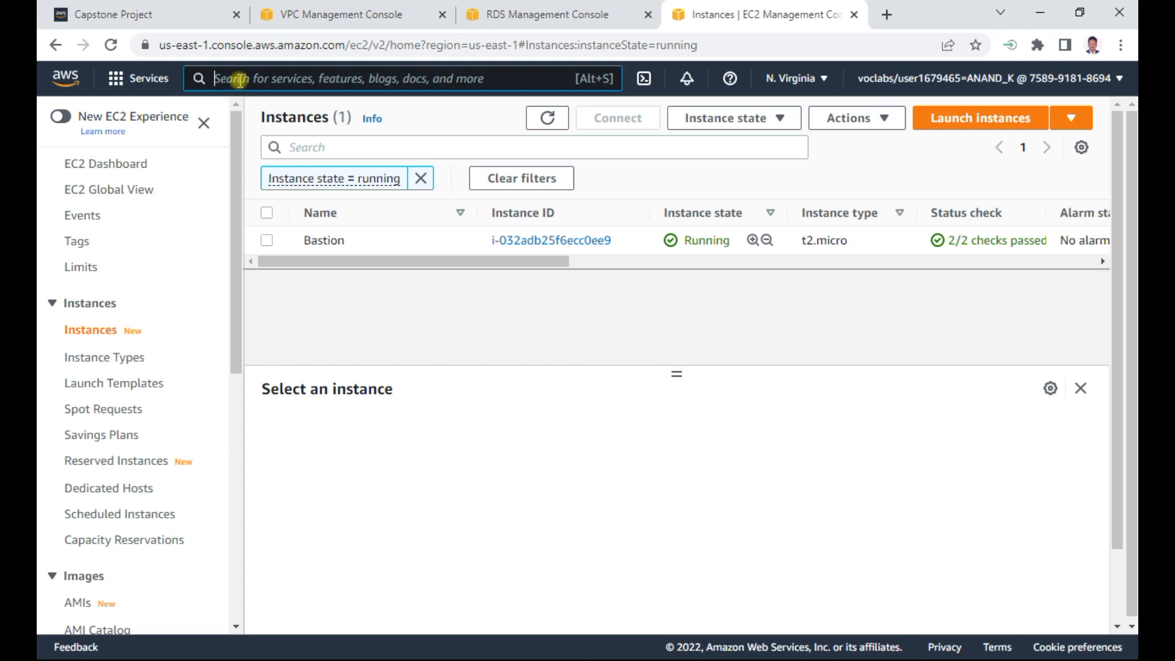
{"action": "type", "text": "cloud9"}
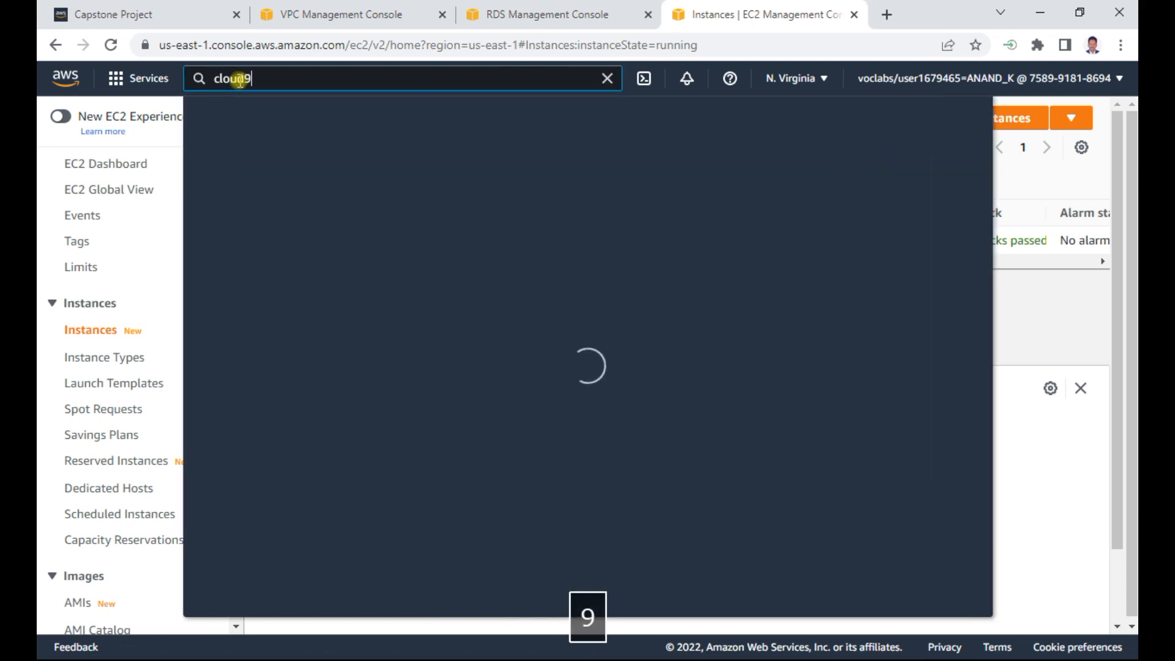
{"action": "left_click", "coordinate": [465, 212]}
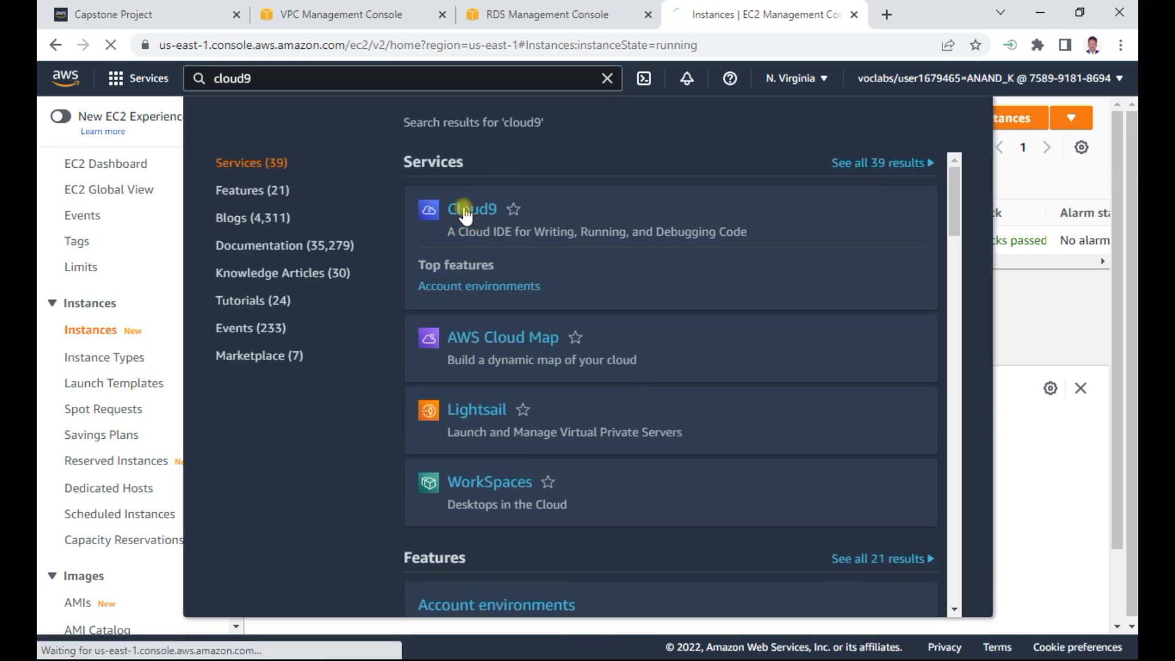
- Copy the environment name Project IDE from the Cloud9 step in the Capstone Project (1) Word document and return to the browser
{"action": "key", "text": "alt+Tab"}
{"action": "key", "text": "alt+Tab"}
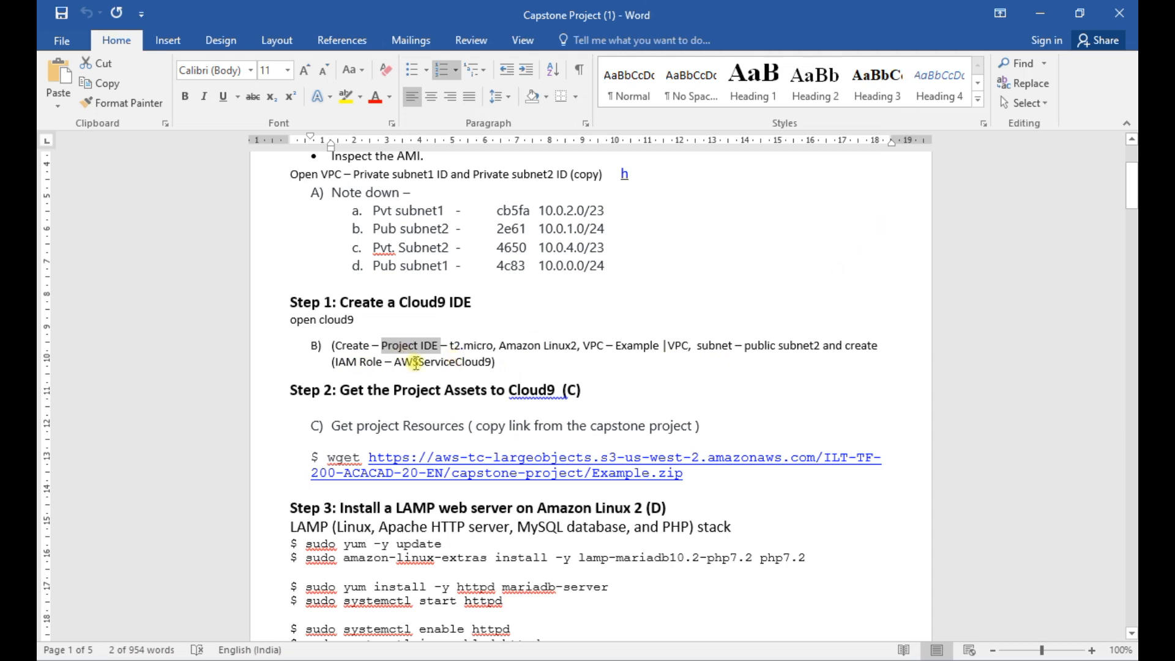
{"action": "key", "text": "alt+Tab"}
{"action": "key", "text": "alt+Tab"}
{"action": "key", "text": "alt+Tab"}
{"action": "key", "text": "alt+Tab"}
{"action": "key", "text": "alt+Tab"}
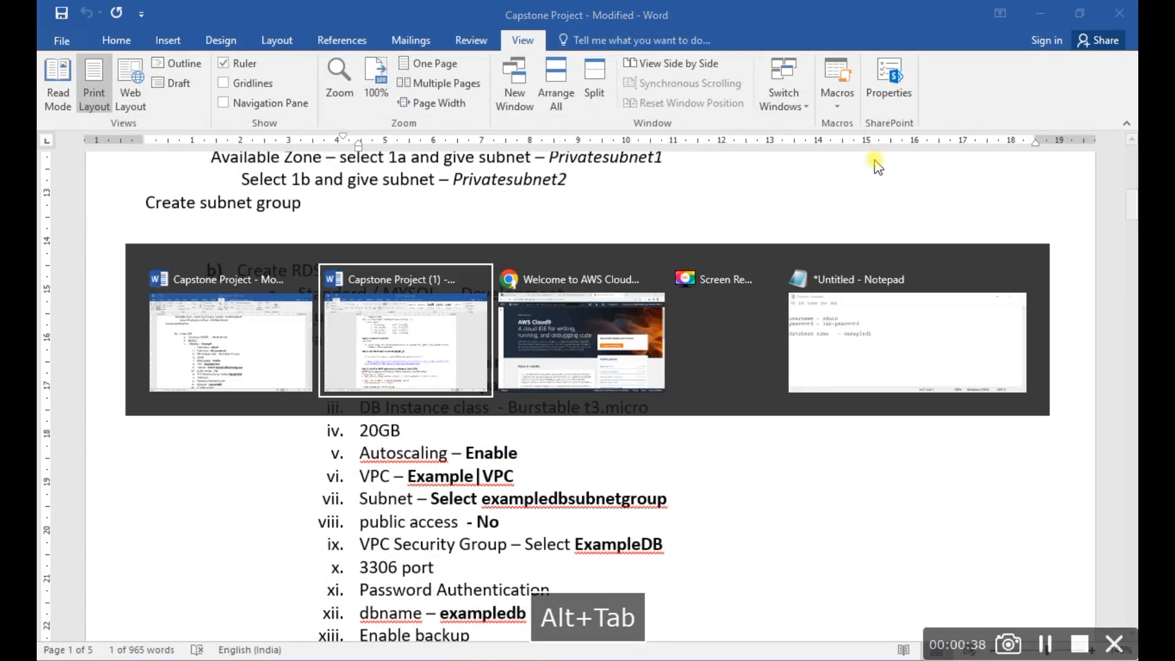
{"action": "key", "text": "alt+Tab"}
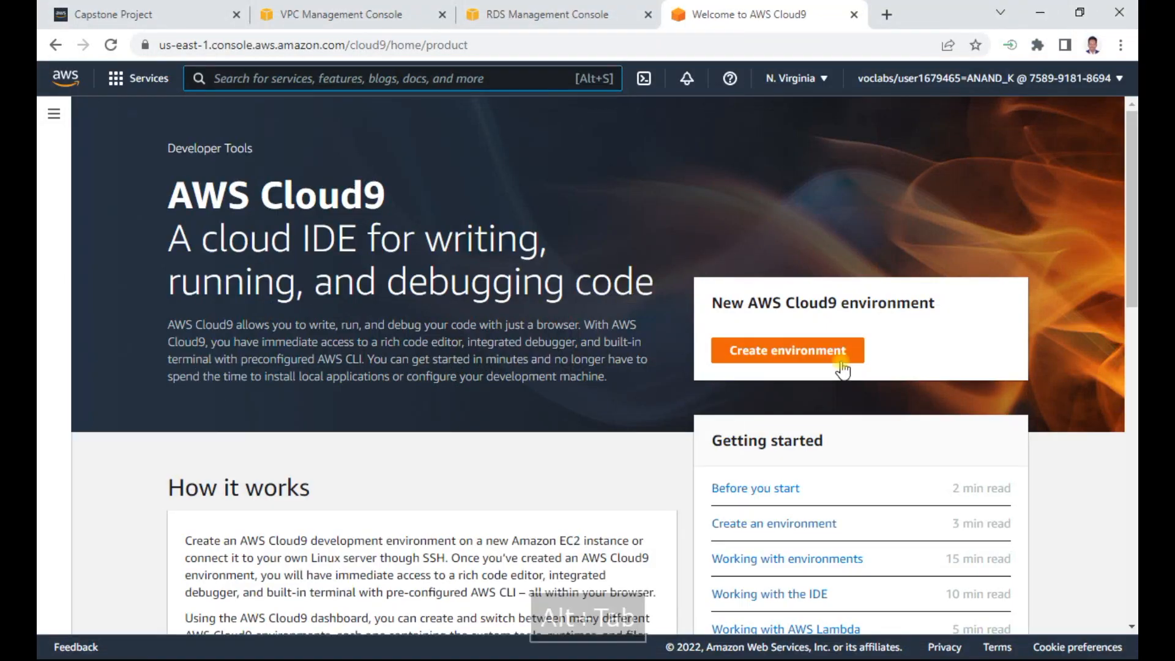
- Start a new Cloud9 environment named Project IDE and proceed to its configuration settings
{"action": "left_click", "coordinate": [837, 356]}
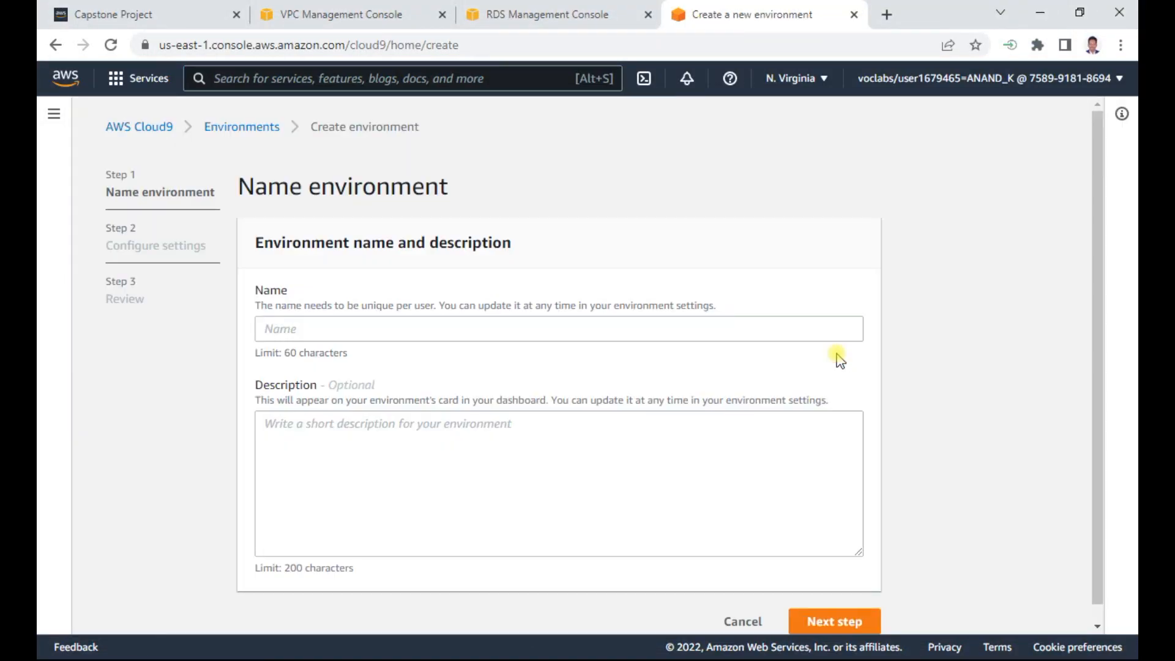
{"action": "left_click", "coordinate": [299, 327]}
{"action": "type", "text": "Project IDE"}
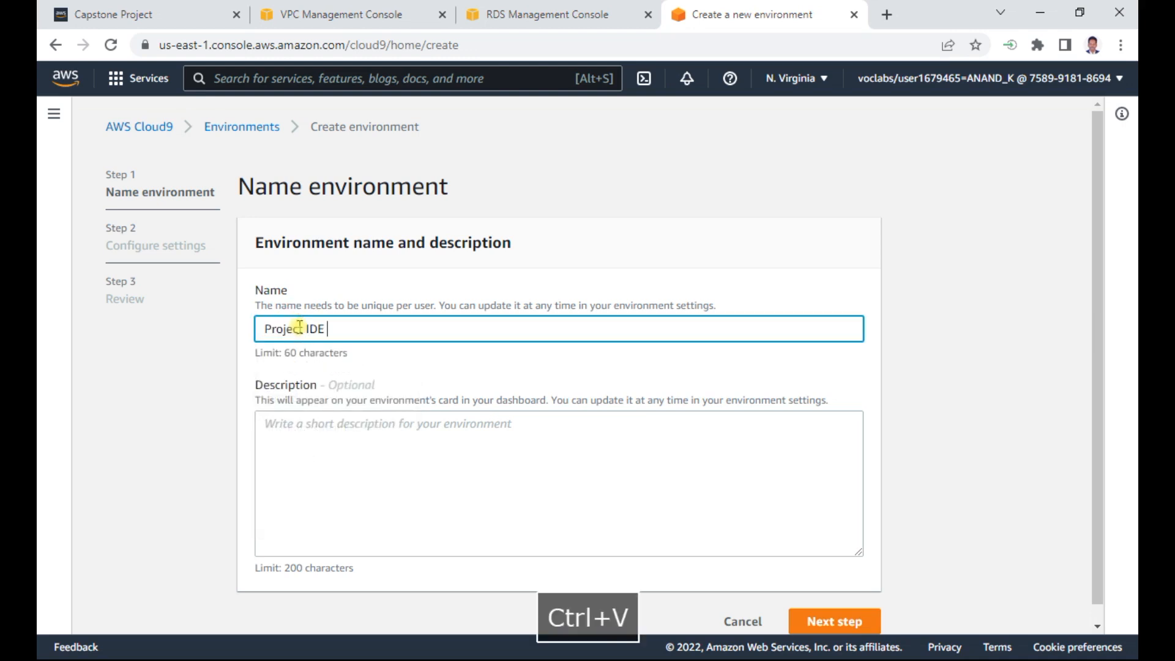
{"action": "key", "text": "BackSpace"}
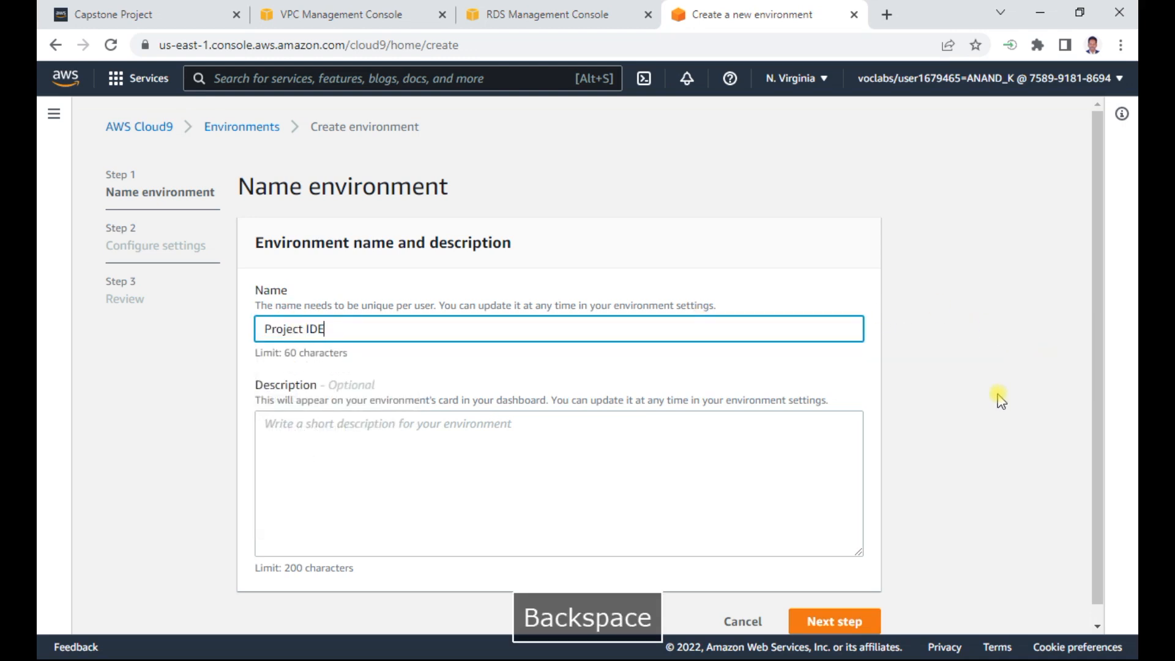
{"action": "left_click", "coordinate": [998, 399]}
{"action": "scroll", "coordinate": [891, 469], "scroll_direction": "down", "scroll_amount": 1}
{"action": "left_click", "coordinate": [825, 606]}
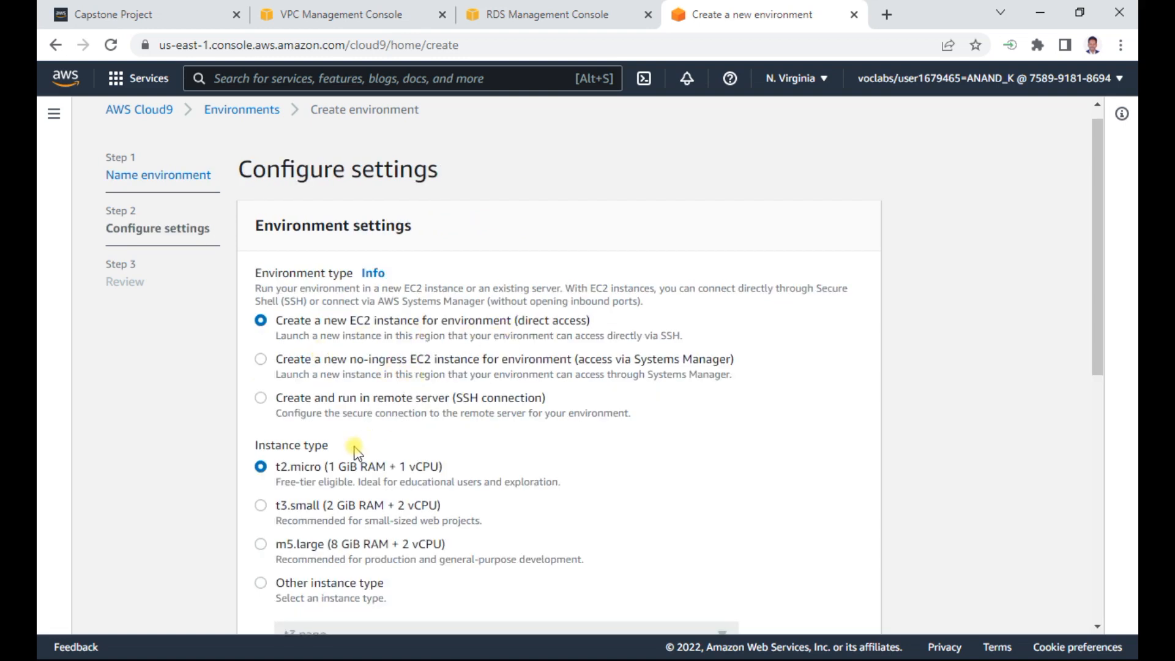
- In the advanced network settings, set the environment's network to Example VPC and its subnet to Public Subnet 2
{"action": "left_click_drag", "start_coordinate": [1097, 261], "coordinate": [1086, 443]}
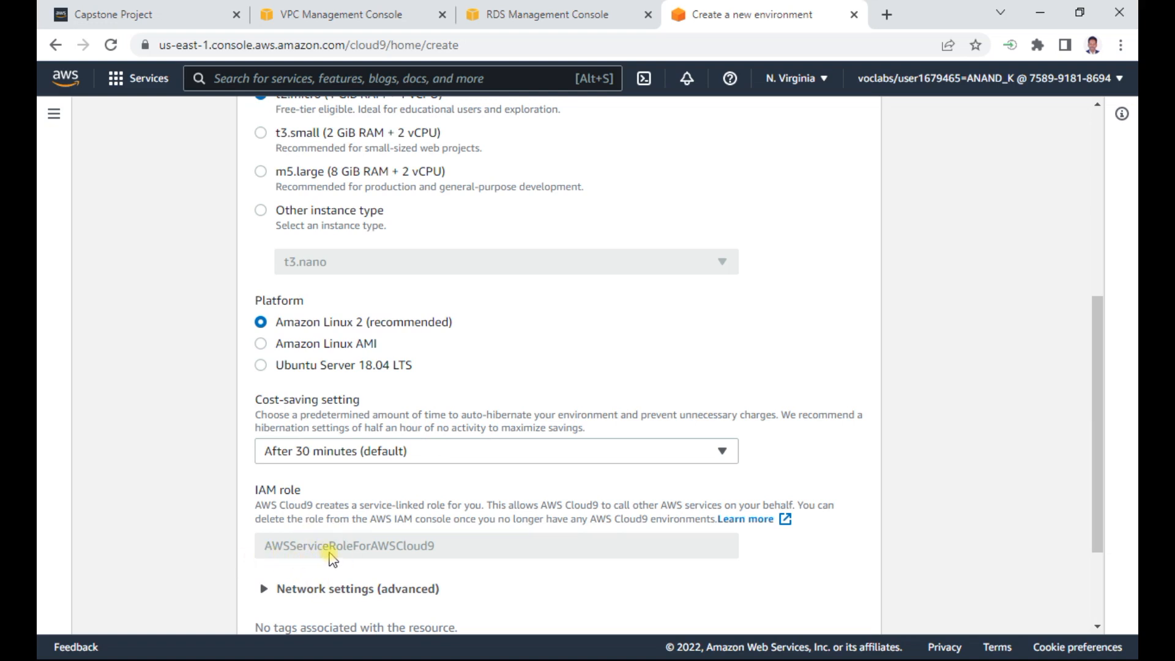
{"action": "left_click", "coordinate": [392, 589]}
{"action": "left_click_drag", "start_coordinate": [1092, 400], "coordinate": [1094, 548]}
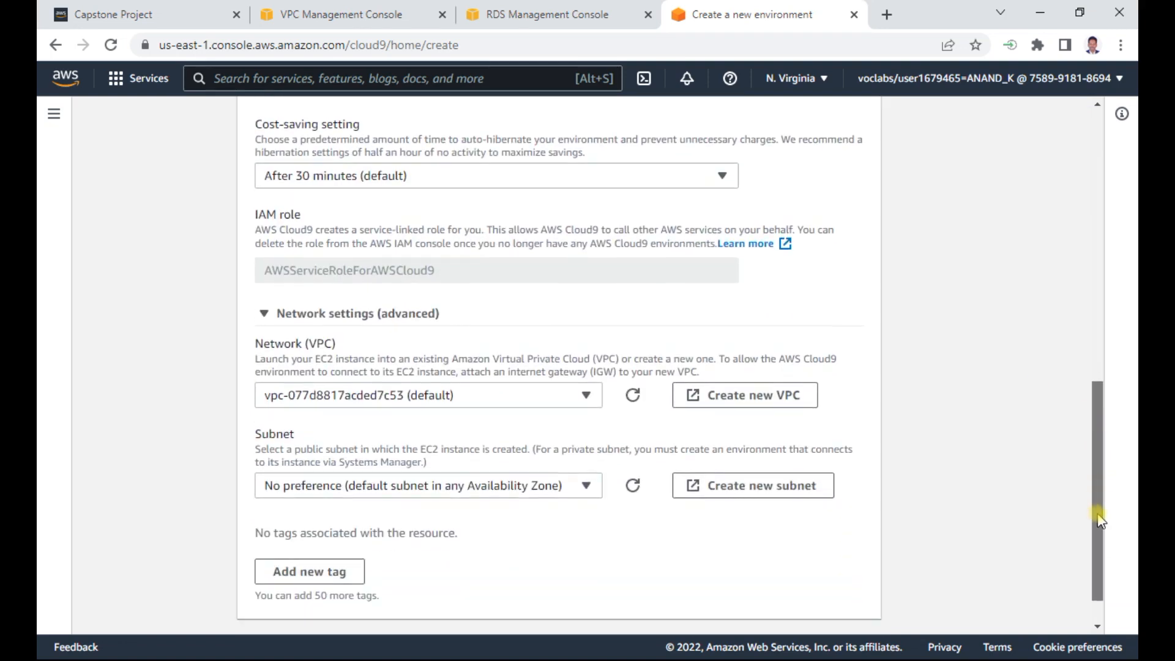
{"action": "left_click", "coordinate": [562, 405]}
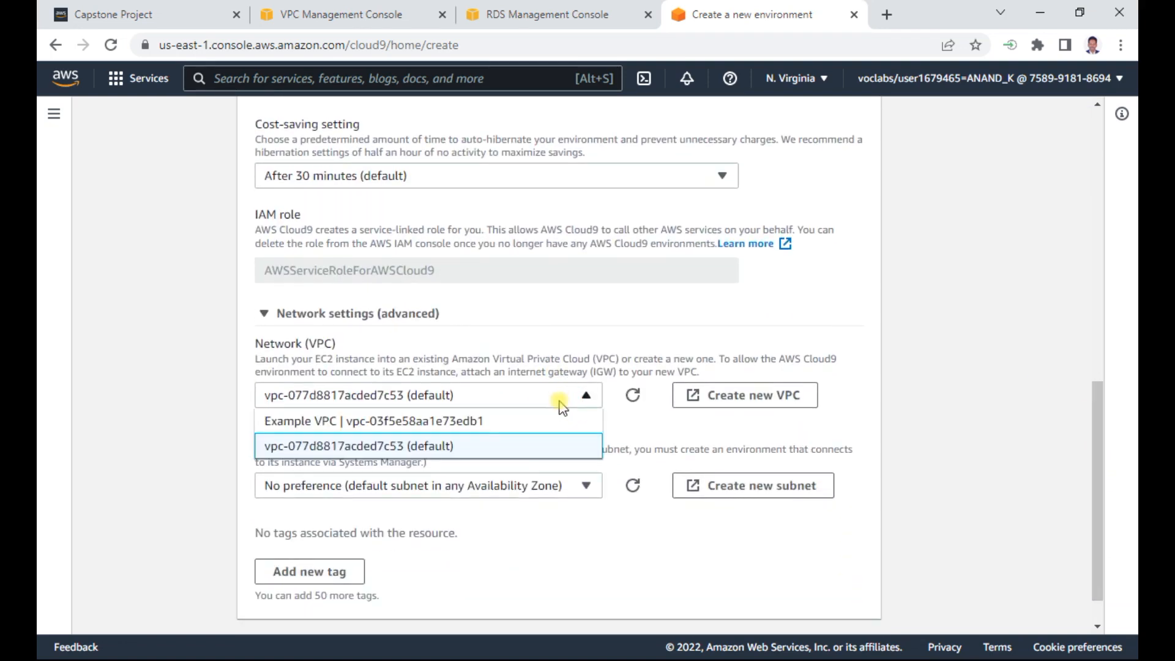
{"action": "left_click", "coordinate": [475, 421]}
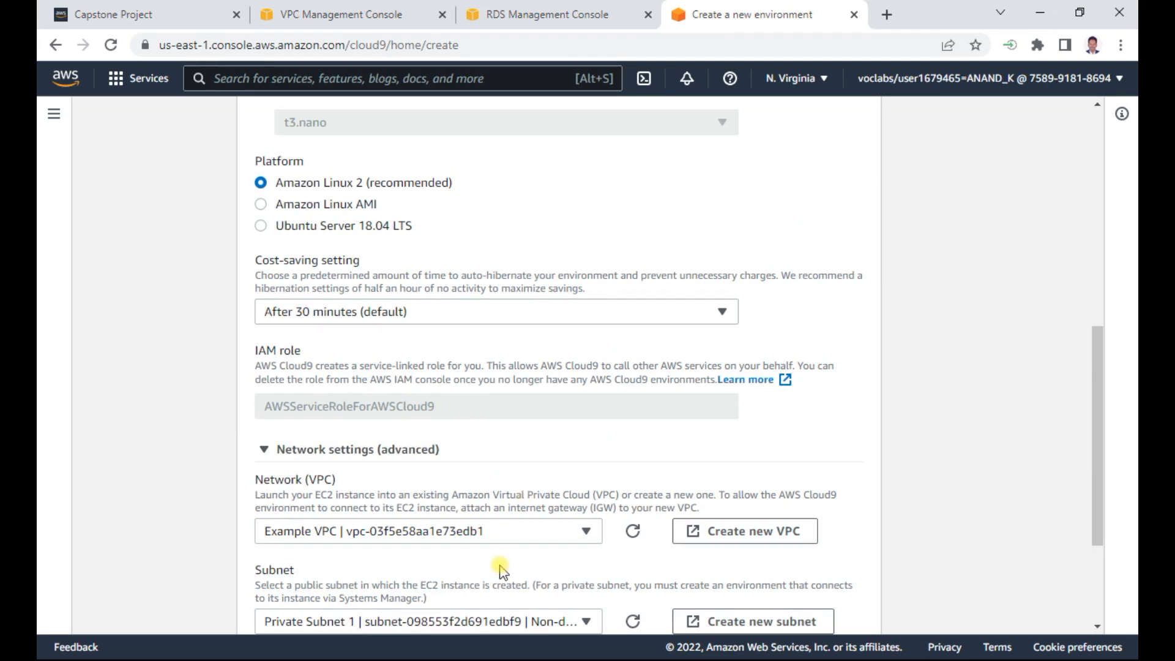
{"action": "left_click_drag", "start_coordinate": [1099, 412], "coordinate": [1018, 514]}
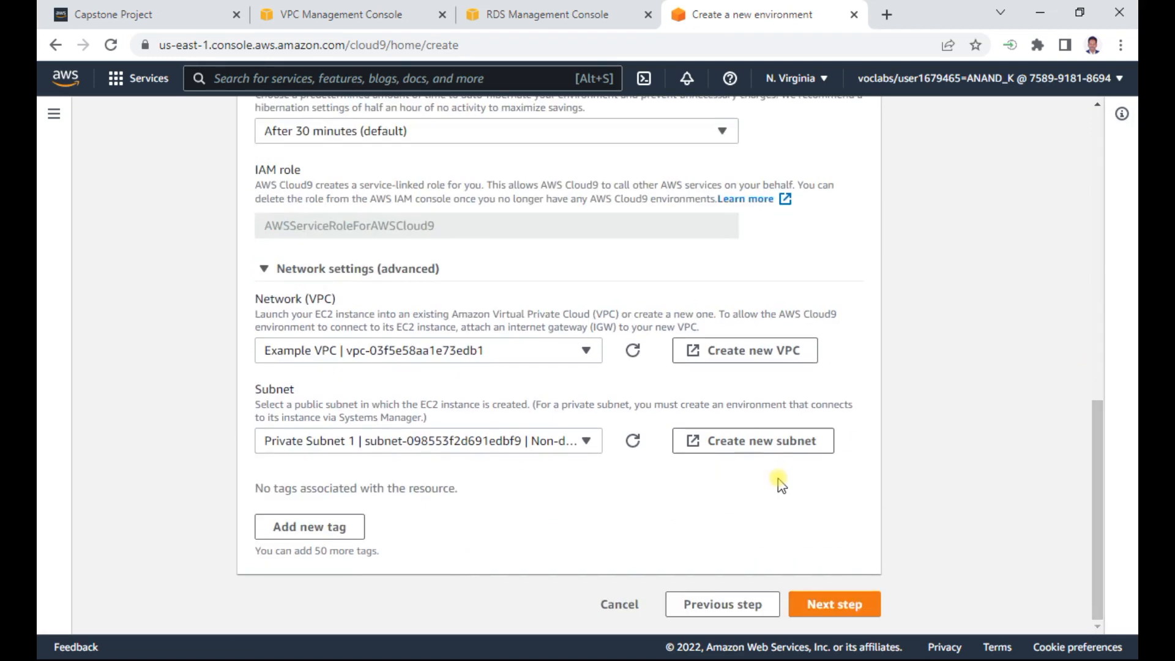
{"action": "left_click", "coordinate": [415, 442]}
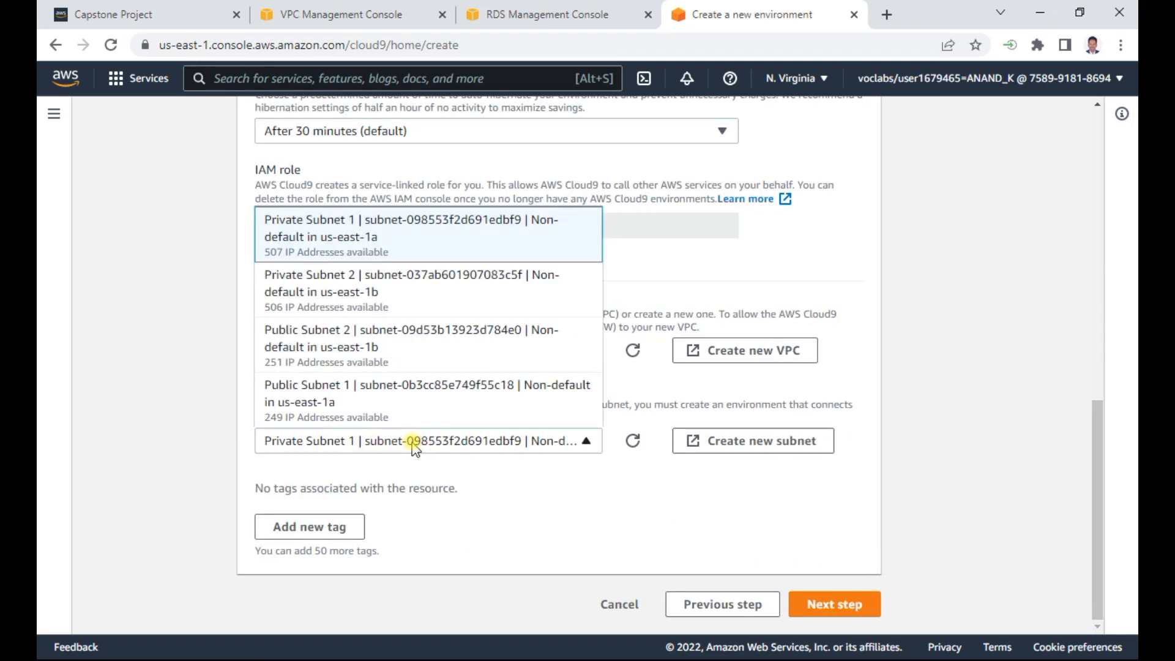
{"action": "left_click", "coordinate": [384, 348]}
- Check the chosen subnet against the Cloud9 instruction in the Word document, and submit the creation of the environment
{"action": "key", "text": "alt+Tab"}
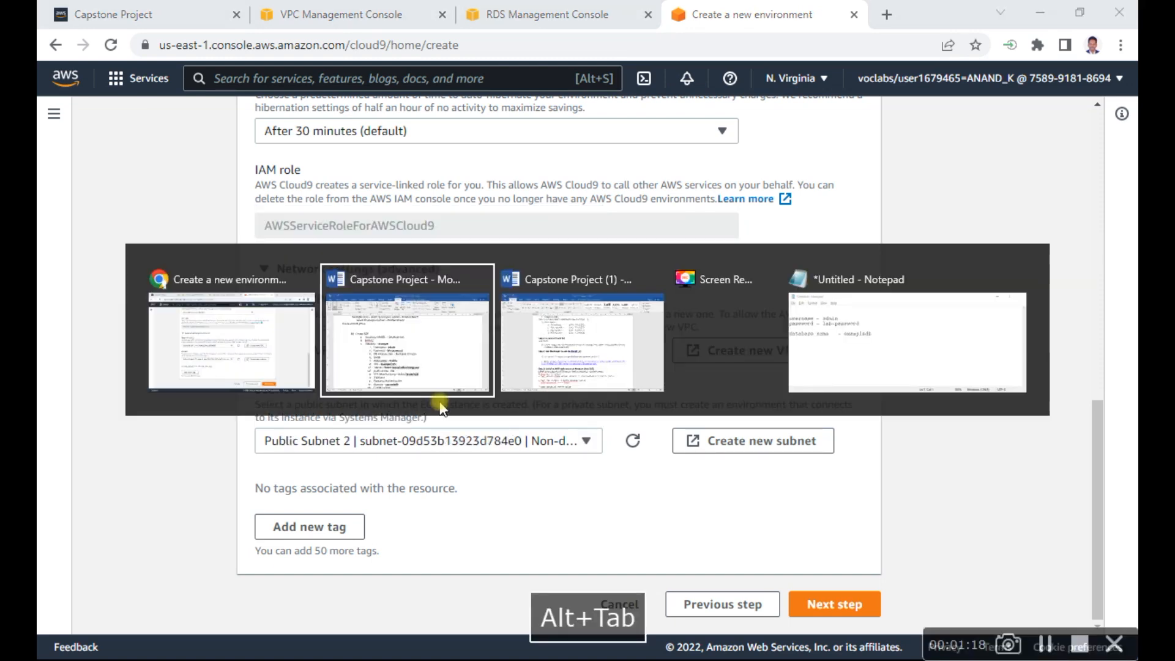
{"action": "key", "text": "alt+Tab"}
{"action": "key", "text": "alt+Tab"}
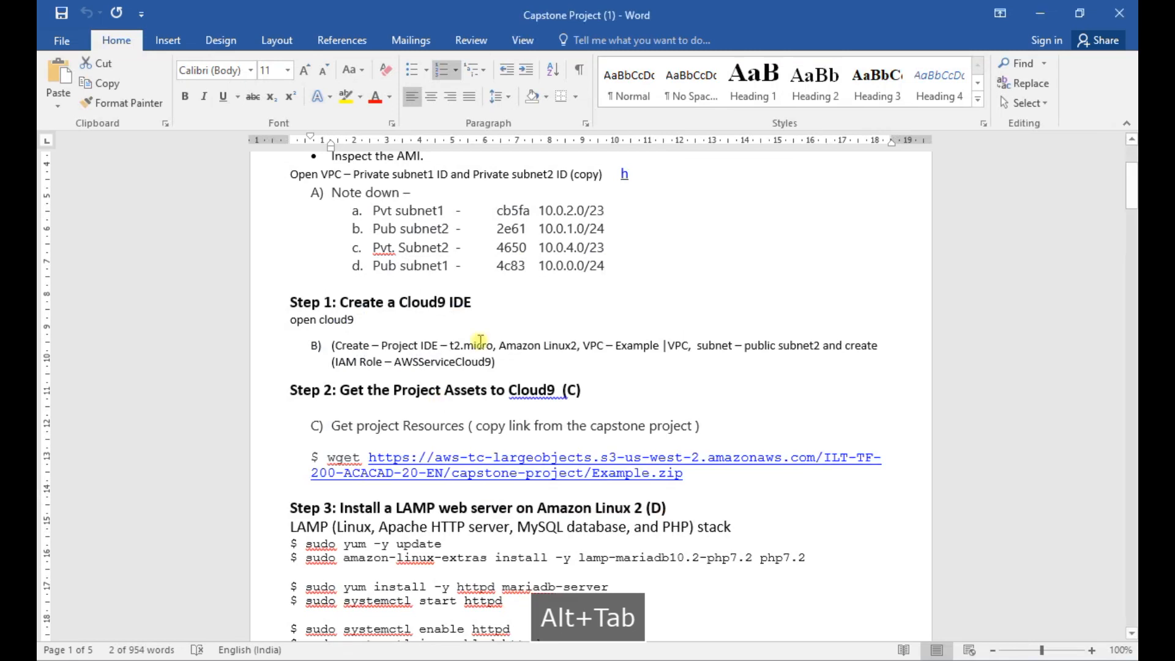
{"action": "double_click", "coordinate": [795, 345]}
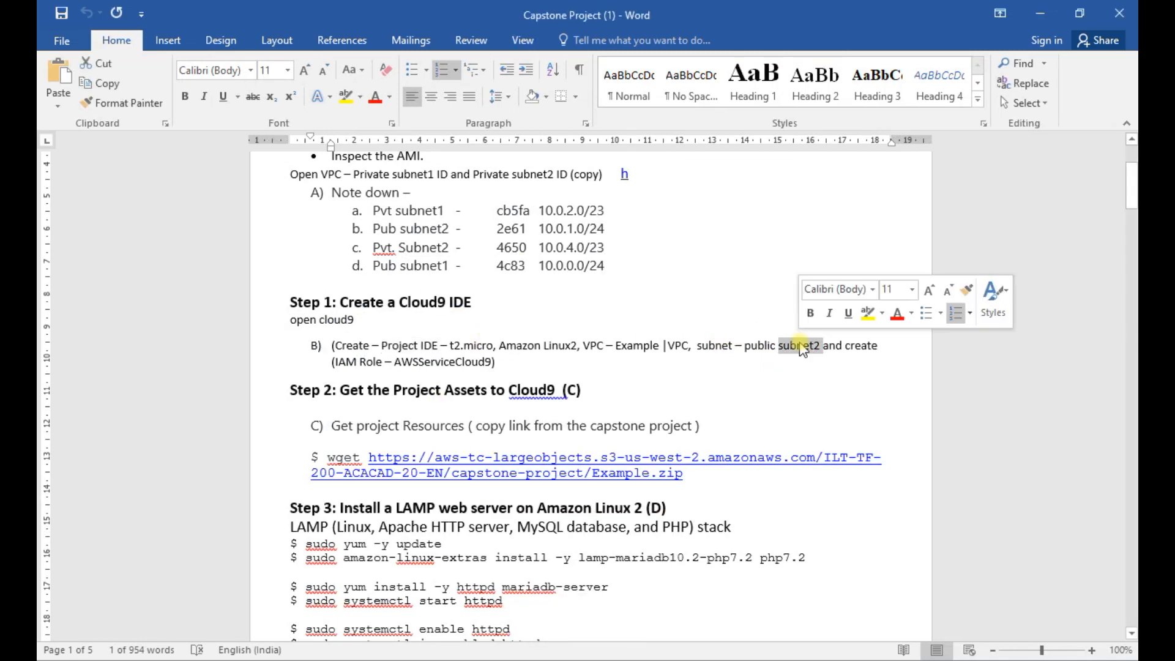
{"action": "key", "text": "alt+Tab"}
{"action": "key", "text": "alt+Tab"}
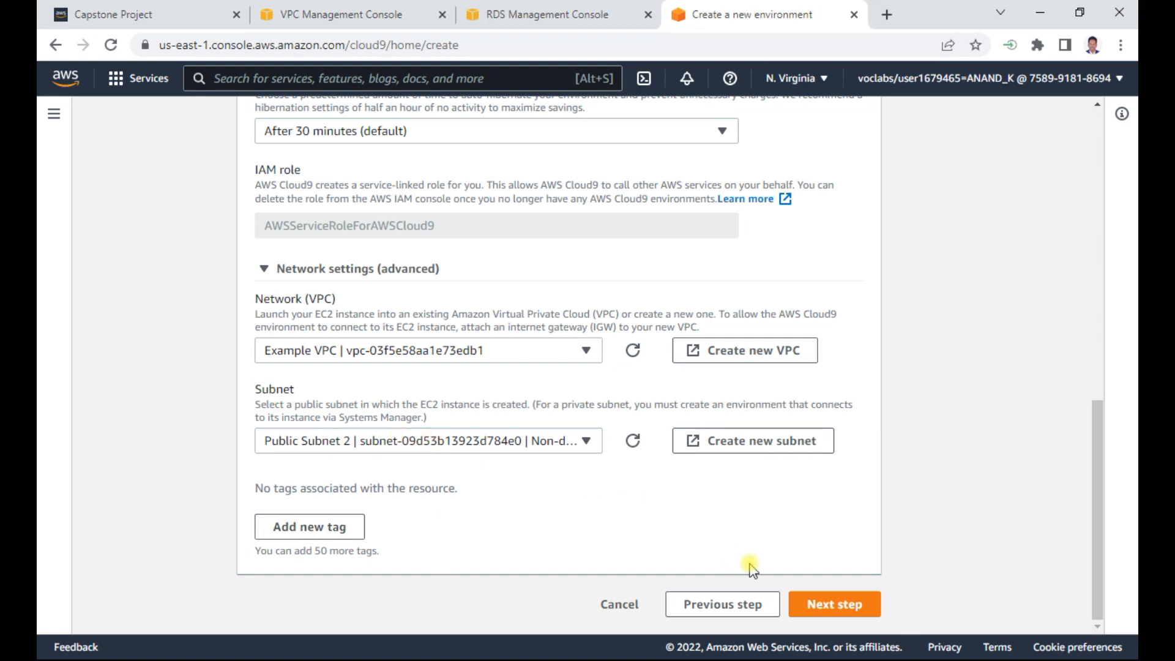
{"action": "left_click", "coordinate": [833, 603]}
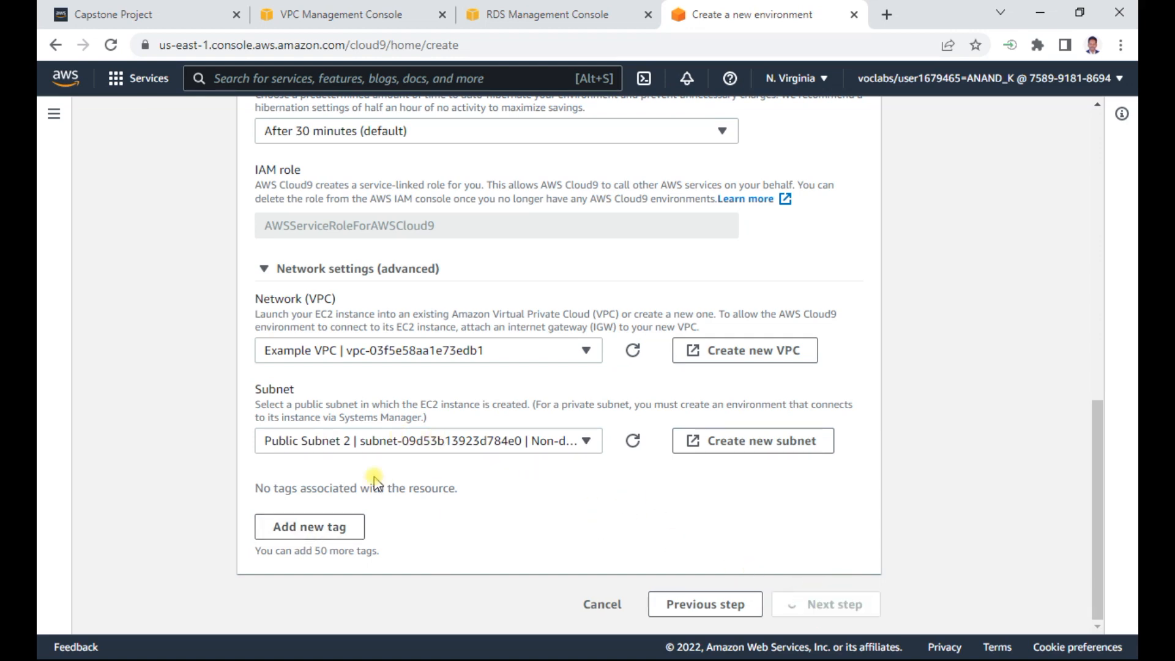
{"action": "left_click", "coordinate": [810, 604]}
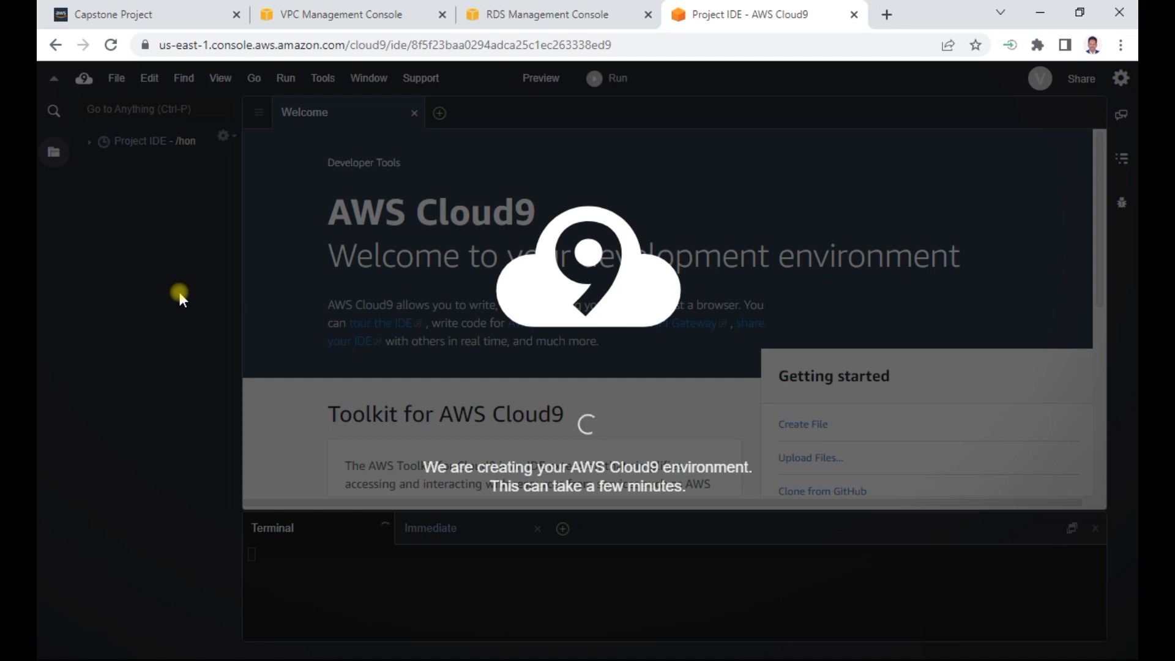
- Examine the example database's connectivity details in RDS and its status in the refreshed databases list
{"action": "left_click", "coordinate": [556, 14]}
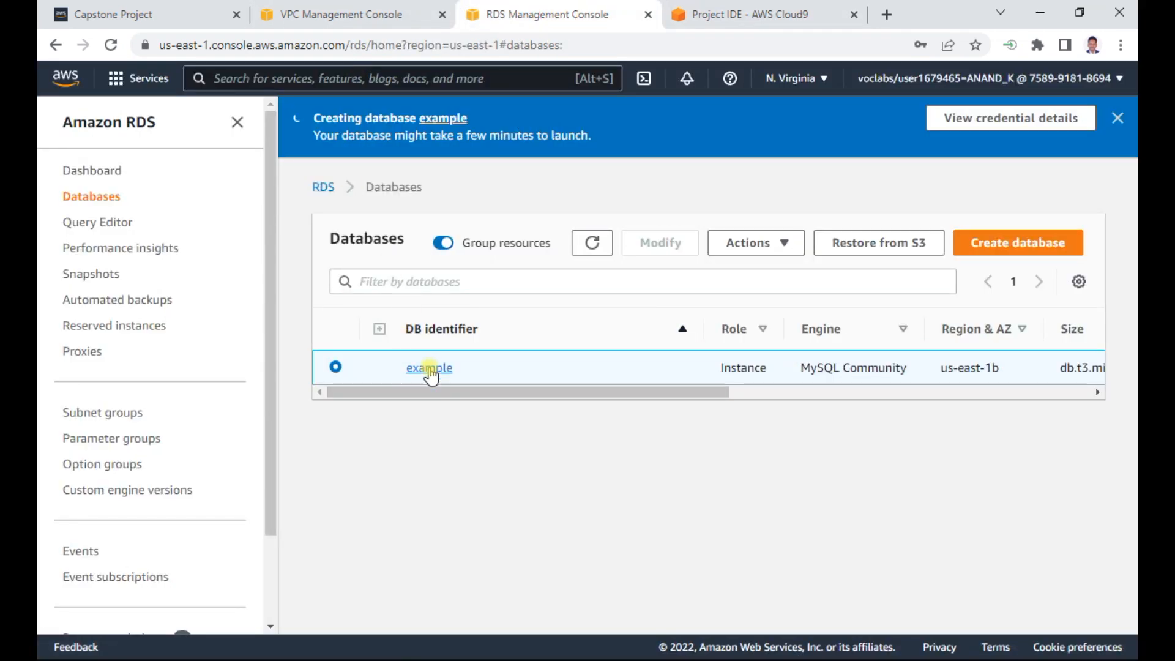
{"action": "left_click", "coordinate": [590, 241]}
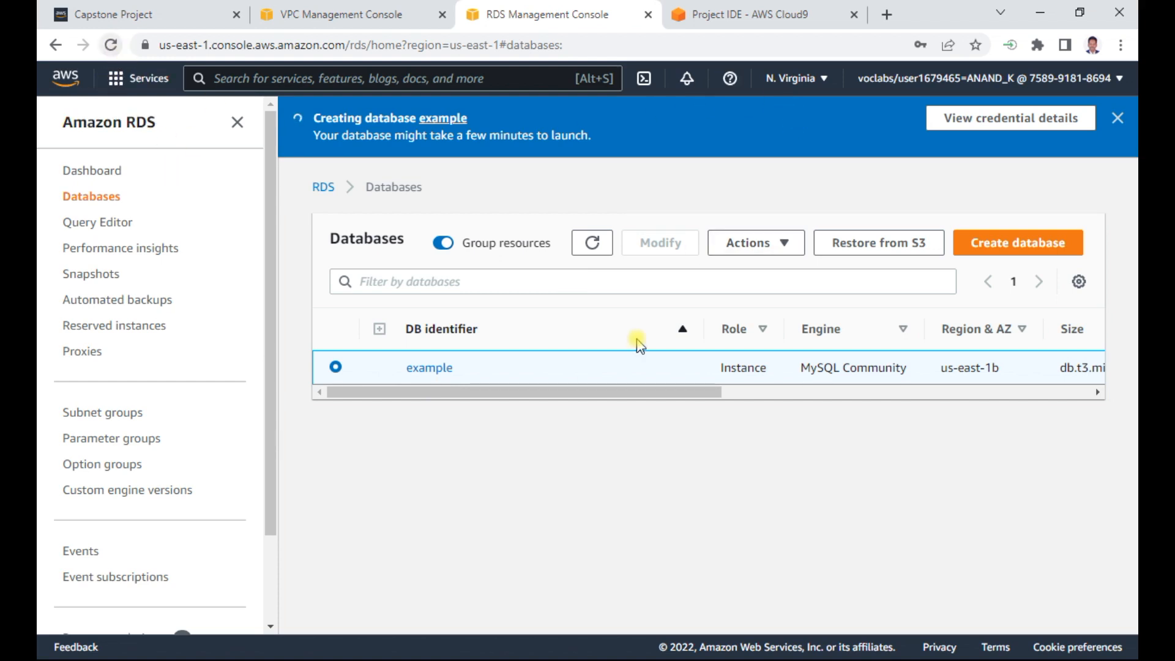
{"action": "left_click", "coordinate": [428, 367]}
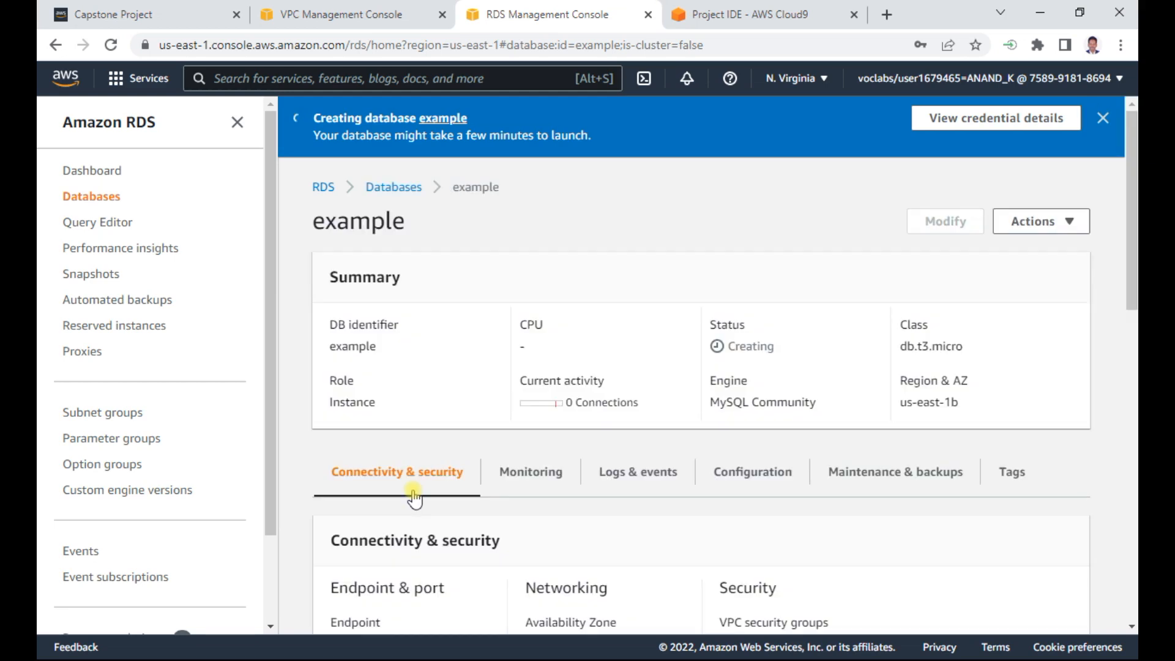
{"action": "scroll", "coordinate": [465, 495], "scroll_direction": "down", "scroll_amount": 3}
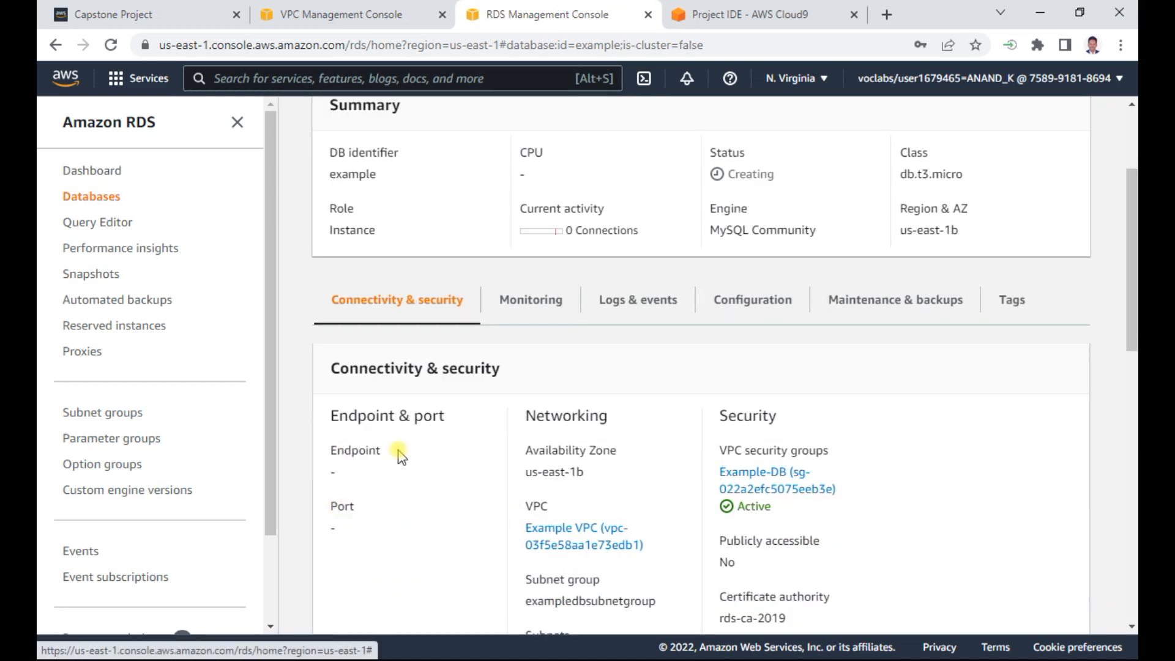
{"action": "scroll", "coordinate": [428, 398], "scroll_direction": "up", "scroll_amount": 3}
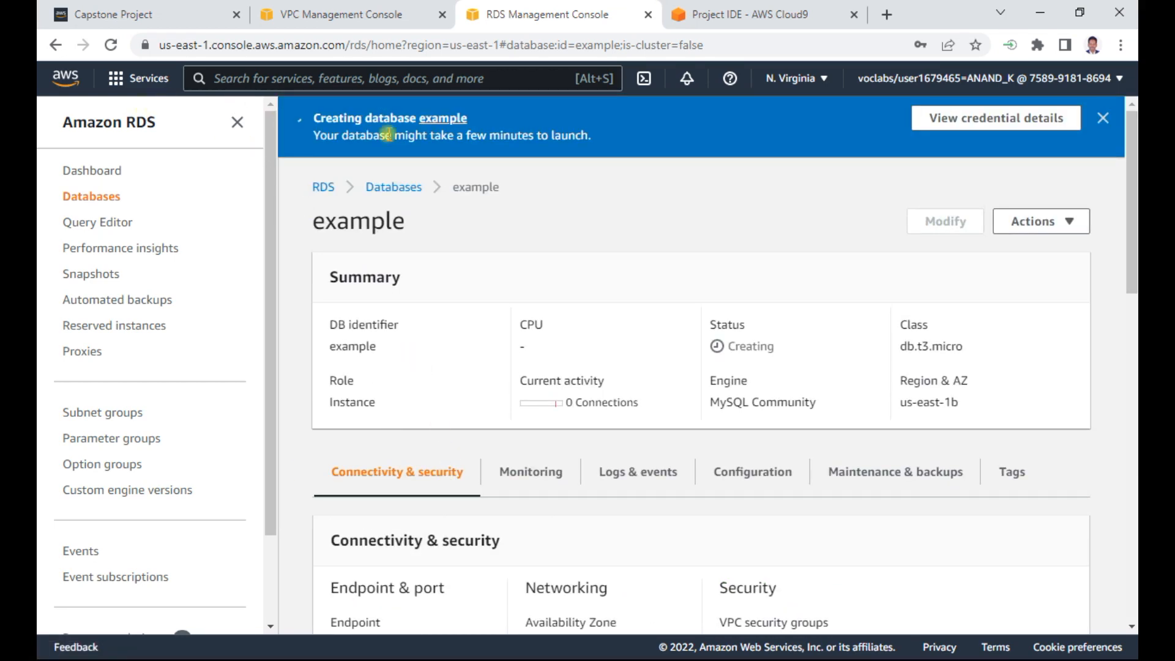
{"action": "left_click", "coordinate": [406, 187]}
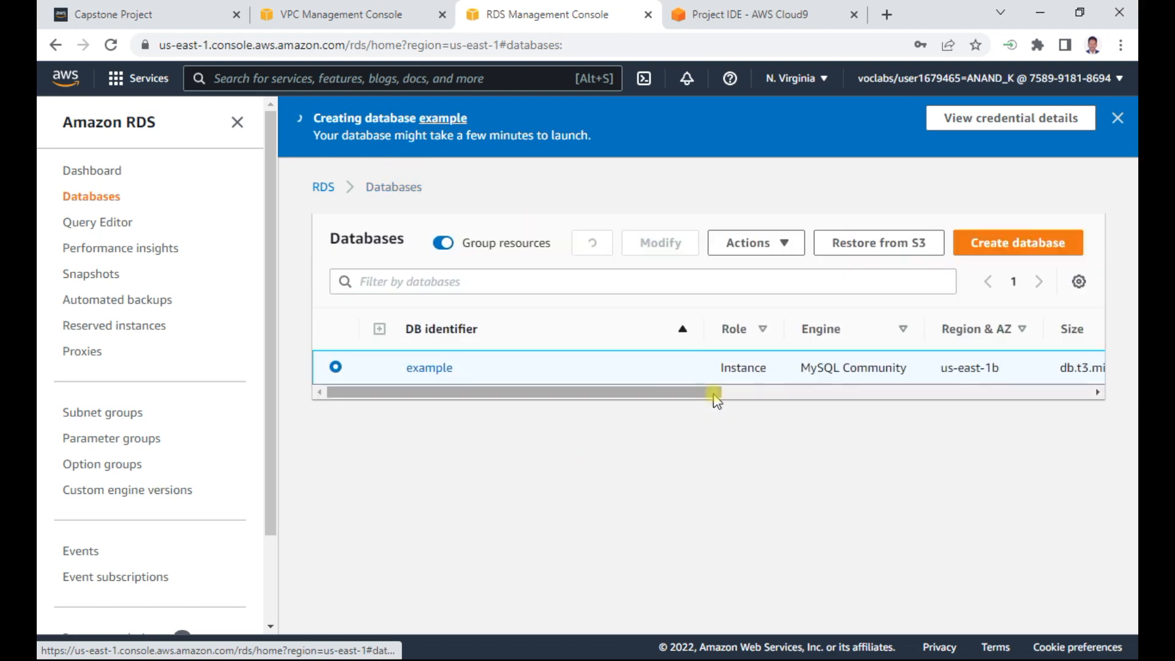
{"action": "left_click_drag", "start_coordinate": [719, 390], "coordinate": [792, 392]}
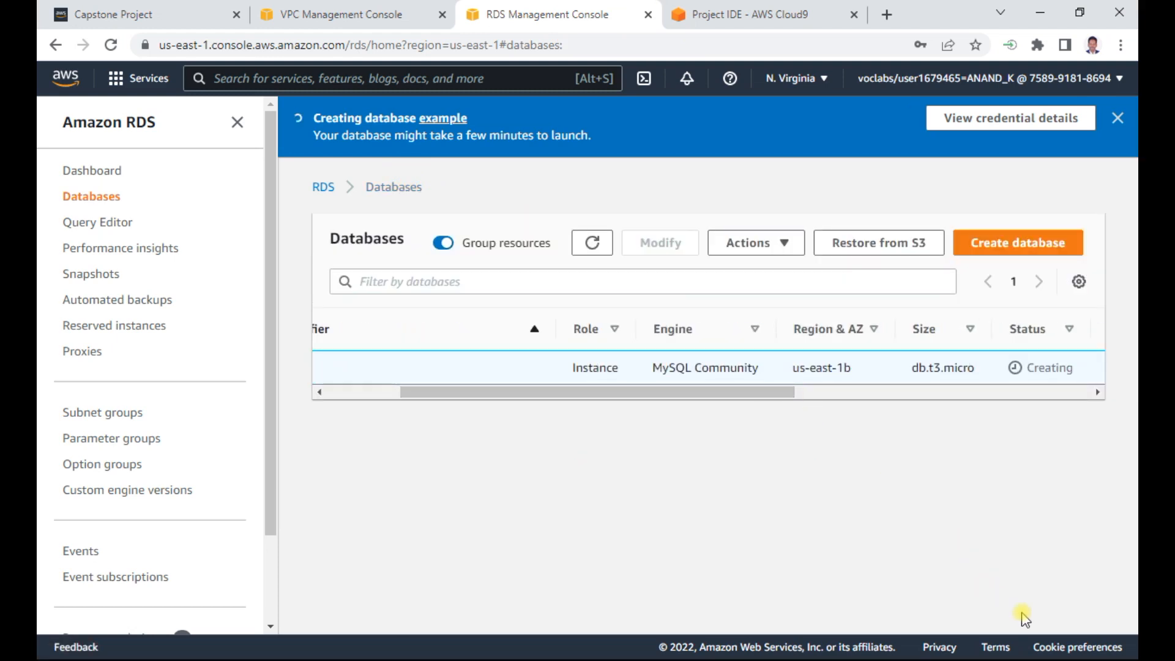
- Return to the Project IDE environment and enlarge its terminal pane to fill most of the editor's height
{"action": "left_click", "coordinate": [725, 13]}
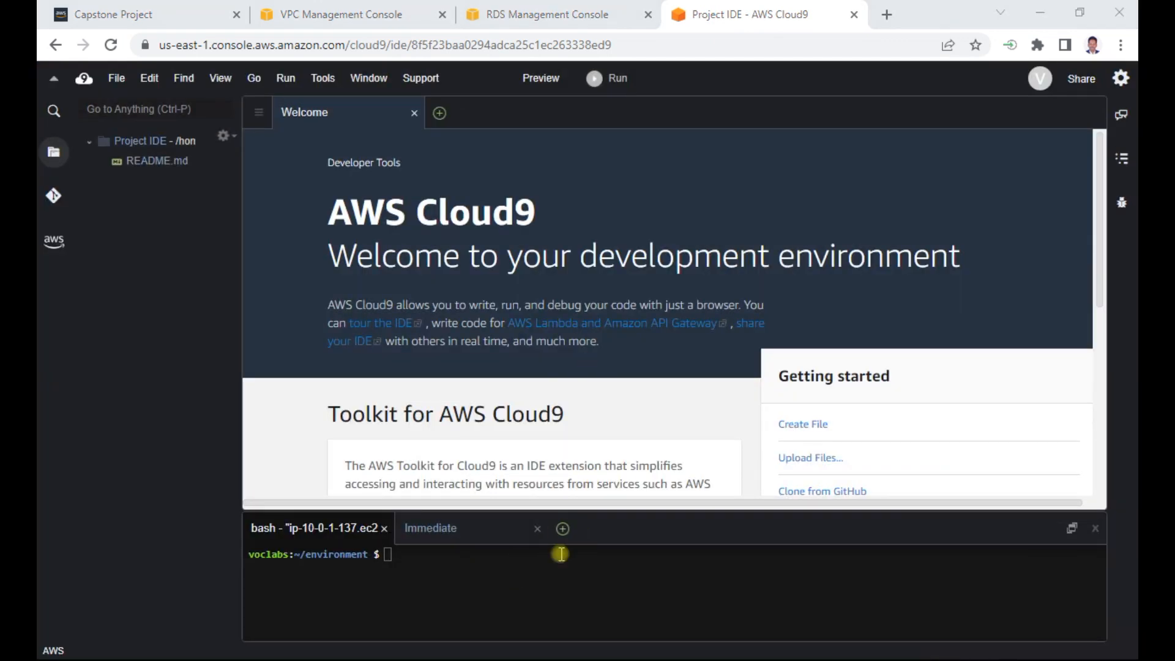
{"action": "left_click_drag", "start_coordinate": [622, 505], "coordinate": [654, 238]}
{"action": "left_click", "coordinate": [521, 337]}
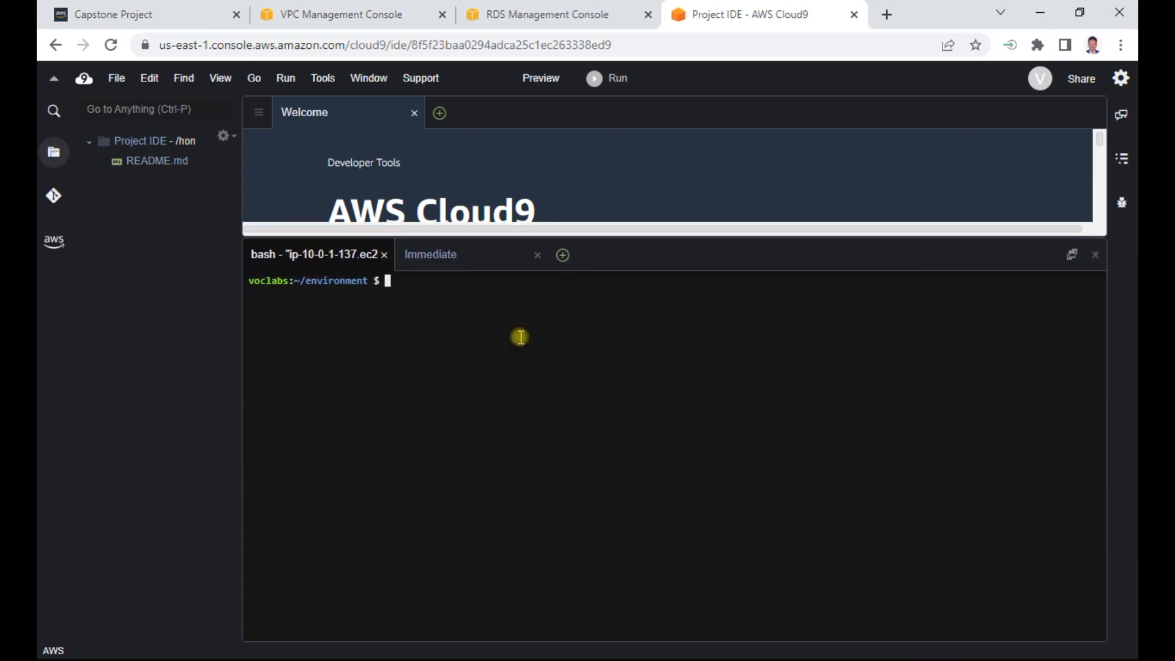
{"action": "type", "text": "ping www."}
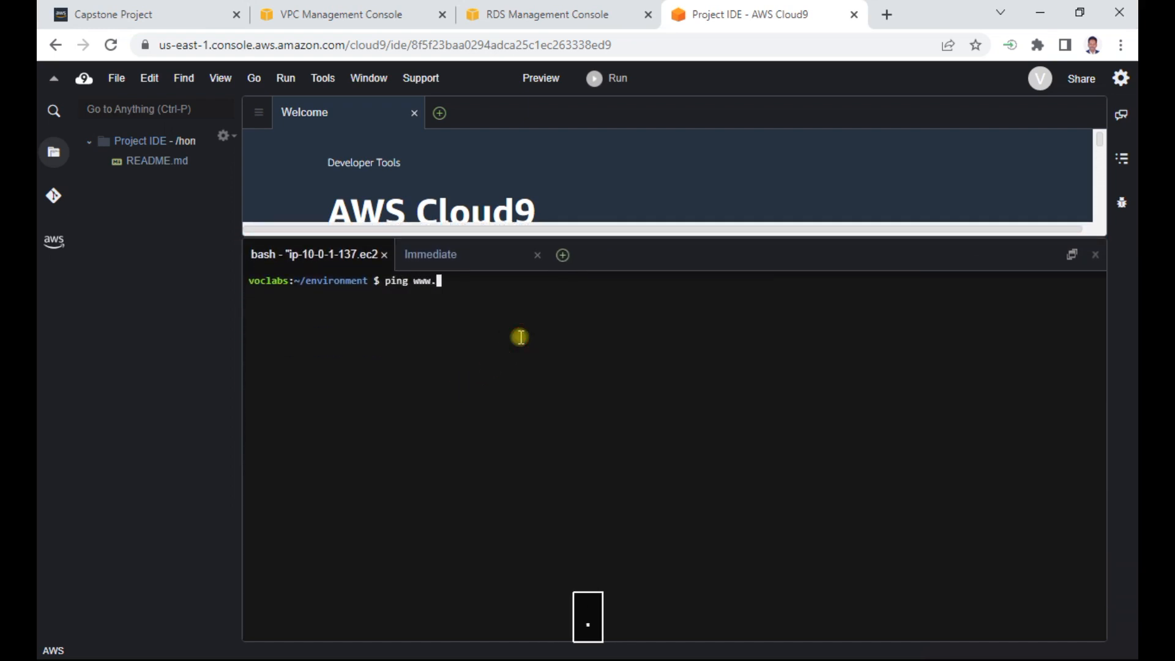
{"action": "type", "text": "google.com"}
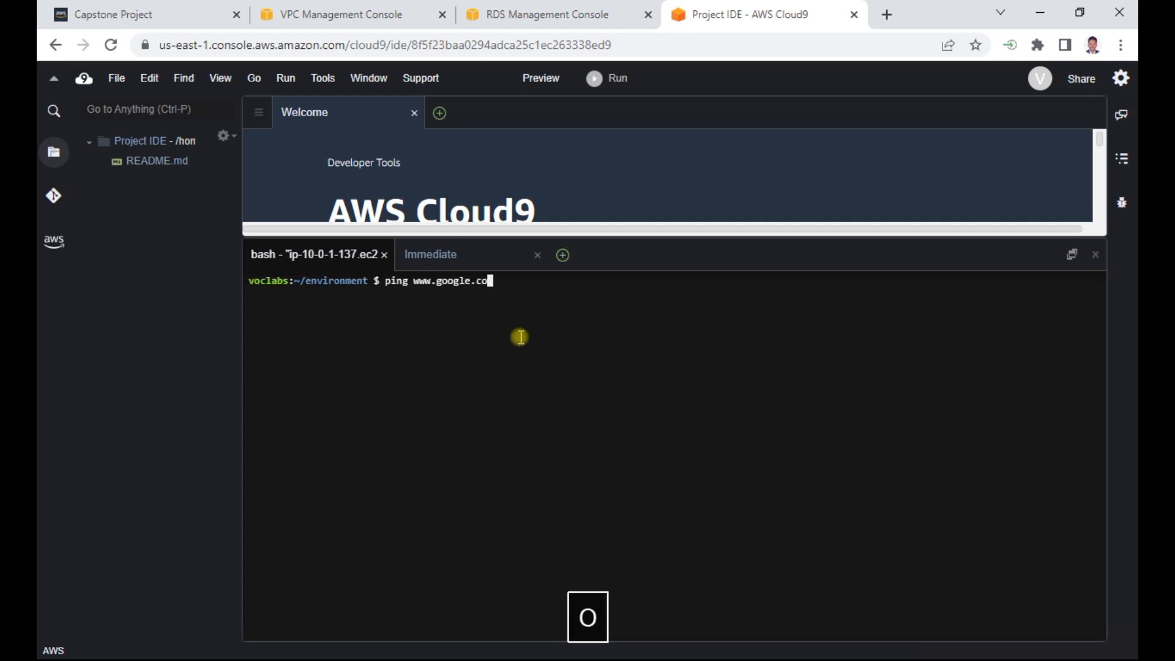
{"action": "key", "text": "Return"}
{"action": "key", "text": "ctrl+c"}
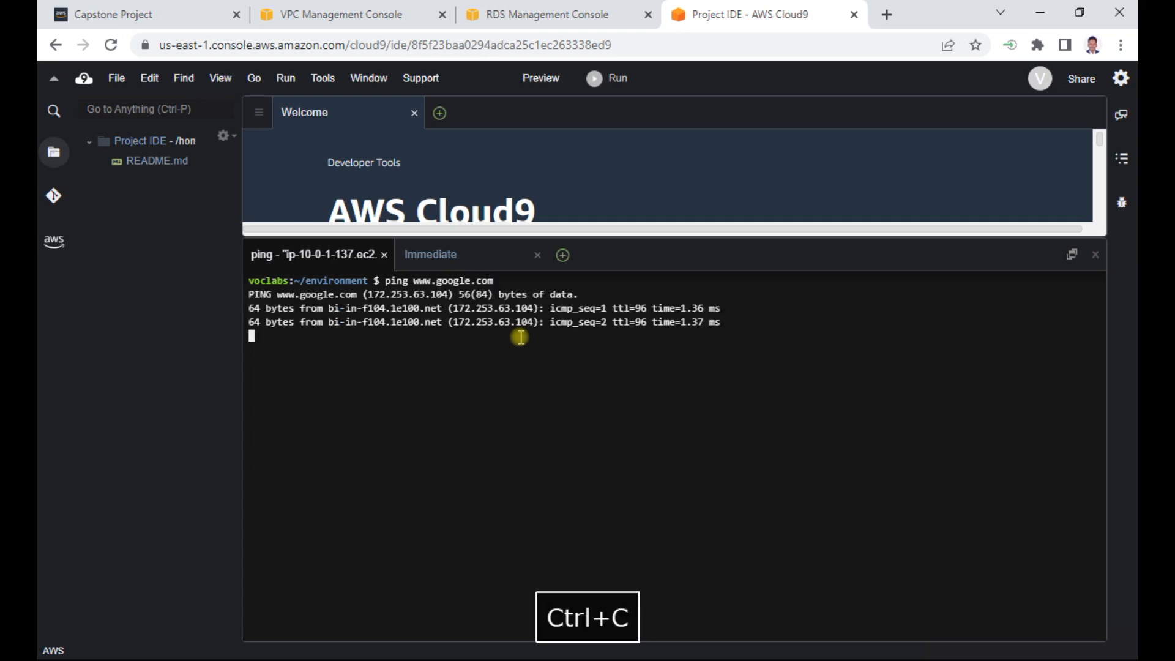
{"action": "type", "text": "clear"}
{"action": "key", "text": "Return"}
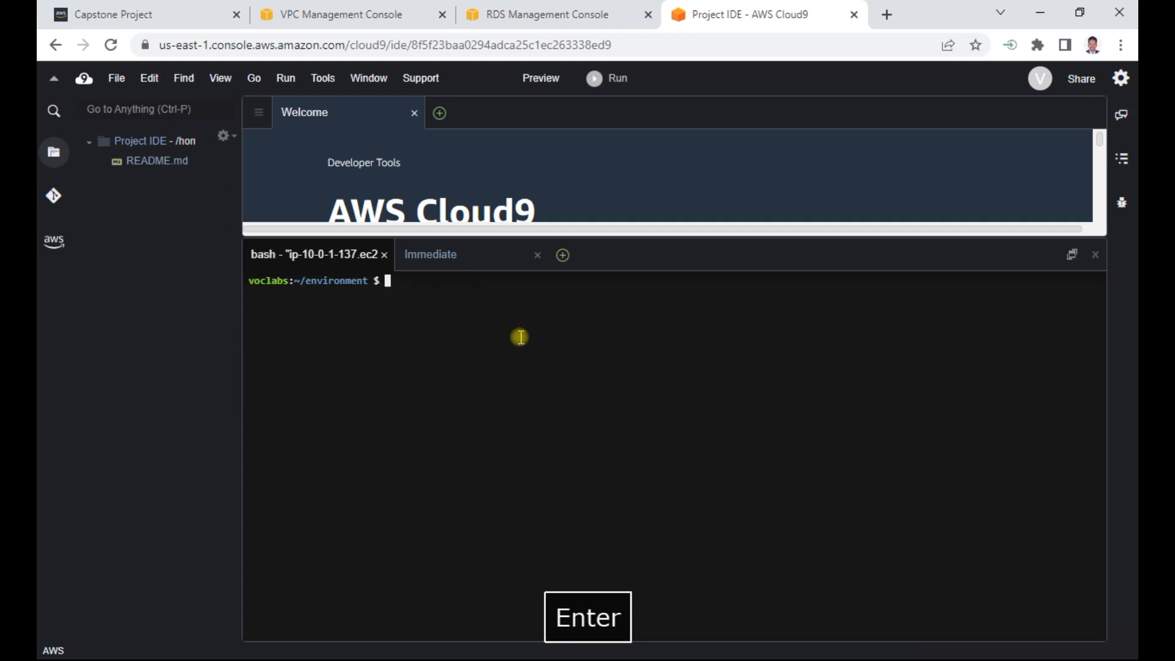
- Switch to the Capstone Project (1) Word document to read Step 2 on getting the project assets to Cloud9
{"action": "key", "text": "alt+Tab"}
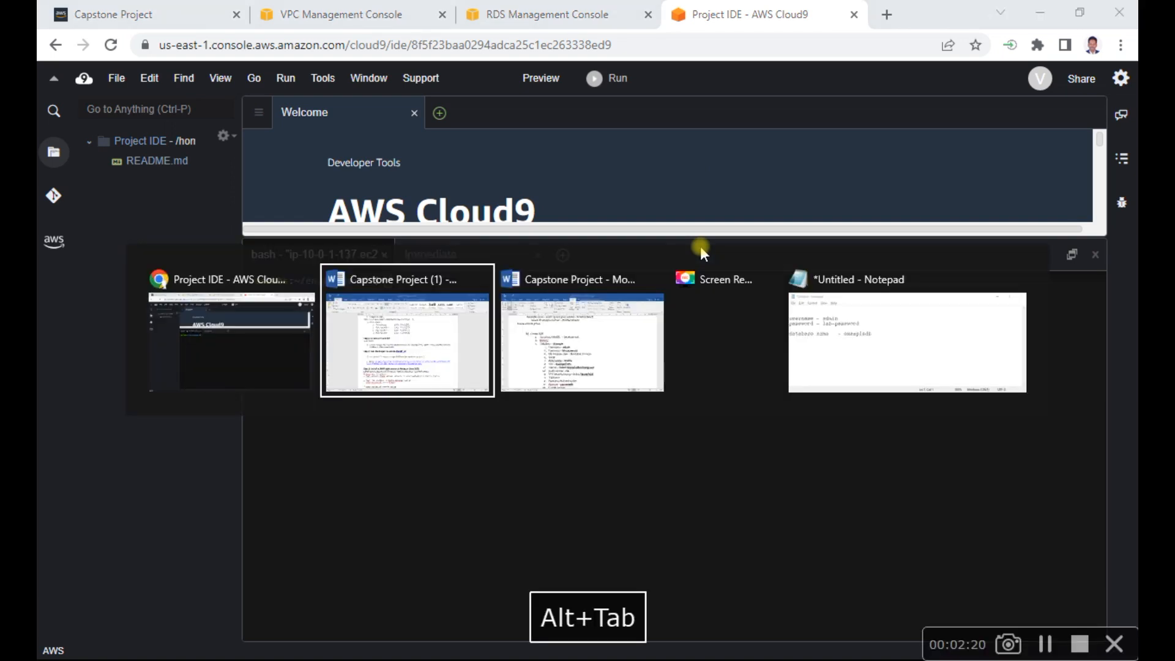
{"action": "key", "text": "alt+Tab"}
{"action": "key", "text": "alt+Tab"}
{"action": "key", "text": "alt+Tab"}
{"action": "key", "text": "alt+Tab"}
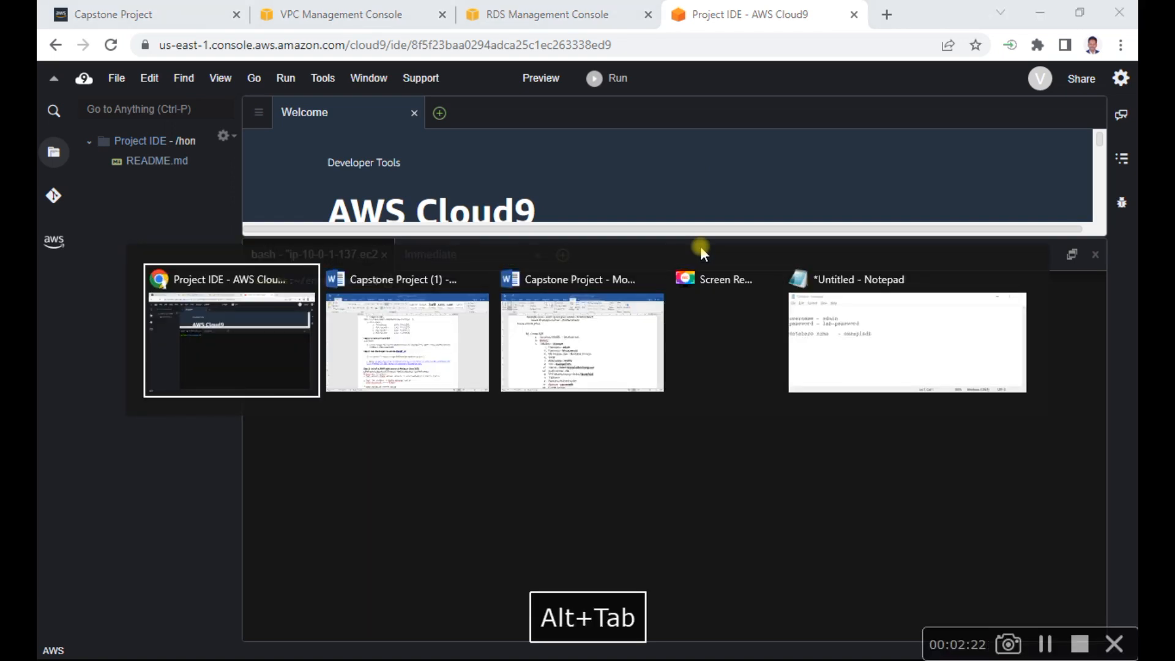
{"action": "key", "text": "alt+Tab"}
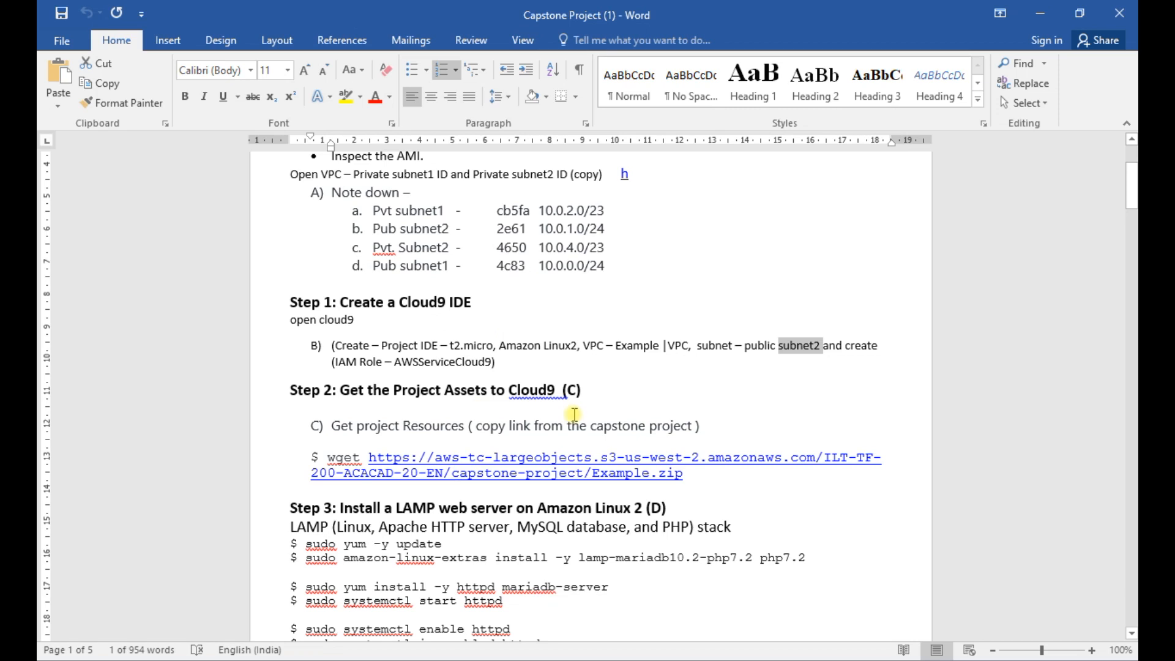
- Copy the command sudo amazon-linux-extras install -y lamp-mariadb10.2-php7.2 php7.2 from Step 3 of the Word instructions
{"action": "scroll", "coordinate": [575, 414], "scroll_direction": "down", "scroll_amount": 1}
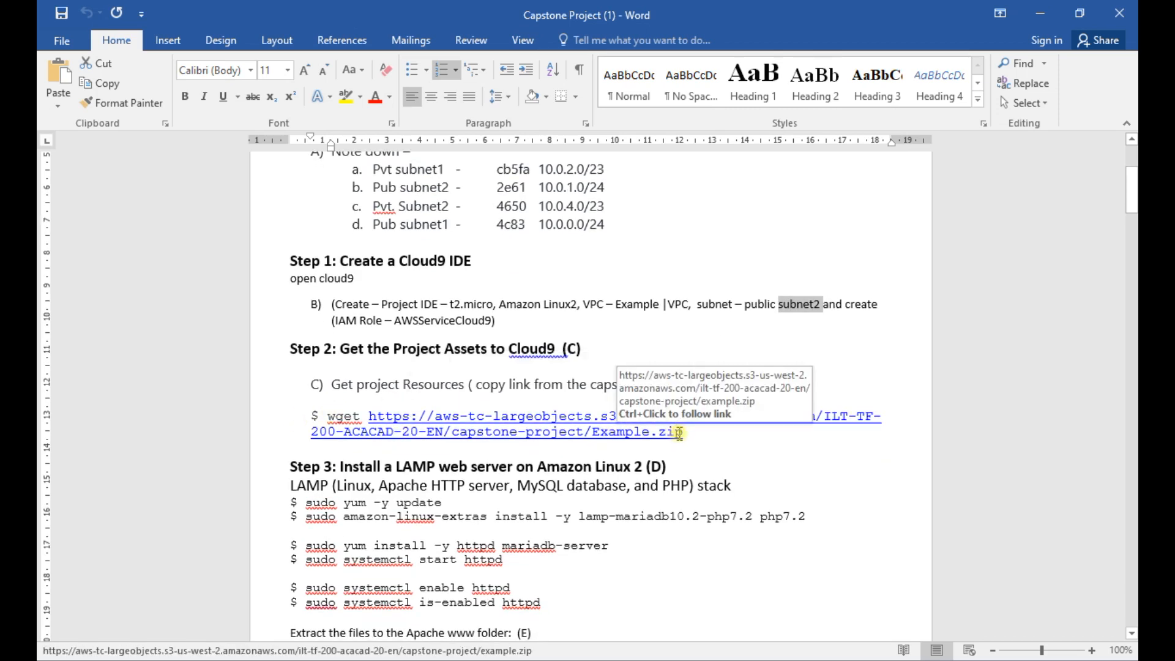
{"action": "scroll", "coordinate": [679, 433], "scroll_direction": "down", "scroll_amount": 1}
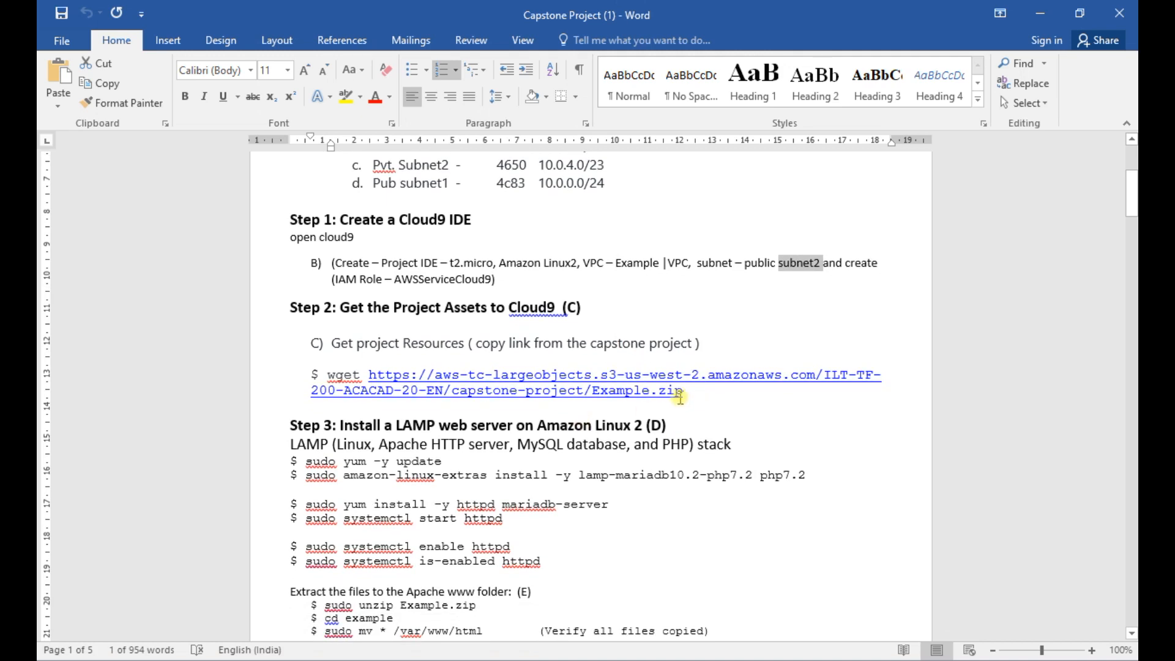
{"action": "left_click_drag", "start_coordinate": [305, 461], "coordinate": [441, 463]}
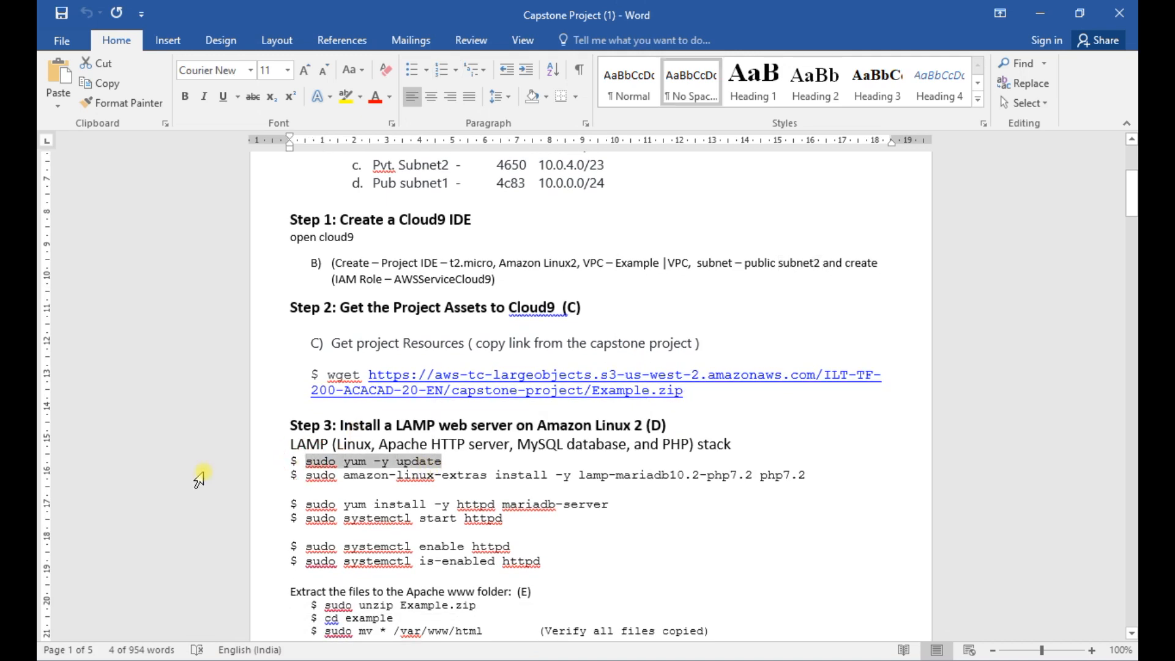
{"action": "left_click_drag", "start_coordinate": [307, 477], "coordinate": [810, 470]}
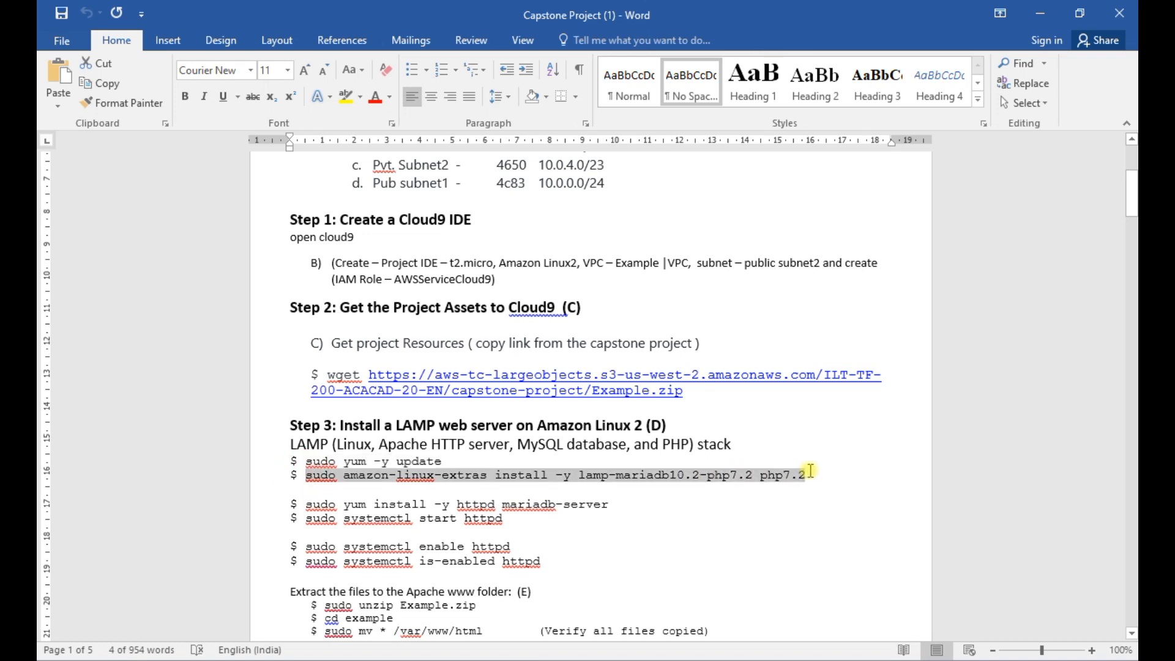
{"action": "key", "text": "ctrl+c"}
- Switch to the Project IDE in Chrome and update the instance's packages in the terminal with sudo yum update -y
{"action": "key", "text": "alt+Tab"}
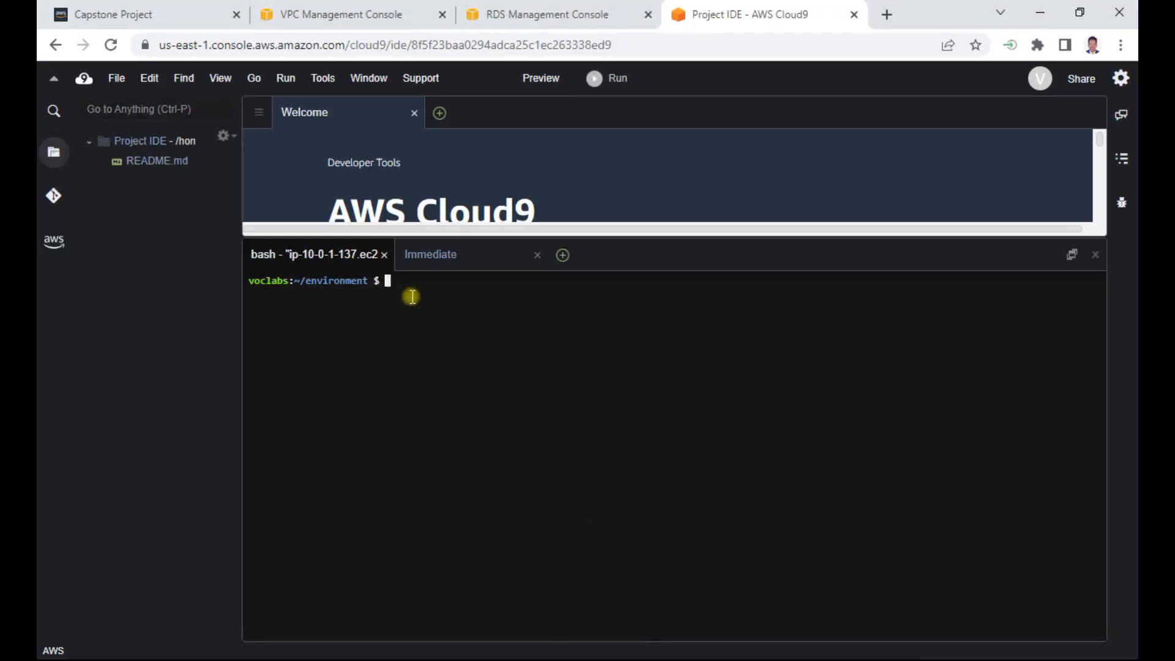
{"action": "right_click", "coordinate": [412, 297]}
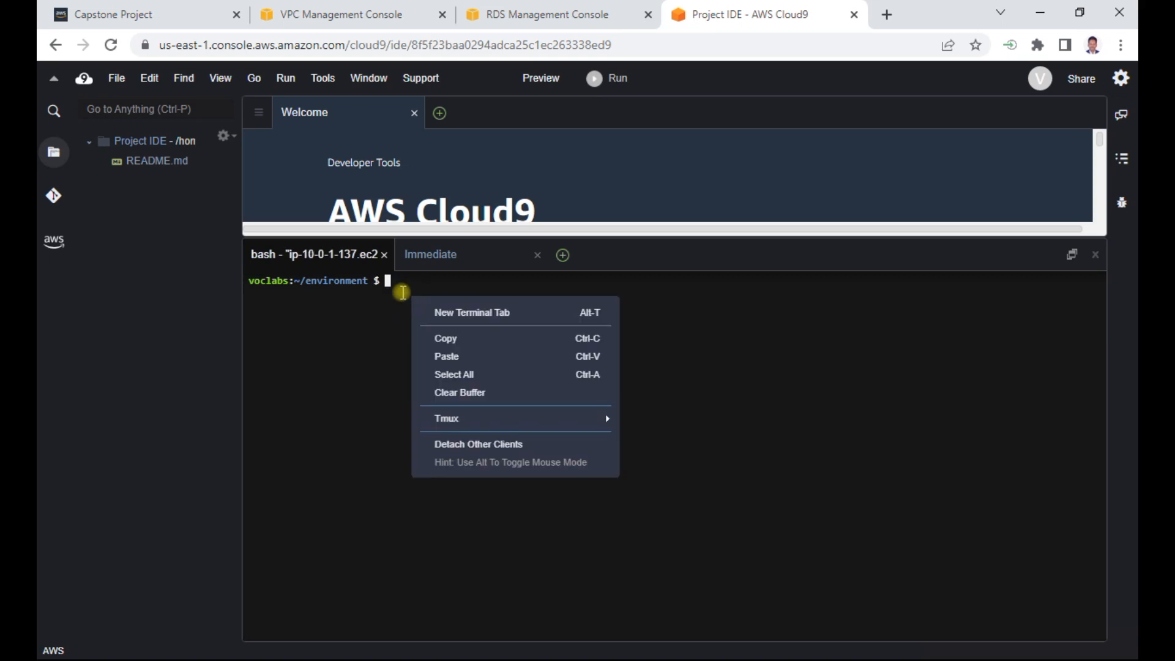
{"action": "left_click", "coordinate": [370, 304]}
{"action": "type", "text": "sudo yum update -y"}
{"action": "key", "text": "Return"}
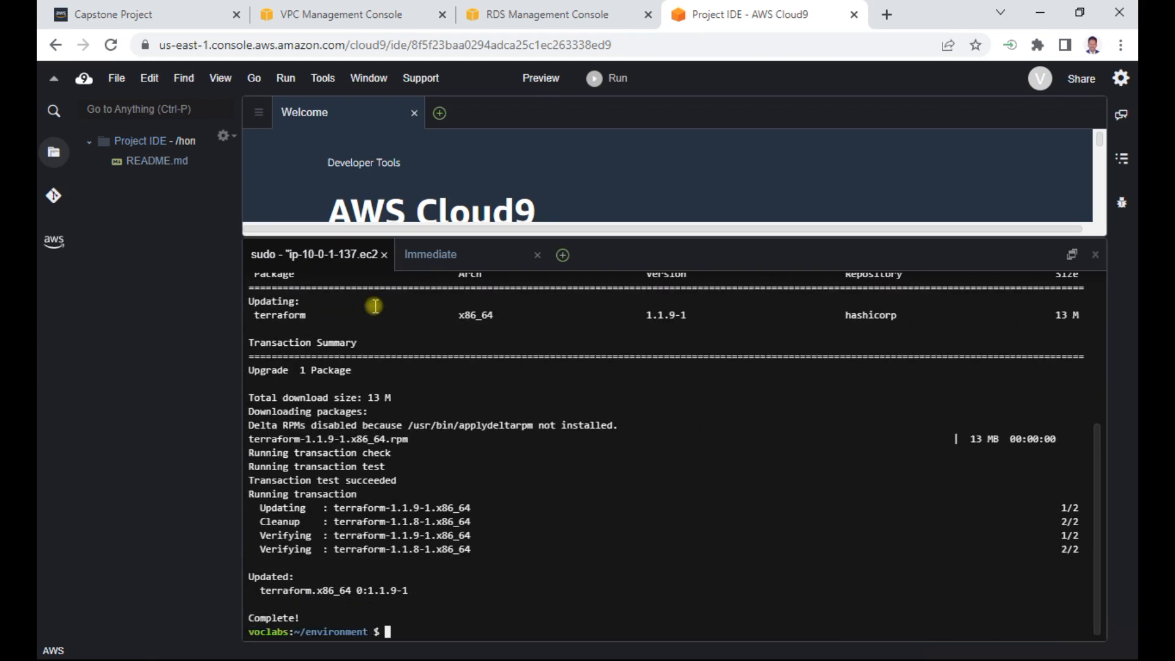
- Paste and run the copied sudo amazon-linux-extras install -y lamp-mariadb10.2-php7.2 php7.2 command in the terminal
{"action": "right_click", "coordinate": [400, 630]}
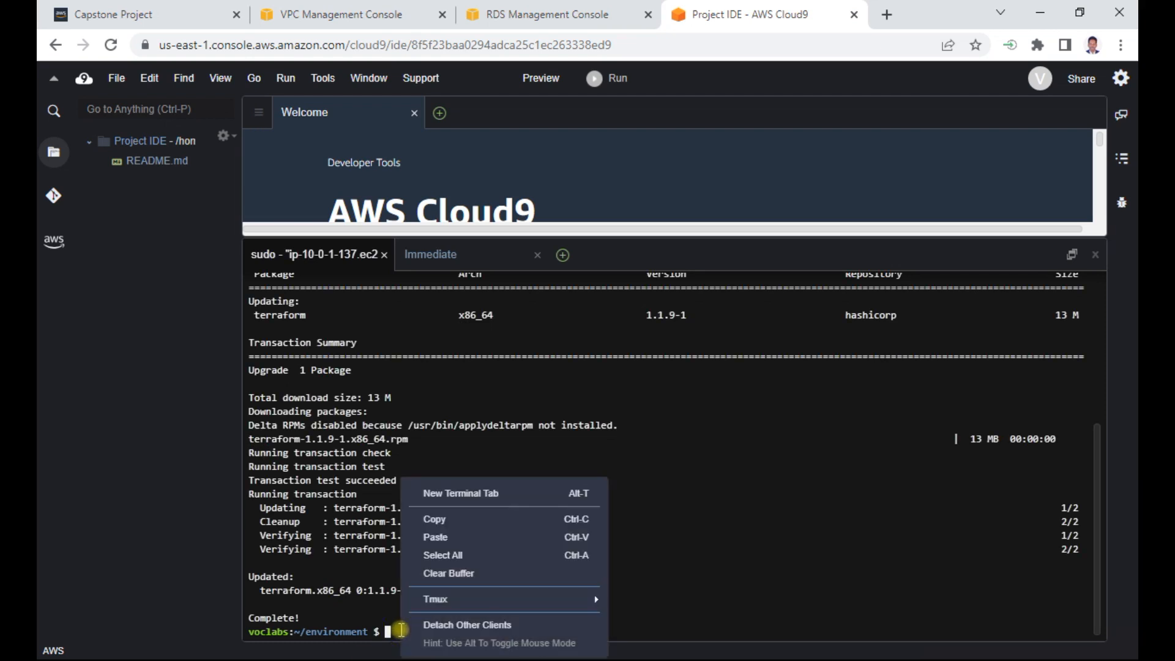
{"action": "left_click", "coordinate": [436, 537]}
{"action": "key", "text": "Return"}
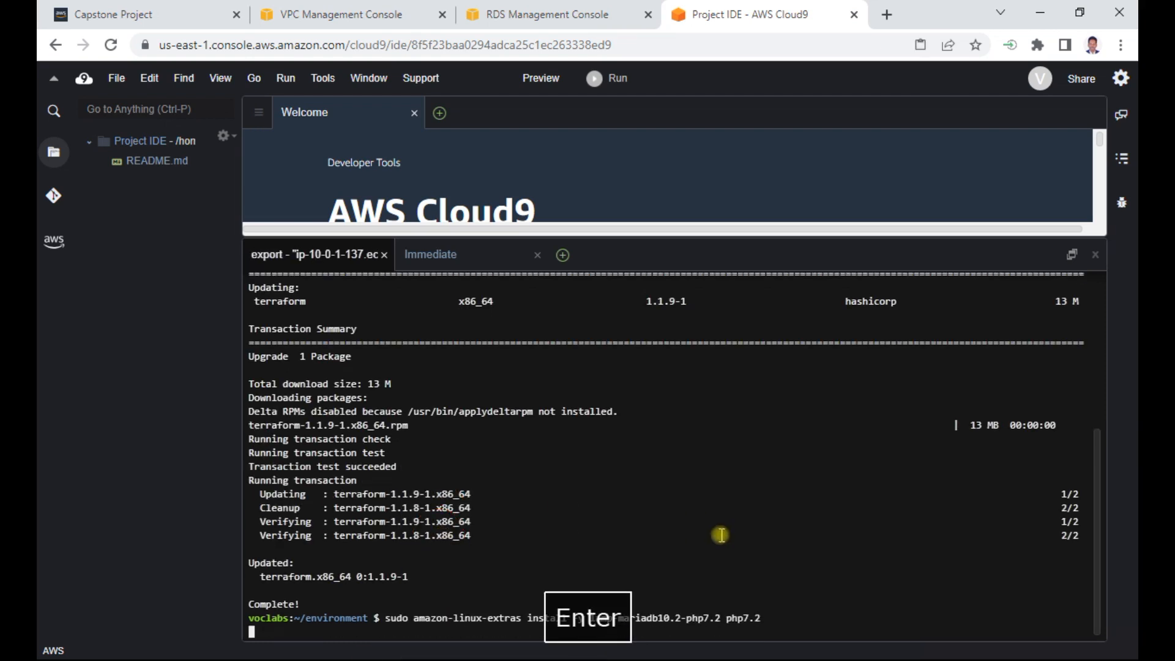
- Copy sudo yum install -y httpd mariadb-server from Step 3 of the Capstone Project (1) Word document and return to the Project IDE
{"action": "key", "text": "alt+Tab"}
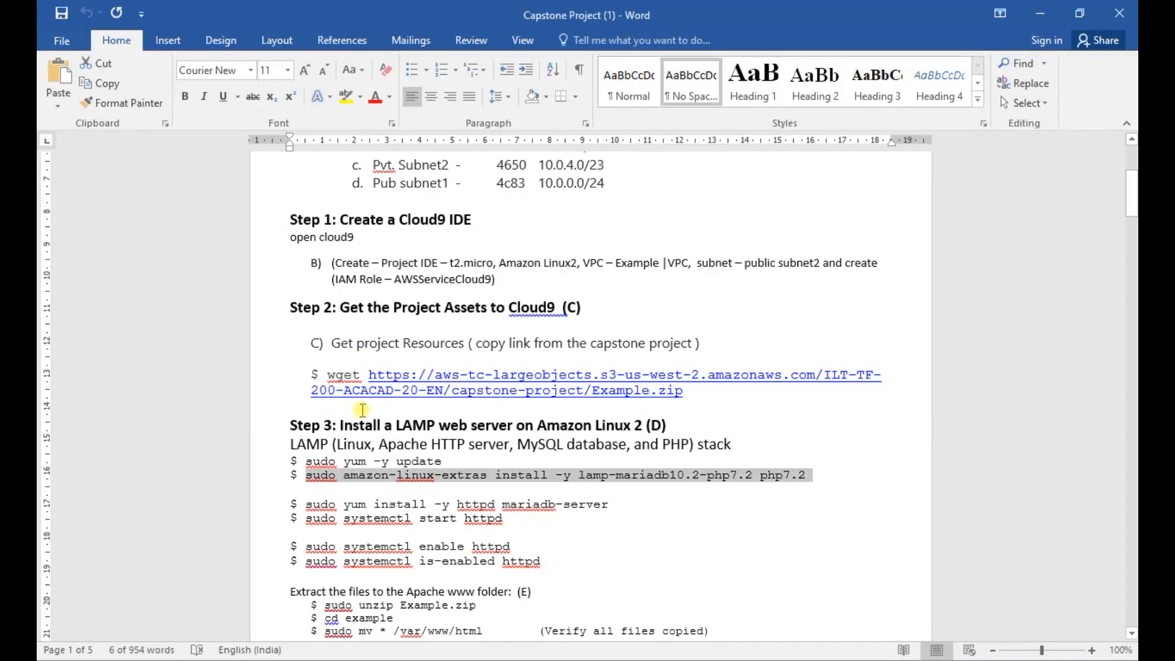
{"action": "left_click_drag", "start_coordinate": [306, 505], "coordinate": [600, 502]}
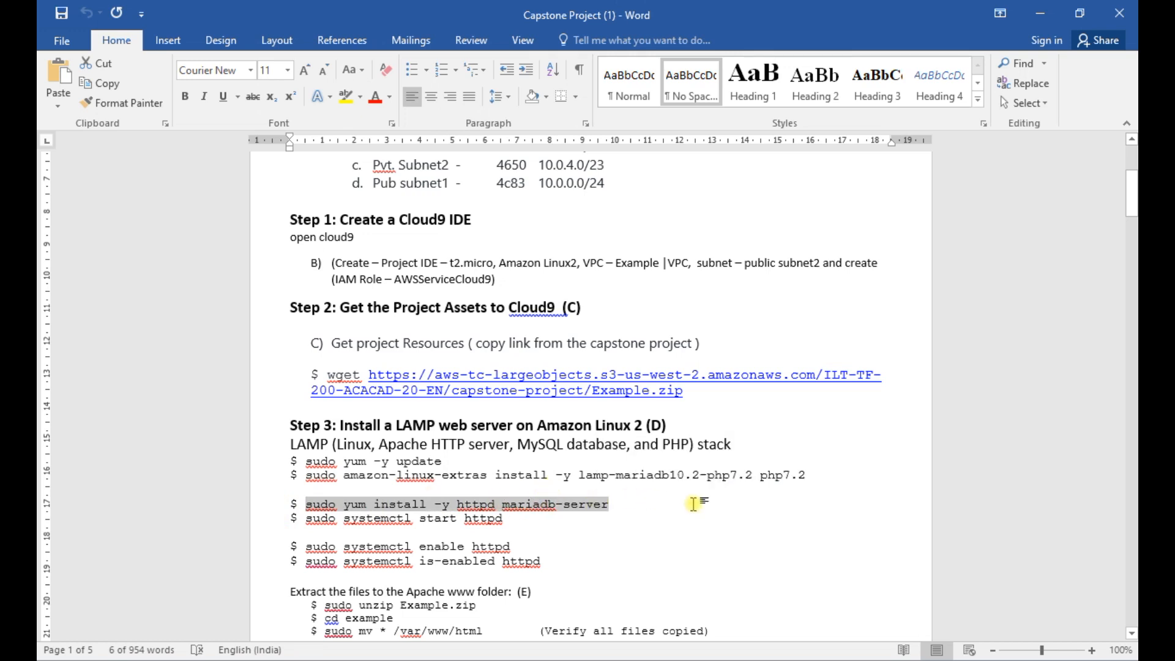
{"action": "key", "text": "ctrl+c"}
{"action": "key", "text": "alt+Tab"}
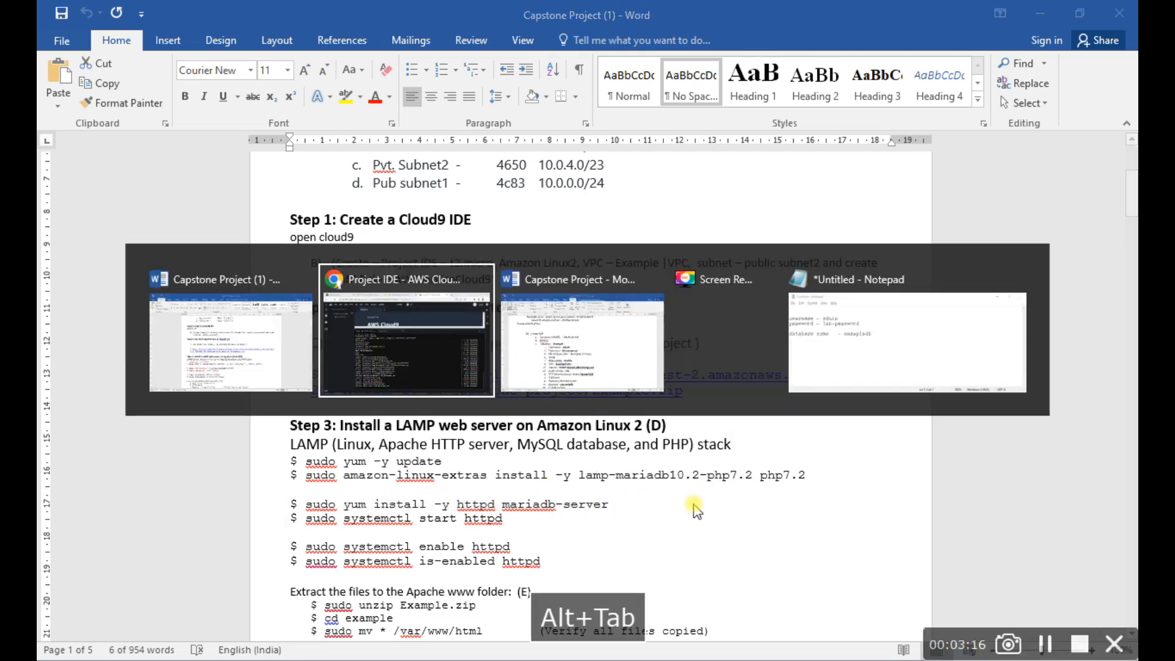
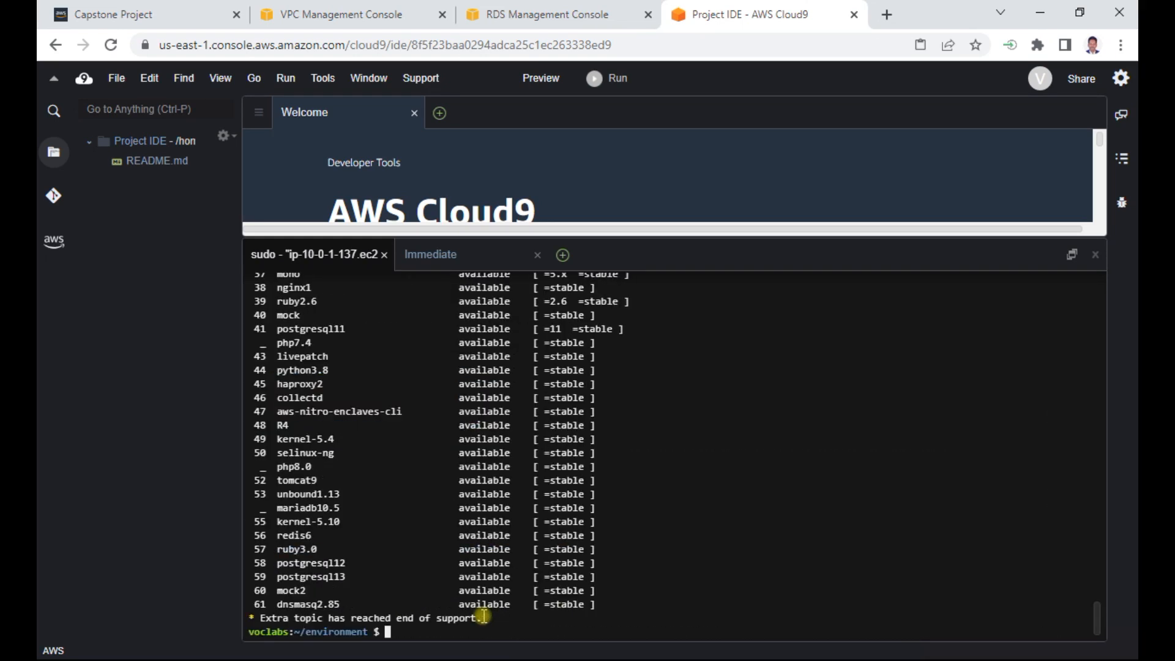
- Paste and run the copied sudo yum install -y httpd mariadb-server command in the terminal
{"action": "right_click", "coordinate": [403, 626]}
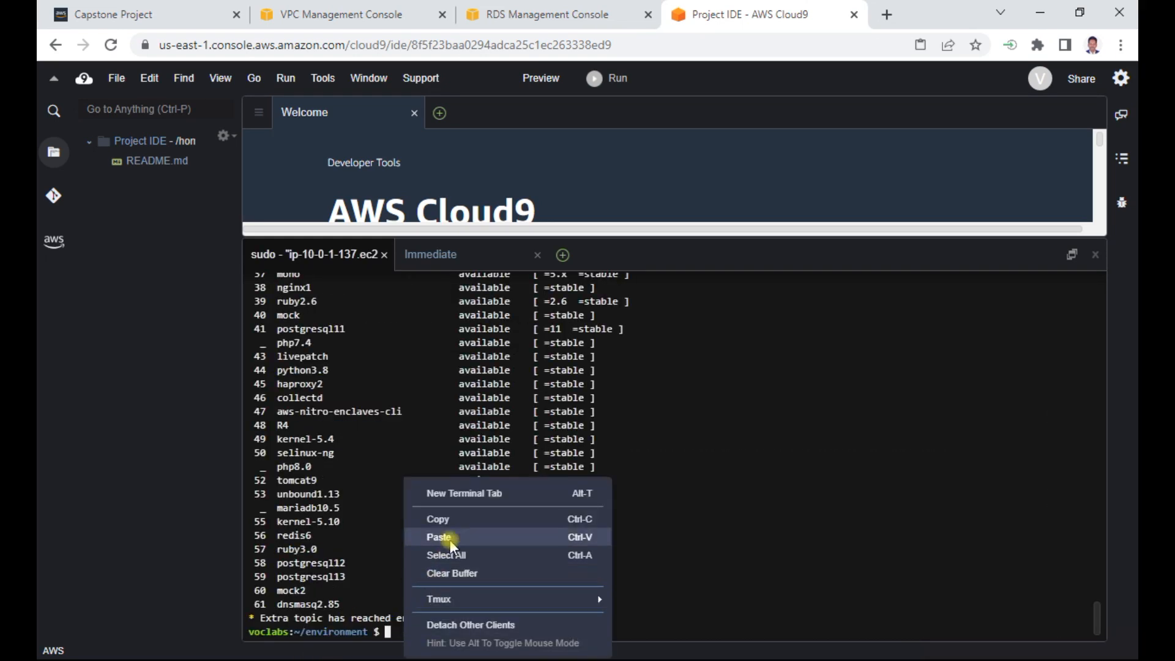
{"action": "left_click", "coordinate": [429, 536]}
{"action": "key", "text": "Return"}
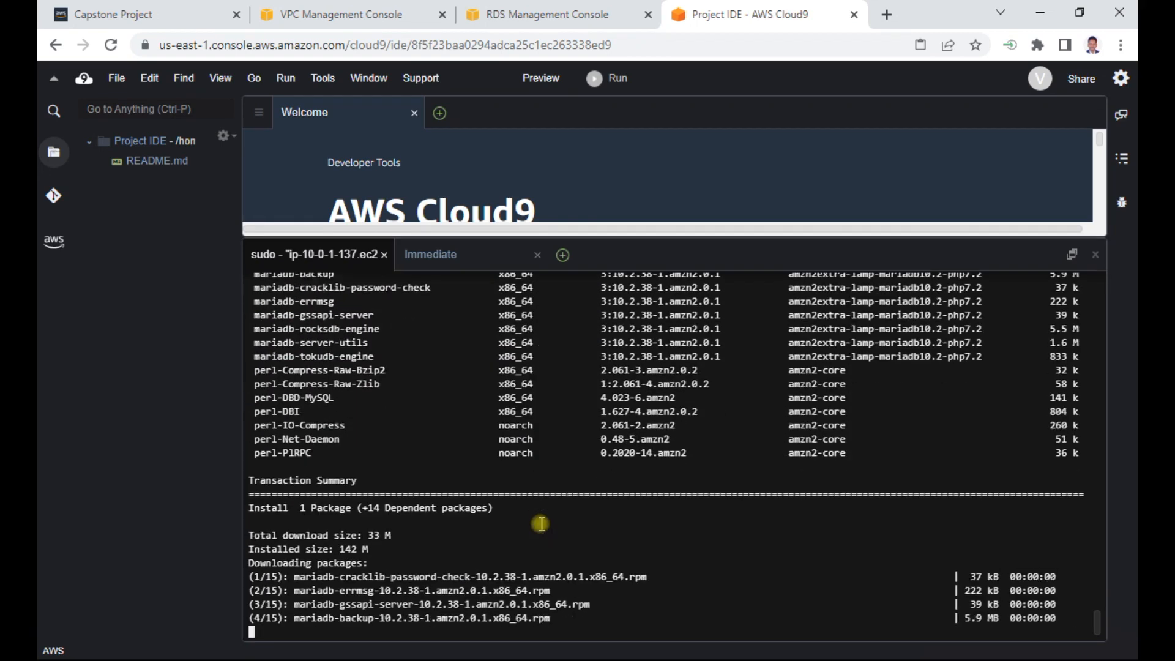
- Copy sudo systemctl start httpd from Step 3 of the Word instructions and run it in the Project IDE terminal
{"action": "key", "text": "alt+Tab"}
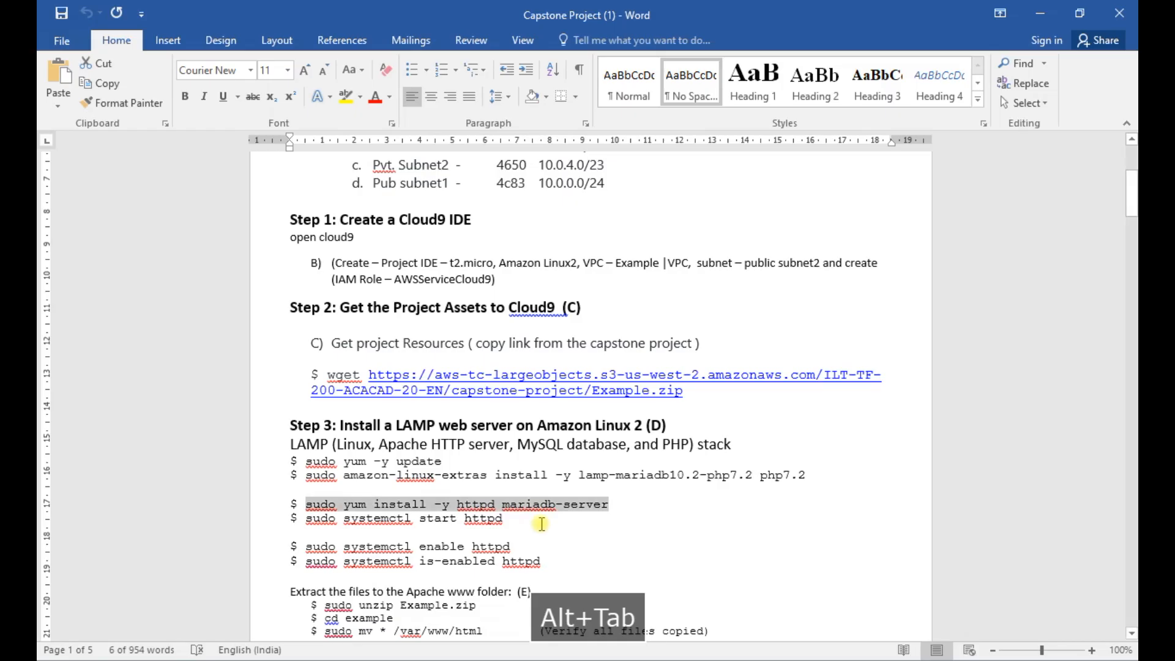
{"action": "left_click_drag", "start_coordinate": [307, 518], "coordinate": [512, 524]}
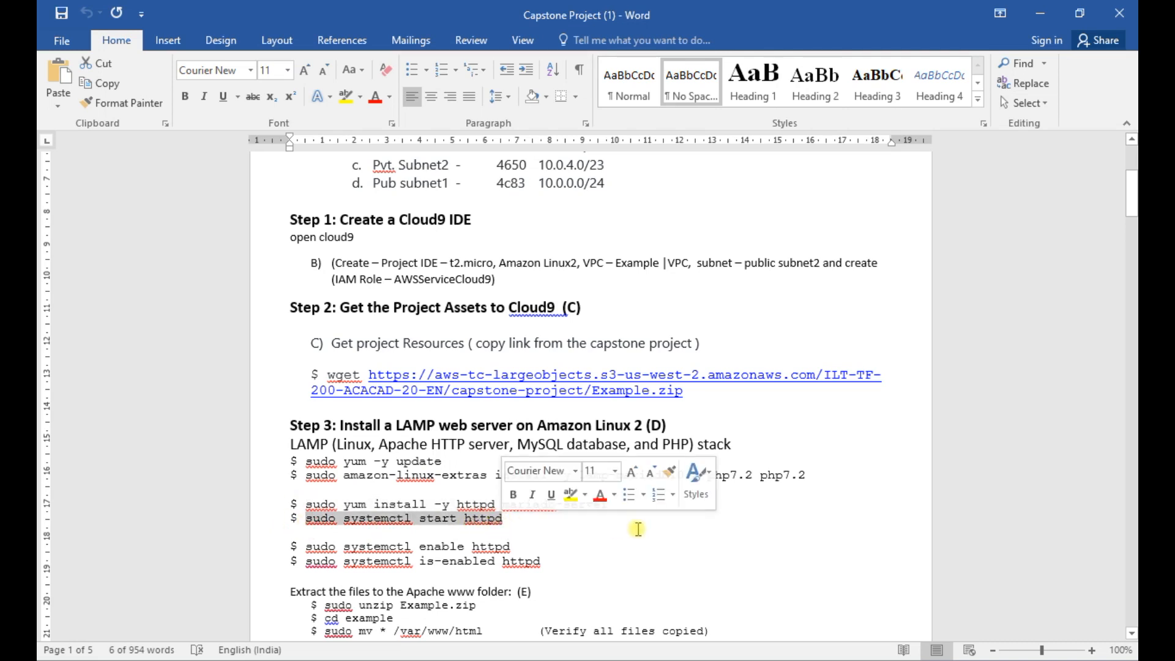
{"action": "key", "text": "ctrl+c"}
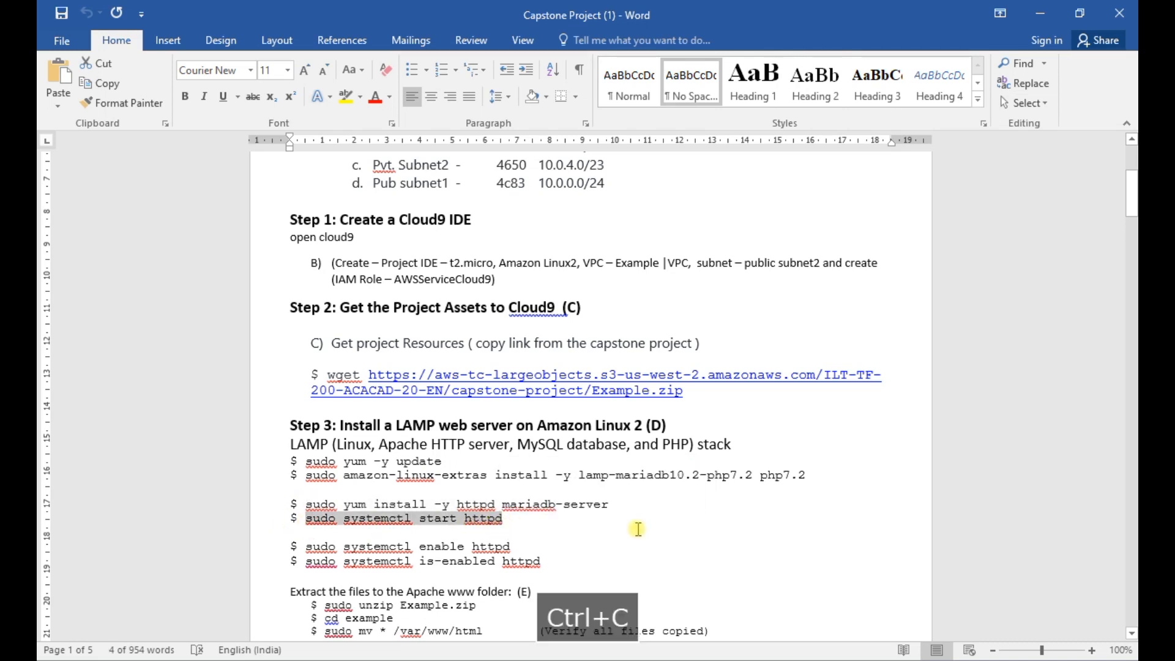
{"action": "key", "text": "alt+Tab"}
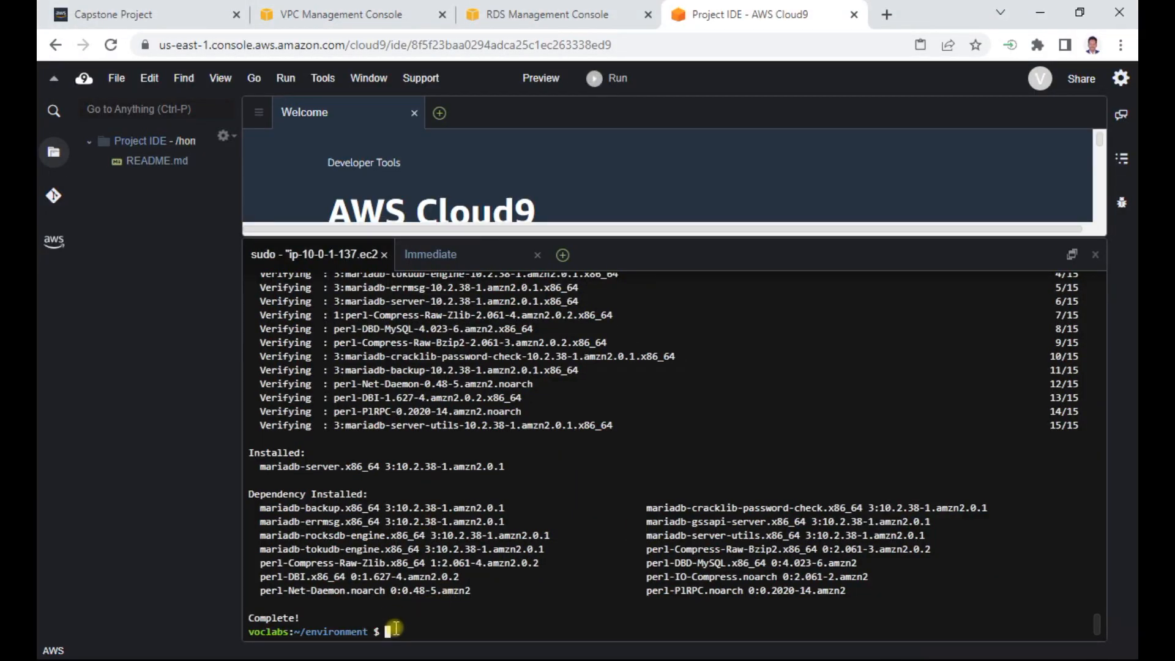
{"action": "right_click", "coordinate": [394, 627]}
{"action": "left_click", "coordinate": [436, 531]}
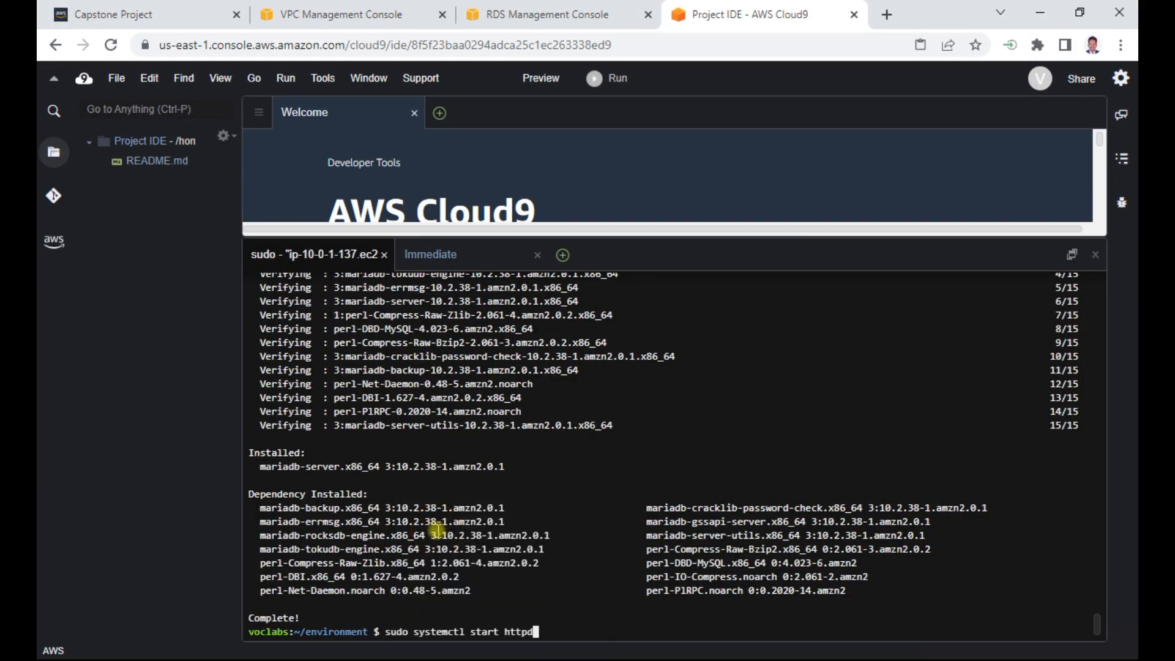
{"action": "key", "text": "Return"}
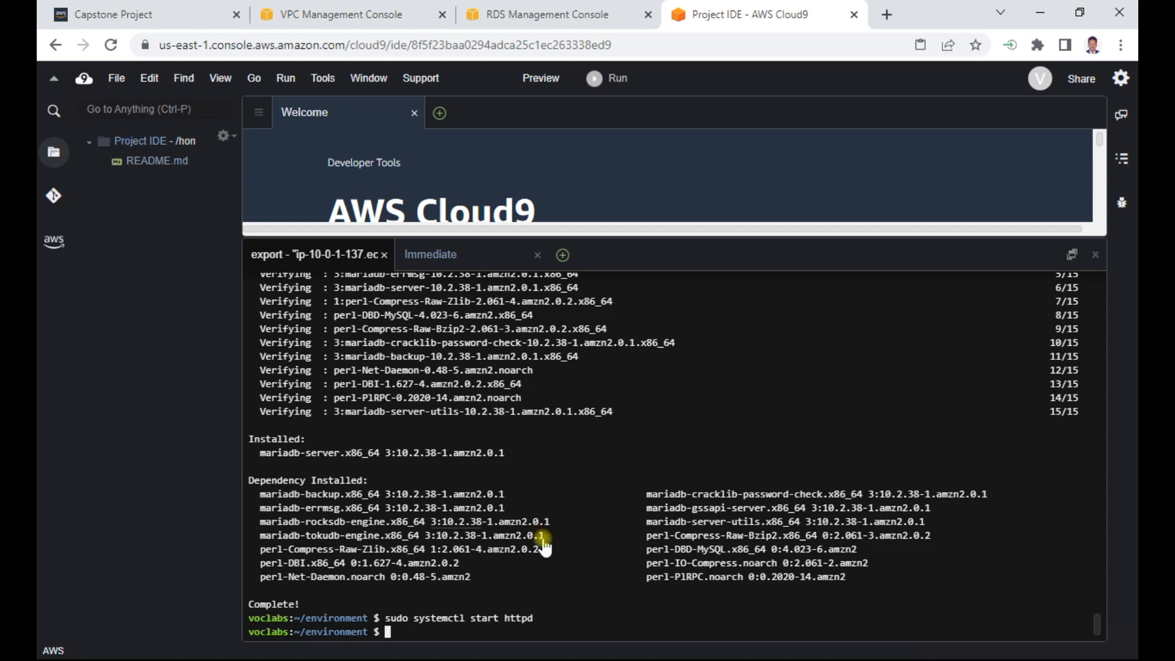
- Enable the Apache service at boot by running sudo systemctl enable httpd in the terminal
{"action": "key", "text": "Up"}
{"action": "key", "text": "BackSpace"}
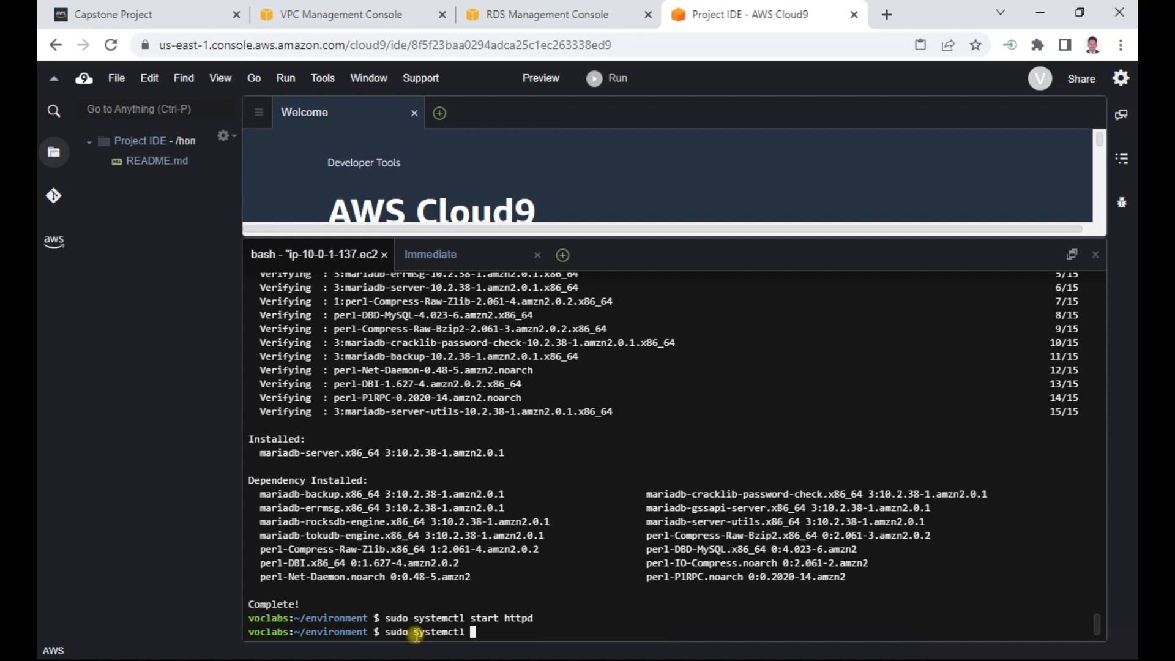
{"action": "type", "text": "enable "}
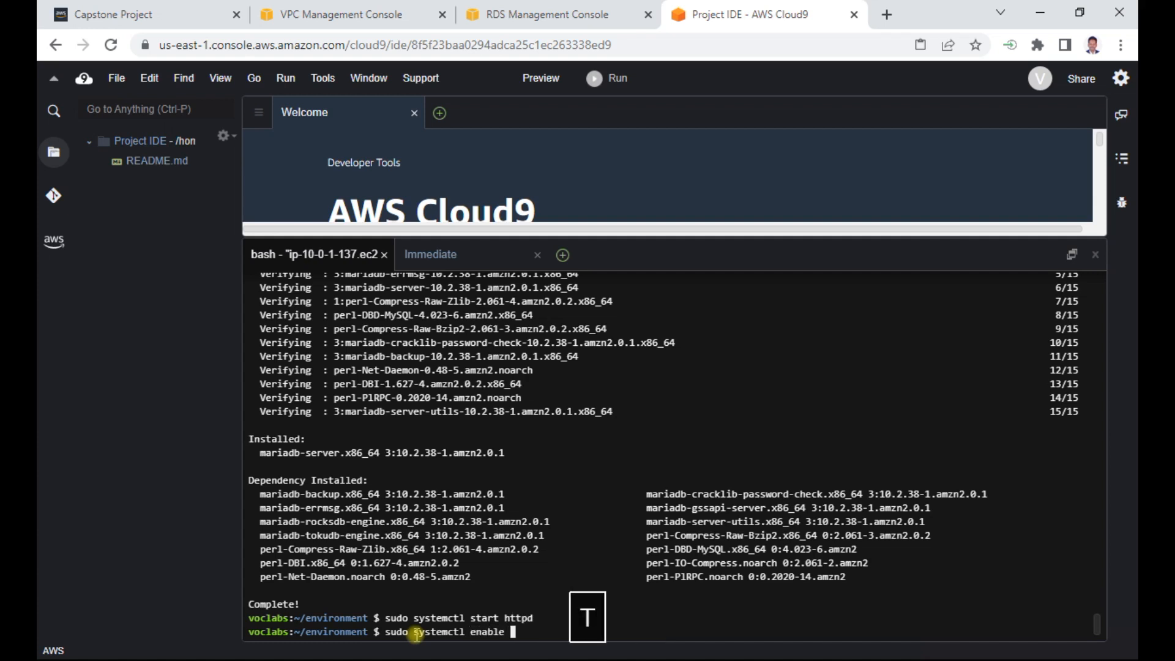
{"action": "type", "text": "httpd"}
{"action": "key", "text": "Return"}
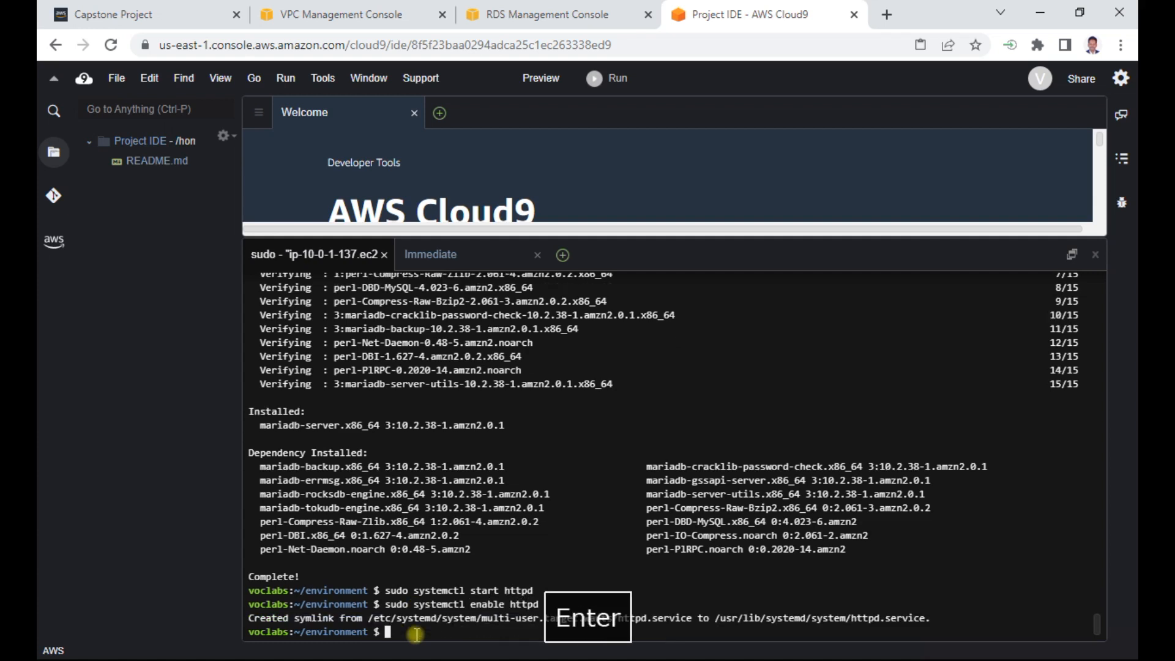
- Switch to the Capstone Project - Modified Word document and copy the wget command for the GitHub main.zip from Step 2b
{"action": "key", "text": "alt+Tab"}
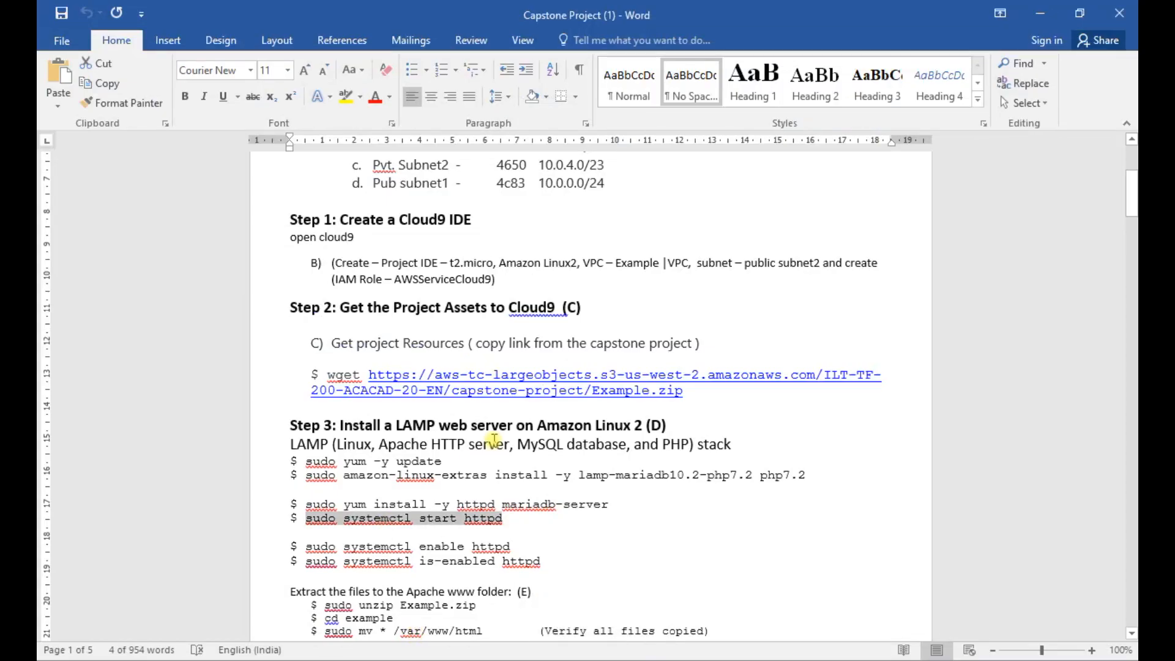
{"action": "scroll", "coordinate": [494, 440], "scroll_direction": "down", "scroll_amount": 3}
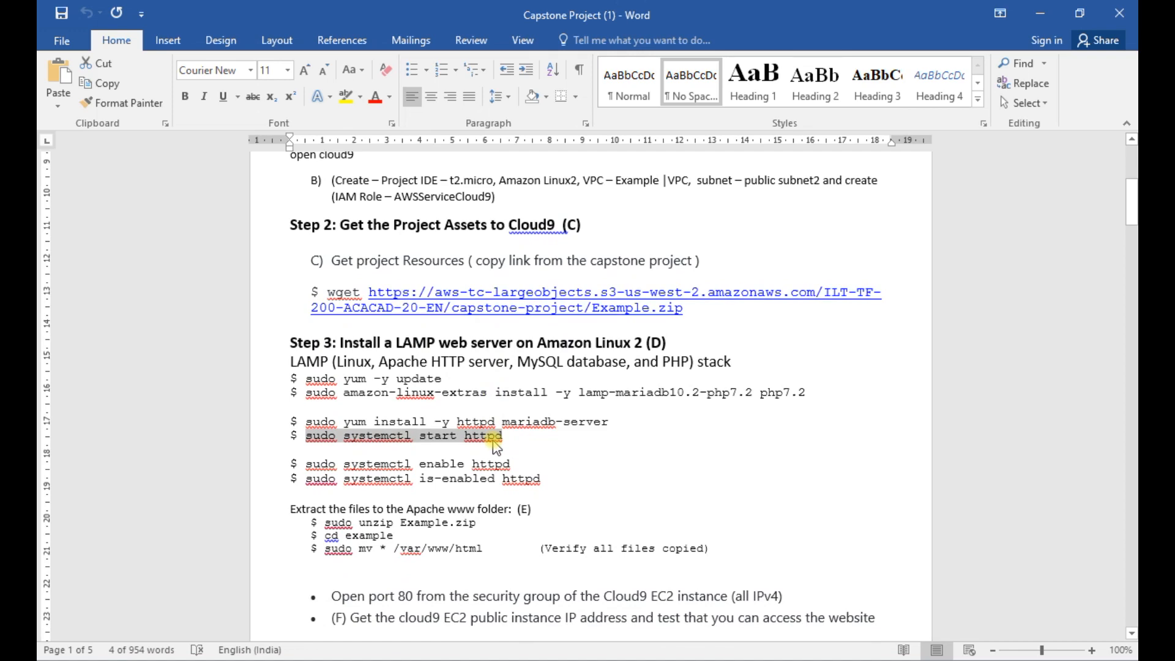
{"action": "key", "text": "alt+Tab"}
{"action": "key", "text": "alt+Tab"}
{"action": "key", "text": "alt+Tab"}
{"action": "key", "text": "alt+Tab"}
{"action": "key", "text": "alt+Tab"}
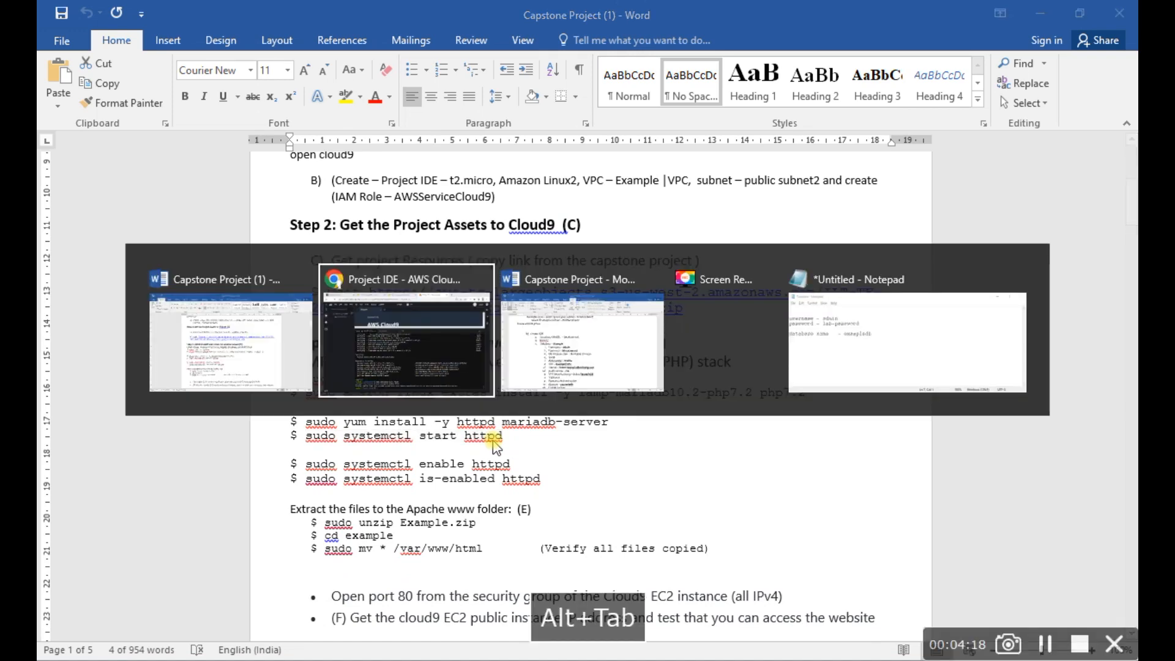
{"action": "key", "text": "alt+Tab"}
{"action": "key", "text": "alt+Tab"}
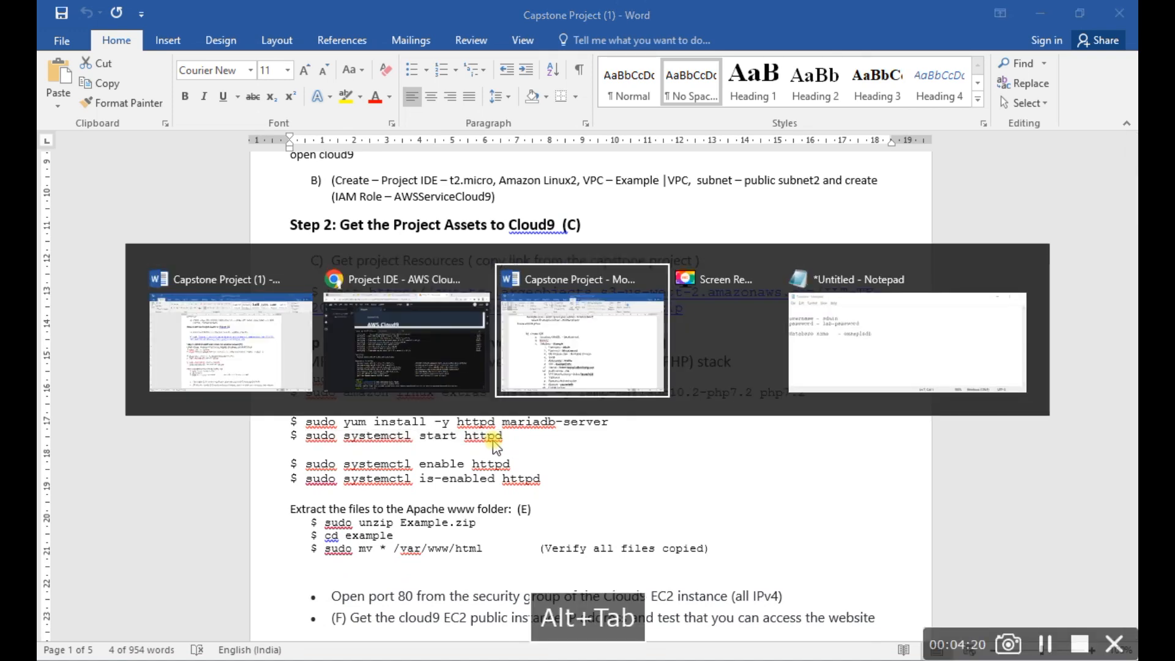
{"action": "scroll", "coordinate": [518, 452], "scroll_direction": "down", "scroll_amount": 20}
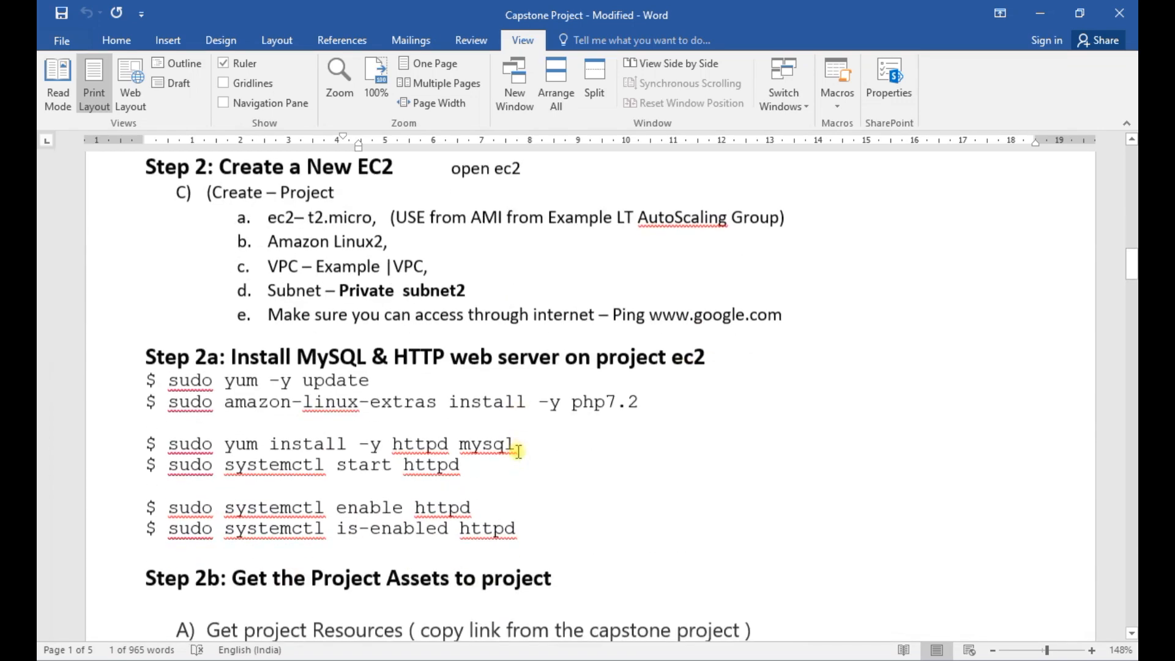
{"action": "left_click_drag", "start_coordinate": [533, 405], "coordinate": [202, 381]}
{"action": "key", "text": "ctrl+c"}
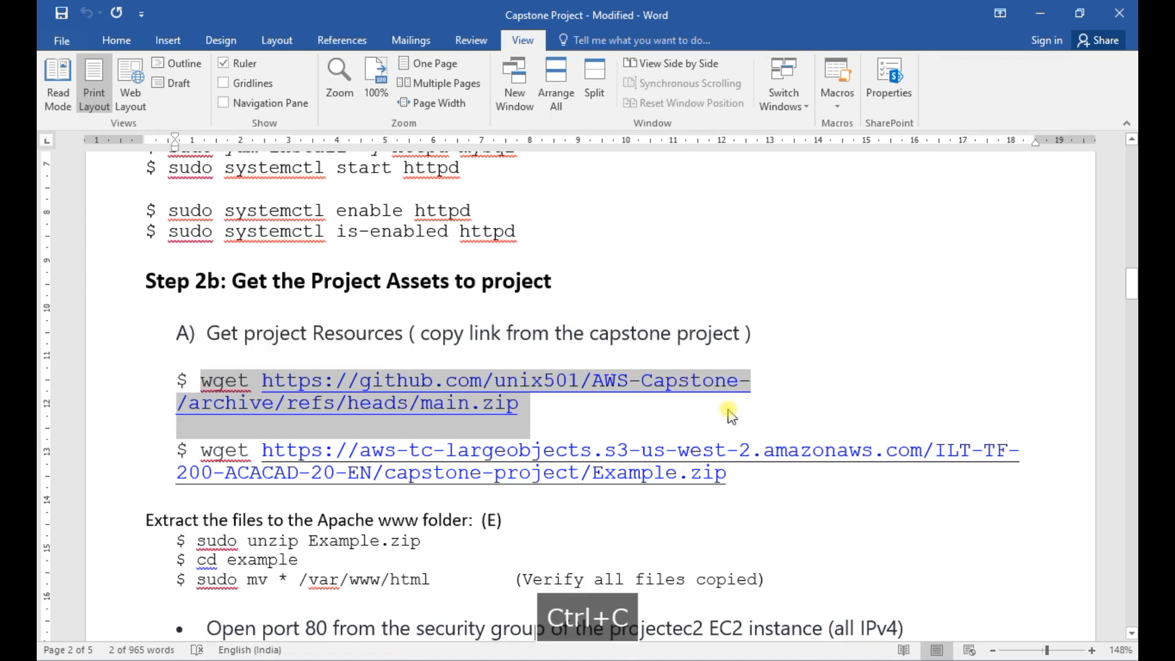
{"action": "key", "text": "alt+Tab"}
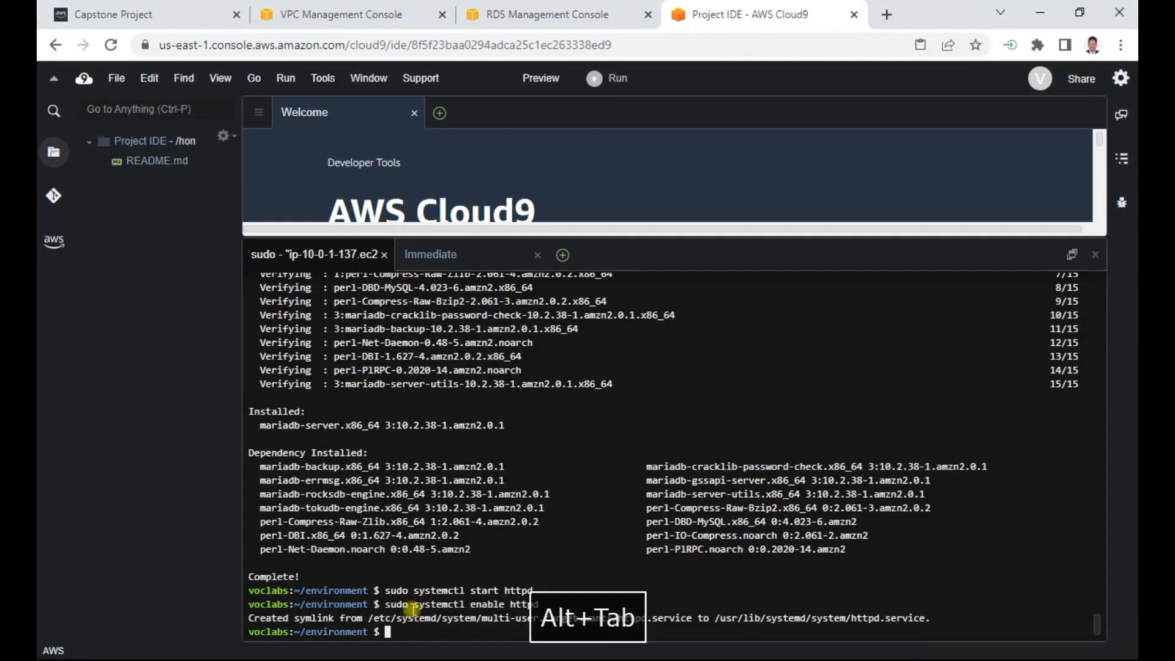
{"action": "right_click", "coordinate": [387, 633]}
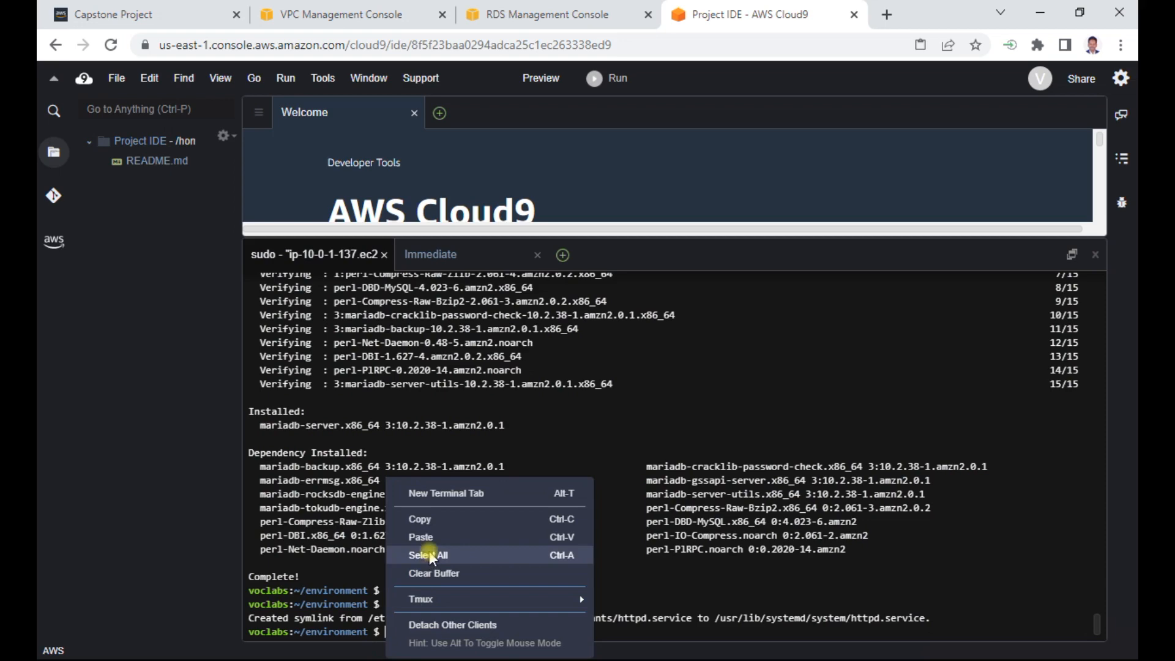
{"action": "left_click", "coordinate": [428, 537]}
{"action": "key", "text": "Return"}
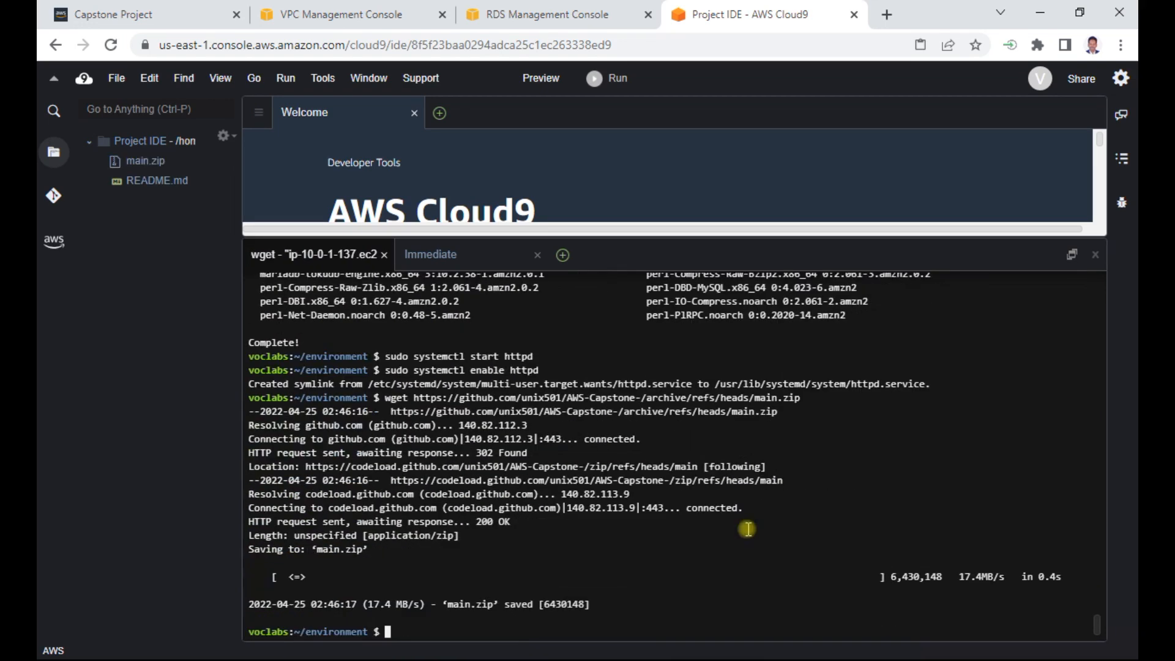
- Clear the terminal and list the files in the environment folder with ll
{"action": "type", "text": "clear"}
{"action": "key", "text": "Return"}
{"action": "type", "text": "ll"}
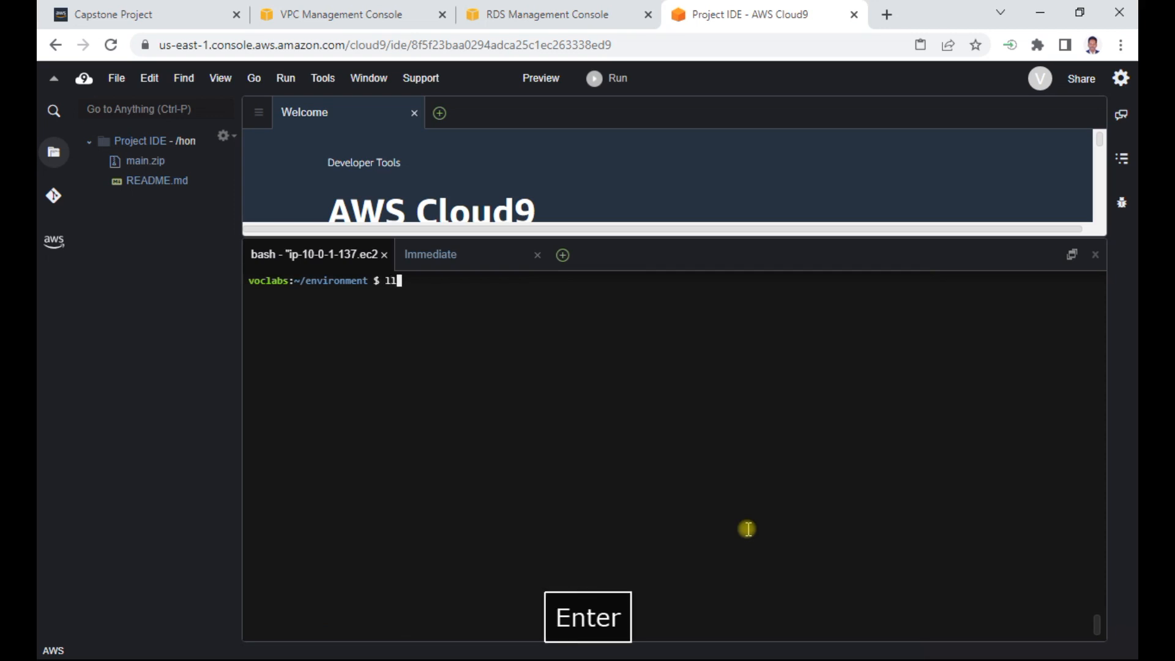
{"action": "key", "text": "Return"}
{"action": "left_click", "coordinate": [532, 374]}
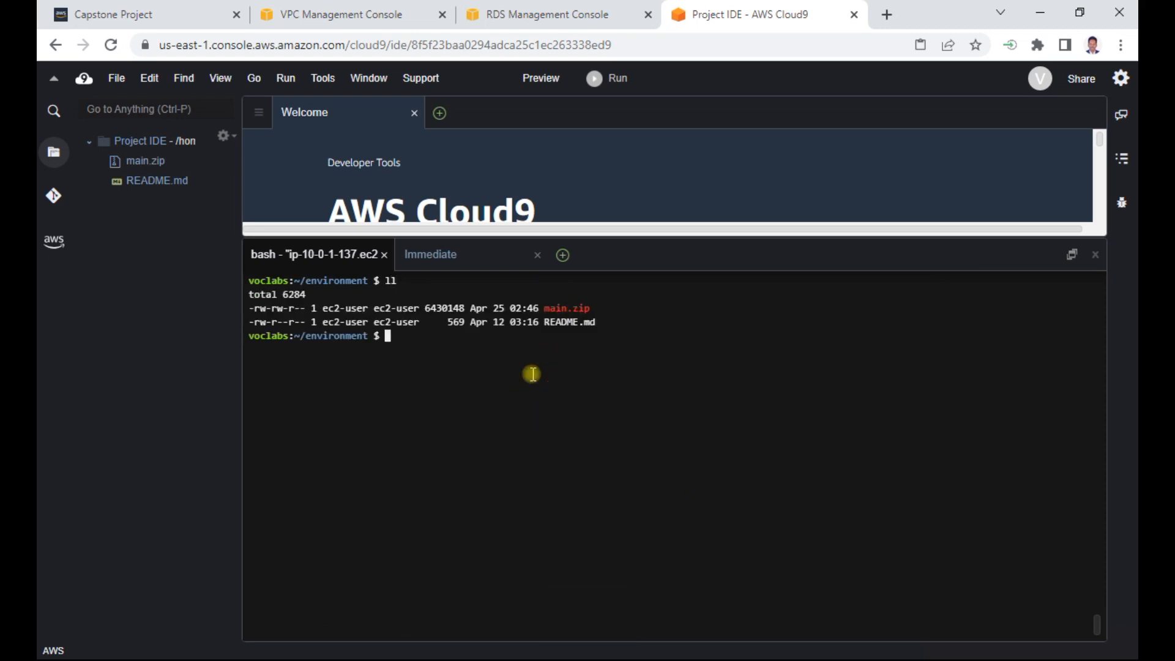
- Extract main.zip in the environment folder with unzip and list the folder's contents
{"action": "type", "text": "unzip main."}
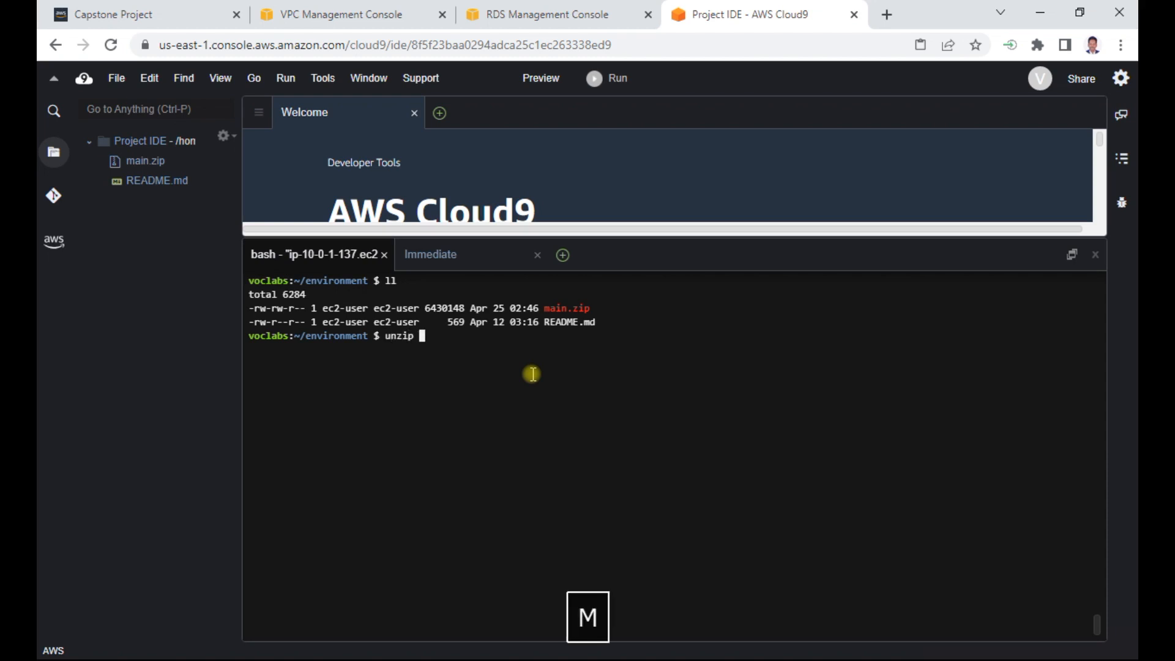
{"action": "key", "text": "Tab"}
{"action": "key", "text": "Return"}
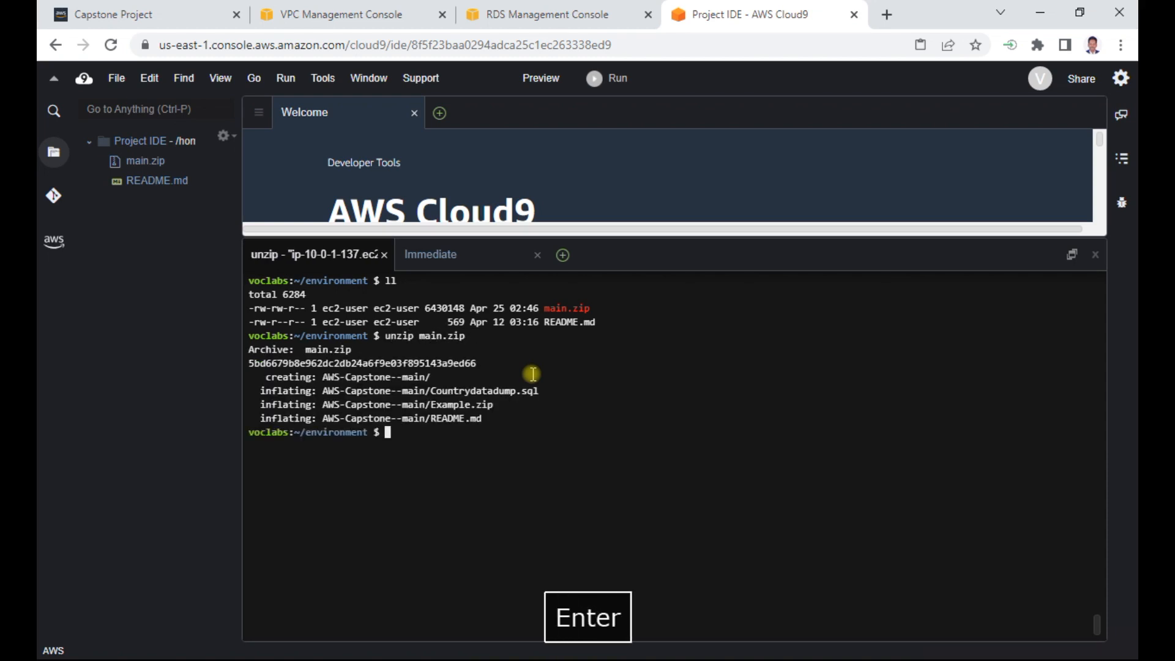
{"action": "type", "text": "ll"}
{"action": "key", "text": "Return"}
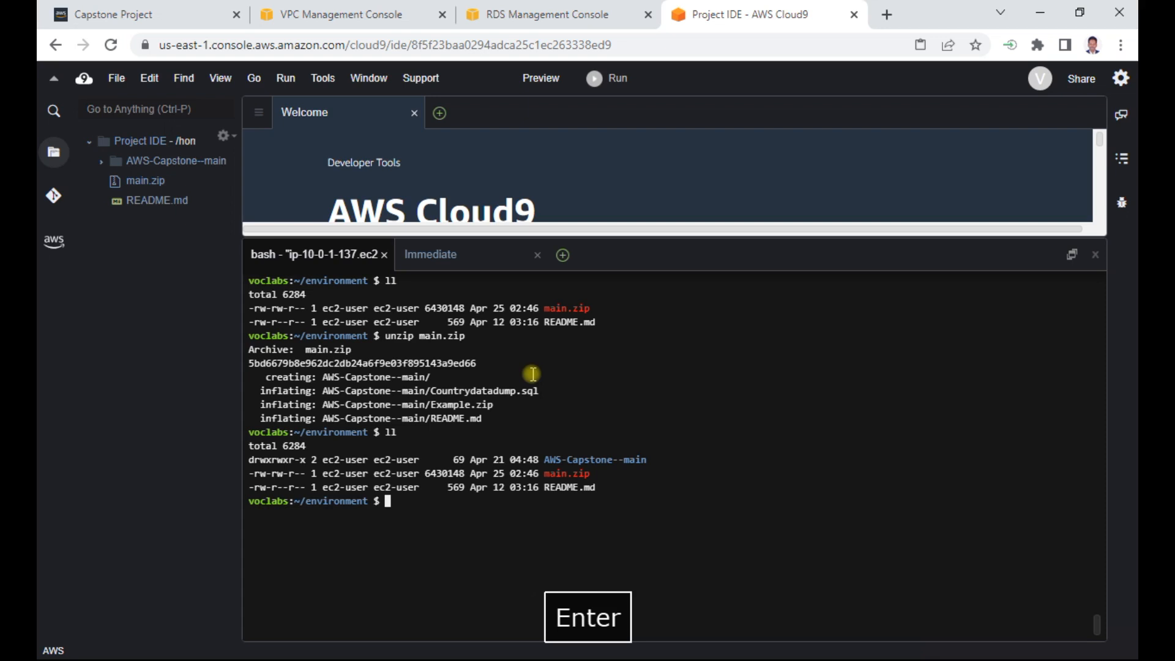
- Change into the AWS-Capstone--main directory and list its files
{"action": "type", "text": "cd AWS-Capstone--main/"}
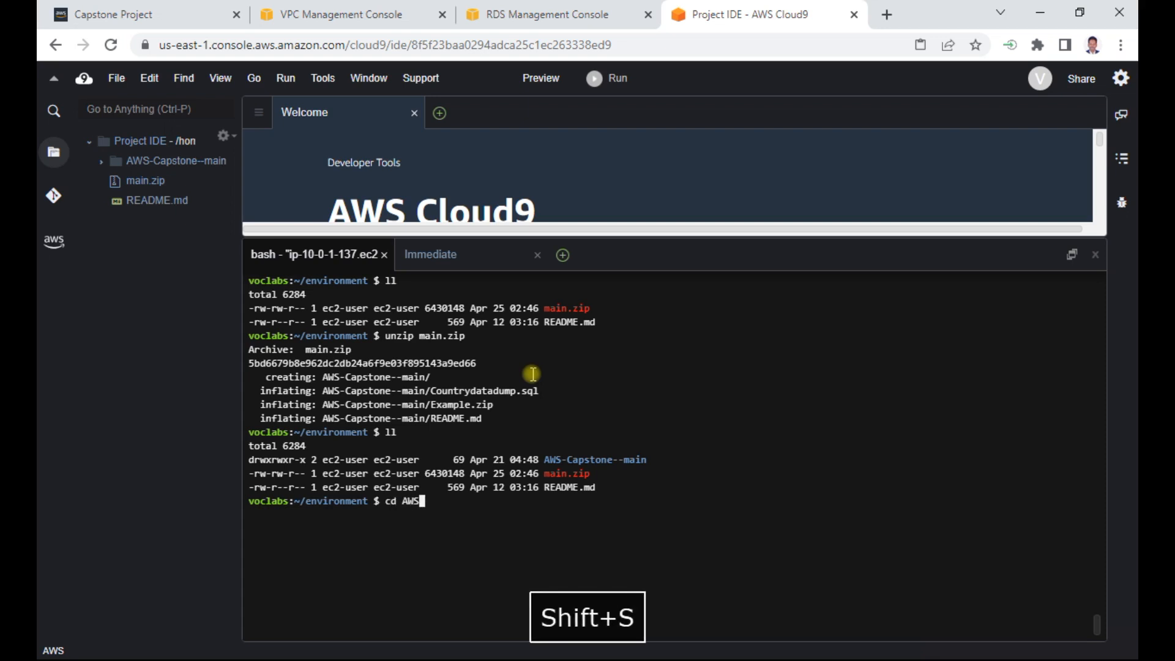
{"action": "key", "text": "Tab"}
{"action": "key", "text": "Return"}
{"action": "type", "text": "ll"}
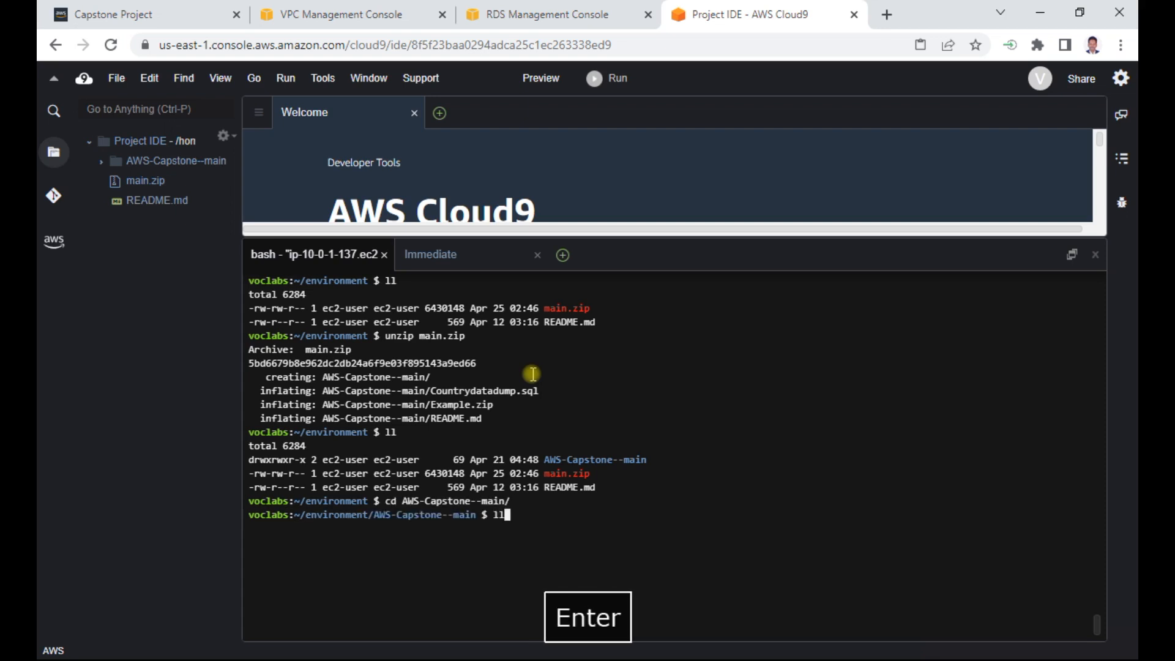
{"action": "key", "text": "Return"}
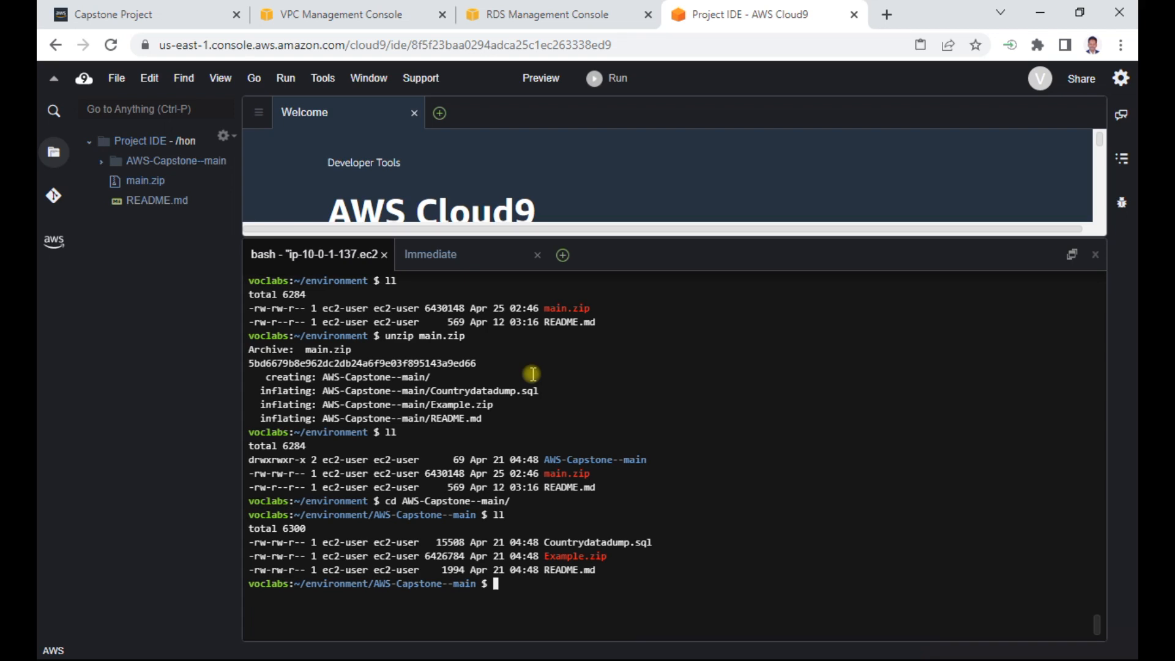
- Extract Example.zip inside AWS-Capstone--main with unzip and list the directory's contents
{"action": "type", "text": "unzip Ex"}
{"action": "key", "text": "Tab"}
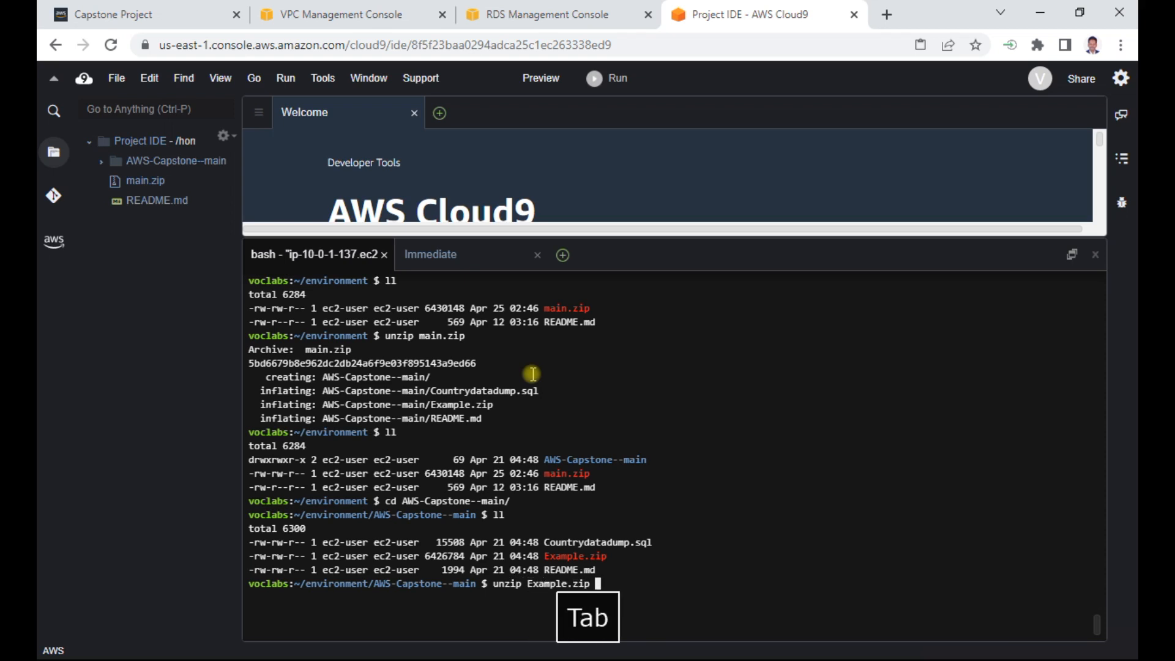
{"action": "key", "text": "Return"}
{"action": "type", "text": "ll"}
{"action": "key", "text": "Return"}
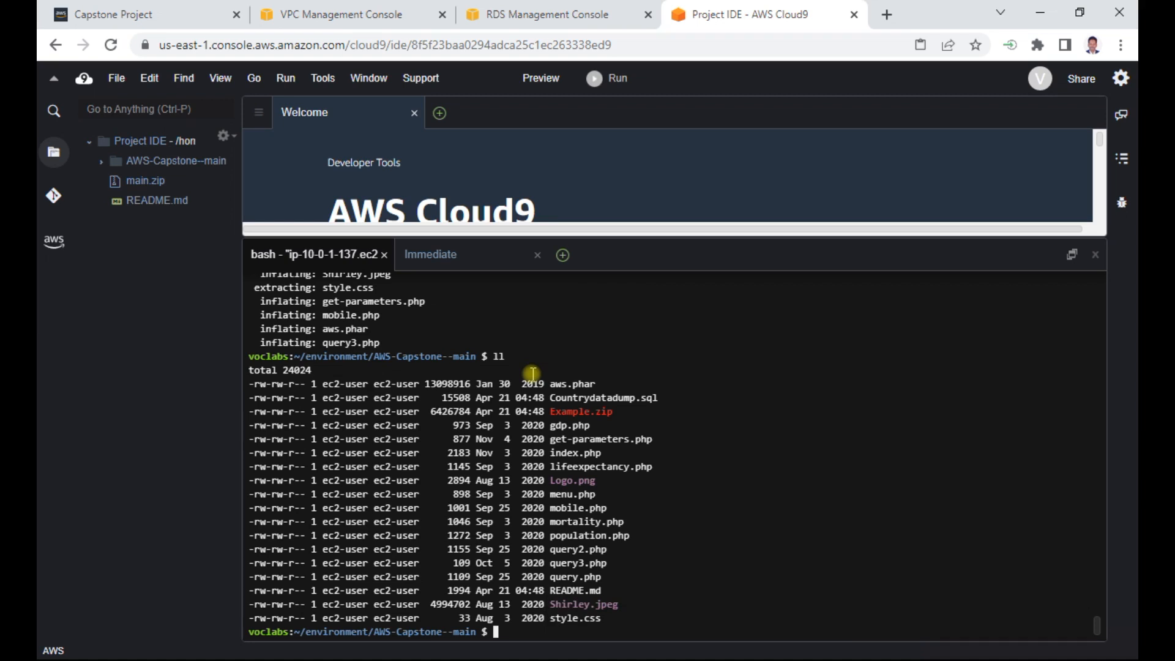
- Copy all the extracted project files to the Apache web folder with sudo cp * /var/www/html/
{"action": "type", "text": "p"}
{"action": "key", "text": "BackSpace"}
{"action": "key", "text": "BackSpace"}
{"action": "type", "text": "sudo cp * /var/"}
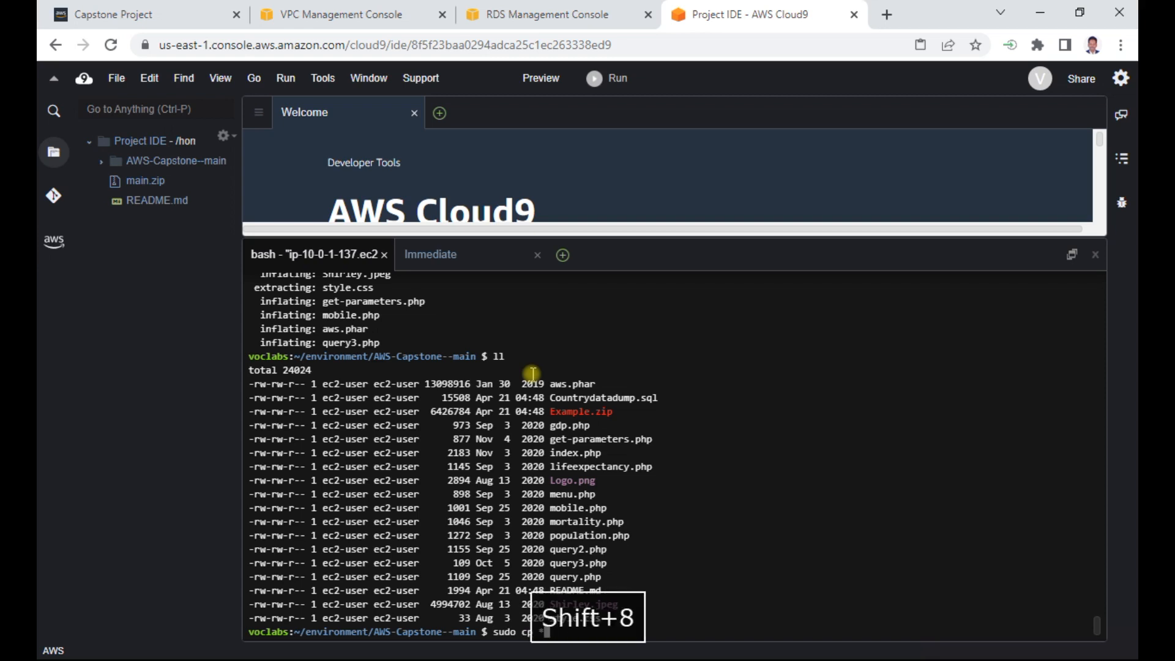
{"action": "key", "text": "Tab"}
{"action": "key", "text": "Tab"}
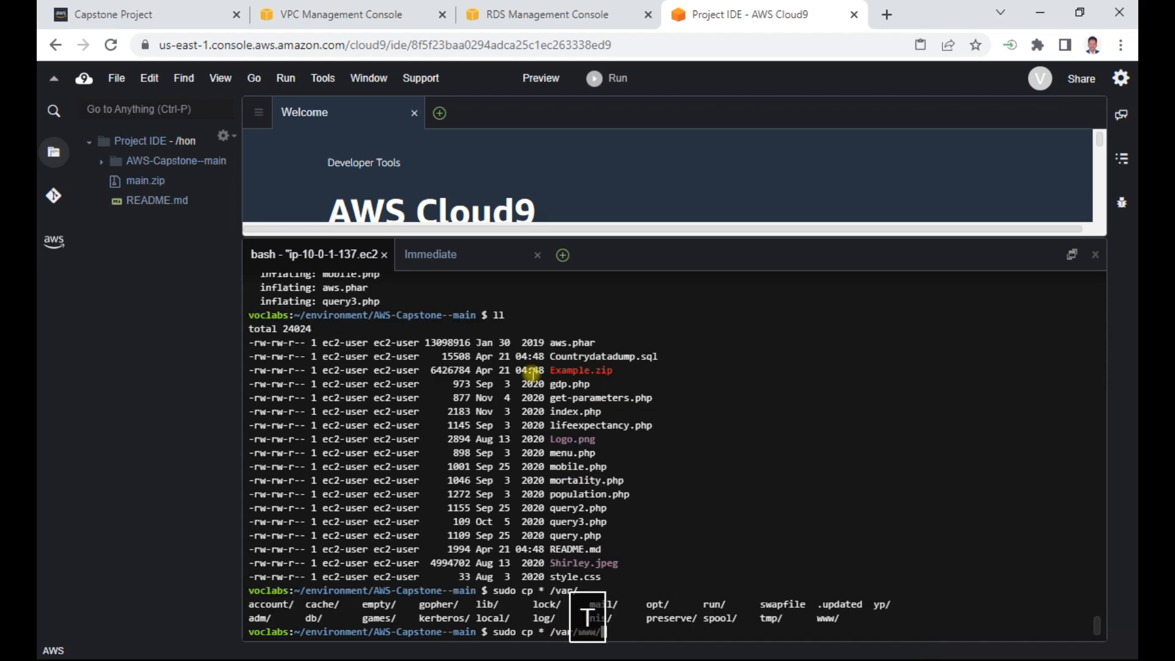
{"action": "key", "text": "Return"}
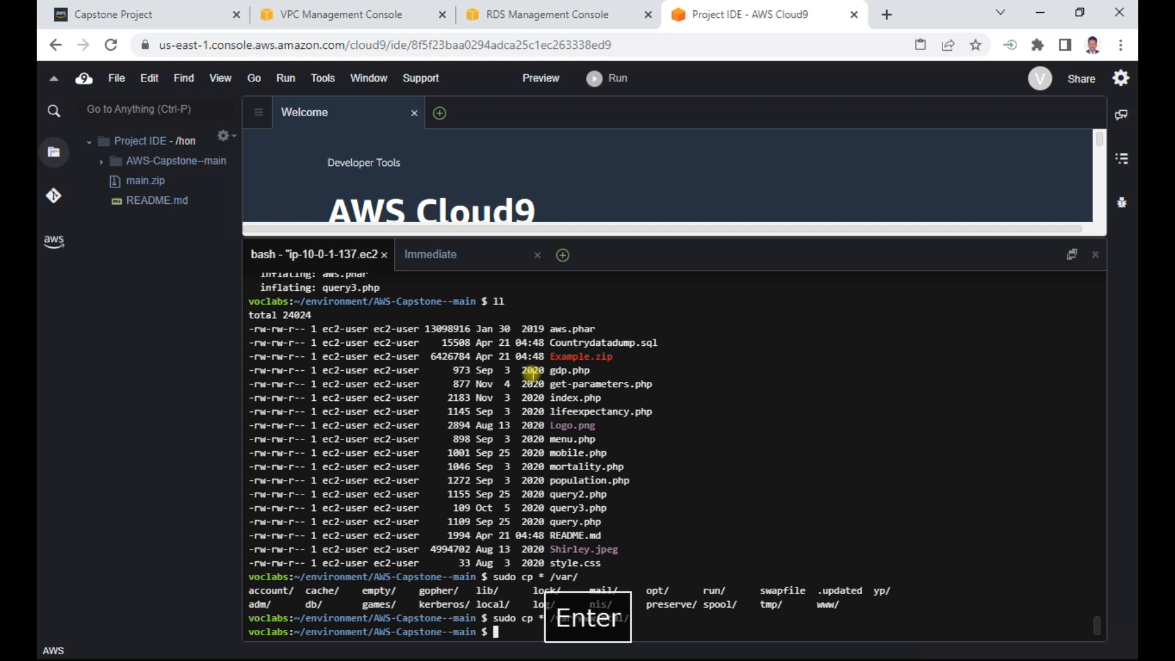
- Change to the /var/www/html directory and list the copied files with ll
{"action": "type", "text": "sd"}
{"action": "key", "text": "BackSpace"}
{"action": "key", "text": "BackSpace"}
{"action": "type", "text": "cd /var/www/html"}
{"action": "key", "text": "Return"}
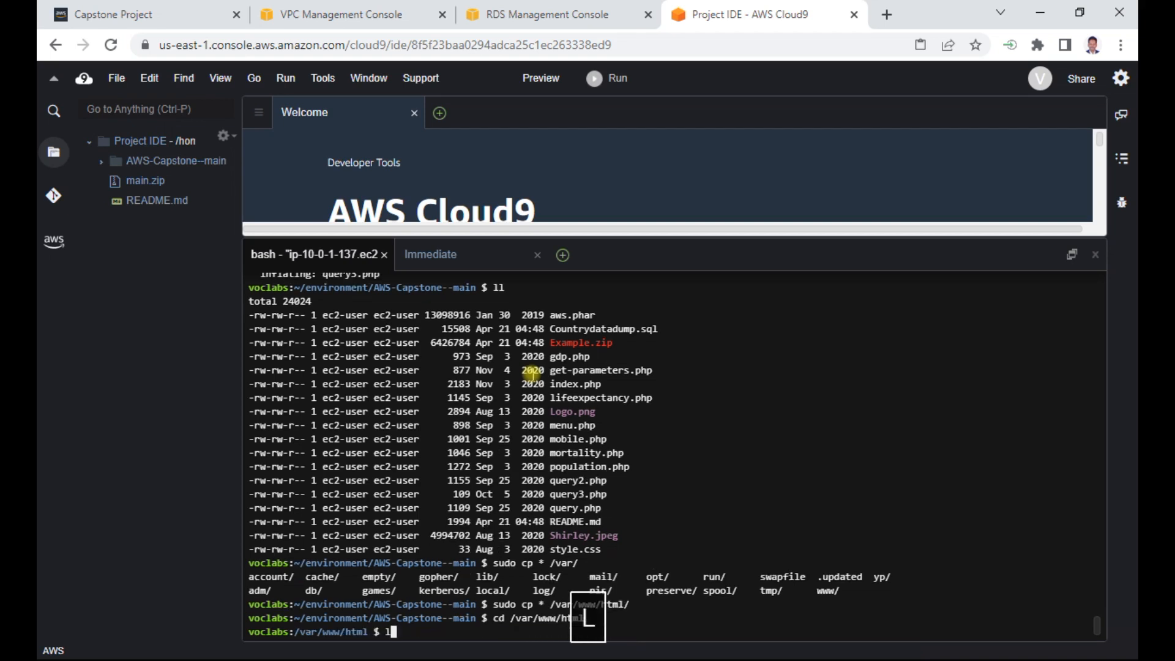
{"action": "type", "text": "ll"}
{"action": "key", "text": "Return"}
- Remove Example.zip from /var/www/html with sudo rm and list the remaining files with ll
{"action": "type", "text": "sudo "}
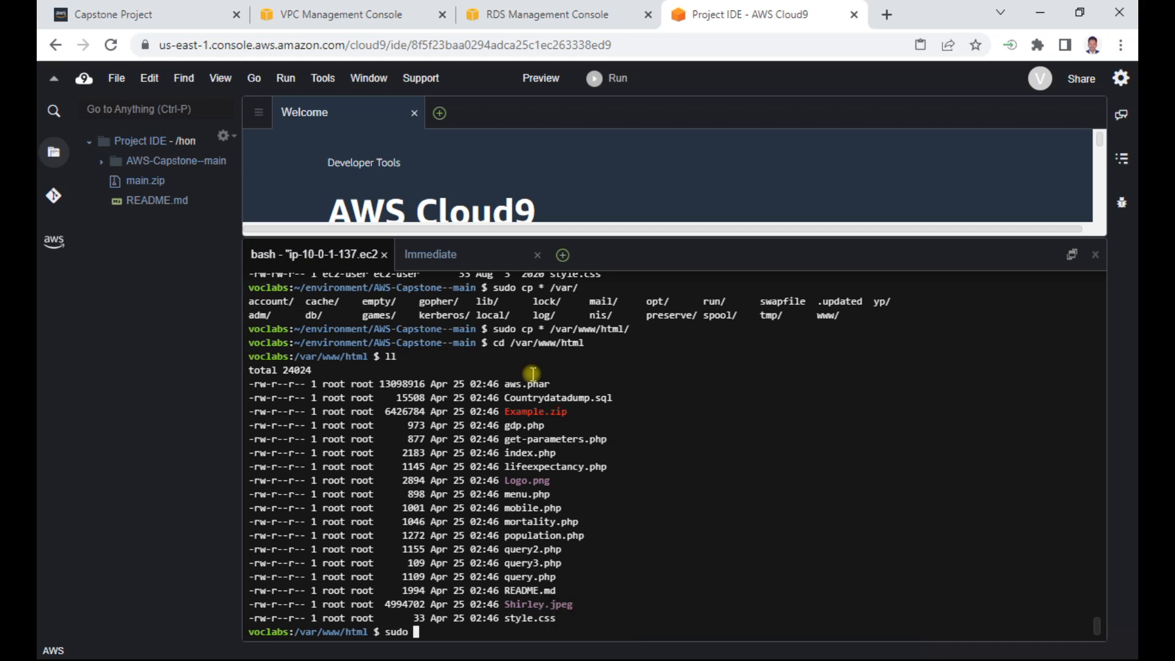
{"action": "type", "text": "rm Exam"}
{"action": "key", "text": "Tab"}
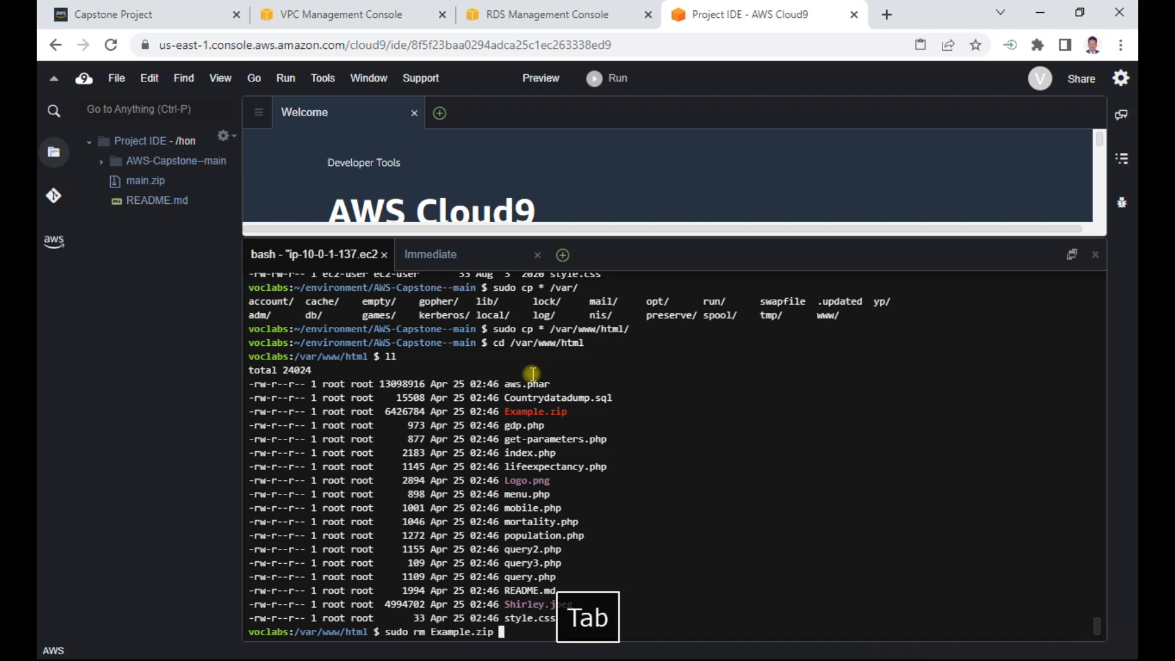
{"action": "key", "text": "Return"}
{"action": "type", "text": "ll"}
{"action": "key", "text": "Return"}
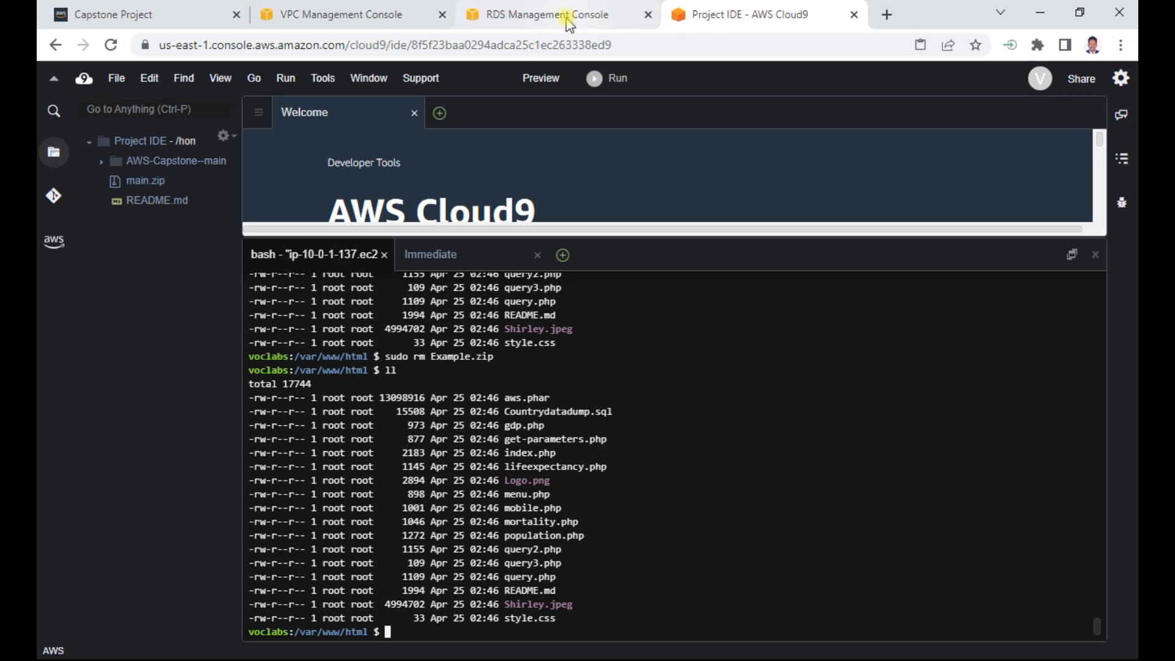
- Open the running EC2 instances and copy the public IPv4 address of the aws-cloud9-Project-IDE instance
{"action": "left_click", "coordinate": [343, 15]}
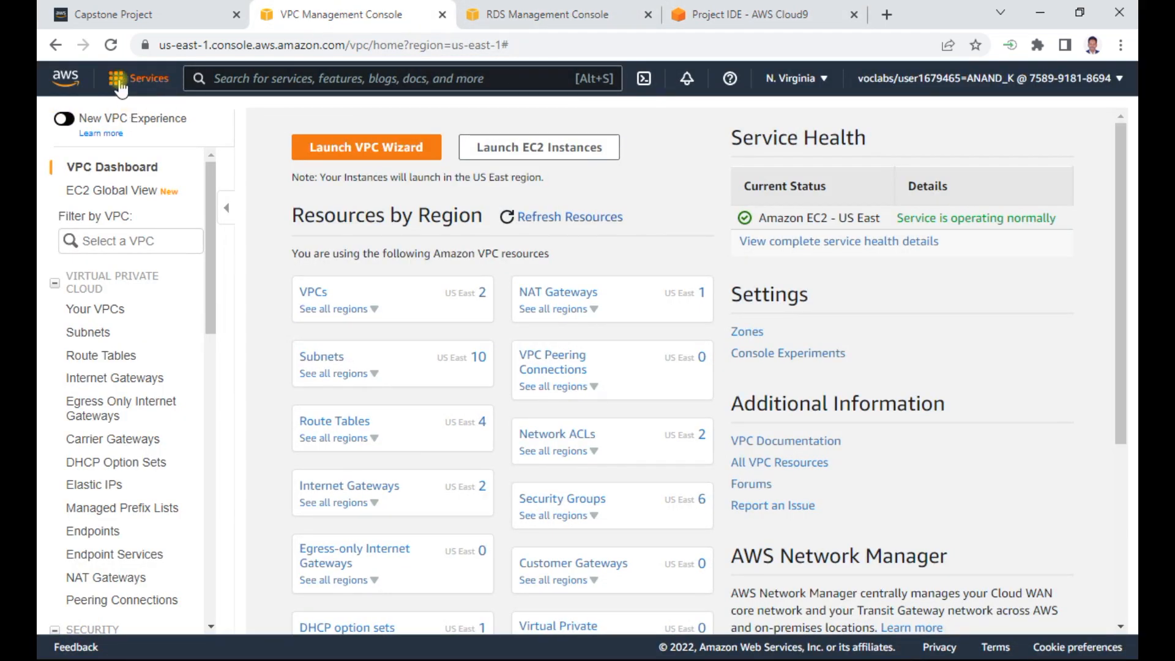
{"action": "left_click", "coordinate": [145, 79]}
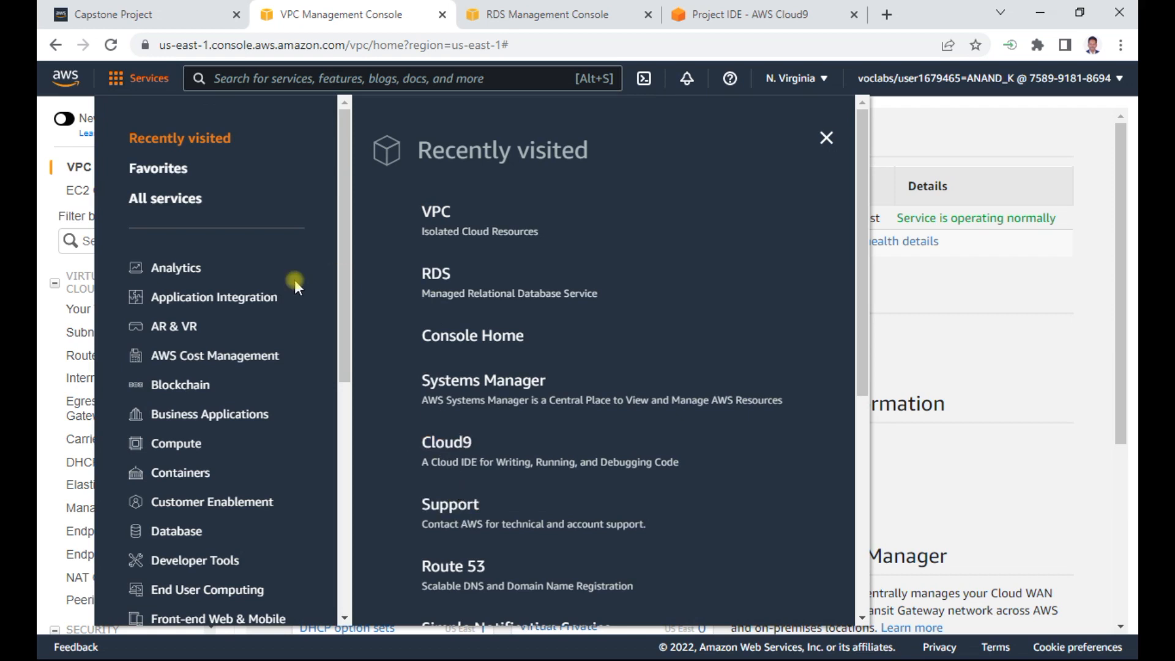
{"action": "scroll", "coordinate": [480, 323], "scroll_direction": "down", "scroll_amount": 6}
{"action": "left_click", "coordinate": [430, 548]}
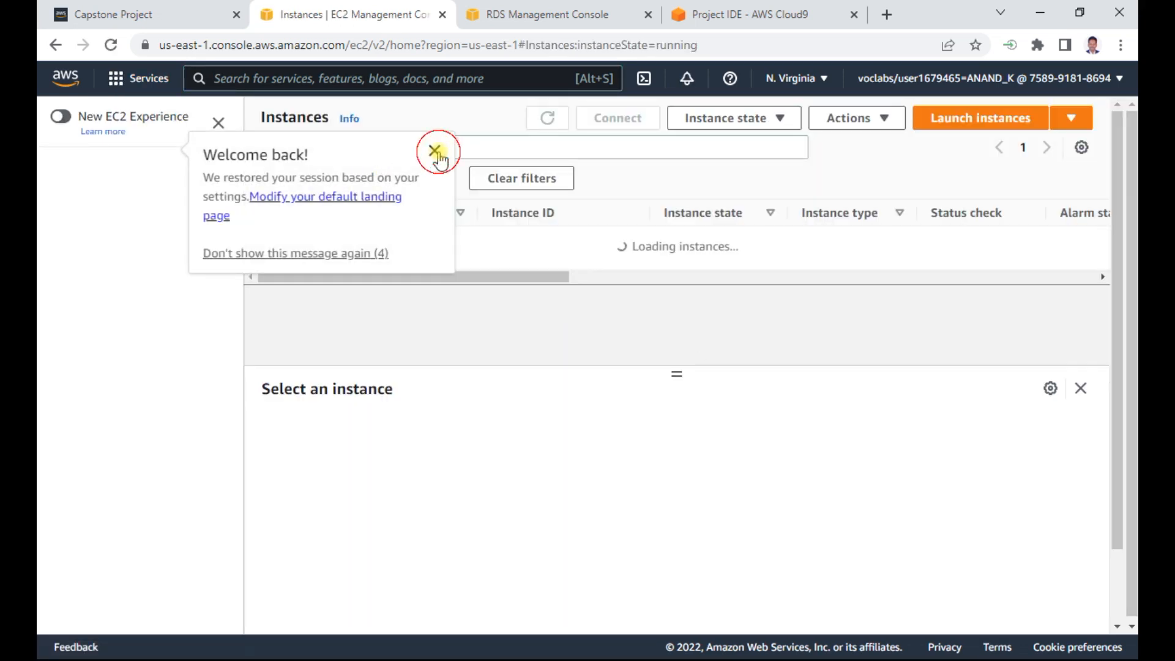
{"action": "left_click", "coordinate": [435, 151]}
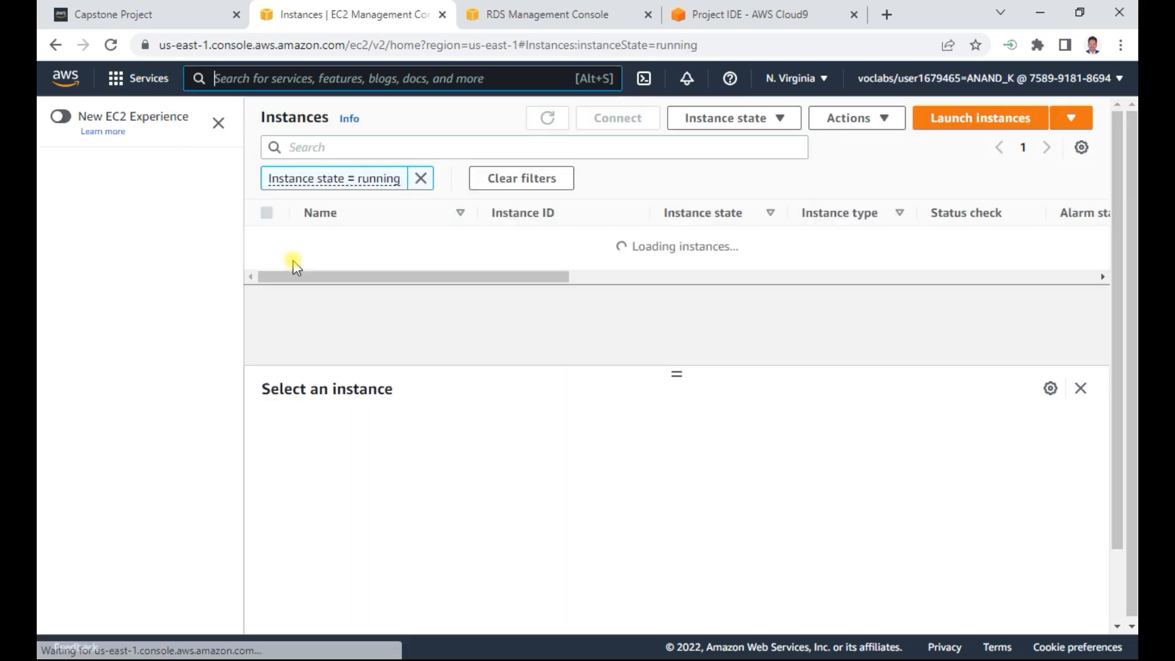
{"action": "left_click", "coordinate": [266, 240]}
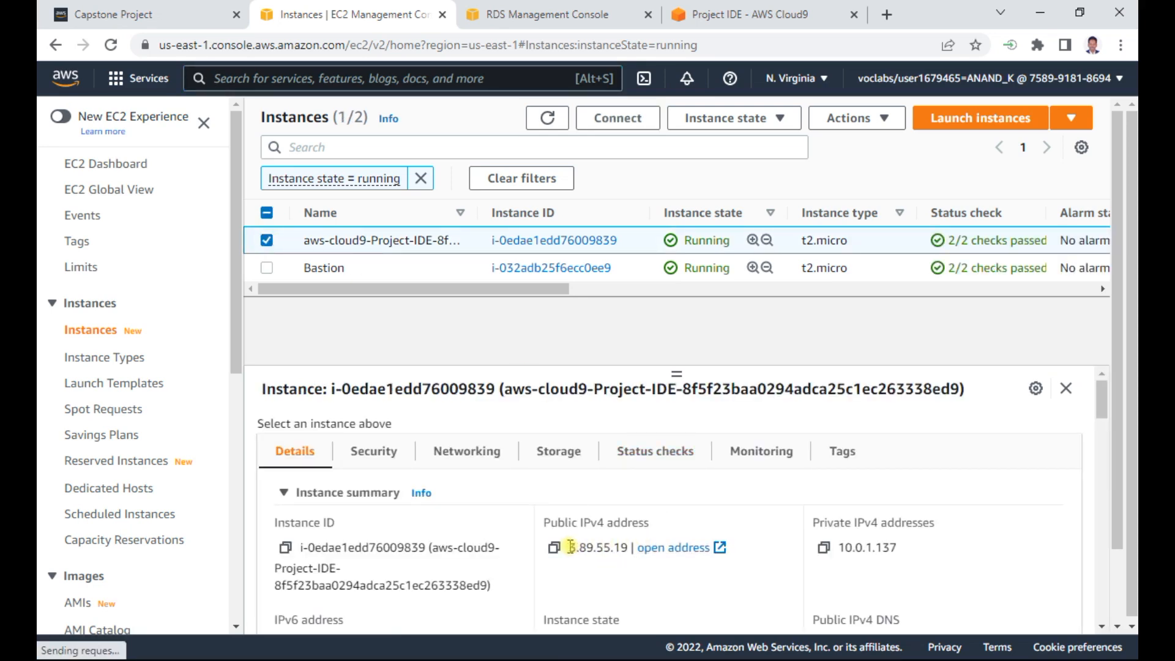
{"action": "left_click", "coordinate": [555, 546]}
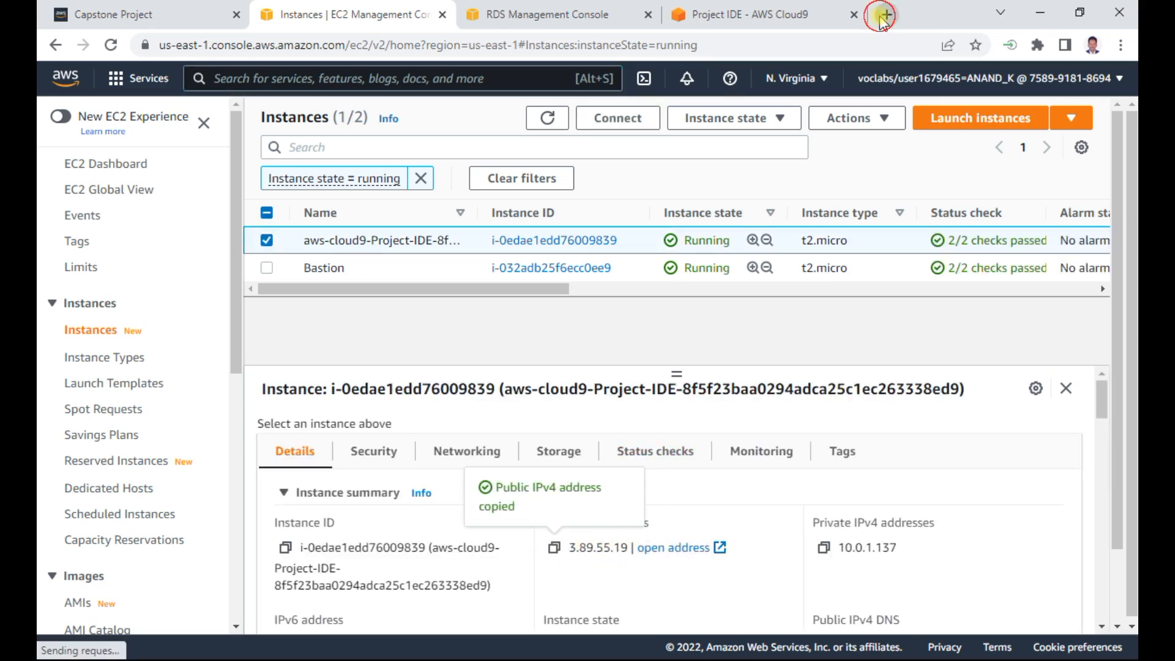
- Load the copied address 3.89.55.19 in a new browser tab
{"action": "left_click", "coordinate": [887, 15]}
{"action": "key", "text": "ctrl+v"}
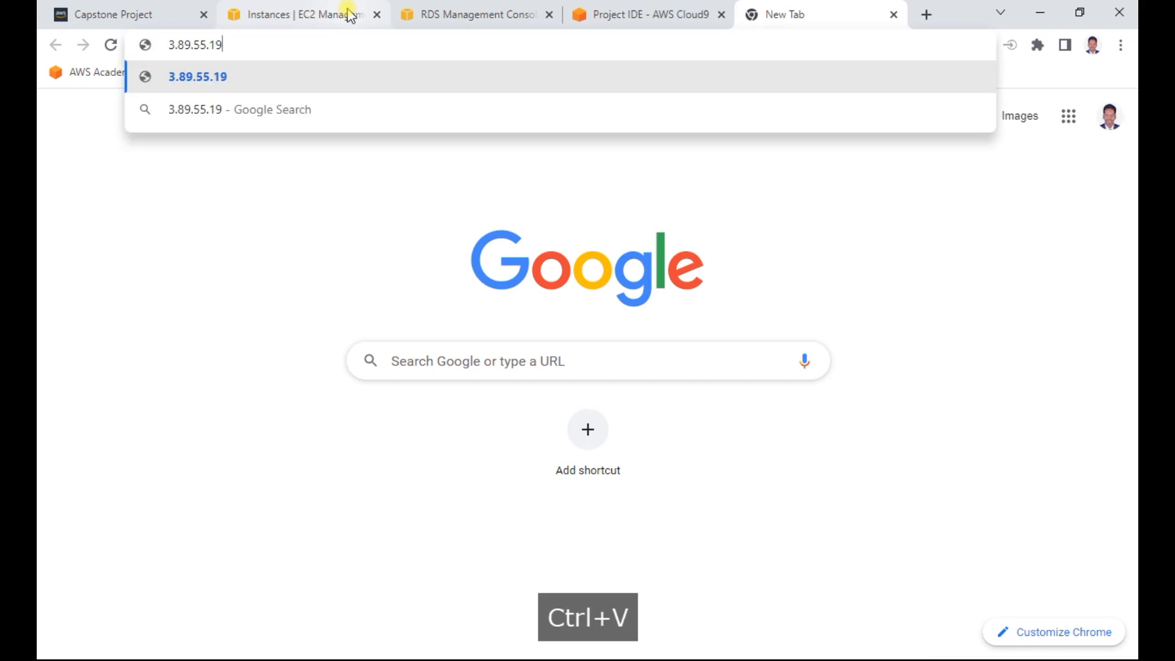
{"action": "key", "text": "Return"}
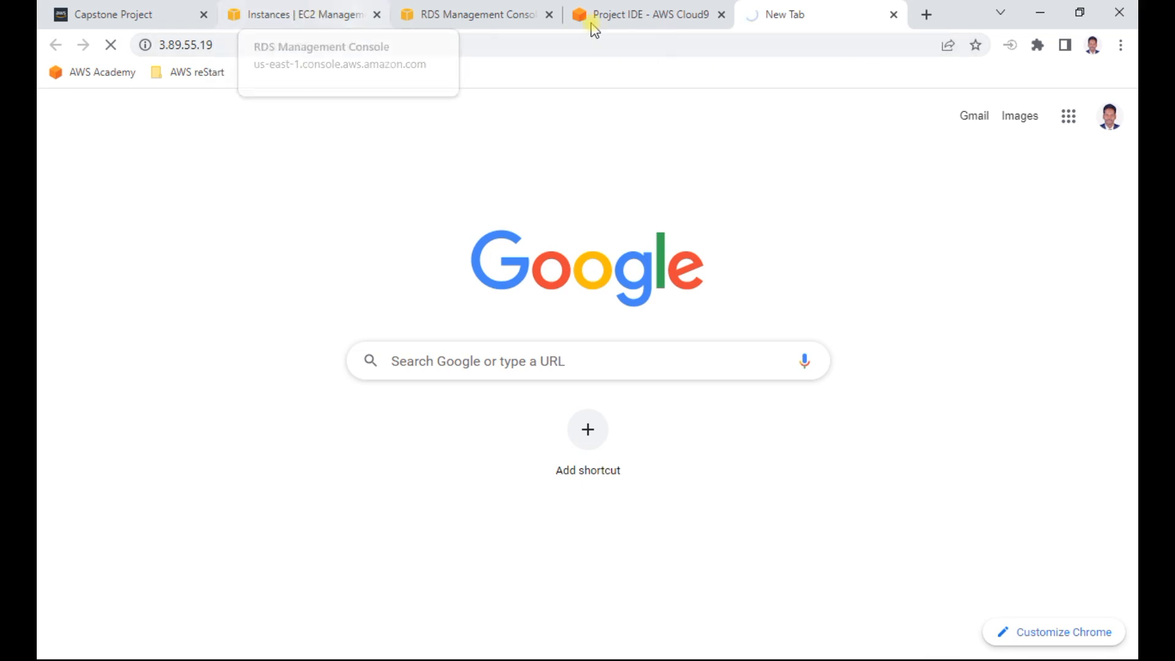
- Open the Cloud9 instance's security group from the instance details and start editing its inbound rules
{"action": "left_click", "coordinate": [334, 18]}
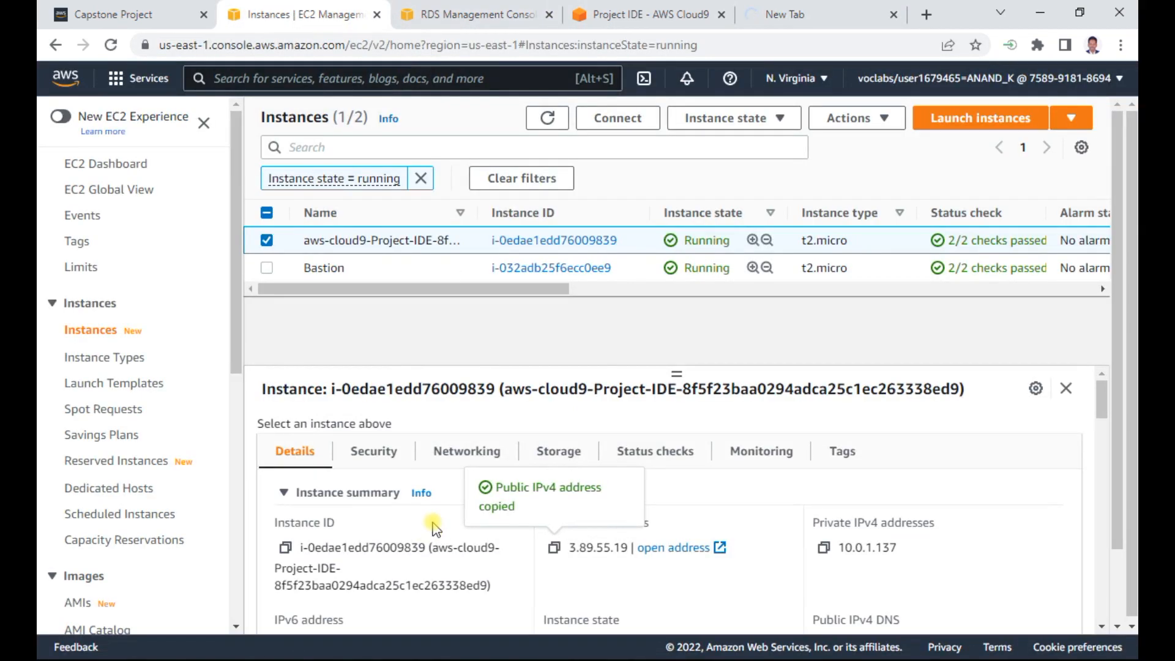
{"action": "left_click", "coordinate": [384, 458]}
{"action": "scroll", "coordinate": [388, 526], "scroll_direction": "down", "scroll_amount": 3}
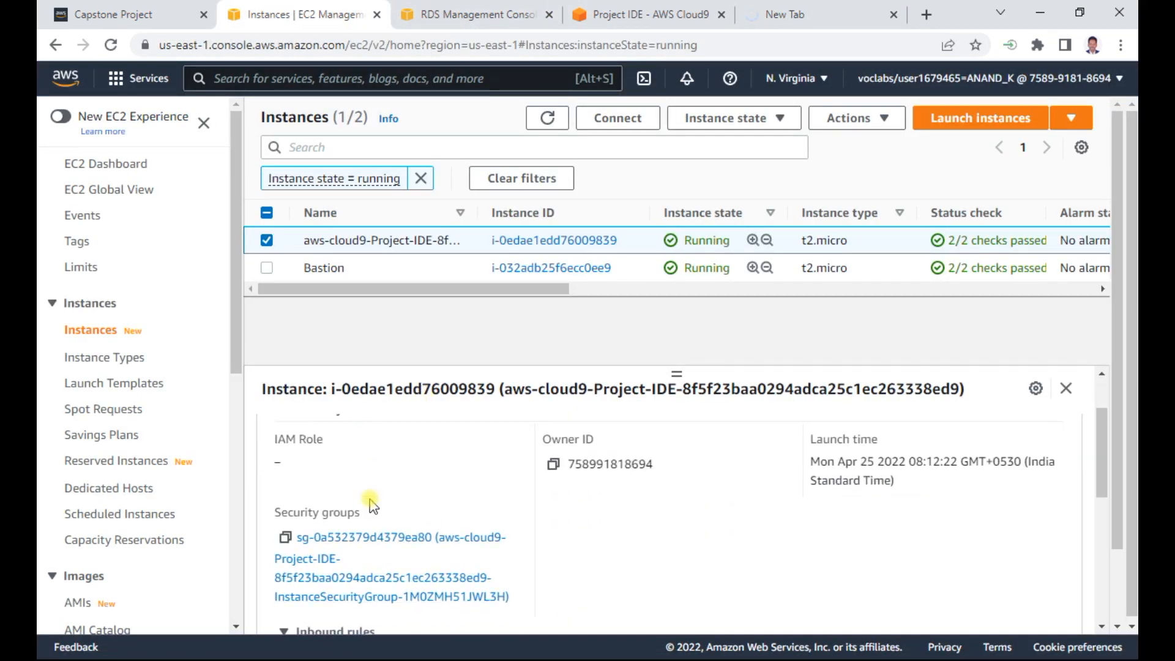
{"action": "left_click", "coordinate": [390, 538]}
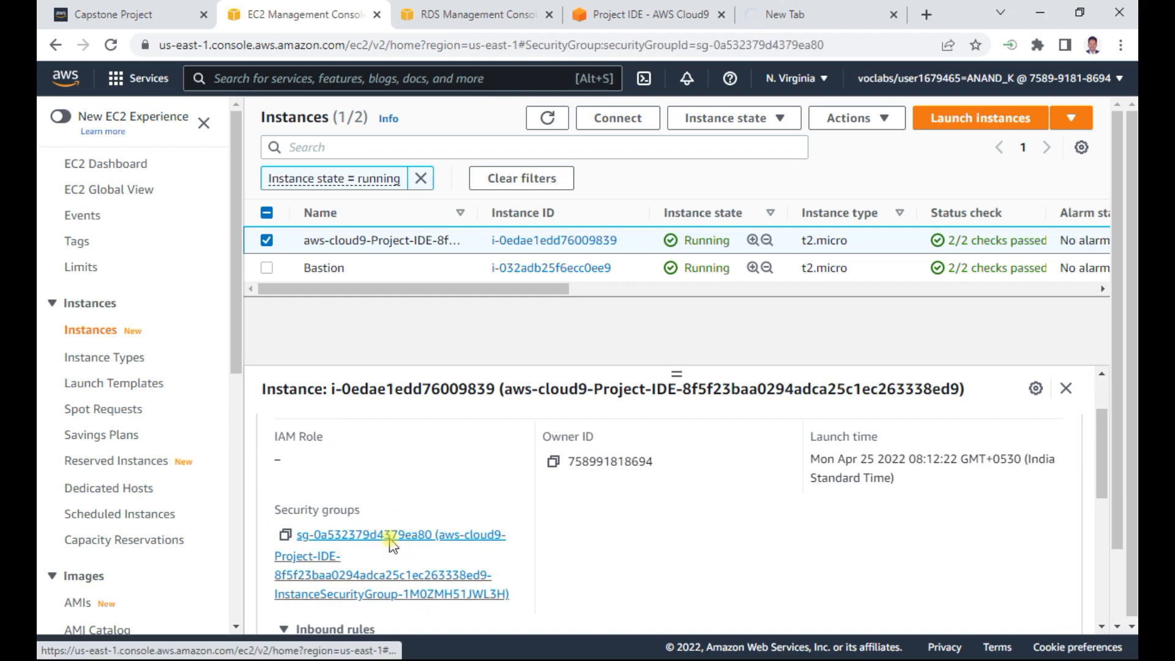
{"action": "scroll", "coordinate": [659, 352], "scroll_direction": "down", "scroll_amount": 5}
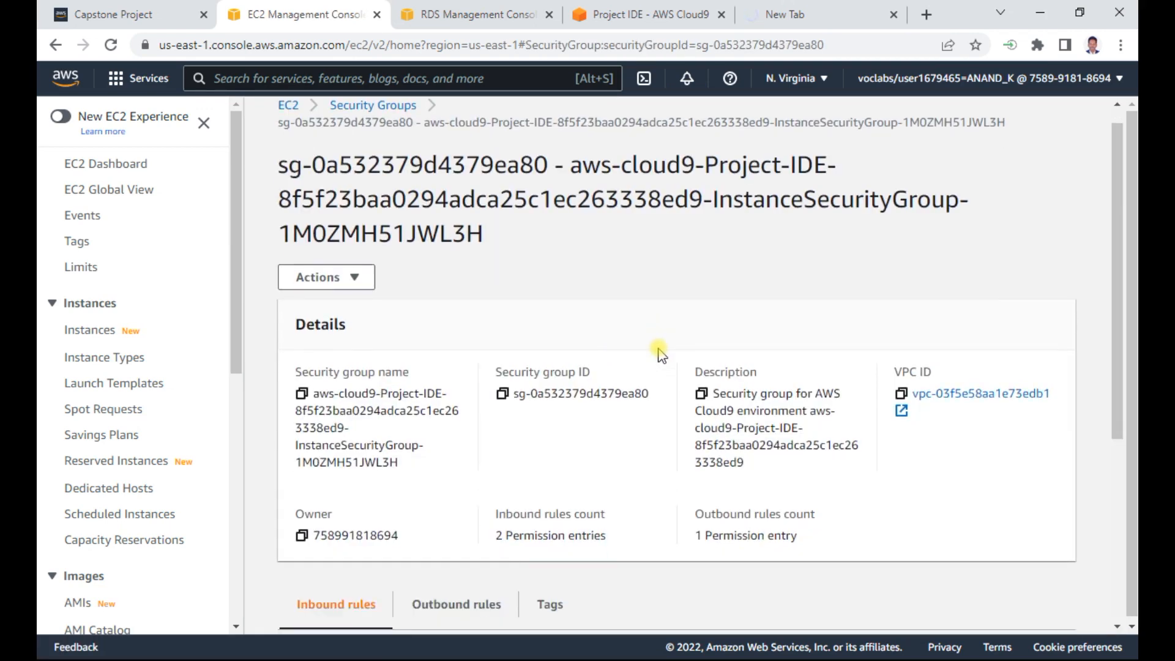
{"action": "left_click", "coordinate": [996, 436]}
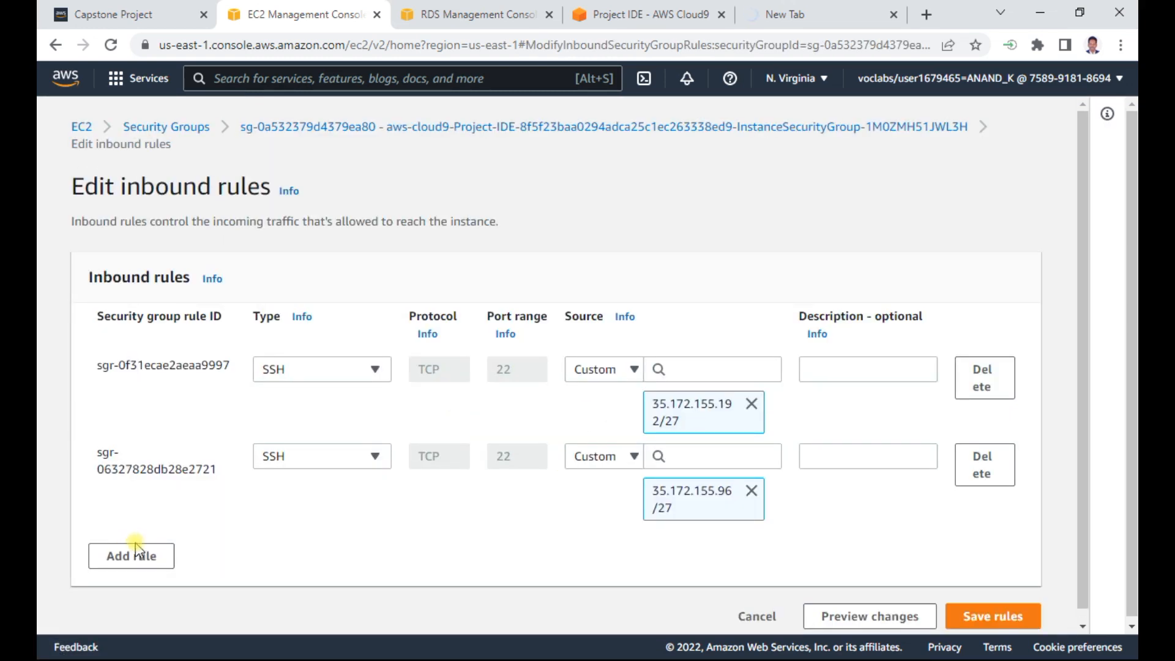
- Add an inbound HTTP rule with source Anywhere-IPv4 to the security group and save the rules
{"action": "left_click", "coordinate": [134, 555]}
{"action": "left_click", "coordinate": [296, 543]}
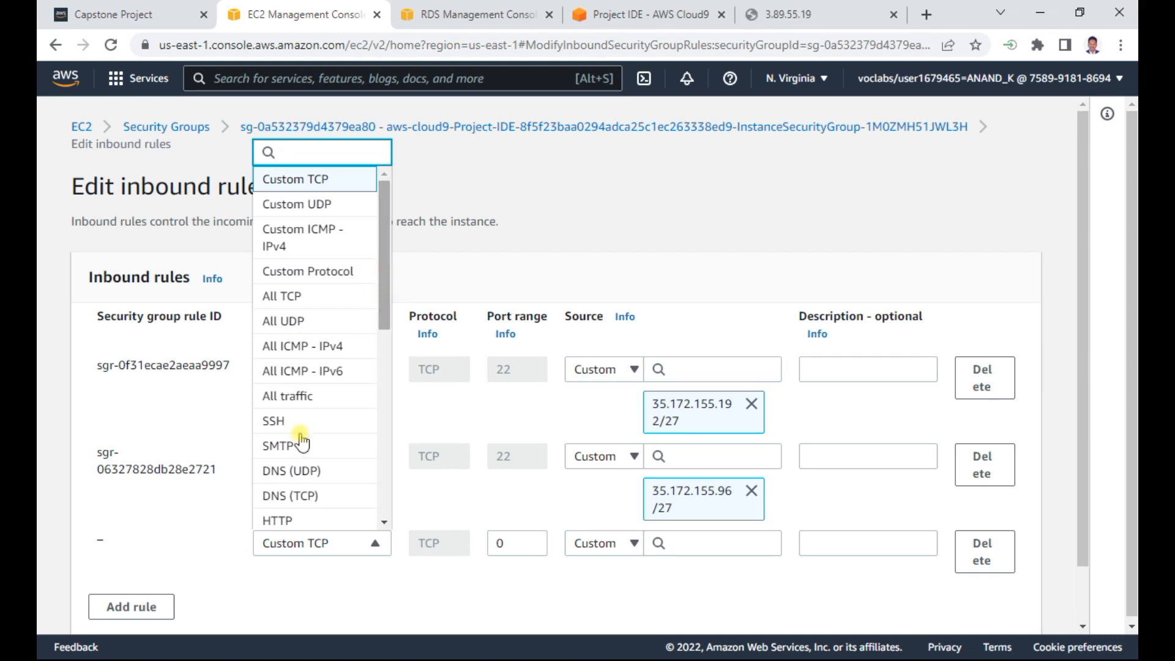
{"action": "left_click", "coordinate": [278, 520]}
{"action": "left_click", "coordinate": [594, 541]}
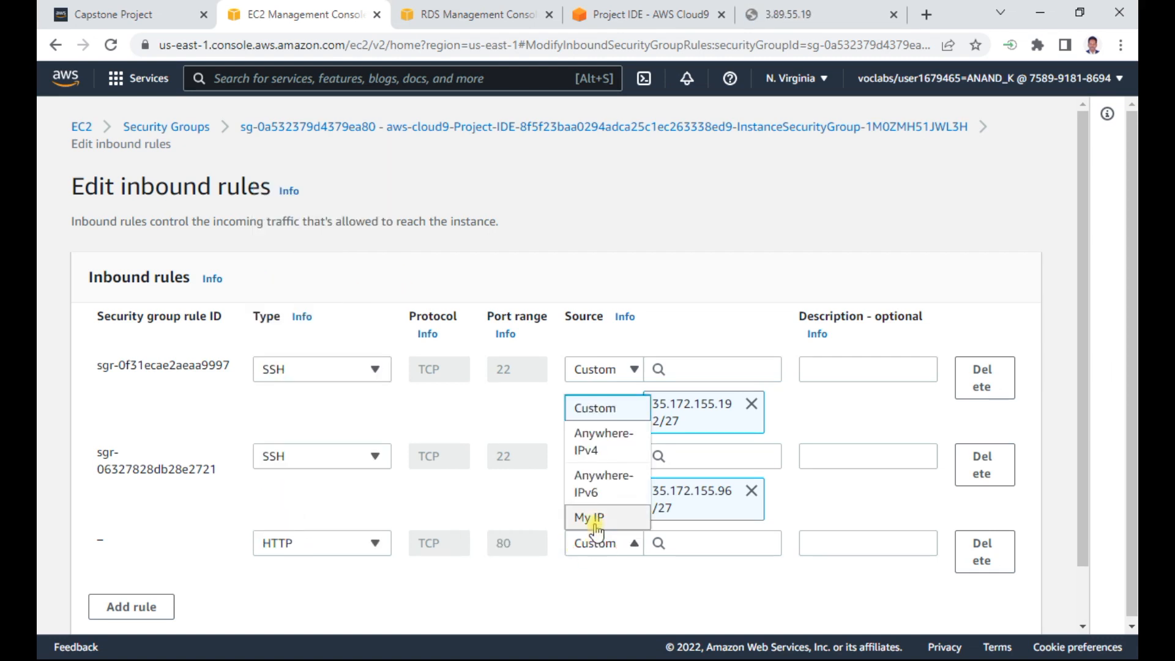
{"action": "left_click", "coordinate": [598, 444]}
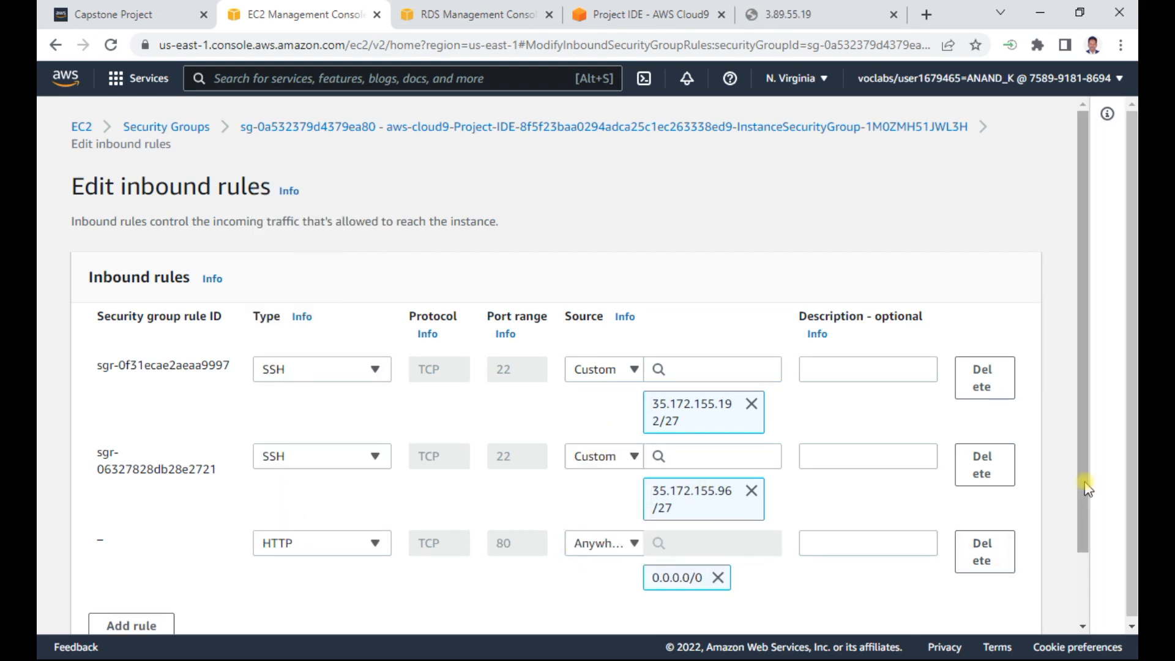
{"action": "scroll", "coordinate": [1125, 500], "scroll_direction": "down", "scroll_amount": 1}
{"action": "left_click", "coordinate": [988, 604]}
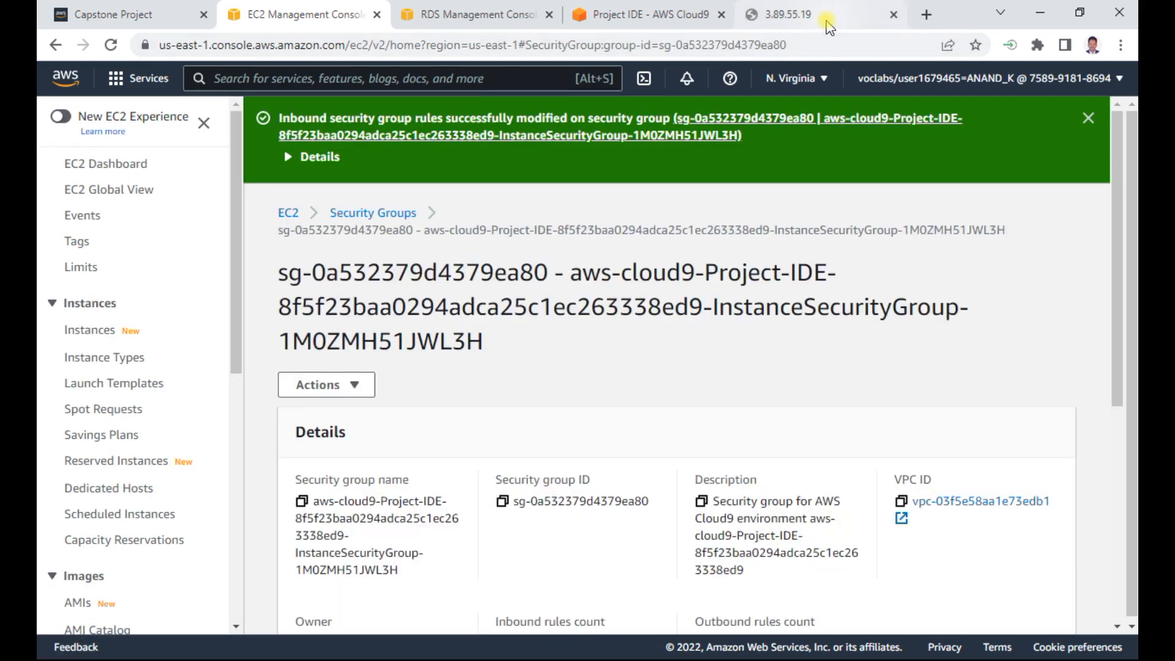
- Return to the 3.89.55.19 page and reload it to check the deployed website
{"action": "left_click", "coordinate": [820, 15]}
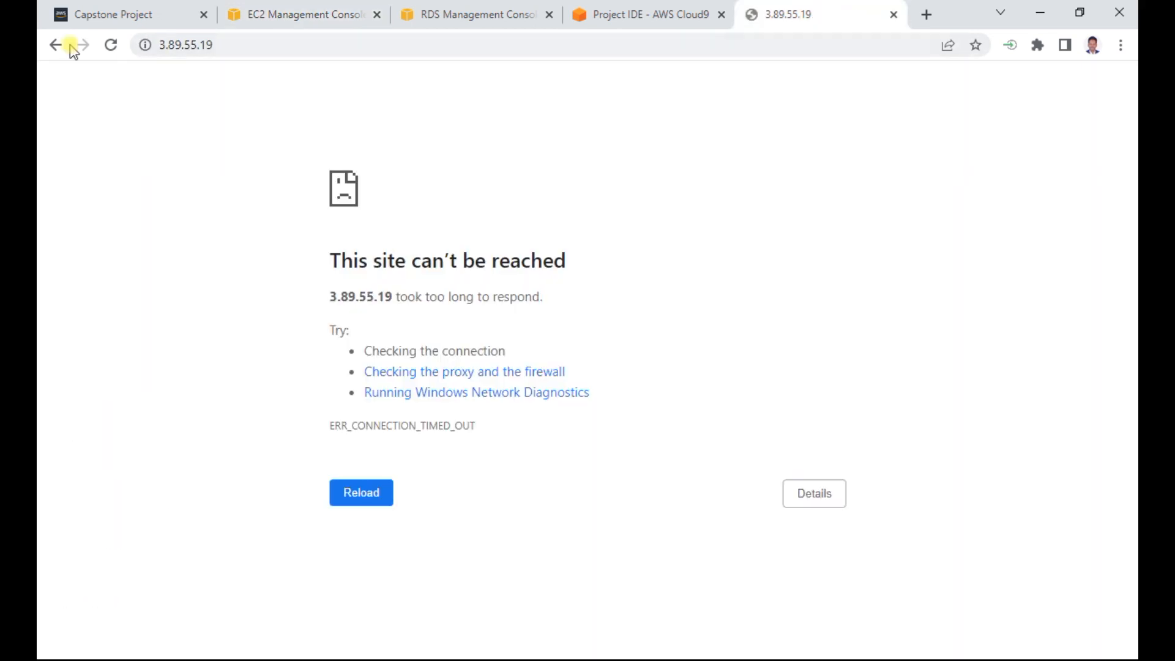
{"action": "left_click", "coordinate": [110, 45]}
{"action": "left_click", "coordinate": [353, 492]}
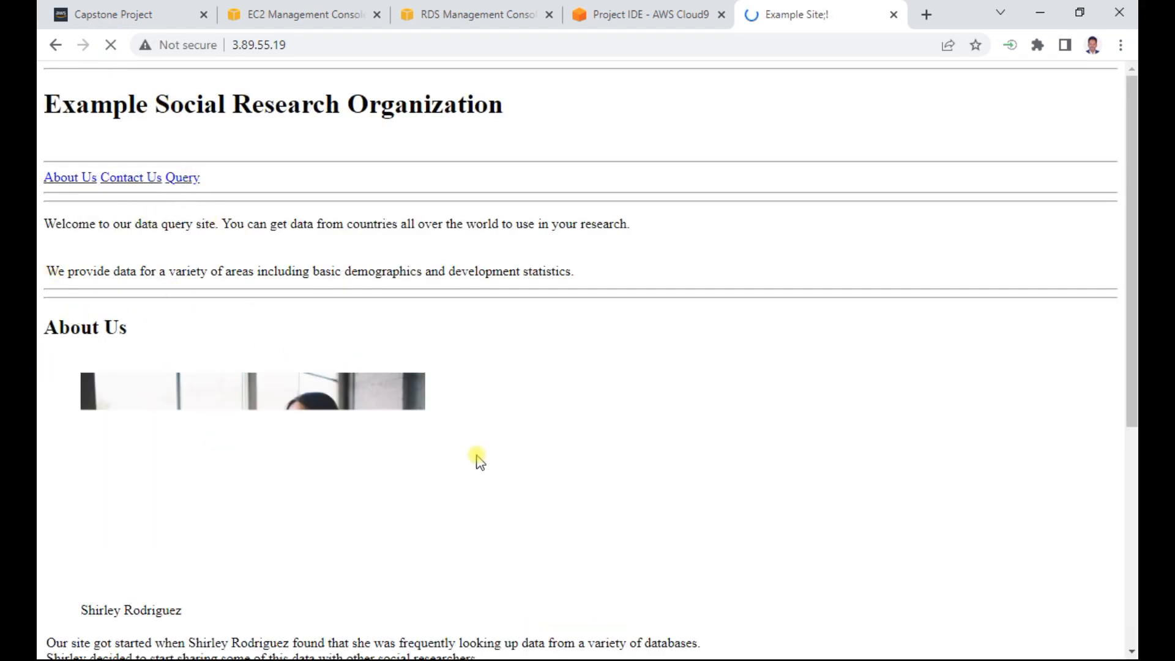
- Open the website's Query page and submit the Mobile phones query
{"action": "left_click", "coordinate": [178, 174]}
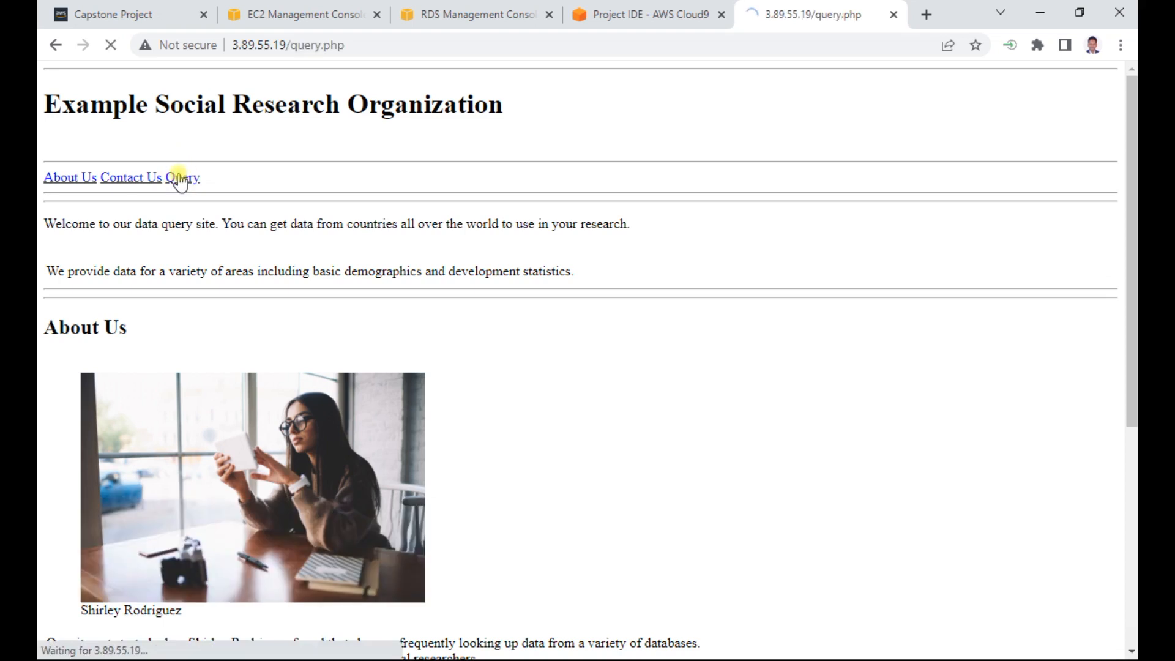
{"action": "left_click", "coordinate": [141, 344]}
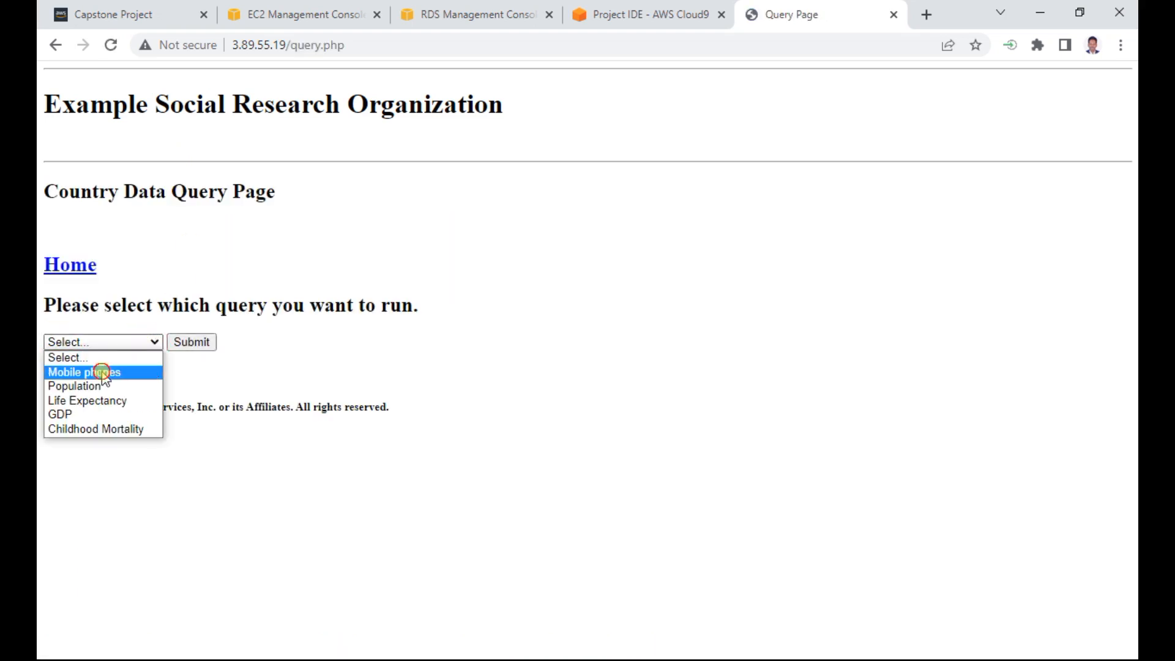
{"action": "left_click", "coordinate": [141, 372]}
{"action": "left_click", "coordinate": [190, 343]}
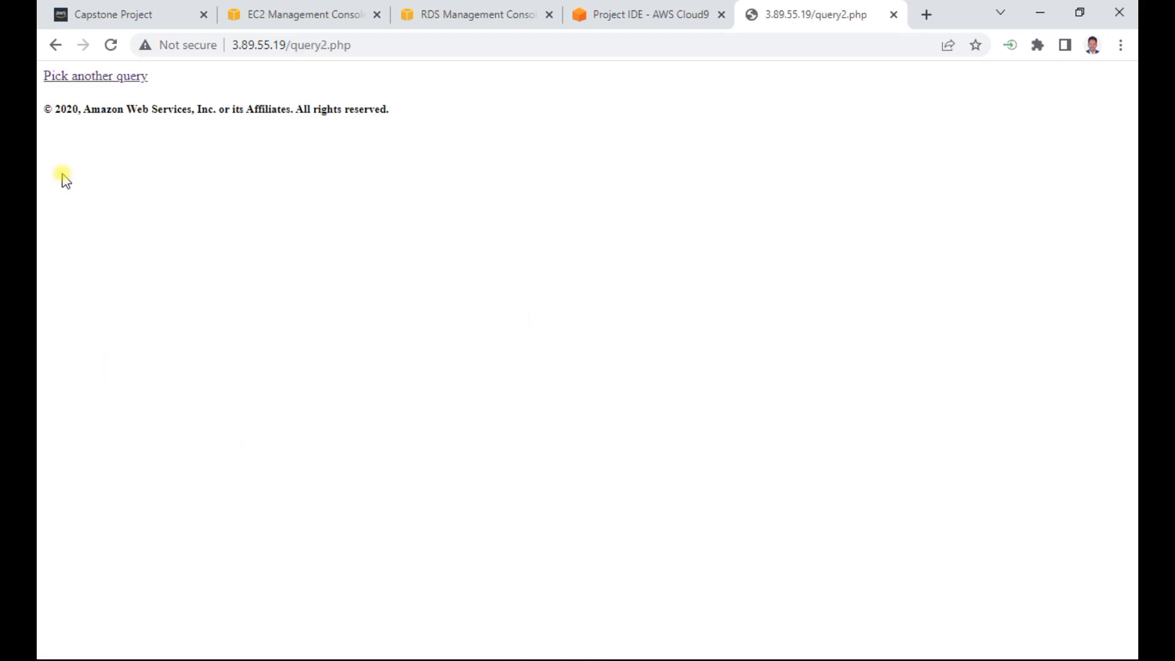
- Go back through the query page to the website's home page and review its content
{"action": "left_click", "coordinate": [105, 77]}
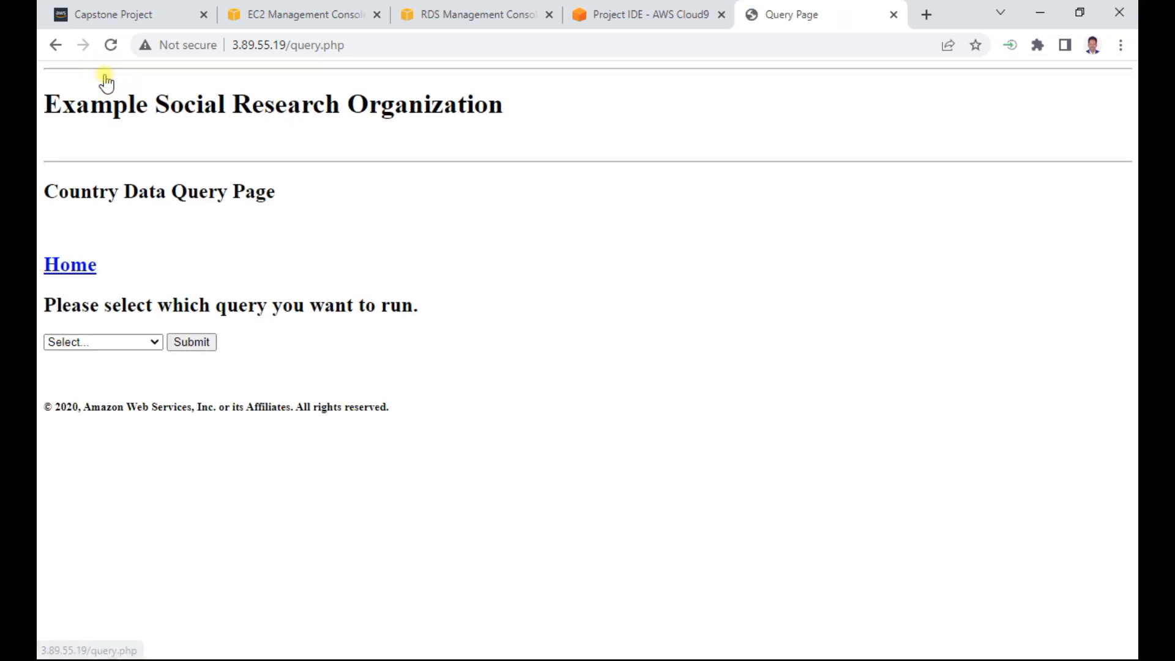
{"action": "left_click", "coordinate": [67, 269]}
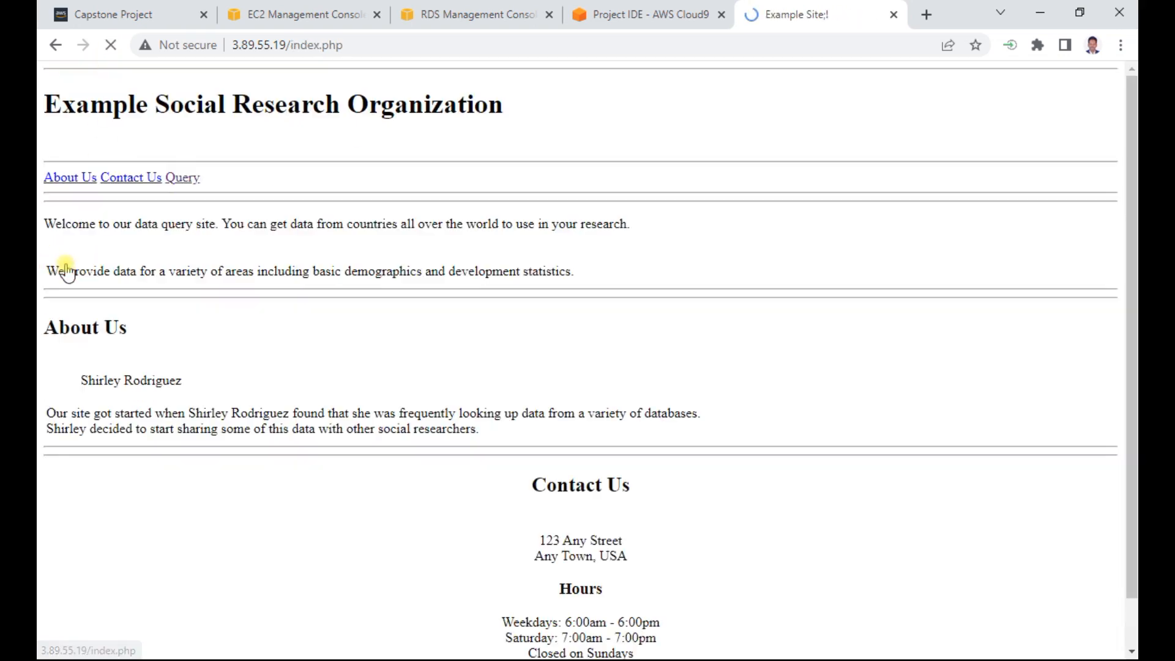
{"action": "scroll", "coordinate": [257, 245], "scroll_direction": "down", "scroll_amount": 5}
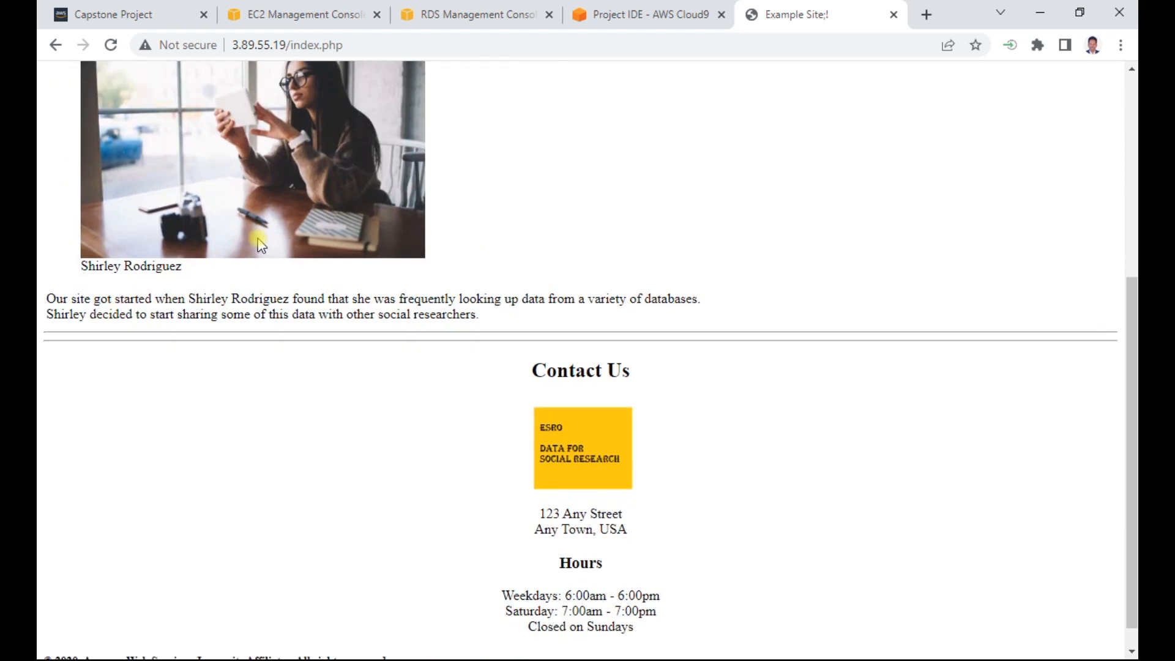
{"action": "scroll", "coordinate": [260, 245], "scroll_direction": "up", "scroll_amount": 6}
- Refresh the RDS database list and open the details of the example database
{"action": "left_click", "coordinate": [458, 16]}
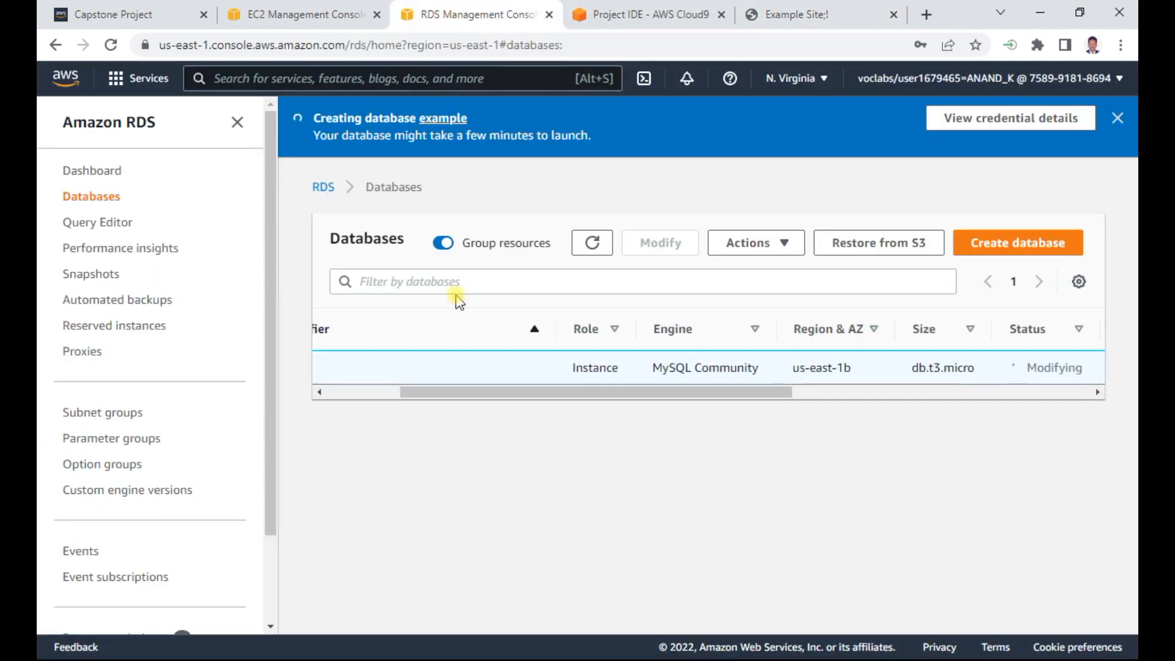
{"action": "left_click", "coordinate": [592, 242]}
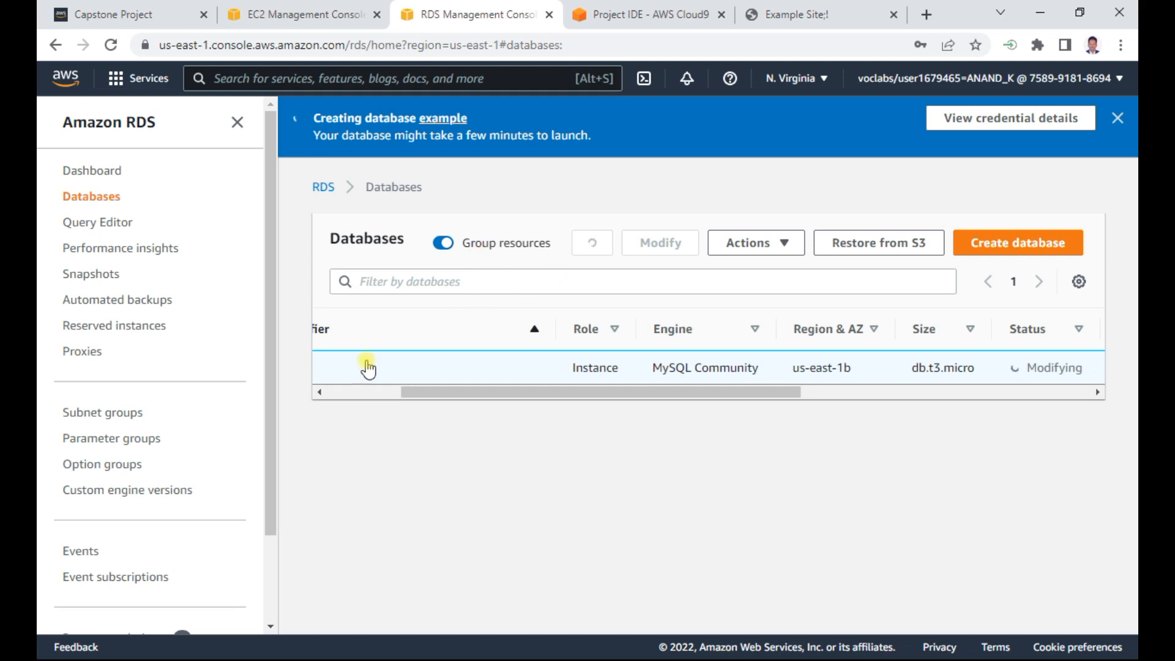
{"action": "left_click_drag", "start_coordinate": [488, 388], "coordinate": [360, 404]}
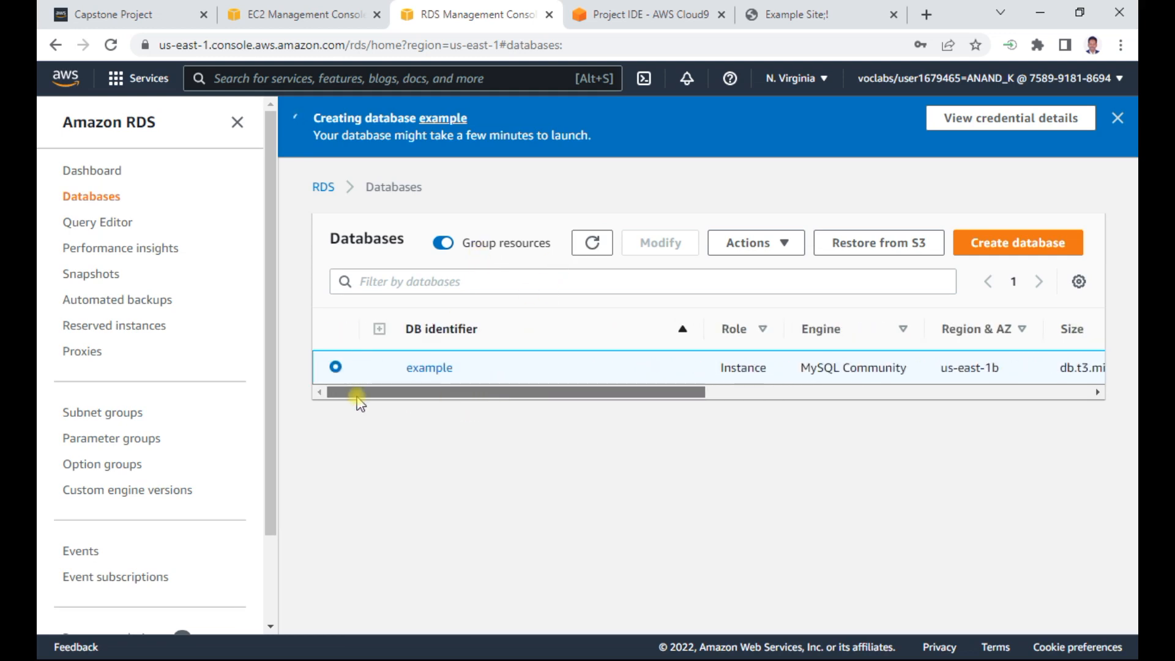
{"action": "left_click", "coordinate": [428, 367]}
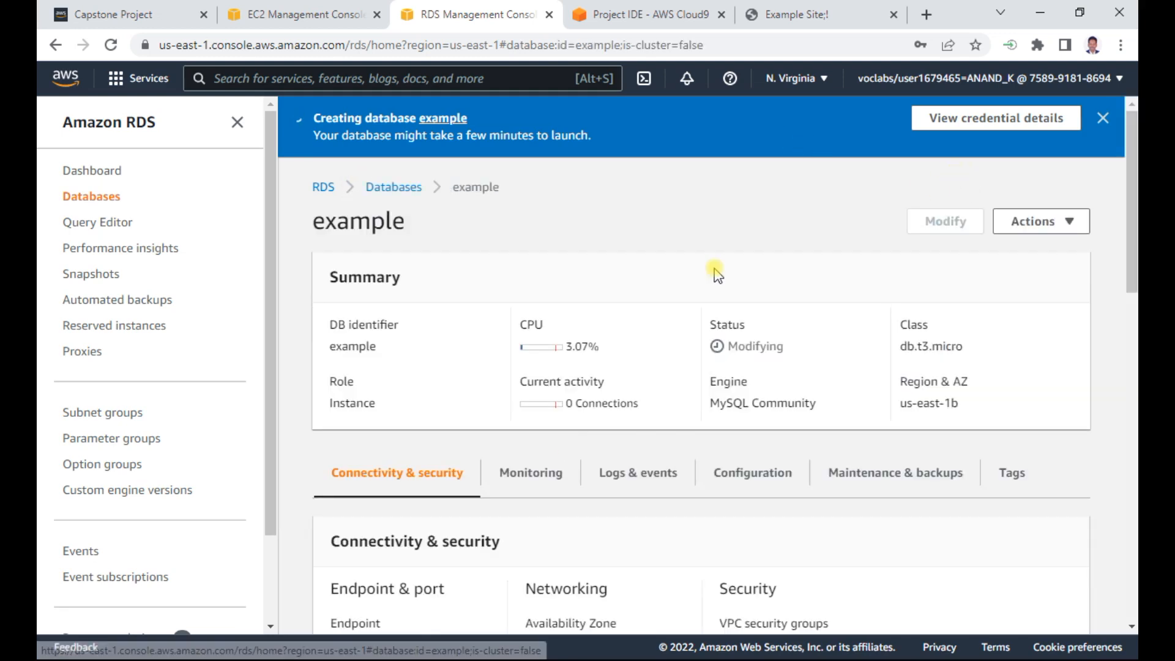
- Copy the example database's endpoint address from its connectivity and security details
{"action": "scroll", "coordinate": [489, 536], "scroll_direction": "down", "scroll_amount": 5}
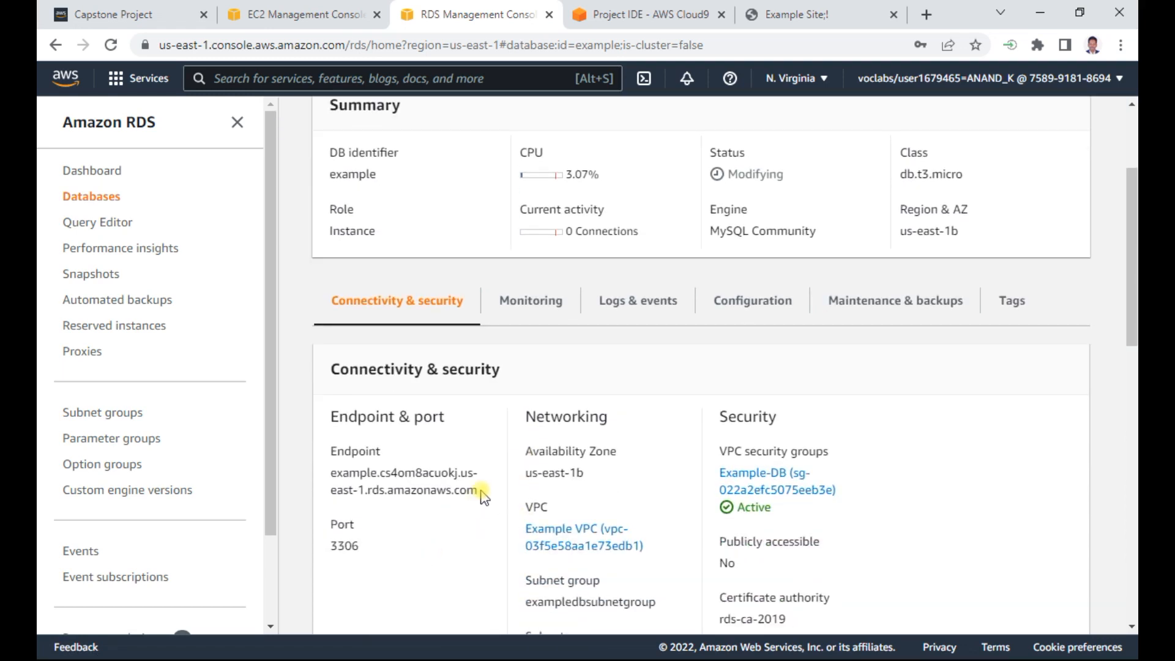
{"action": "left_click_drag", "start_coordinate": [479, 491], "coordinate": [345, 476]}
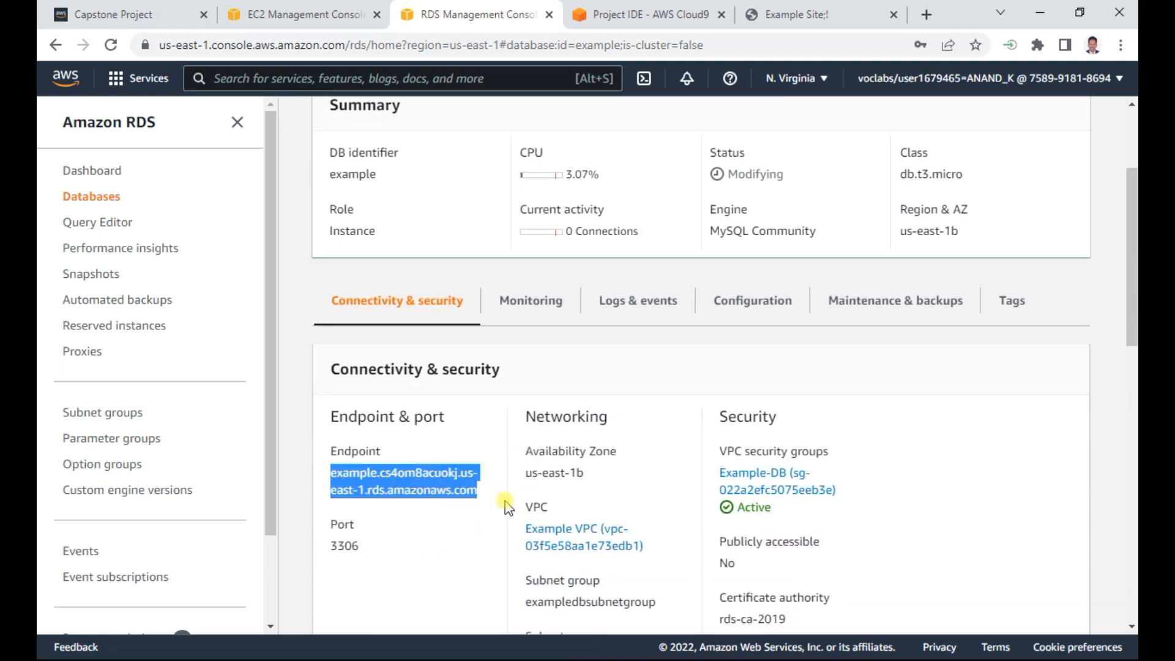
{"action": "key", "text": "ctrl+c"}
- Switch to the Notepad notes and add an "endpoint -" line containing the copied RDS endpoint
{"action": "key", "text": "alt+Tab"}
{"action": "key", "text": "alt+Tab"}
{"action": "key", "text": "alt+Tab"}
{"action": "key", "text": "alt+Tab"}
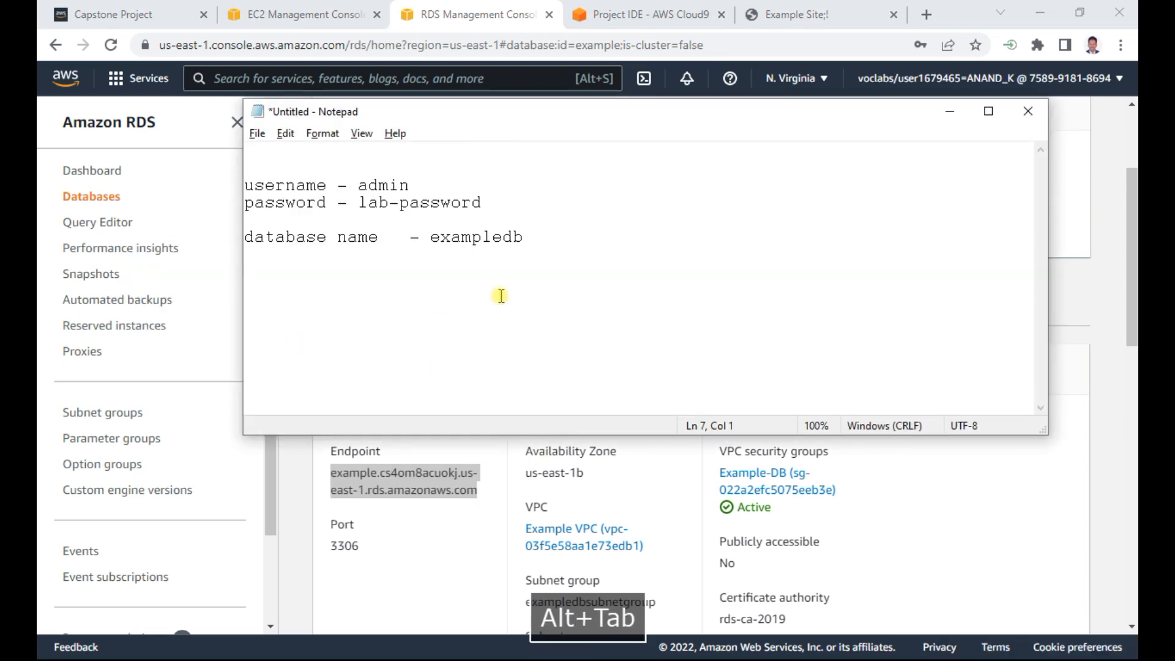
{"action": "key", "text": "Return"}
{"action": "type", "text": "endpoint -"}
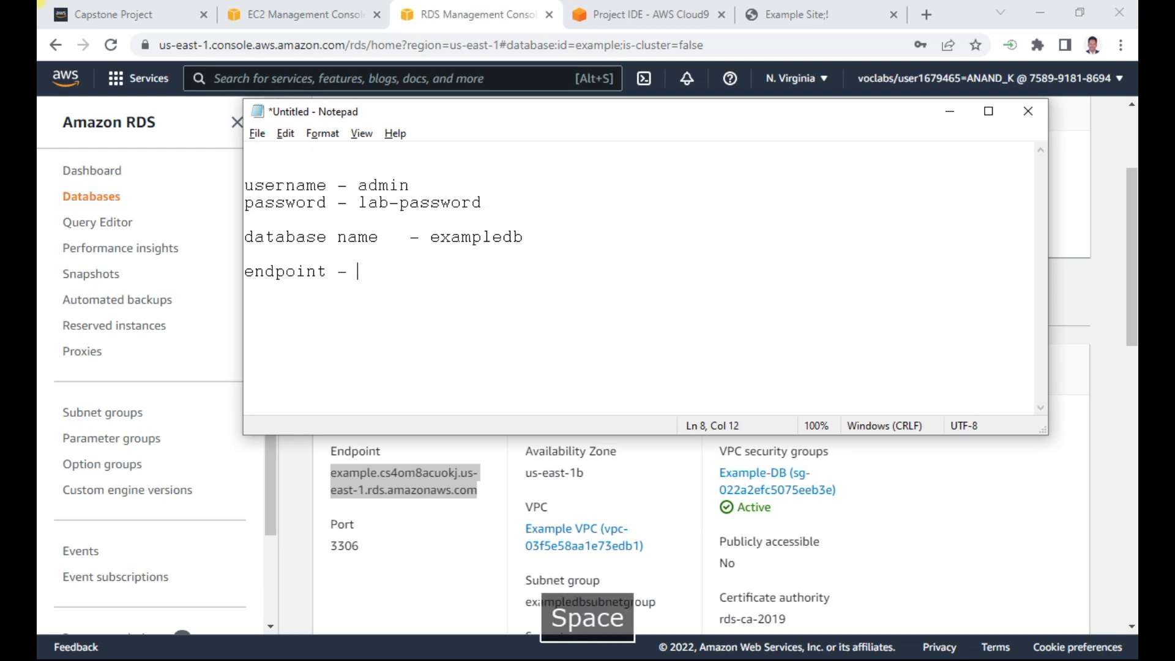
{"action": "key", "text": "ctrl+v"}
{"action": "key", "text": "Return"}
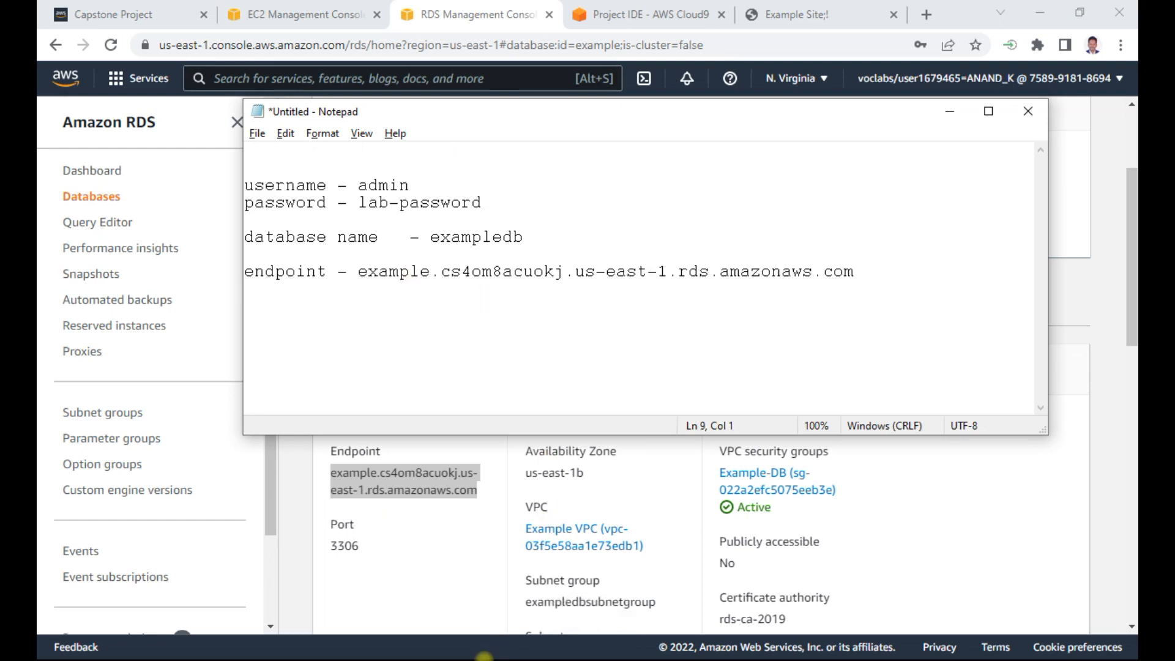
- Switch to the Capstone Project (1) Word document and copy the wget command for Countrydatadump.sql from Step 5
{"action": "key", "text": "alt+Tab"}
{"action": "key", "text": "alt+Tab"}
{"action": "key", "text": "alt+Tab"}
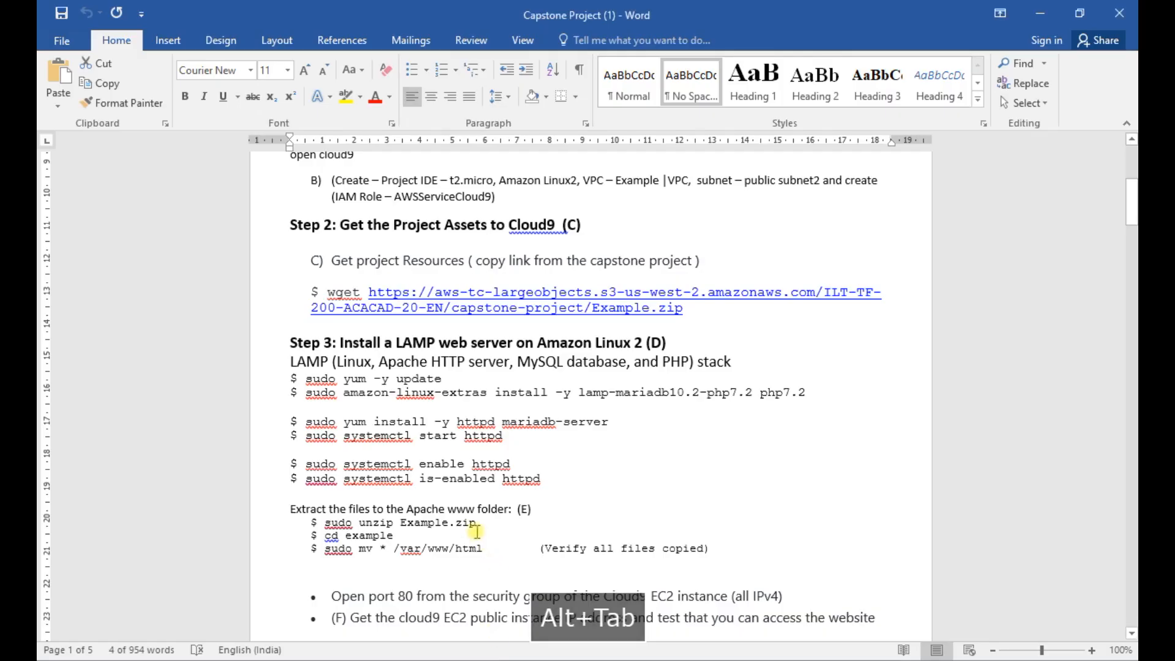
{"action": "scroll", "coordinate": [481, 521], "scroll_direction": "down", "scroll_amount": 4}
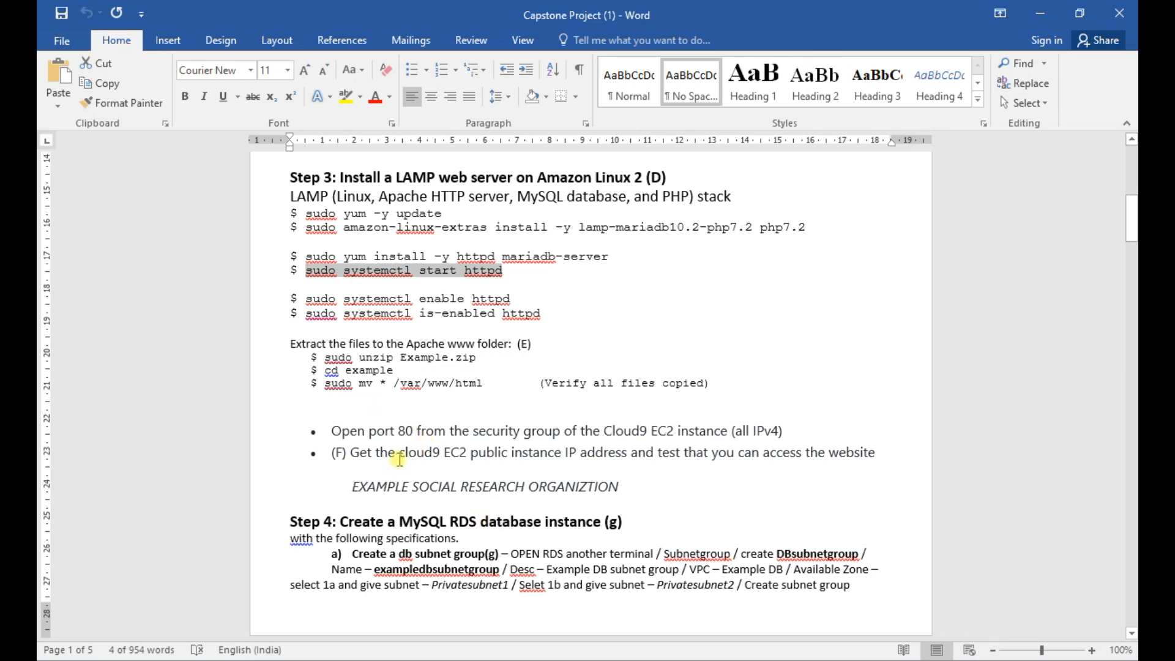
{"action": "left_click_drag", "start_coordinate": [402, 455], "coordinate": [472, 458]}
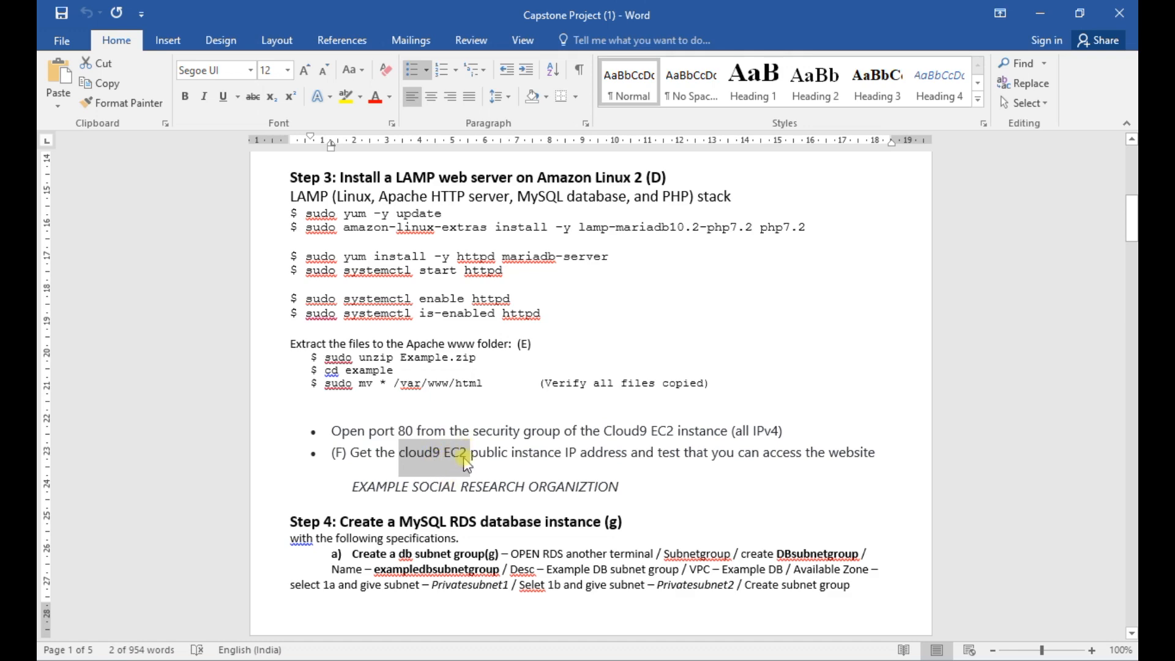
{"action": "scroll", "coordinate": [465, 465], "scroll_direction": "down", "scroll_amount": 4}
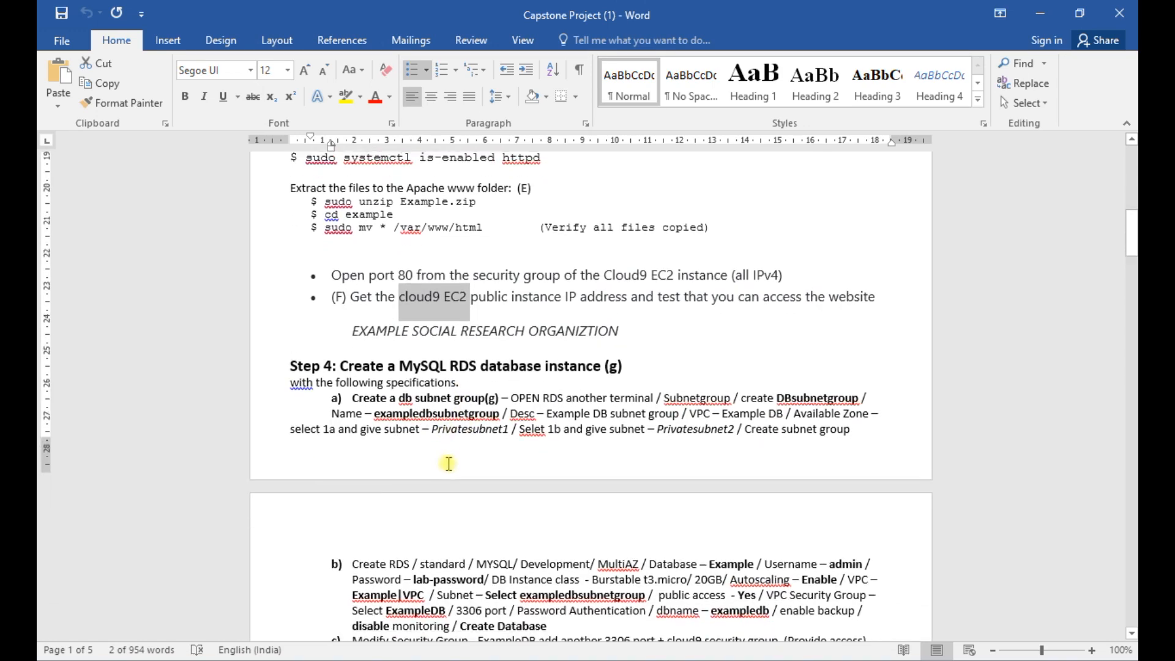
{"action": "scroll", "coordinate": [449, 463], "scroll_direction": "down", "scroll_amount": 1}
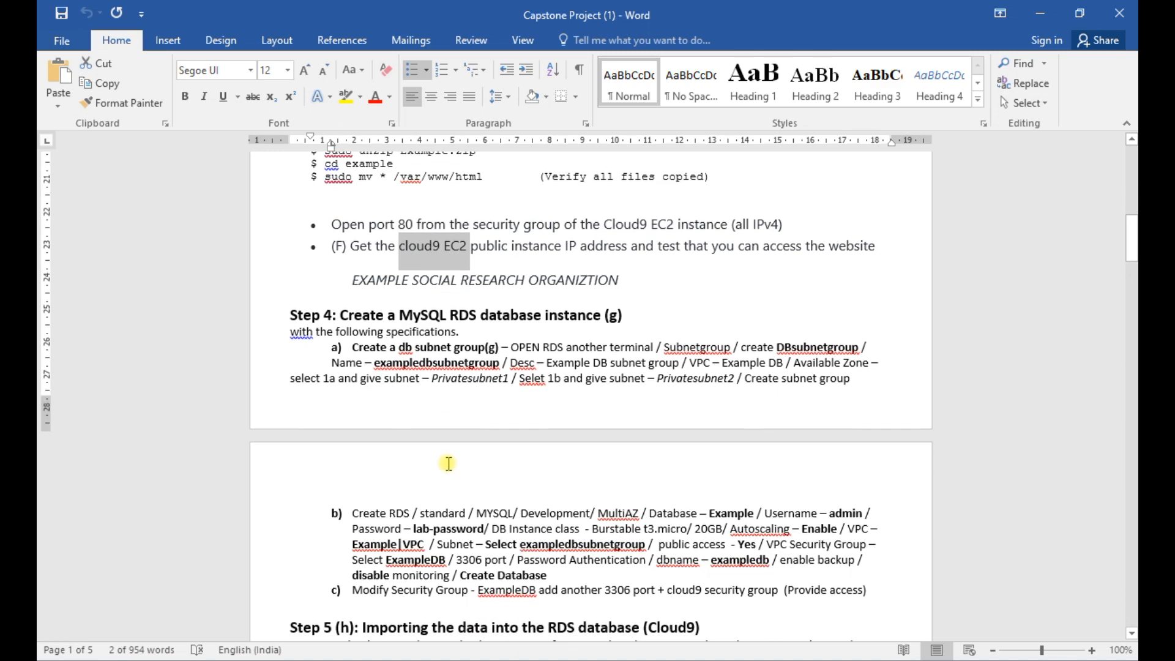
{"action": "scroll", "coordinate": [448, 463], "scroll_direction": "down", "scroll_amount": 6}
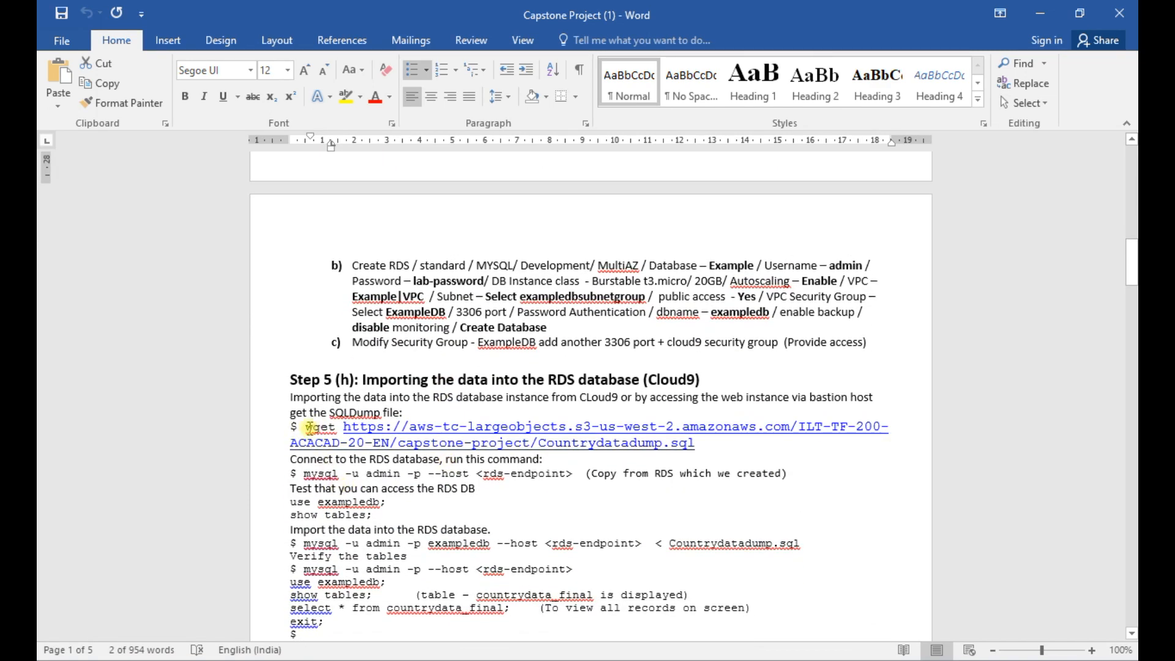
{"action": "left_click_drag", "start_coordinate": [306, 426], "coordinate": [564, 433]}
{"action": "key", "text": "ctrl+c"}
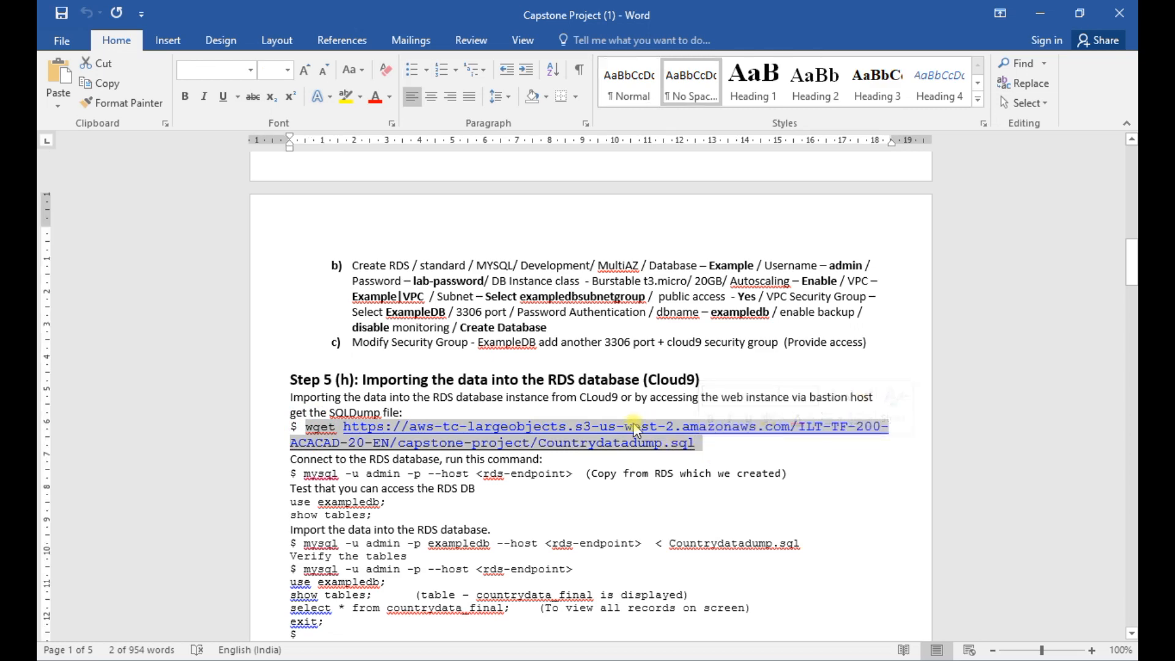
{"action": "right_click", "coordinate": [636, 435]}
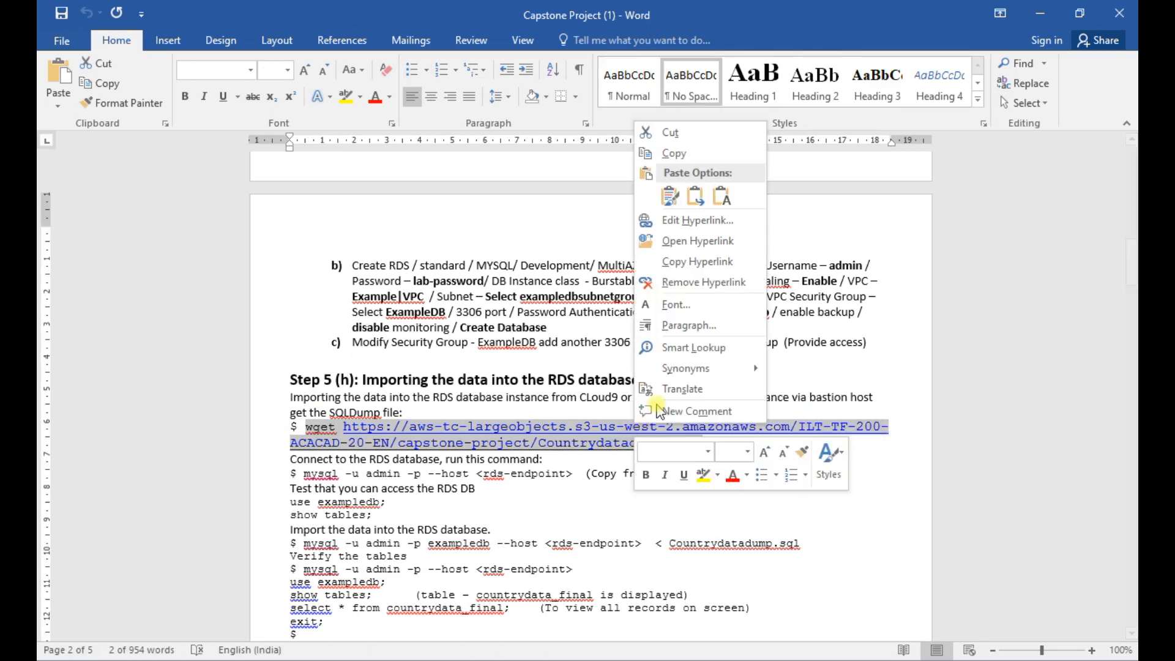
{"action": "left_click", "coordinate": [671, 152]}
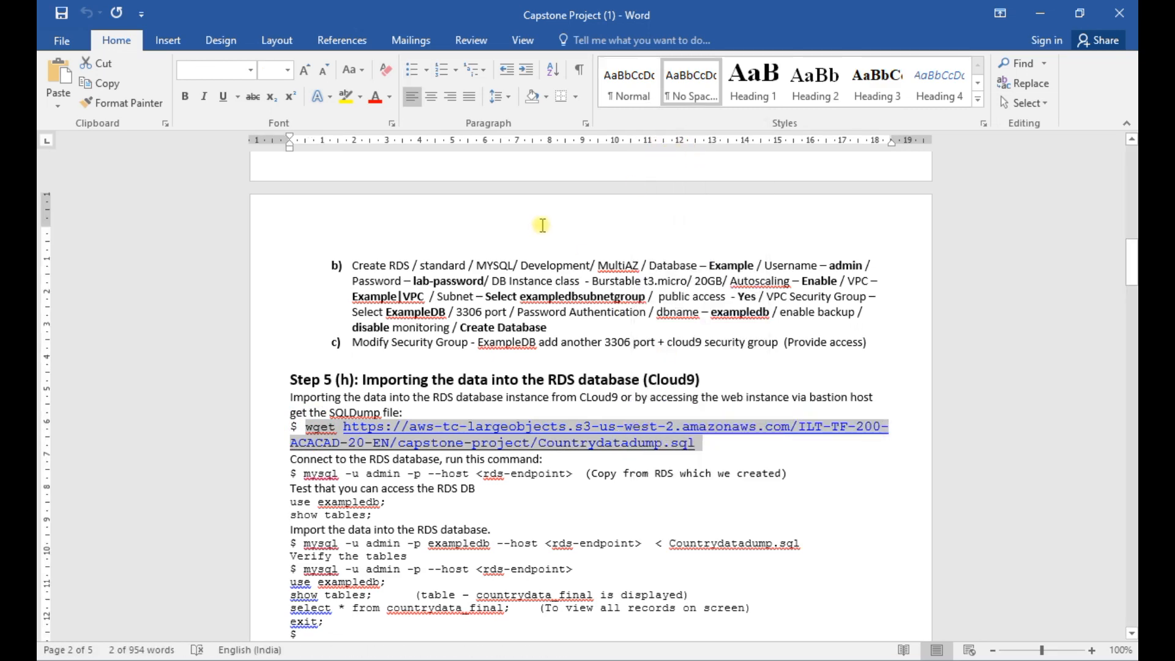
- Switch to the browser and check the Capstone Project assignment's assets section for the SQL dump file link
{"action": "key", "text": "alt+Tab"}
{"action": "key", "text": "alt+Tab"}
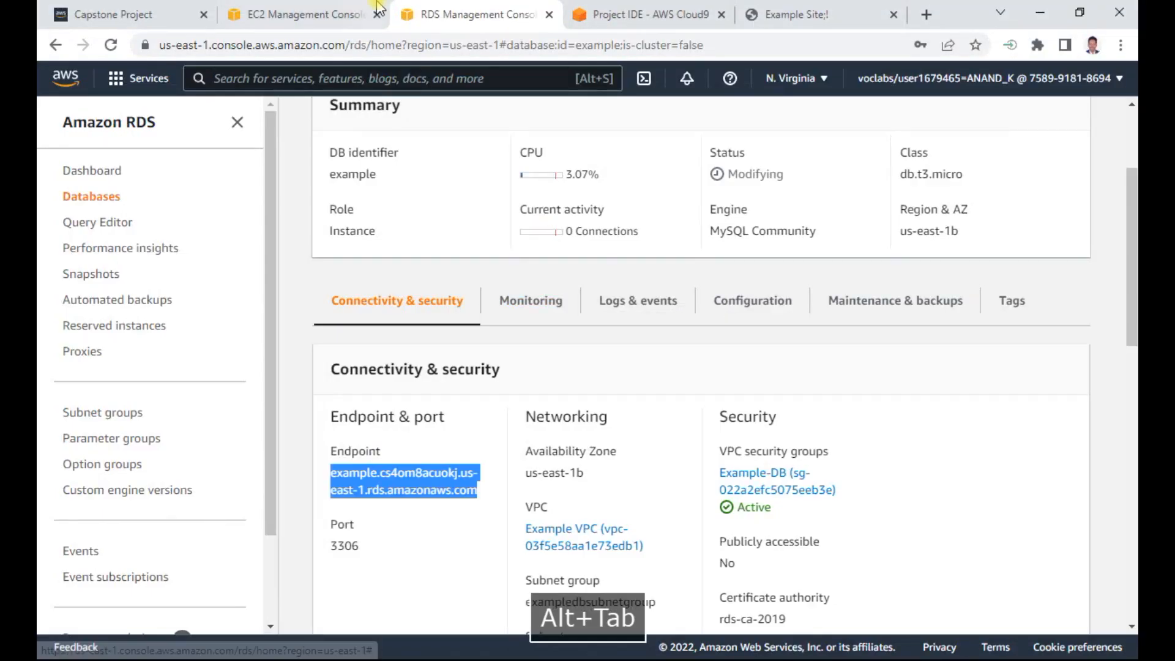
{"action": "left_click", "coordinate": [113, 17]}
{"action": "scroll", "coordinate": [801, 444], "scroll_direction": "down", "scroll_amount": 10}
{"action": "scroll", "coordinate": [791, 458], "scroll_direction": "down", "scroll_amount": 5}
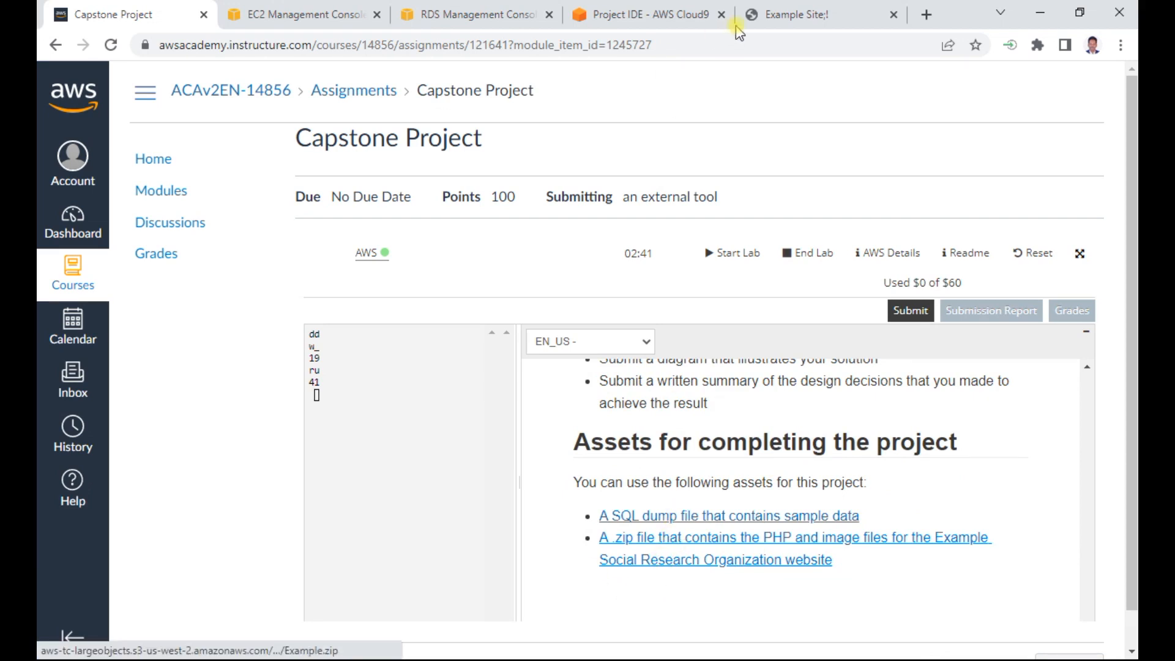
- Bring up the Project IDE terminal in AWS Cloud9
{"action": "key", "text": "alt+Tab"}
{"action": "key", "text": "alt+Tab"}
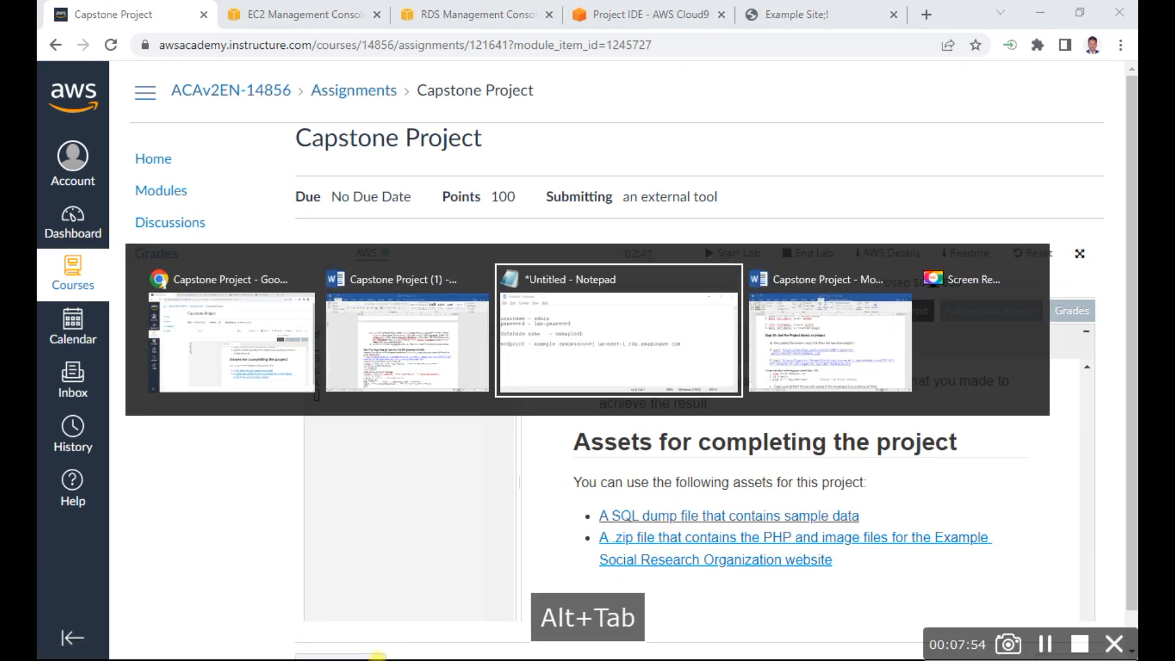
{"action": "key", "text": "alt+Tab"}
{"action": "key", "text": "alt+Tab"}
{"action": "key", "text": "alt+Tab"}
{"action": "key", "text": "alt+Tab"}
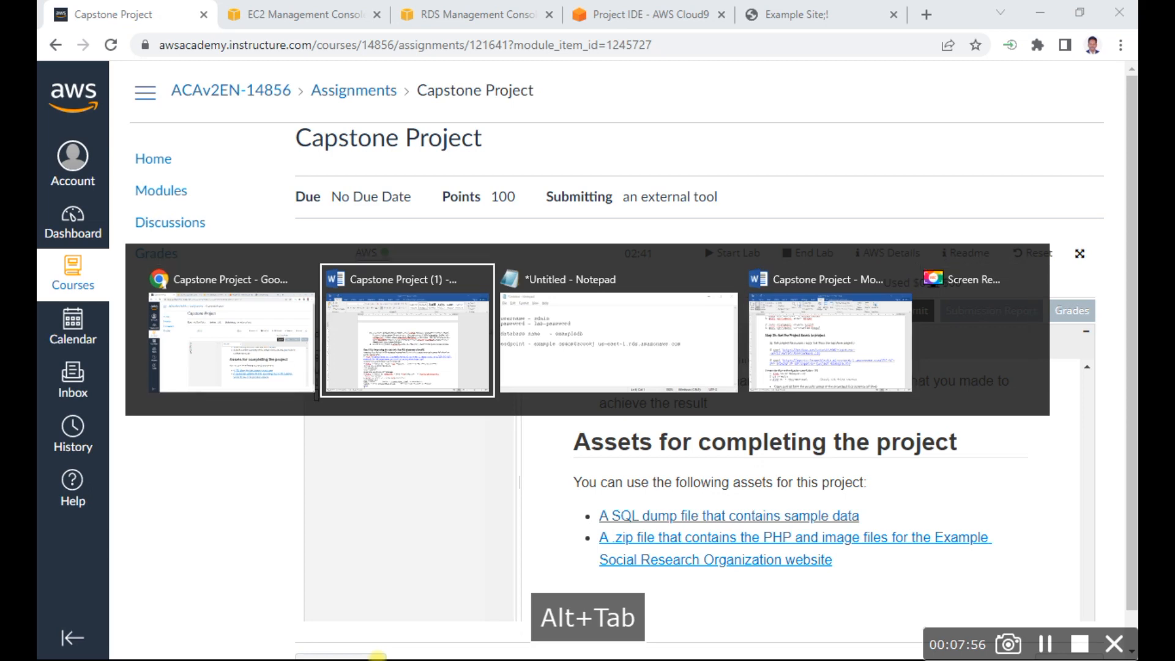
{"action": "key", "text": "alt+Tab"}
{"action": "key", "text": "alt+Tab"}
{"action": "key", "text": "alt+Tab"}
{"action": "key", "text": "alt+Tab"}
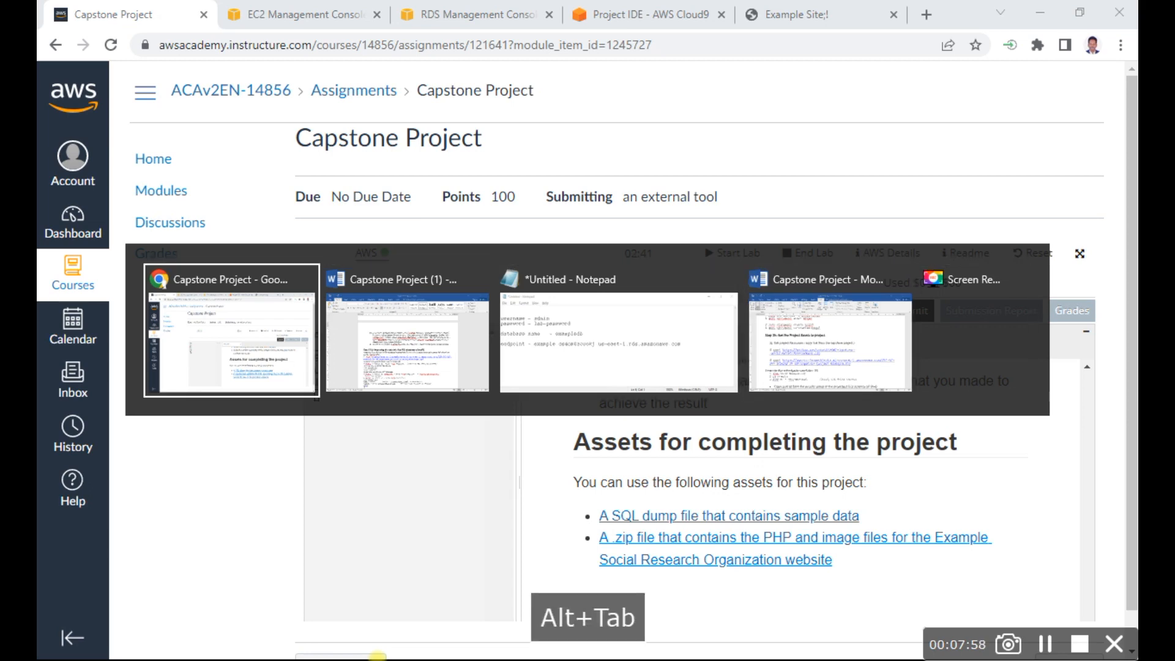
{"action": "left_click", "coordinate": [619, 16]}
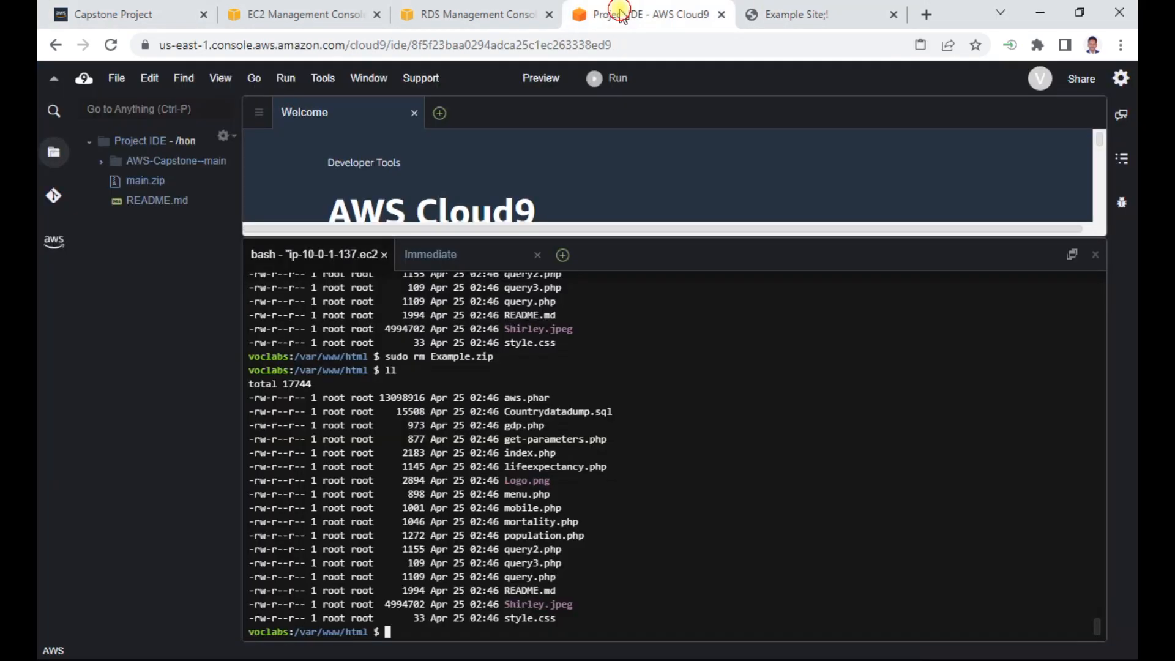
{"action": "right_click", "coordinate": [385, 631]}
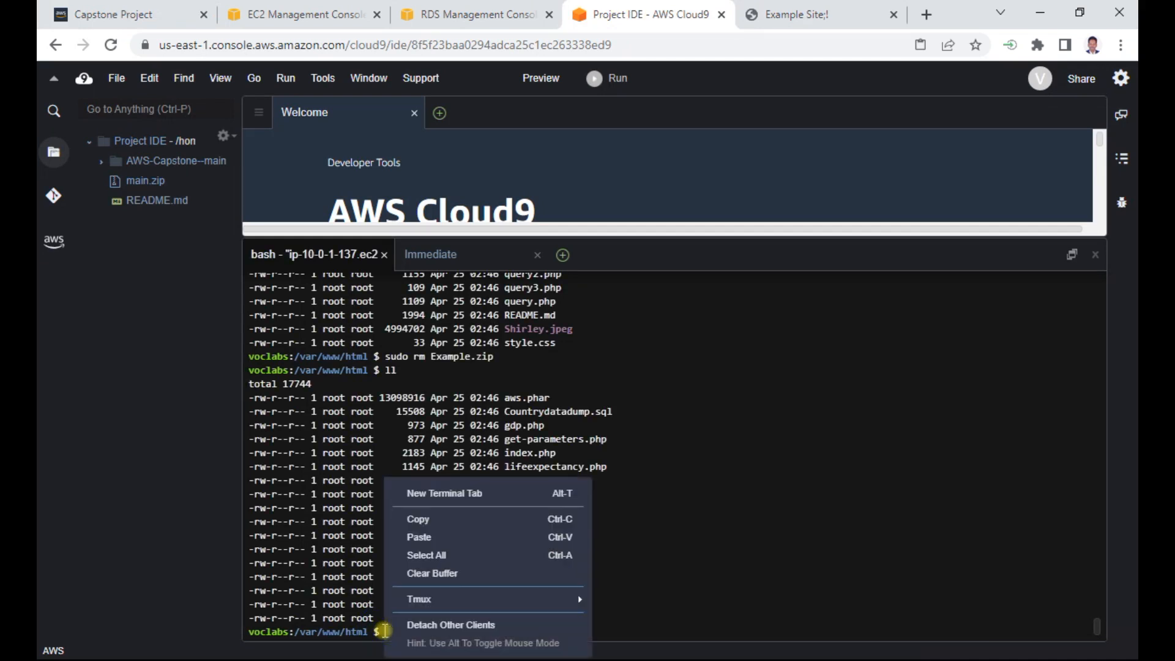
{"action": "left_click", "coordinate": [466, 537]}
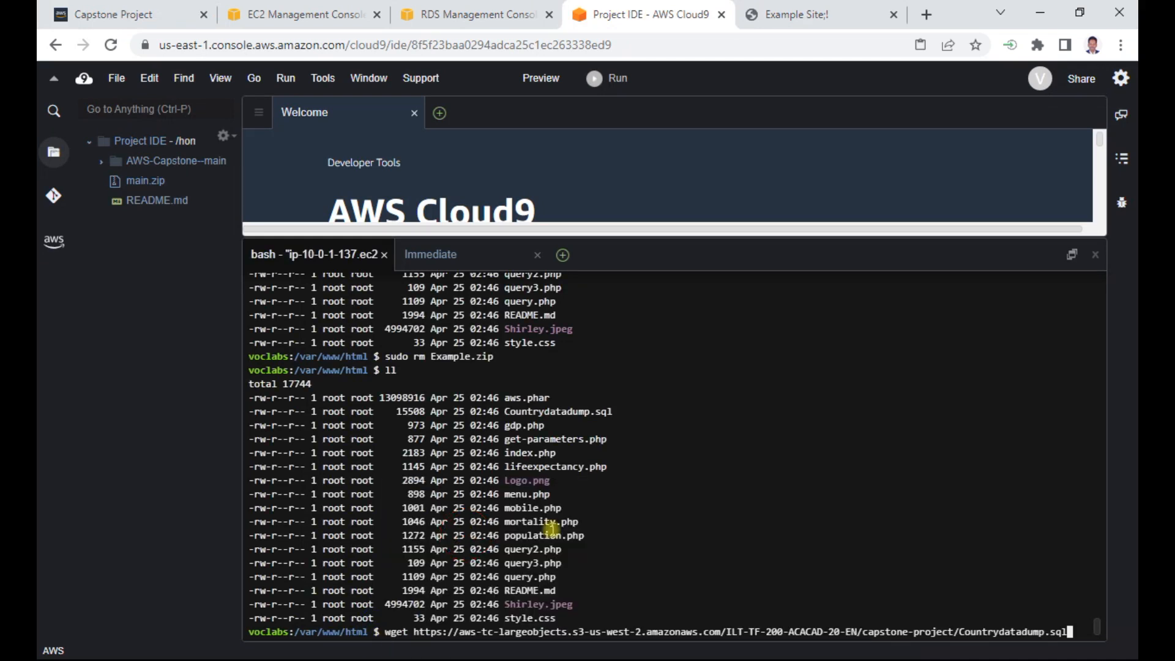
{"action": "key", "text": "BackSpace"}
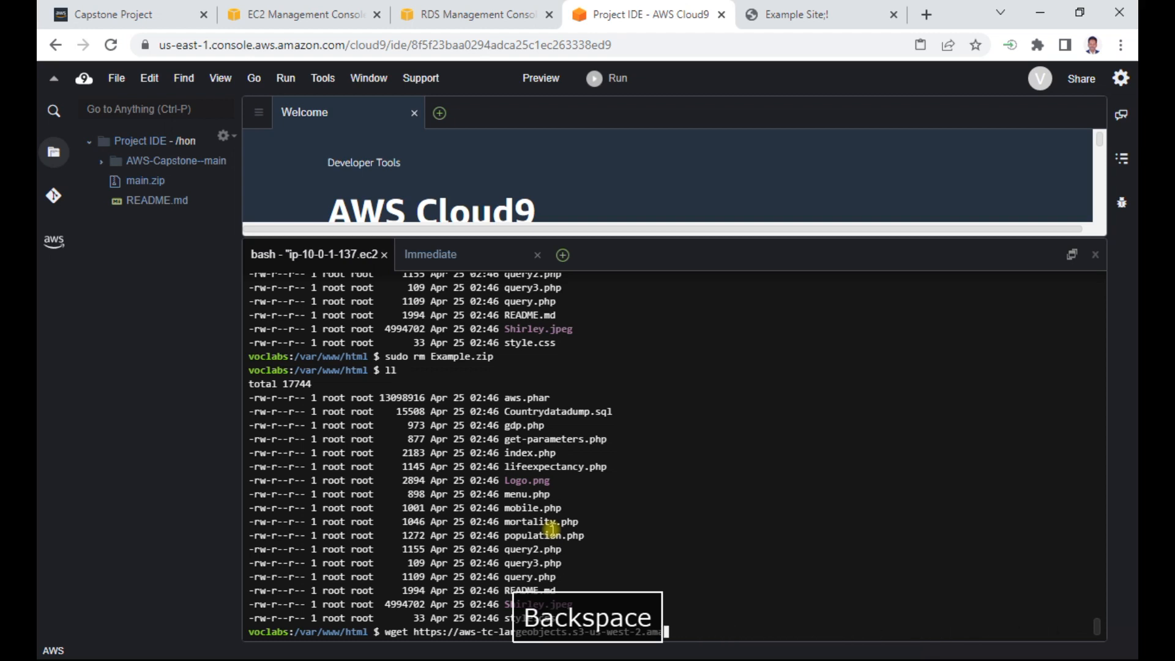
{"action": "key", "text": "BackSpace"}
{"action": "key", "text": "BackSpace"}
{"action": "key", "text": "BackSpace"}
- Change to the home directory with cd, then clear the terminal and list the files with ll
{"action": "type", "text": "cd"}
{"action": "key", "text": "Return"}
{"action": "type", "text": "clear"}
{"action": "key", "text": "Return"}
{"action": "type", "text": "ll"}
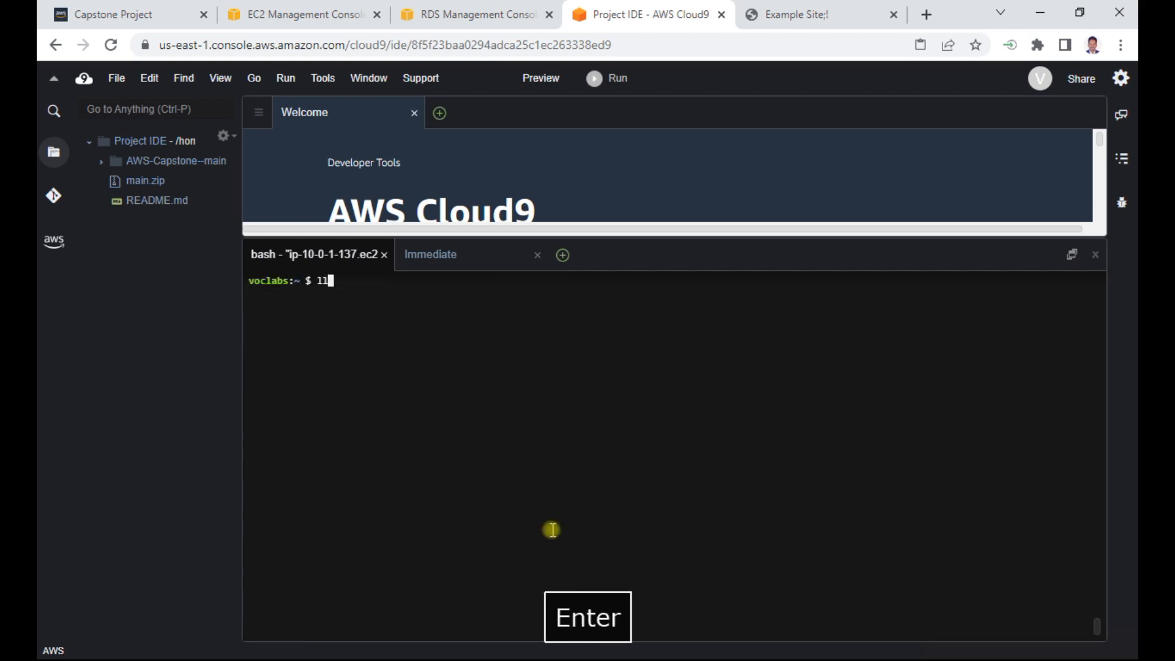
{"action": "key", "text": "Return"}
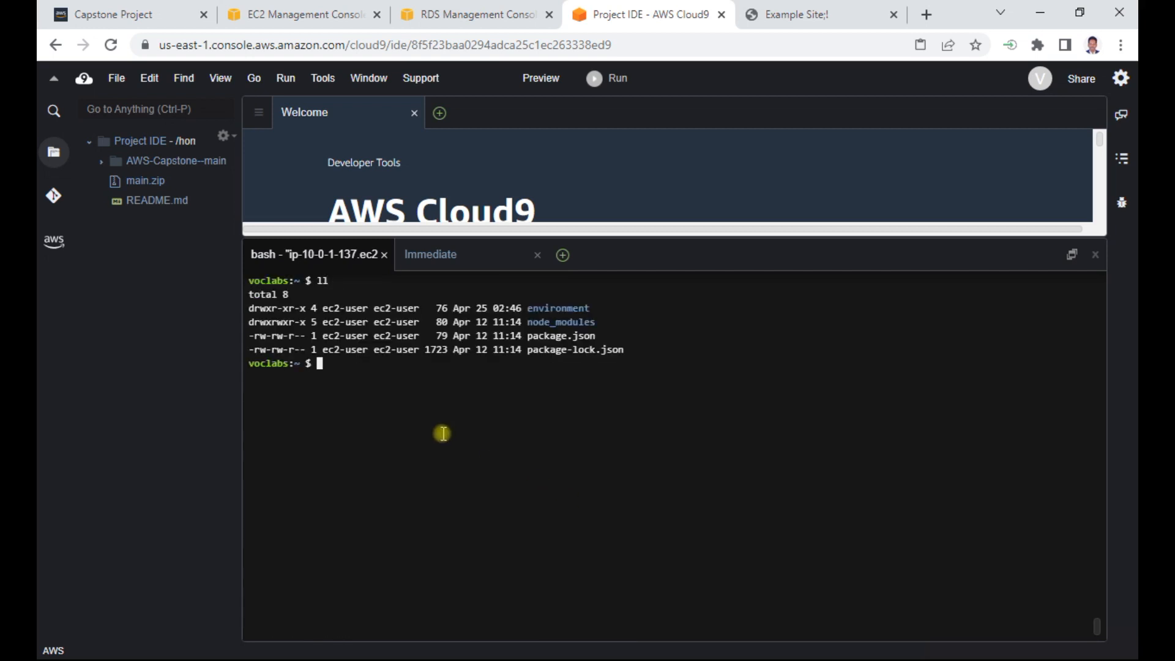
- Download Countrydatadump.sql into the home directory with the copied wget command, and verify it with ll before clearing the terminal
{"action": "right_click", "coordinate": [358, 369]}
{"action": "left_click", "coordinate": [380, 429]}
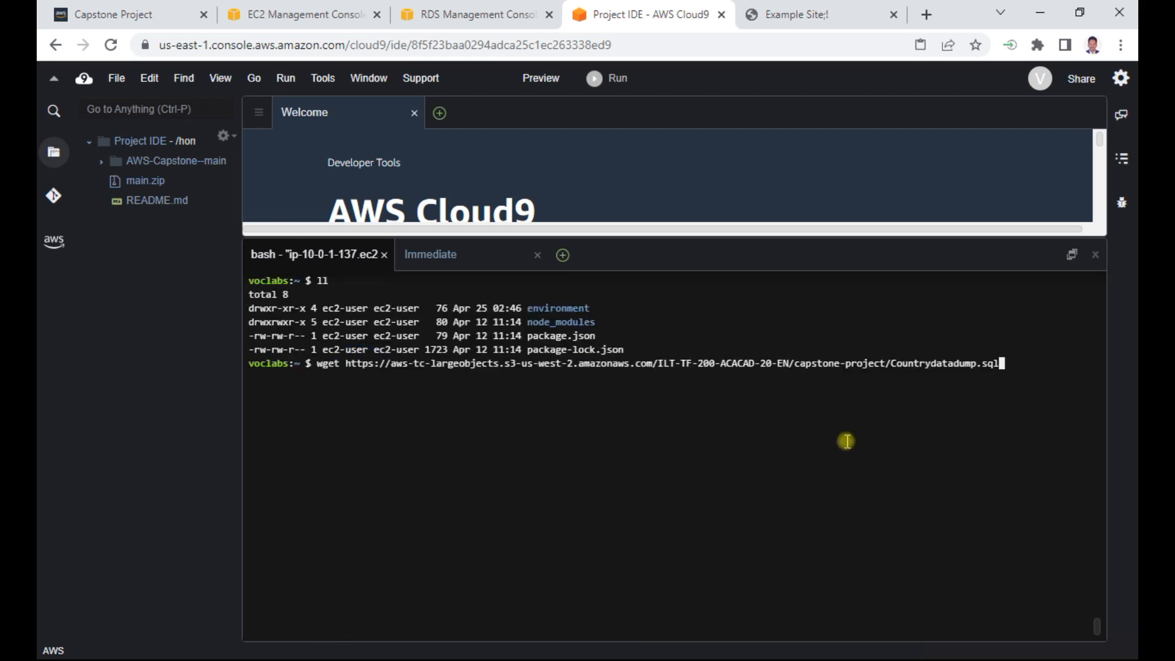
{"action": "key", "text": "Return"}
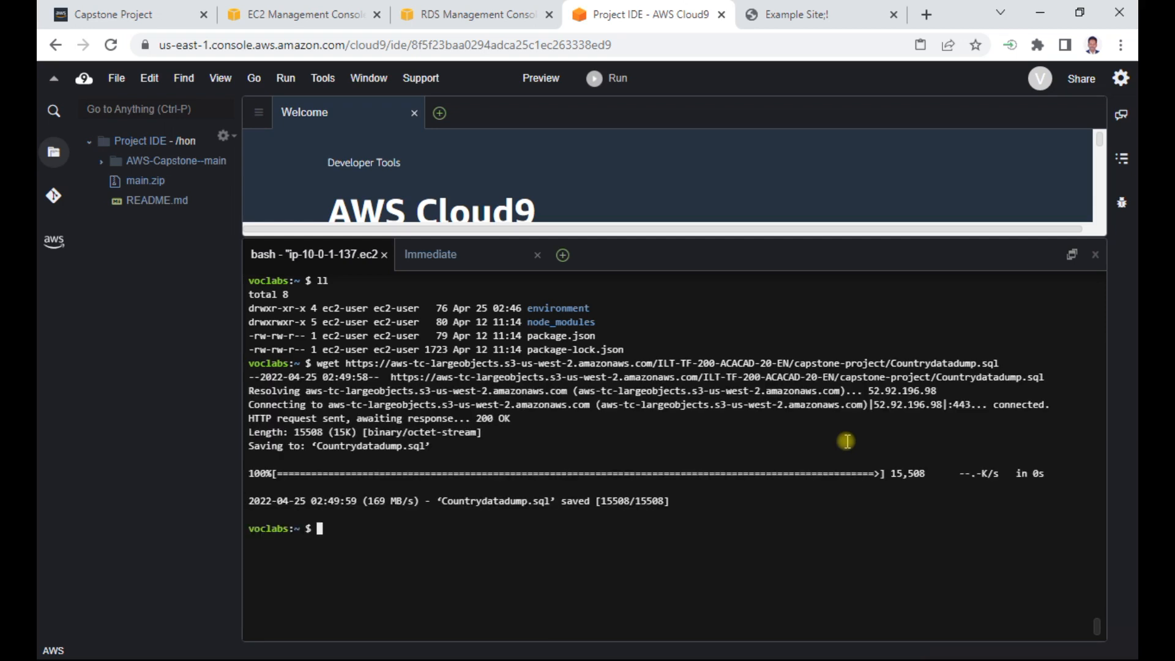
{"action": "type", "text": "ll"}
{"action": "key", "text": "Return"}
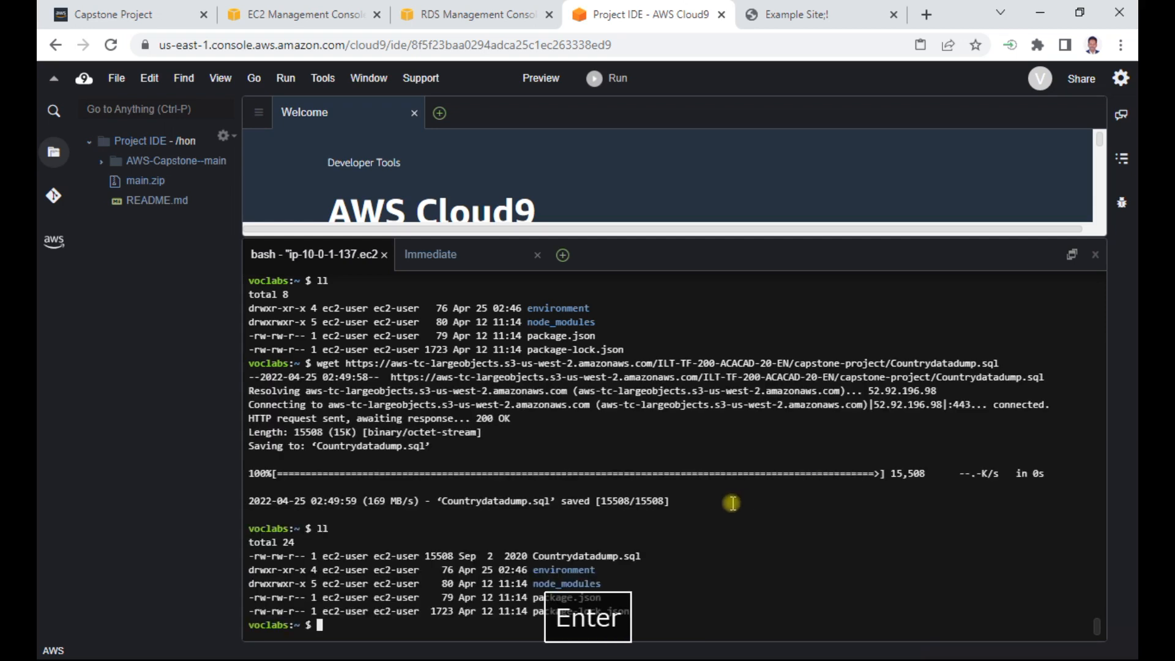
{"action": "double_click", "coordinate": [560, 555]}
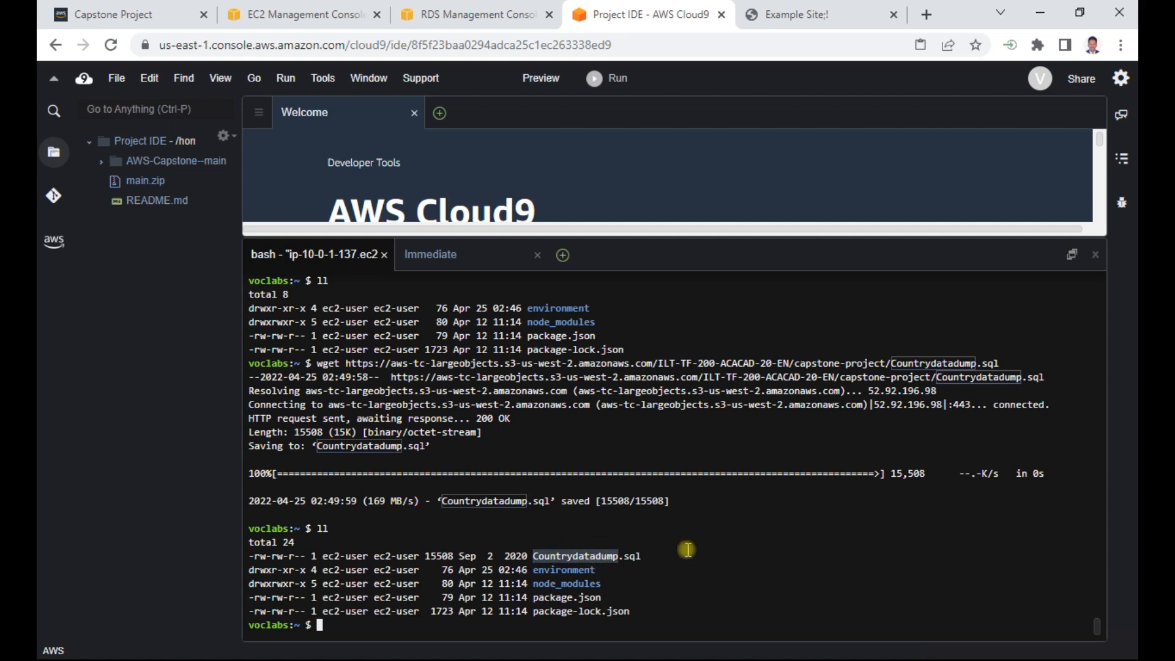
{"action": "type", "text": "clear"}
{"action": "key", "text": "Return"}
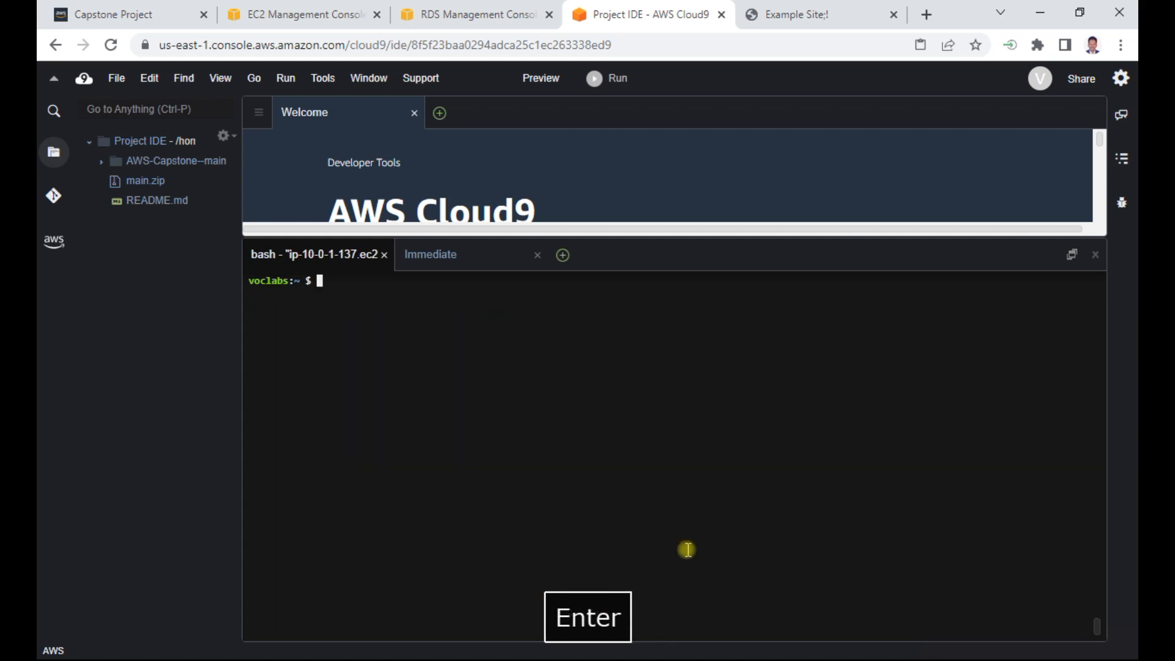
- Copy the database connection command "mysql -u admin -p --host <rds-endpoint>" from Step 5 of the Capstone Project (1) Word document
{"action": "key", "text": "alt+Tab"}
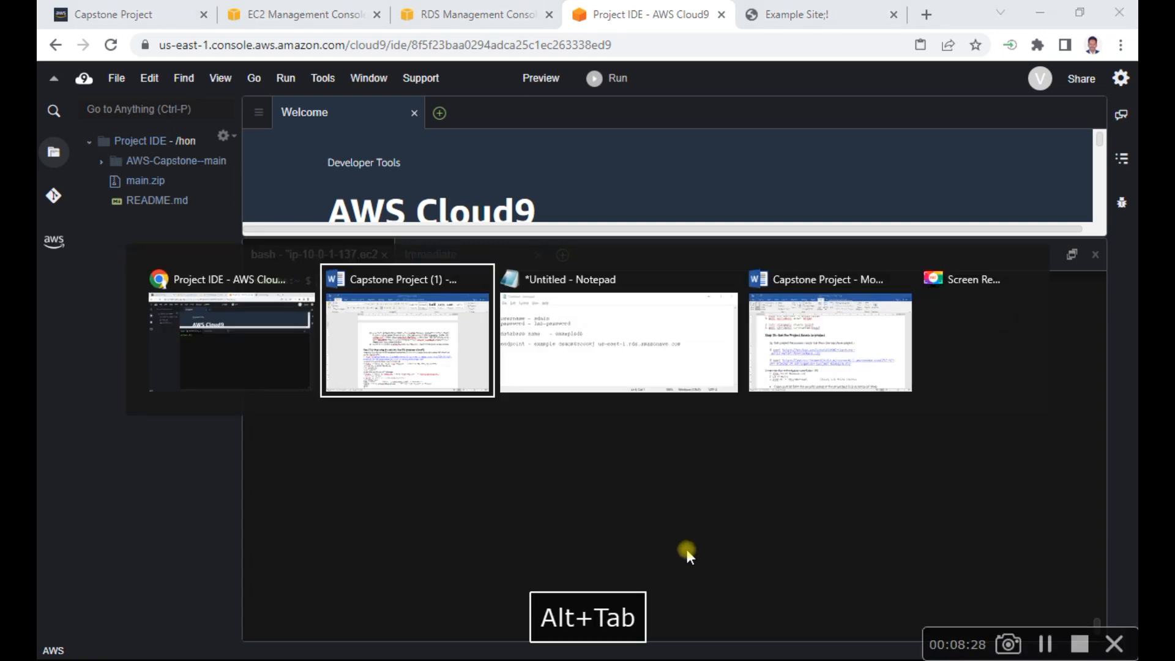
{"action": "key", "text": "alt+Tab"}
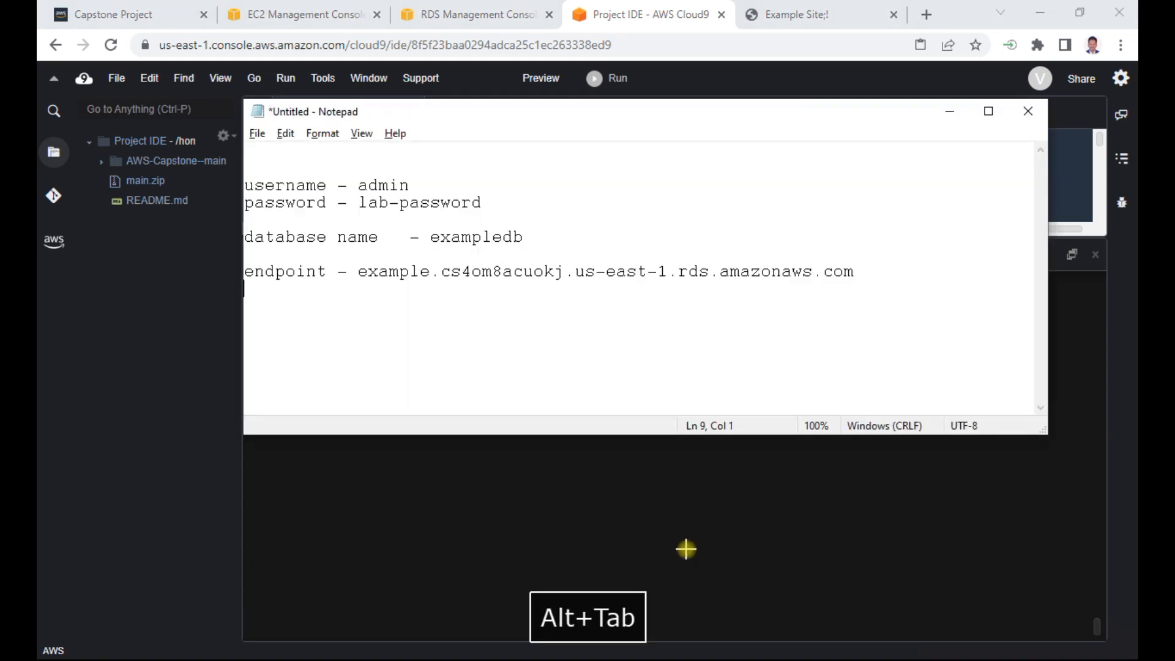
{"action": "key", "text": "alt+Tab"}
{"action": "key", "text": "alt+Tab"}
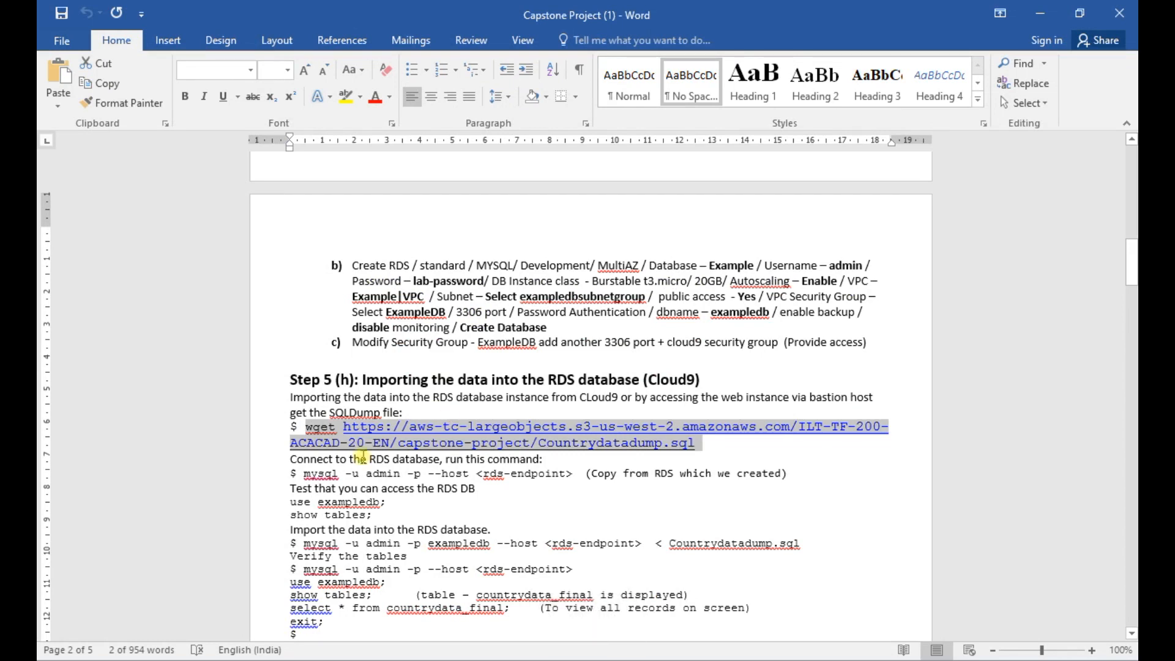
{"action": "left_click_drag", "start_coordinate": [305, 473], "coordinate": [578, 475]}
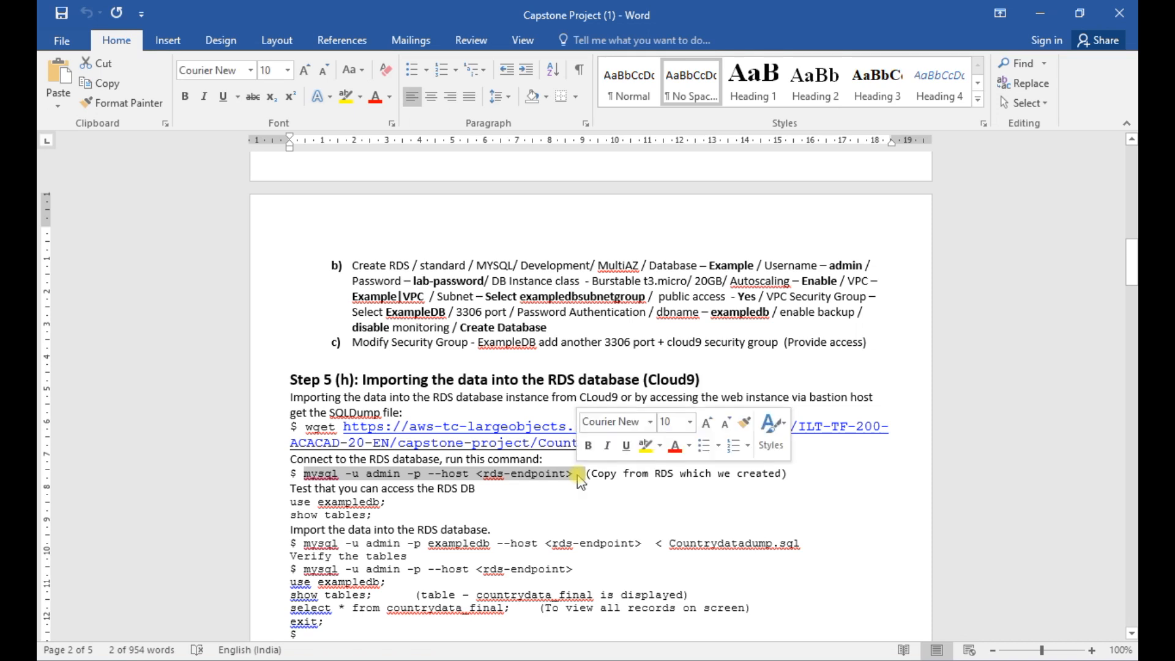
{"action": "key", "text": "ctrl+c"}
{"action": "key", "text": "alt+Tab"}
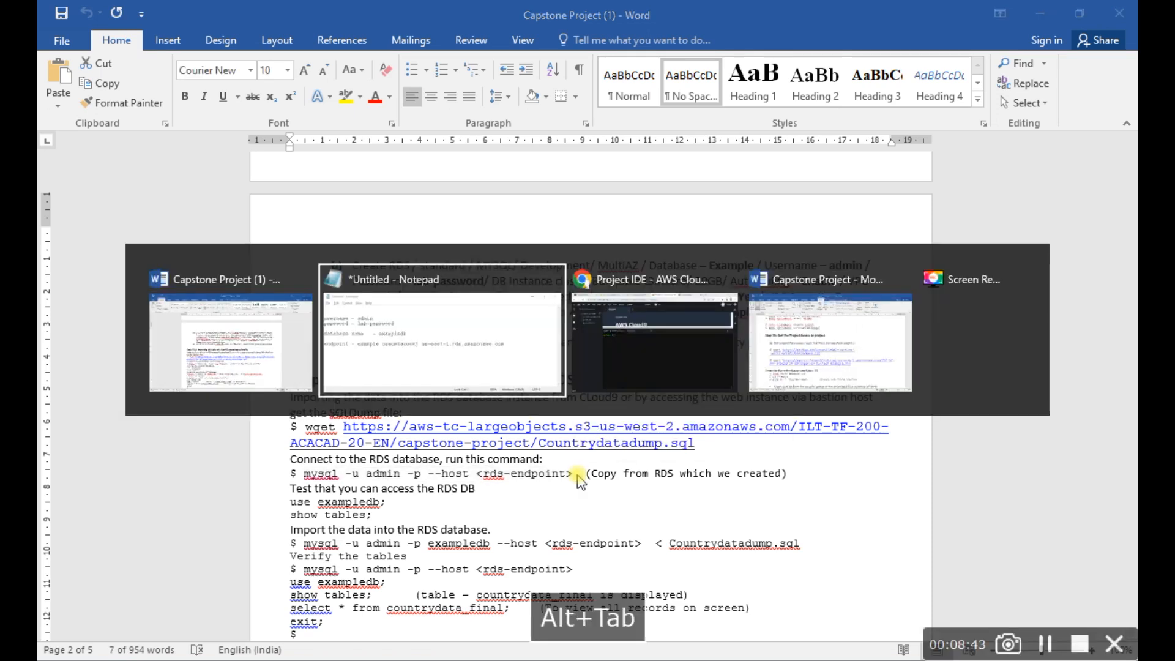
- Paste the mysql connection command into the Notepad notes and replace <rds-endpoint> with the noted endpoint example.cs4om8acuokj.us-east-1.rds.amazonaws.com
{"action": "key", "text": "alt+Tab"}
{"action": "key", "text": "alt+Tab"}
{"action": "key", "text": "alt+Tab"}
{"action": "key", "text": "alt+Tab"}
{"action": "key", "text": "alt+Tab"}
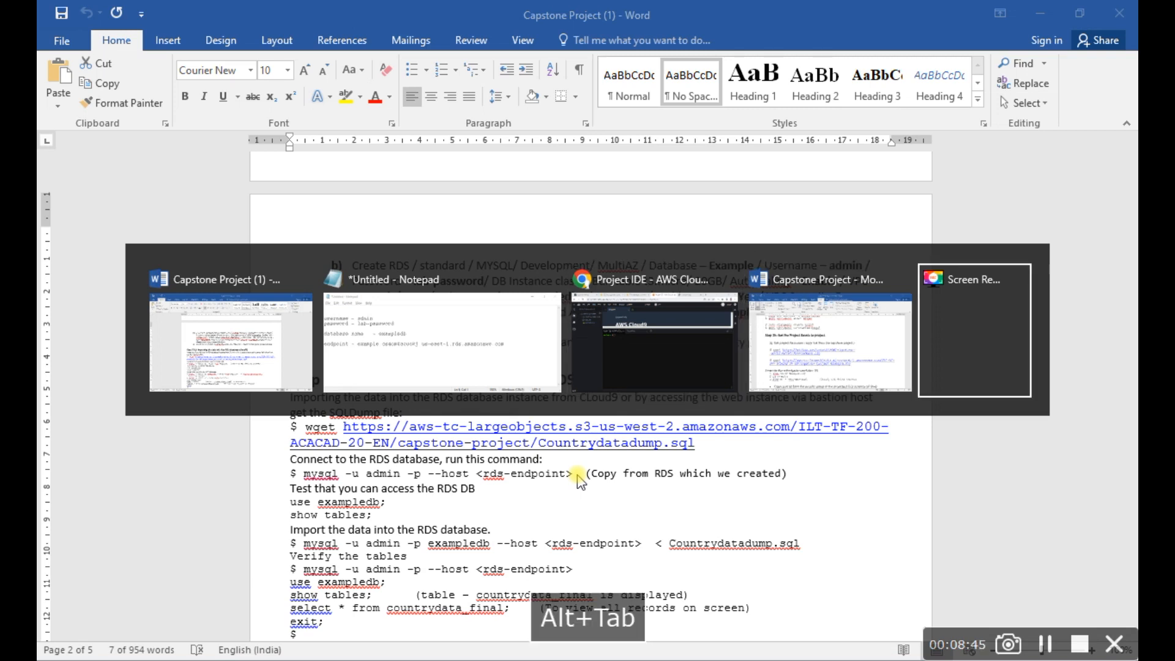
{"action": "key", "text": "Return"}
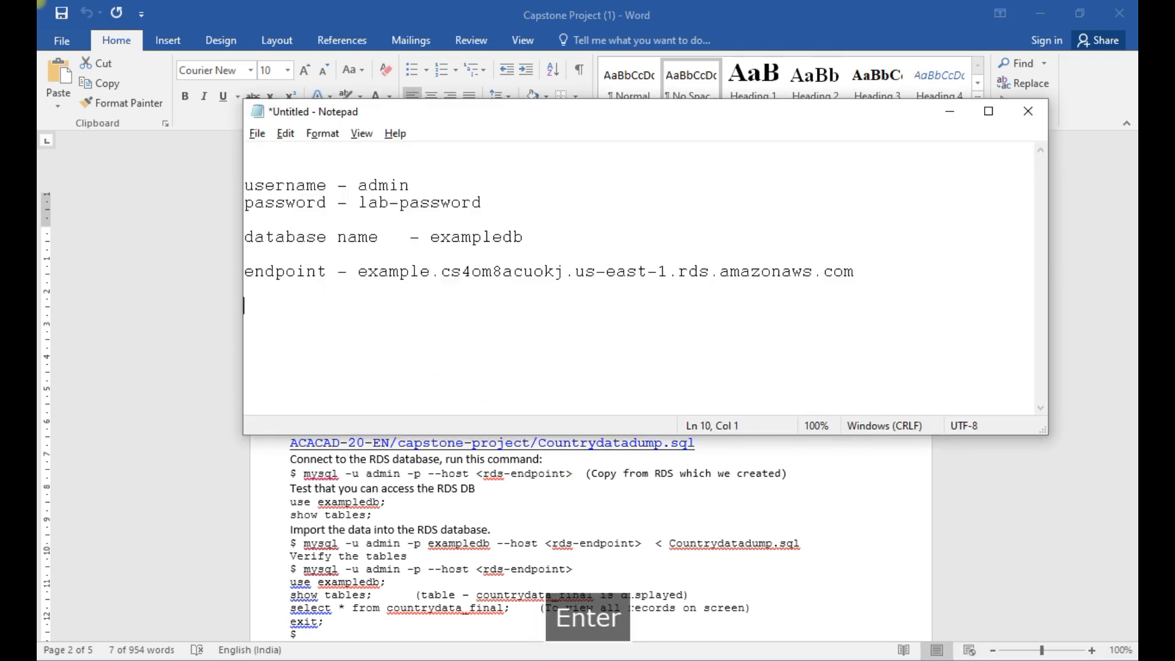
{"action": "key", "text": "ctrl+v"}
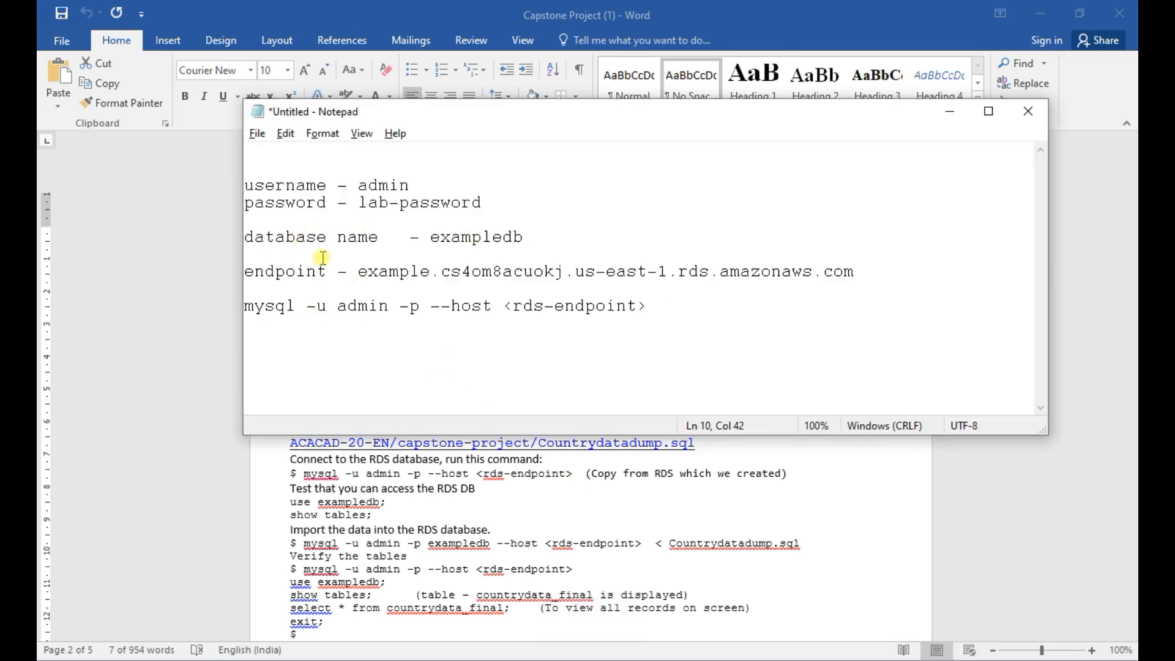
{"action": "left_click_drag", "start_coordinate": [361, 271], "coordinate": [852, 269]}
{"action": "key", "text": "ctrl+c"}
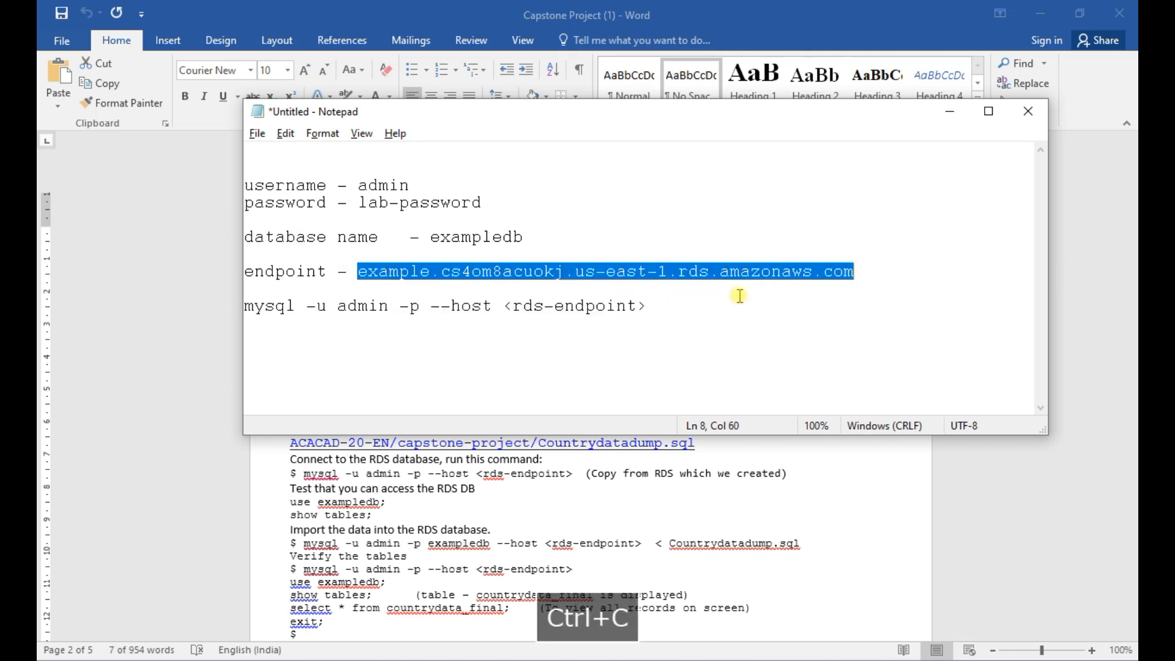
{"action": "left_click_drag", "start_coordinate": [502, 306], "coordinate": [644, 306]}
{"action": "key", "text": "ctrl+v"}
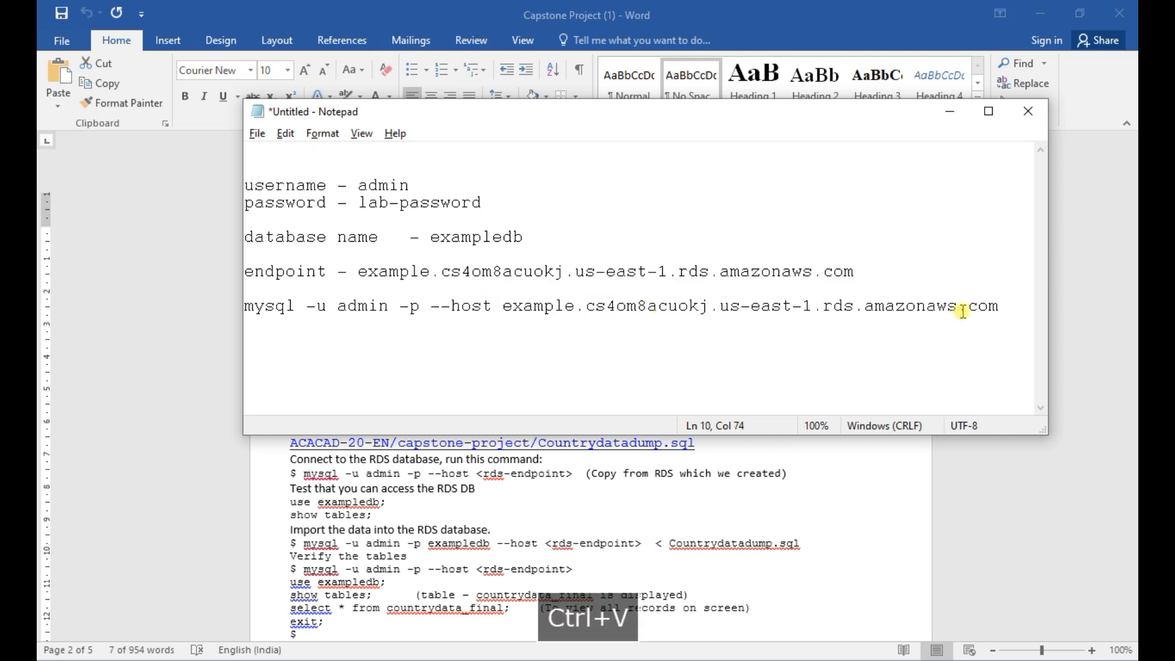
- Copy the completed mysql connection command from Notepad and switch back to the Project IDE terminal in AWS Cloud9
{"action": "left_click_drag", "start_coordinate": [1009, 303], "coordinate": [234, 303]}
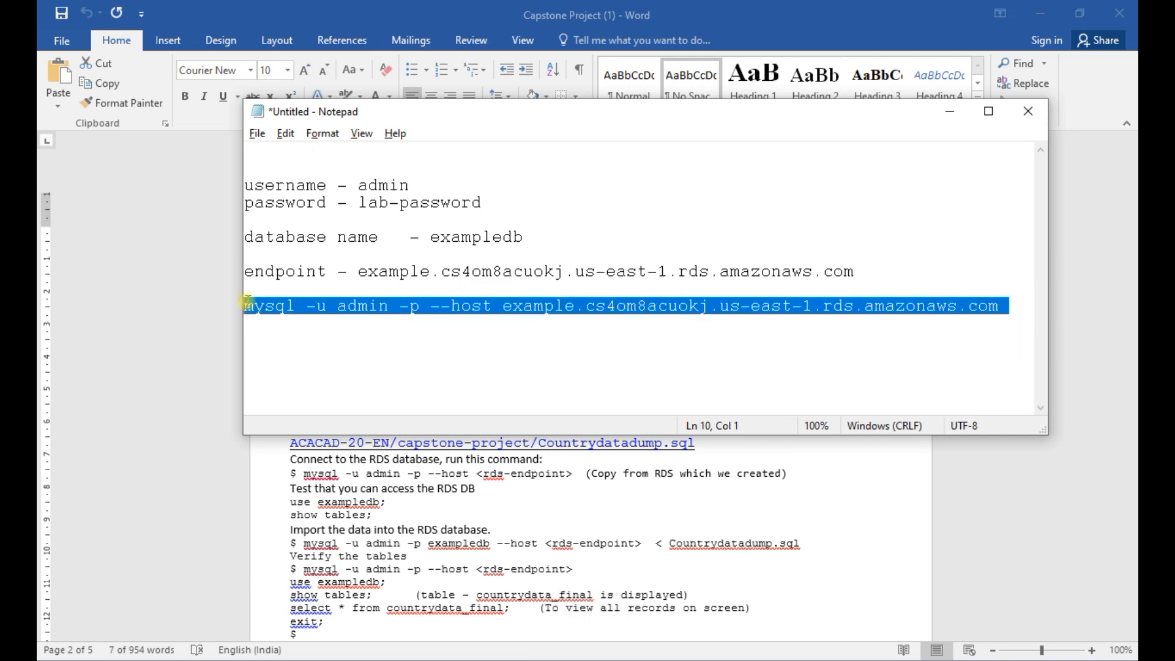
{"action": "right_click", "coordinate": [451, 306]}
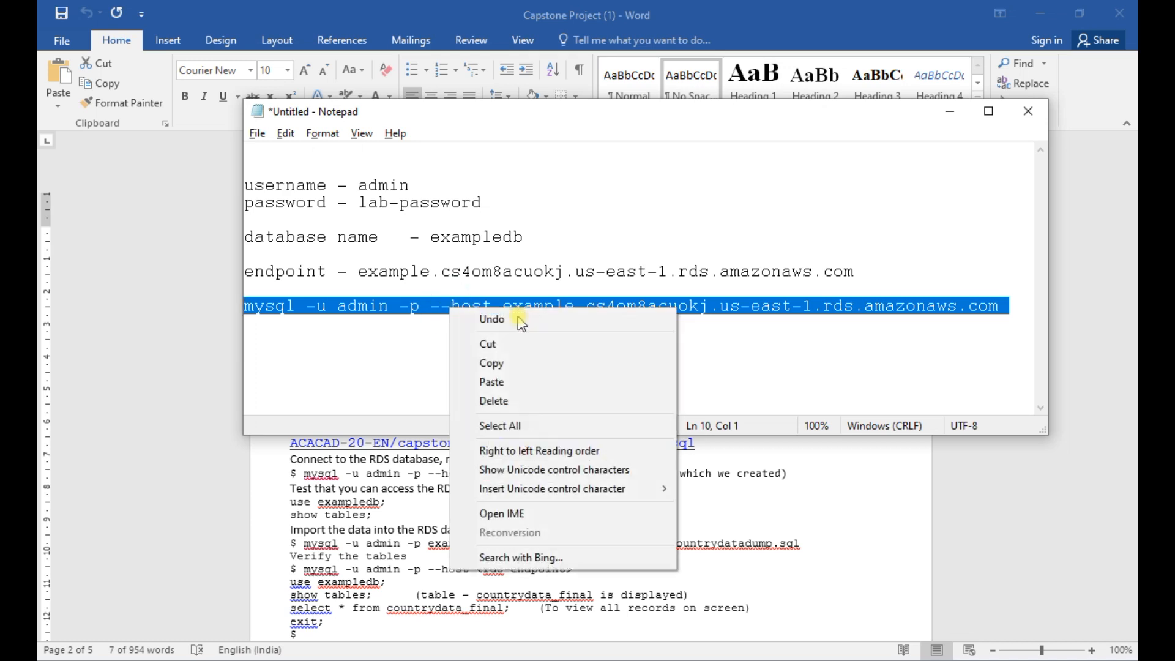
{"action": "left_click", "coordinate": [496, 363]}
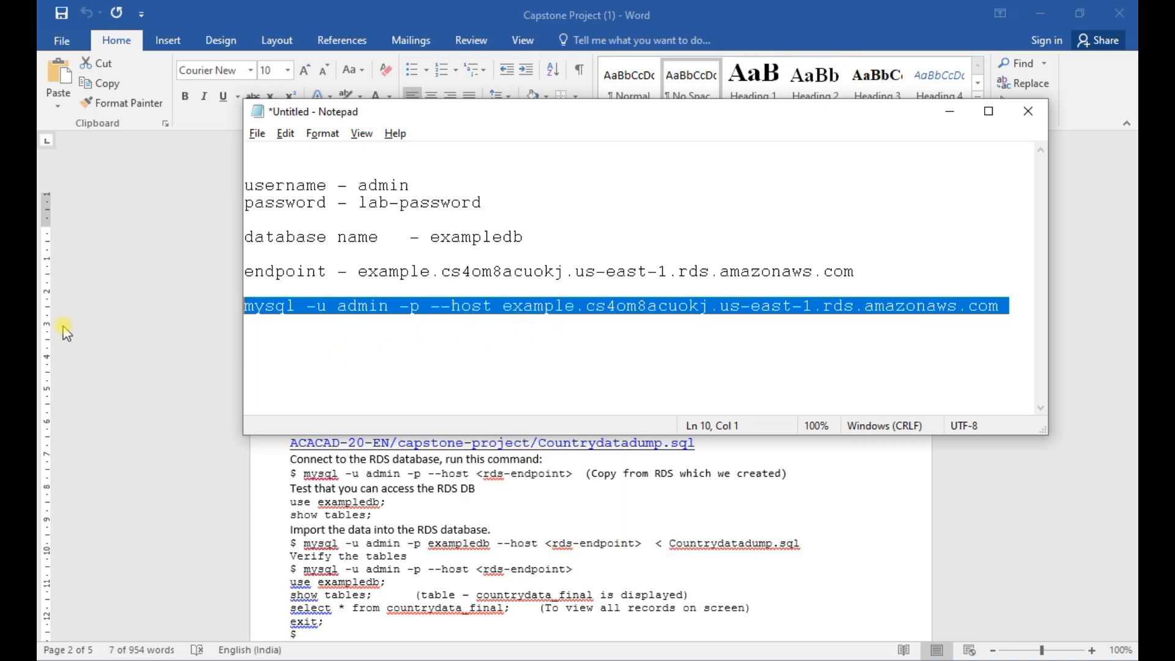
{"action": "left_click", "coordinate": [118, 334]}
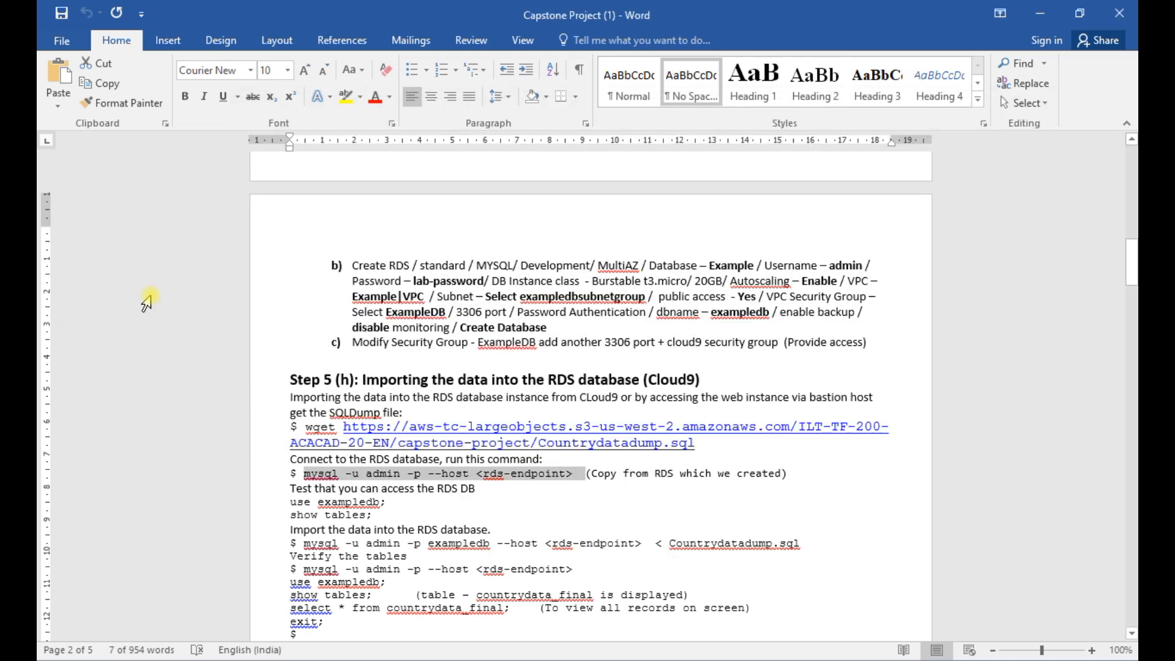
{"action": "left_click", "coordinate": [1046, 13]}
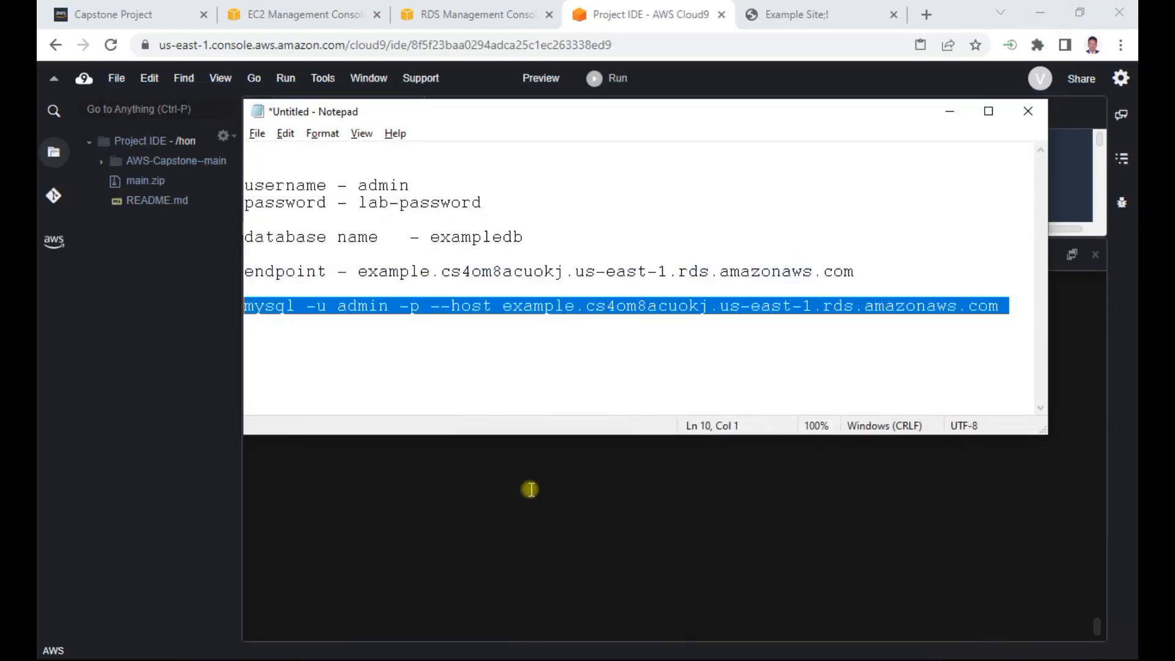
{"action": "left_click", "coordinate": [403, 505]}
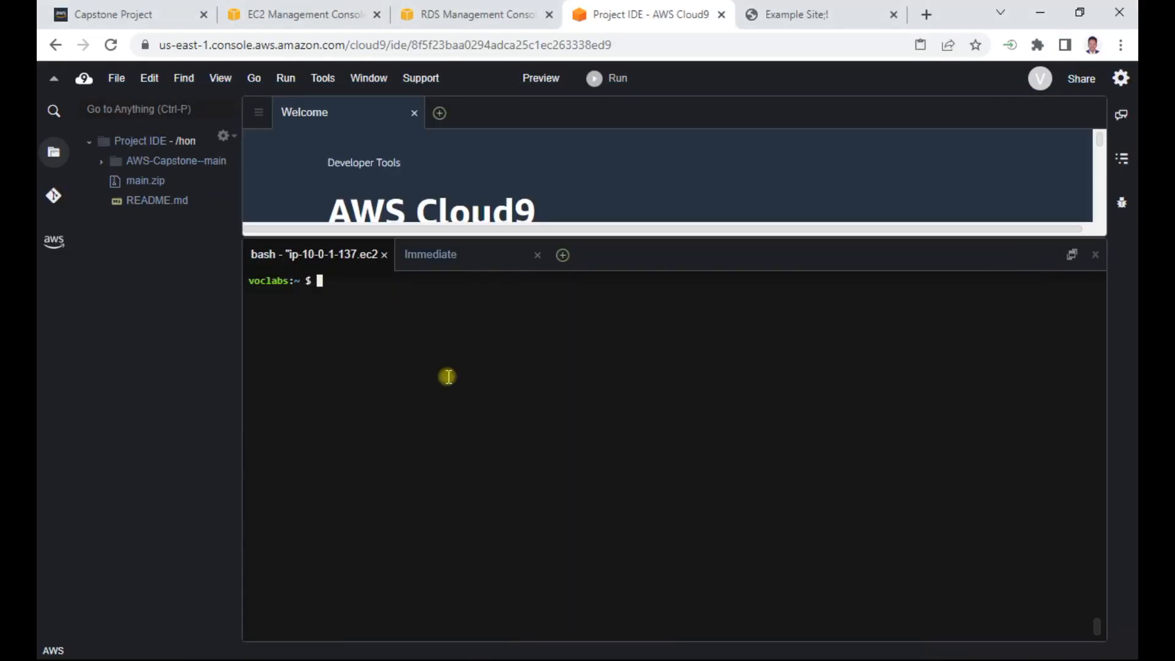
- In the EC2 console, open the inbound rules of the Example-DB security group for editing
{"action": "left_click", "coordinate": [288, 17]}
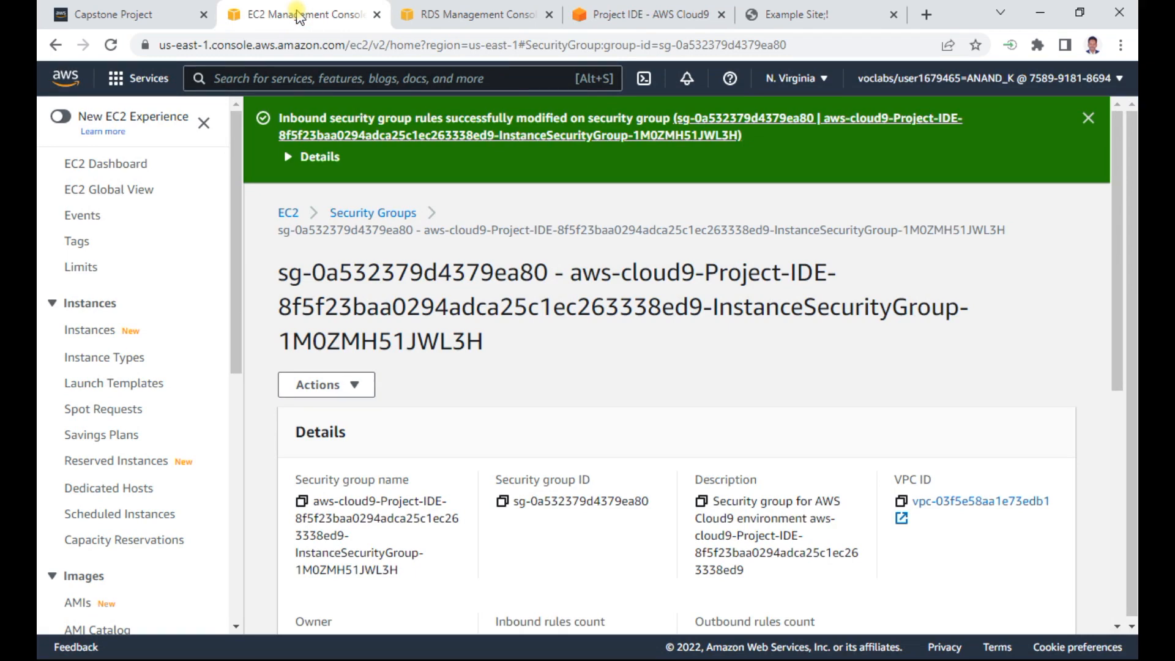
{"action": "left_click", "coordinate": [389, 213]}
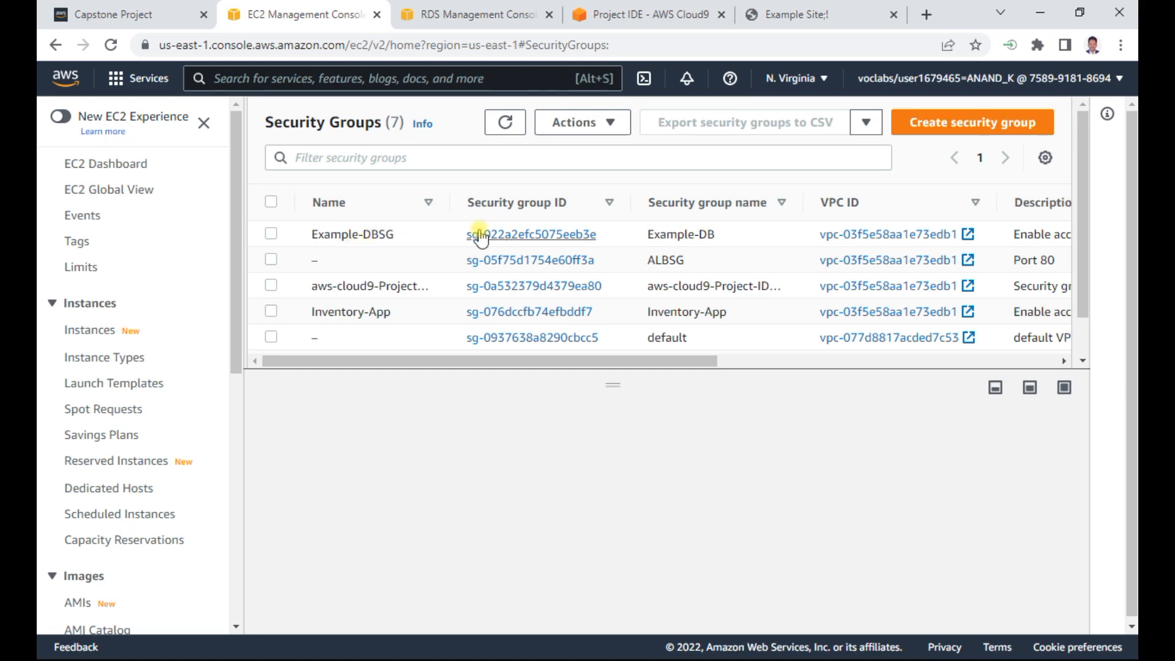
{"action": "left_click", "coordinate": [515, 234]}
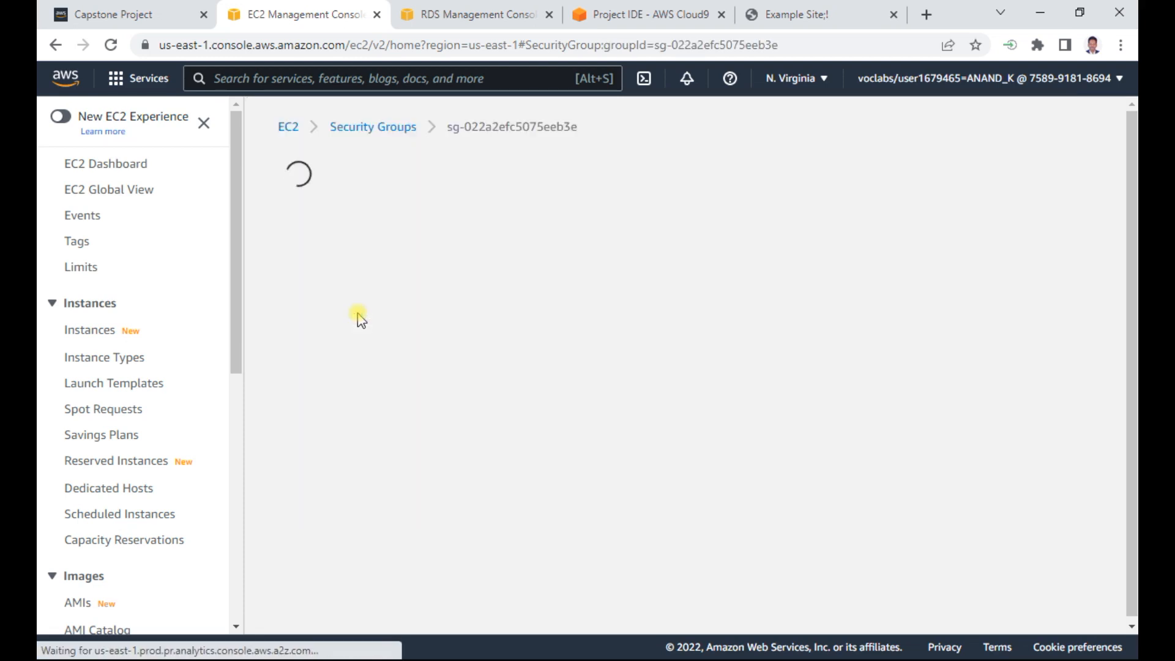
{"action": "scroll", "coordinate": [575, 401], "scroll_direction": "down", "scroll_amount": 2}
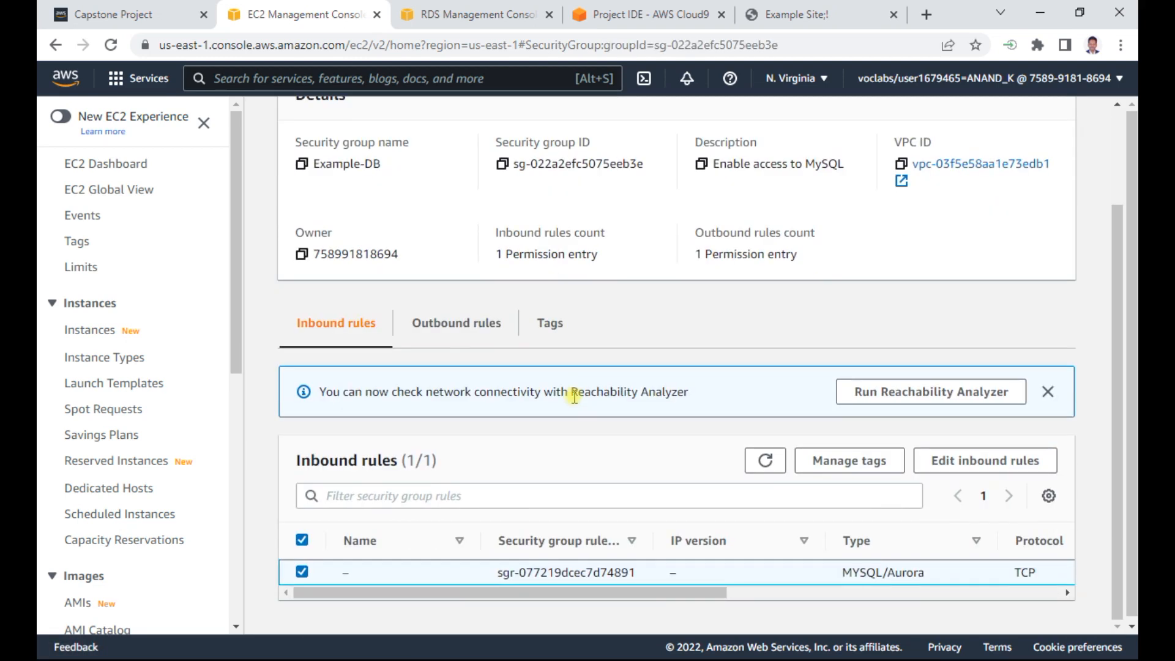
{"action": "left_click", "coordinate": [967, 460]}
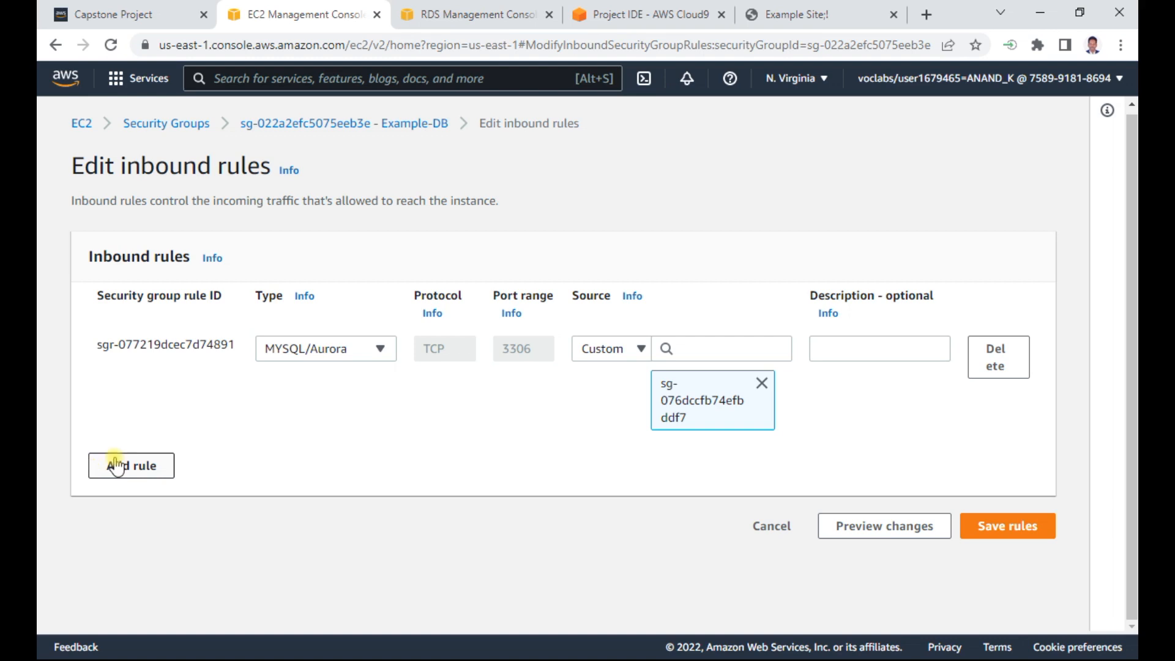
- Add a second inbound rule of type MYSQL/Aurora to the Example-DB security group
{"action": "left_click", "coordinate": [110, 460]}
{"action": "left_click", "coordinate": [315, 452]}
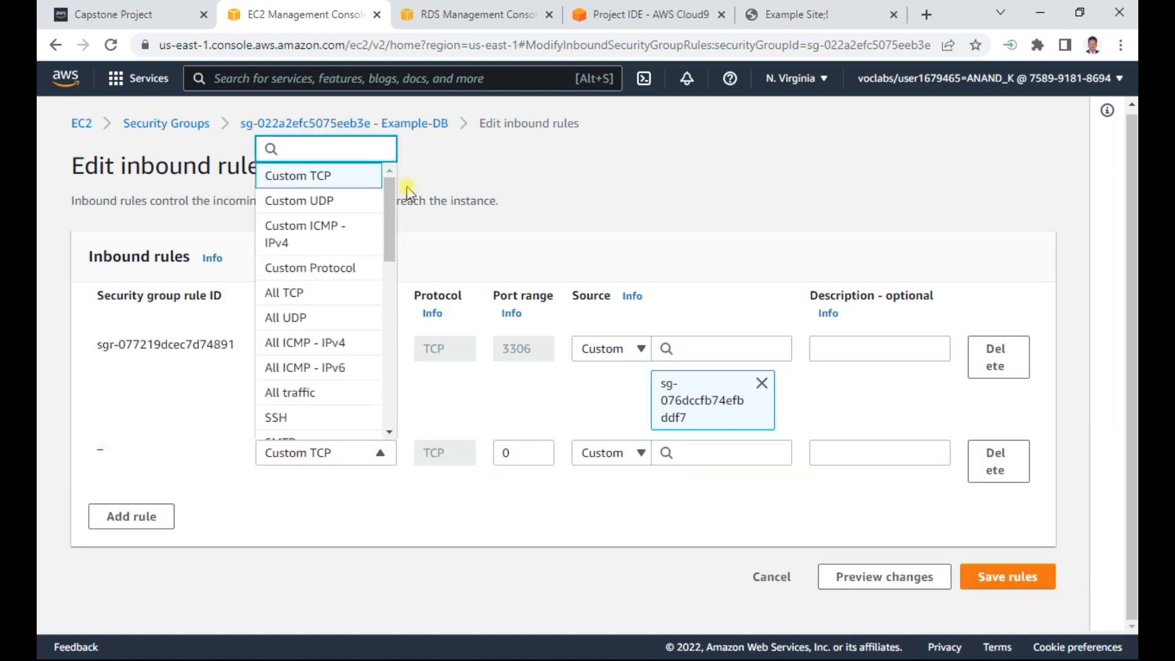
{"action": "left_click_drag", "start_coordinate": [383, 207], "coordinate": [395, 349]}
{"action": "left_click", "coordinate": [315, 318]}
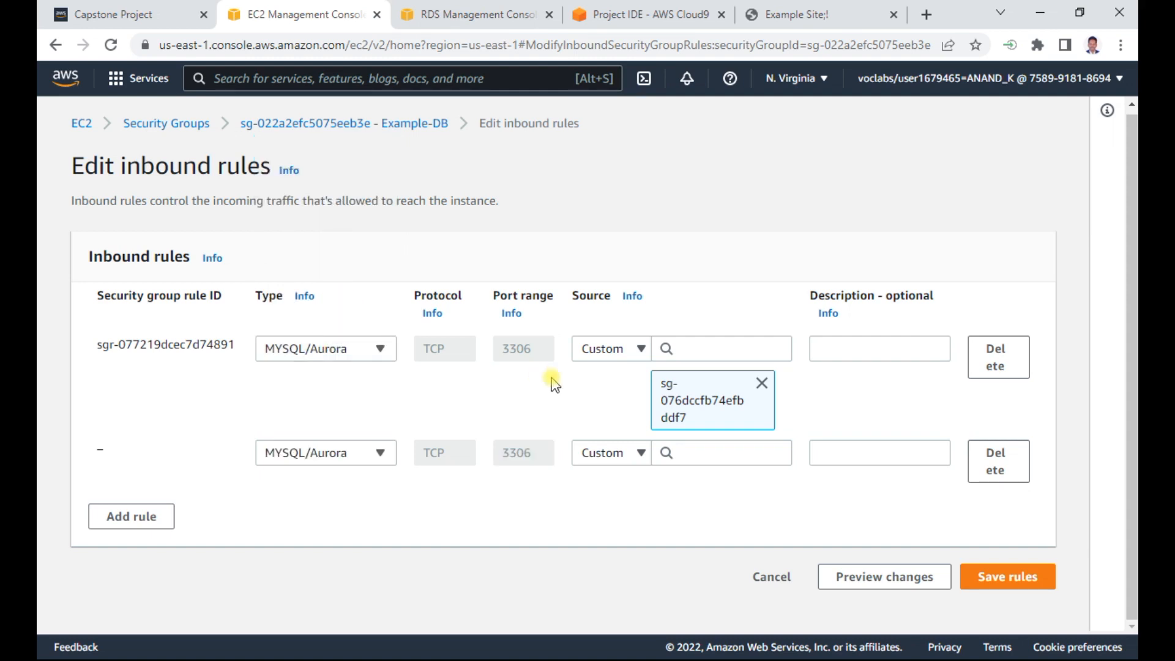
- Set the new rule's custom source to the aws-cloud9 security group sg-0a532379d4379ea80 and save the inbound rules
{"action": "left_click", "coordinate": [629, 453]}
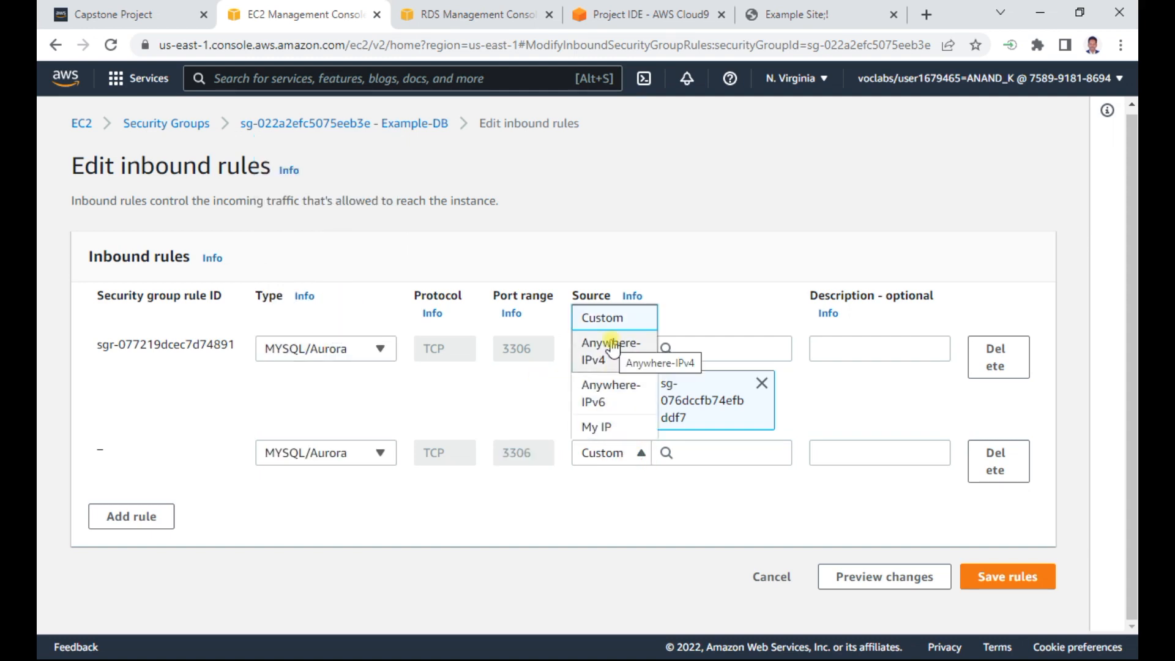
{"action": "left_click", "coordinate": [686, 453]}
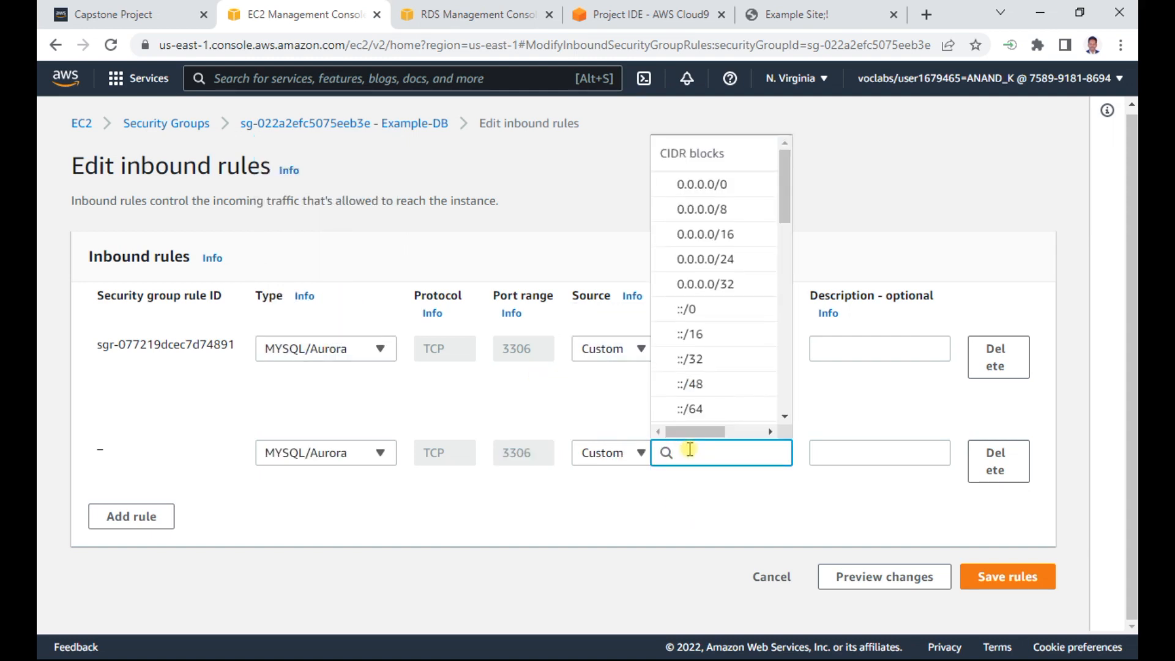
{"action": "type", "text": "sg"}
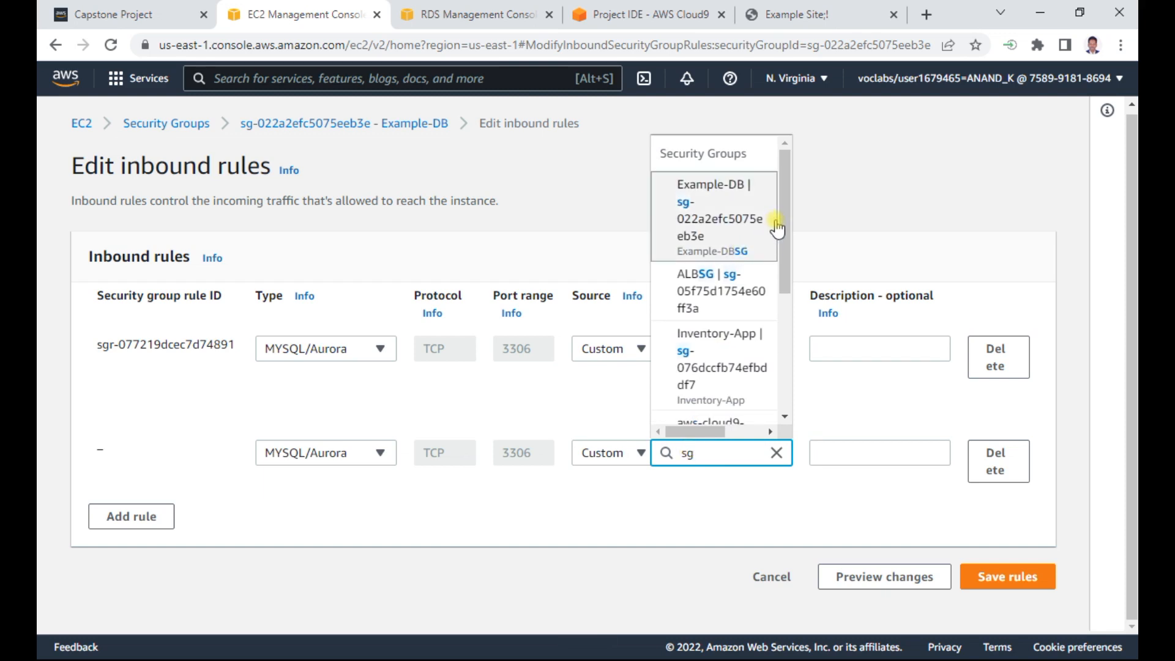
{"action": "left_click_drag", "start_coordinate": [787, 208], "coordinate": [787, 242]}
{"action": "left_click", "coordinate": [744, 358]}
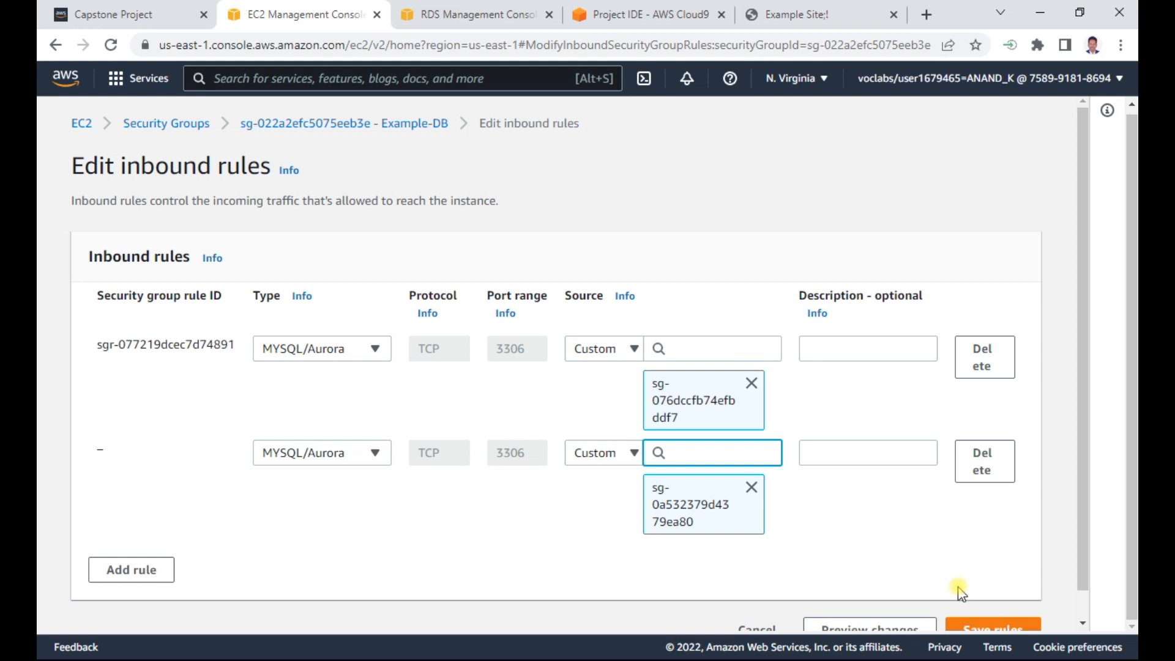
{"action": "left_click_drag", "start_coordinate": [1087, 445], "coordinate": [1081, 507]}
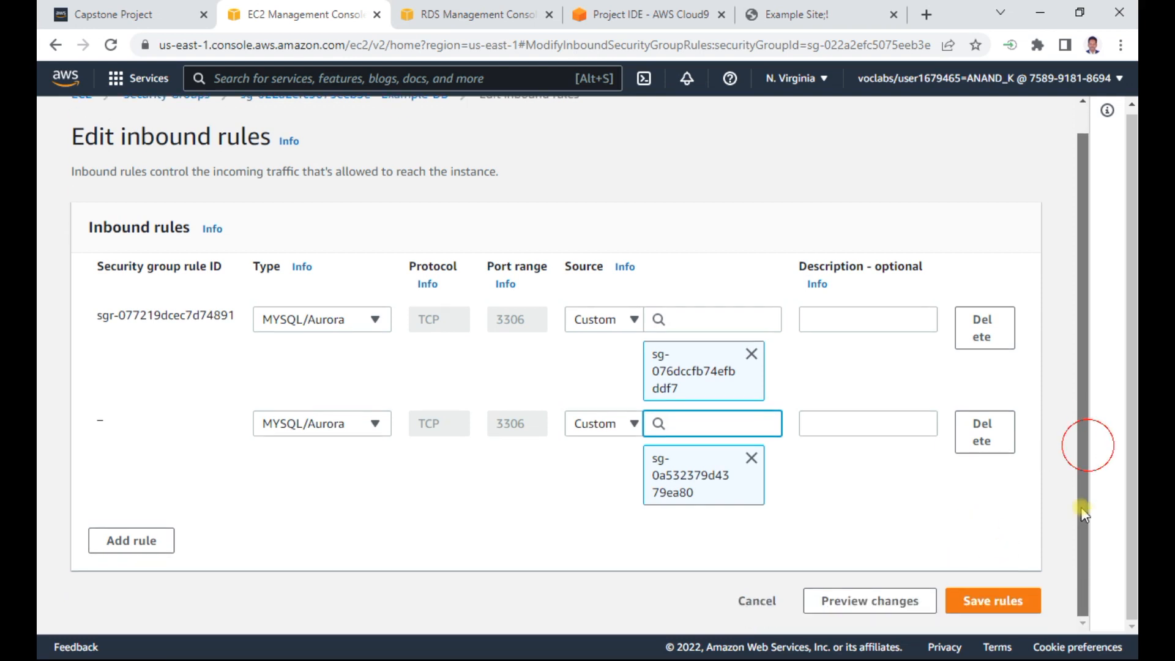
{"action": "left_click", "coordinate": [991, 601]}
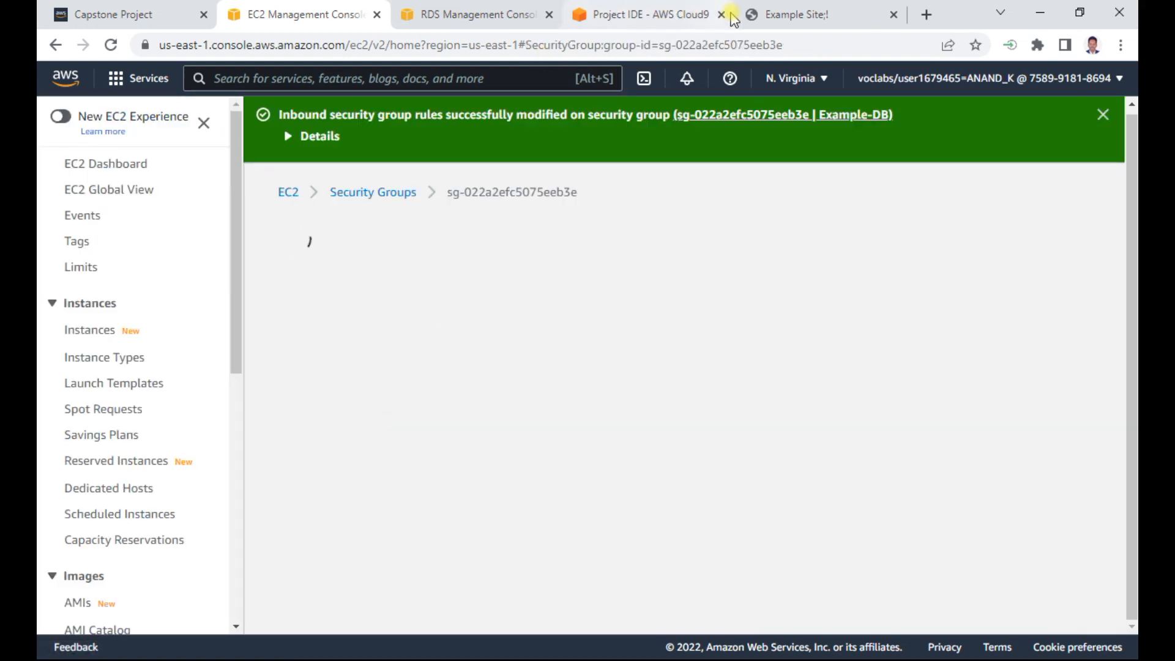
- Run the copied mysql connection command in the Cloud9 Project IDE terminal and enter the database password to log in as admin
{"action": "left_click", "coordinate": [795, 14]}
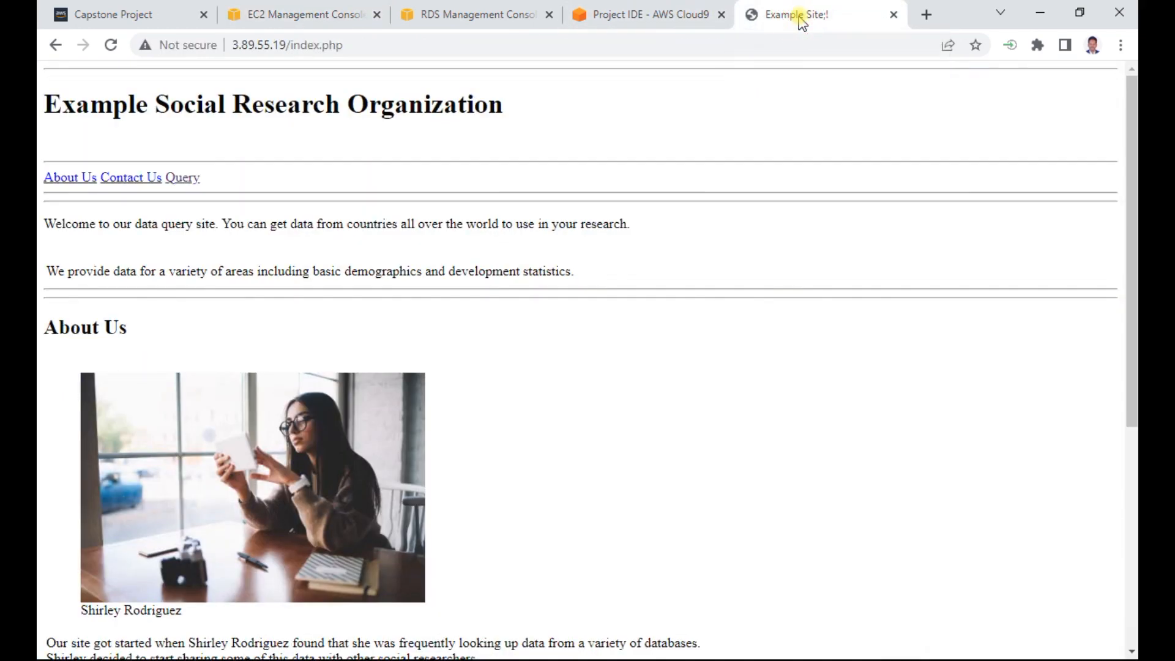
{"action": "left_click", "coordinate": [622, 16]}
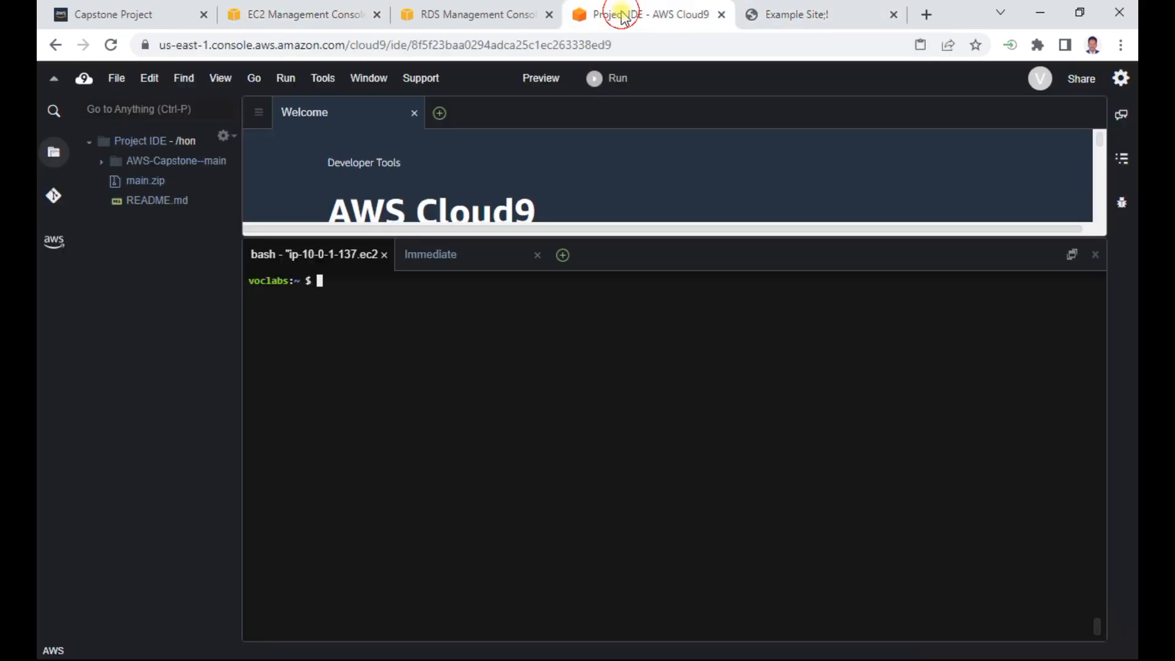
{"action": "right_click", "coordinate": [336, 285]}
{"action": "left_click", "coordinate": [370, 345]}
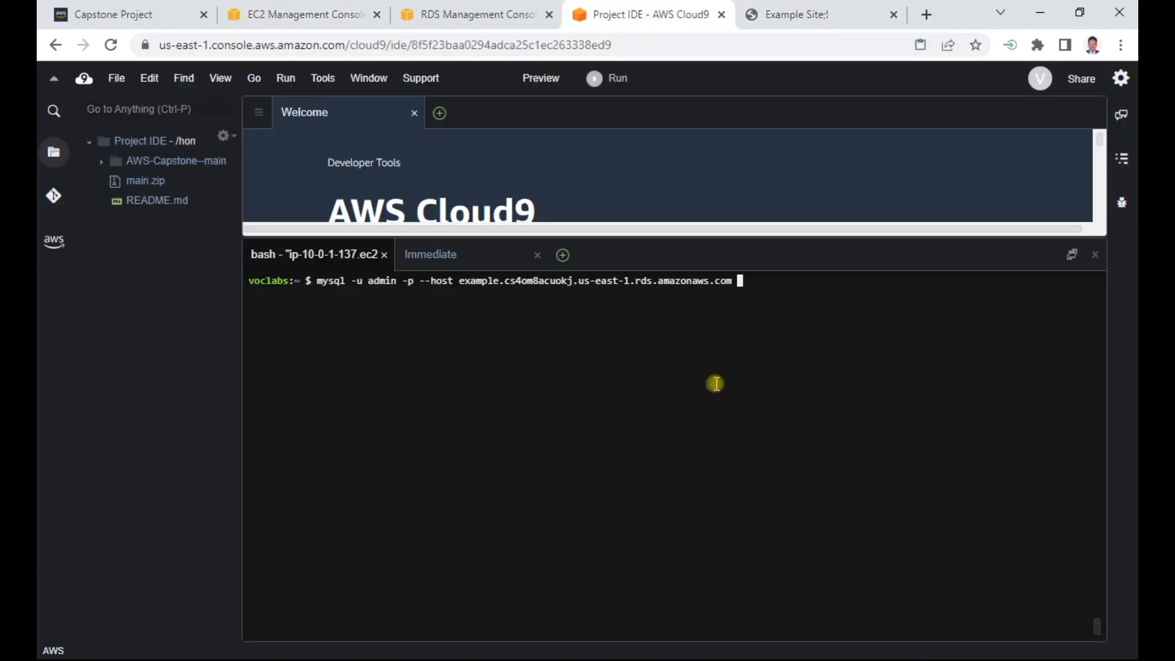
{"action": "key", "text": "Return"}
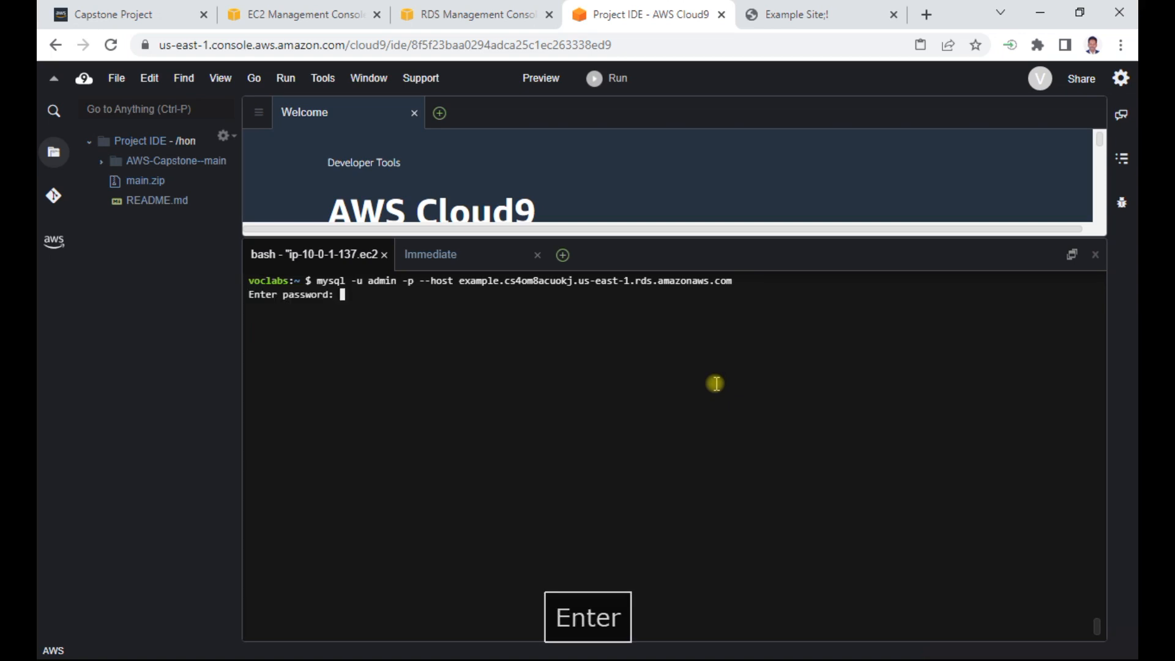
{"action": "type", "text": "databa"}
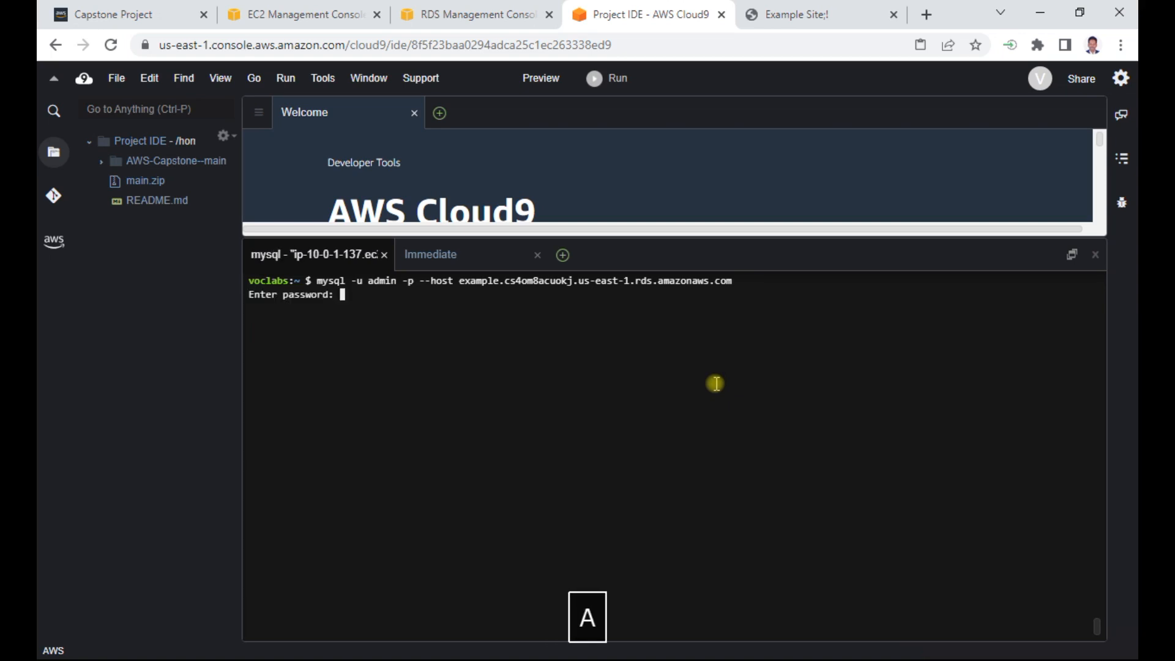
{"action": "type", "text": "word"}
{"action": "key", "text": "Return"}
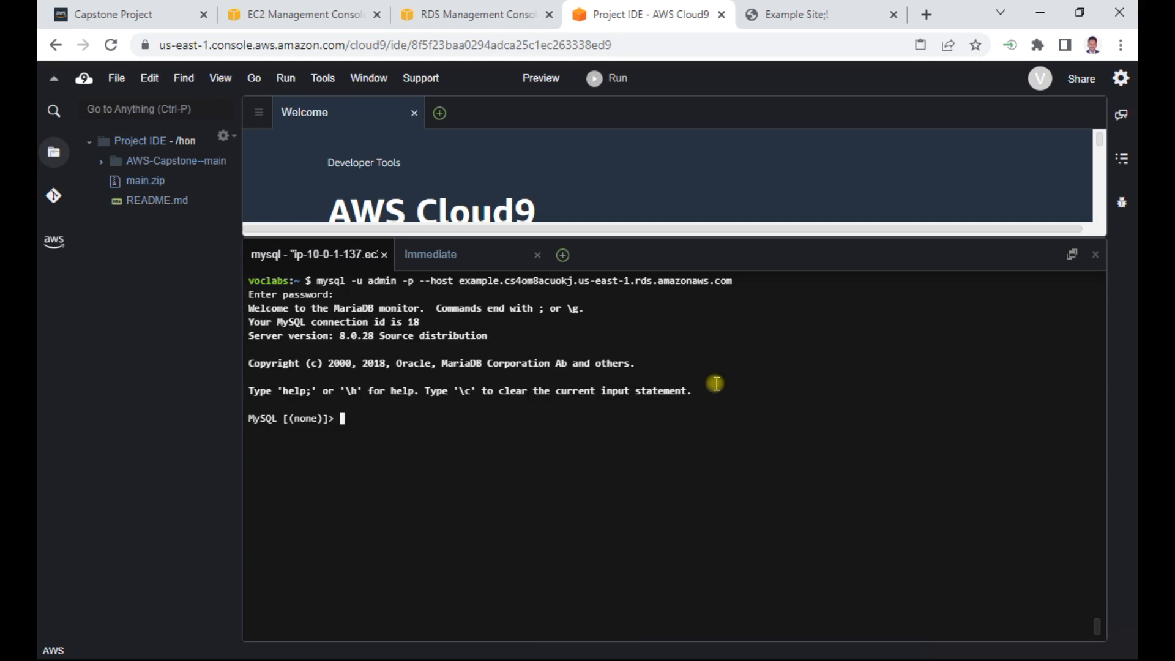
- List the databases on the RDS instance with "show databases;"
{"action": "type", "text": "show data"}
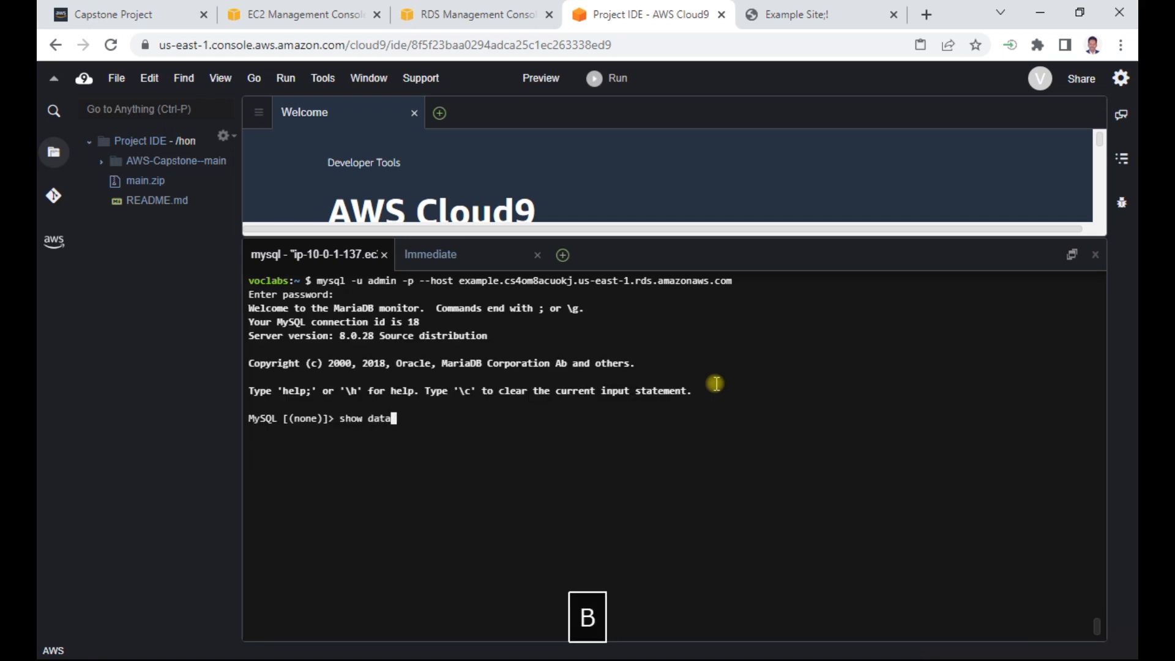
{"action": "type", "text": "bases;"}
{"action": "key", "text": "Return"}
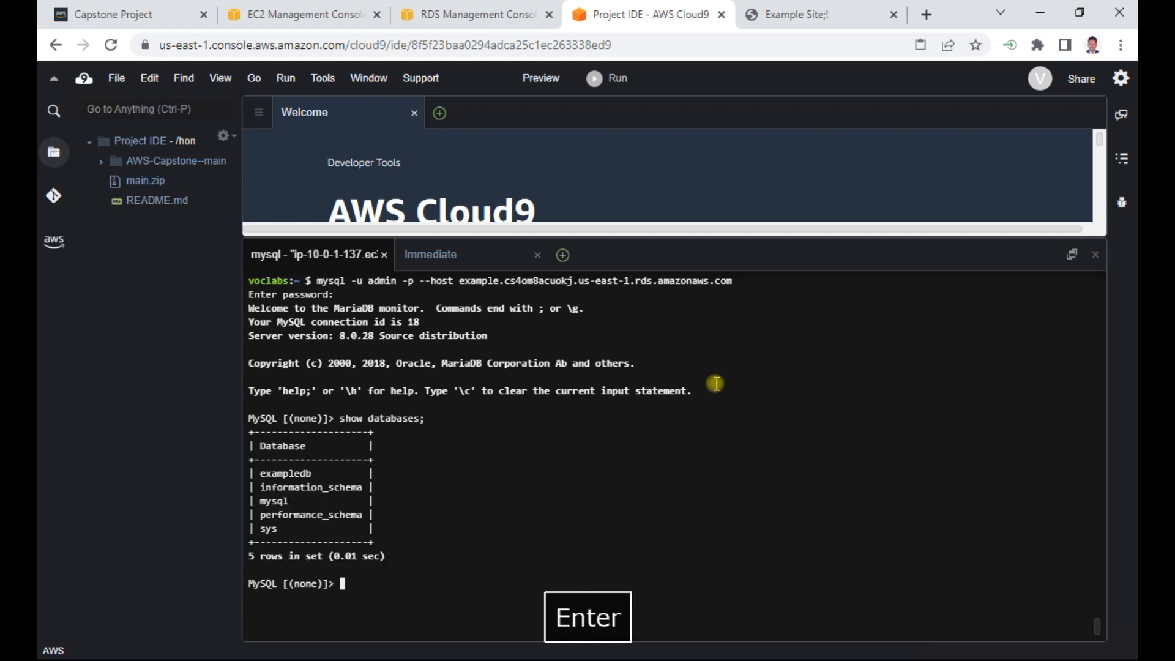
{"action": "type", "text": "use exapl"}
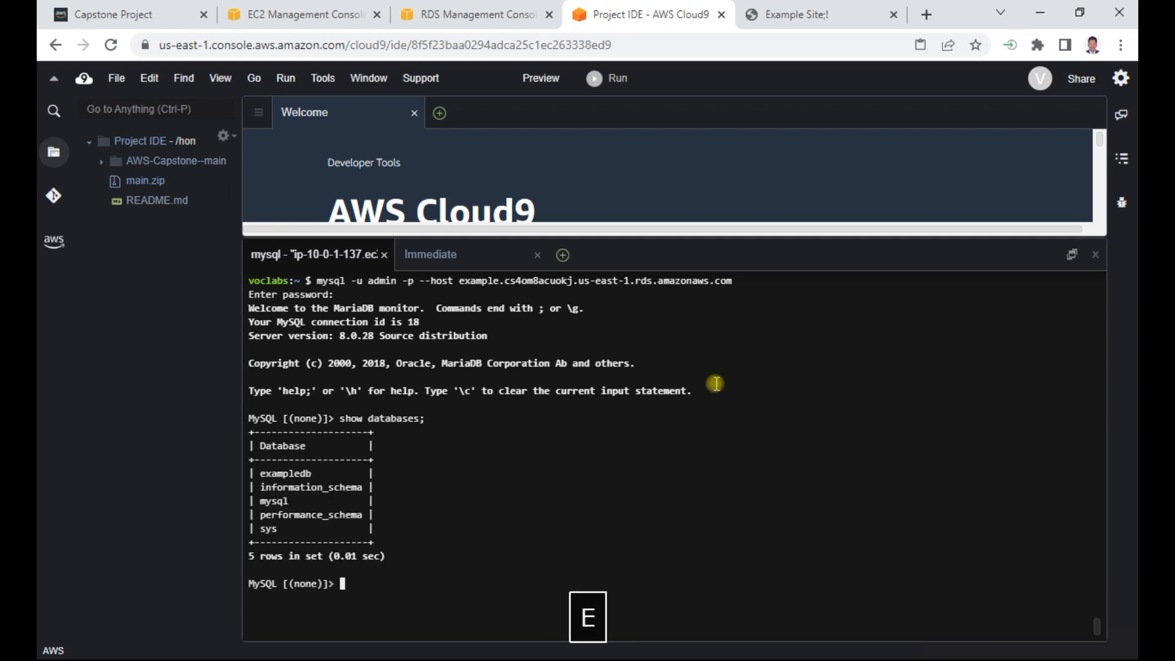
{"action": "type", "text": "edb"}
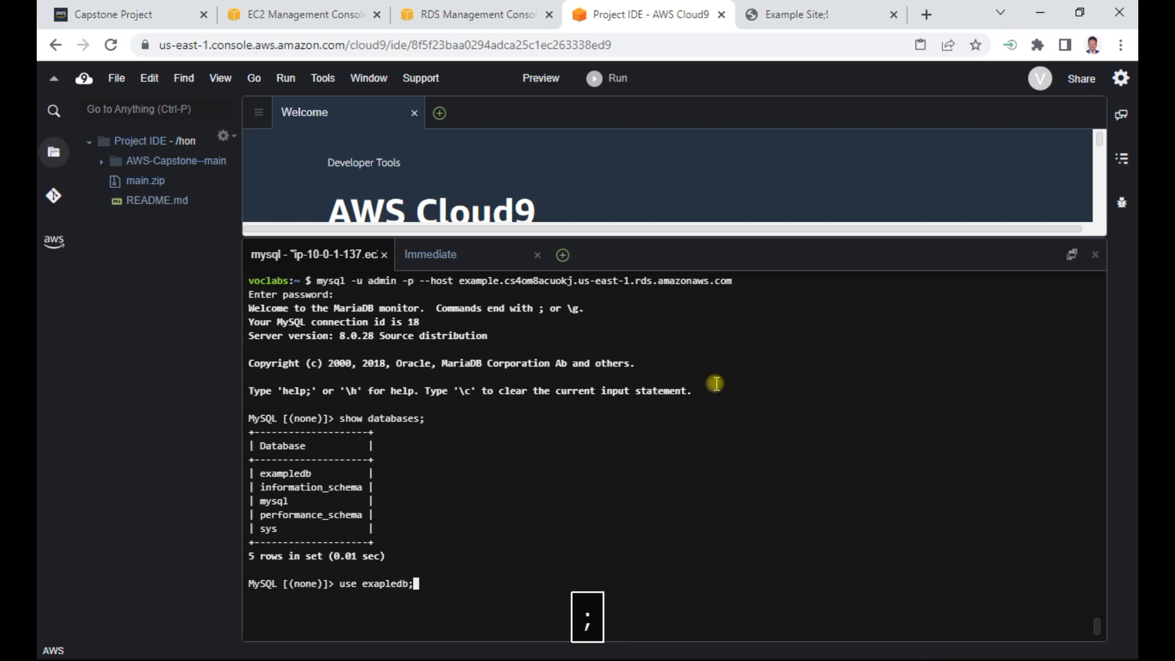
{"action": "type", "text": ";"}
{"action": "key", "text": "Return"}
- Select exampledb as the active database with "use exampledb;"
{"action": "type", "text": "use ex"}
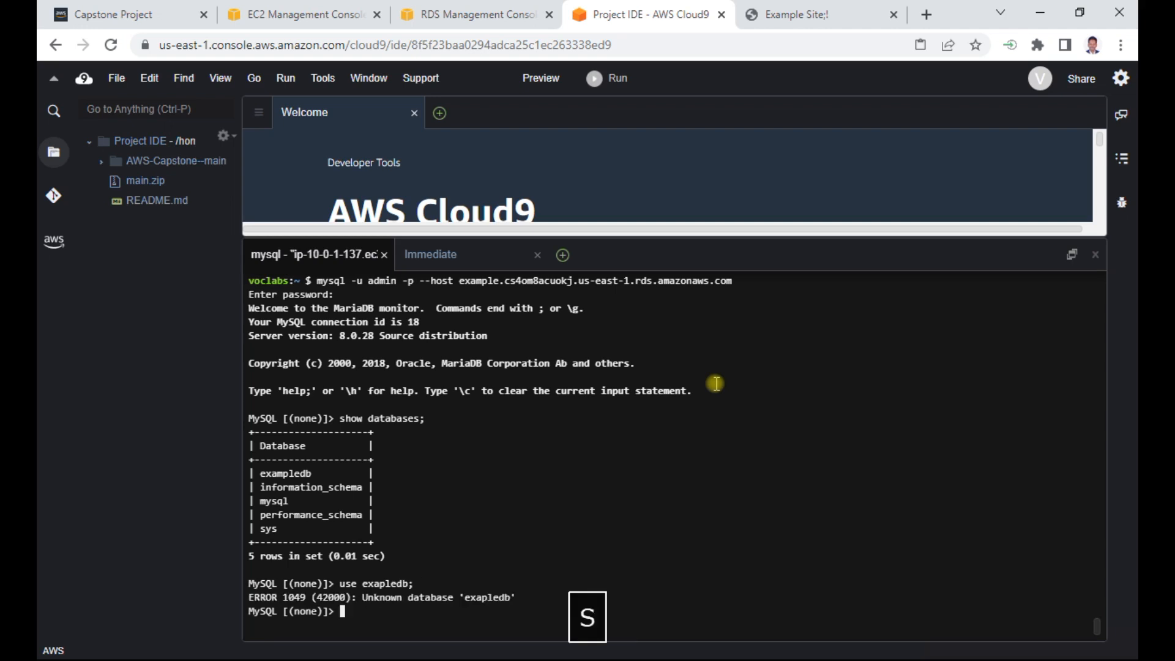
{"action": "type", "text": "ampledb"}
{"action": "key", "text": "BackSpace"}
{"action": "key", "text": "BackSpace"}
{"action": "type", "text": ";"}
{"action": "key", "text": "Return"}
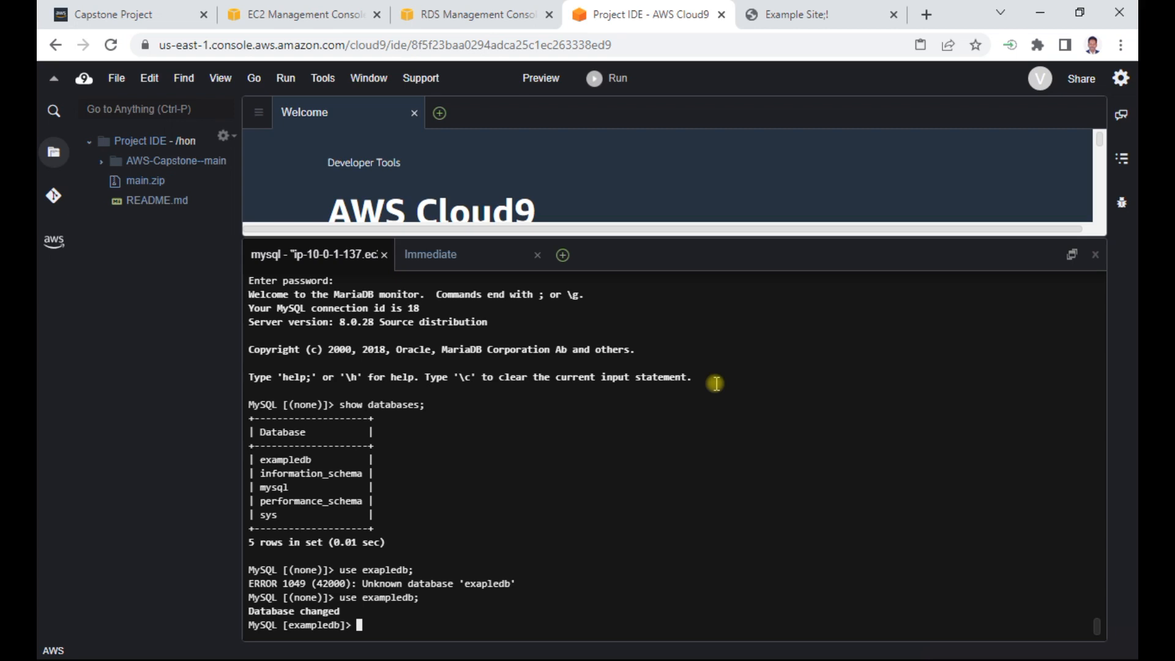
- List the tables in exampledb with "show tables;"
{"action": "type", "text": "show tables"}
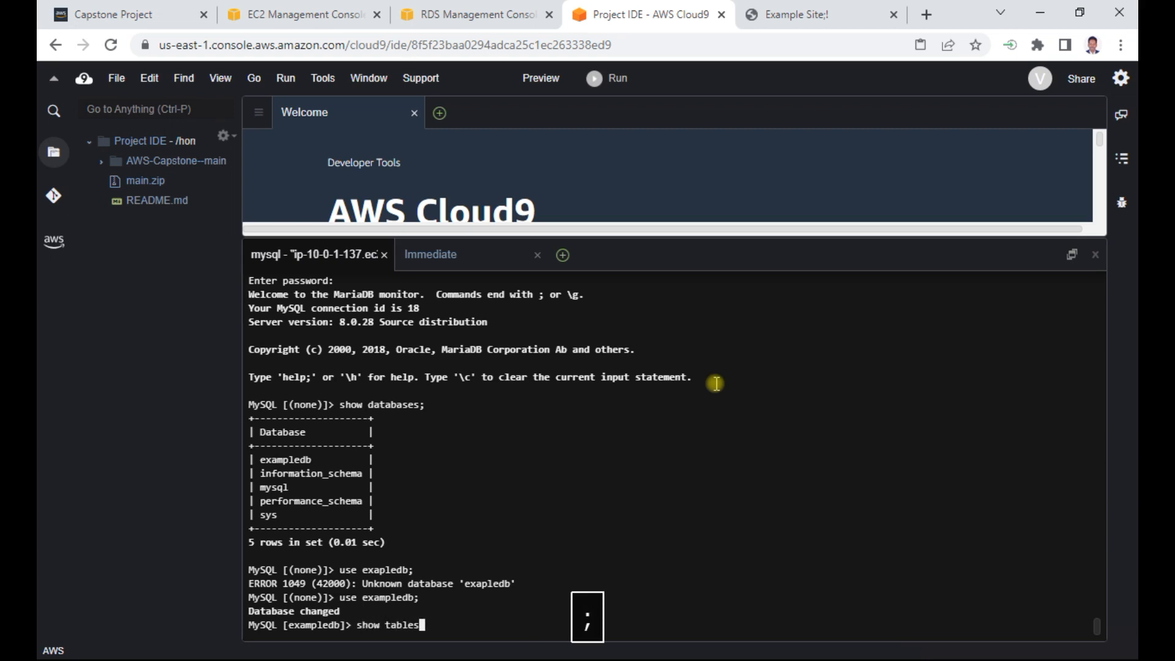
{"action": "type", "text": ";"}
{"action": "key", "text": "Return"}
- Exit the MySQL session and list the home directory with "ll" to check for the Countrydatadump.sql file
{"action": "type", "text": "e"}
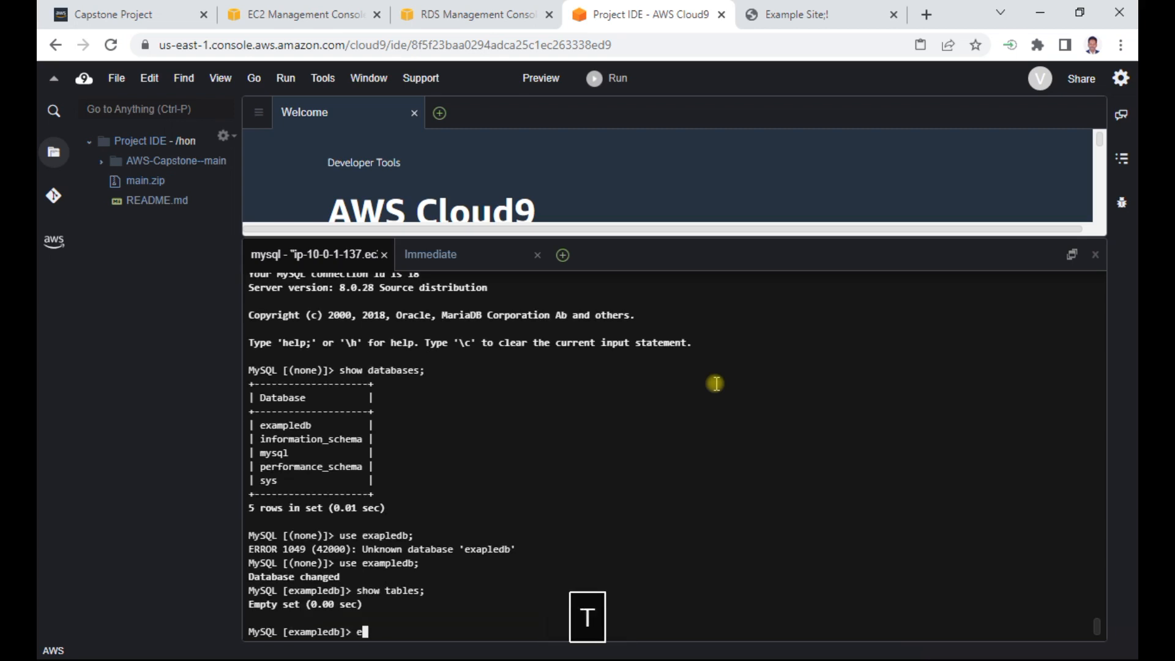
{"action": "type", "text": "xit"}
{"action": "key", "text": "Return"}
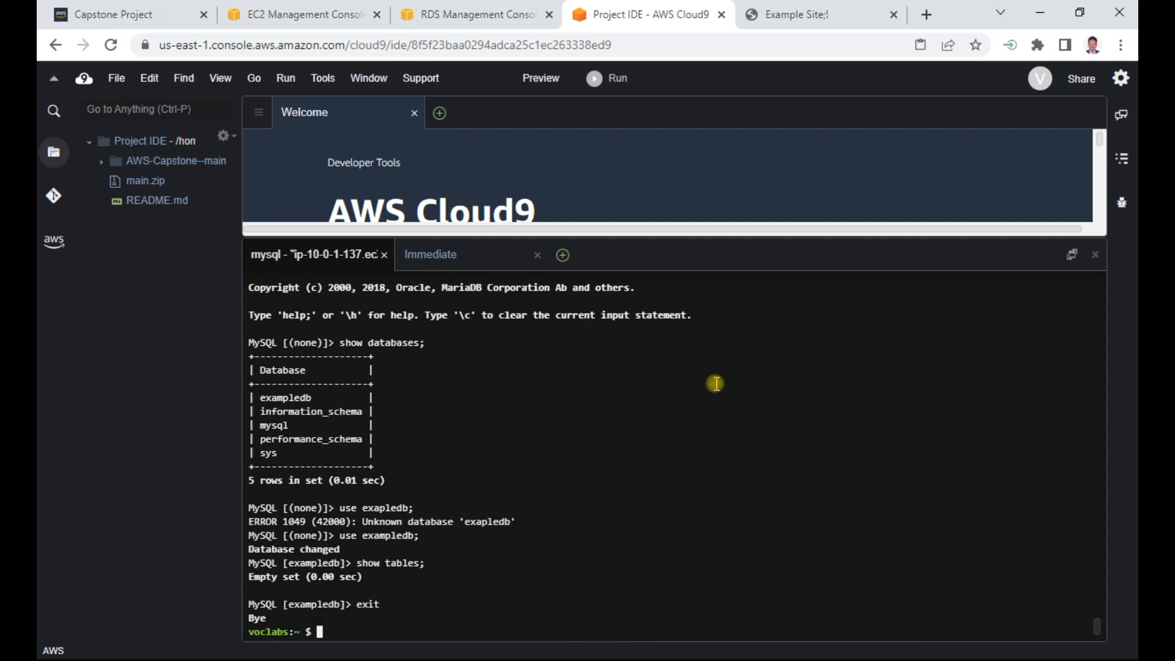
{"action": "type", "text": "ll"}
{"action": "key", "text": "Return"}
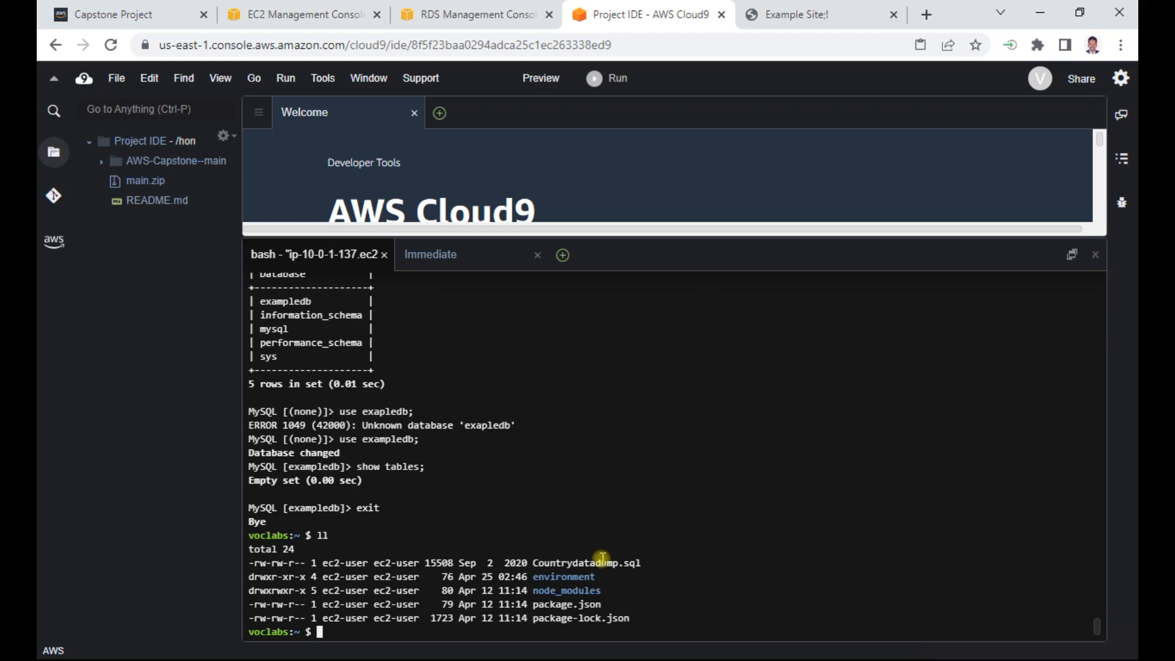
{"action": "left_click_drag", "start_coordinate": [533, 562], "coordinate": [602, 561]}
- Switch to the Capstone Project (1) Word document and copy the mysql command that imports Countrydatadump.sql into exampledb
{"action": "key", "text": "alt+Tab"}
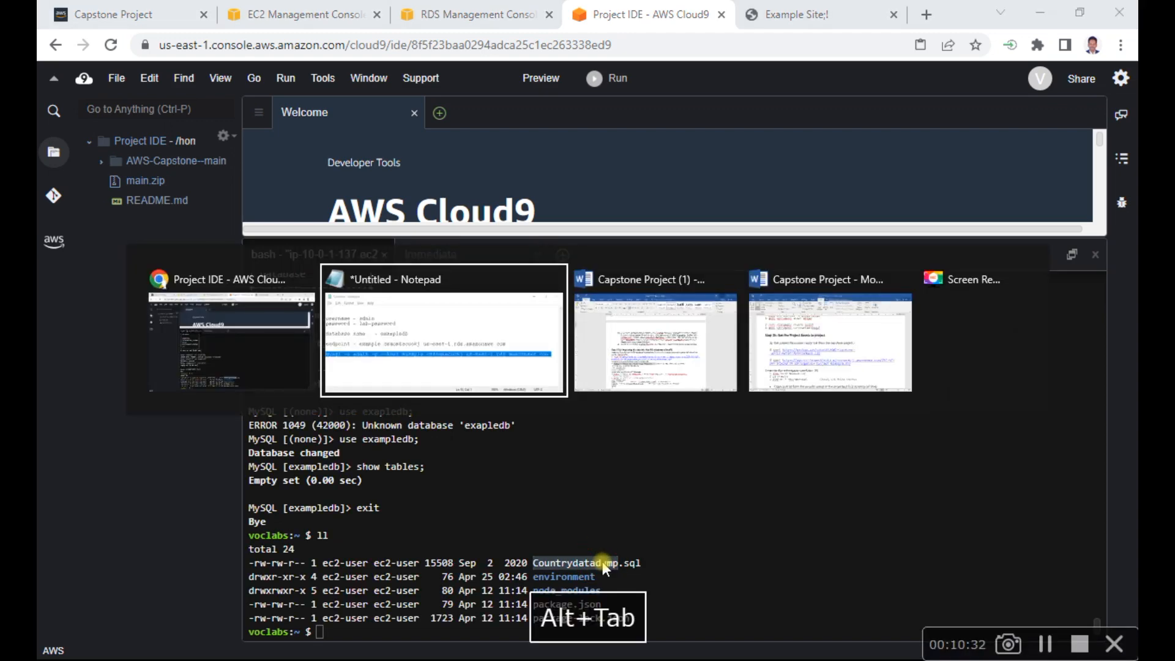
{"action": "key", "text": "alt+Tab"}
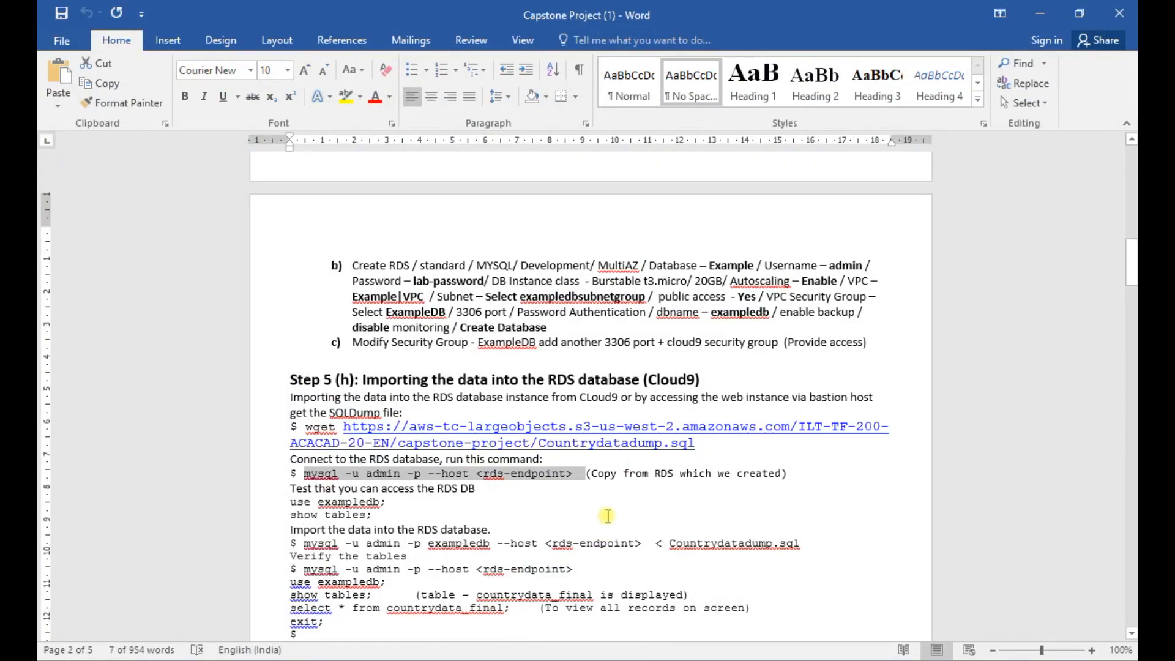
{"action": "scroll", "coordinate": [608, 516], "scroll_direction": "down", "scroll_amount": 1}
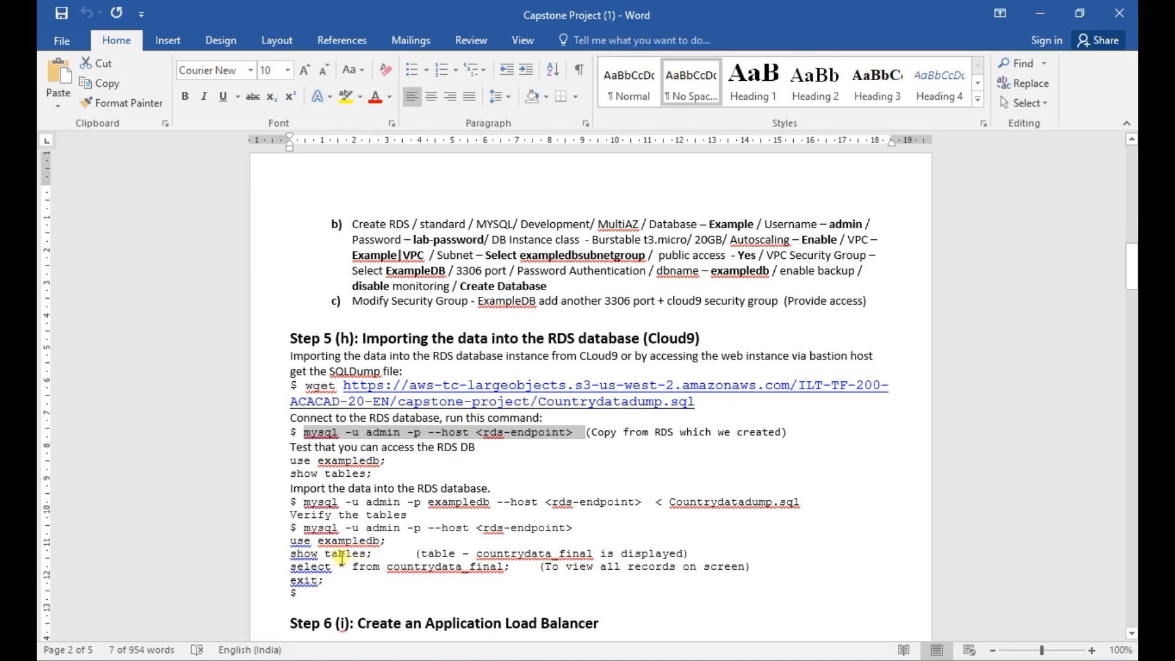
{"action": "left_click_drag", "start_coordinate": [304, 501], "coordinate": [800, 503]}
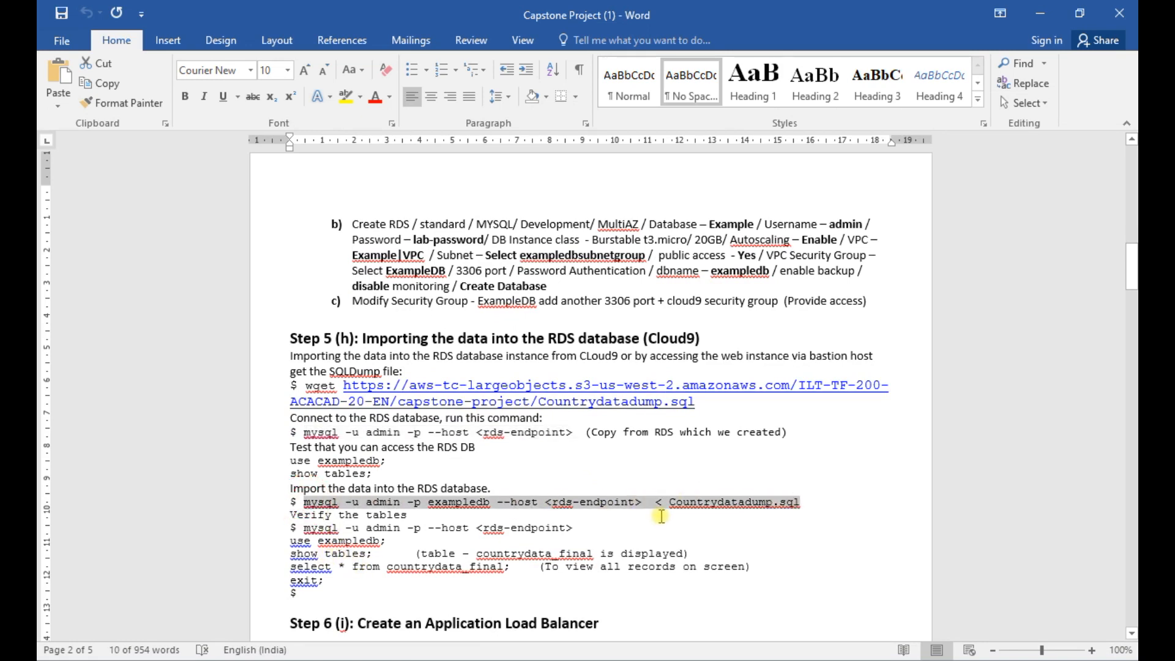
{"action": "key", "text": "ctrl+c"}
- Switch to the Untitled Notepad file and paste the import command on a new line below the mysql connection command
{"action": "key", "text": "alt+Tab"}
{"action": "key", "text": "alt+Tab"}
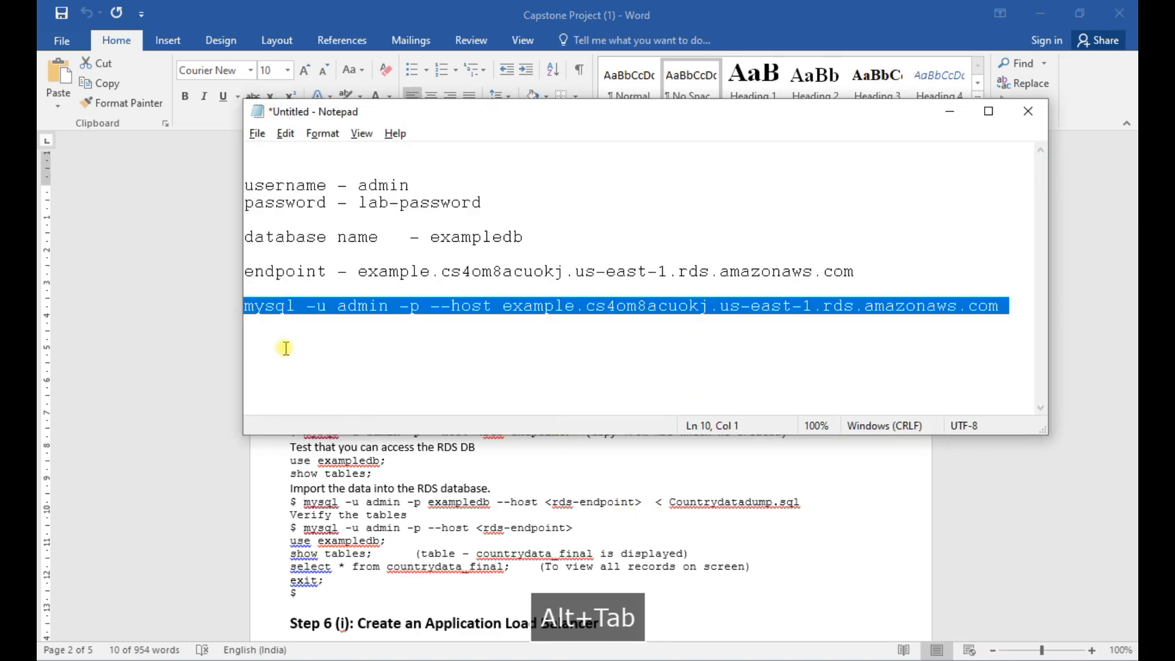
{"action": "left_click", "coordinate": [285, 348]}
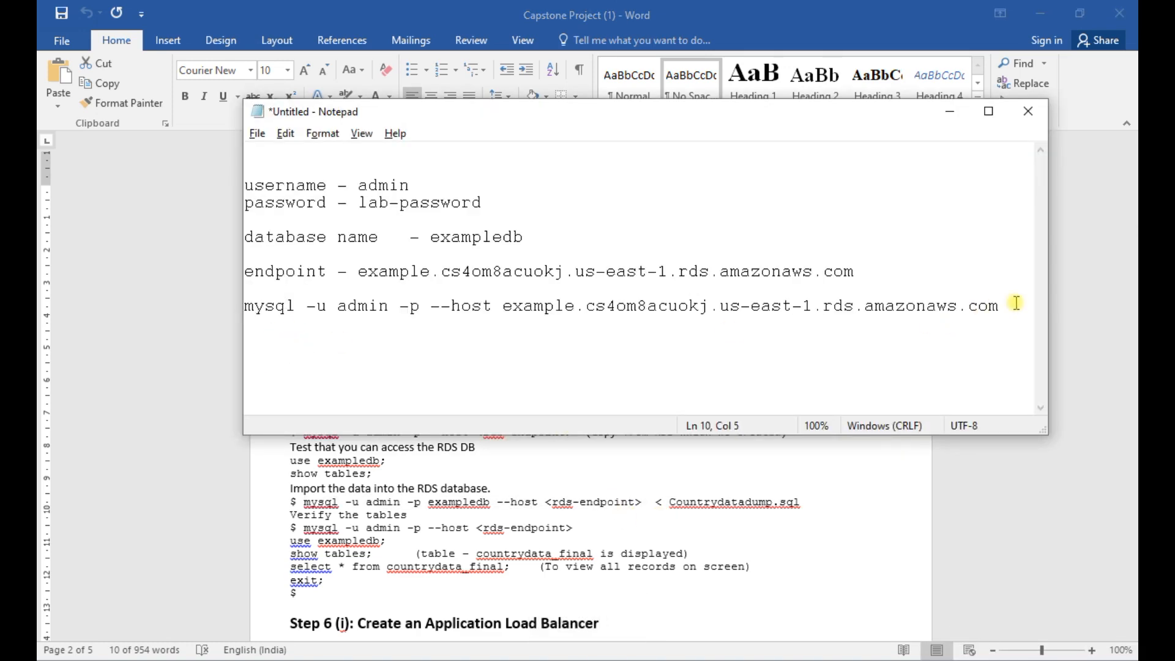
{"action": "key", "text": "Return"}
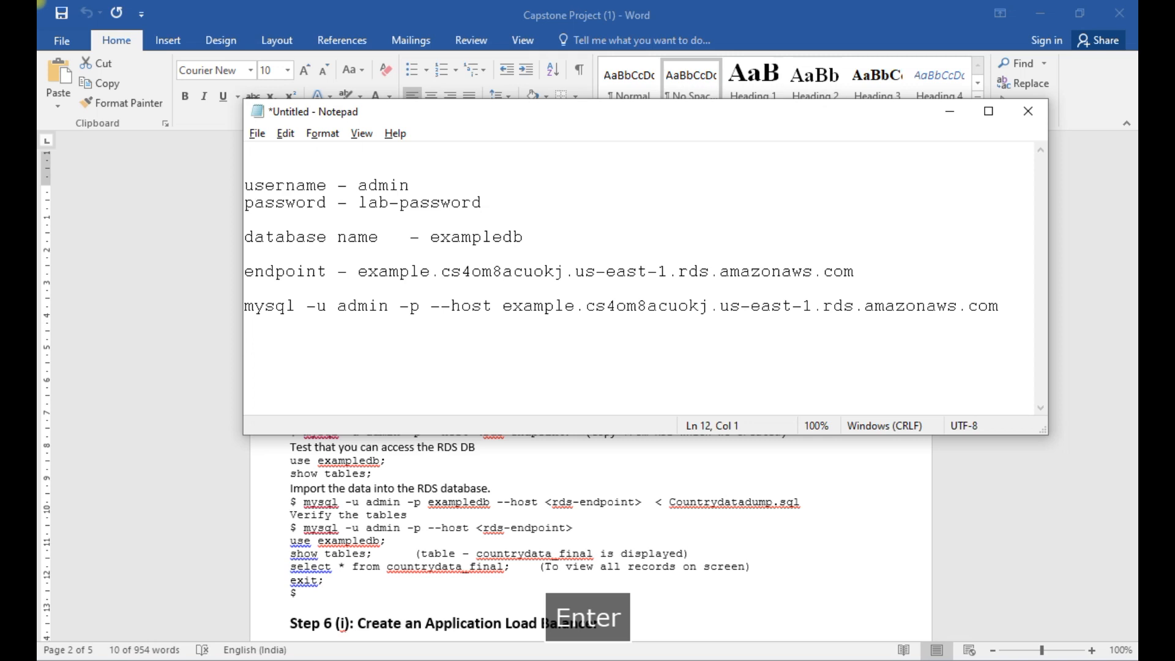
{"action": "key", "text": "ctrl+v"}
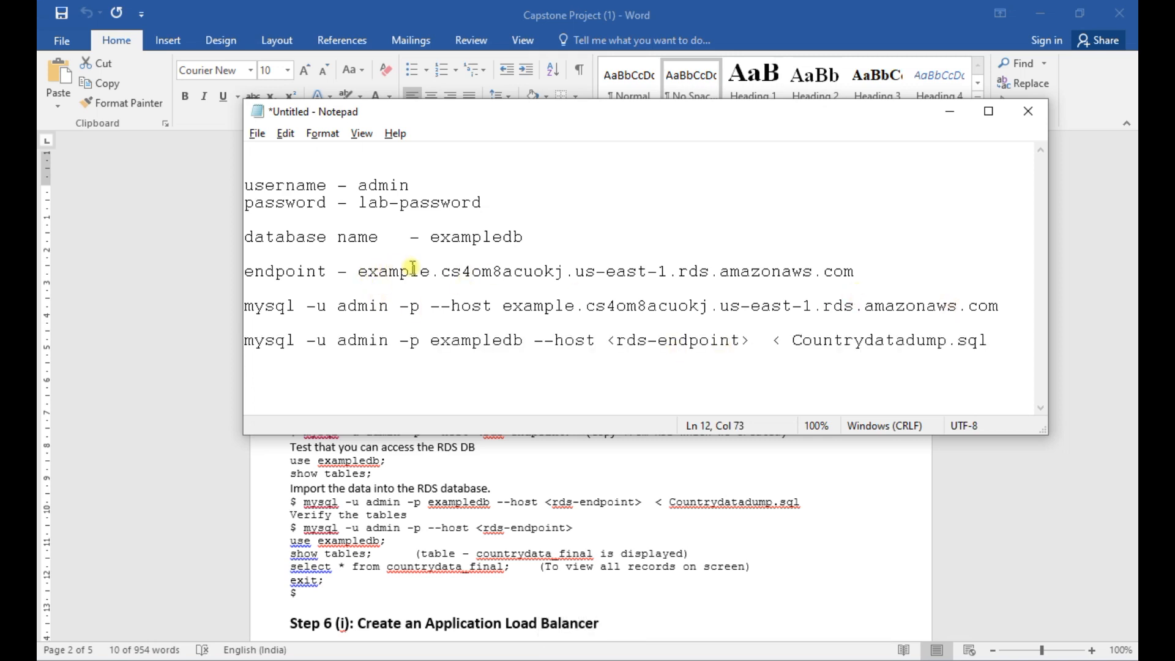
- Replace the <rds-endpoint> placeholder in the import command with the noted endpoint example.cs4om8acuokj.us-east-1.rds.amazonaws.com
{"action": "left_click_drag", "start_coordinate": [361, 273], "coordinate": [856, 271]}
{"action": "key", "text": "ctrl+c"}
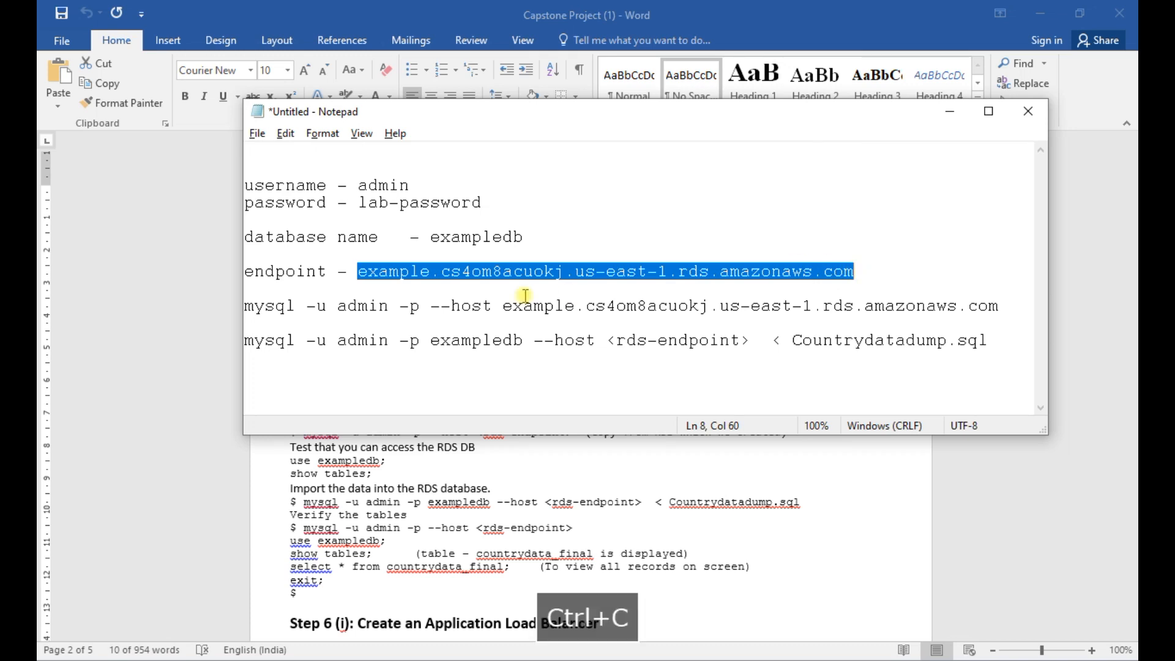
{"action": "left_click_drag", "start_coordinate": [606, 340], "coordinate": [750, 341]}
{"action": "key", "text": "ctrl+v"}
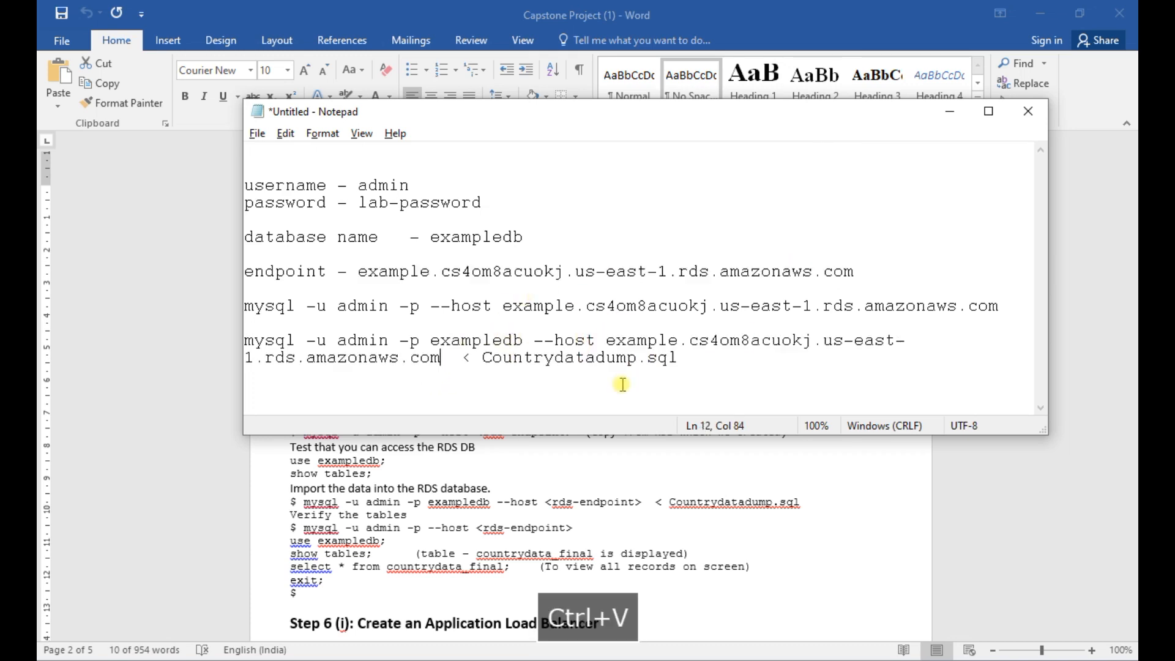
- Copy the completed import command from Notepad and switch back to the Cloud9 terminal in Chrome
{"action": "left_click", "coordinate": [682, 358]}
{"action": "left_click_drag", "start_coordinate": [682, 358], "coordinate": [244, 340]}
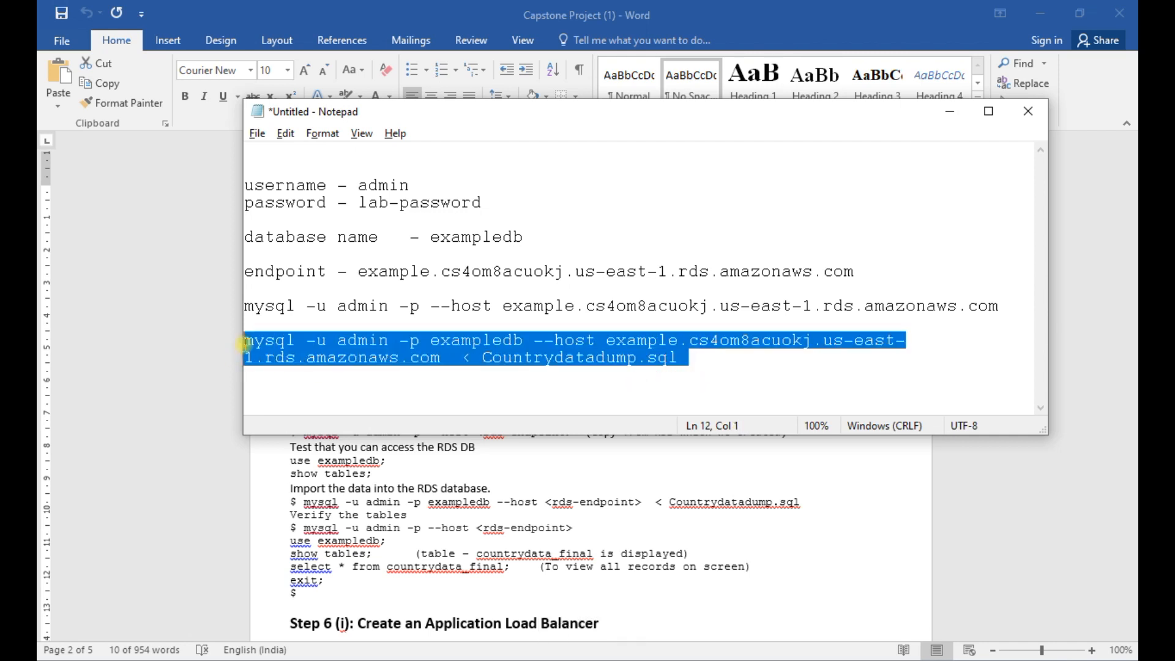
{"action": "right_click", "coordinate": [358, 341]}
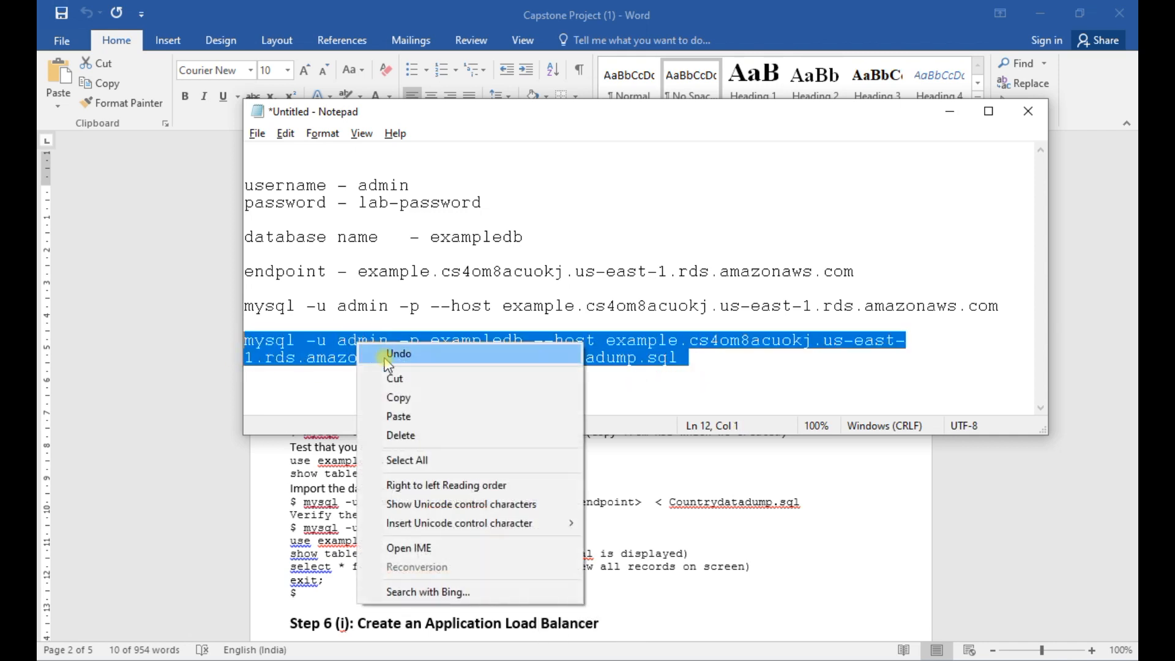
{"action": "left_click", "coordinate": [384, 397]}
{"action": "key", "text": "alt+Tab"}
{"action": "key", "text": "alt+Tab"}
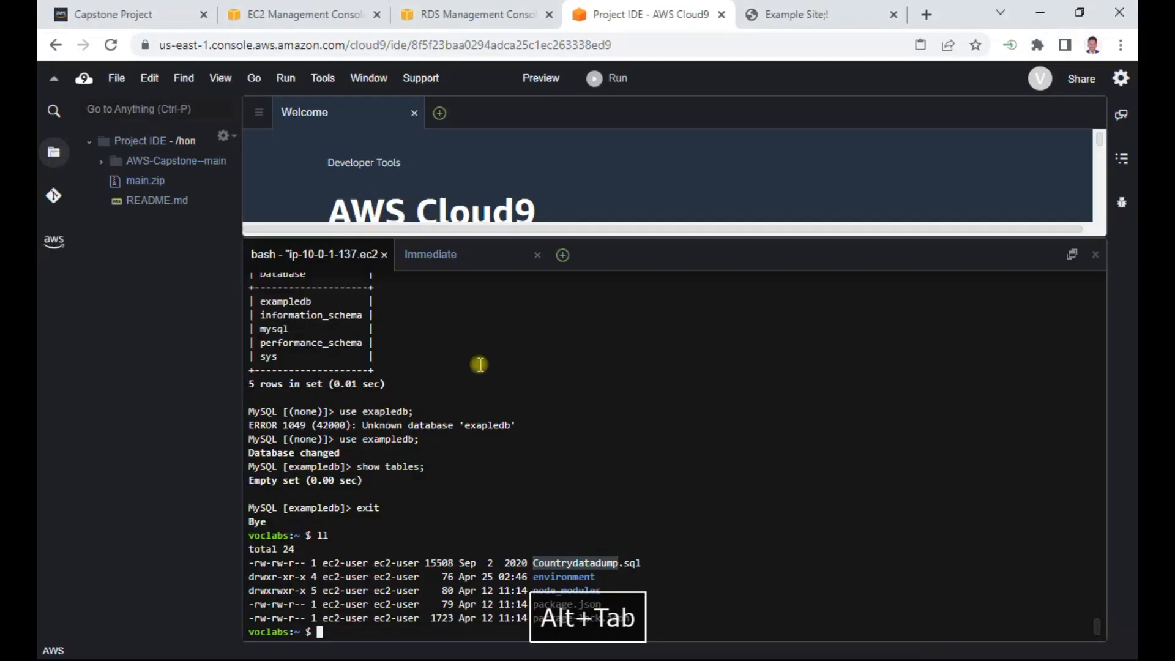
- Run the copied import command in the terminal and enter the database password to load Countrydatadump.sql into exampledb
{"action": "right_click", "coordinate": [324, 630]}
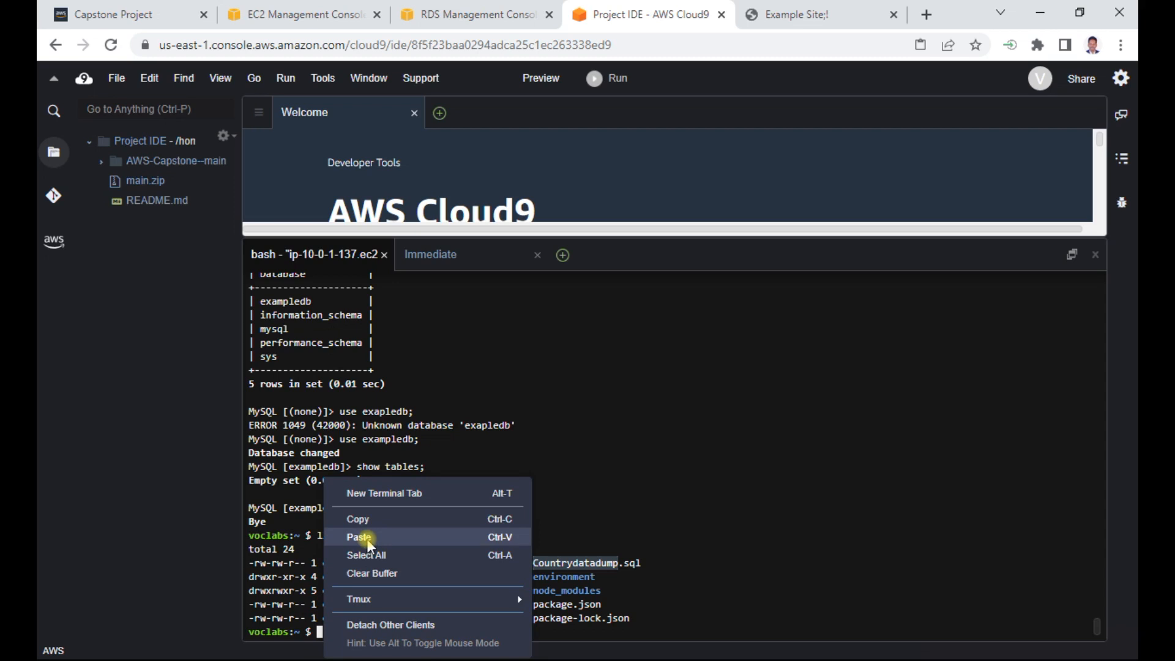
{"action": "left_click", "coordinate": [365, 538]}
{"action": "key", "text": "Return"}
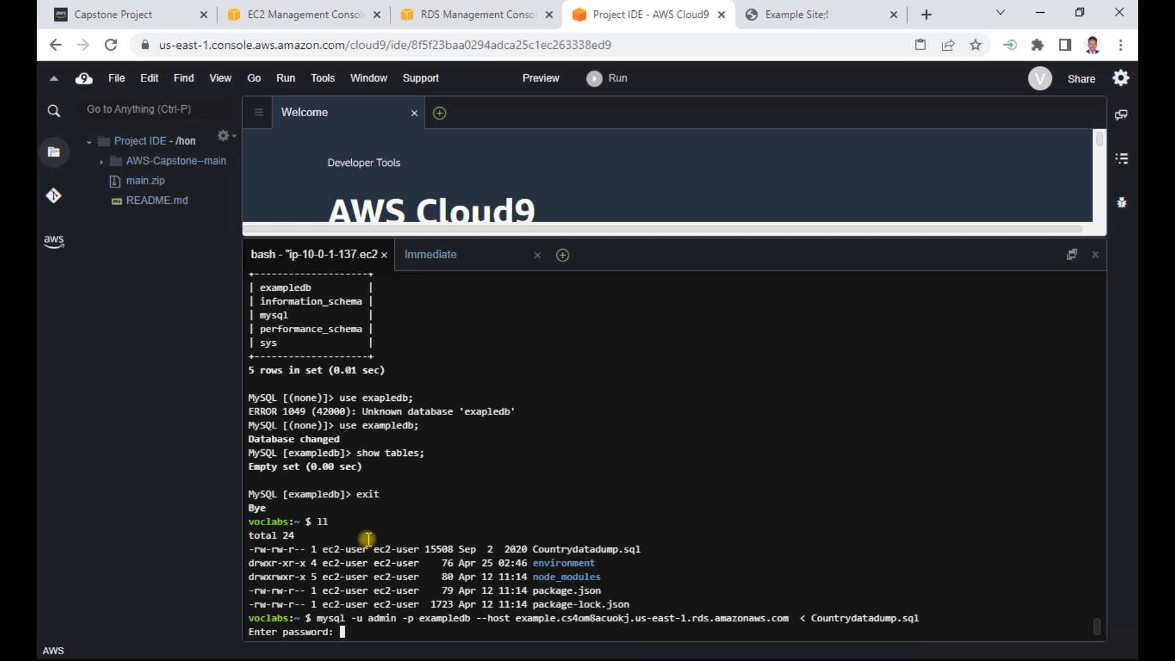
{"action": "type", "text": "lab-"}
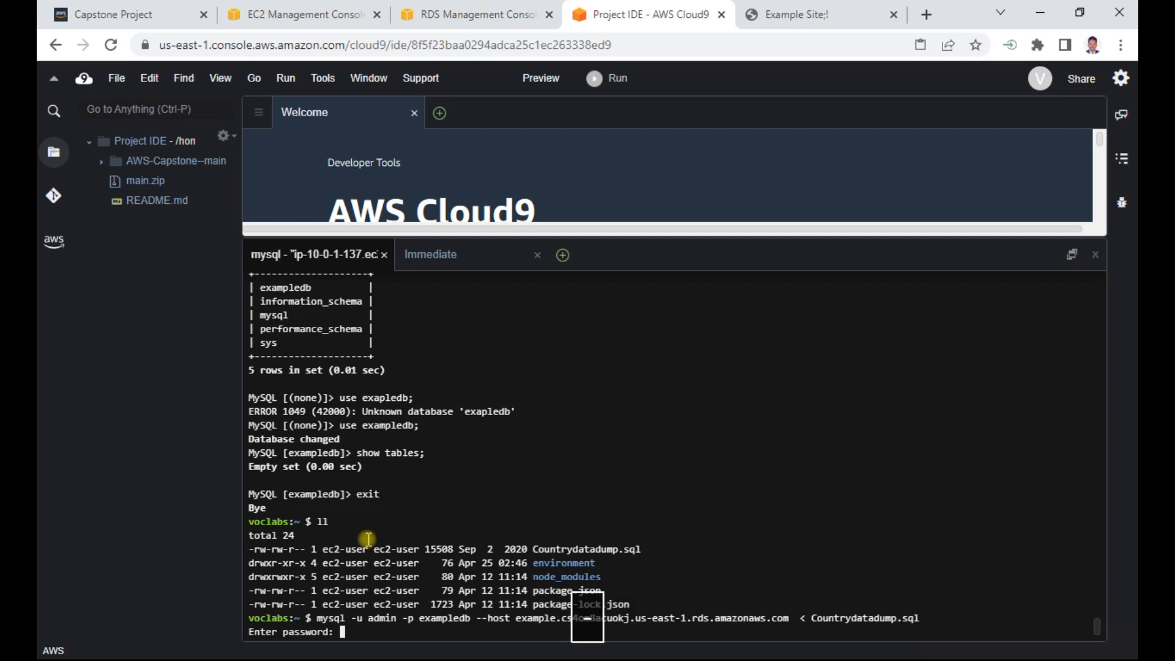
{"action": "type", "text": "so"}
{"action": "key", "text": "Return"}
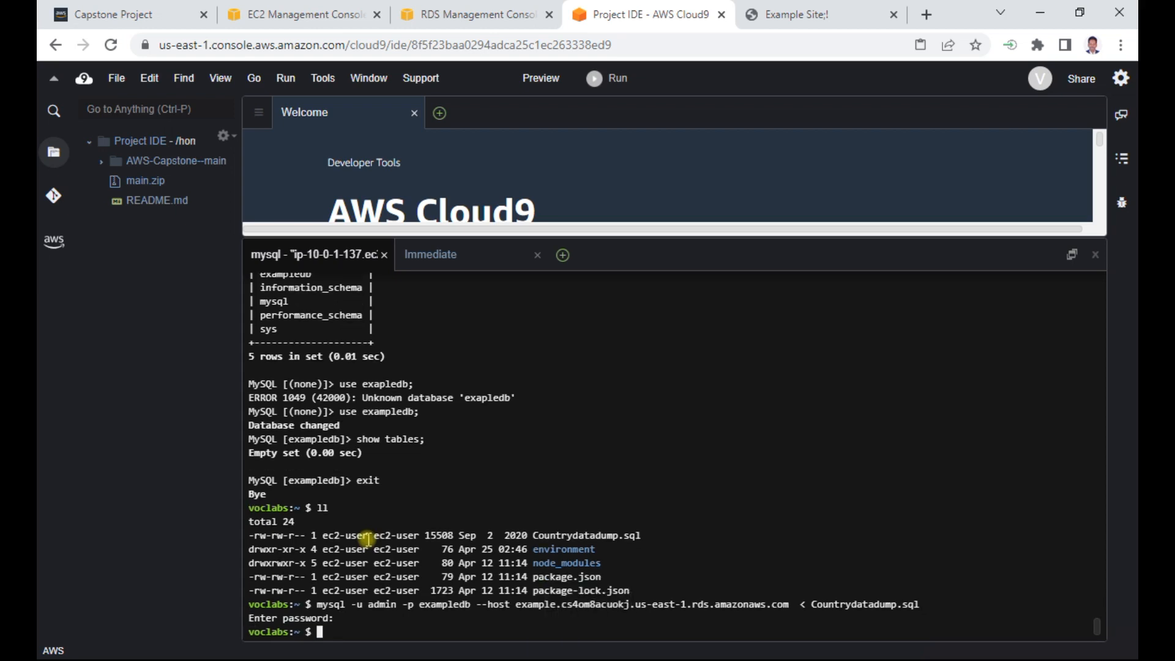
- Clear the terminal, rerun the earlier mysql connection command for the RDS endpoint, and enter the database password to log in as admin
{"action": "type", "text": "clear"}
{"action": "key", "text": "Return"}
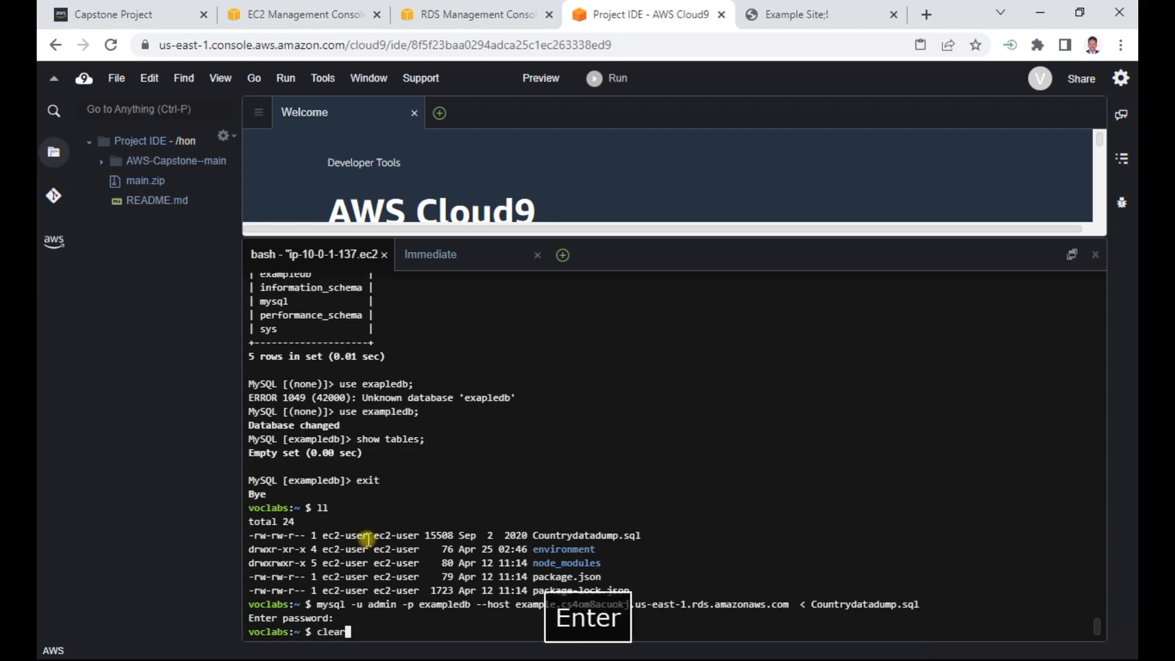
{"action": "key", "text": "Up"}
{"action": "key", "text": "Up"}
{"action": "key", "text": "Up"}
{"action": "key", "text": "Up"}
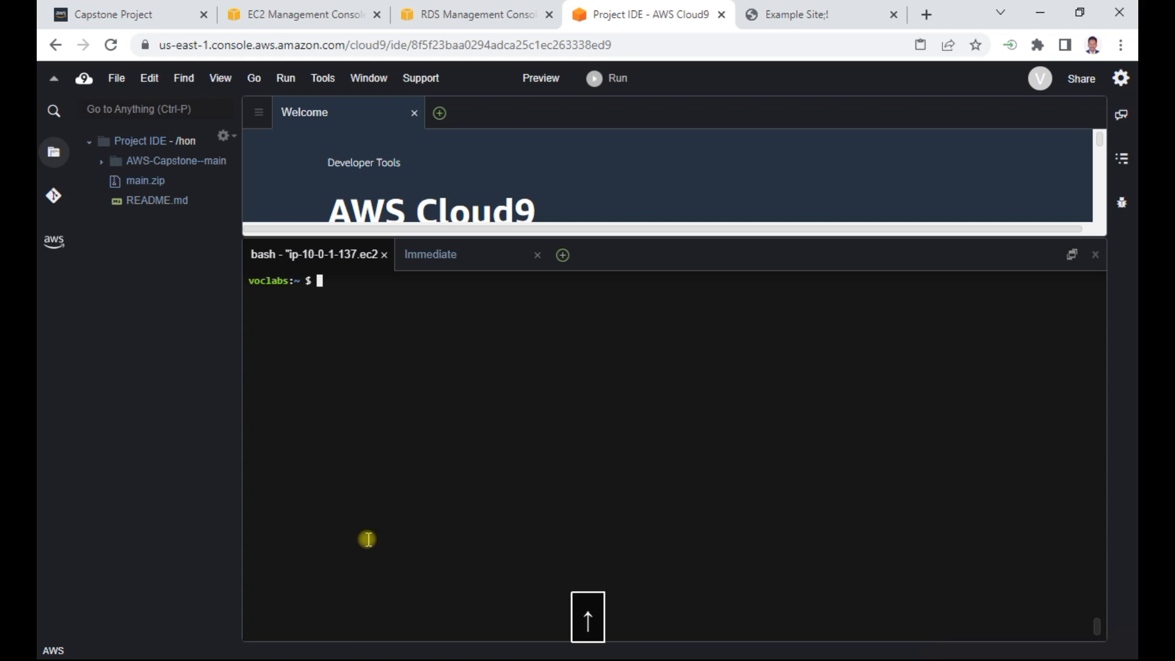
{"action": "key", "text": "Up"}
{"action": "key", "text": "Down"}
{"action": "key", "text": "Return"}
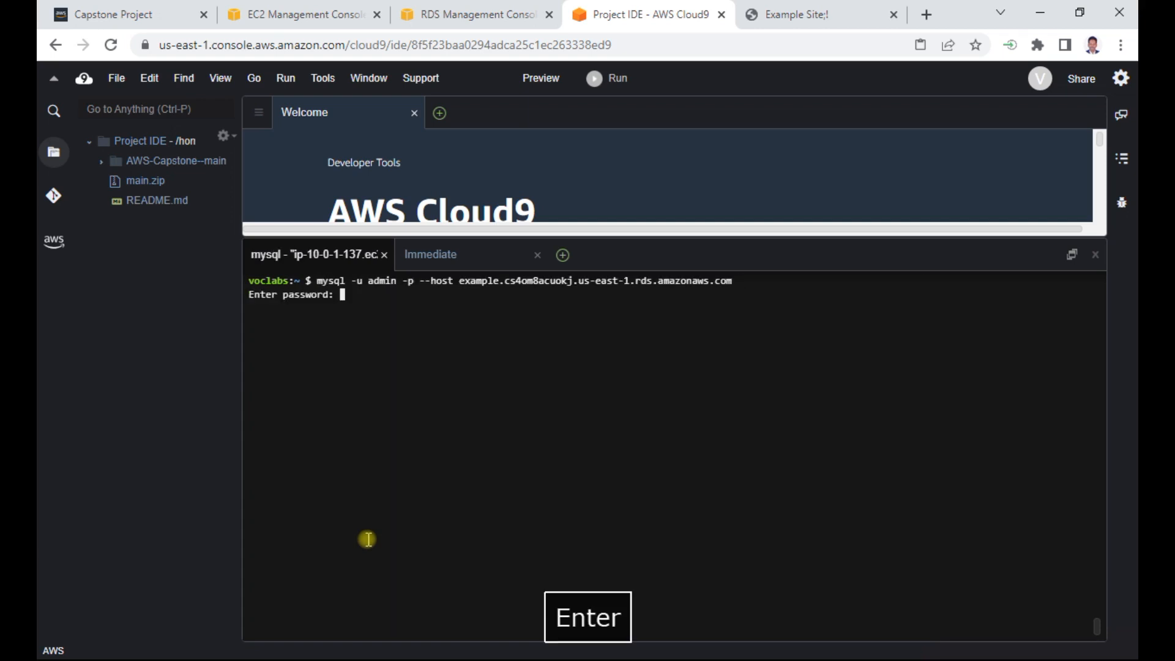
{"action": "type", "text": "a-awd"}
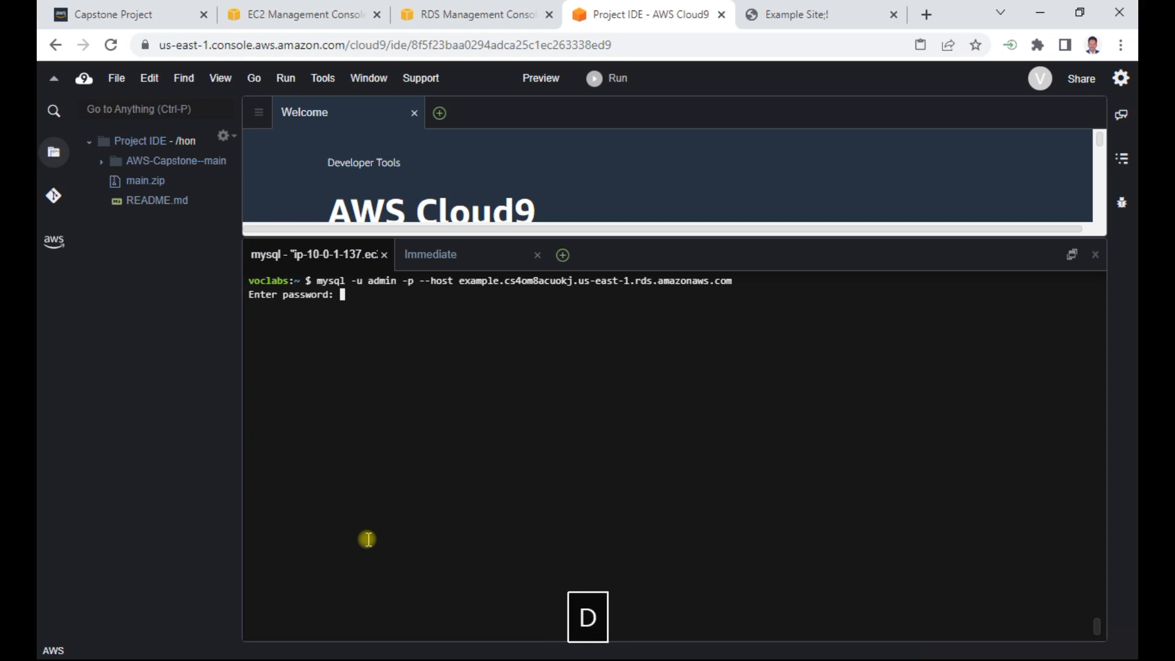
{"action": "key", "text": "Return"}
- List the databases on the RDS instance again with "show databases;"
{"action": "type", "text": "use"}
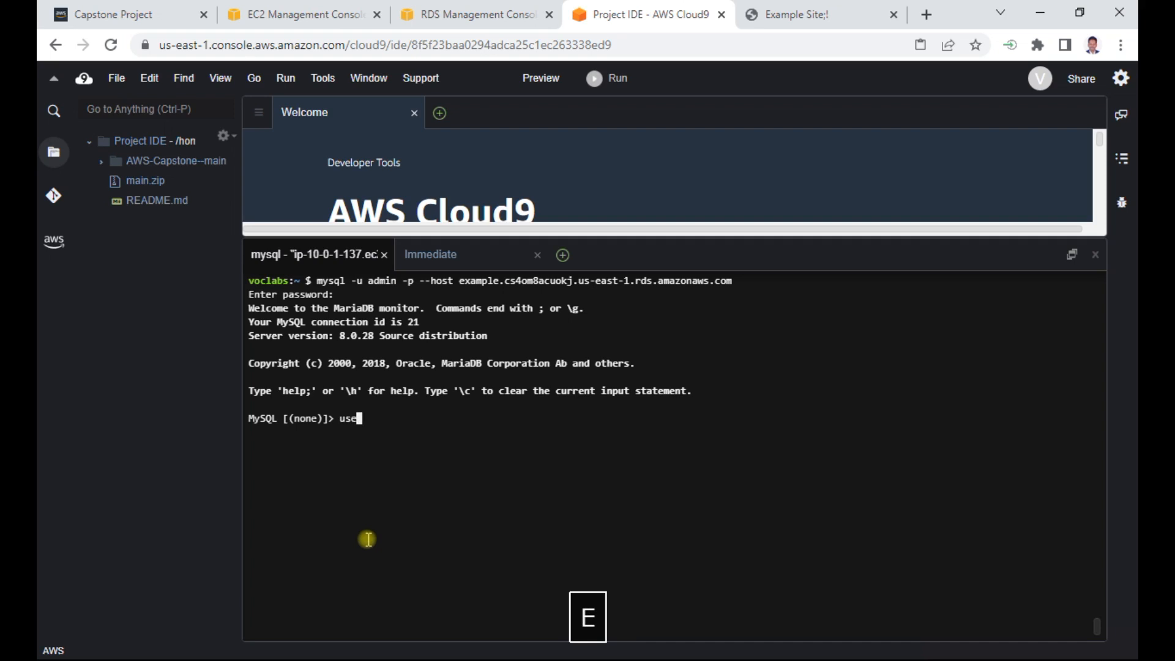
{"action": "key", "text": "BackSpace"}
{"action": "type", "text": "show databas"}
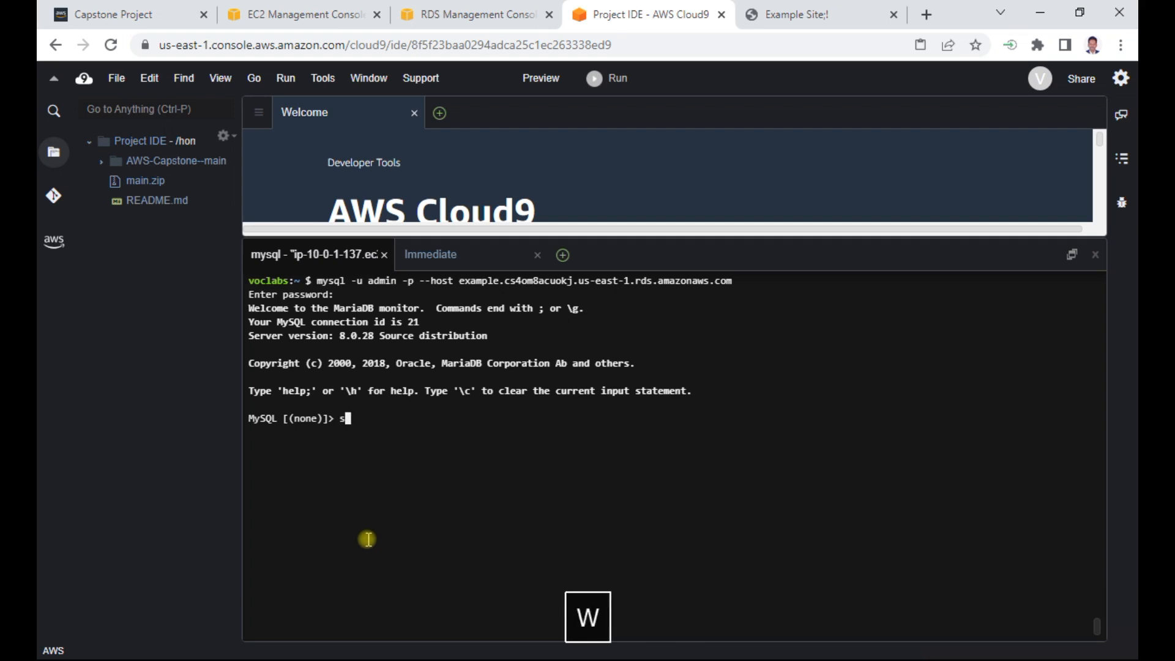
{"action": "type", "text": "es;"}
{"action": "key", "text": "Return"}
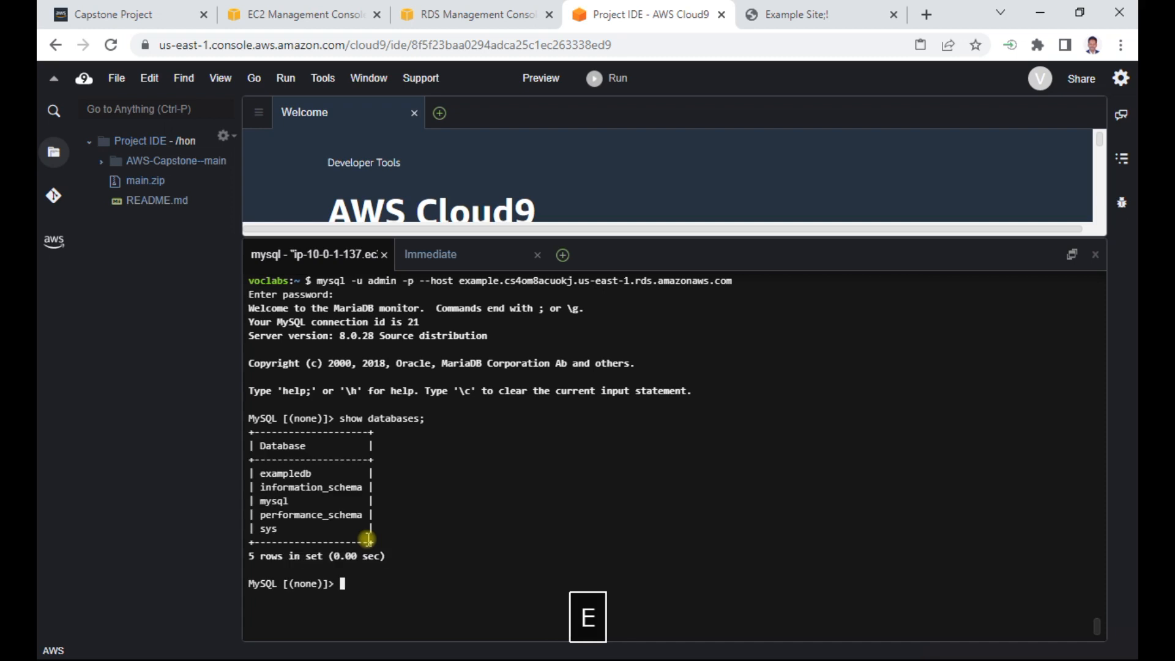
- Make exampledb the active database in the new MySQL session with "use exampledb;"
{"action": "type", "text": "ex"}
{"action": "key", "text": "BackSpace"}
{"action": "type", "text": "use exampledb;"}
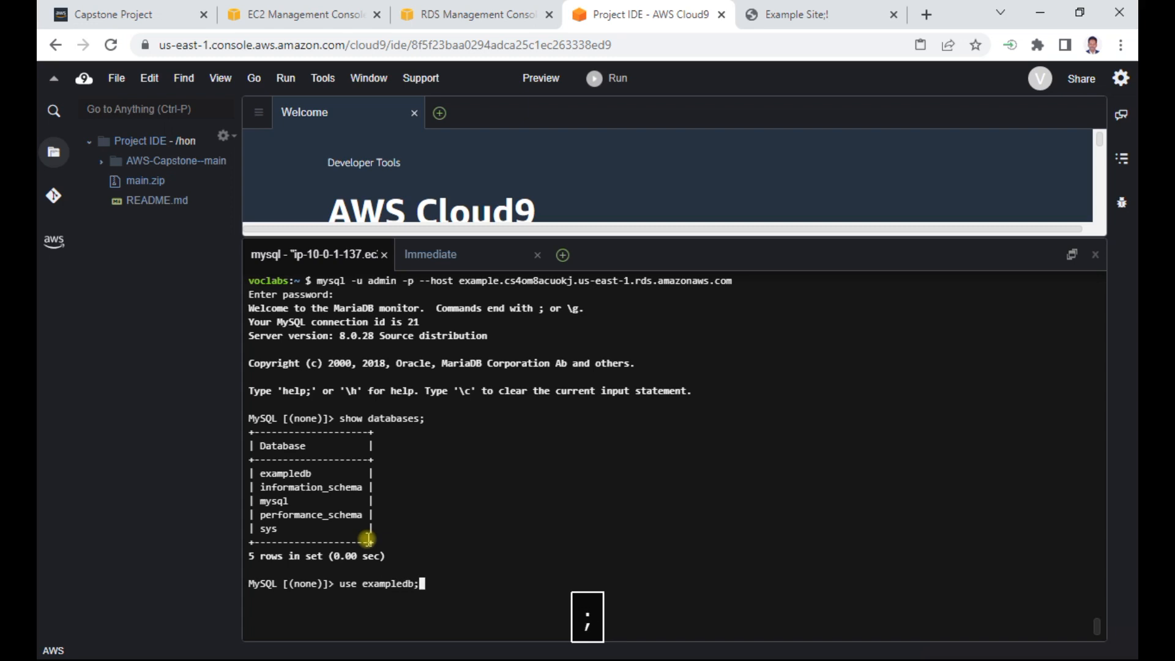
{"action": "key", "text": "Return"}
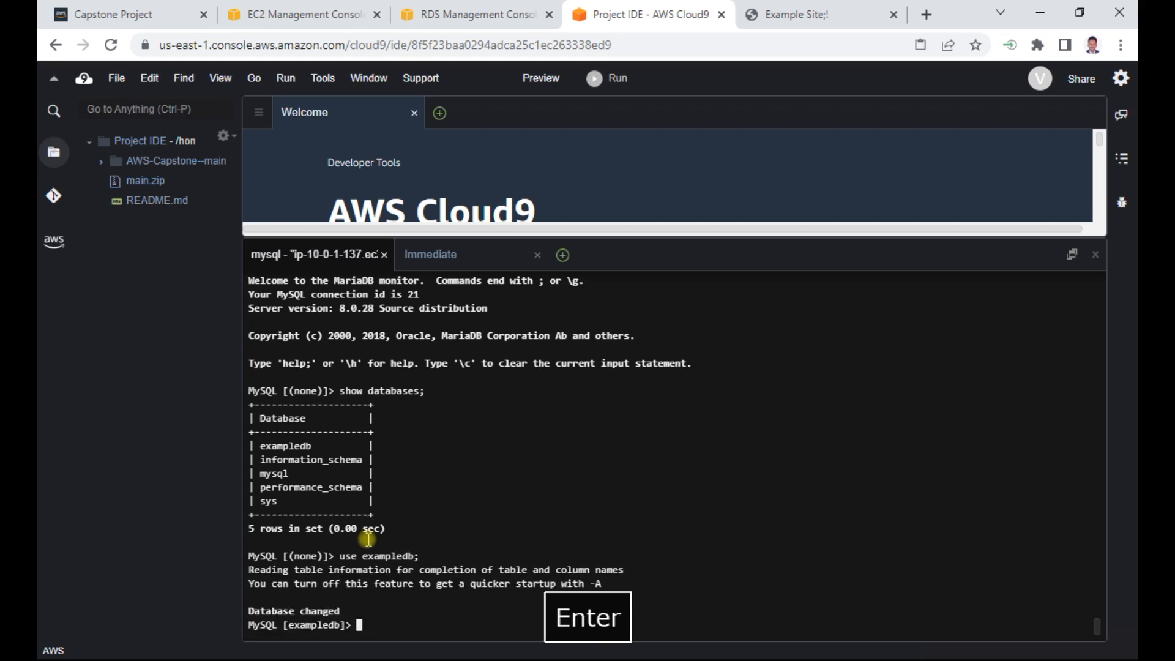
- List the tables in exampledb with "show tables;" to verify the import
{"action": "type", "text": "show tab"}
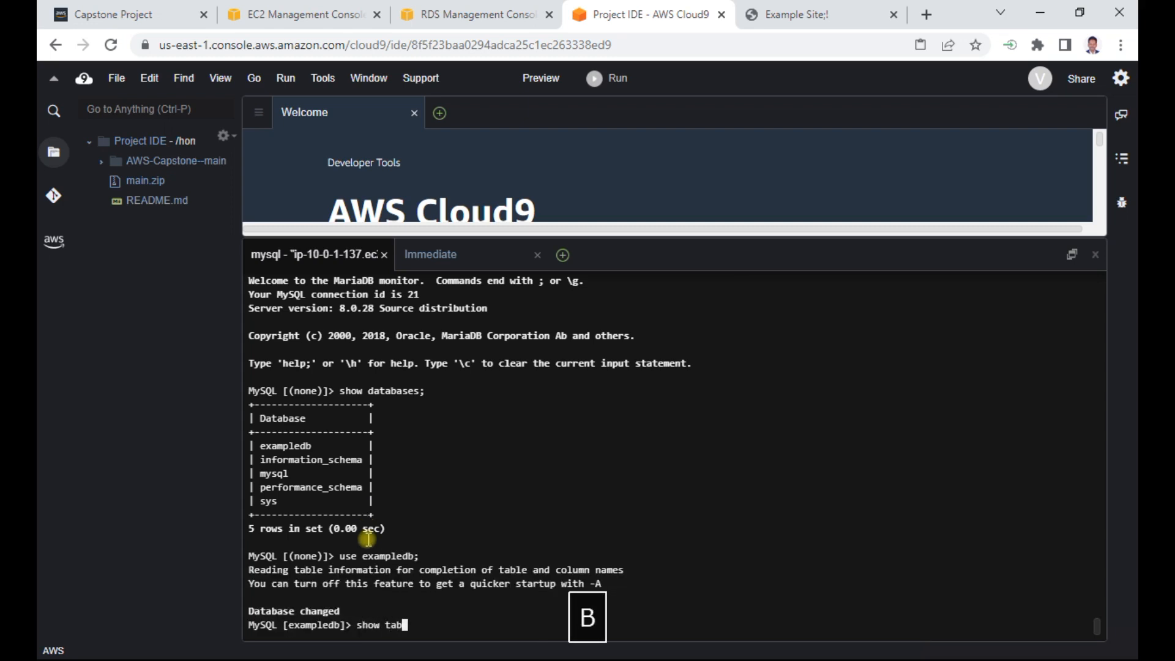
{"action": "type", "text": "les;"}
{"action": "key", "text": "Return"}
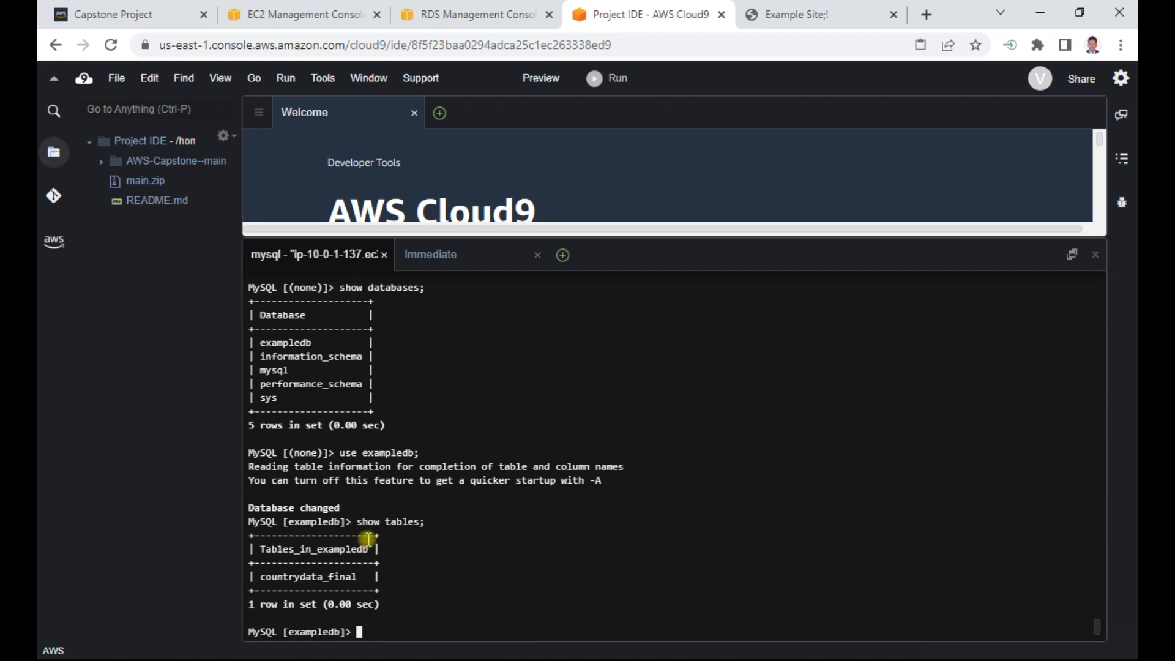
- Query all rows of the countrydata_final table with a select statement and look through the returned records
{"action": "type", "text": "select * from "}
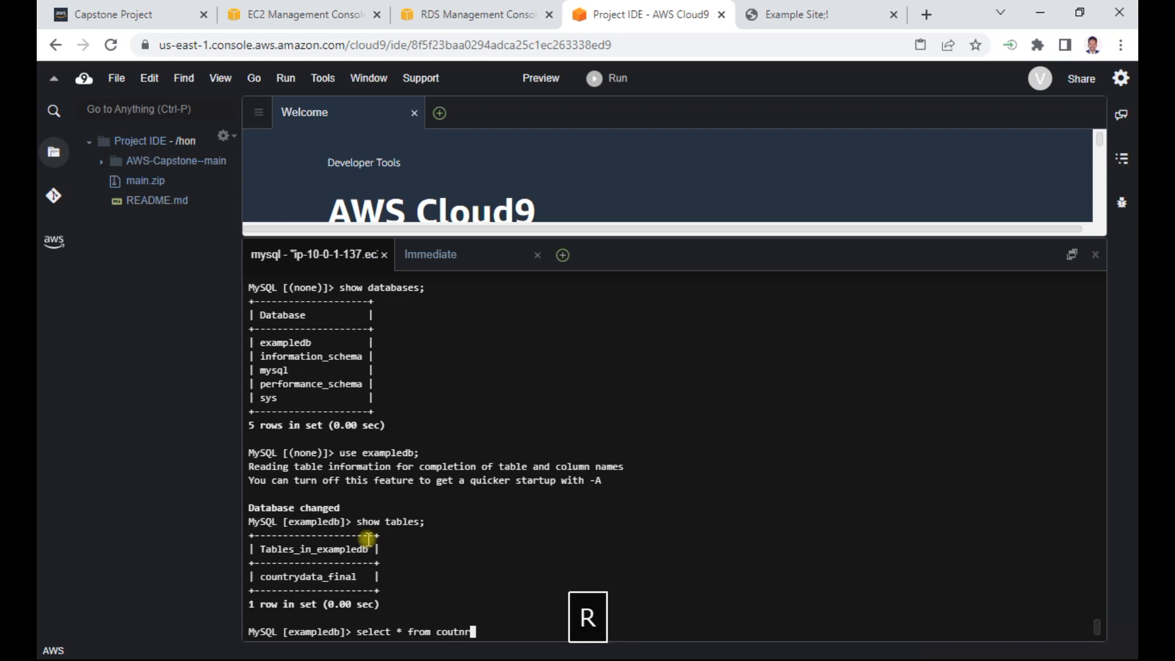
{"action": "type", "text": "coutnr"}
{"action": "key", "text": "BackSpace"}
{"action": "type", "text": "ntr"}
{"action": "key", "text": "Tab"}
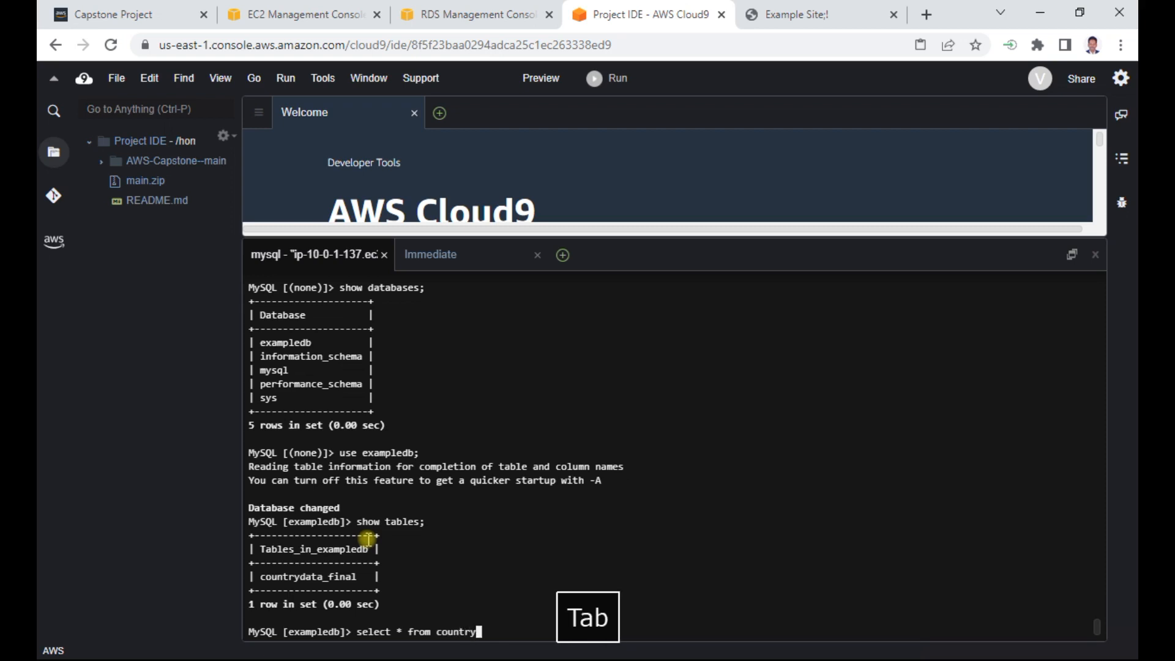
{"action": "type", "text": ";"}
{"action": "key", "text": "Return"}
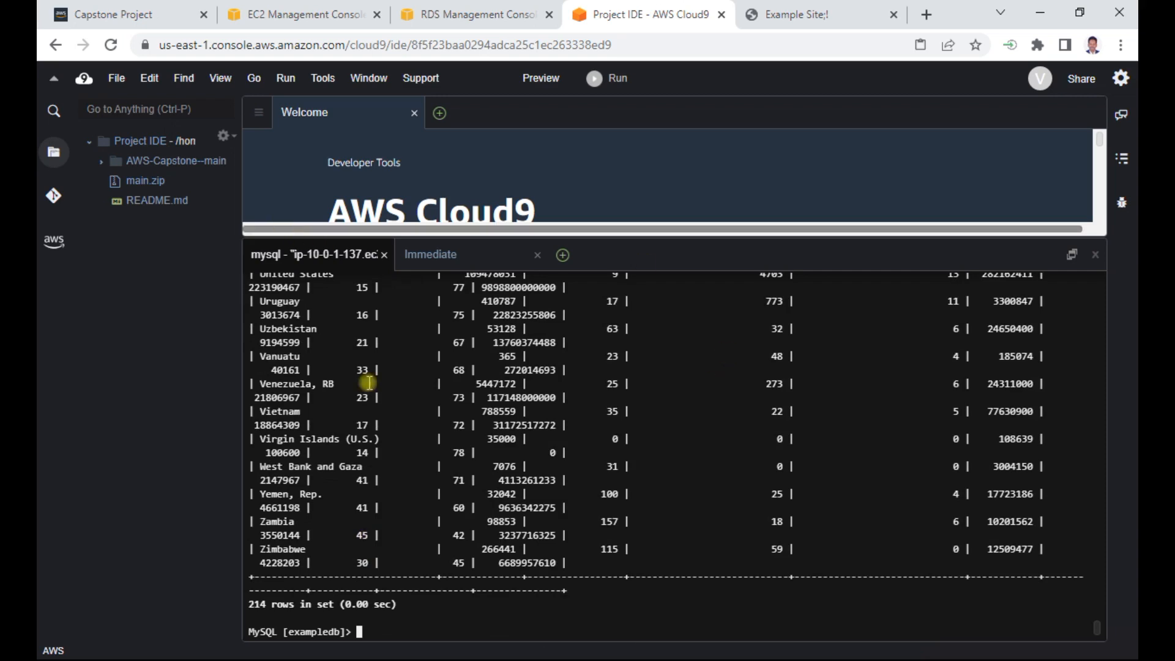
{"action": "scroll", "coordinate": [521, 495], "scroll_direction": "up", "scroll_amount": 10}
{"action": "scroll", "coordinate": [521, 495], "scroll_direction": "up", "scroll_amount": 5}
{"action": "scroll", "coordinate": [521, 494], "scroll_direction": "down", "scroll_amount": 12}
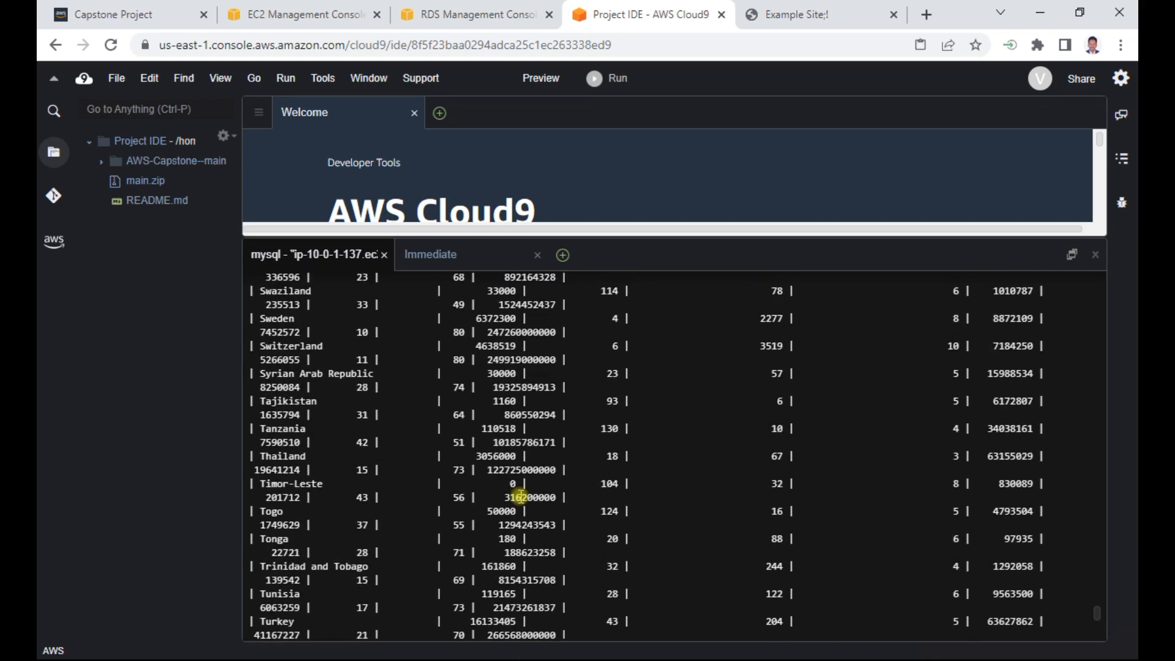
- Exit the MySQL session and clear the Cloud9 terminal
{"action": "type", "text": "ex"}
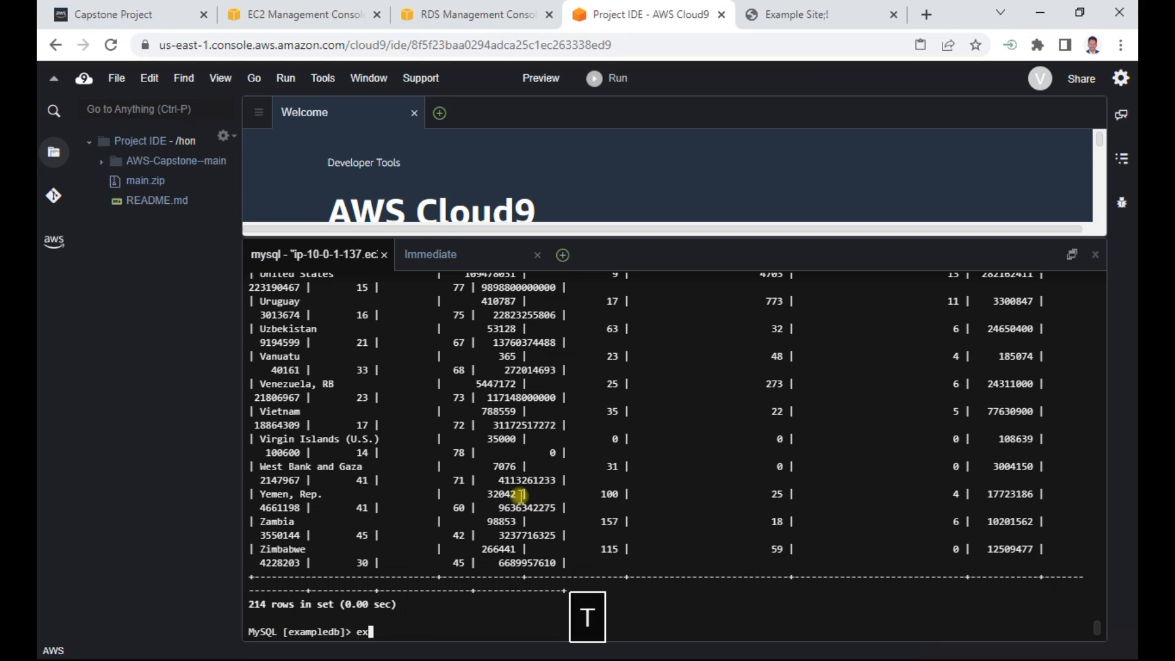
{"action": "type", "text": "it;"}
{"action": "key", "text": "Return"}
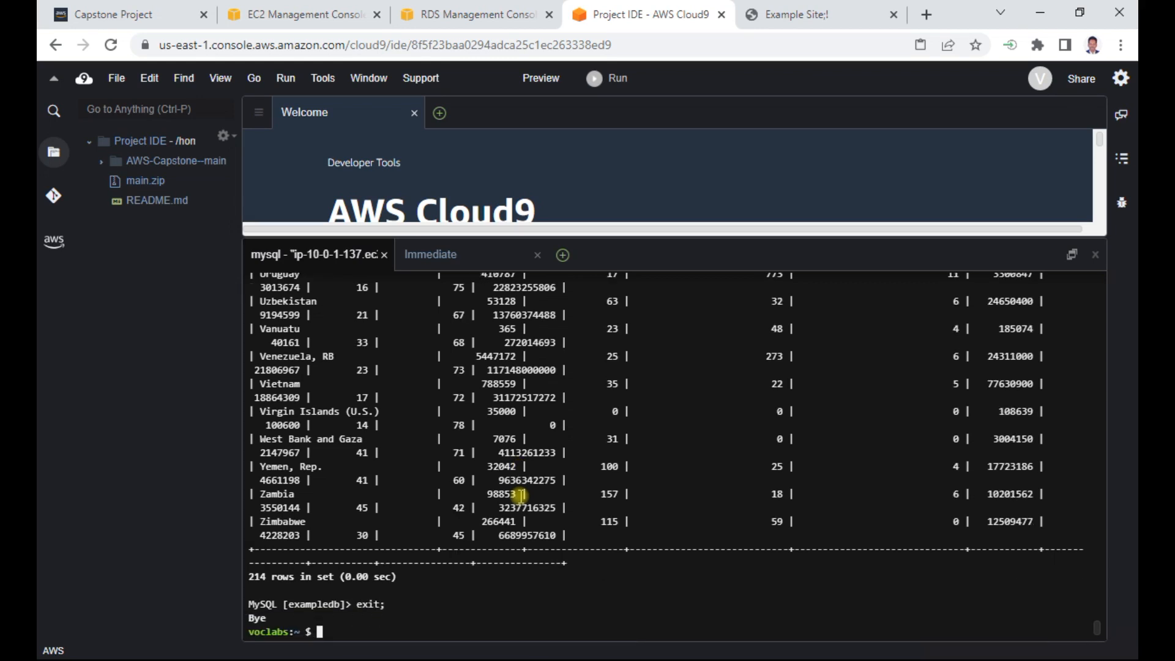
{"action": "type", "text": "clear"}
{"action": "key", "text": "Return"}
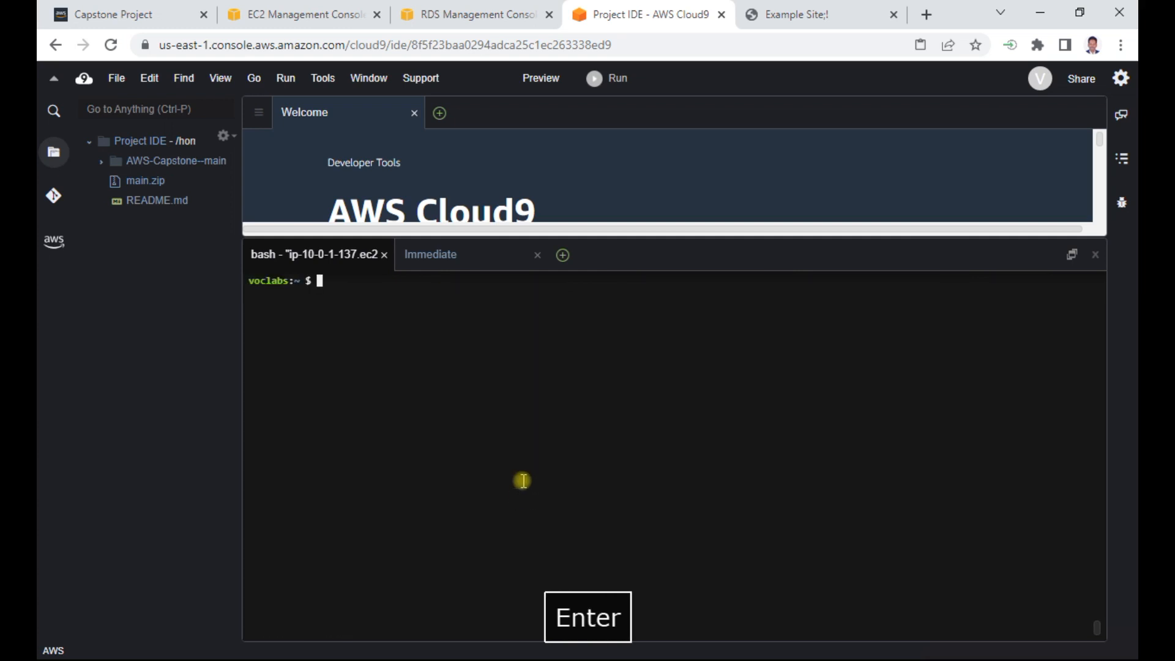
{"action": "left_click", "coordinate": [460, 18]}
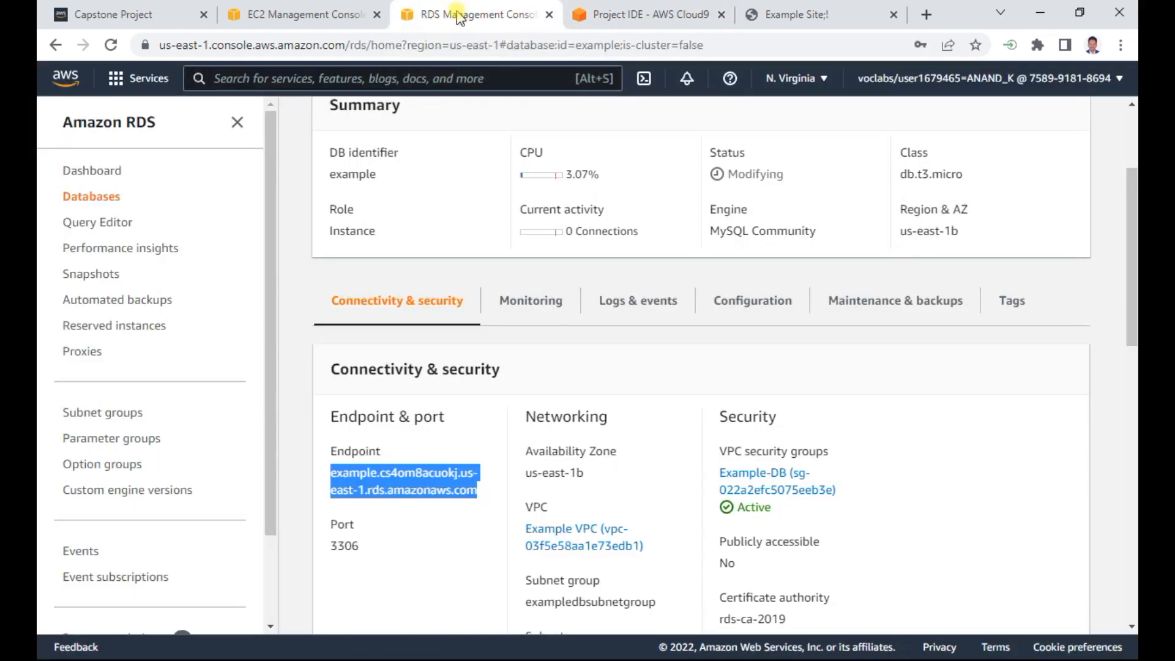
{"action": "key", "text": "alt+Tab"}
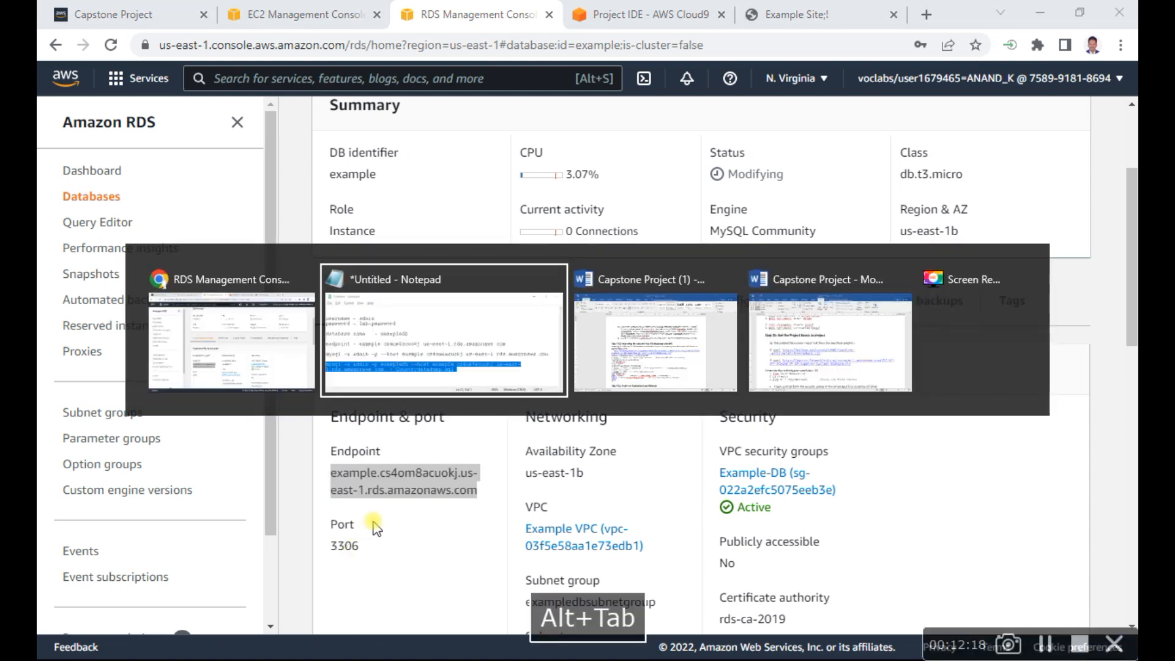
{"action": "left_click", "coordinate": [631, 18]}
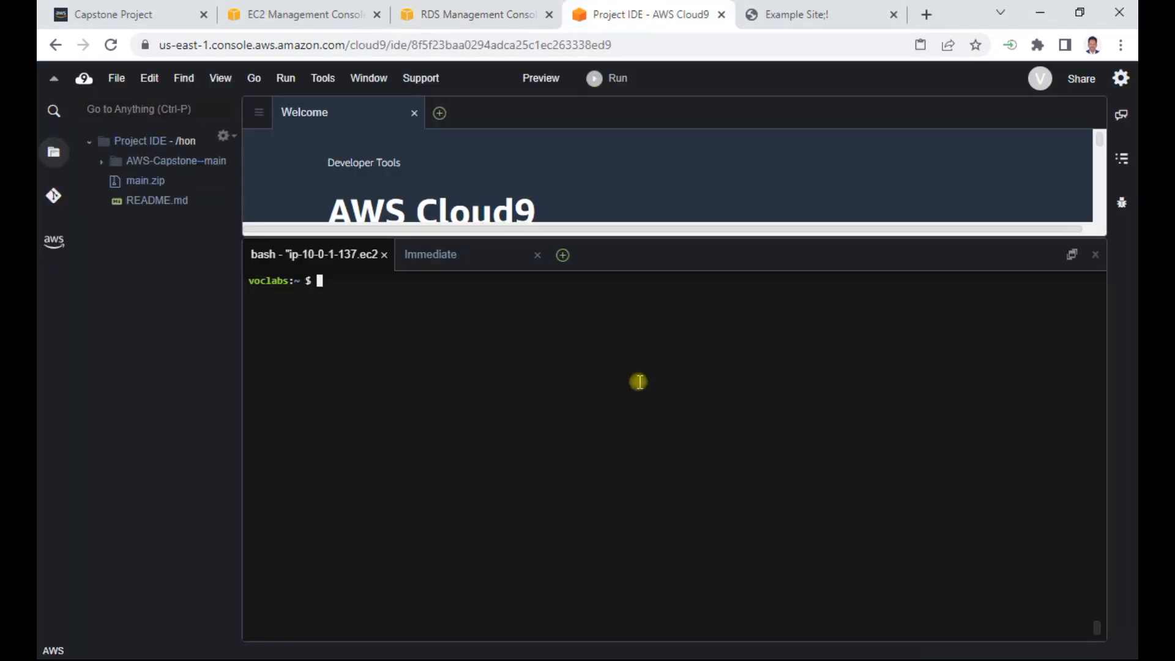
- Change to the /var/www/html directory in the Cloud9 terminal and list its files with "ll"
{"action": "type", "text": "cd /va"}
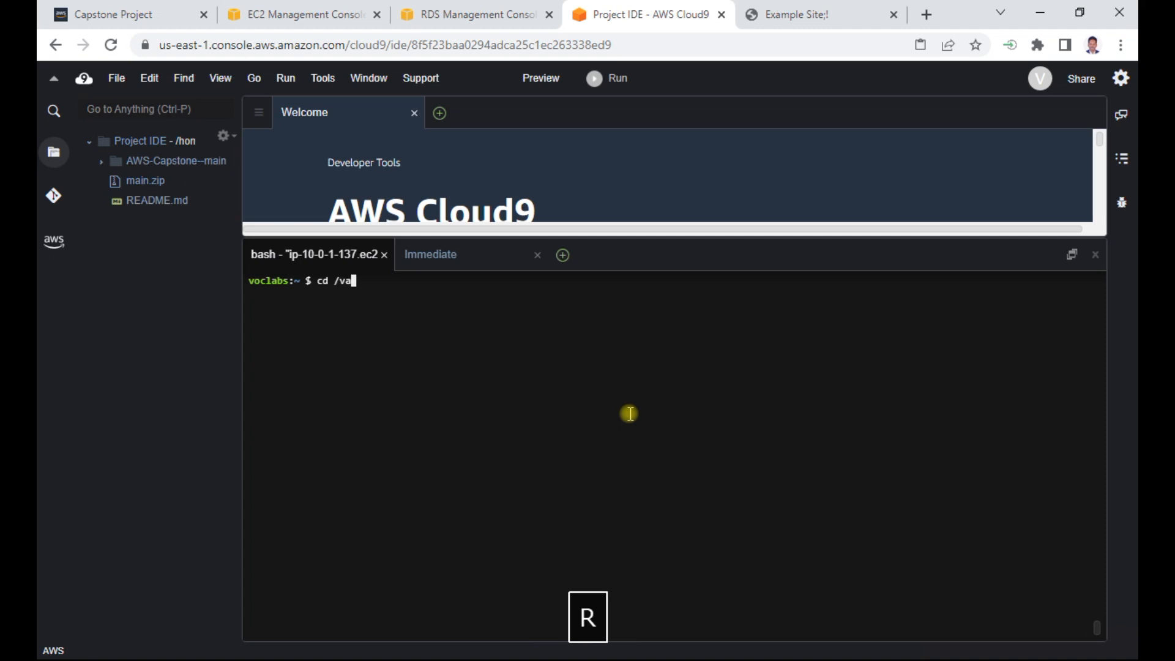
{"action": "type", "text": "r/www/html"}
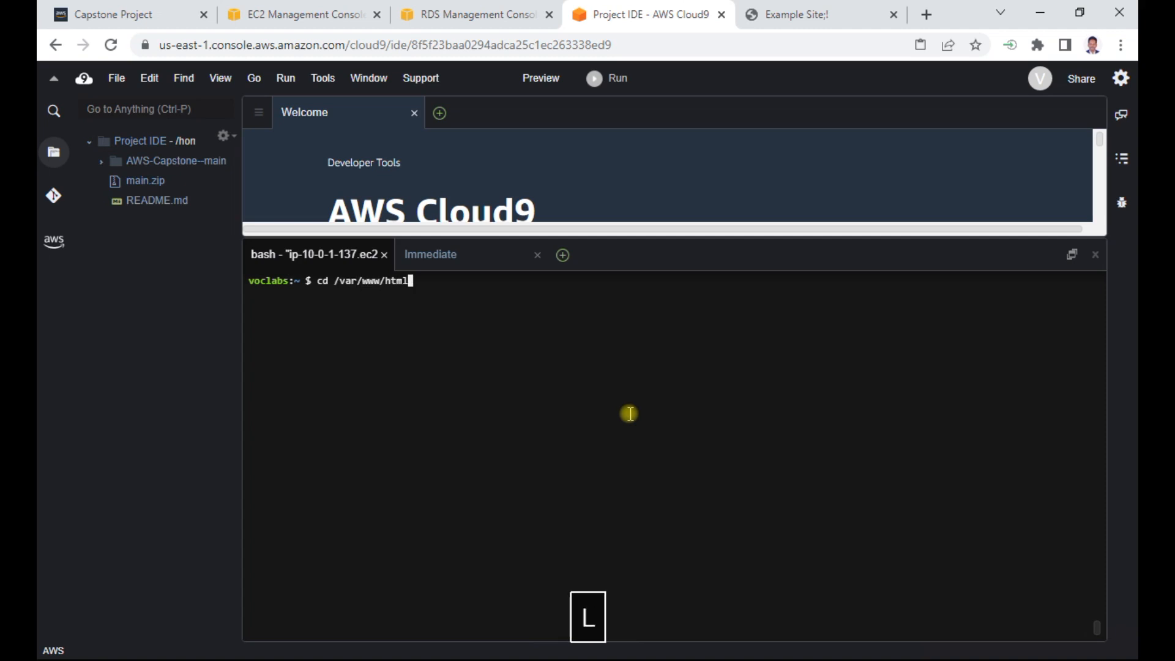
{"action": "key", "text": "Return"}
{"action": "type", "text": "ll"}
{"action": "key", "text": "Return"}
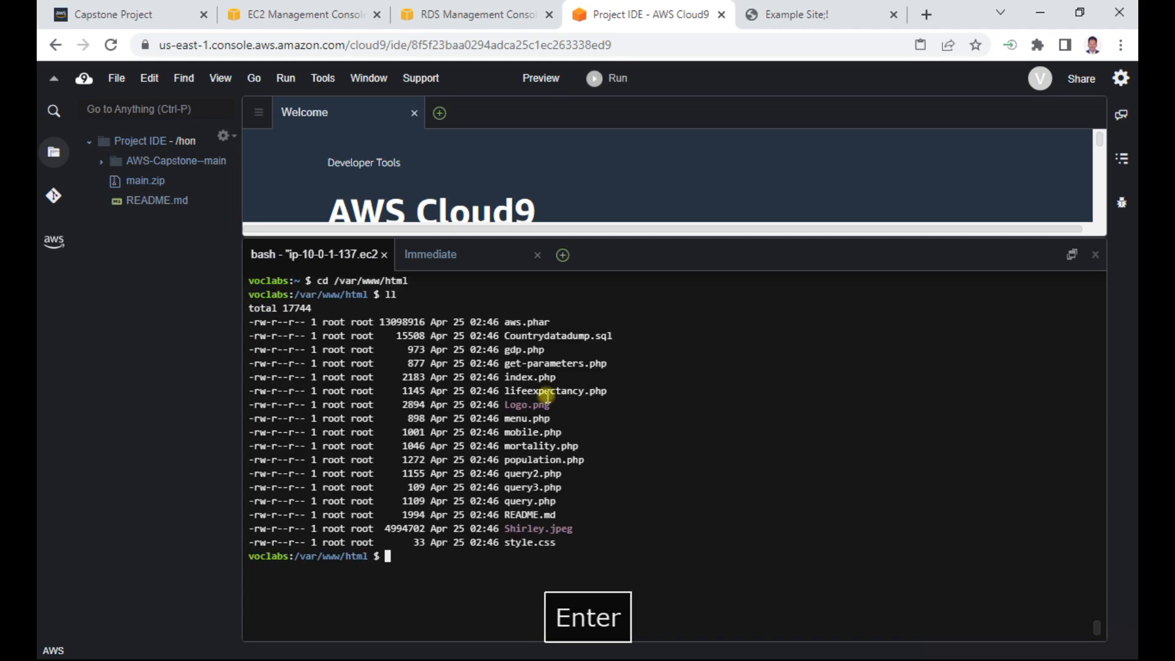
- Print get-parameters.php with cat and examine which Parameter Store names the website reads
{"action": "triple_click", "coordinate": [542, 365]}
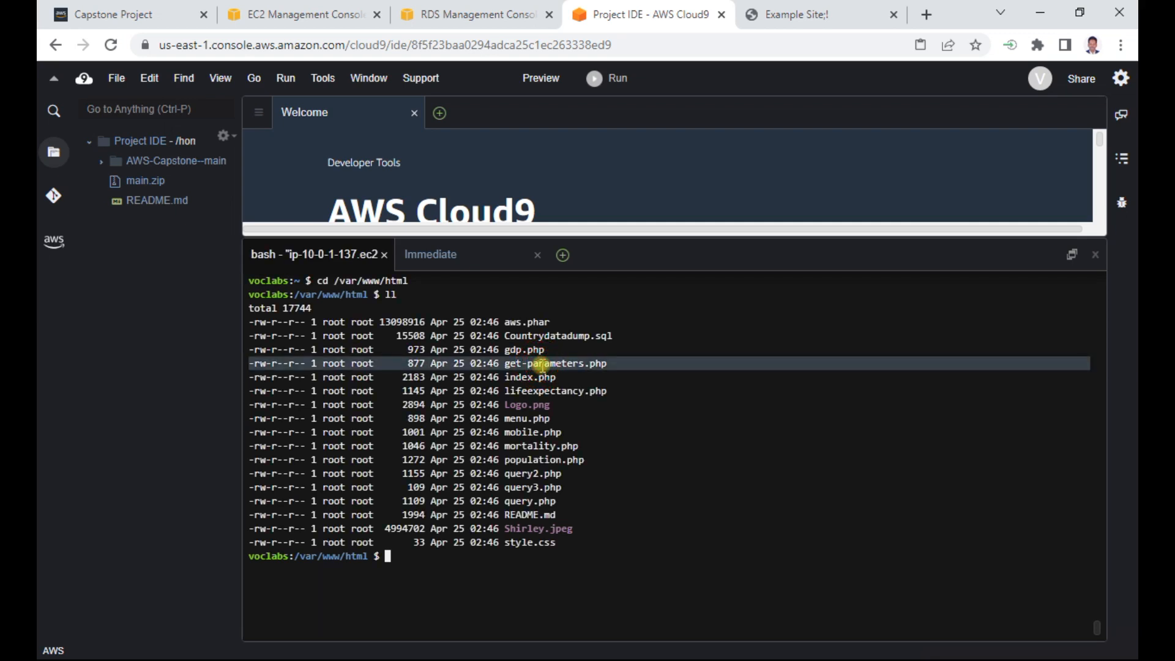
{"action": "type", "text": "cat get"}
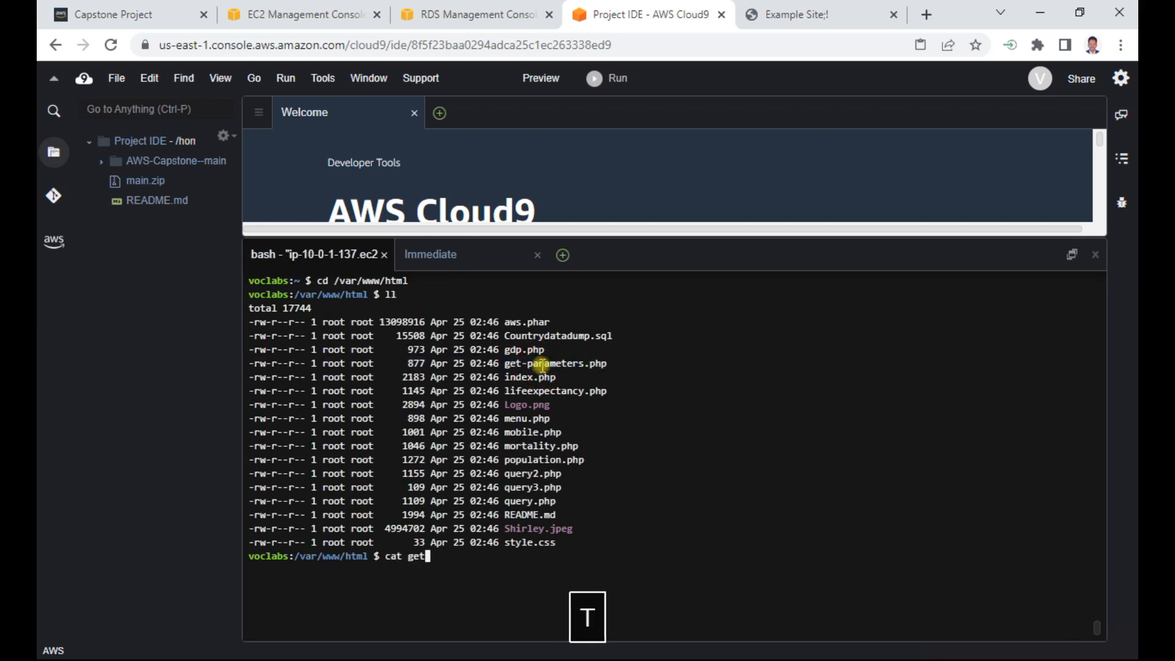
{"action": "key", "text": "Tab"}
{"action": "key", "text": "Return"}
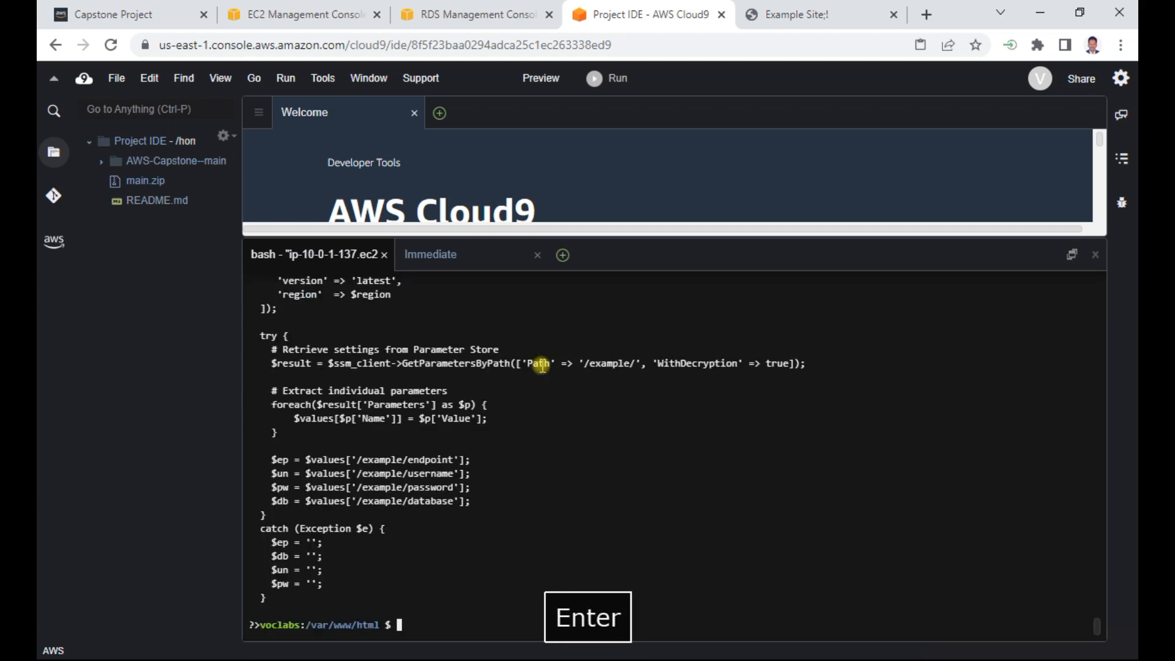
{"action": "scroll", "coordinate": [374, 419], "scroll_direction": "up", "scroll_amount": 3}
{"action": "scroll", "coordinate": [374, 418], "scroll_direction": "down", "scroll_amount": 3}
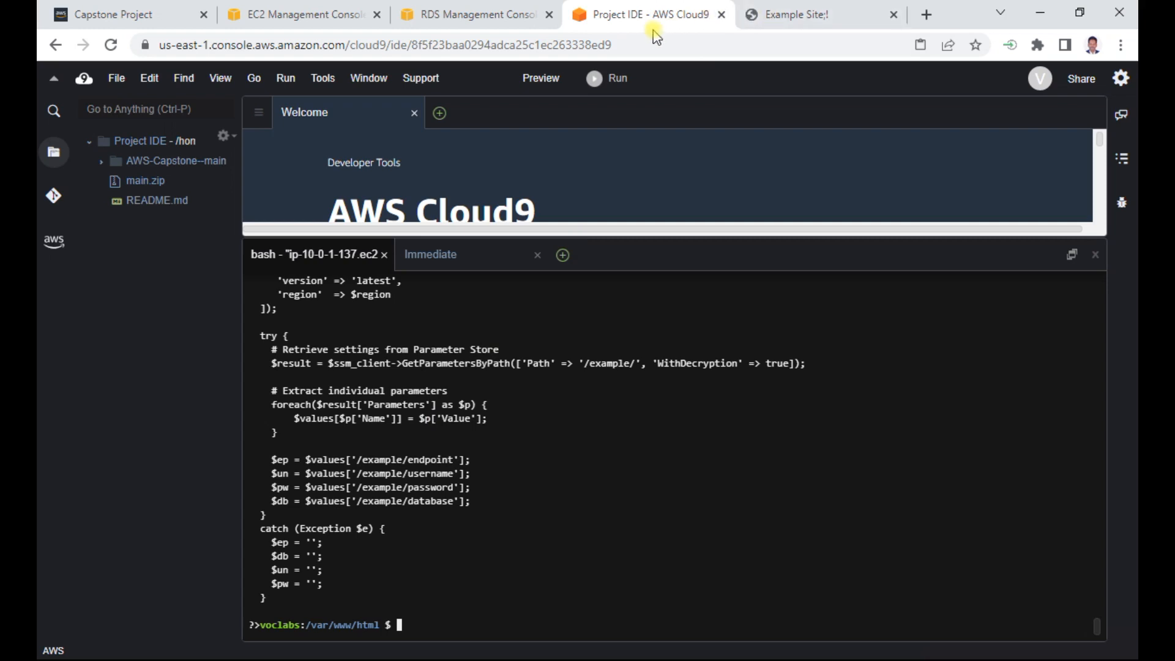
- Duplicate the browser tab holding the RDS Management Console
{"action": "left_click", "coordinate": [446, 12]}
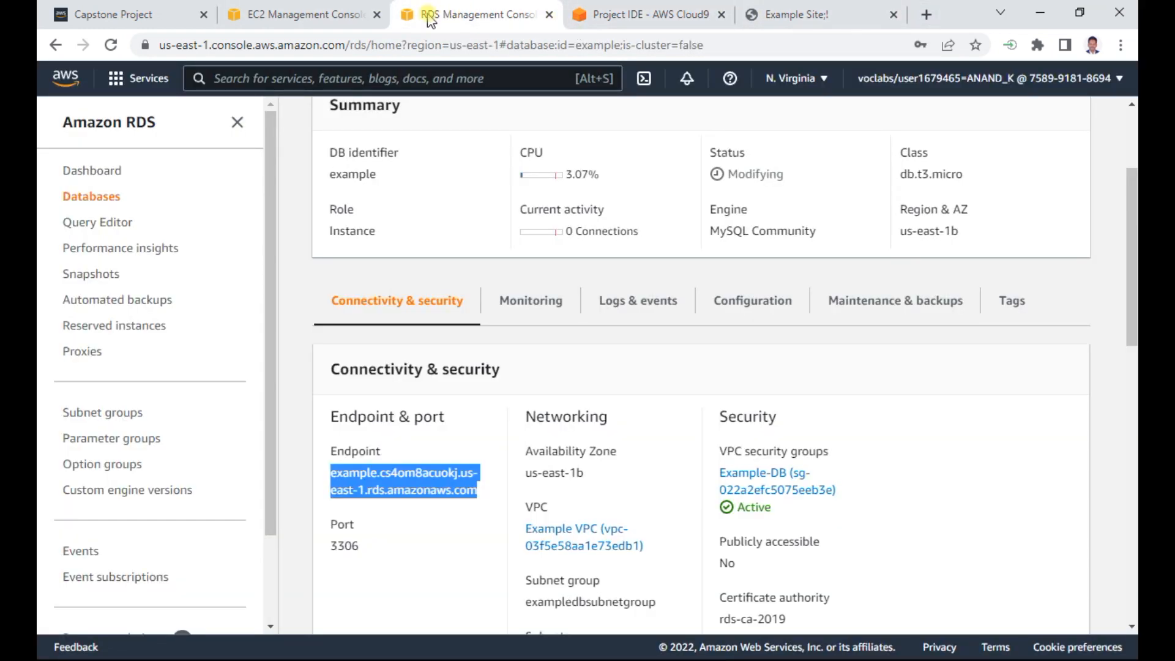
{"action": "right_click", "coordinate": [469, 17]}
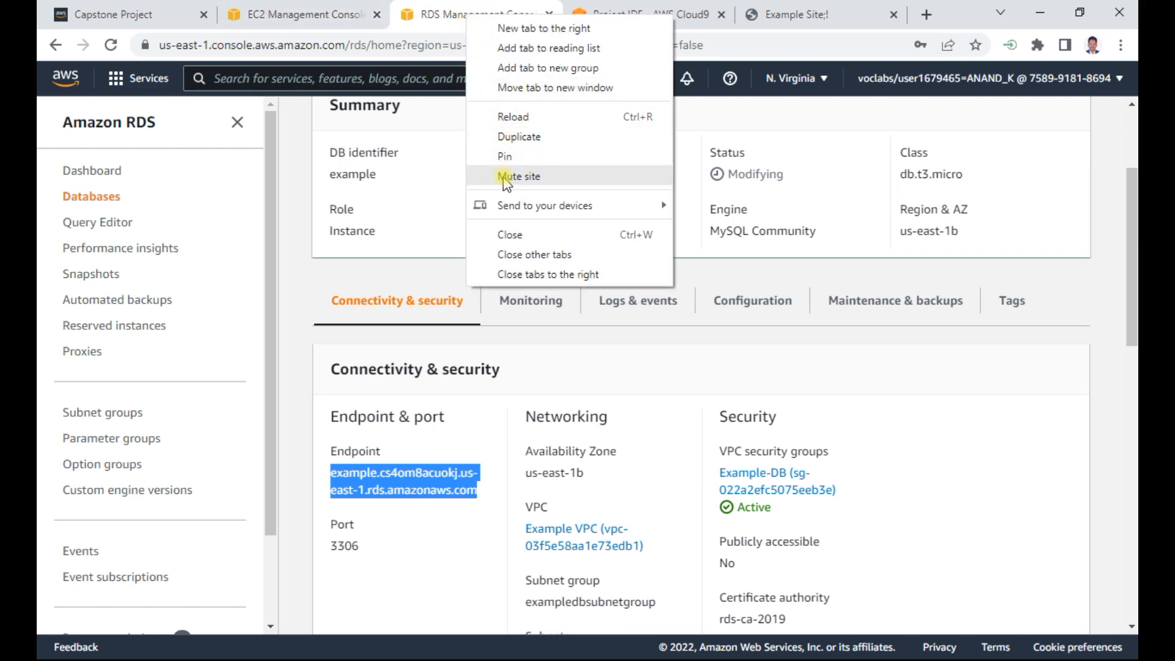
{"action": "left_click", "coordinate": [519, 136]}
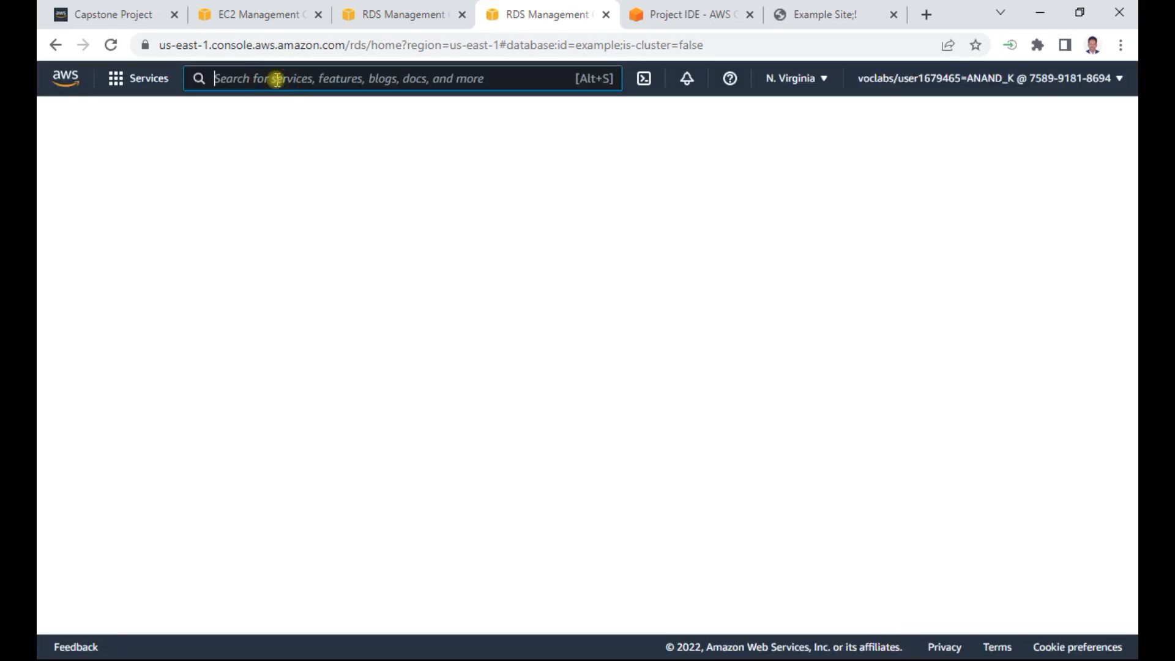
- Search the AWS services for "systems manager", open Systems Manager, and start creating a parameter in its Parameter Store
{"action": "type", "text": "system"}
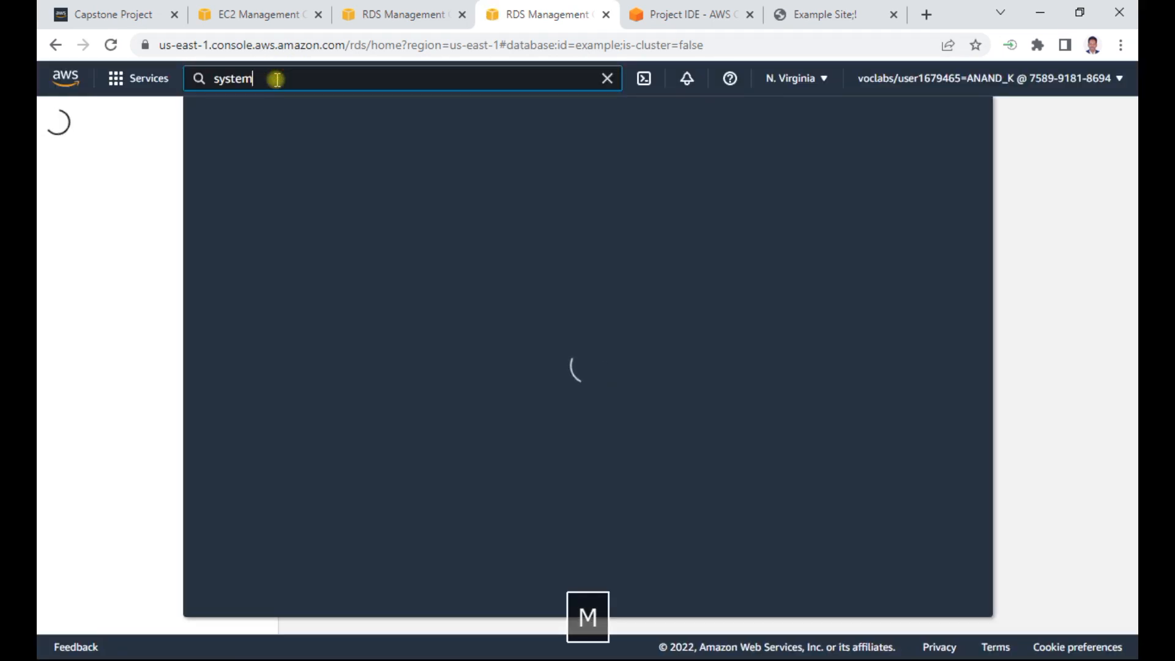
{"action": "type", "text": "s manag"}
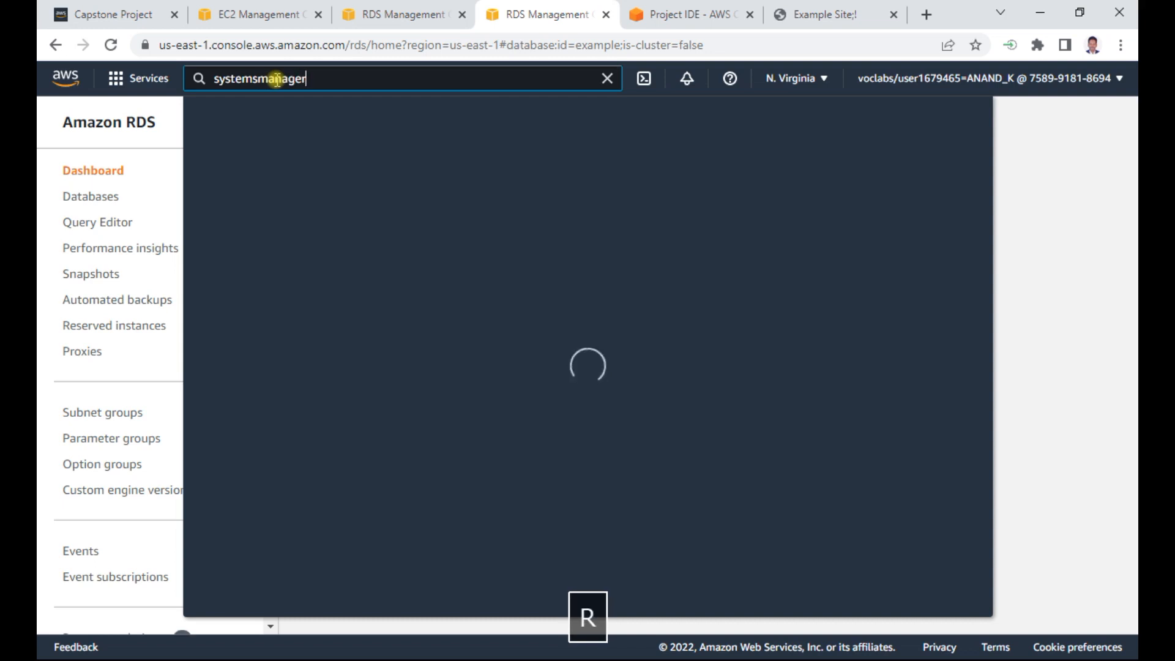
{"action": "type", "text": "er"}
{"action": "left_click", "coordinate": [259, 79]}
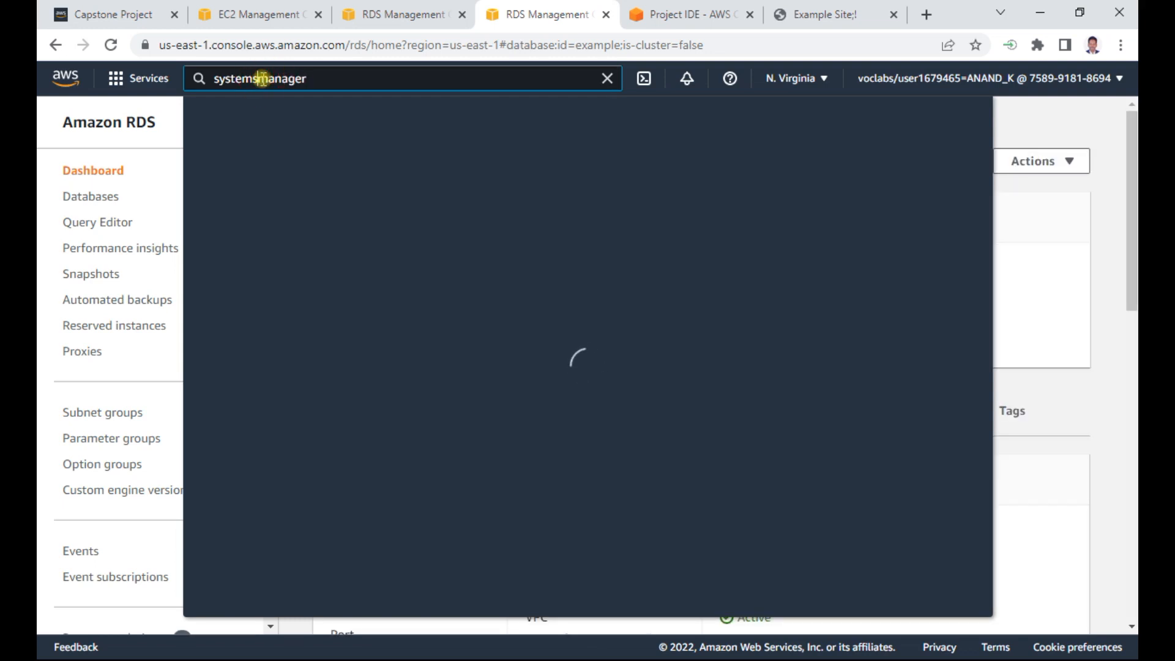
{"action": "key", "text": "space"}
{"action": "left_click", "coordinate": [320, 75]}
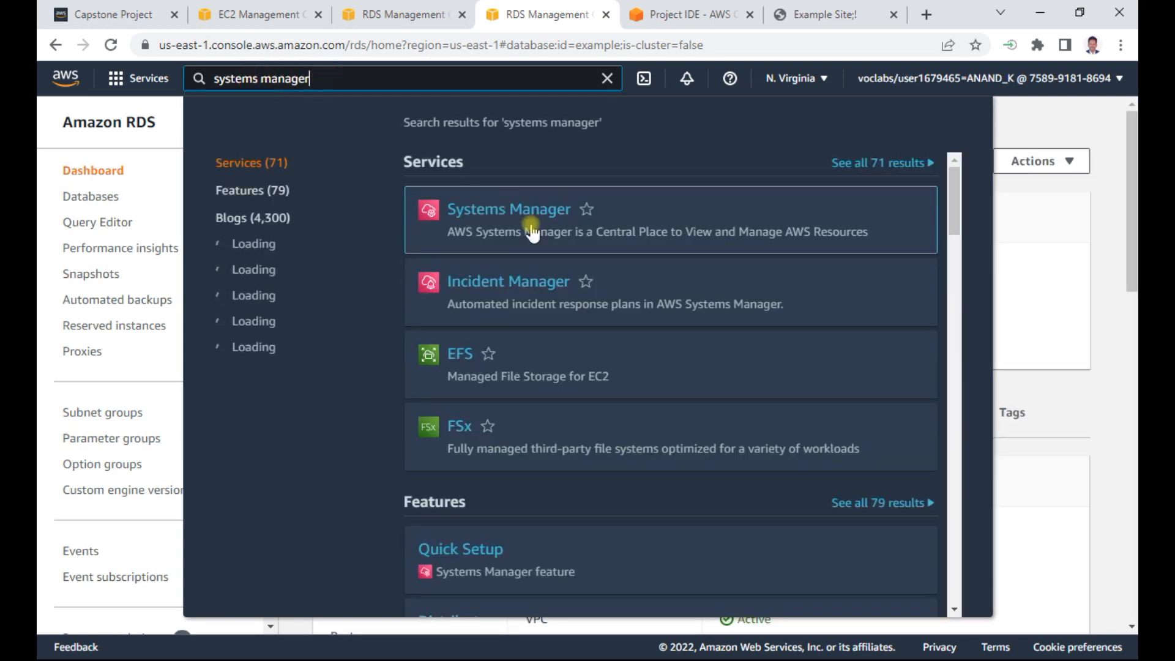
{"action": "left_click", "coordinate": [536, 206]}
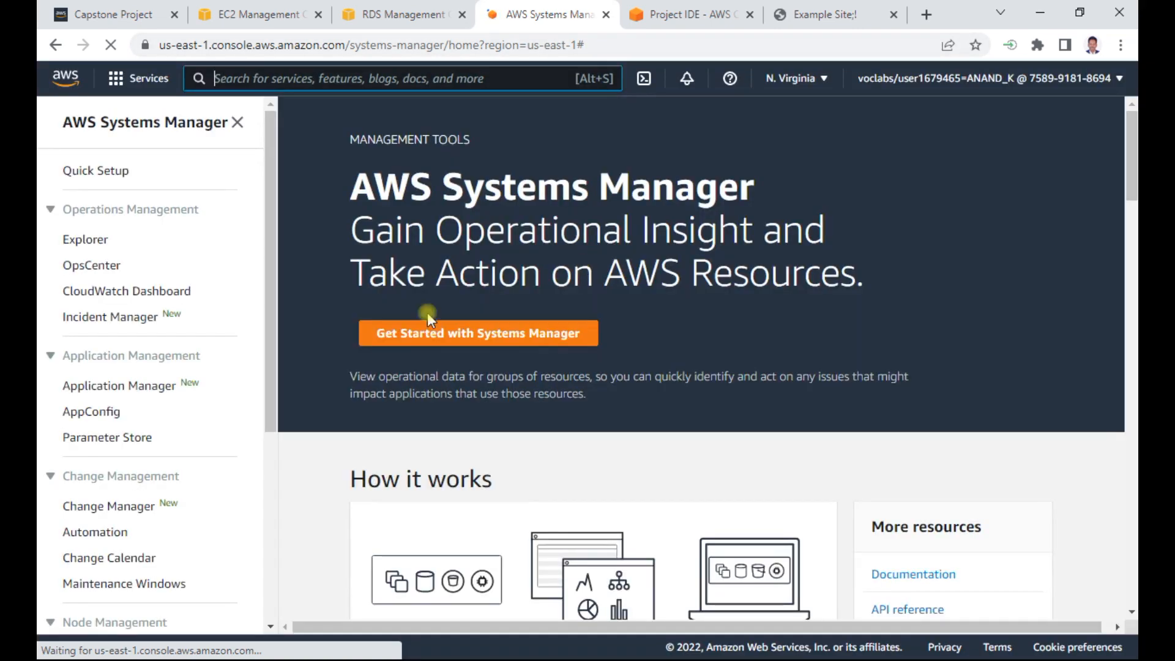
{"action": "left_click", "coordinate": [122, 438]}
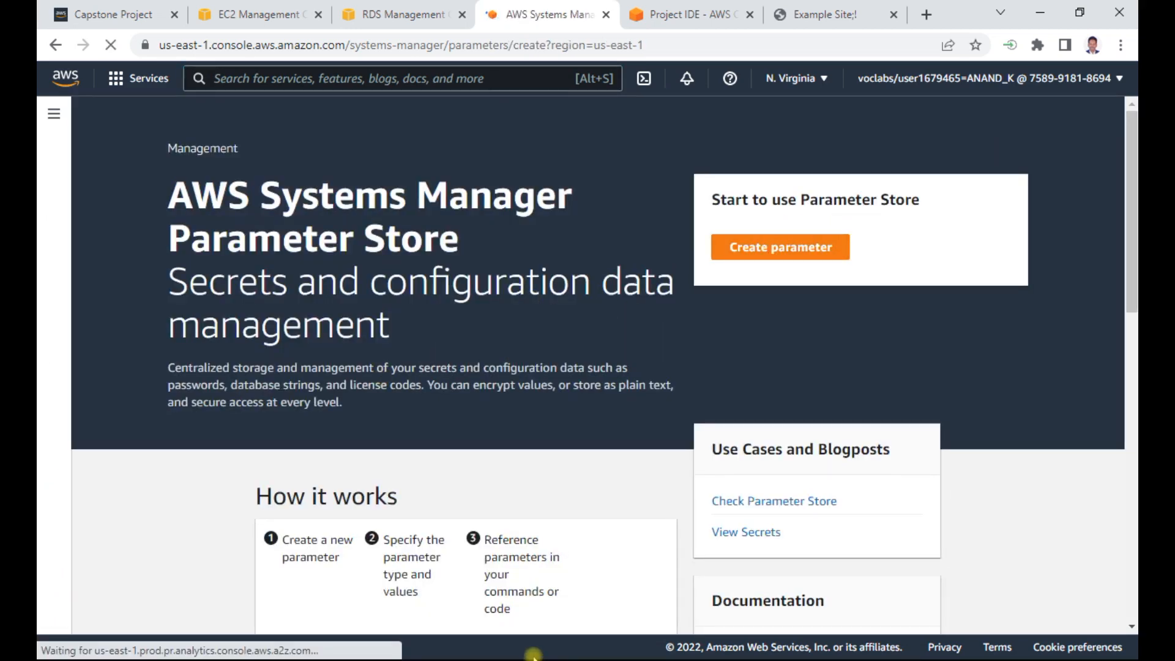
- Switch to the Capstone Project (1) Word document and copy the parameter name /example/endpoint from Step 7
{"action": "key", "text": "alt+Tab"}
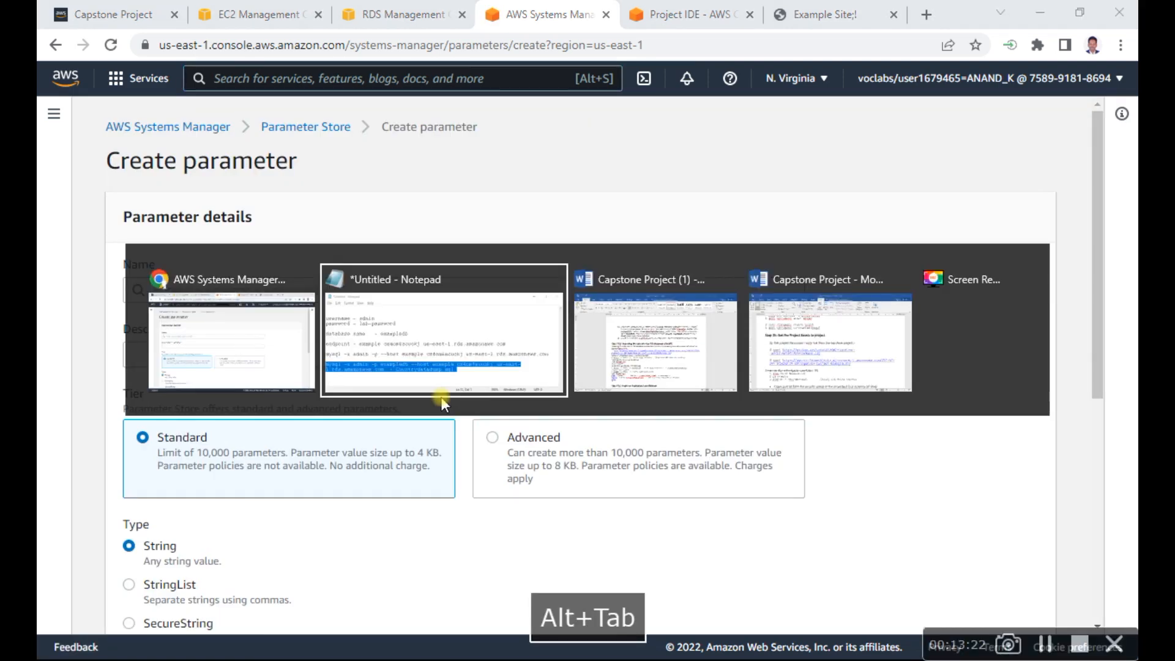
{"action": "key", "text": "alt+Tab"}
{"action": "key", "text": "alt+Tab"}
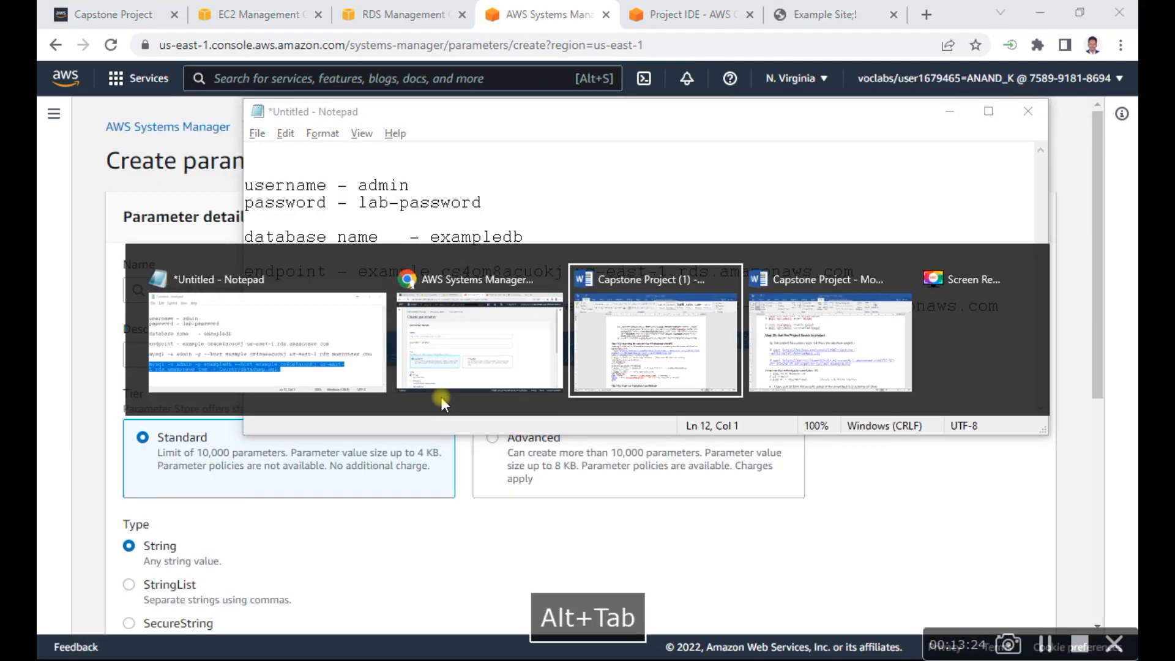
{"action": "scroll", "coordinate": [489, 456], "scroll_direction": "down", "scroll_amount": 20}
{"action": "scroll", "coordinate": [490, 456], "scroll_direction": "down", "scroll_amount": 12}
{"action": "scroll", "coordinate": [489, 456], "scroll_direction": "up", "scroll_amount": 3}
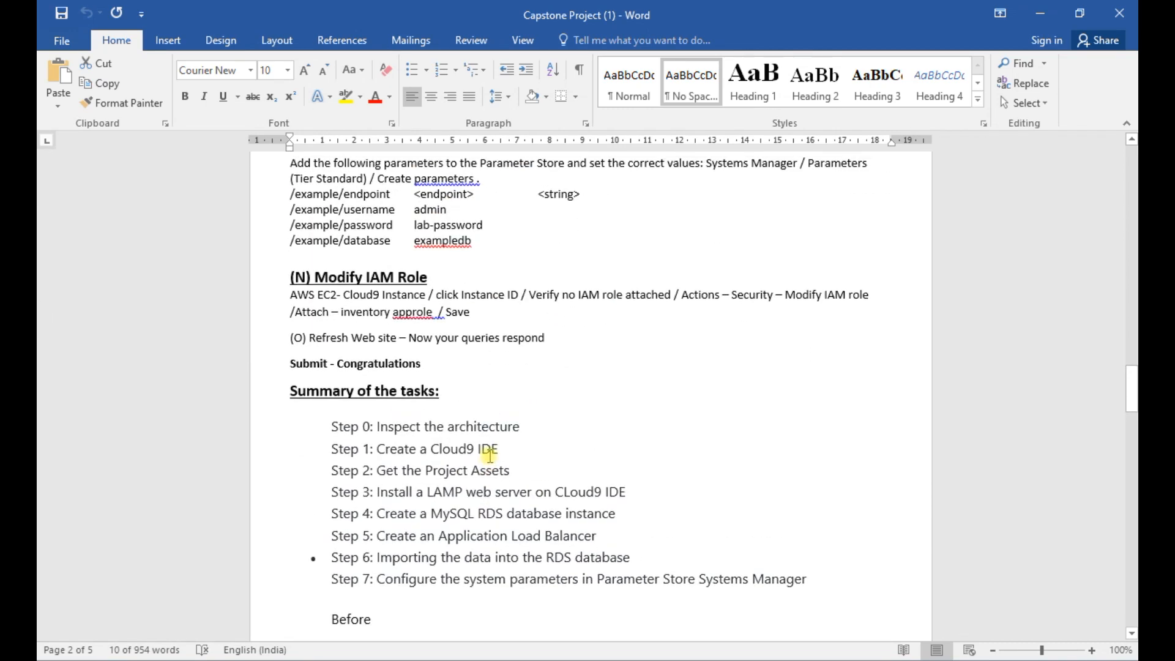
{"action": "scroll", "coordinate": [489, 454], "scroll_direction": "up", "scroll_amount": 3}
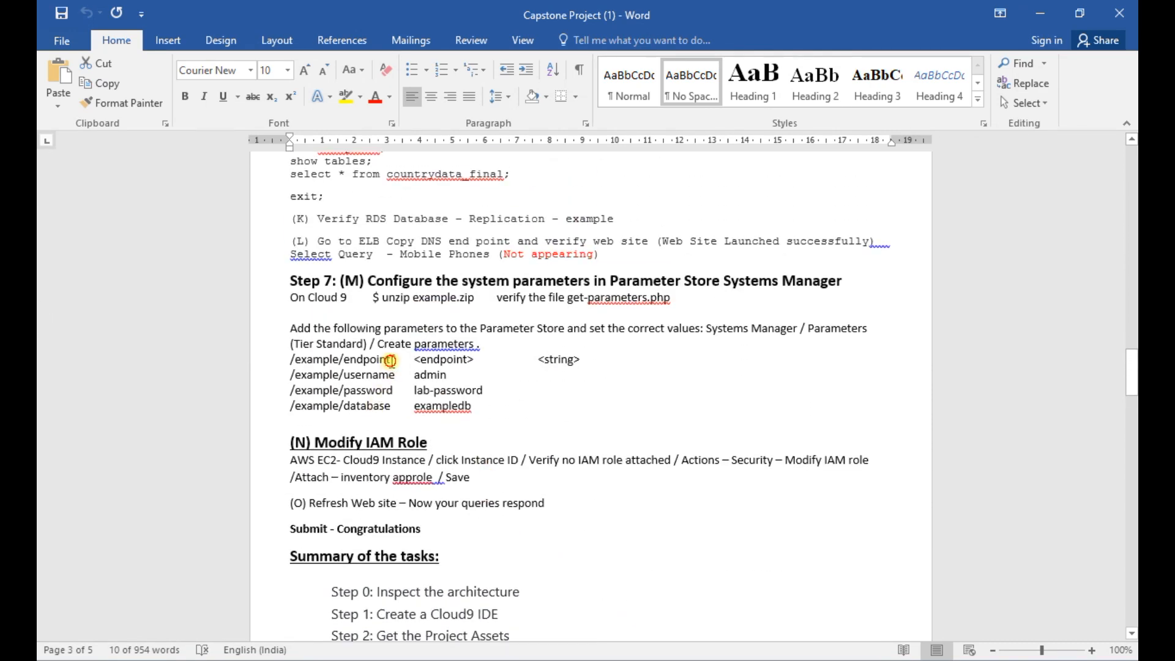
{"action": "left_click_drag", "start_coordinate": [392, 361], "coordinate": [290, 361]}
{"action": "key", "text": "ctrl+c"}
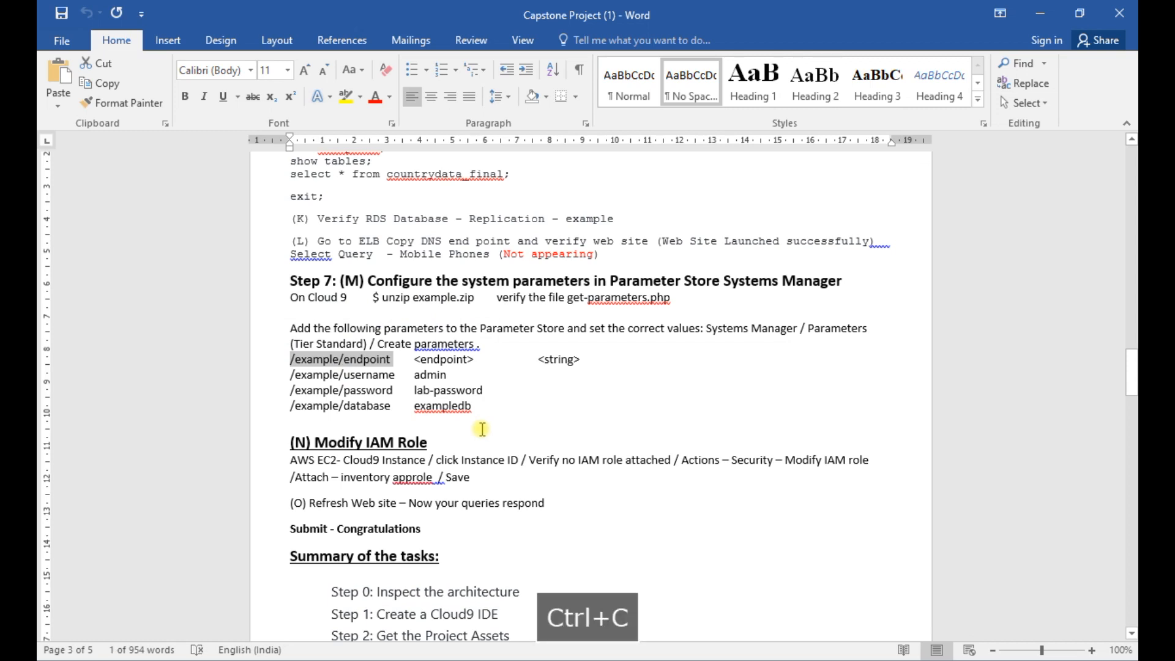
- Return to the Create parameter form in the browser and name the parameter /example/endpoint, without a trailing space
{"action": "key", "text": "alt+Tab"}
{"action": "key", "text": "alt+Tab"}
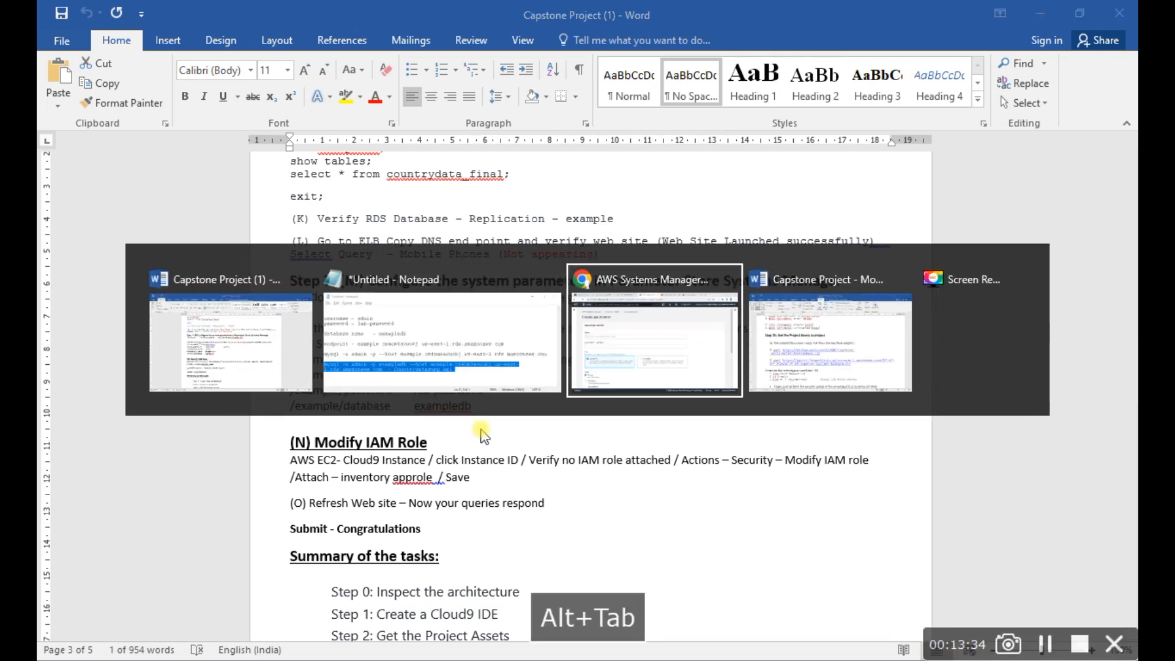
{"action": "left_click", "coordinate": [317, 292]}
{"action": "key", "text": "ctrl+v"}
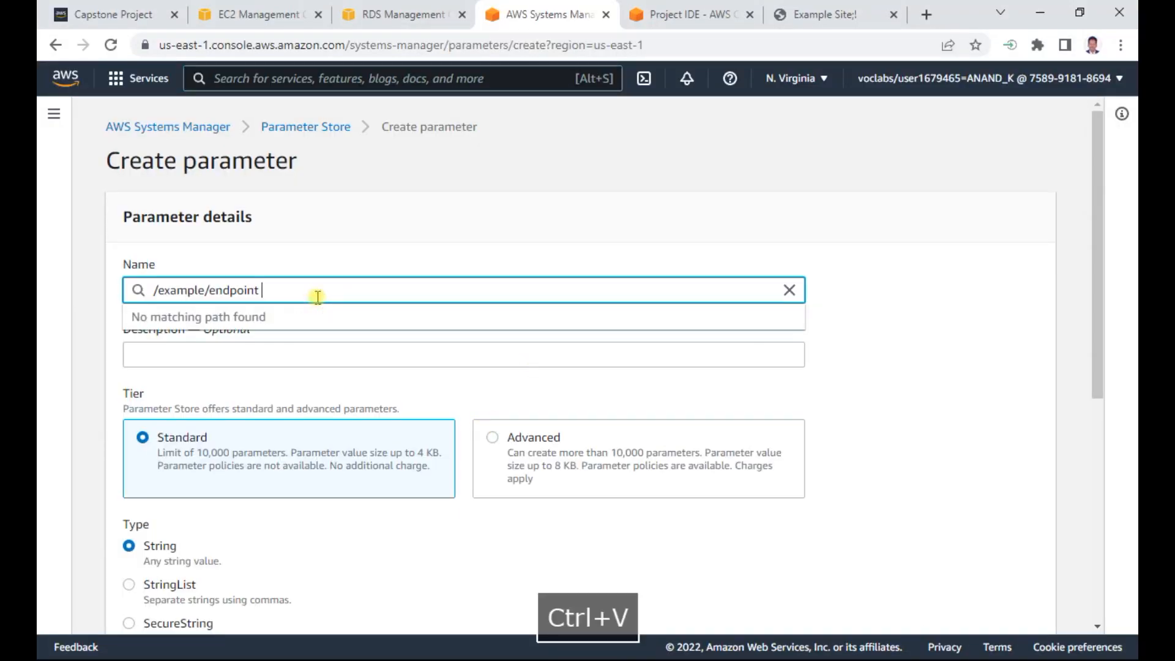
{"action": "key", "text": "BackSpace"}
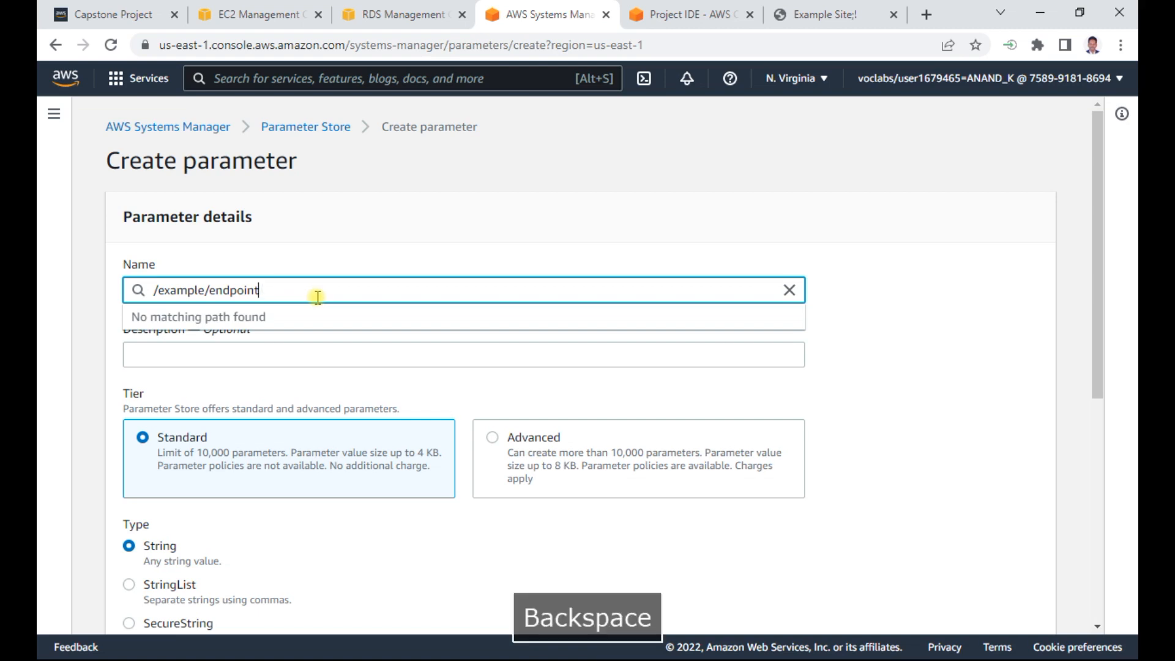
{"action": "left_click", "coordinate": [890, 345]}
{"action": "scroll", "coordinate": [887, 365], "scroll_direction": "down", "scroll_amount": 5}
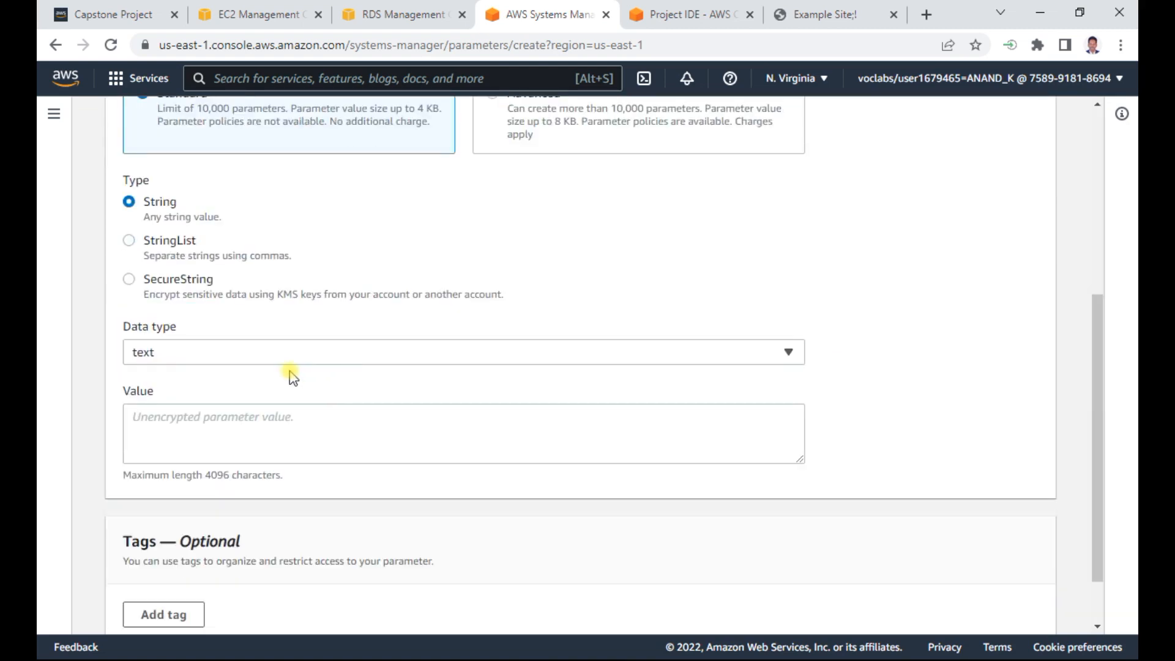
- Switch to the untitled Notepad notes and copy the database endpoint example.cs4om8acuokj.us-east-1.rds.amazonaws.com
{"action": "left_click", "coordinate": [140, 409]}
{"action": "key", "text": "alt+Tab"}
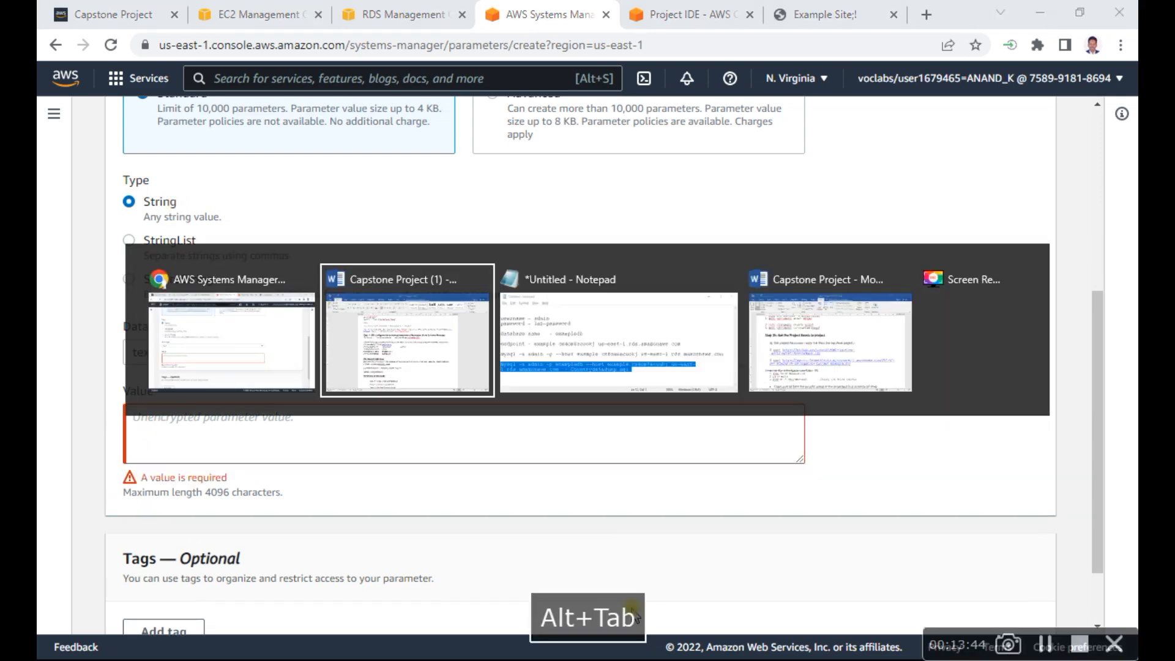
{"action": "key", "text": "alt+Tab"}
{"action": "left_click_drag", "start_coordinate": [358, 271], "coordinate": [867, 274]}
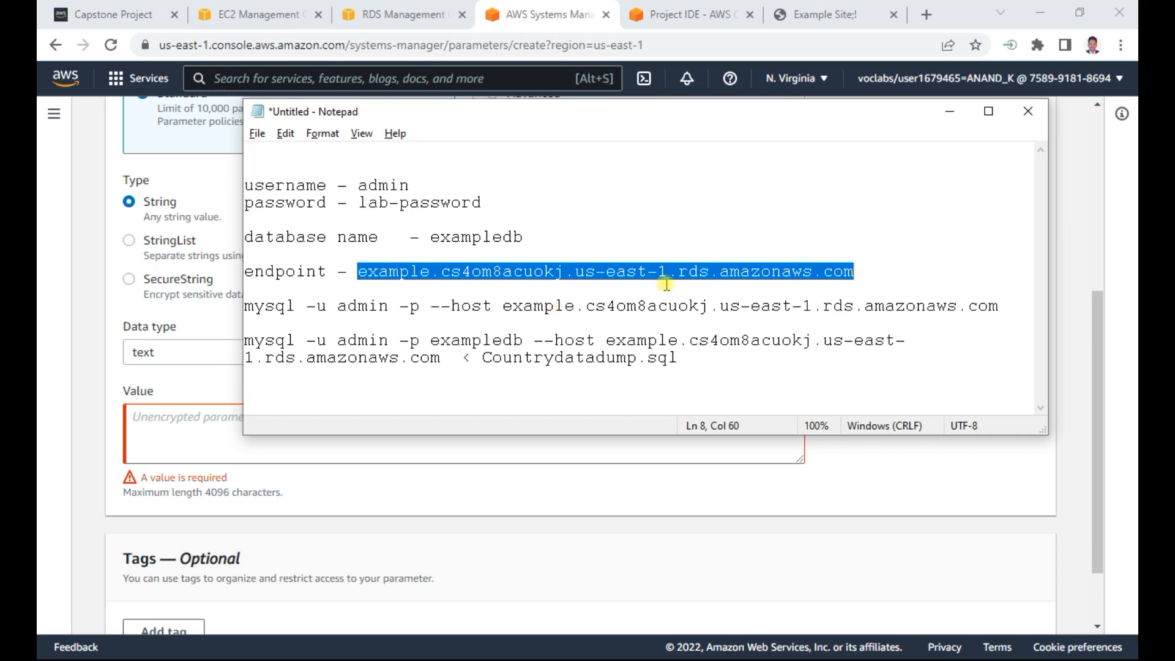
{"action": "key", "text": "ctrl+c"}
- Return to the Create parameter form in the browser, paste the copied endpoint as the value without a trailing space, and create the parameter
{"action": "left_click", "coordinate": [183, 416]}
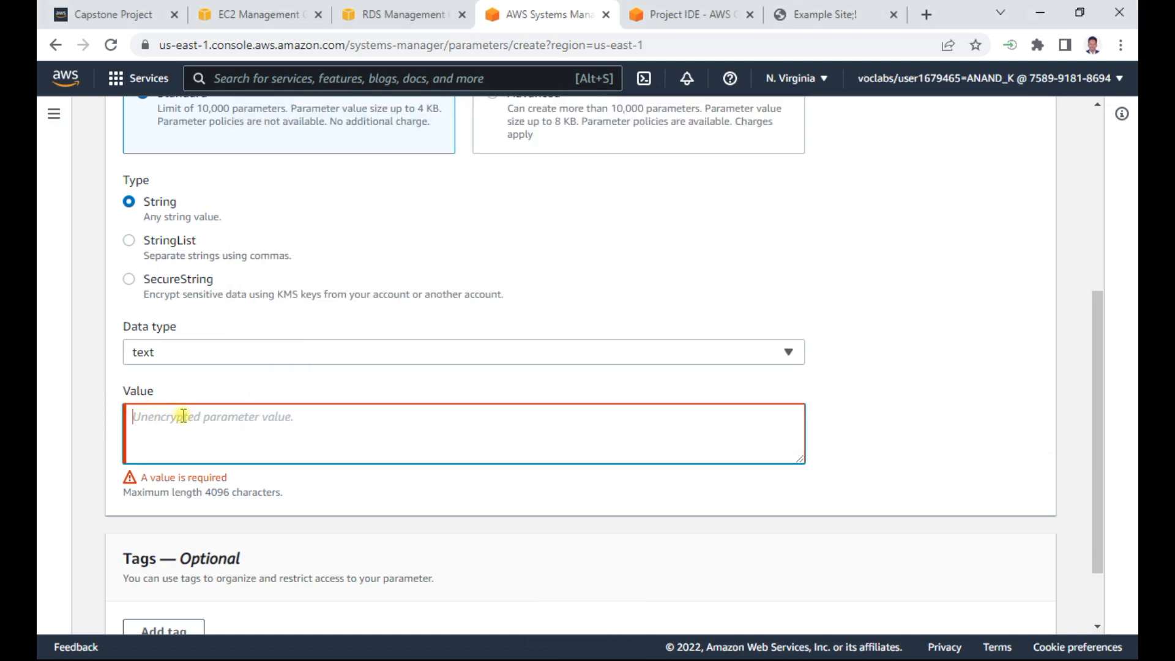
{"action": "key", "text": "ctrl+v"}
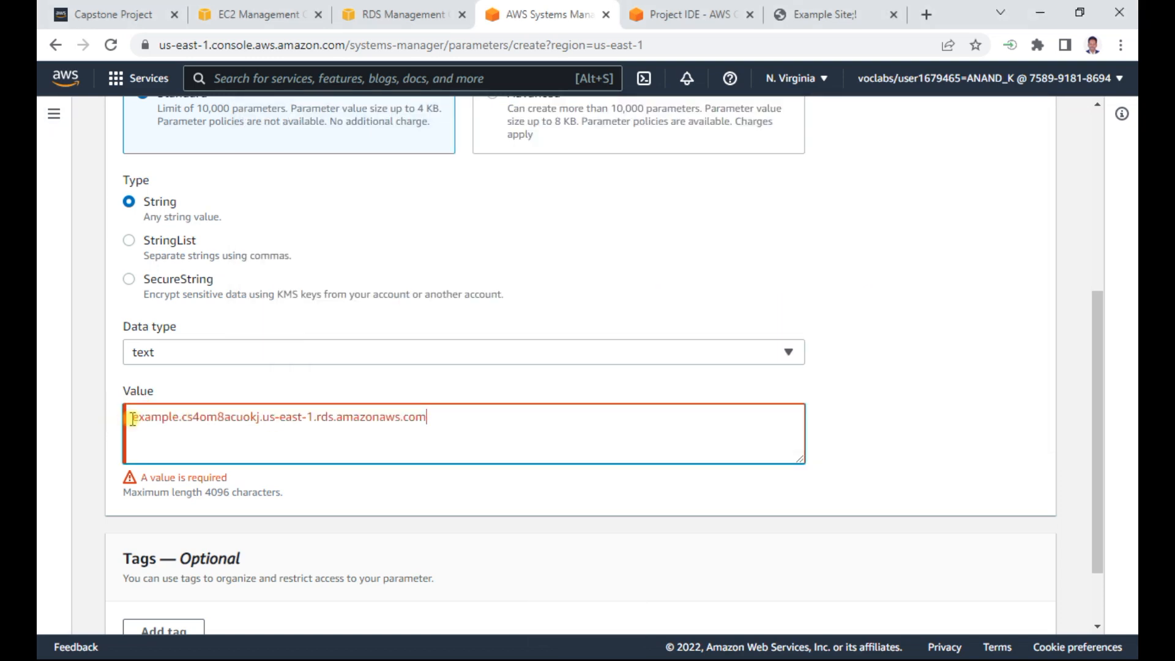
{"action": "key", "text": "BackSpace"}
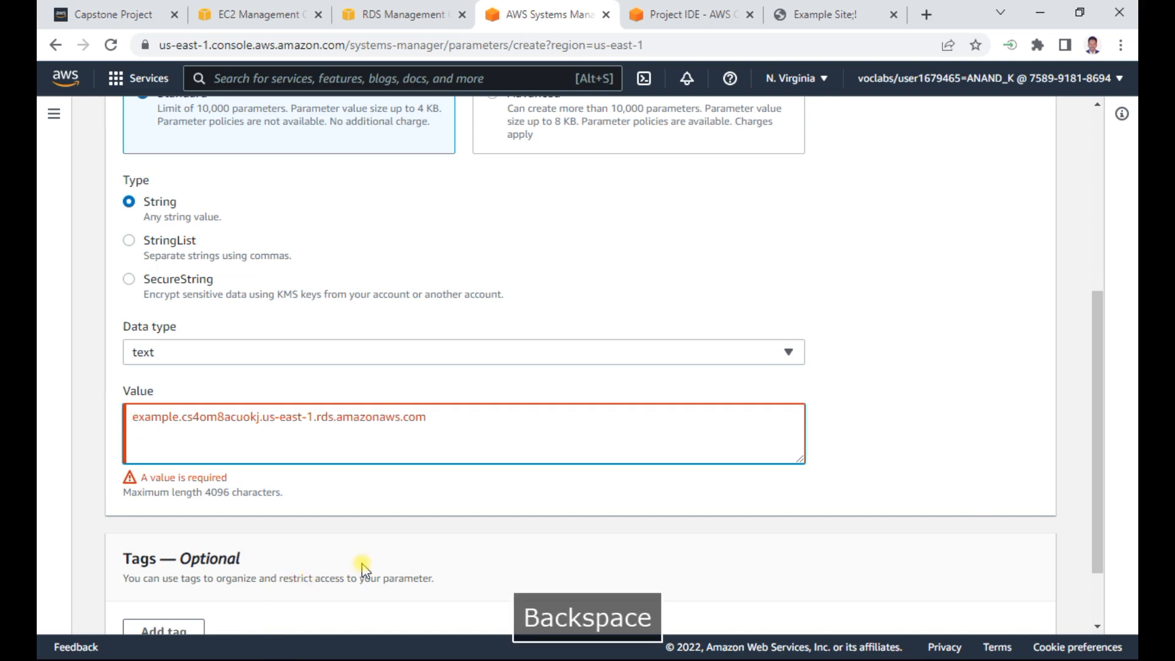
{"action": "left_click", "coordinate": [471, 415]}
{"action": "scroll", "coordinate": [877, 475], "scroll_direction": "down", "scroll_amount": 1}
{"action": "scroll", "coordinate": [877, 474], "scroll_direction": "down", "scroll_amount": 3}
{"action": "left_click", "coordinate": [956, 606]}
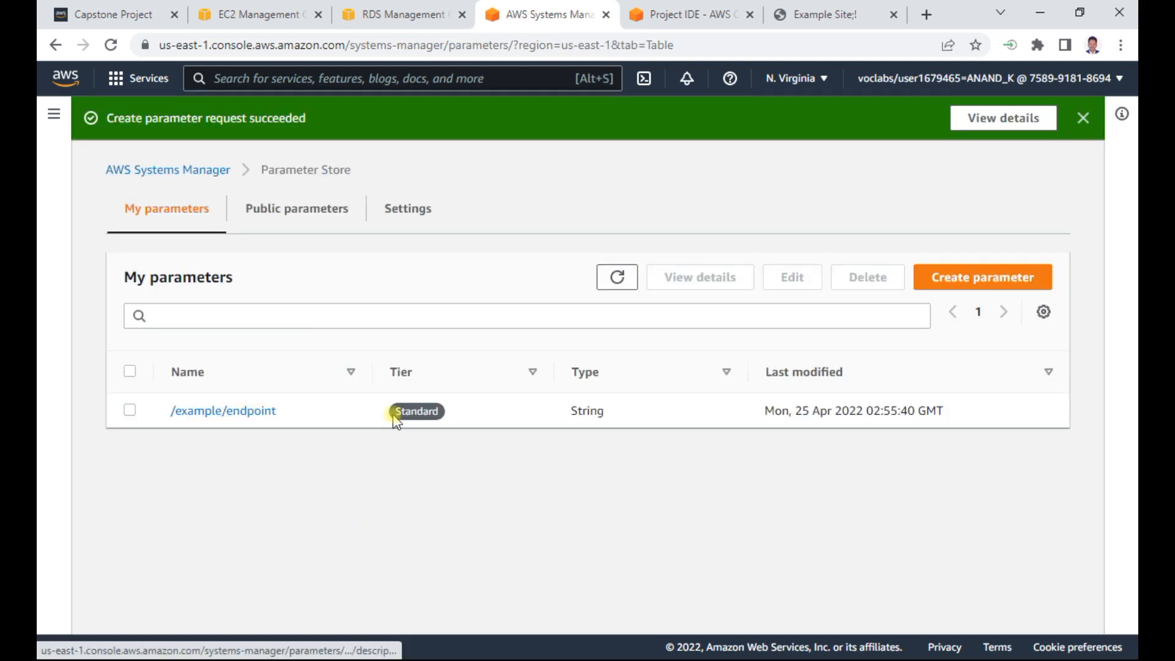
- Switch to the Capstone Project (1) Word document and copy the parameter name /example/username from Step 7
{"action": "key", "text": "alt+Tab"}
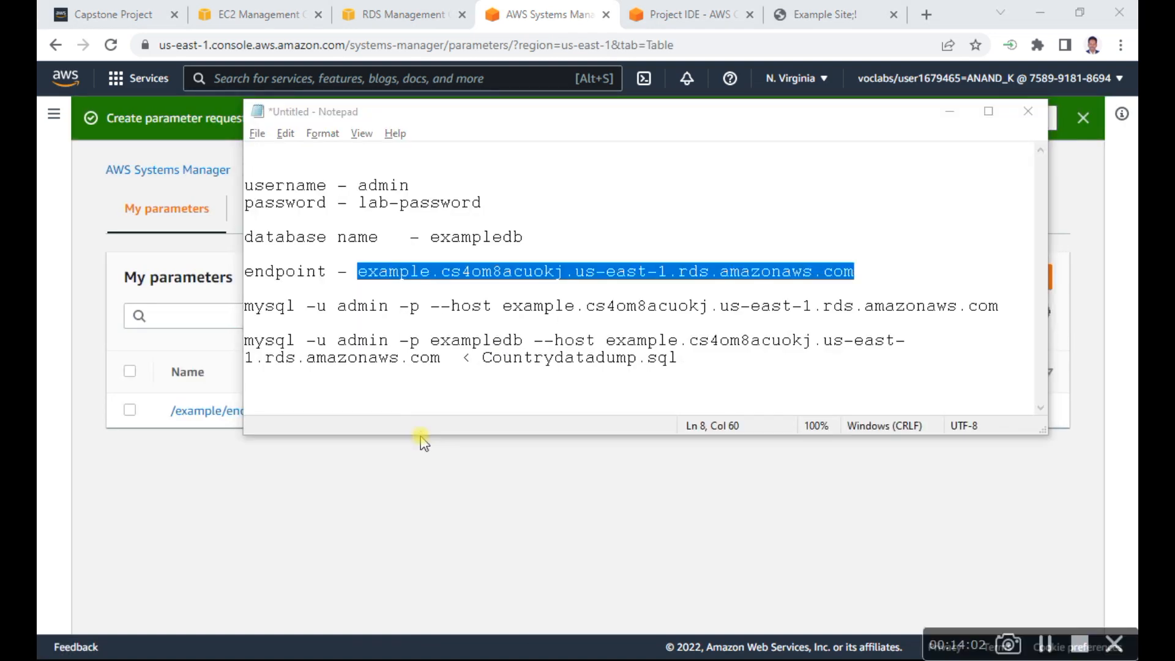
{"action": "key", "text": "alt+Tab"}
{"action": "key", "text": "alt+Tab"}
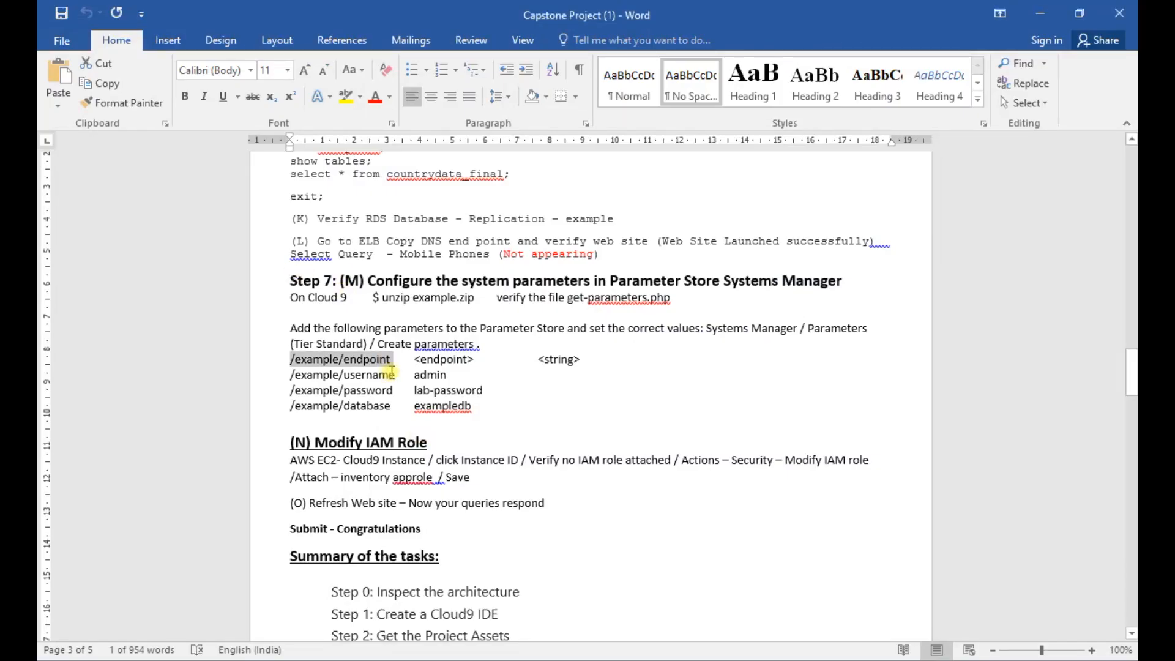
{"action": "left_click_drag", "start_coordinate": [395, 374], "coordinate": [290, 375]}
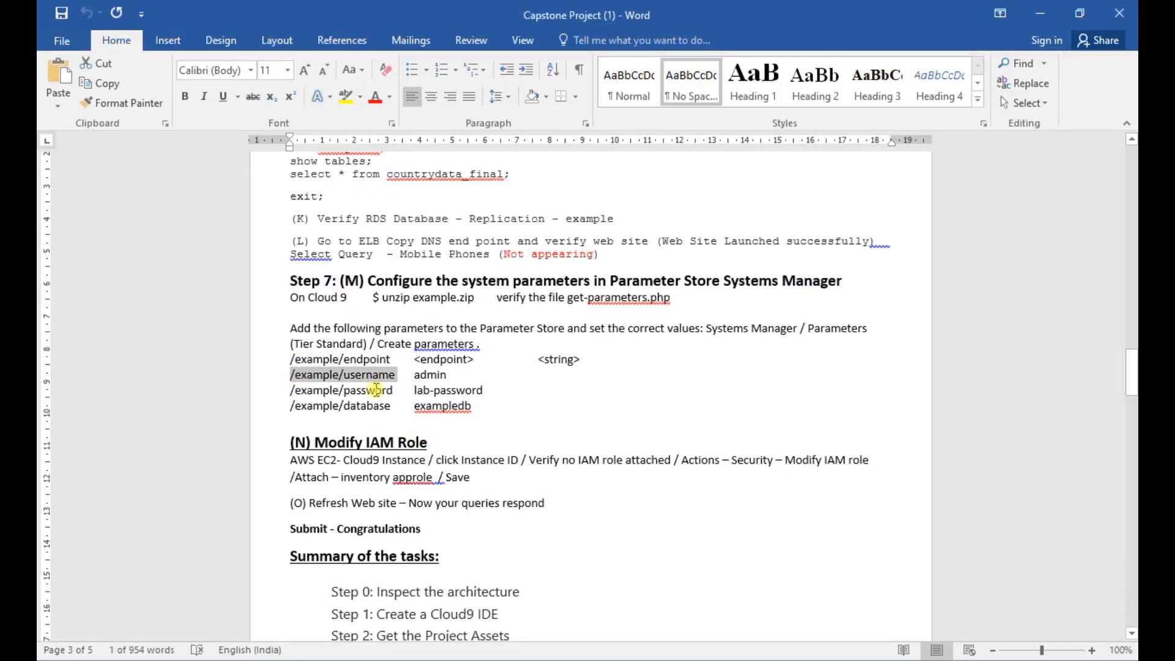
{"action": "key", "text": "ctrl+c"}
- Return to Parameter Store in the browser and start a new parameter named /example/username, without a trailing space
{"action": "key", "text": "alt+Tab"}
{"action": "key", "text": "alt+Tab"}
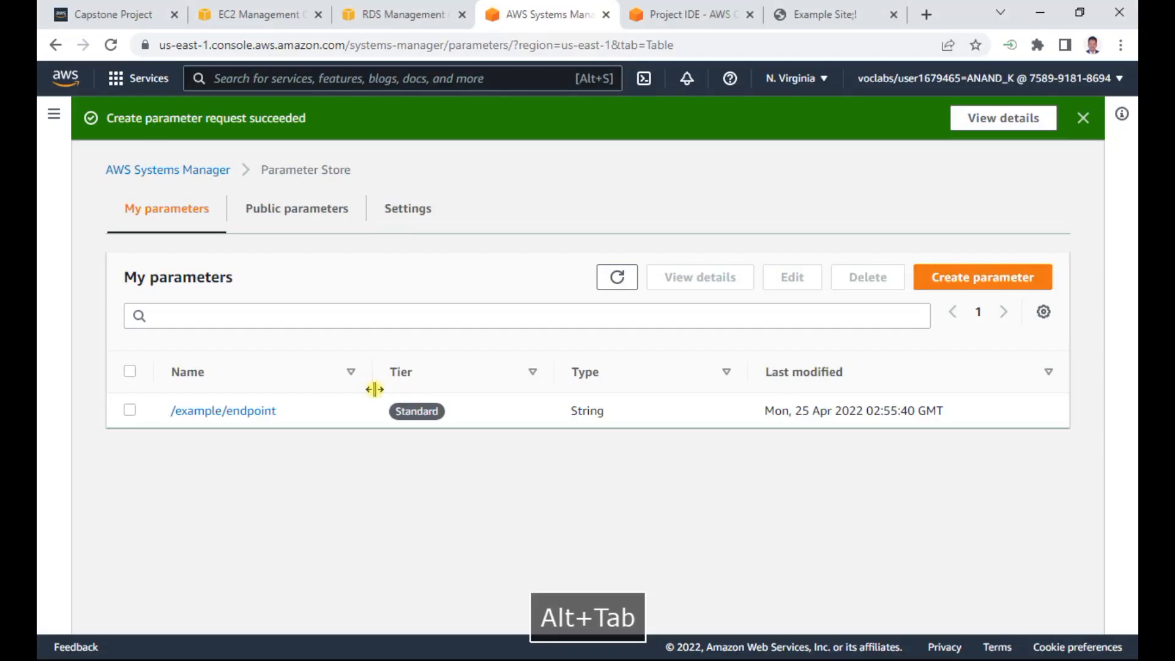
{"action": "left_click", "coordinate": [1000, 283]}
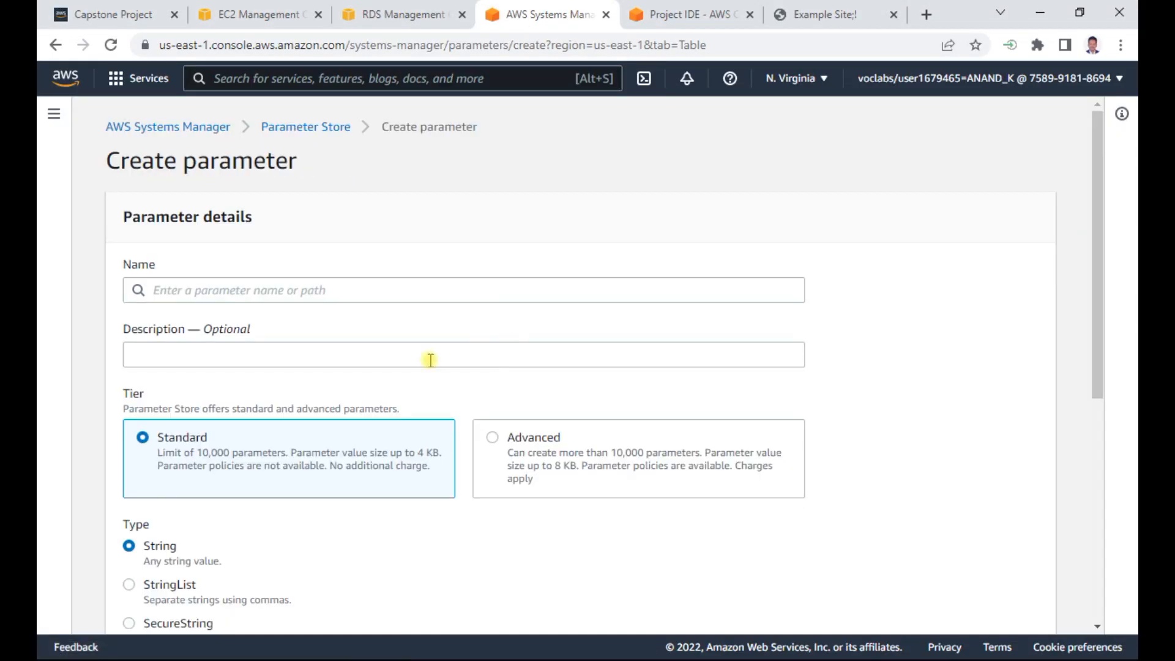
{"action": "left_click", "coordinate": [229, 289]}
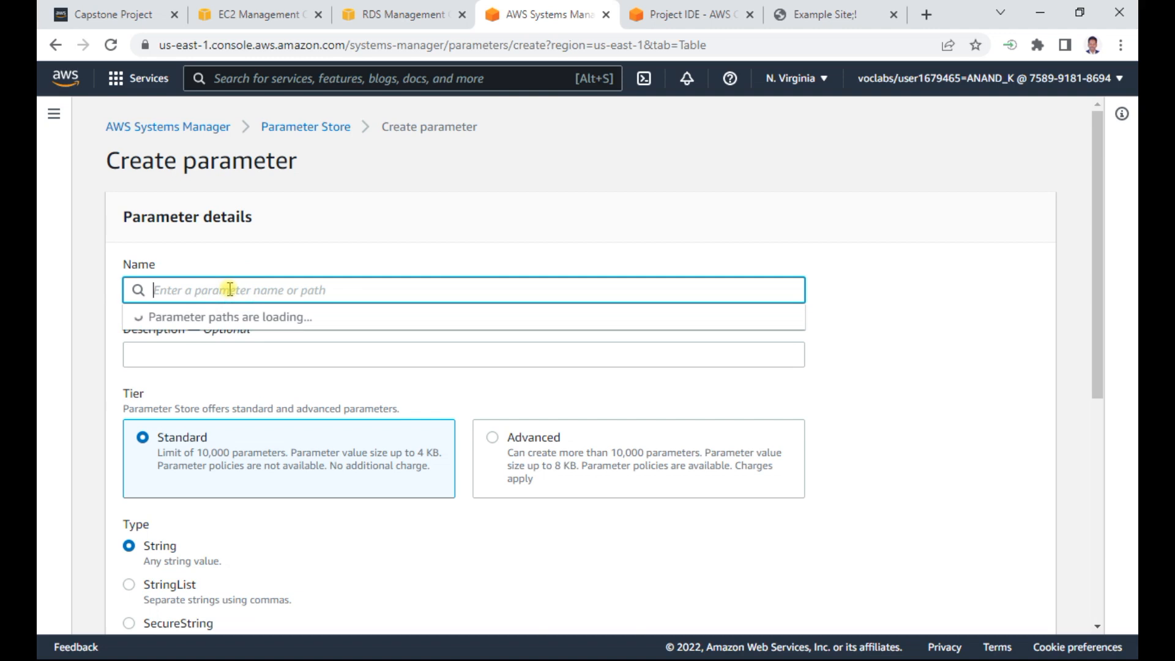
{"action": "key", "text": "ctrl+v"}
{"action": "key", "text": "BackSpace"}
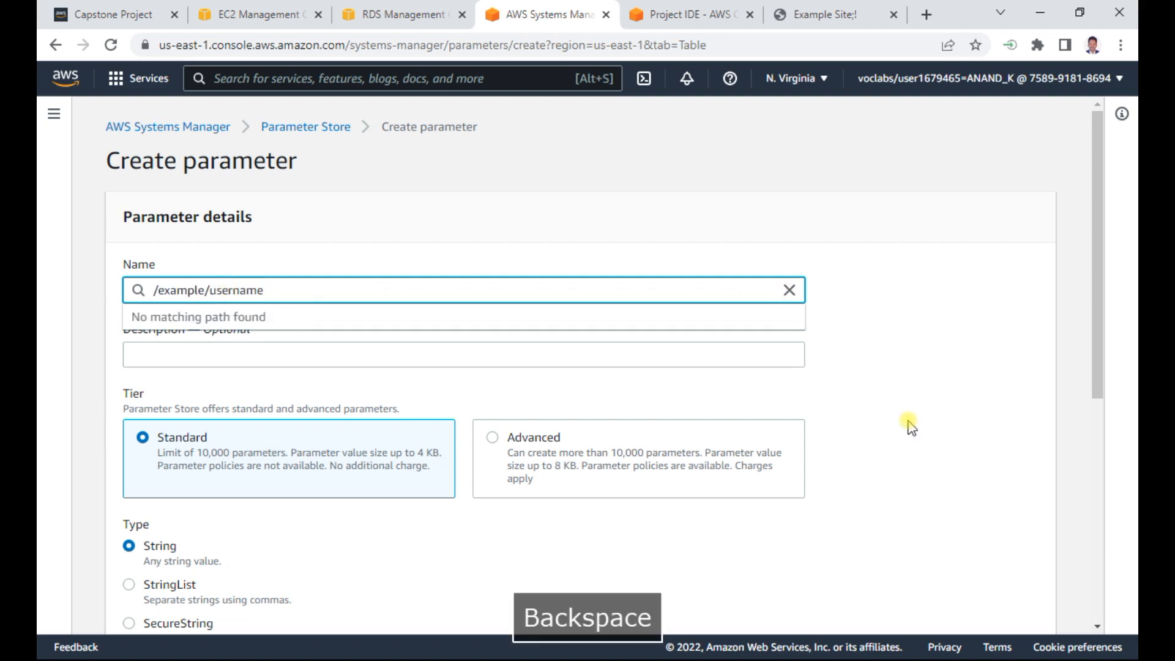
{"action": "left_click", "coordinate": [945, 392]}
- Set the username parameter's value to admin and create the parameter
{"action": "scroll", "coordinate": [948, 395], "scroll_direction": "down", "scroll_amount": 7}
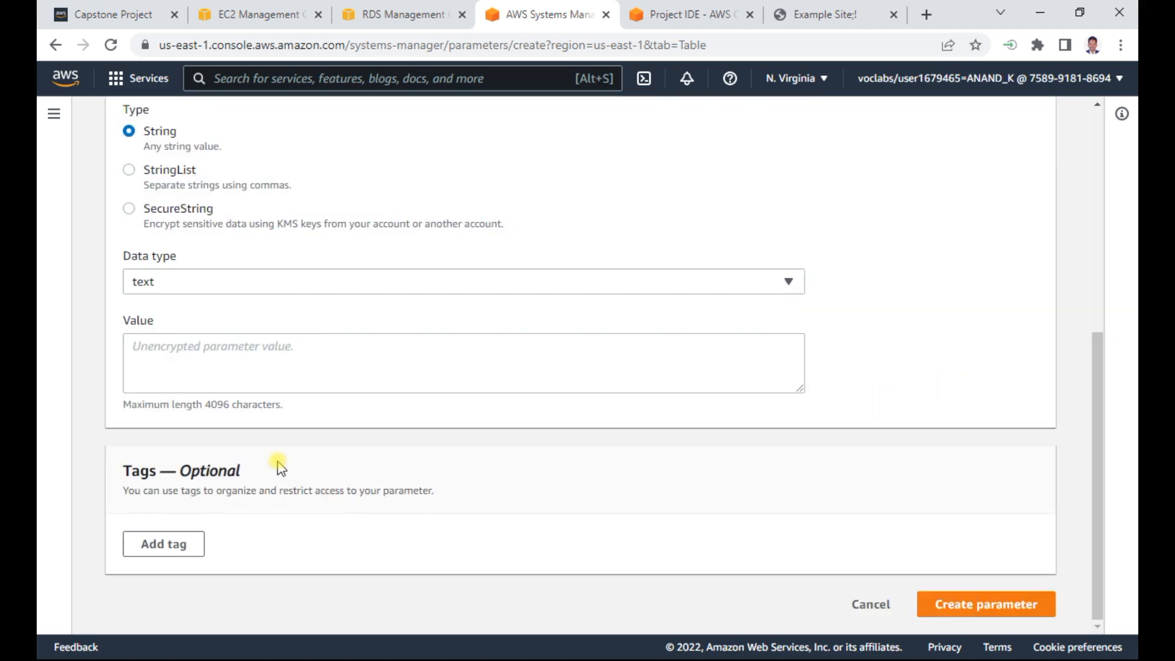
{"action": "left_click", "coordinate": [316, 346]}
{"action": "type", "text": "admin"}
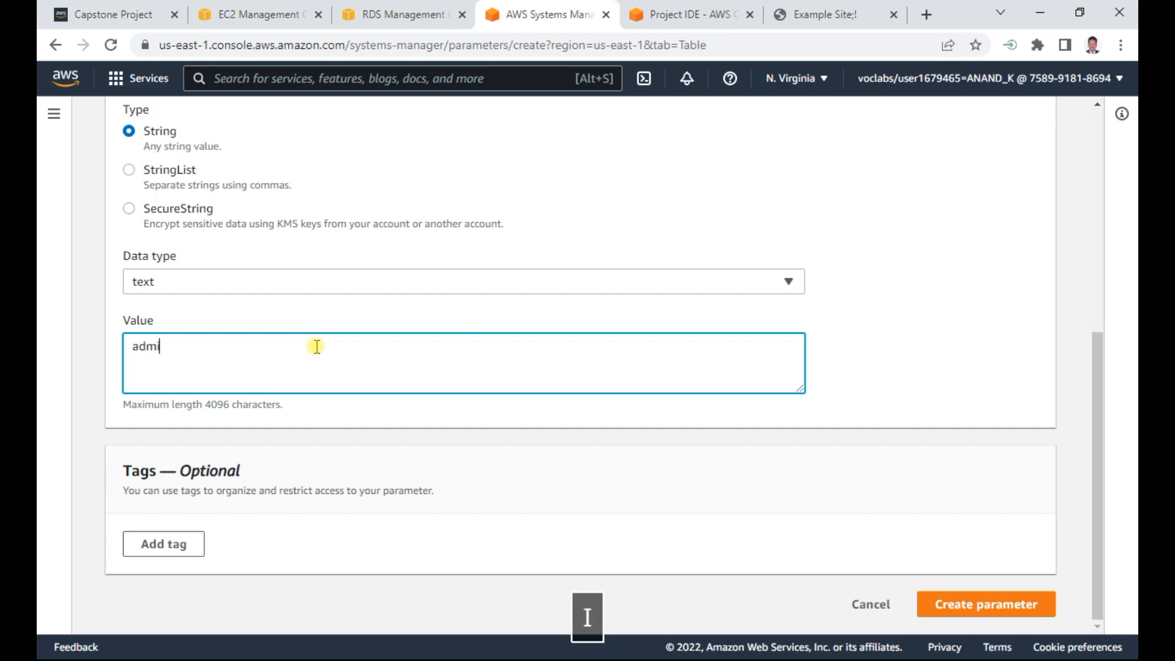
{"action": "left_click", "coordinate": [993, 596]}
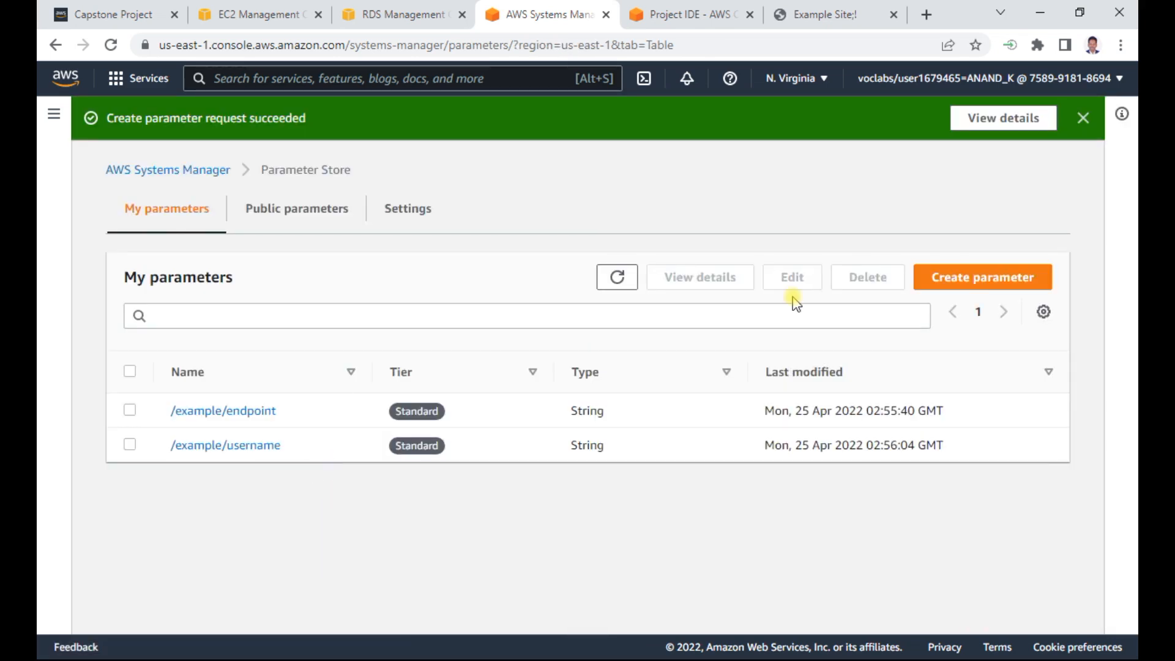
- Start another parameter, and copy the name /example/password from Step 7 of the Capstone Project (1) Word document
{"action": "left_click", "coordinate": [978, 276]}
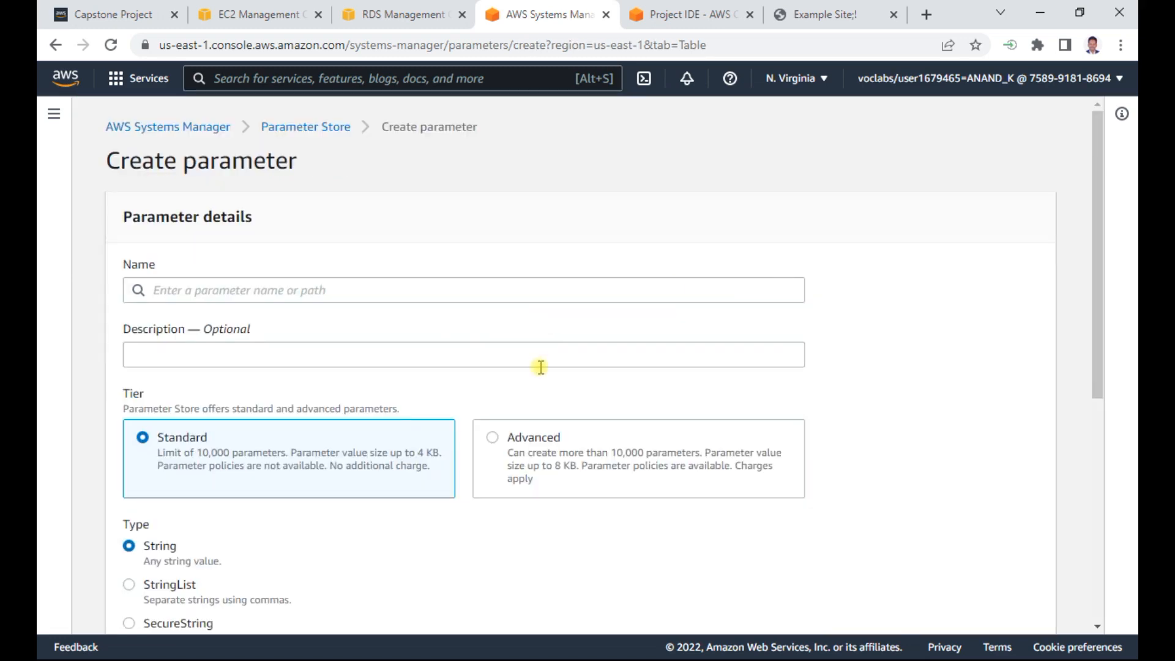
{"action": "key", "text": "alt+Tab"}
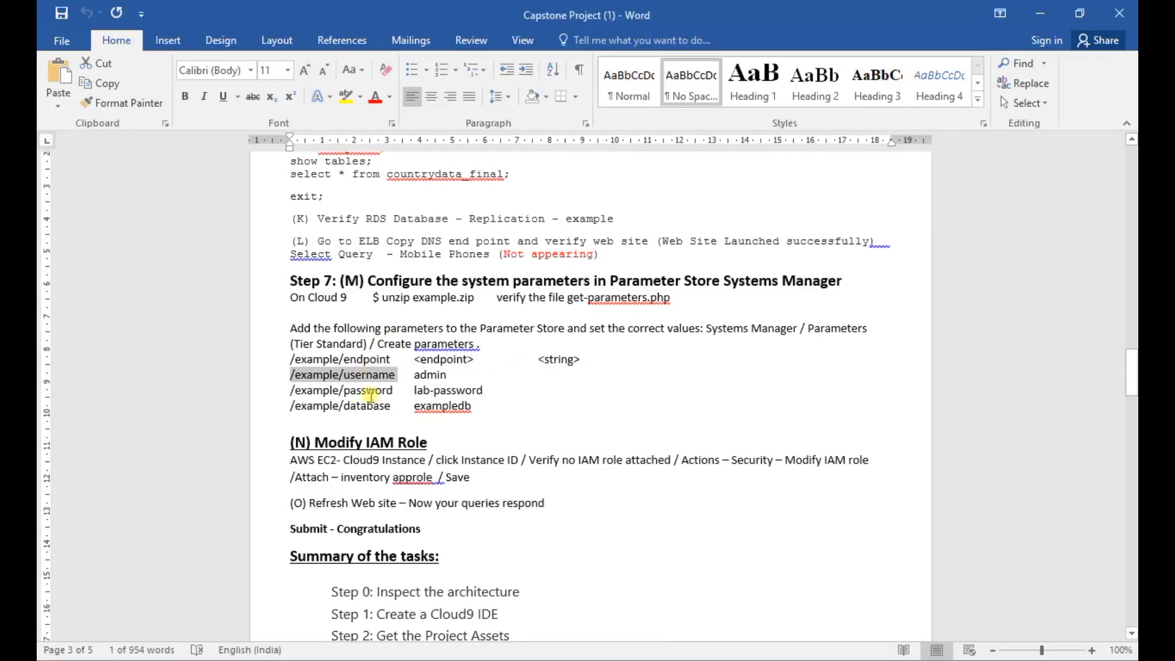
{"action": "left_click_drag", "start_coordinate": [394, 391], "coordinate": [306, 390]}
{"action": "key", "text": "ctrl+c"}
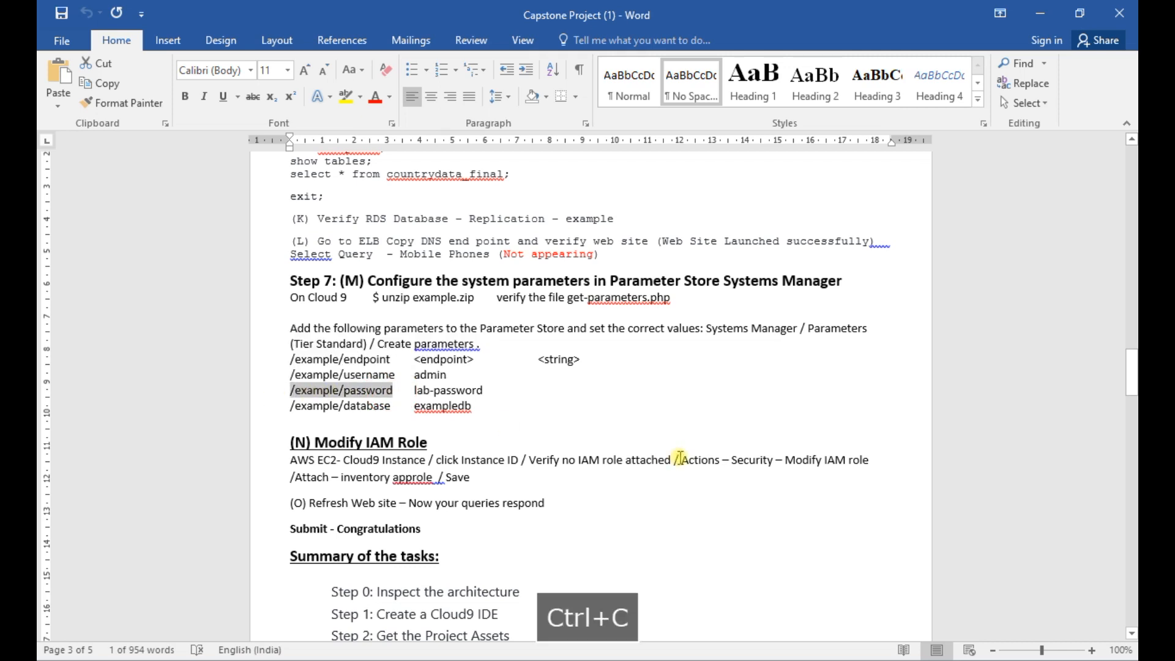
- Return to the Create parameter form in the browser and name the parameter /example/password
{"action": "key", "text": "alt+Tab"}
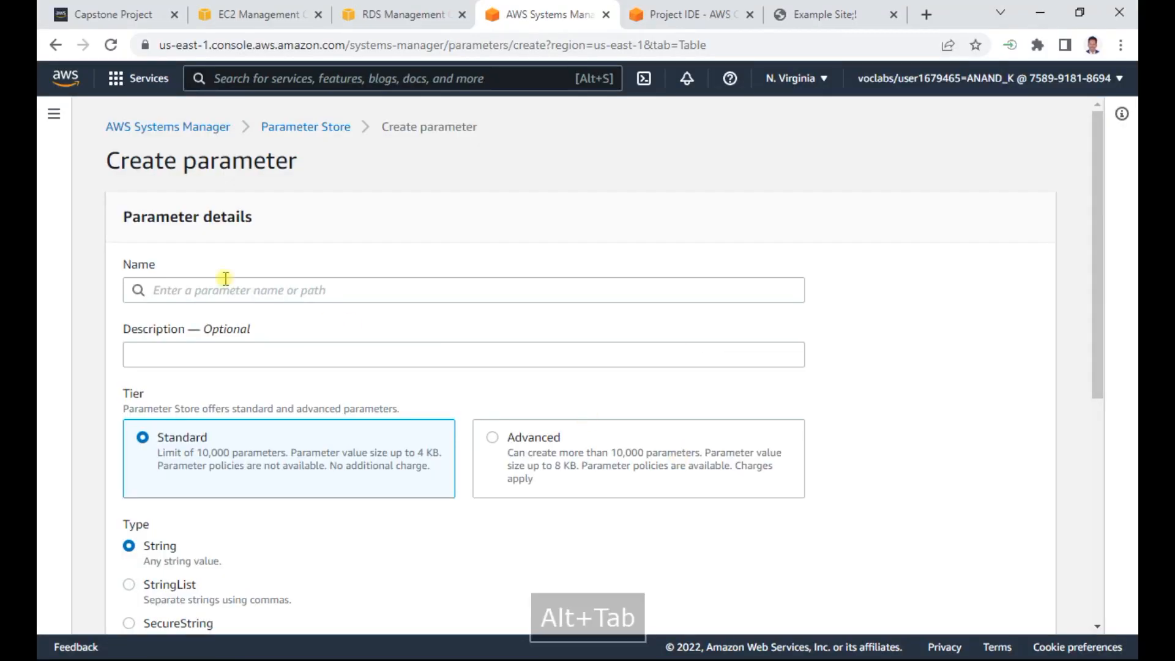
{"action": "left_click", "coordinate": [245, 290]}
{"action": "key", "text": "ctrl+v"}
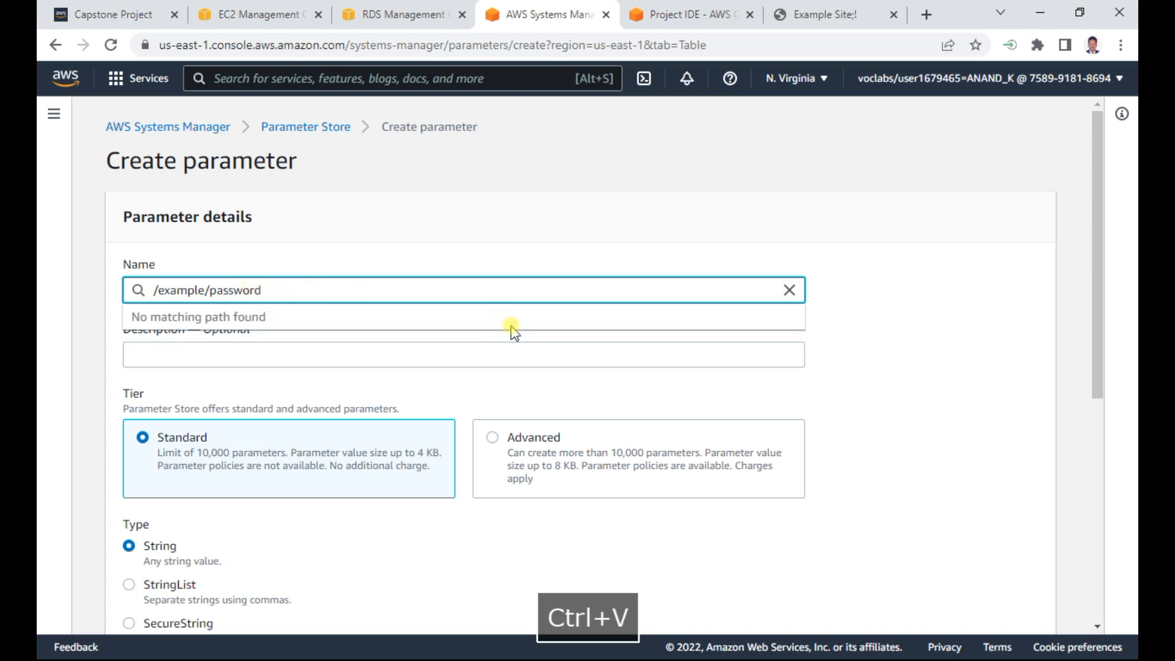
{"action": "left_click", "coordinate": [916, 425]}
- Enter the database password as the parameter's value and create the parameter
{"action": "scroll", "coordinate": [918, 425], "scroll_direction": "down", "scroll_amount": 7}
{"action": "left_click", "coordinate": [225, 350]}
{"action": "type", "text": "lab-password"}
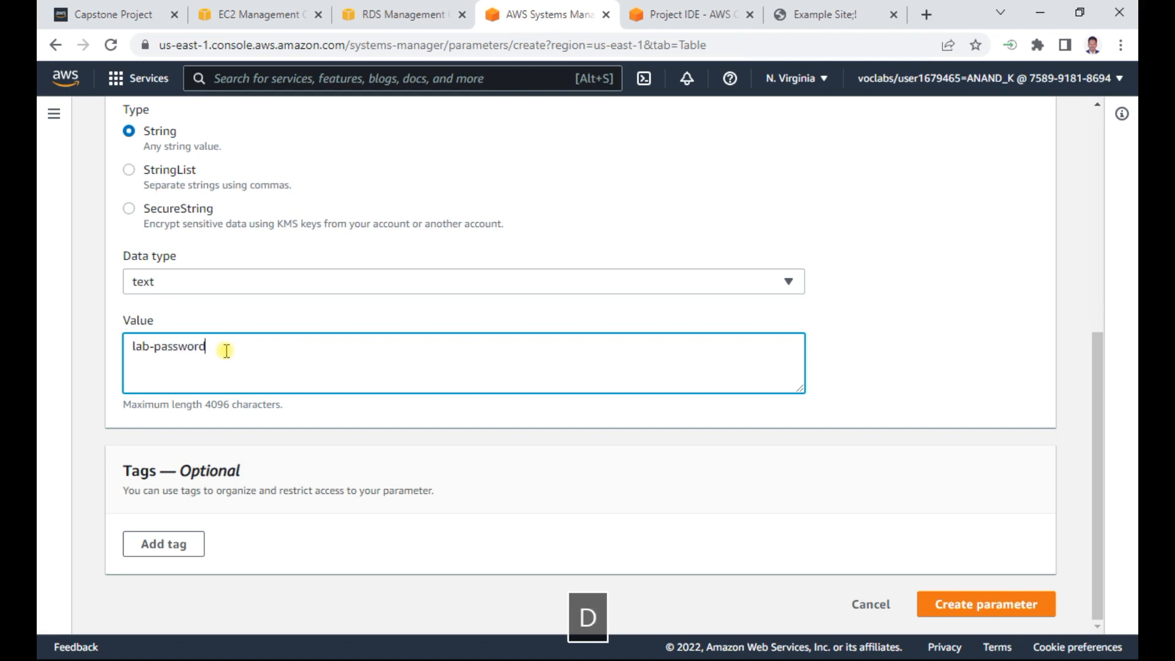
{"action": "left_click", "coordinate": [957, 603]}
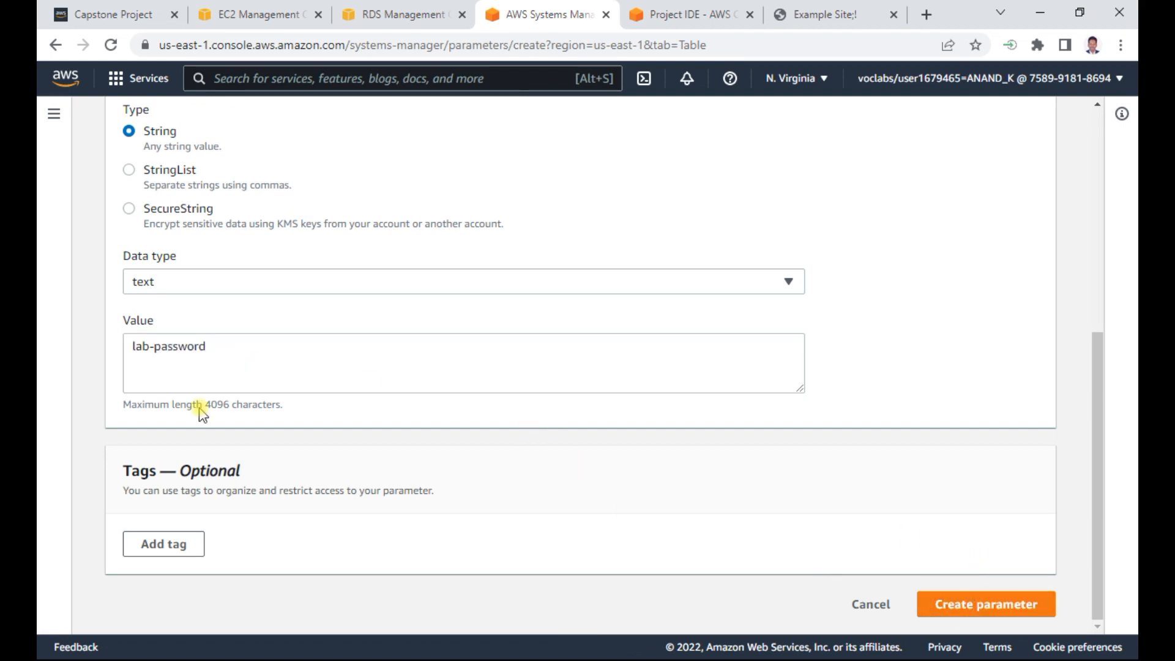
- Start another parameter, and copy the name /example/database from Step 7 of the Capstone Project (1) Word document
{"action": "left_click", "coordinate": [955, 270]}
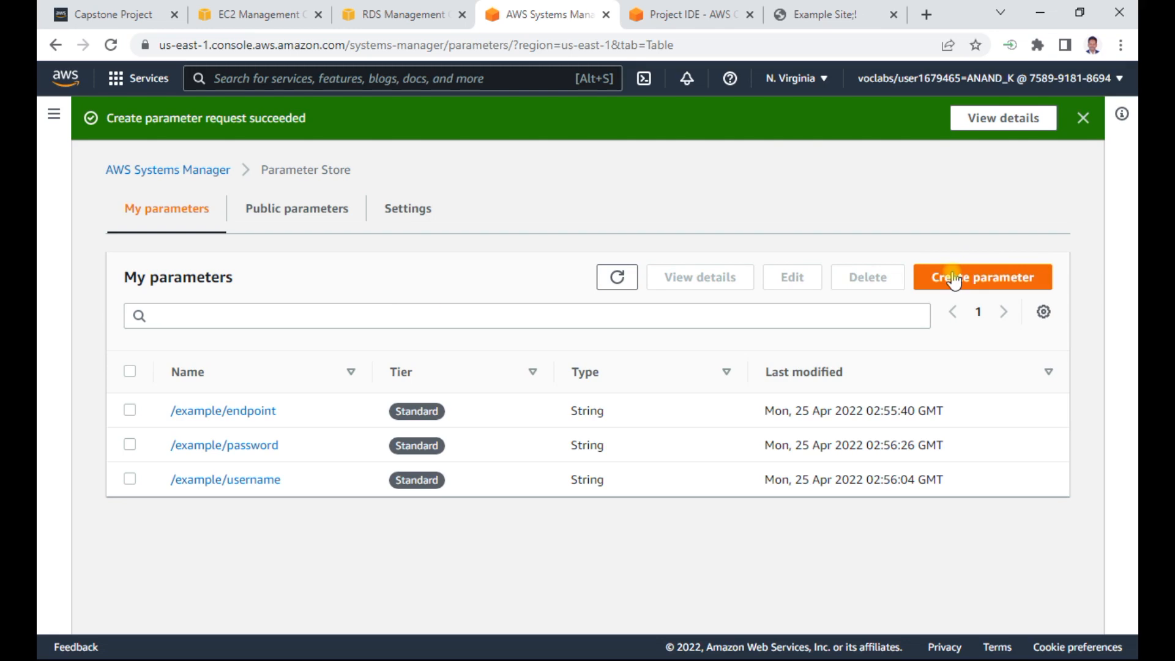
{"action": "key", "text": "alt+Tab"}
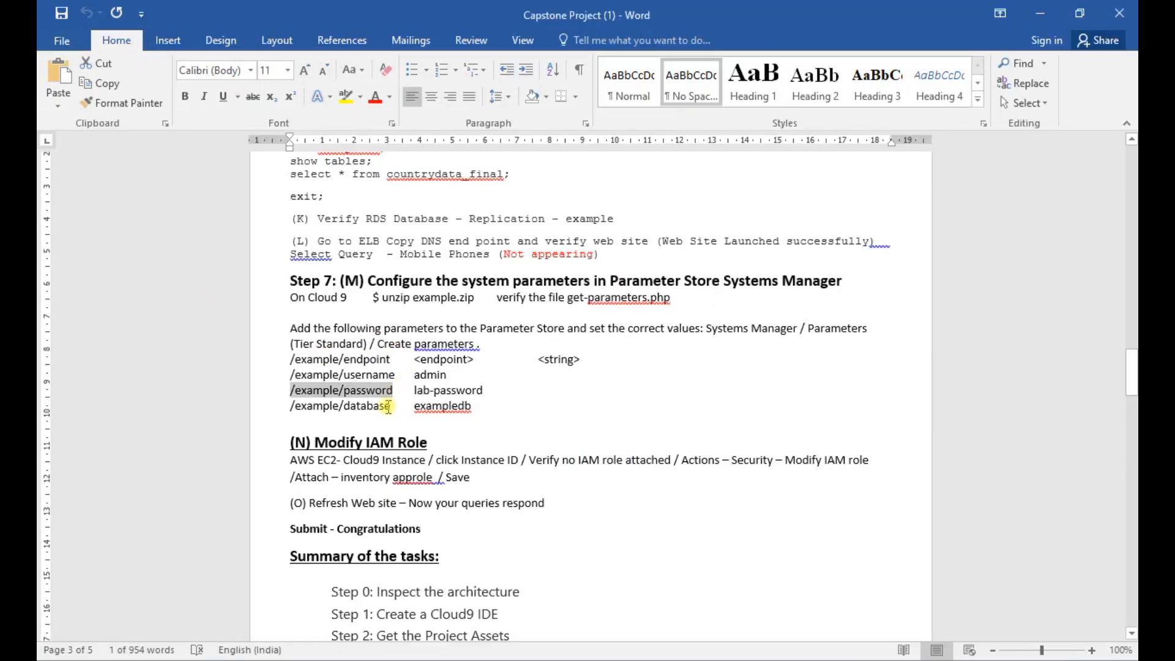
{"action": "left_click_drag", "start_coordinate": [392, 405], "coordinate": [312, 405]}
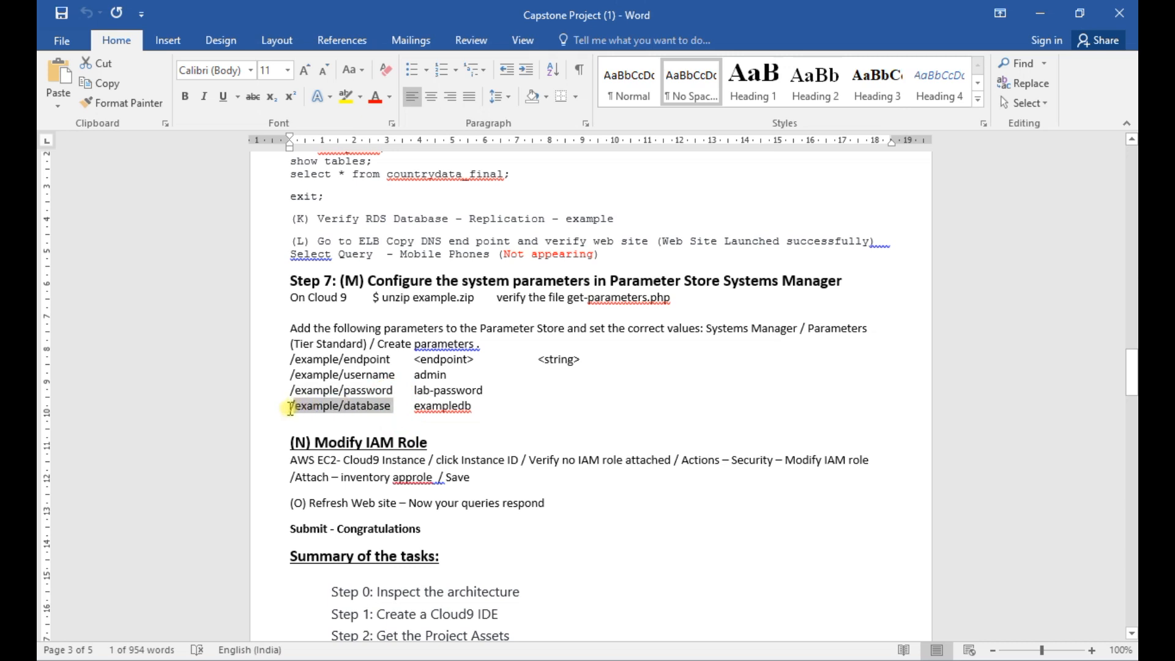
{"action": "key", "text": "ctrl+c"}
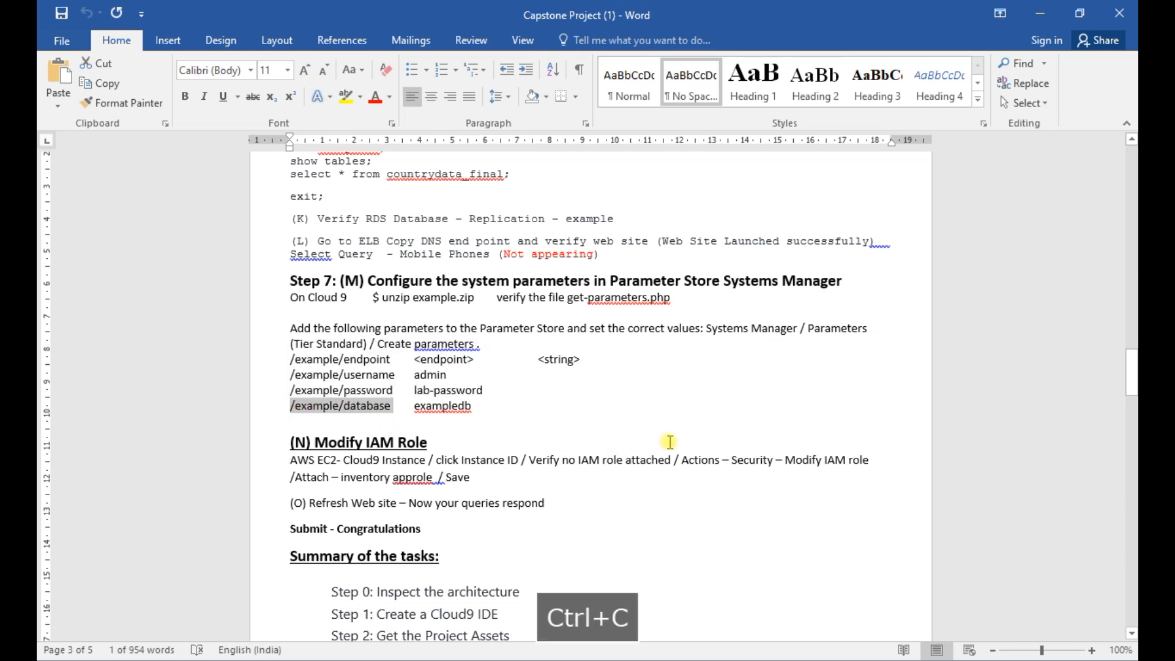
- Return to the Create parameter form in the browser and name the parameter /example/database, without a trailing space
{"action": "key", "text": "alt+Tab"}
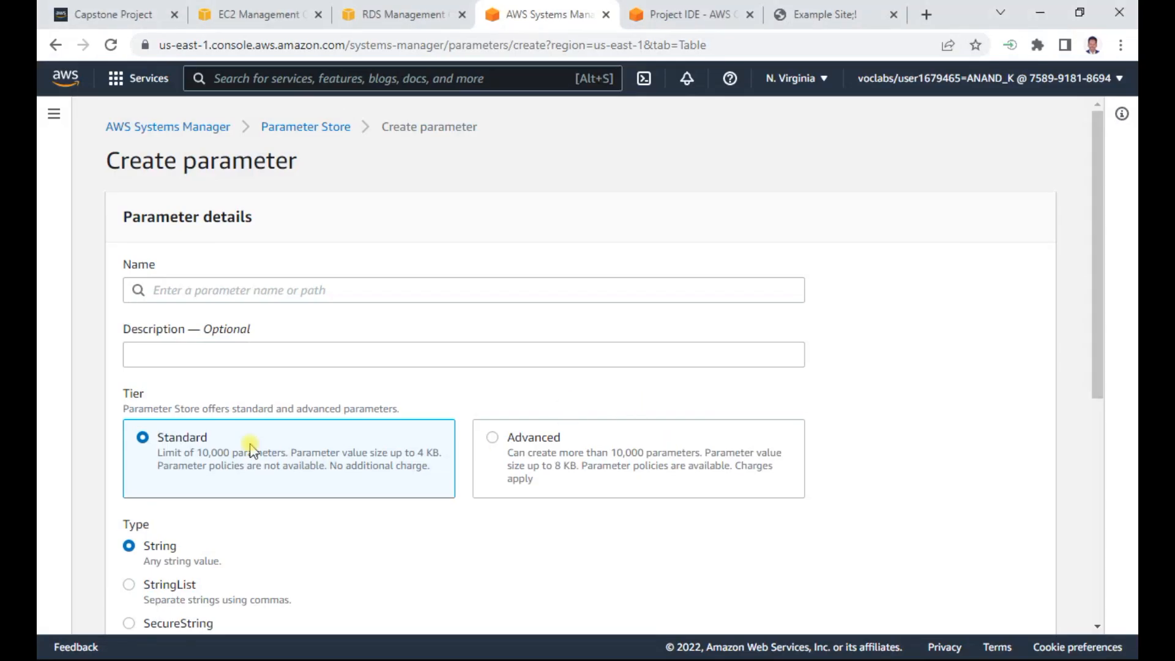
{"action": "left_click", "coordinate": [170, 291]}
{"action": "key", "text": "ctrl+v"}
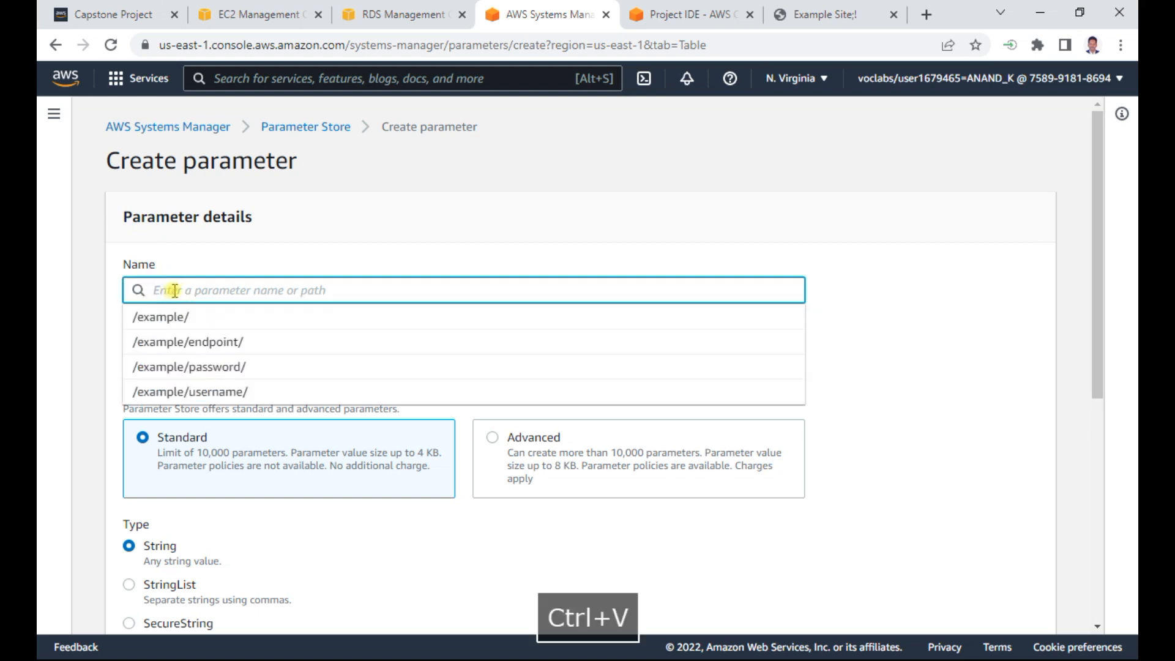
{"action": "key", "text": "BackSpace"}
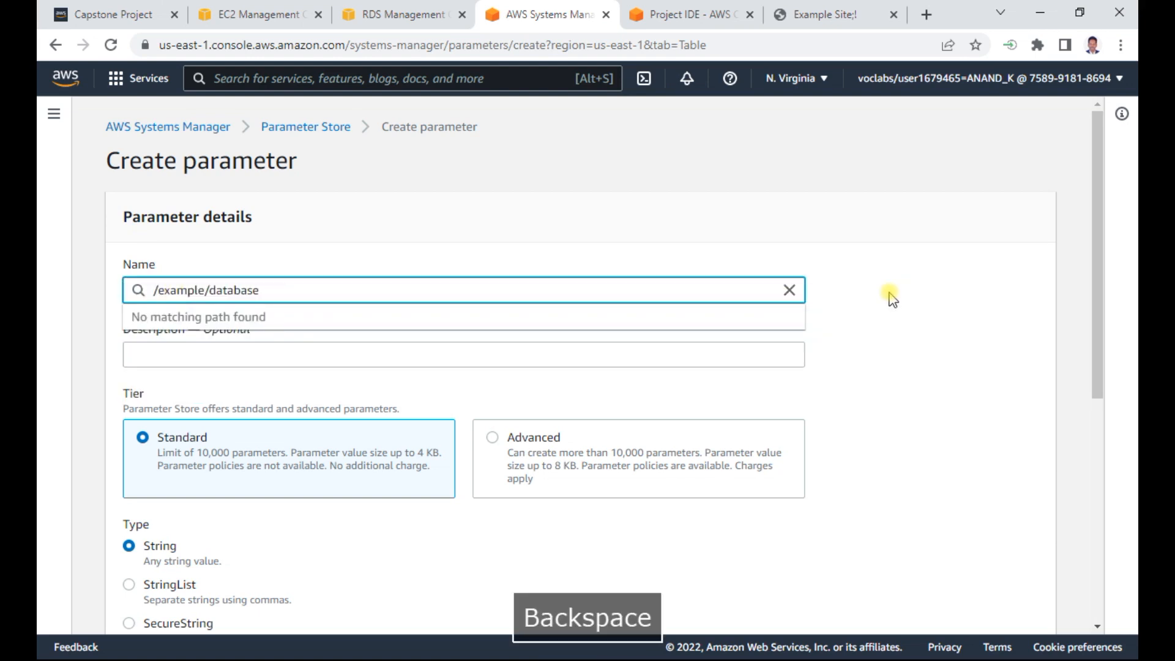
{"action": "left_click", "coordinate": [956, 296]}
- Check the database name in Step 7 of the Word document and in the Notepad notes, and return to the Create parameter form in the browser
{"action": "scroll", "coordinate": [958, 296], "scroll_direction": "down", "scroll_amount": 5}
{"action": "left_click", "coordinate": [200, 360]}
{"action": "key", "text": "alt+Tab"}
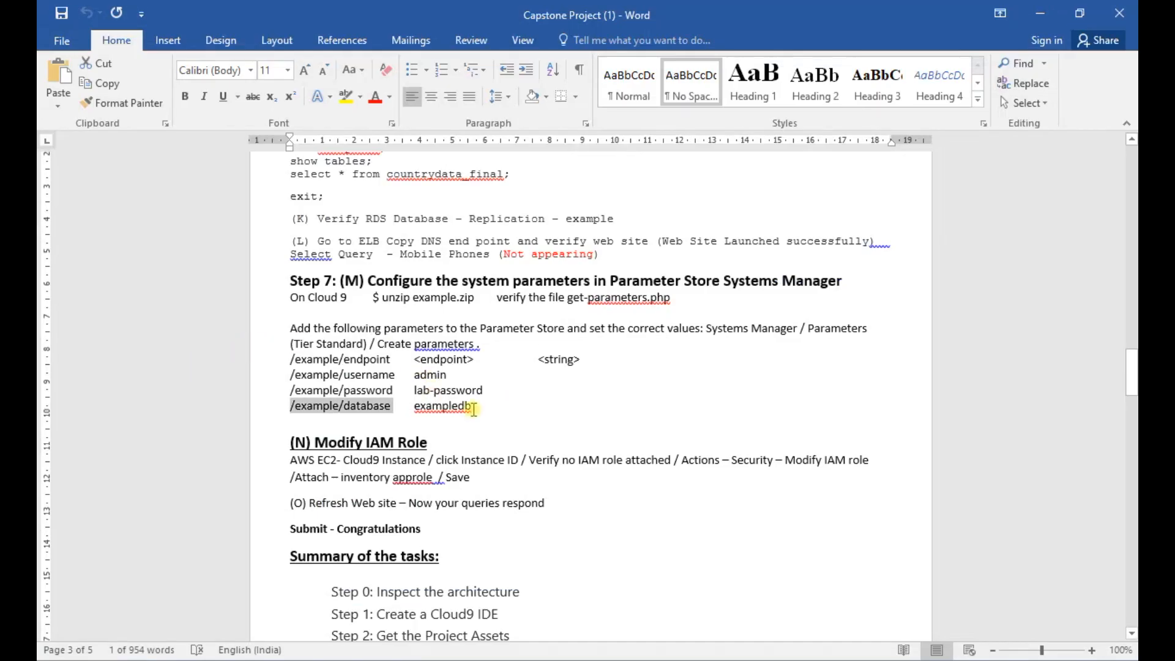
{"action": "key", "text": "alt+Tab"}
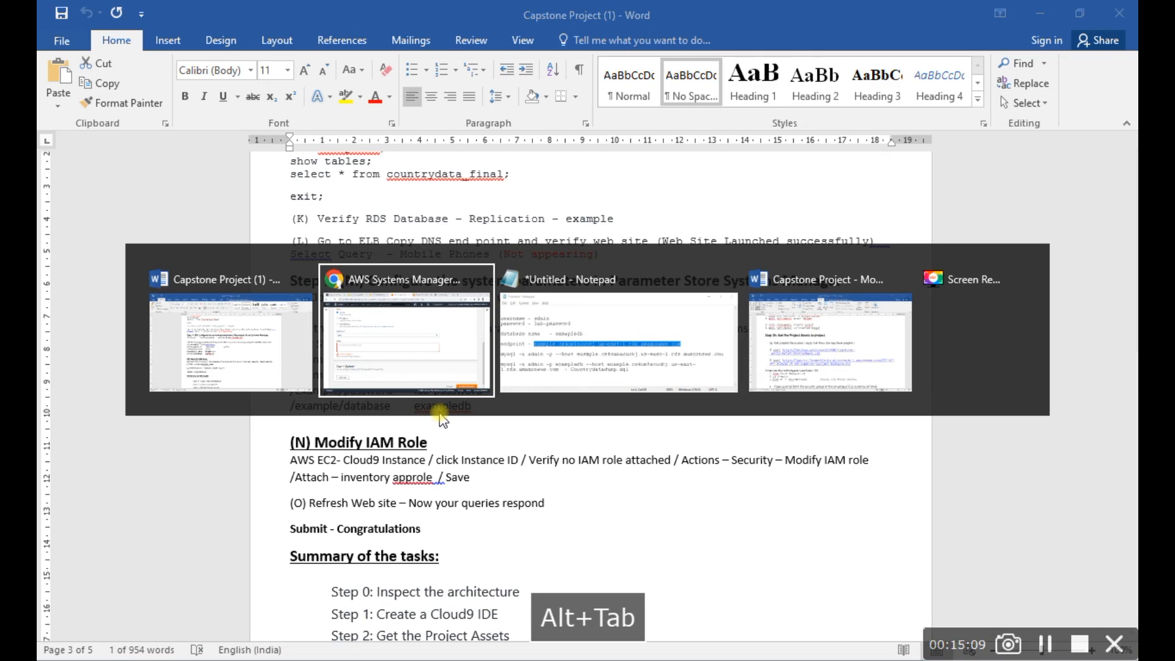
{"action": "key", "text": "alt+Tab"}
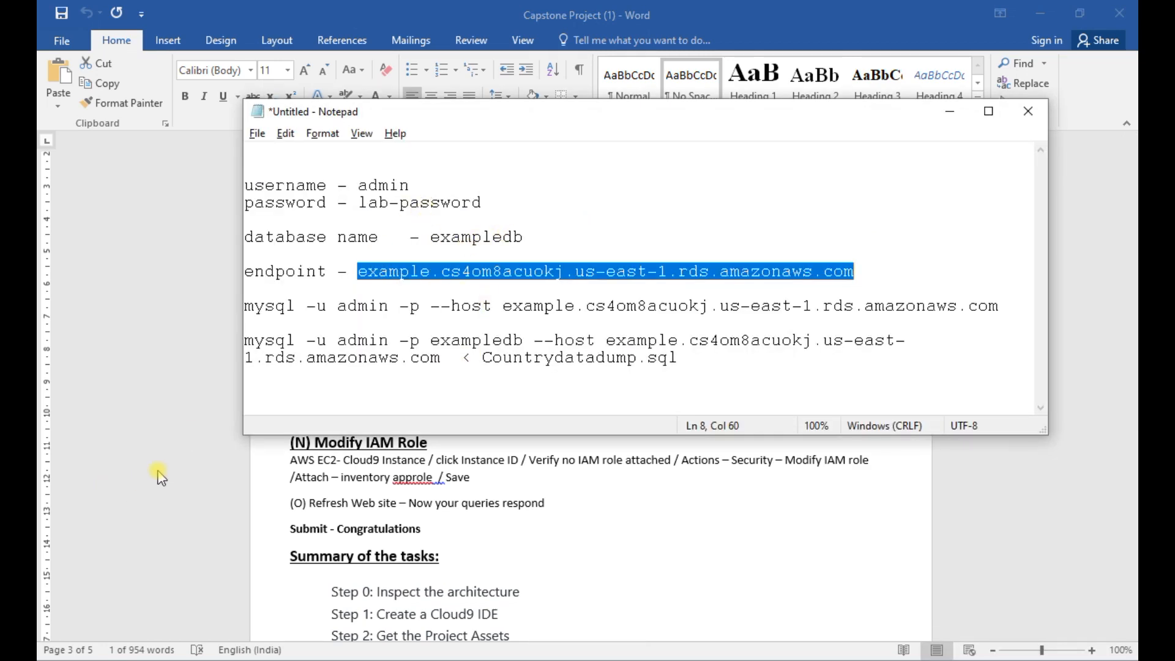
{"action": "key", "text": "alt+Tab"}
{"action": "key", "text": "alt+Tab"}
{"action": "key", "text": "alt+Tab"}
{"action": "key", "text": "alt+Tab"}
{"action": "key", "text": "alt+Tab"}
{"action": "key", "text": "alt+Tab"}
{"action": "key", "text": "alt+Tab"}
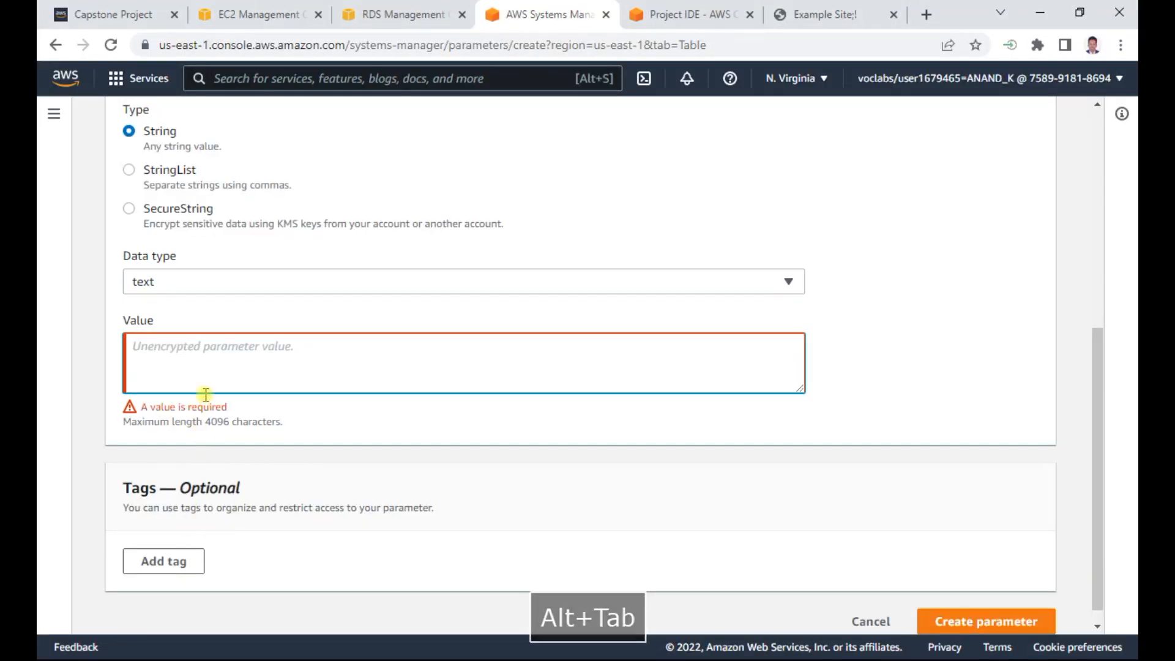
- Set the /example/database parameter's value to exampledb and create the parameter
{"action": "left_click", "coordinate": [216, 354]}
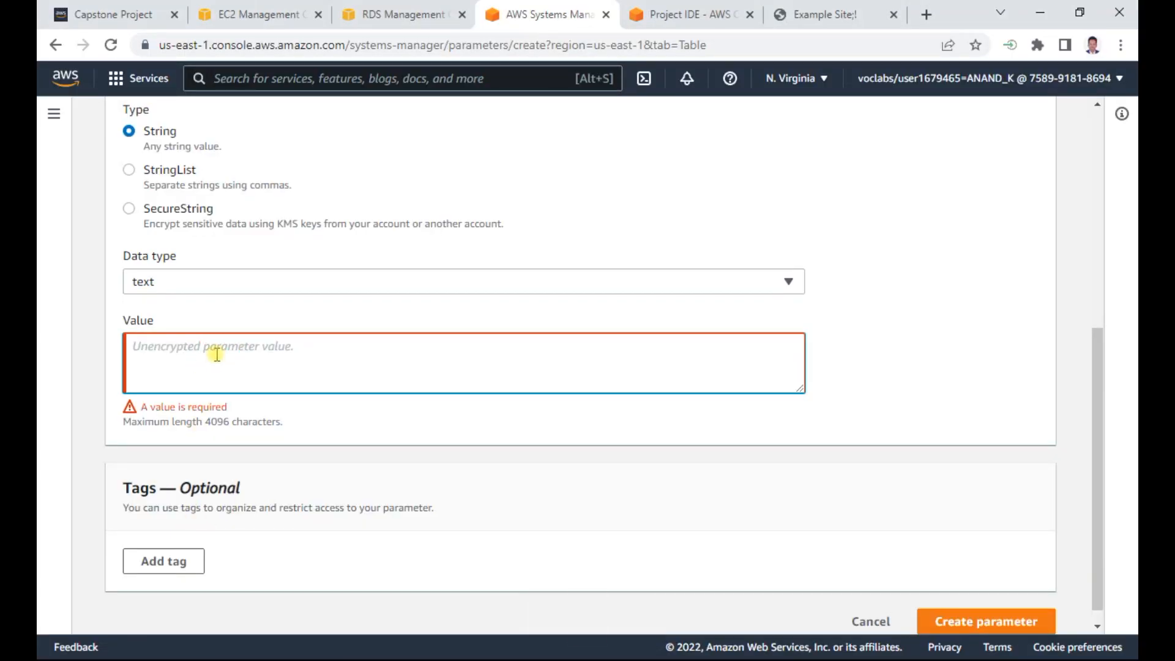
{"action": "type", "text": "exampledb"}
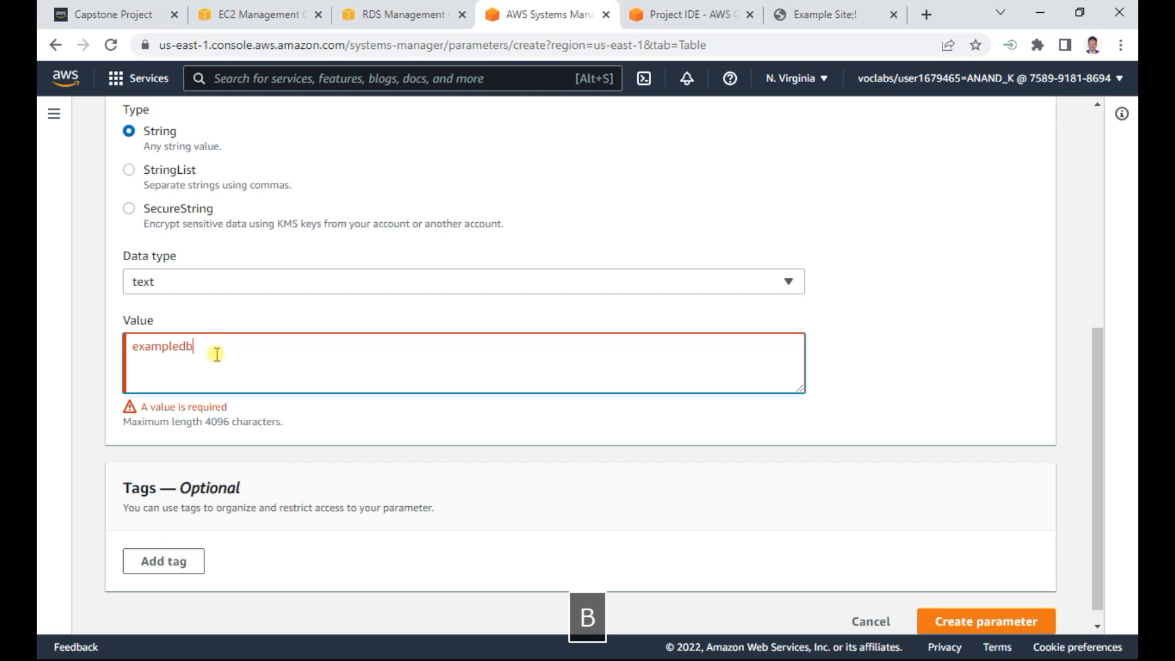
{"action": "left_click", "coordinate": [841, 511]}
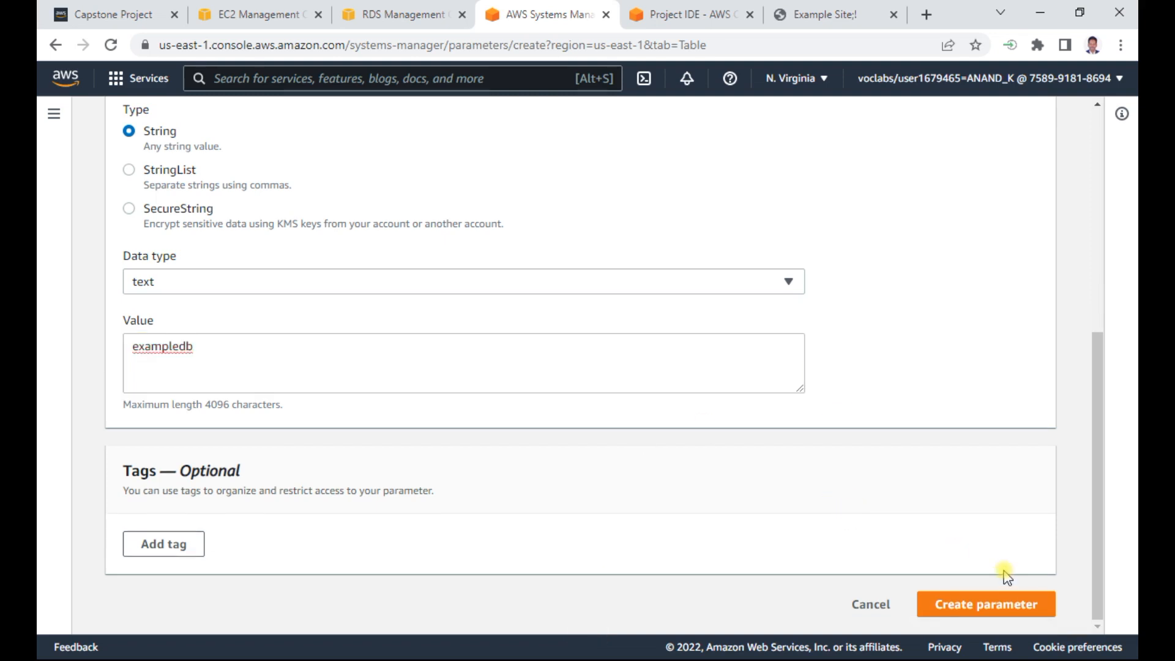
{"action": "left_click", "coordinate": [998, 602]}
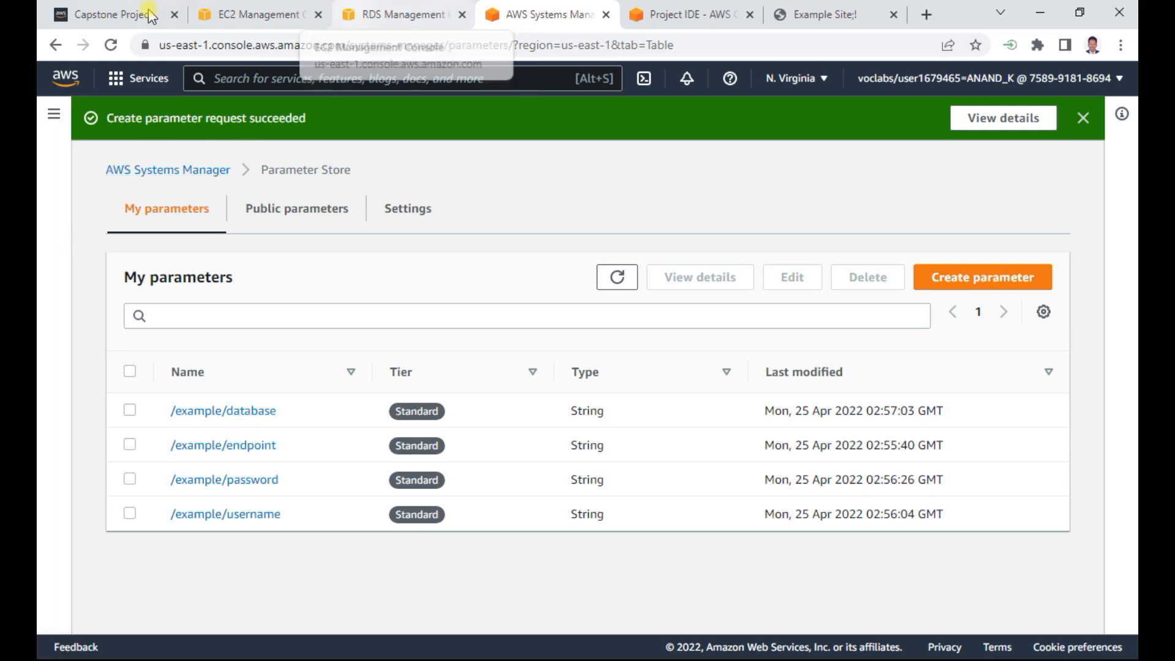
- Switch to the EC2 console and list the running instances
{"action": "left_click", "coordinate": [250, 15]}
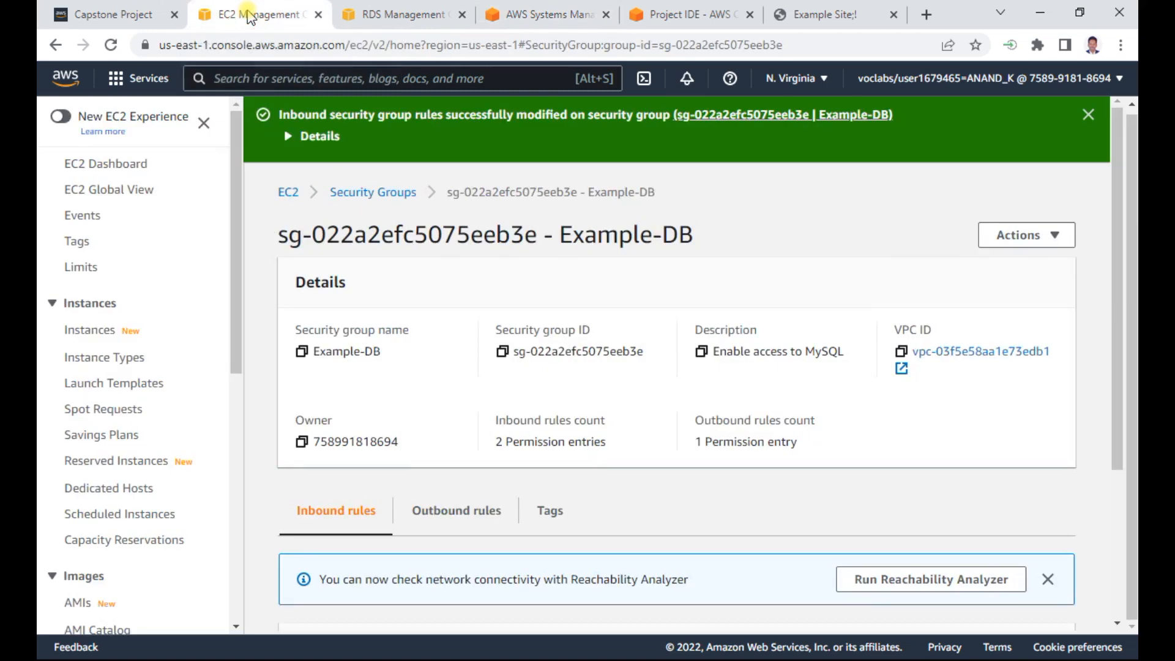
{"action": "left_click", "coordinate": [290, 195]}
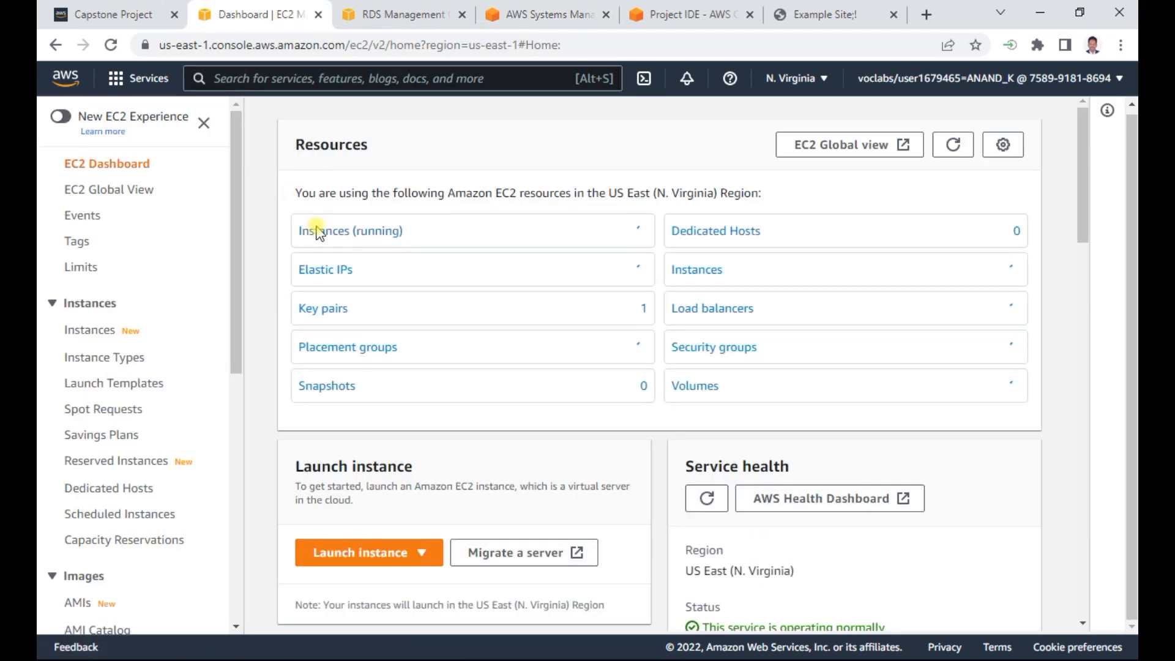
{"action": "left_click", "coordinate": [331, 235]}
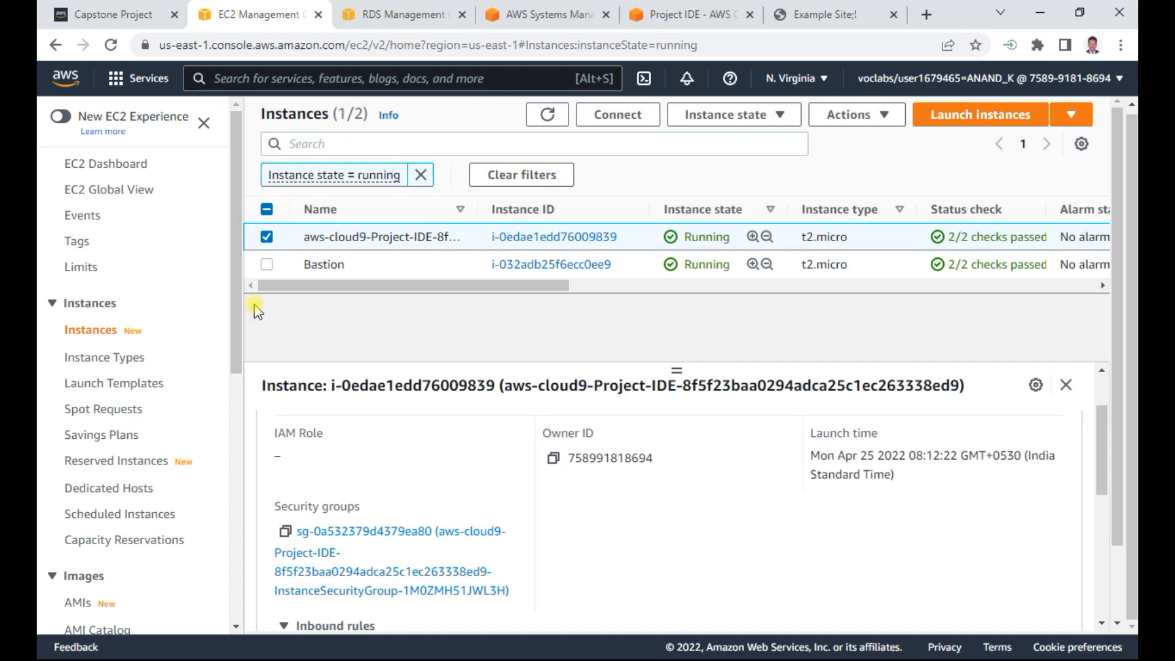
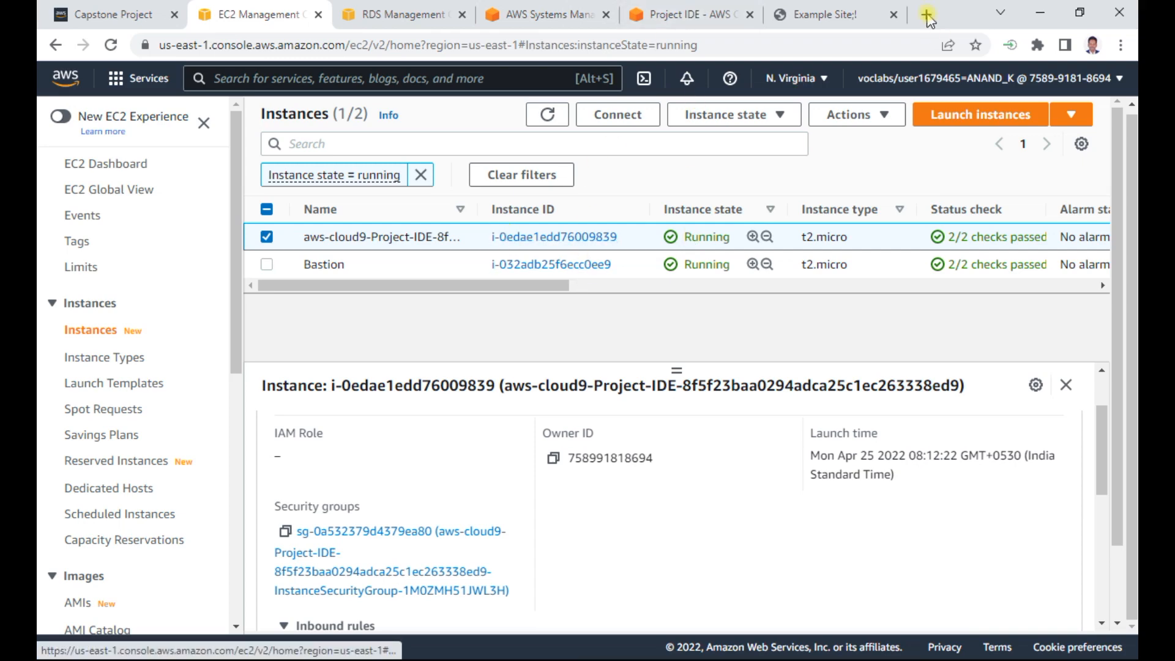
- Switch to the example website, open its query page and run the Mobile phones query
{"action": "left_click", "coordinate": [832, 14]}
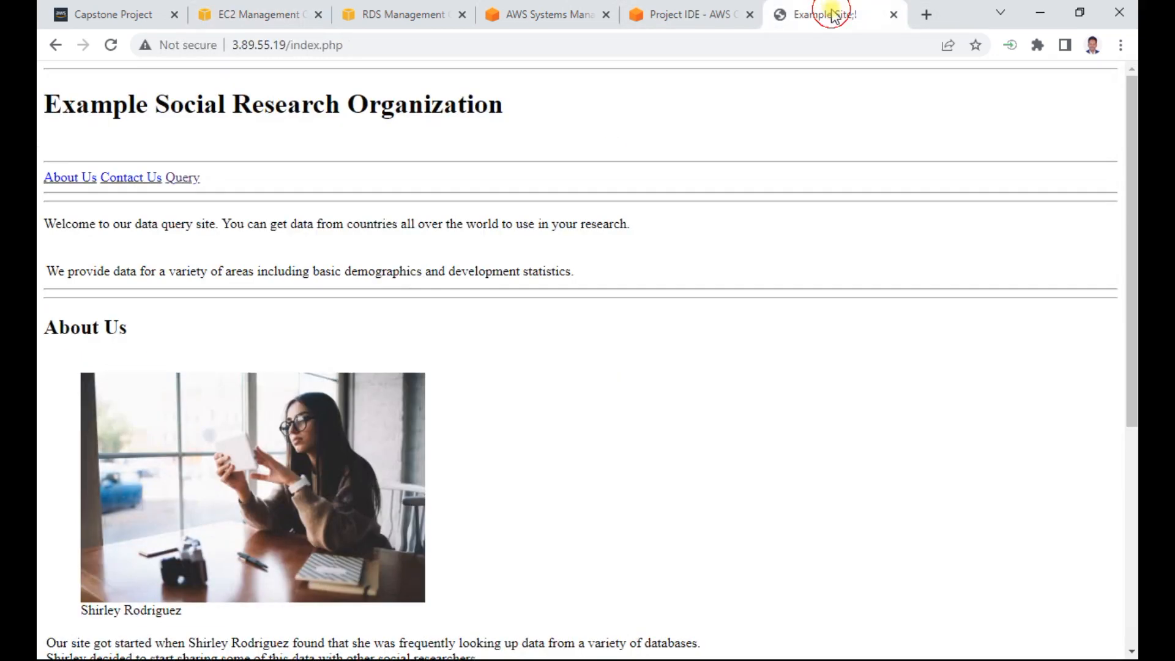
{"action": "left_click", "coordinate": [177, 177]}
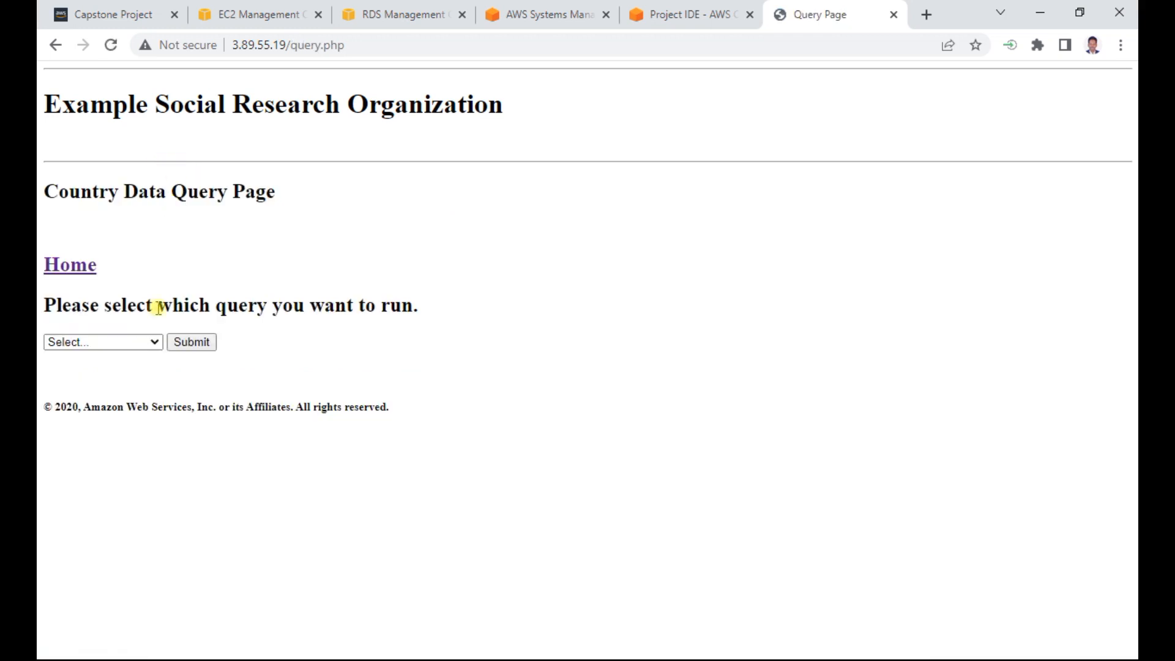
{"action": "left_click", "coordinate": [140, 342]}
{"action": "left_click", "coordinate": [92, 369]}
{"action": "left_click", "coordinate": [200, 347]}
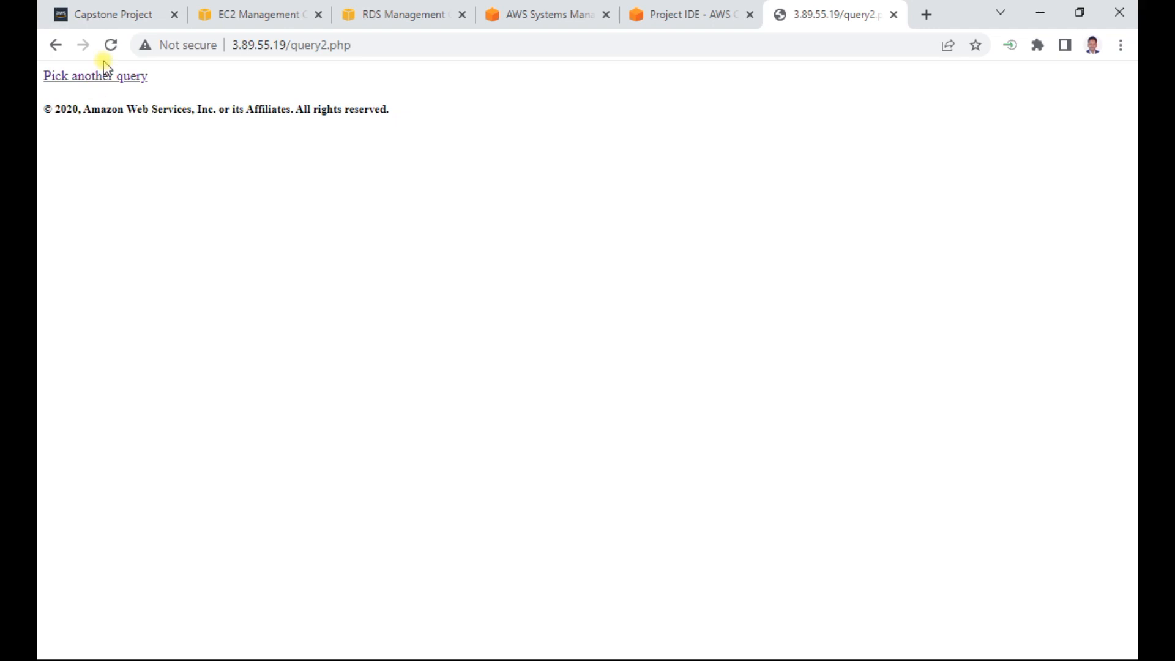
- Pick another query, run the Life Expectancy query and return to the website's home page
{"action": "left_click", "coordinate": [96, 76]}
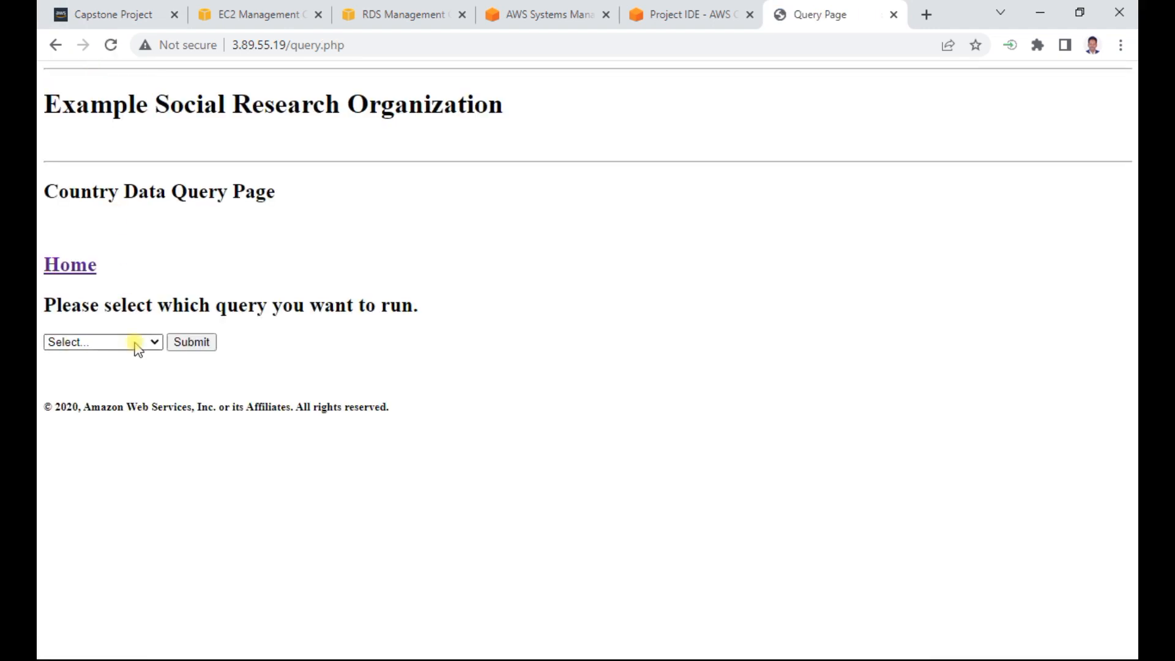
{"action": "left_click", "coordinate": [136, 341]}
{"action": "left_click", "coordinate": [85, 401]}
{"action": "left_click", "coordinate": [177, 342]}
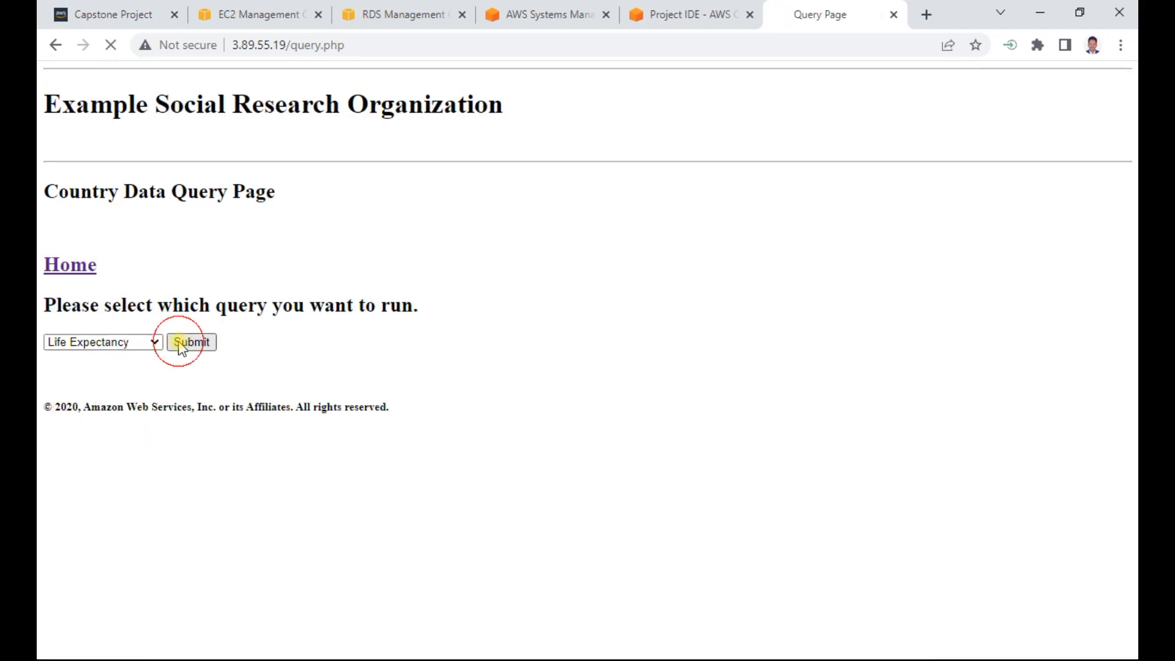
{"action": "left_click", "coordinate": [69, 264]}
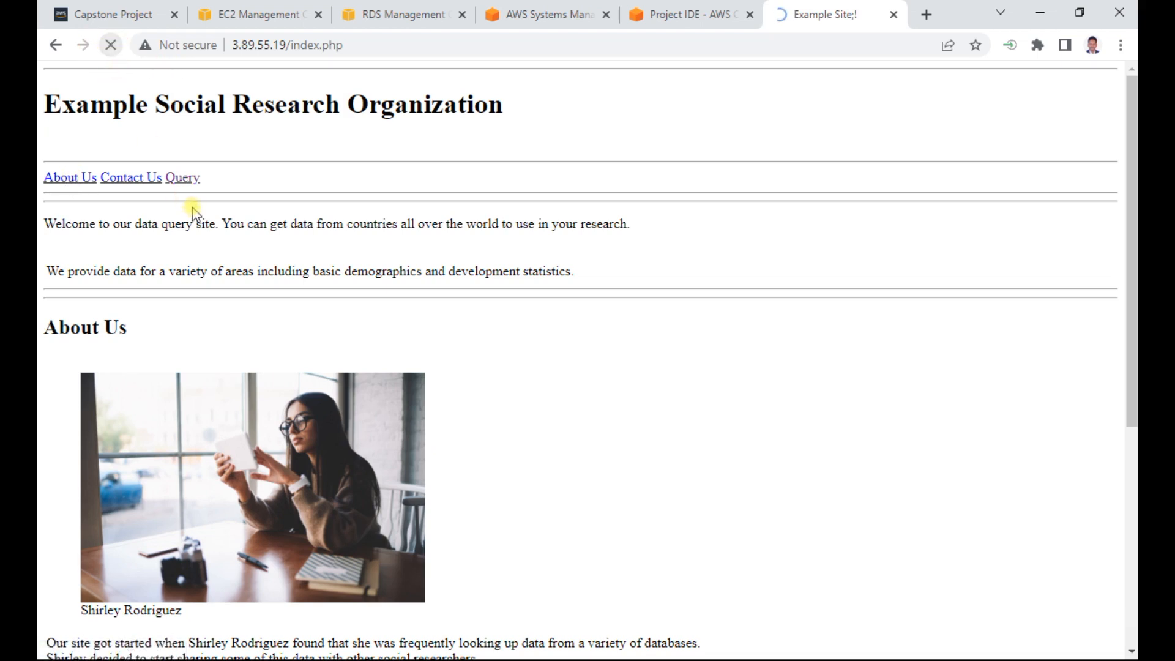
- Reopen the query page, run the Mobile phones query again and return to the query selection
{"action": "left_click", "coordinate": [181, 182]}
{"action": "left_click", "coordinate": [125, 343]}
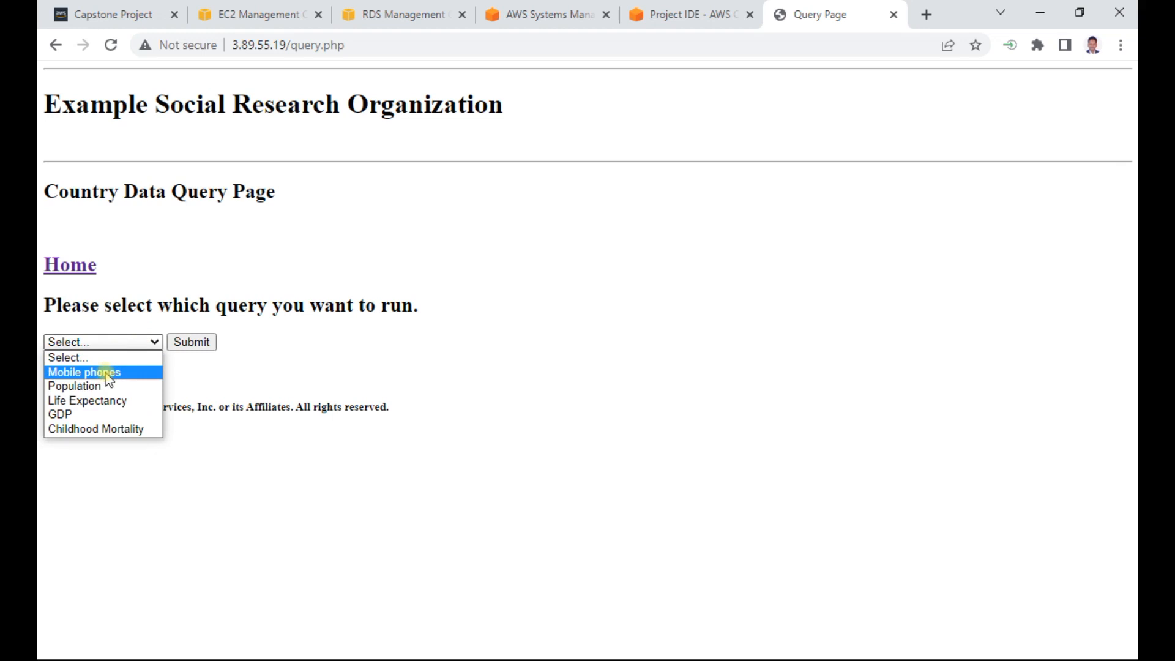
{"action": "left_click", "coordinate": [107, 375]}
{"action": "left_click", "coordinate": [192, 342]}
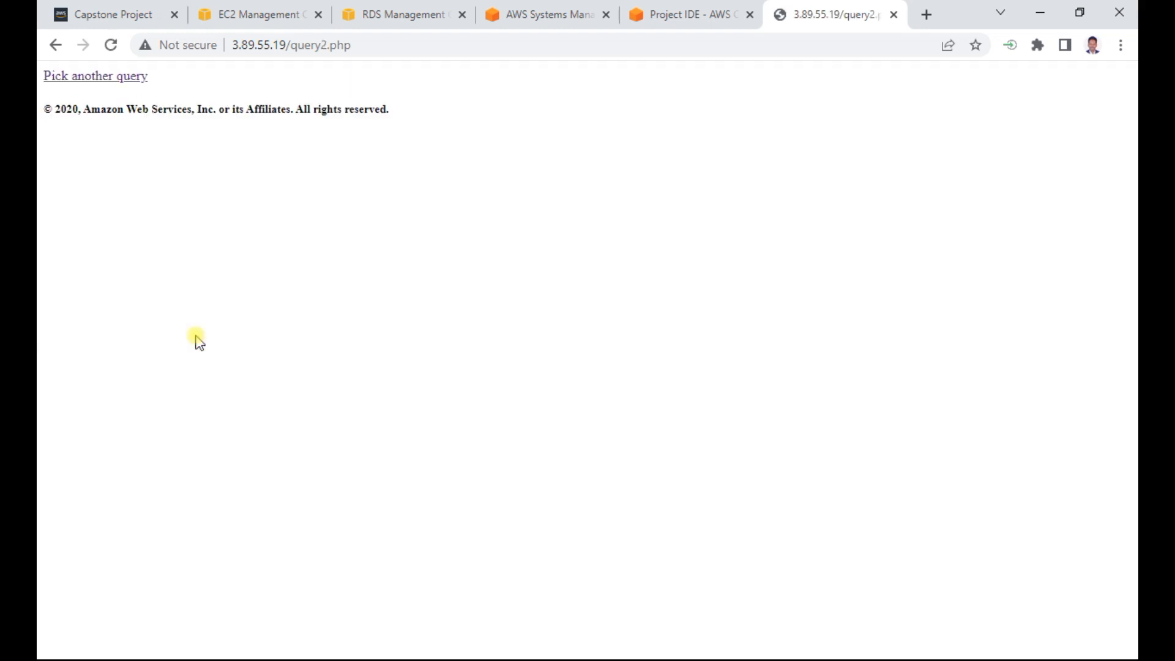
{"action": "left_click", "coordinate": [123, 77]}
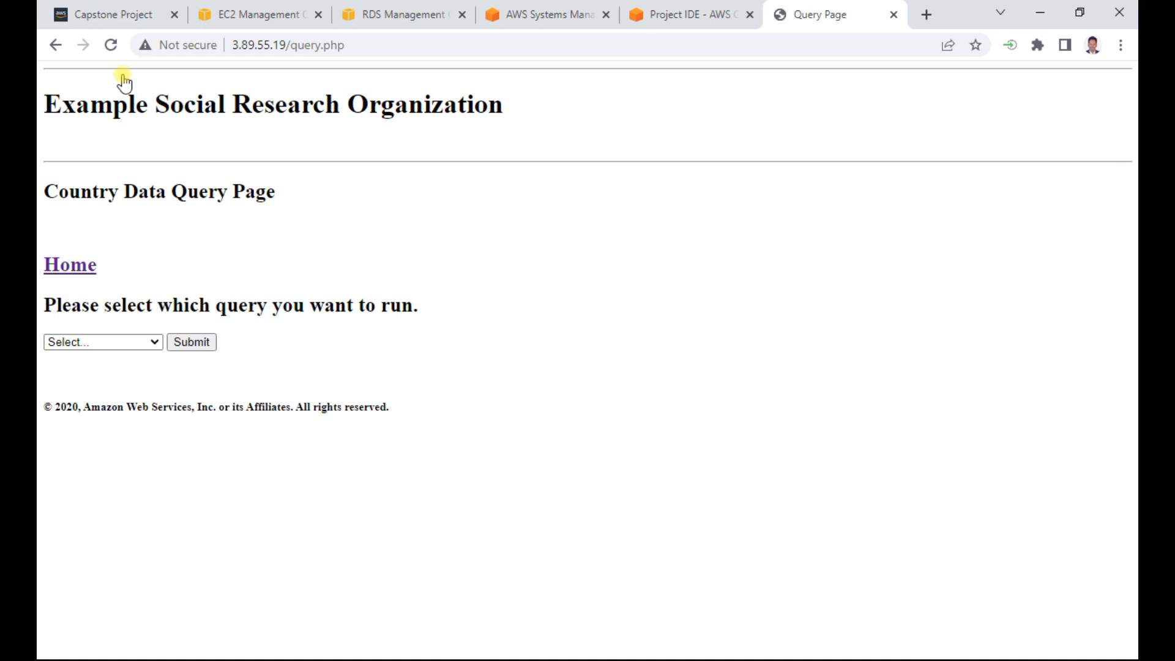
- Look up the IAM role to attach in section (N) of the Word document, copy its name and return to the browser
{"action": "left_click", "coordinate": [1046, 647]}
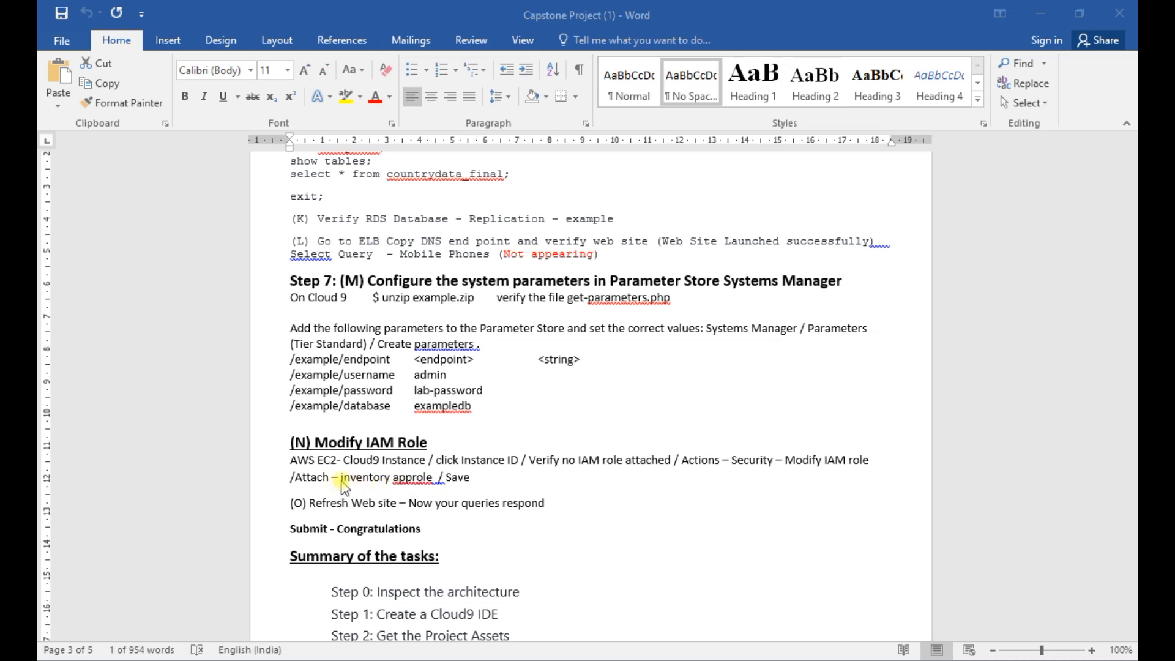
{"action": "left_click_drag", "start_coordinate": [438, 478], "coordinate": [340, 479]}
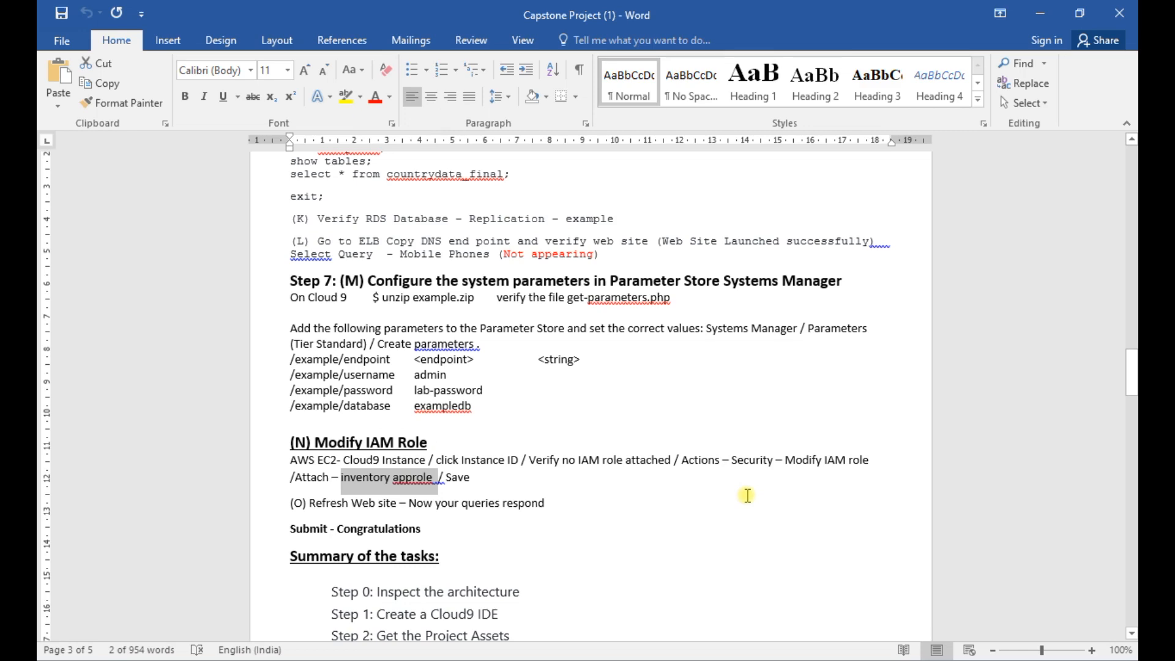
{"action": "key", "text": "ctrl+c"}
{"action": "left_click", "coordinate": [1040, 13]}
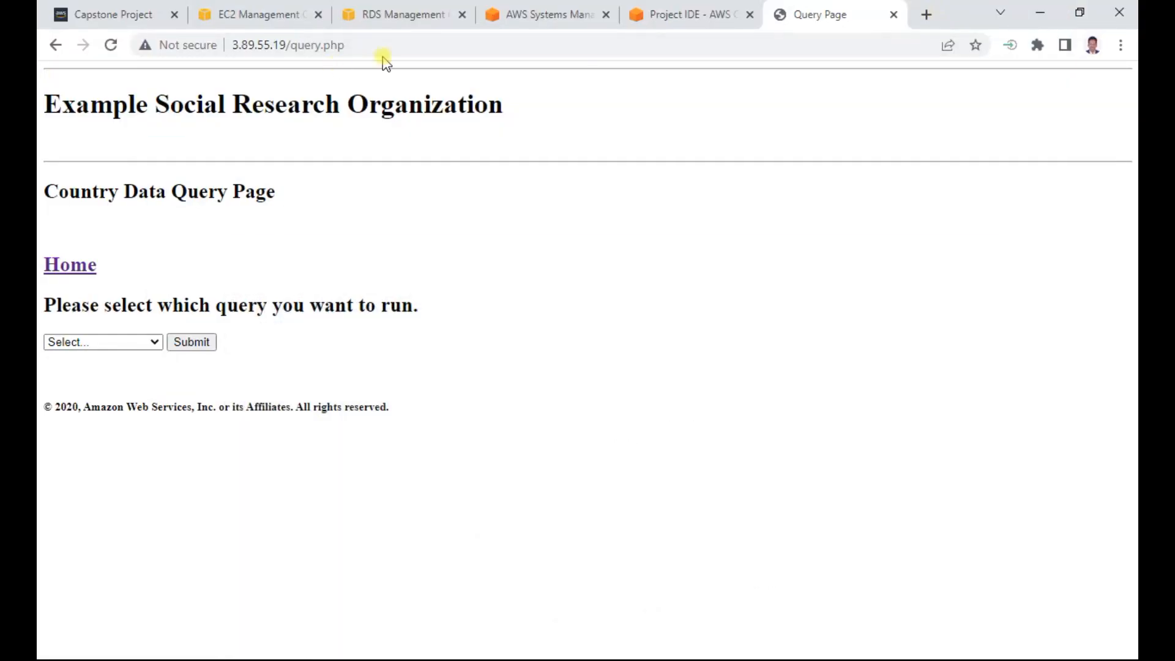
- In the EC2 console, open Modify IAM role for the aws-cloud9-Project-IDE instance and choose Inventory-App-Role
{"action": "left_click", "coordinate": [267, 17]}
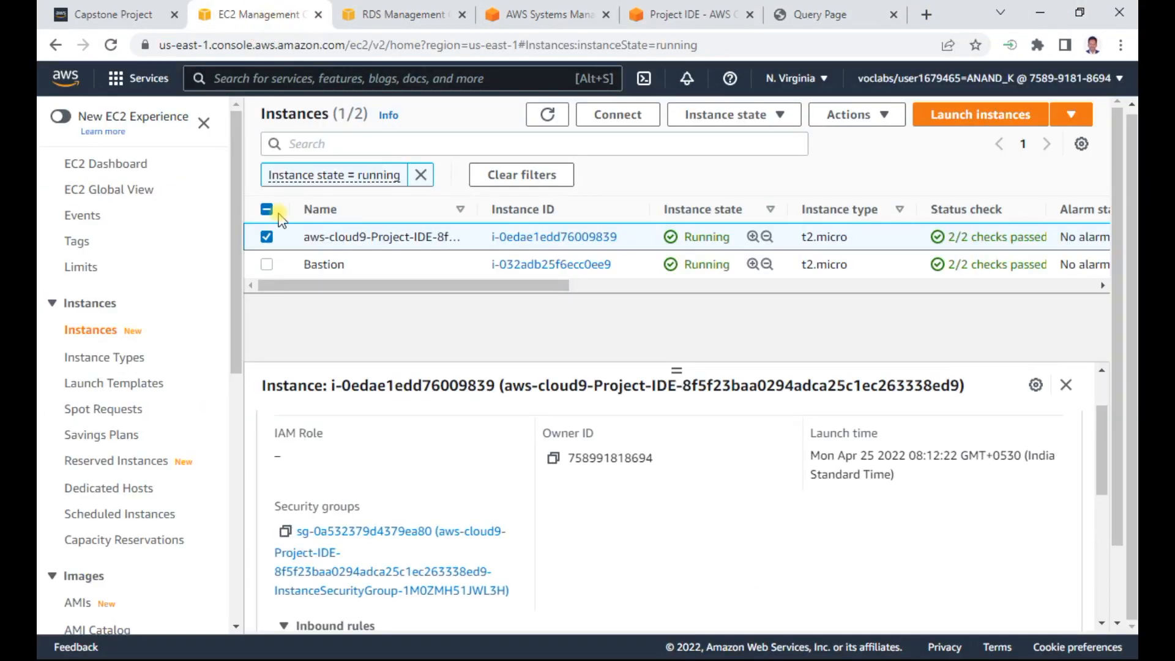
{"action": "left_click", "coordinate": [878, 117]}
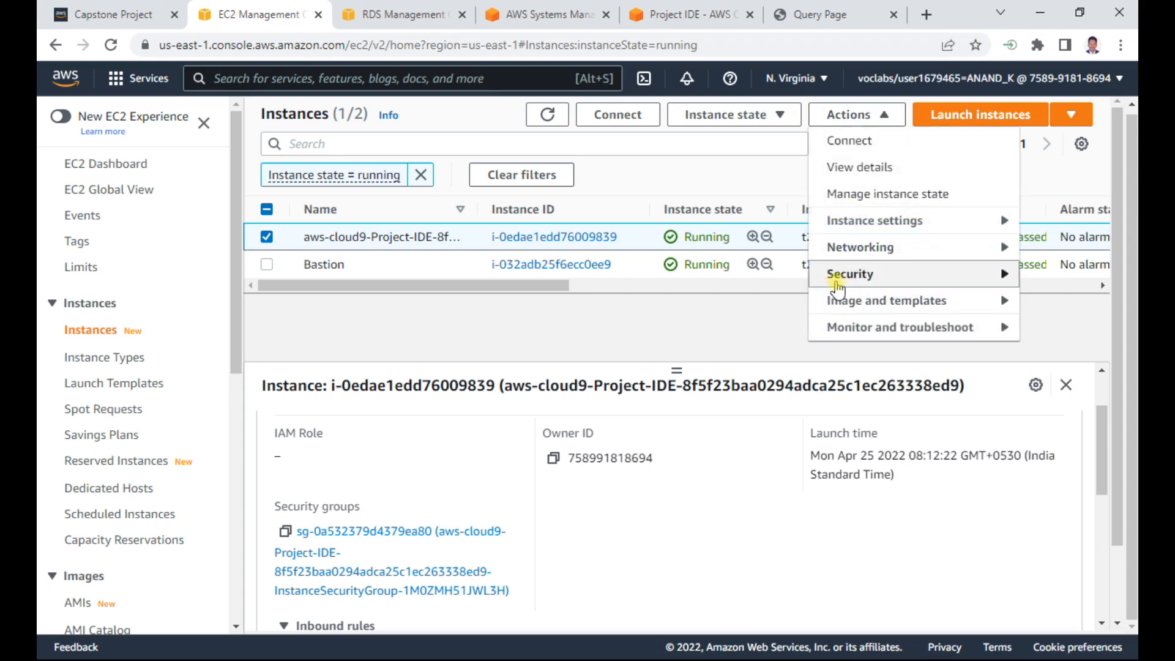
{"action": "mouse_move", "coordinate": [838, 282]}
{"action": "left_click", "coordinate": [725, 327]}
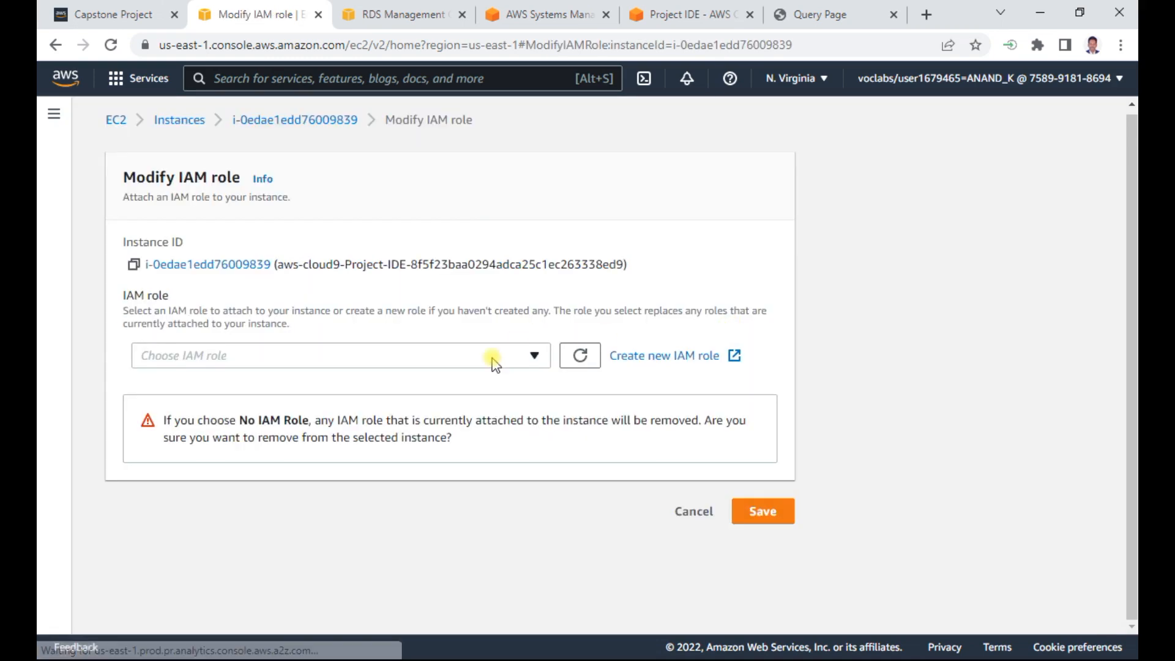
{"action": "left_click", "coordinate": [515, 356]}
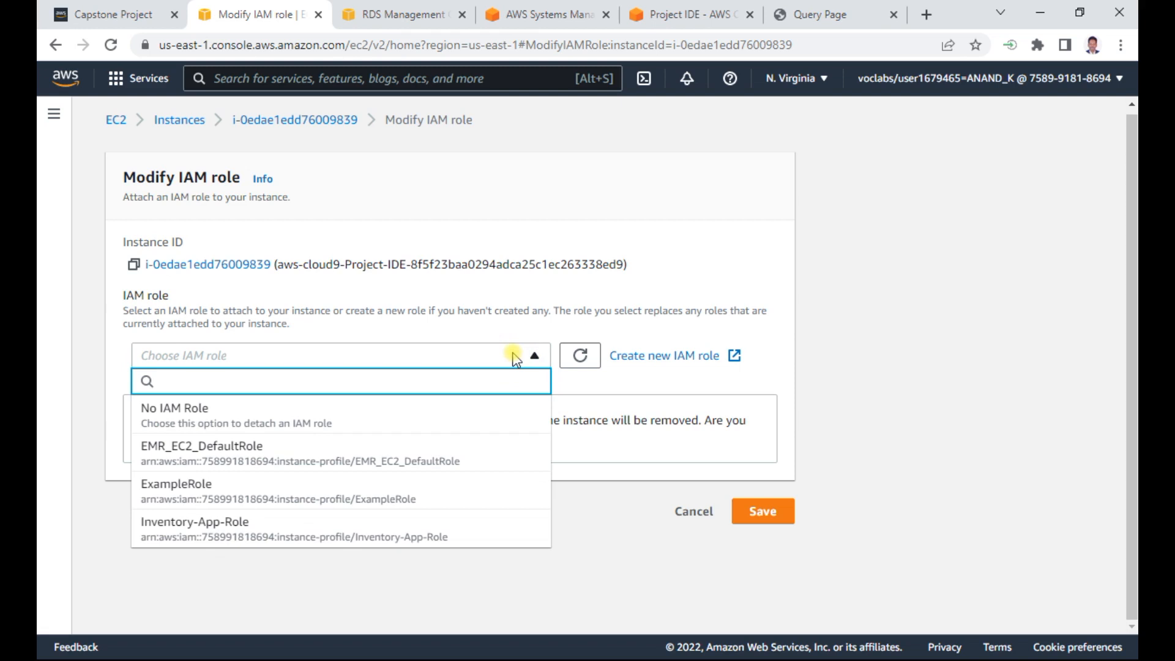
{"action": "left_click", "coordinate": [285, 525]}
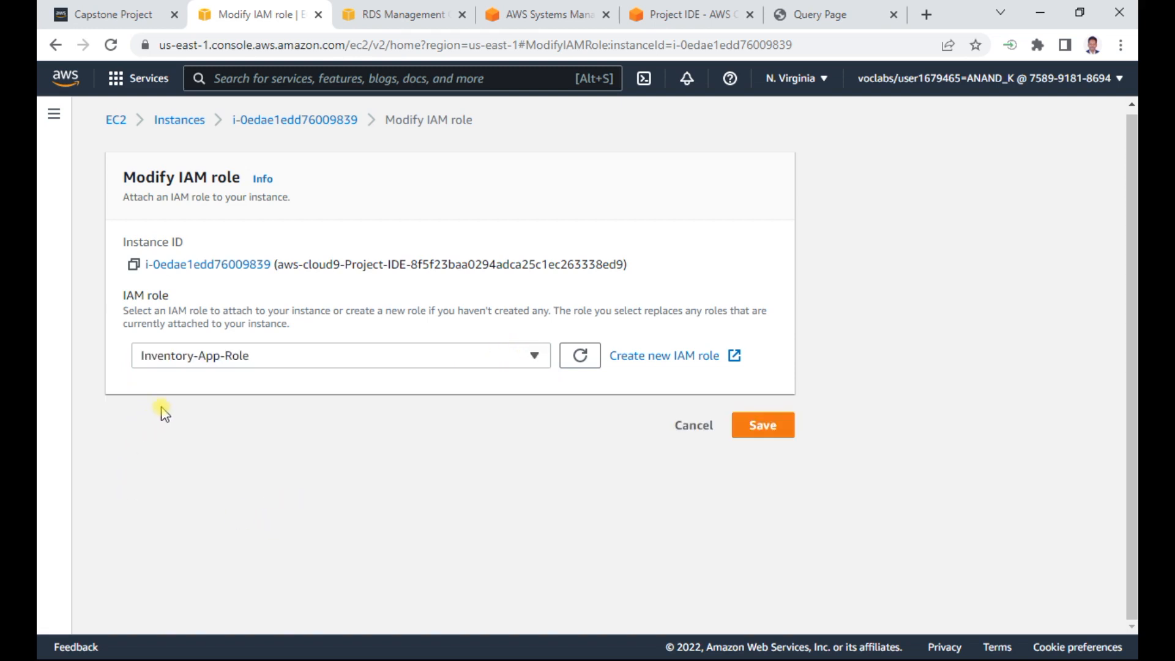
- Recheck the role name in section (N) of the Word document and save the IAM role change for the Cloud9 instance
{"action": "key", "text": "alt+Tab"}
{"action": "key", "text": "alt+Tab"}
{"action": "key", "text": "alt+Tab"}
{"action": "key", "text": "alt+Tab"}
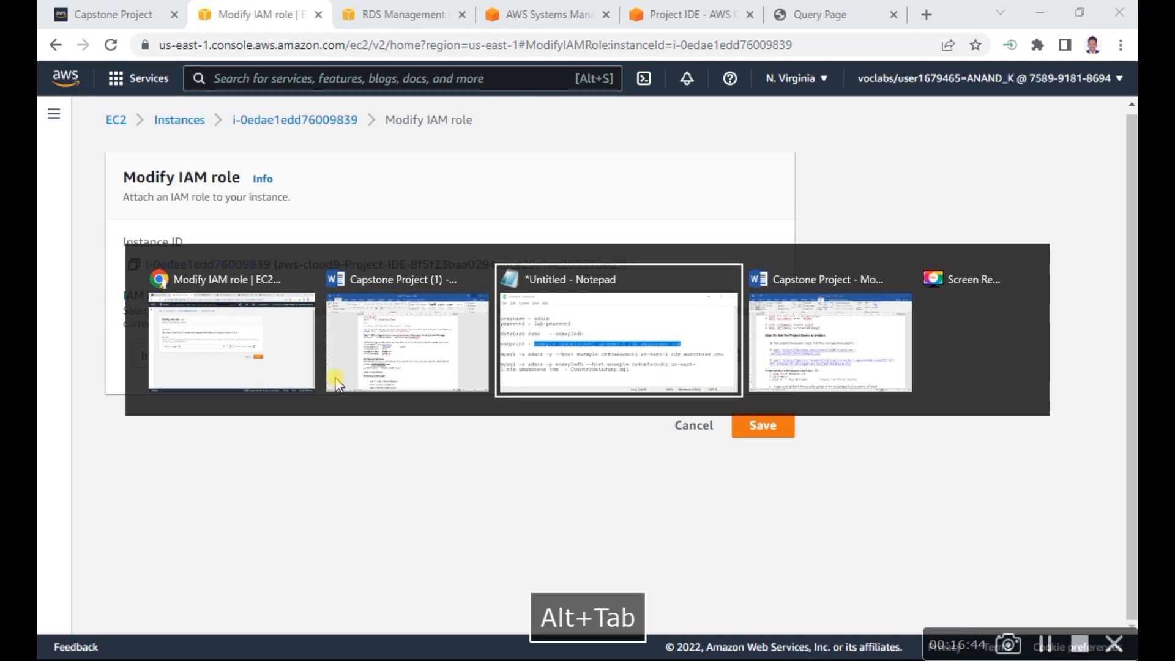
{"action": "left_click", "coordinate": [338, 382]}
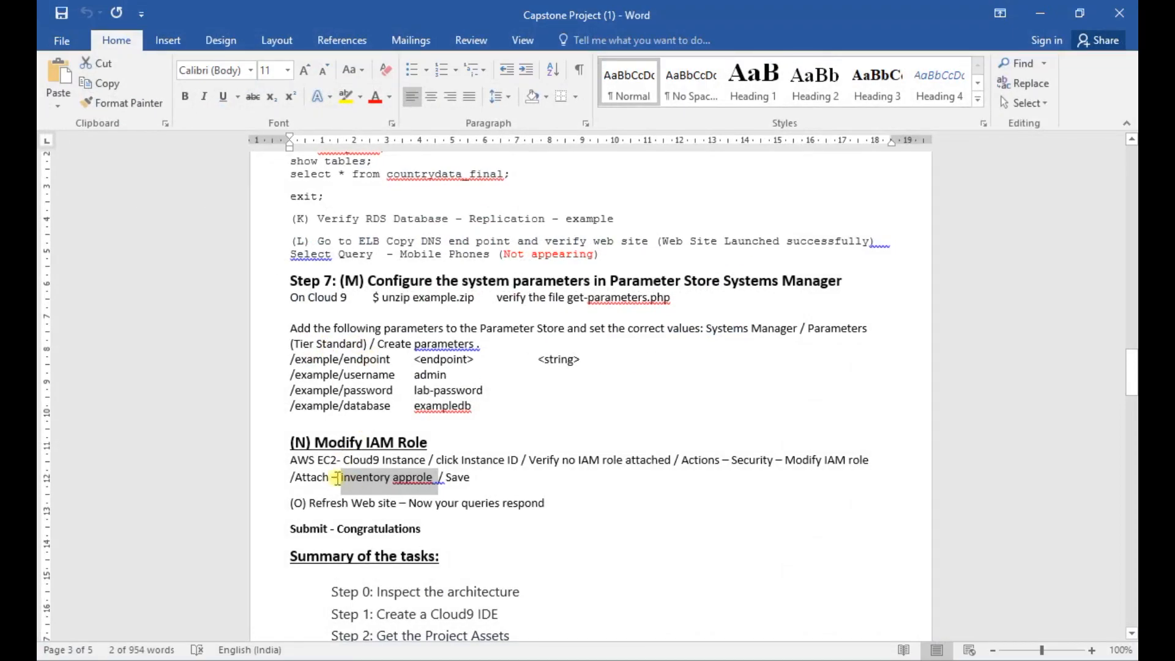
{"action": "left_click", "coordinate": [1040, 15]}
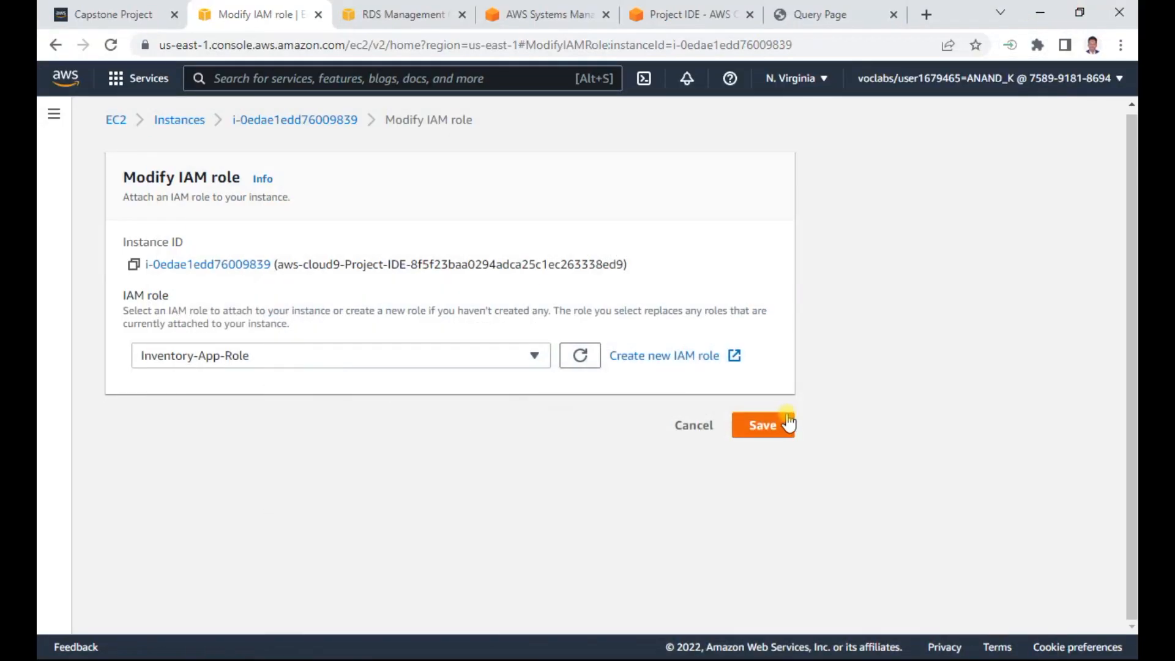
{"action": "left_click", "coordinate": [787, 424]}
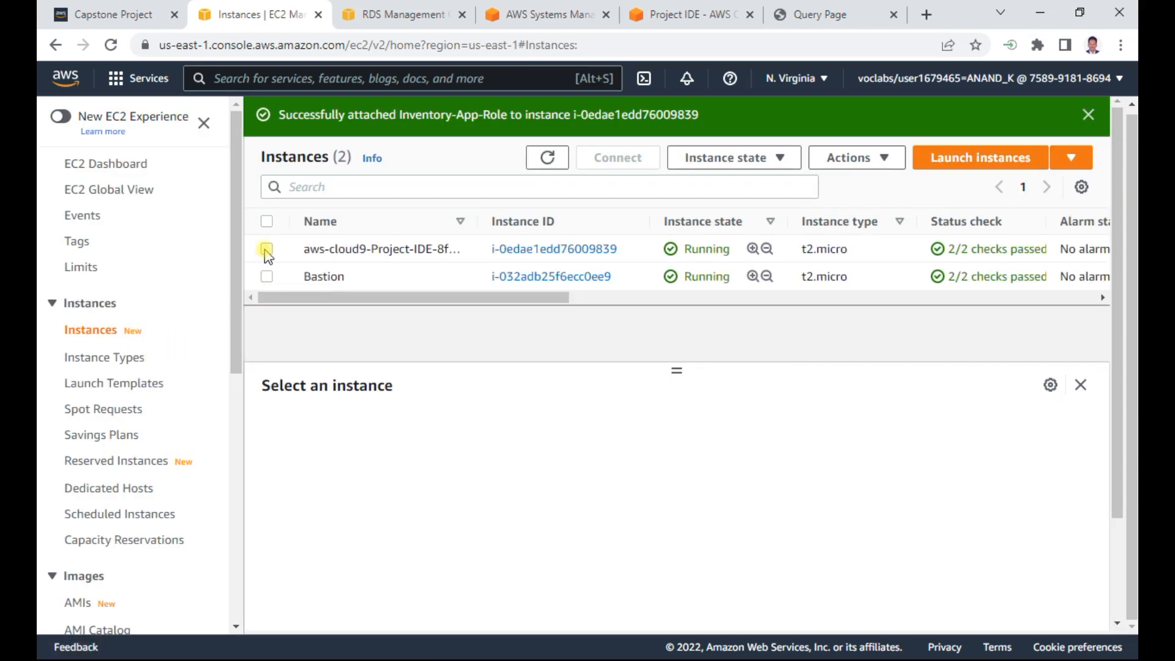
{"action": "left_click", "coordinate": [267, 249]}
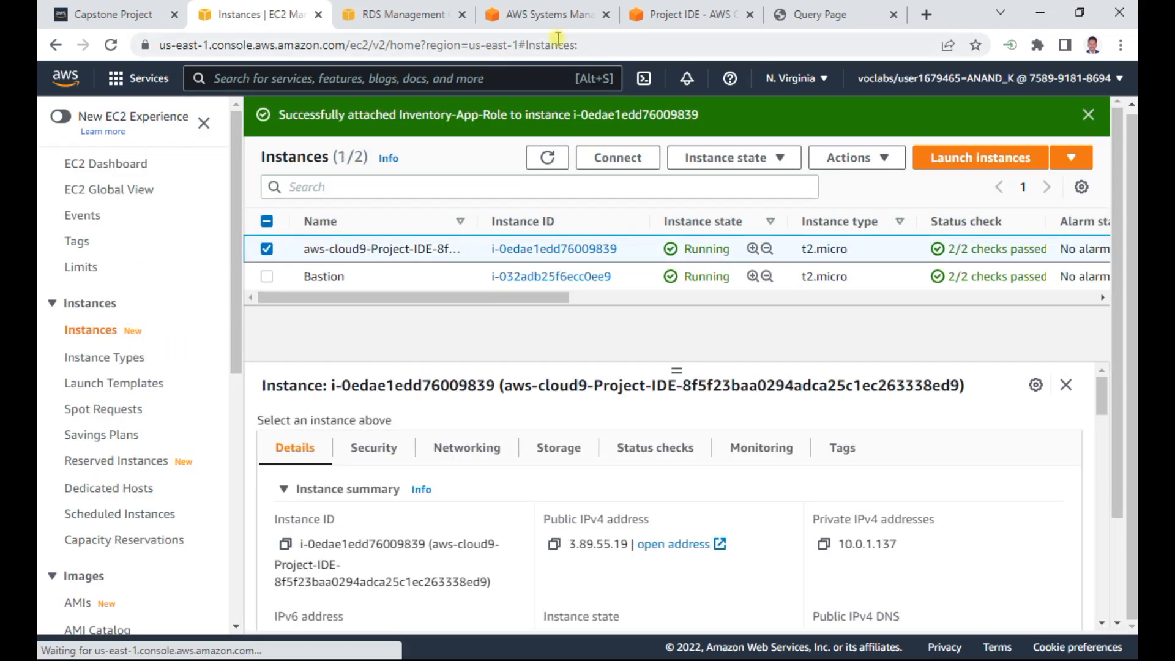
- Reopen the website's query page from its home page, run the Population query and look through the country table
{"action": "left_click", "coordinate": [816, 14]}
{"action": "left_click", "coordinate": [90, 267]}
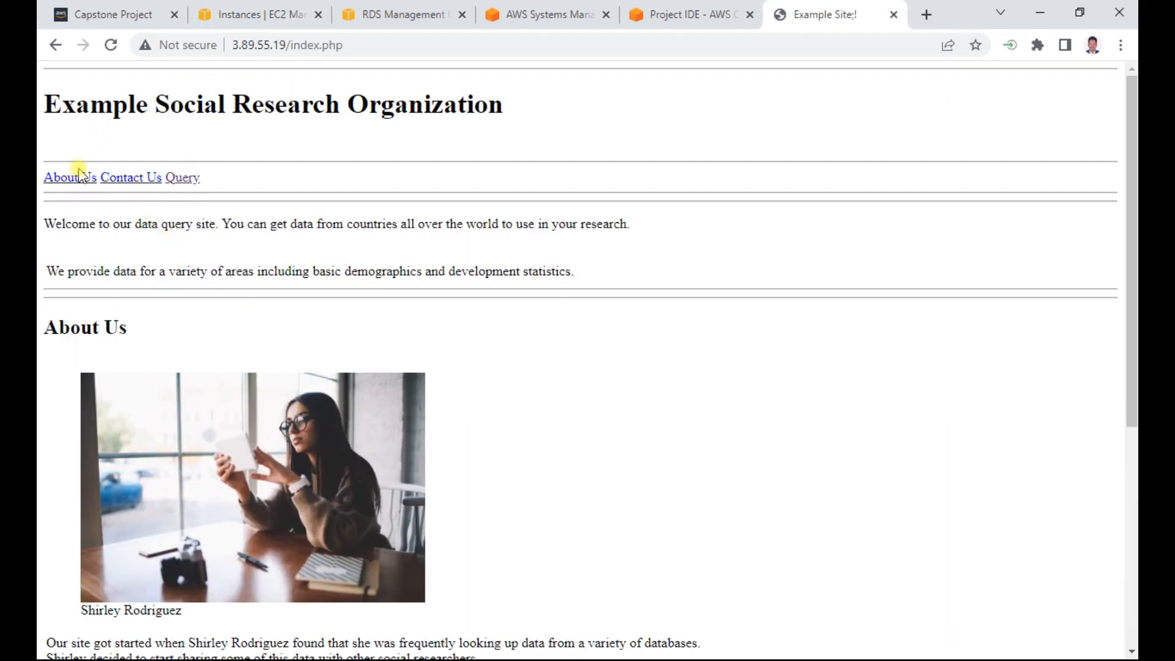
{"action": "left_click", "coordinate": [186, 179]}
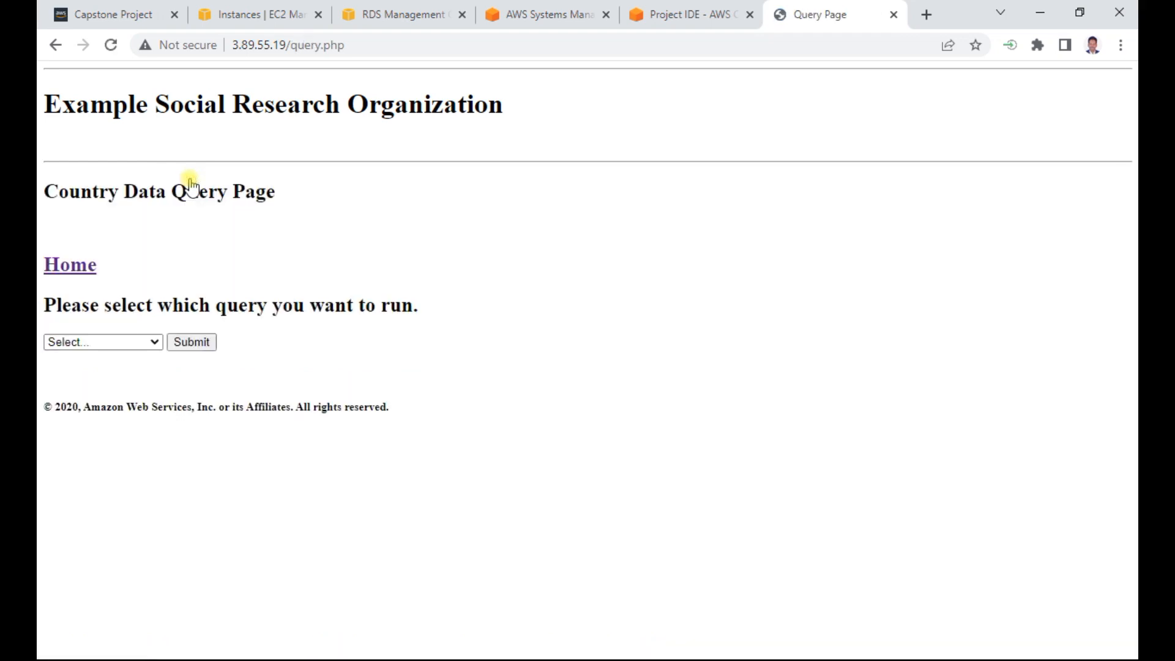
{"action": "left_click", "coordinate": [135, 343]}
{"action": "left_click", "coordinate": [80, 383]}
{"action": "left_click", "coordinate": [207, 344]}
{"action": "scroll", "coordinate": [447, 243], "scroll_direction": "down", "scroll_amount": 5}
{"action": "scroll", "coordinate": [447, 244], "scroll_direction": "up", "scroll_amount": 5}
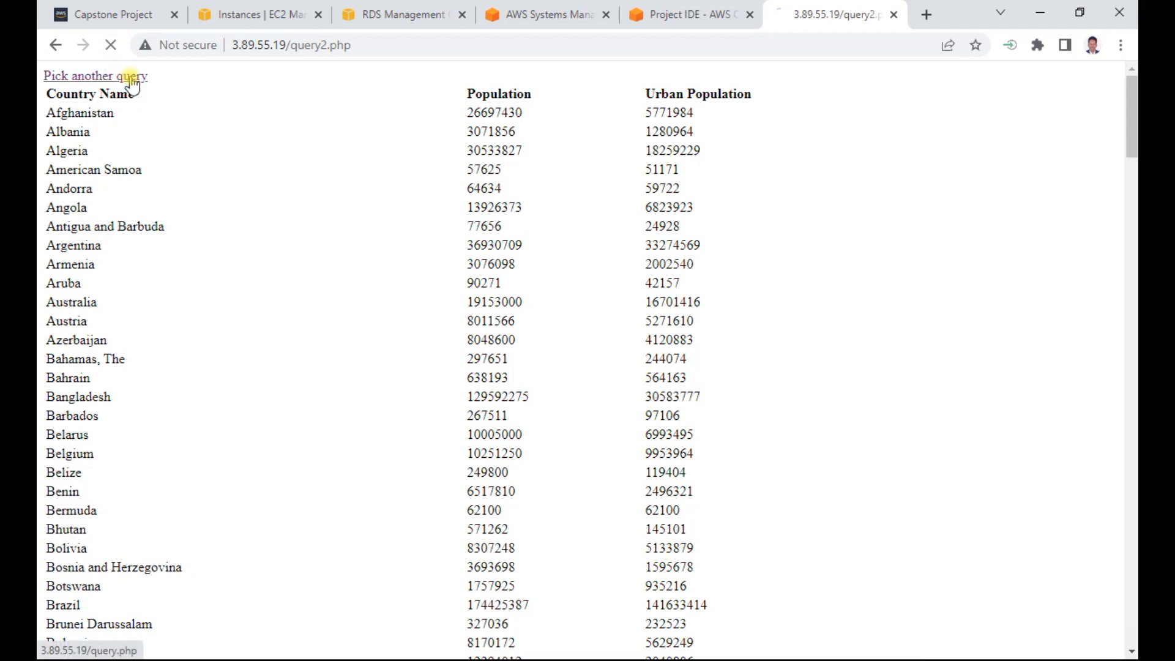
- Run the GDP query on the website and return to its home page
{"action": "left_click", "coordinate": [128, 77]}
{"action": "left_click", "coordinate": [101, 344]}
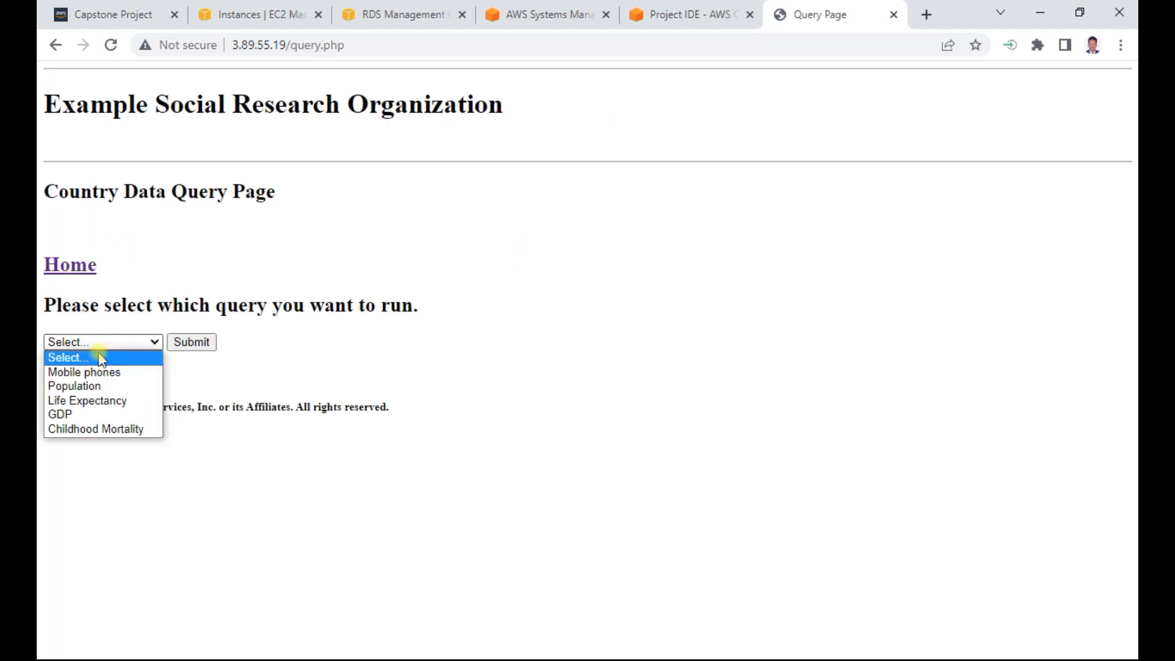
{"action": "left_click", "coordinate": [71, 412]}
{"action": "left_click", "coordinate": [193, 342]}
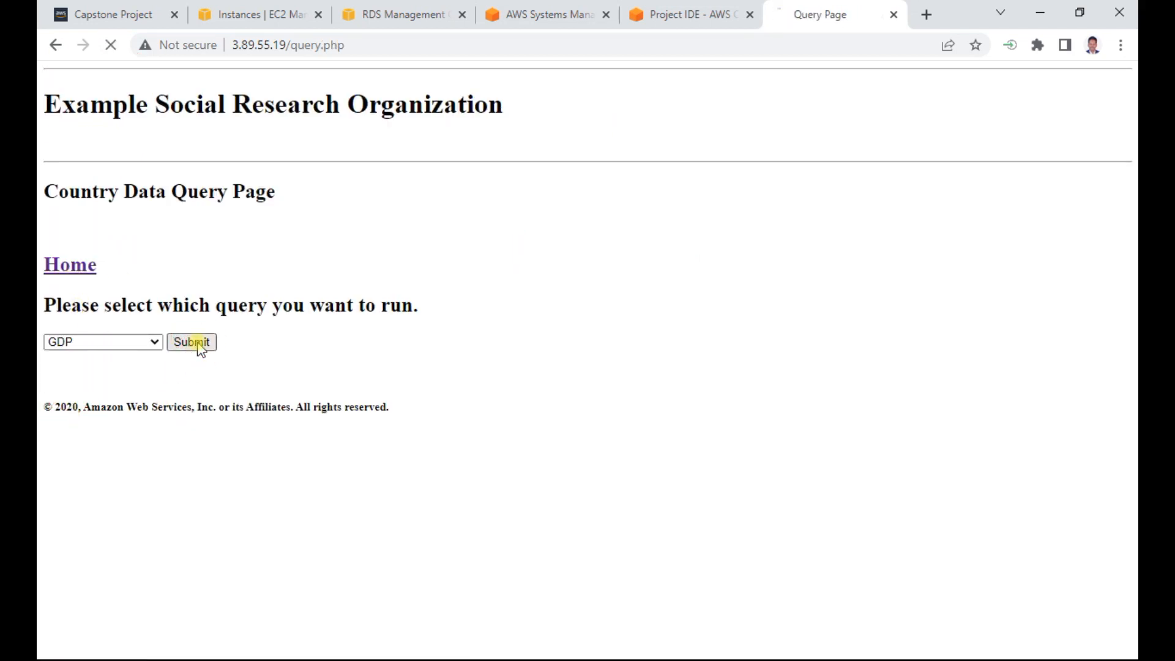
{"action": "left_click", "coordinate": [128, 77]}
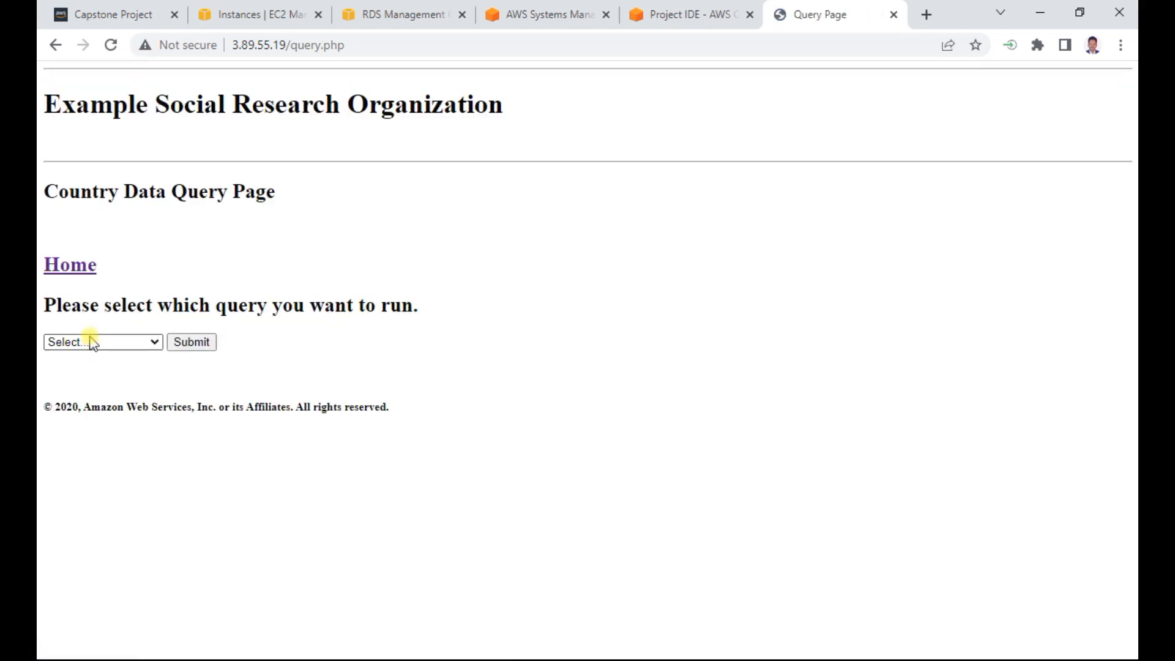
{"action": "left_click", "coordinate": [80, 265]}
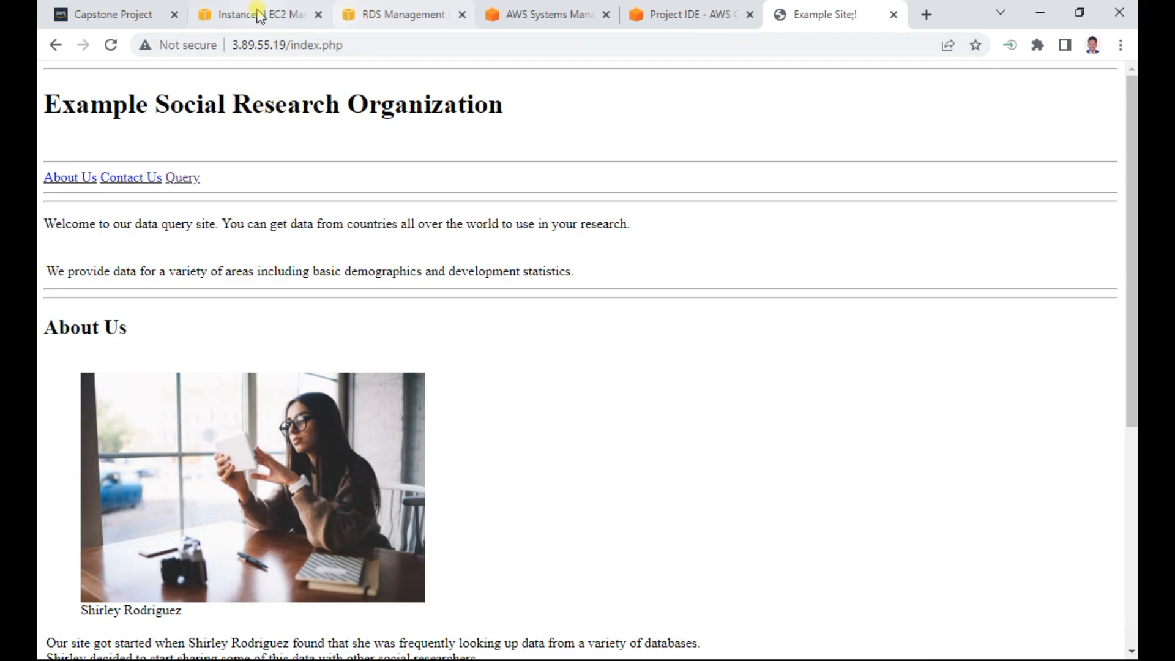
- Return to the EC2 instances list and open the Create image form for the selected aws-cloud9-Project-IDE instance
{"action": "left_click", "coordinate": [229, 14]}
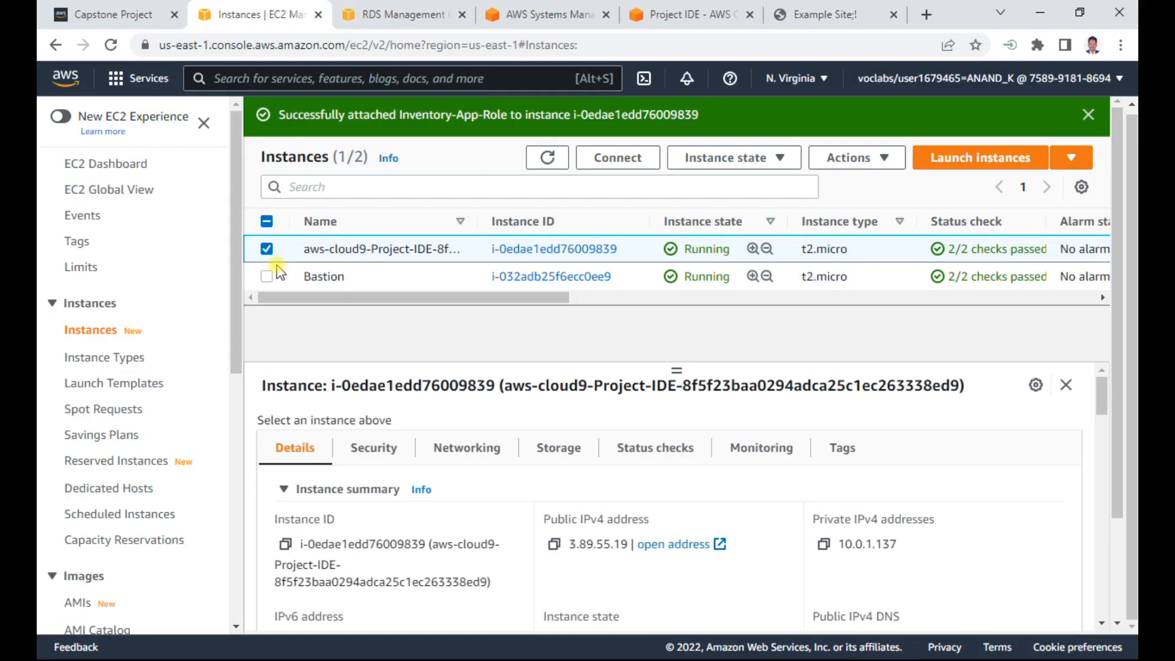
{"action": "left_click", "coordinate": [851, 158]}
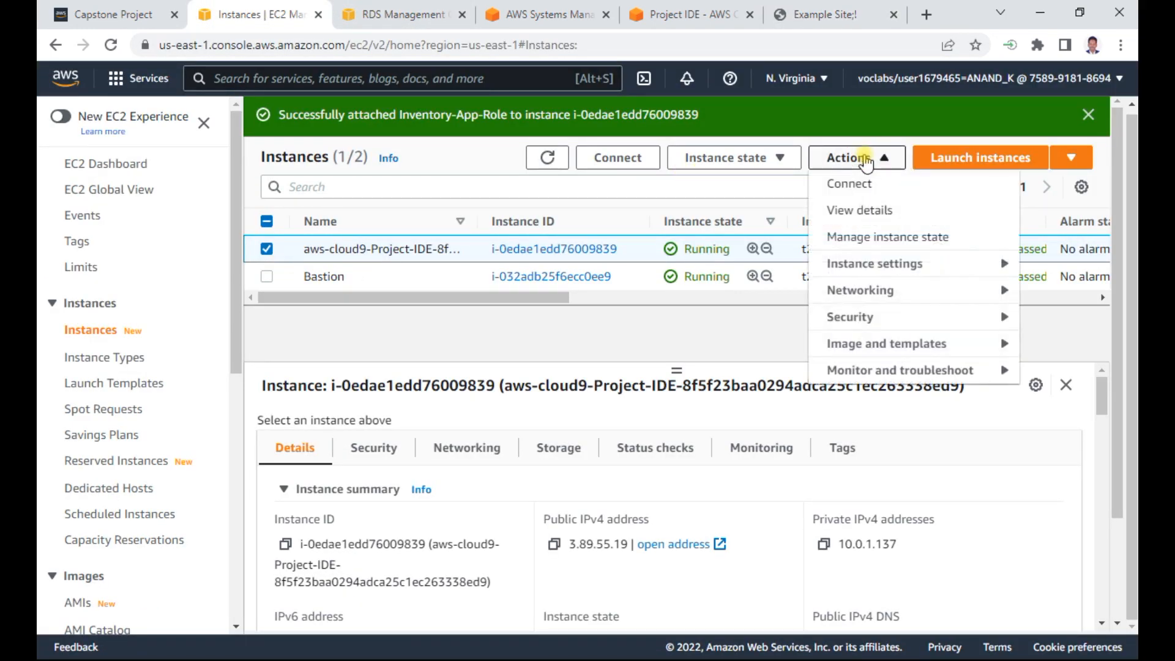
{"action": "left_click", "coordinate": [845, 343]}
{"action": "left_click", "coordinate": [648, 344]}
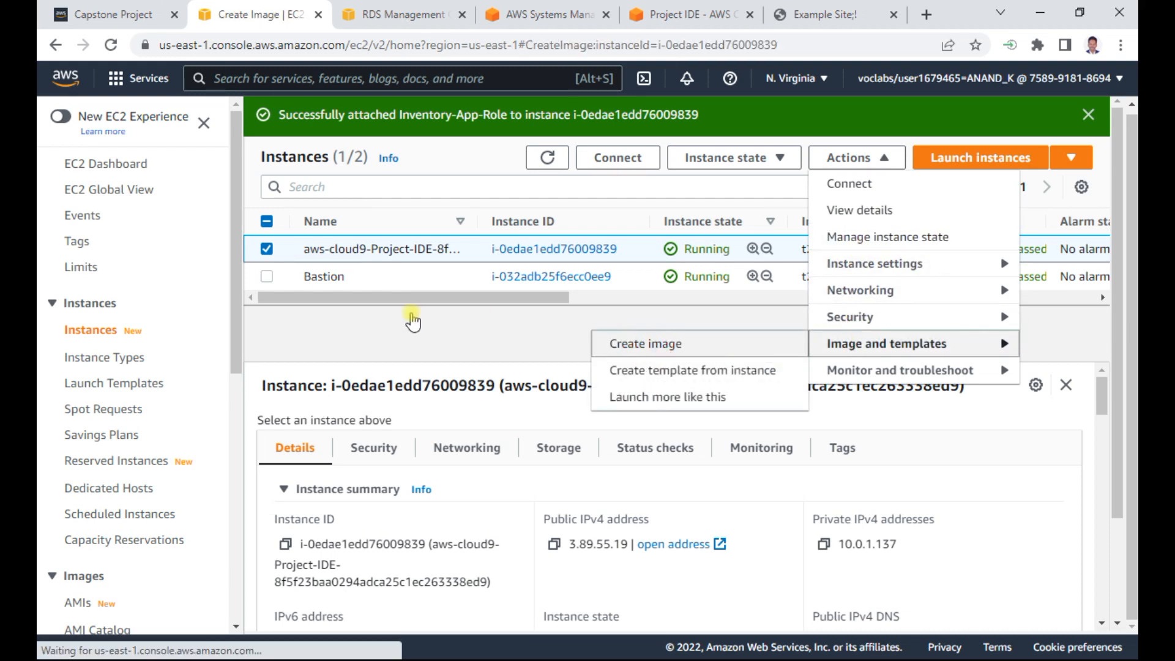
- Name the new image WebInstanceProject
{"action": "left_click", "coordinate": [166, 315]}
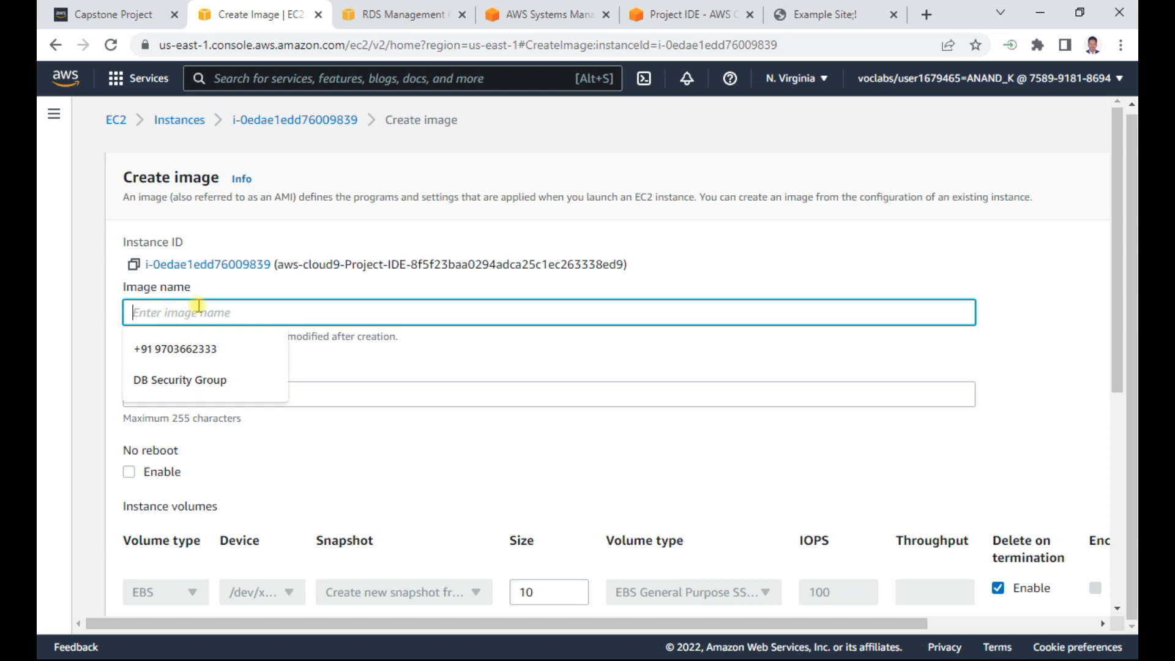
{"action": "type", "text": "WebInstance"}
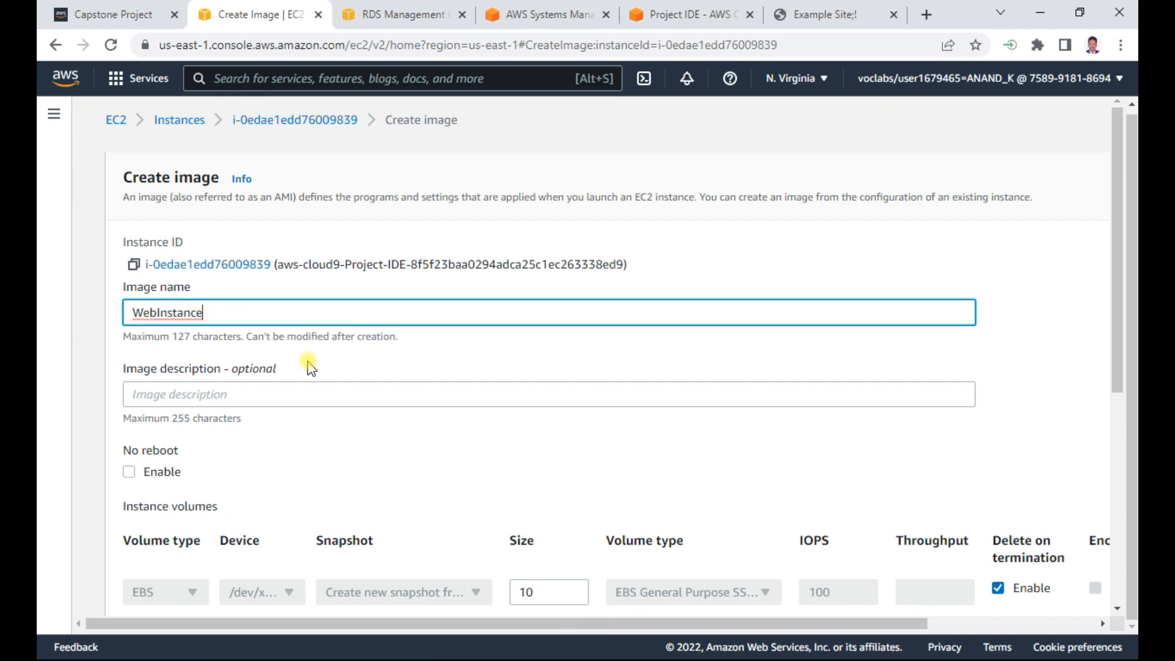
{"action": "type", "text": "Project"}
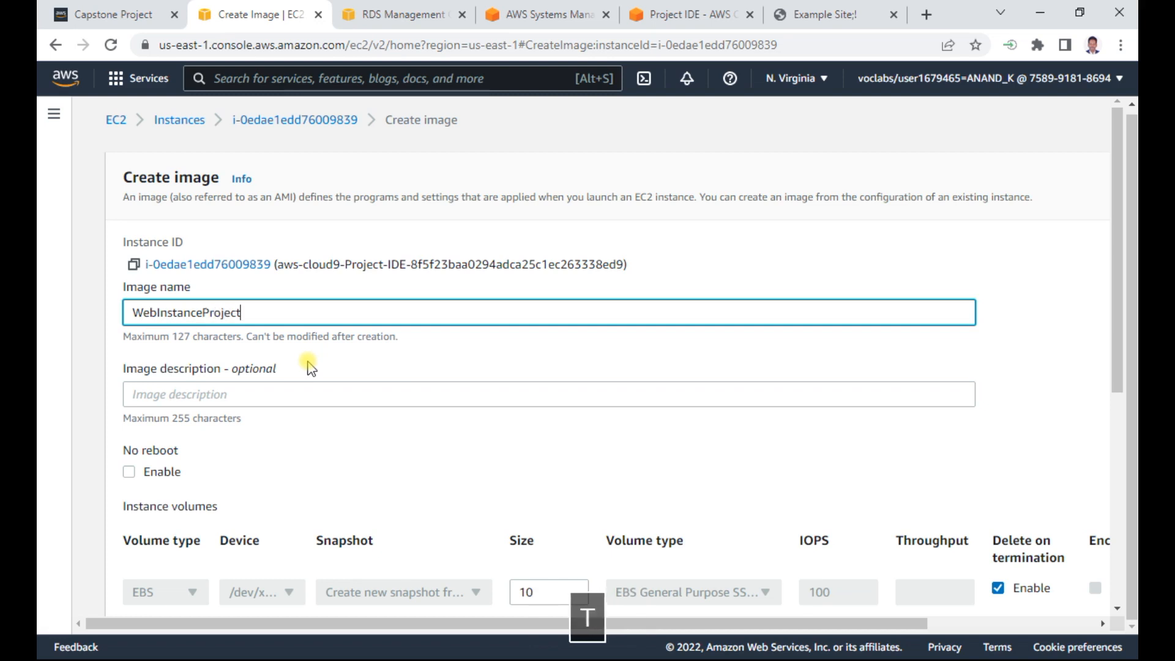
{"action": "scroll", "coordinate": [414, 398], "scroll_direction": "down", "scroll_amount": 3}
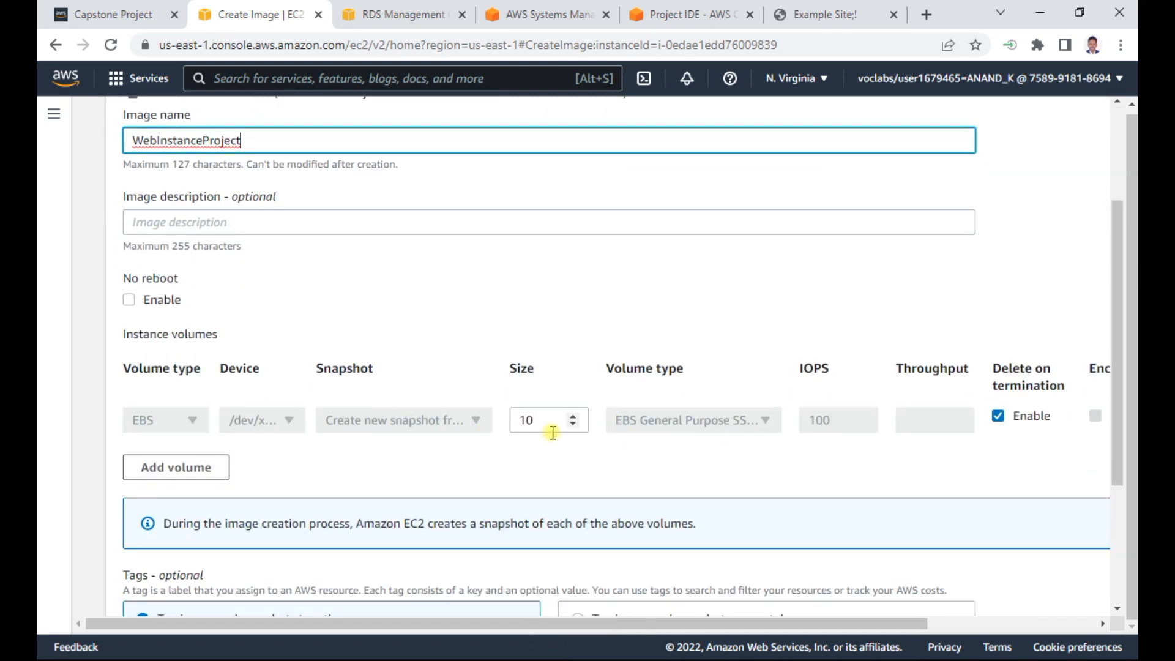
- Review the volume and tag options, keep the image and snapshots tagged together, and create the WebInstanceProject image
{"action": "scroll", "coordinate": [553, 433], "scroll_direction": "down", "scroll_amount": 3}
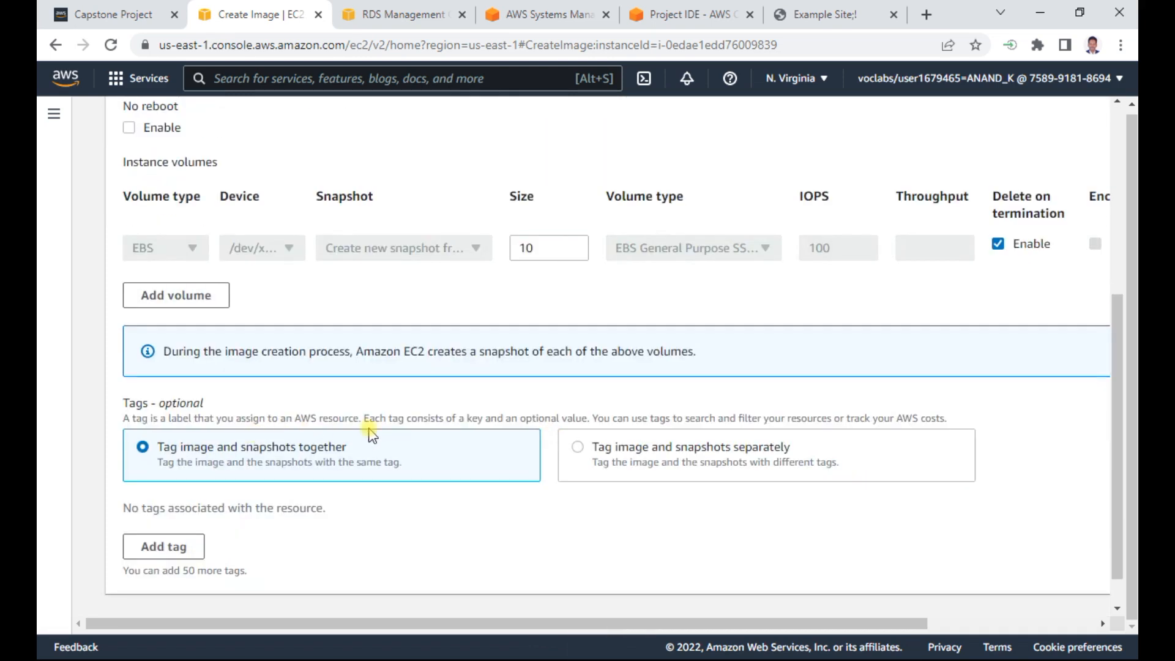
{"action": "scroll", "coordinate": [371, 431], "scroll_direction": "down", "scroll_amount": 1}
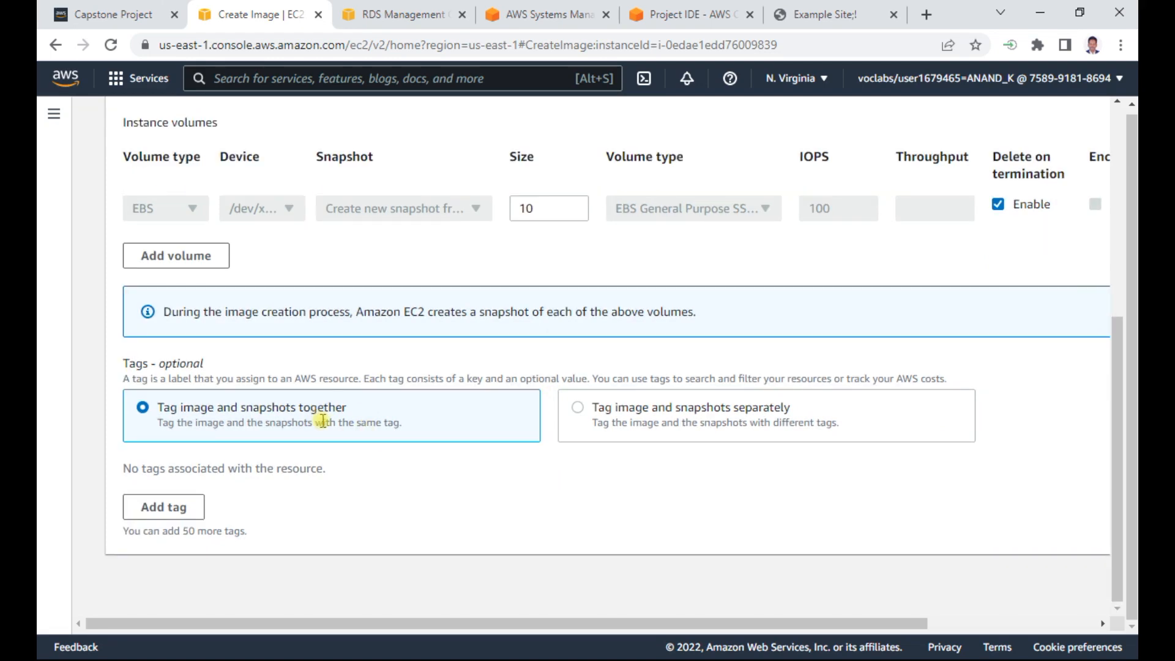
{"action": "scroll", "coordinate": [323, 421], "scroll_direction": "up", "scroll_amount": 7}
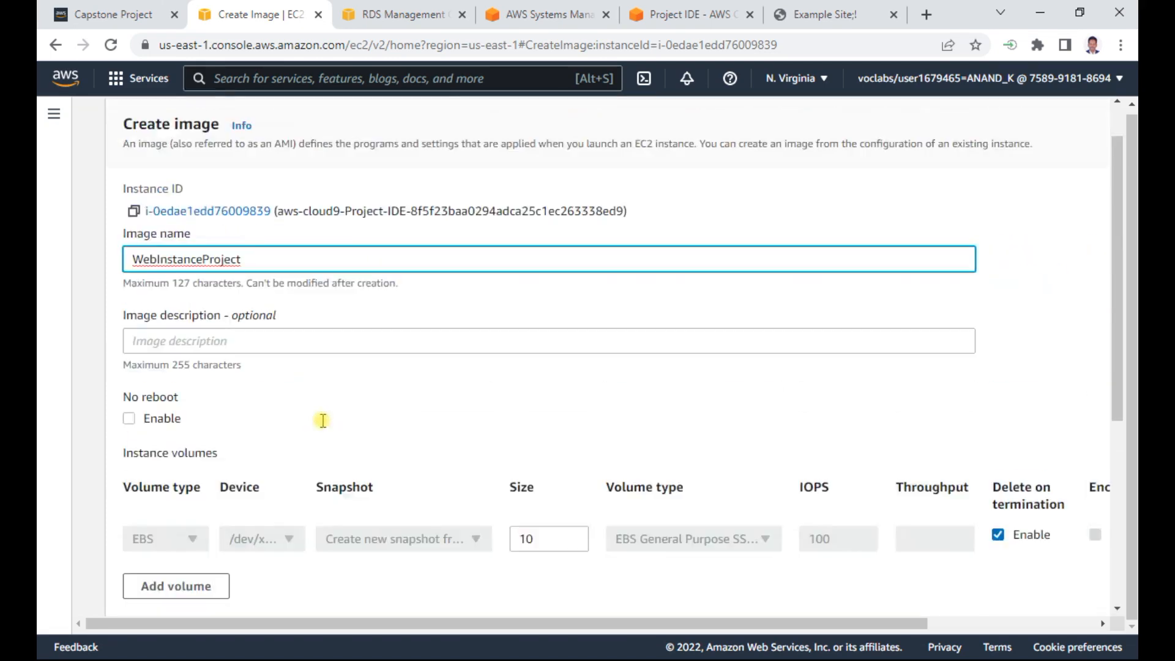
{"action": "scroll", "coordinate": [323, 423], "scroll_direction": "down", "scroll_amount": 6}
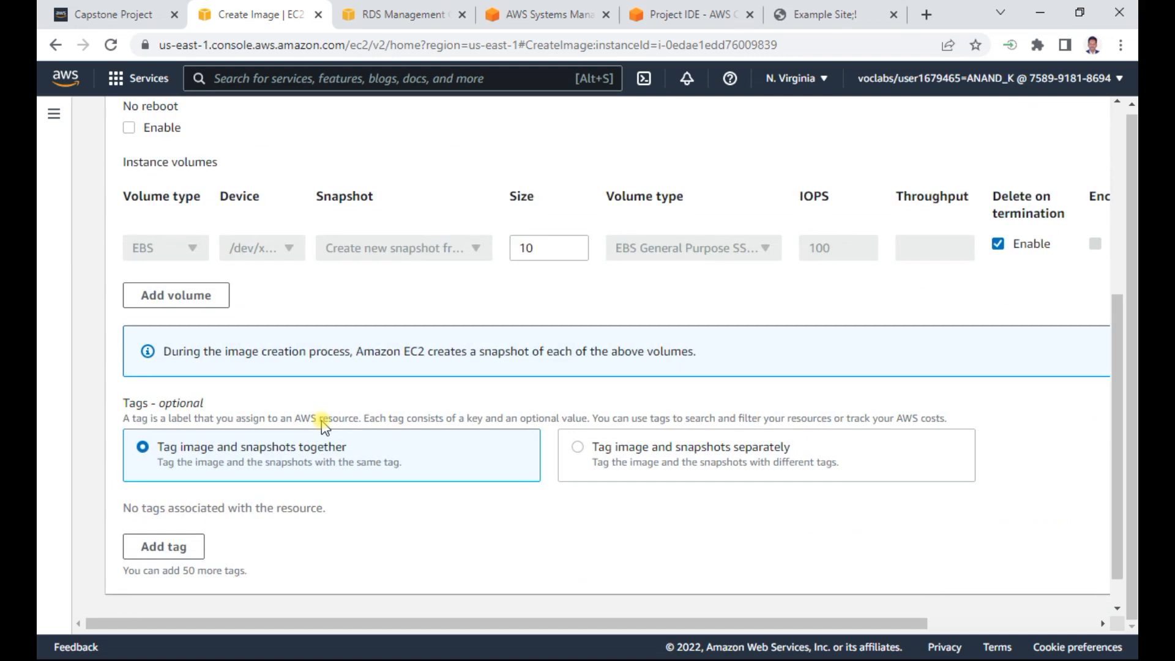
{"action": "scroll", "coordinate": [324, 424], "scroll_direction": "down", "scroll_amount": 1}
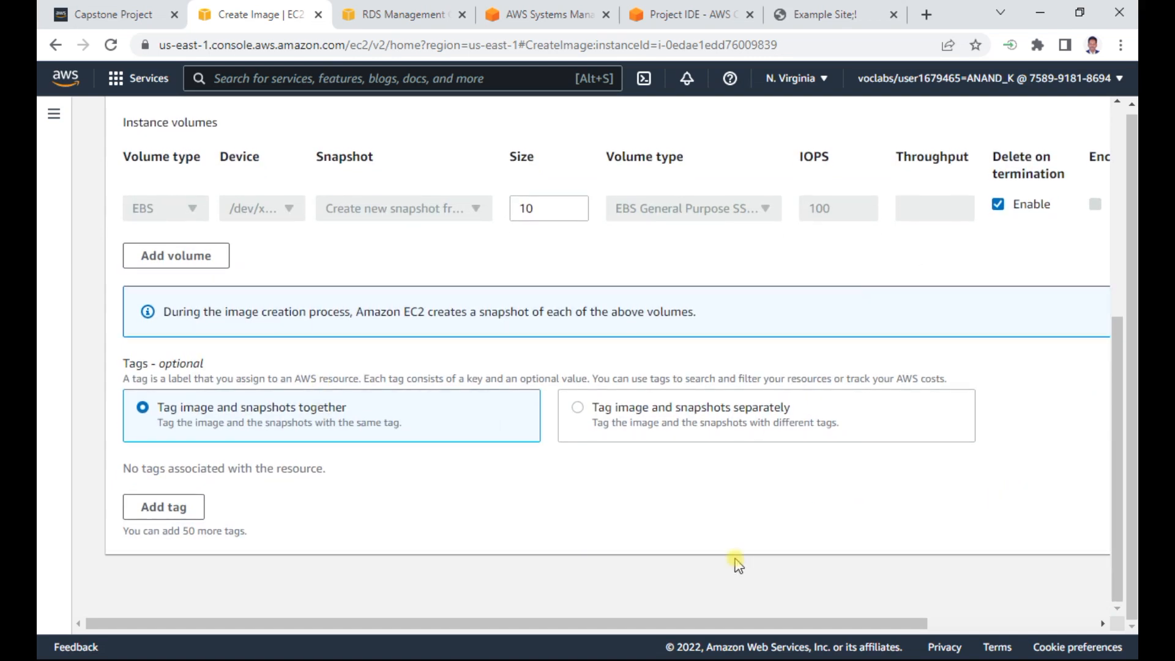
{"action": "left_click_drag", "start_coordinate": [834, 624], "coordinate": [1114, 625]}
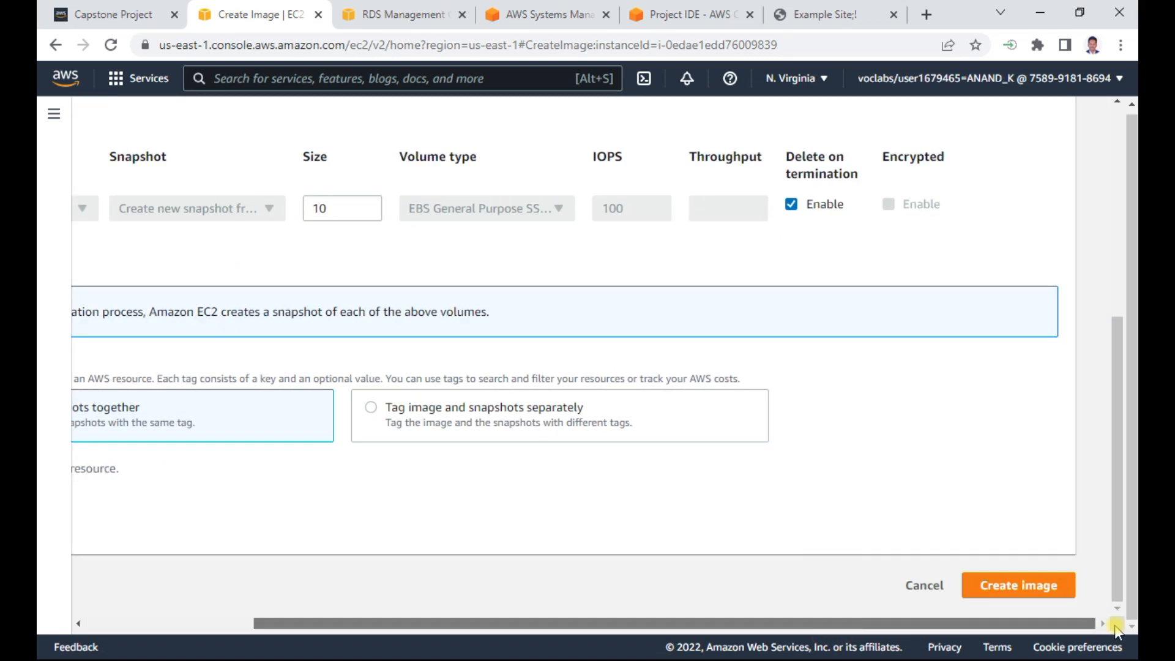
{"action": "left_click", "coordinate": [1018, 585]}
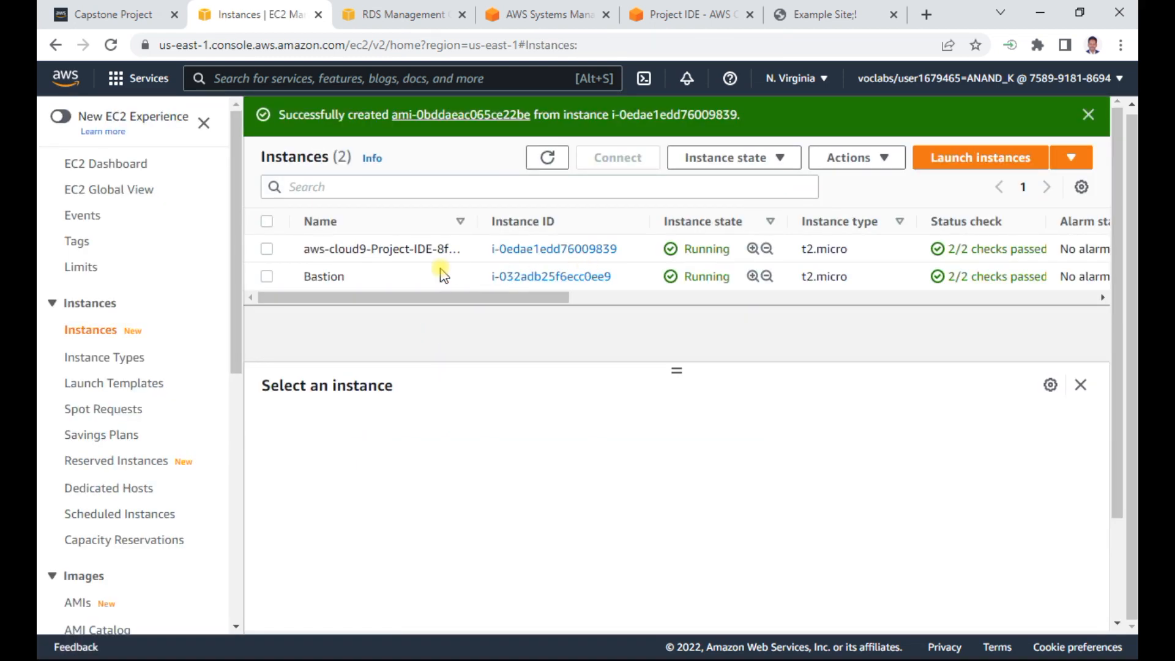
- Open the list of Amazon Machine Images and select WebInstanceProject to view its details
{"action": "left_click", "coordinate": [77, 602]}
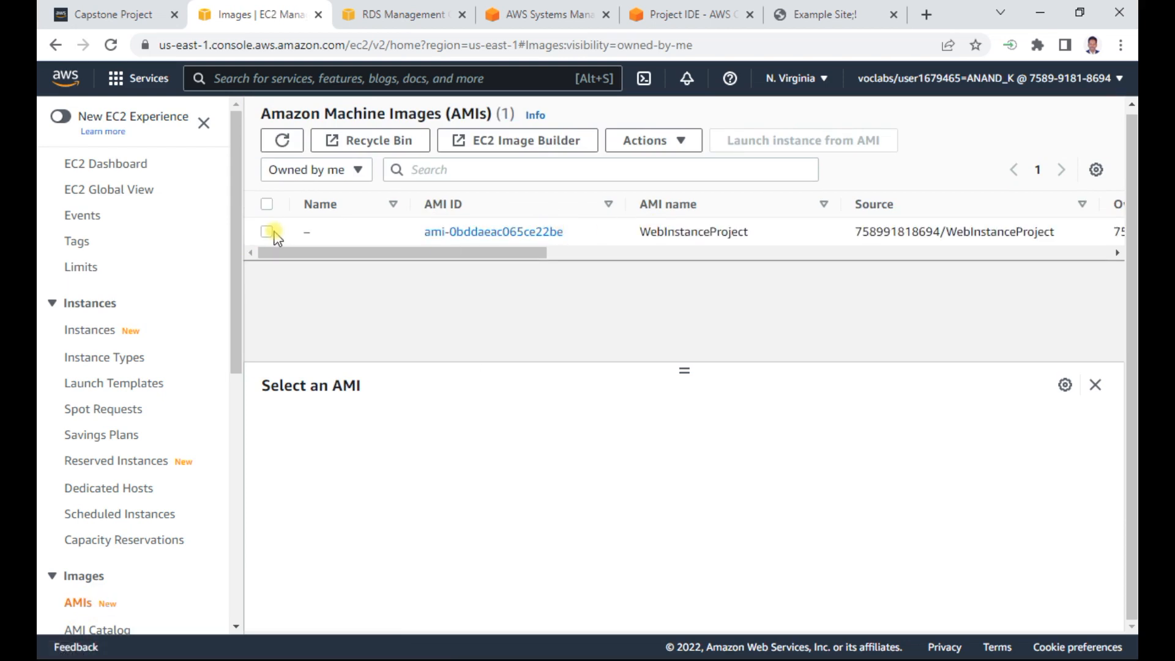
{"action": "left_click", "coordinate": [268, 232]}
{"action": "mouse_move", "coordinate": [407, 253]}
{"action": "left_mouse_down"}
{"action": "mouse_move", "coordinate": [681, 256]}
{"action": "mouse_move", "coordinate": [686, 268]}
{"action": "mouse_move", "coordinate": [381, 255]}
{"action": "mouse_move", "coordinate": [715, 271]}
{"action": "mouse_move", "coordinate": [413, 257]}
{"action": "left_mouse_up"}
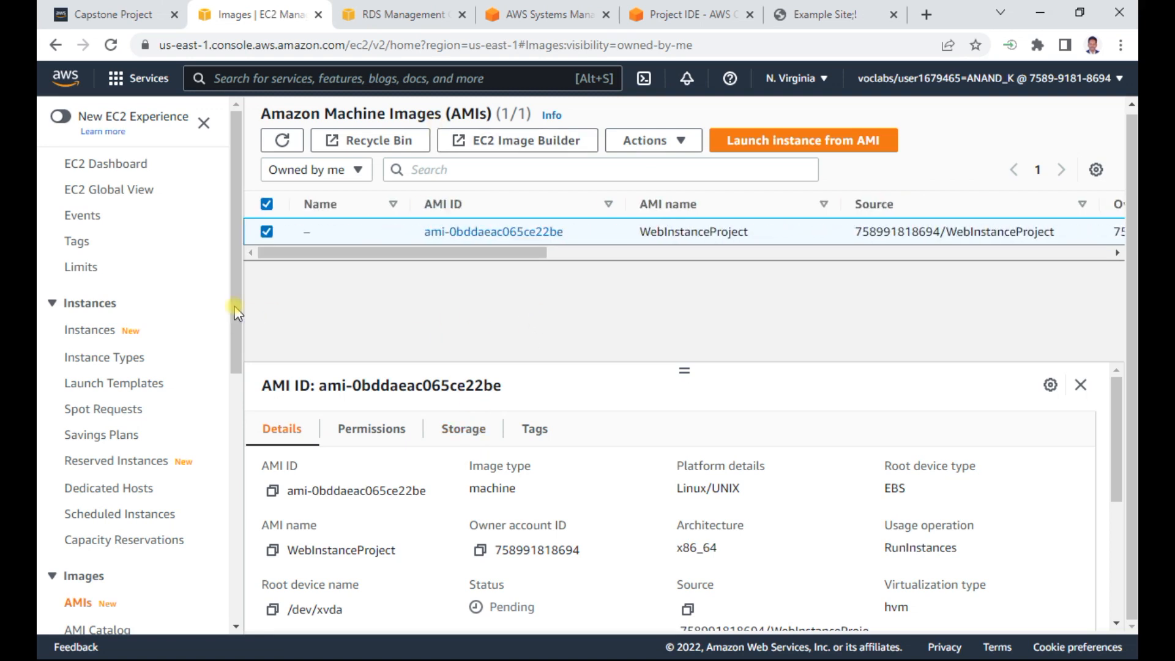
- Switch to the Capstone Project notes in Word and find the Create target group instructions under Step 6 (i)
{"action": "left_click_drag", "start_coordinate": [234, 289], "coordinate": [251, 586]}
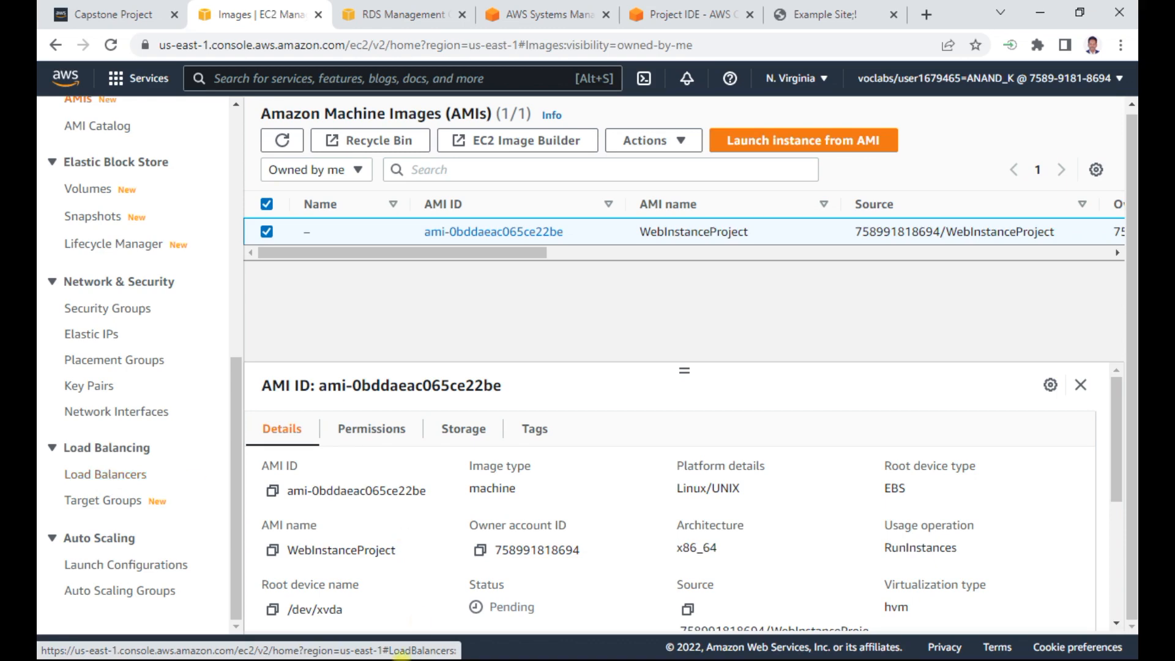
{"action": "key", "text": "alt+Tab"}
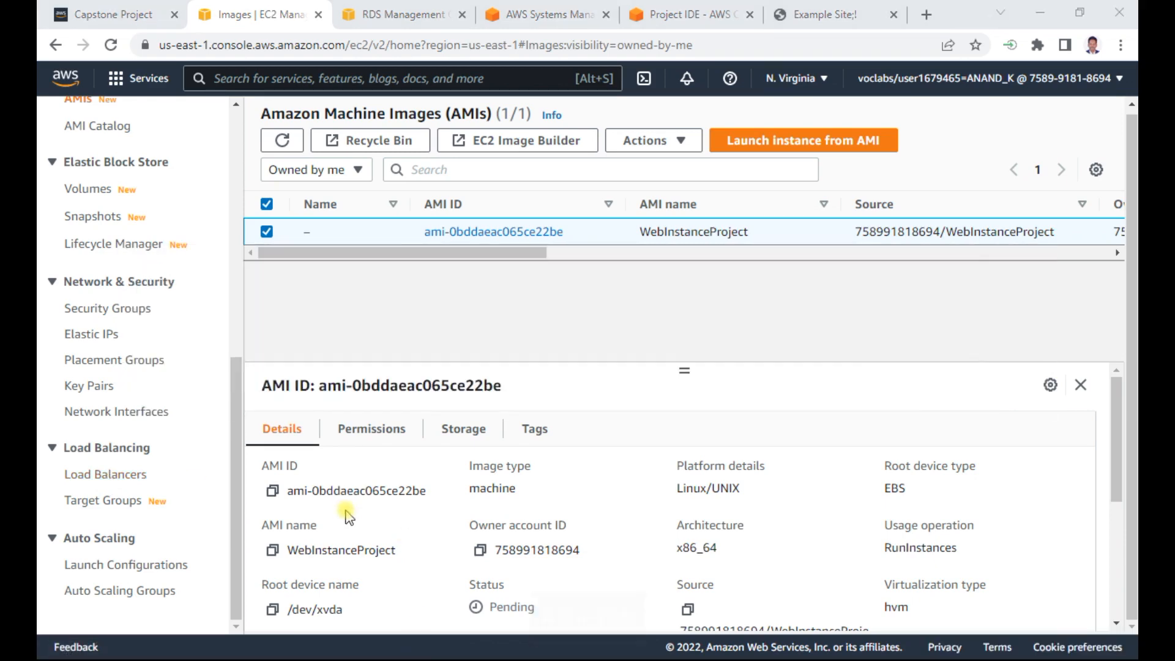
{"action": "scroll", "coordinate": [503, 436], "scroll_direction": "up", "scroll_amount": 15}
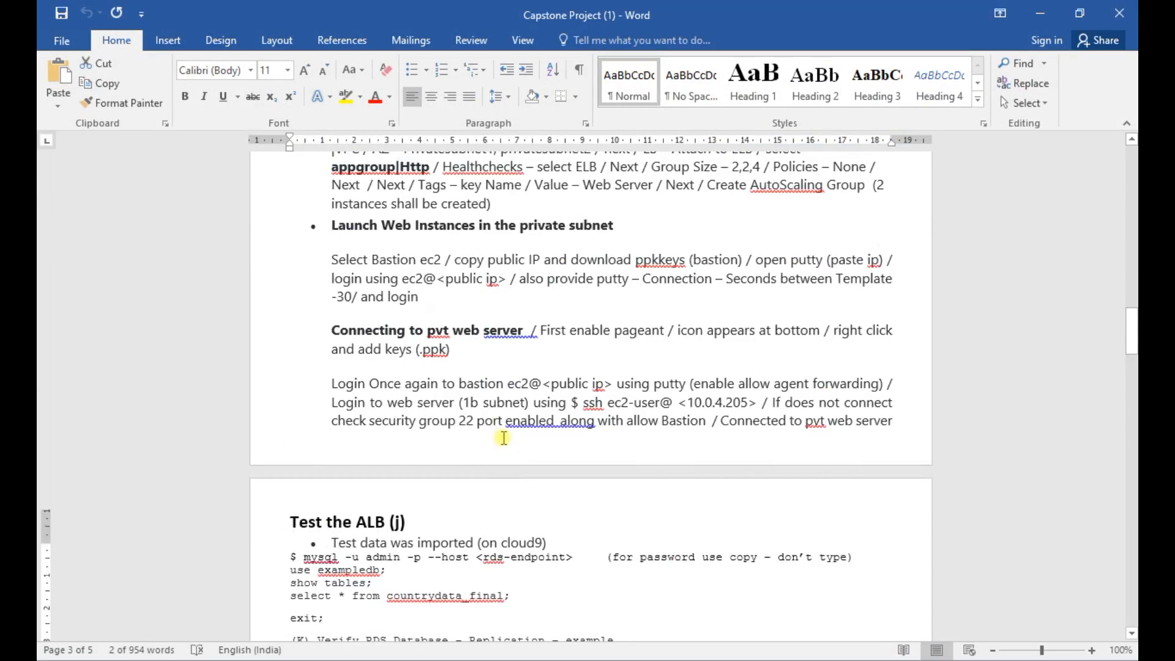
{"action": "scroll", "coordinate": [503, 438], "scroll_direction": "up", "scroll_amount": 1}
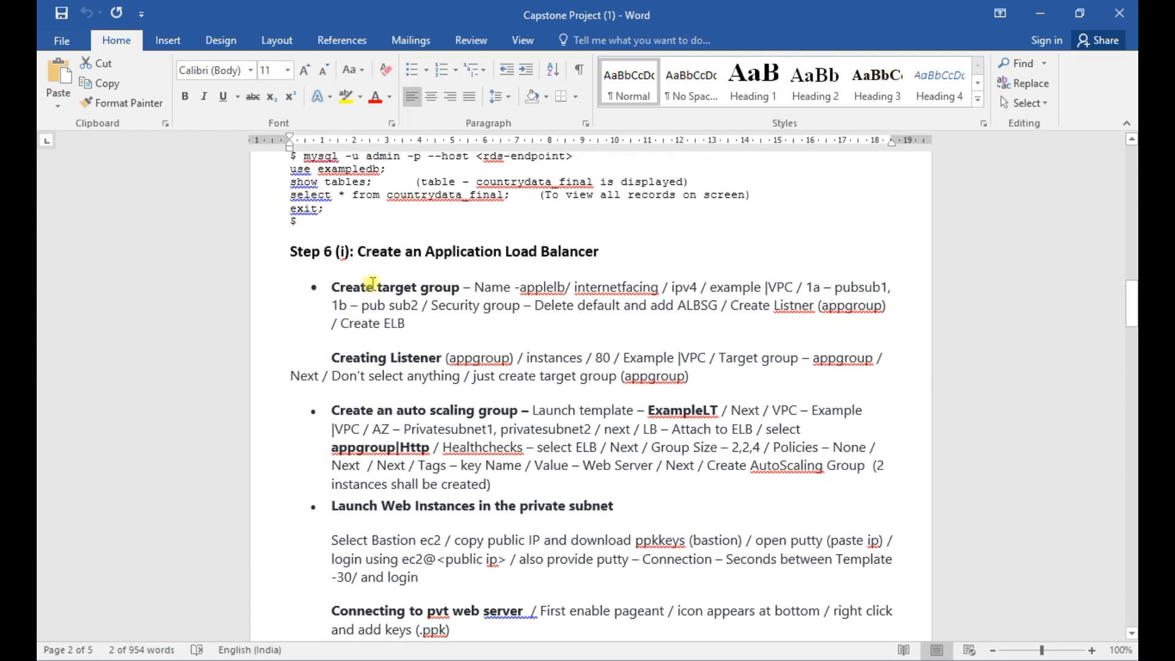
{"action": "double_click", "coordinate": [406, 286]}
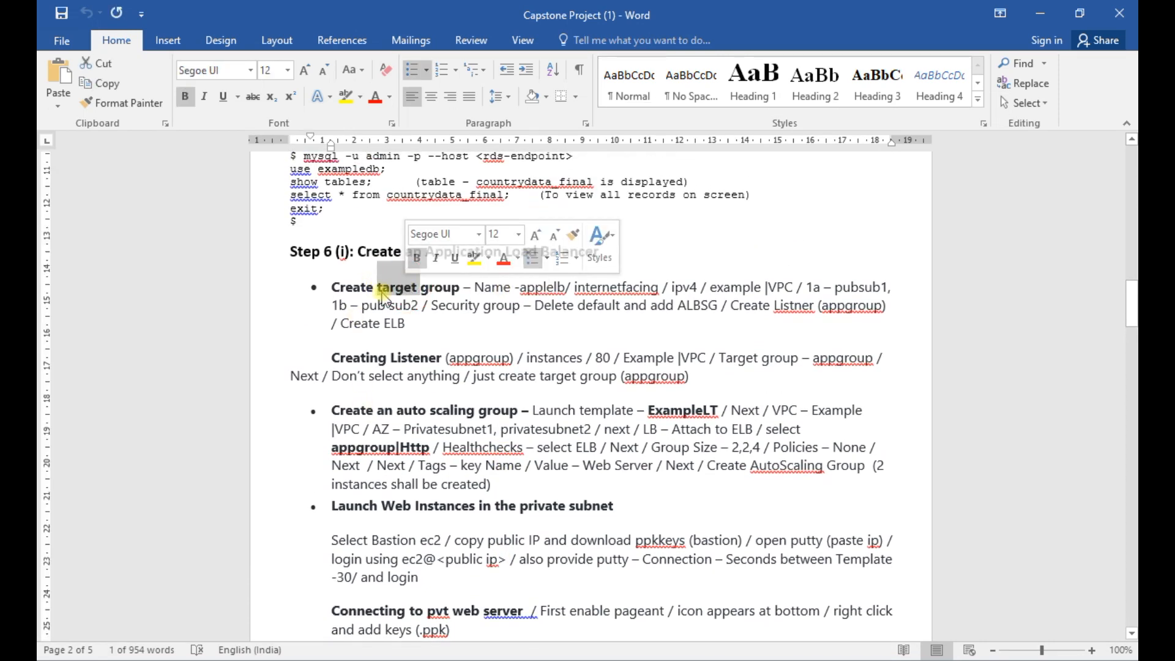
- Return to the EC2 console in the browser and start creating a target group
{"action": "key", "text": "alt+Tab"}
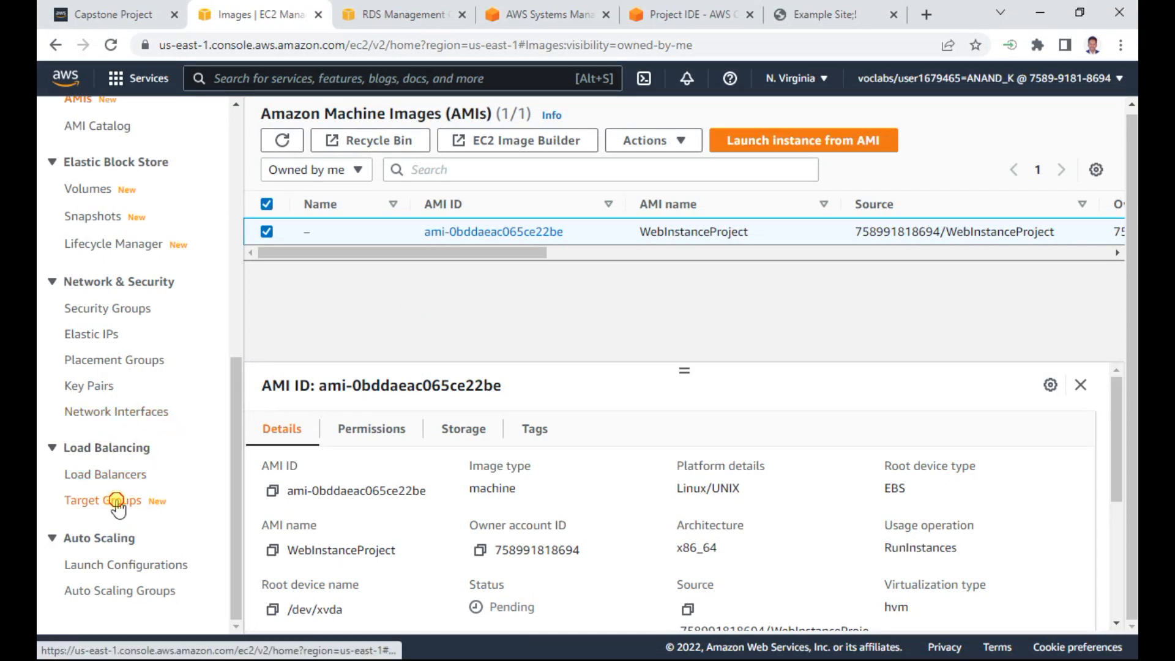
{"action": "left_click", "coordinate": [118, 502]}
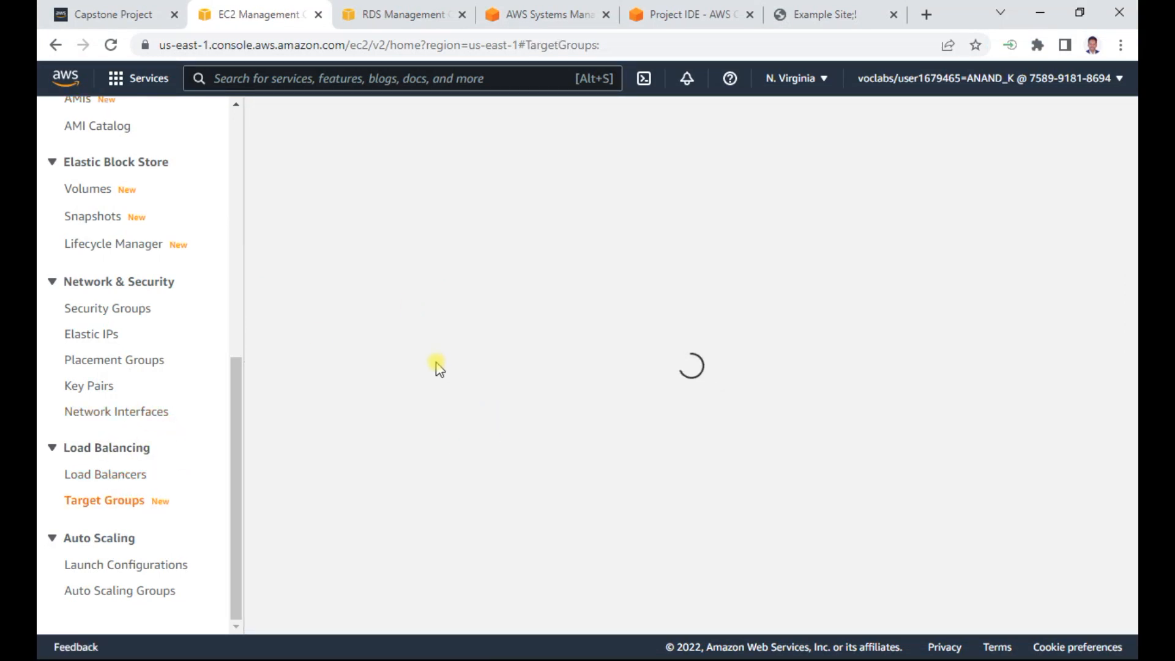
{"action": "left_click", "coordinate": [936, 174]}
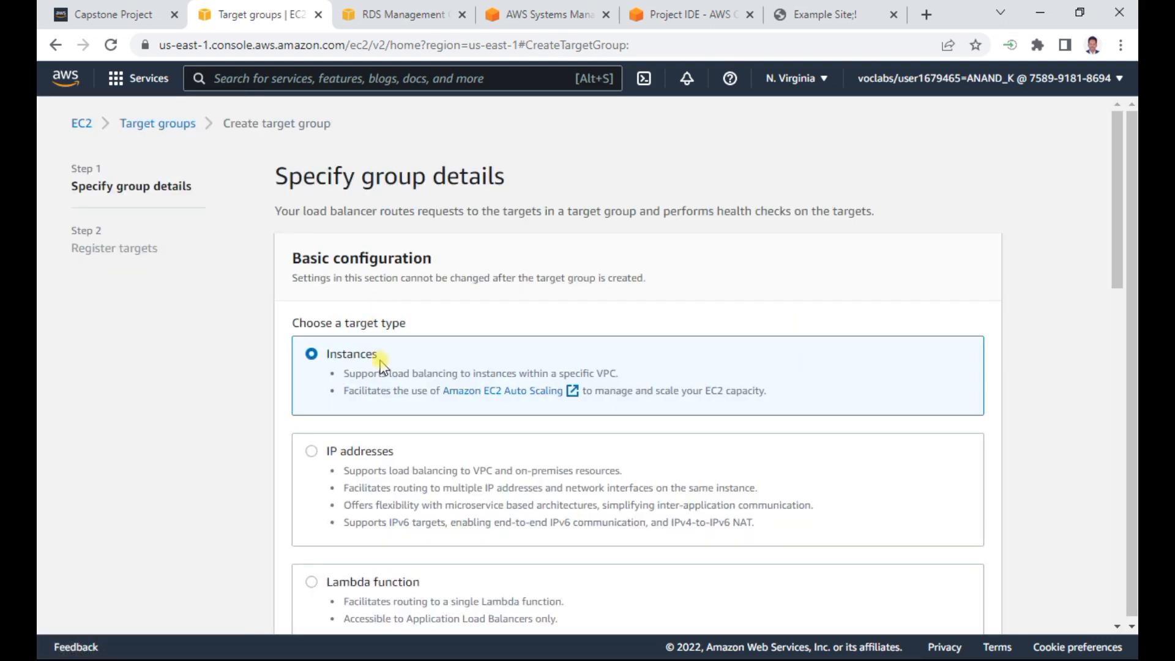
- Keep Instances as the target type and name the target group applelb
{"action": "scroll", "coordinate": [329, 282], "scroll_direction": "down", "scroll_amount": 3}
{"action": "scroll", "coordinate": [416, 338], "scroll_direction": "down", "scroll_amount": 3}
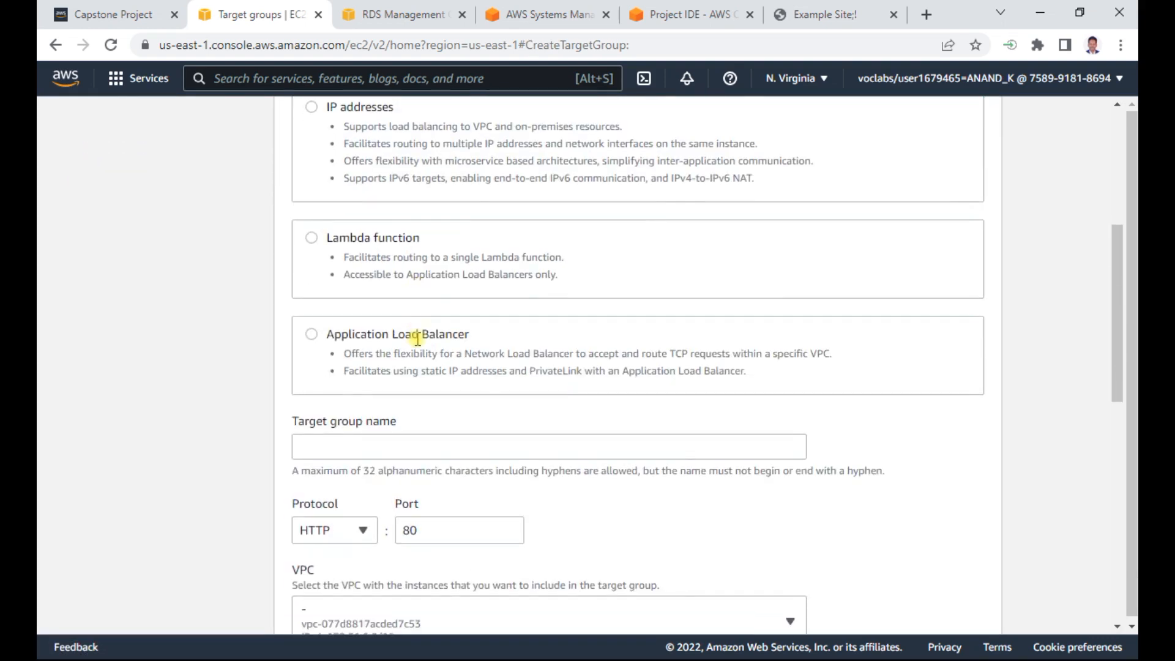
{"action": "left_click", "coordinate": [363, 451]}
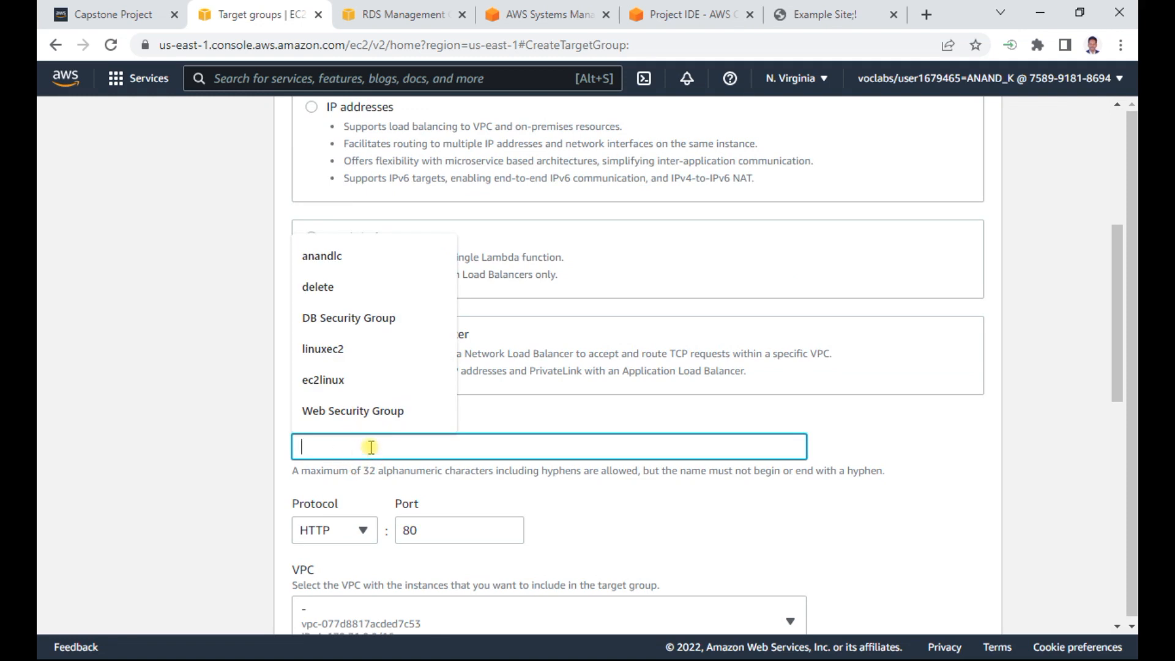
{"action": "type", "text": "app"}
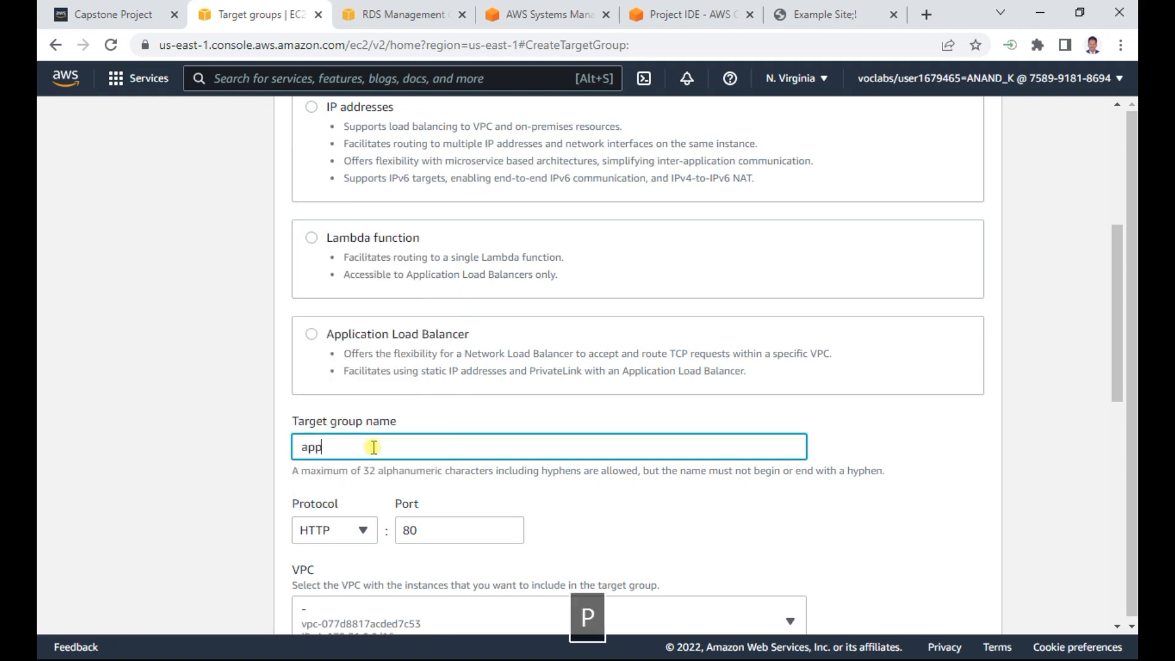
{"action": "type", "text": "l"}
{"action": "key", "text": "BackSpace"}
{"action": "type", "text": "e"}
{"action": "key", "text": "BackSpace"}
{"action": "type", "text": "le"}
{"action": "key", "text": "BackSpace"}
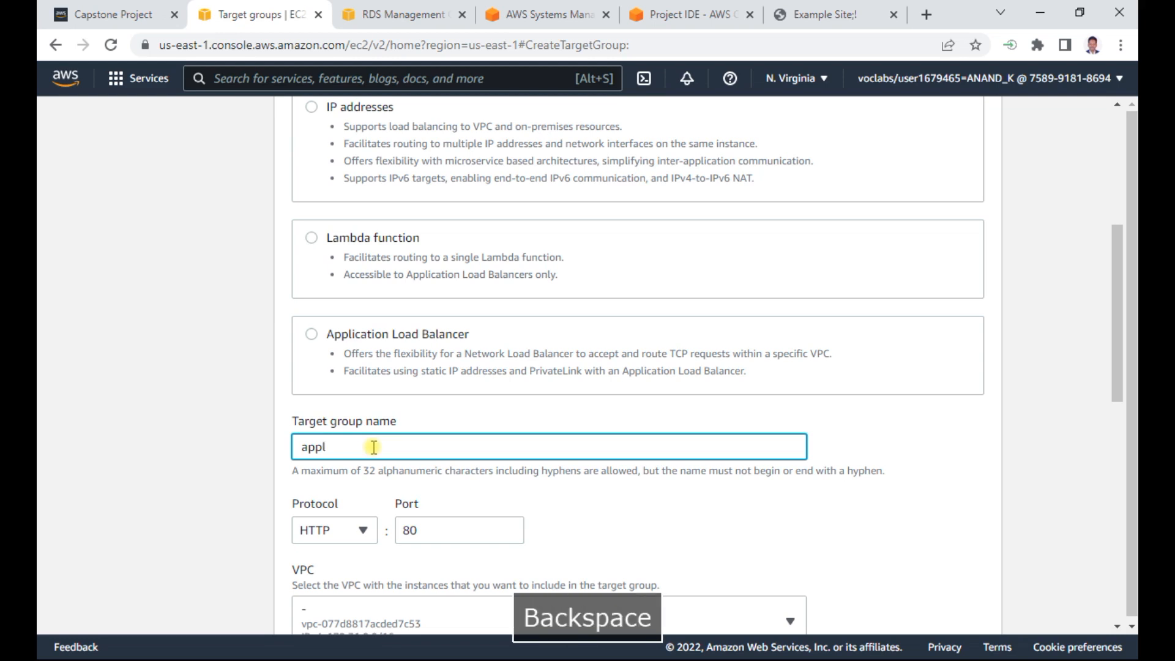
{"action": "type", "text": "elb"}
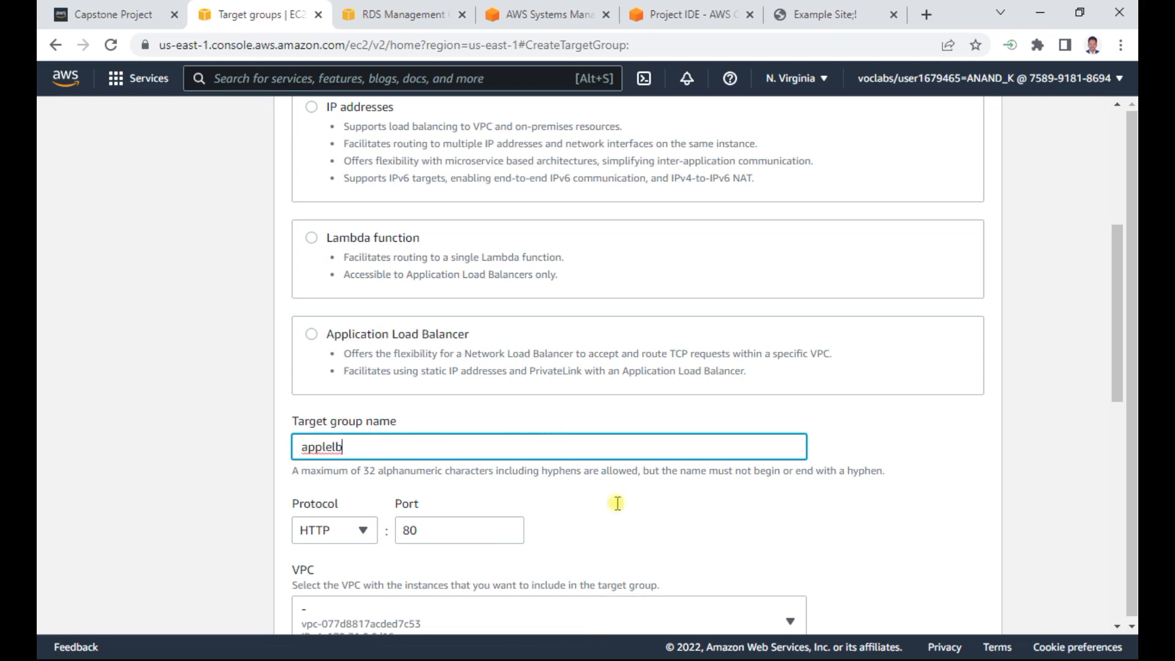
- Set the target group's VPC to Example VPC
{"action": "scroll", "coordinate": [673, 557], "scroll_direction": "down", "scroll_amount": 3}
{"action": "left_click", "coordinate": [494, 441]}
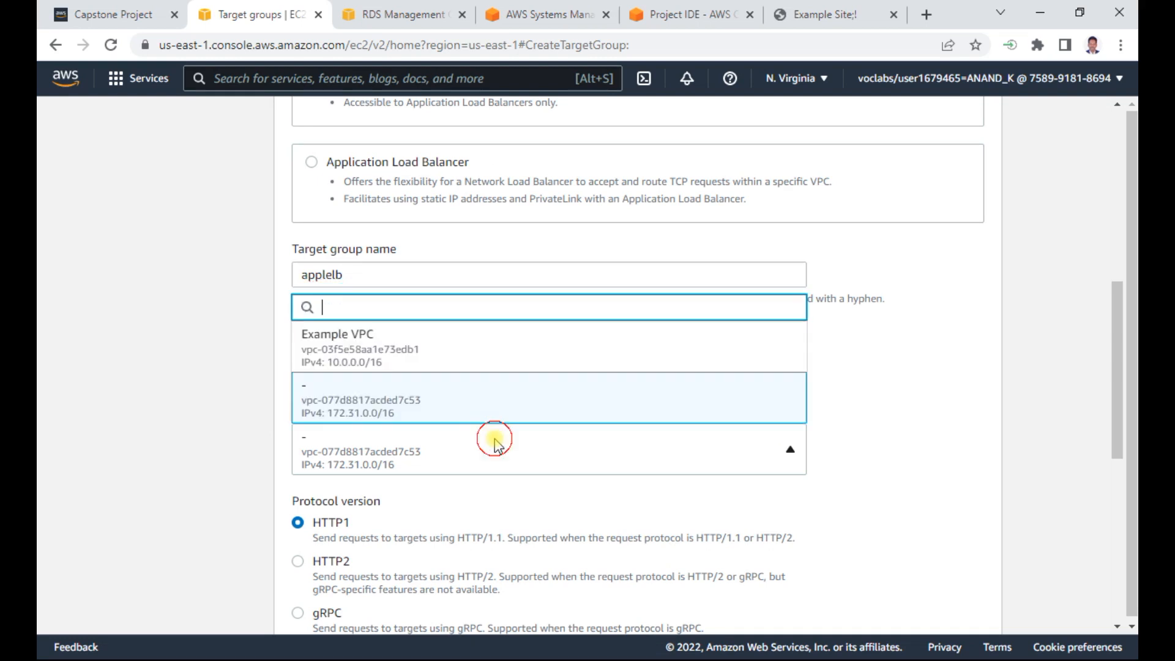
{"action": "left_click", "coordinate": [380, 333]}
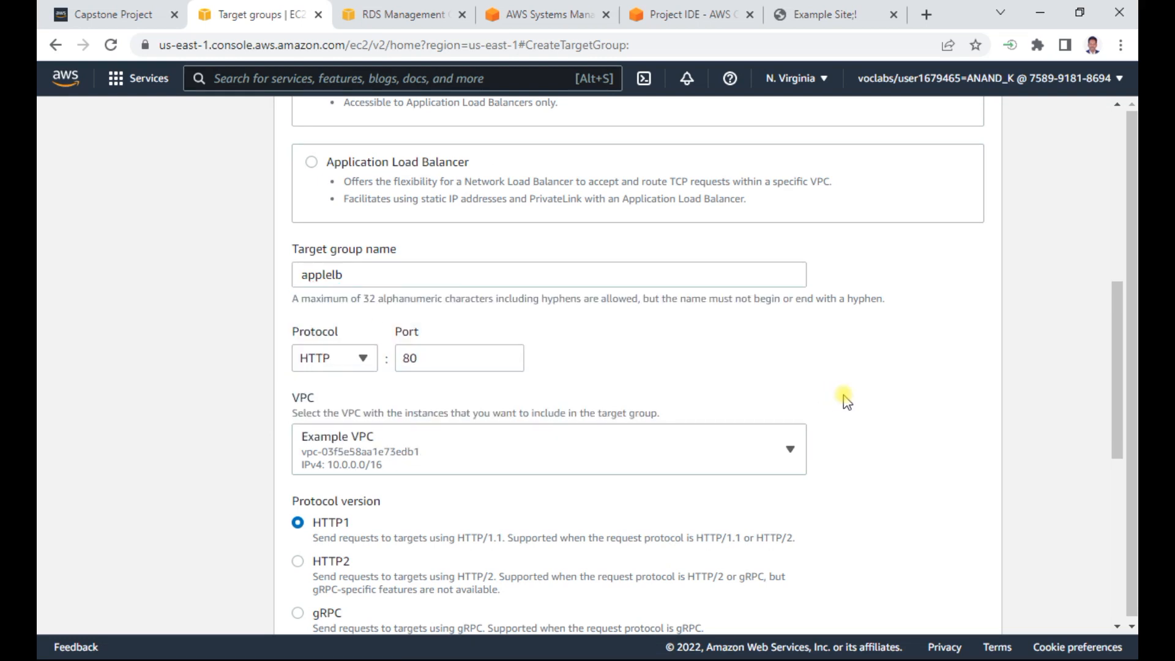
- Expand the advanced health check settings and review the target group's health checks, protocol, VPC and target type
{"action": "scroll", "coordinate": [891, 392], "scroll_direction": "down", "scroll_amount": 7}
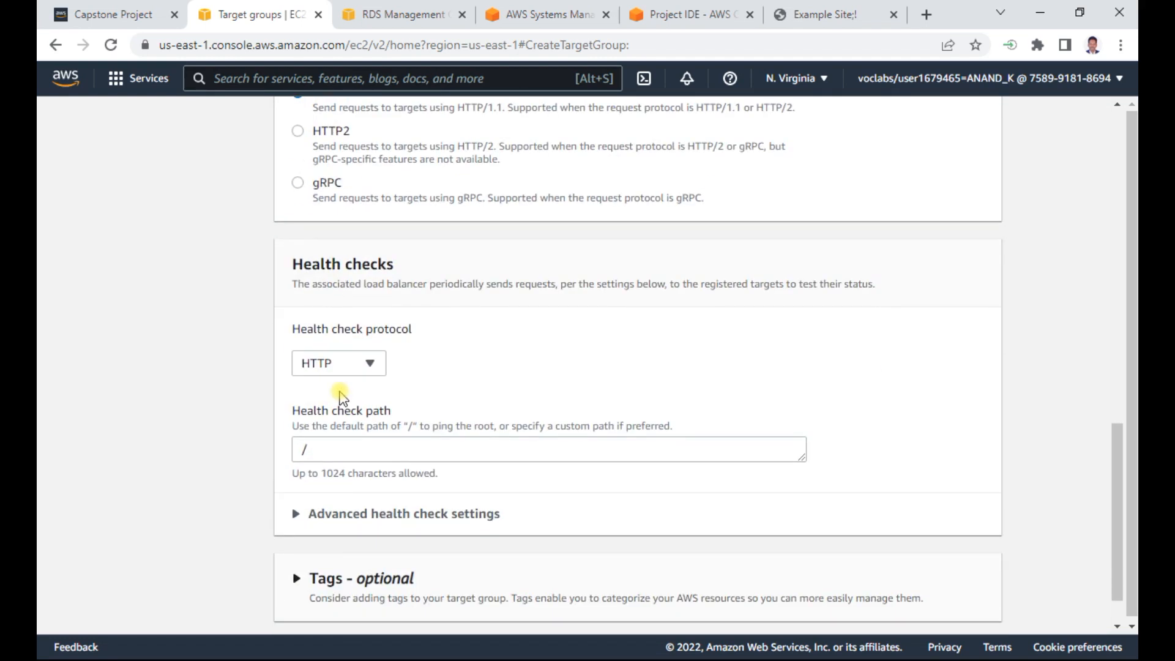
{"action": "scroll", "coordinate": [409, 407], "scroll_direction": "up", "scroll_amount": 1}
{"action": "scroll", "coordinate": [409, 404], "scroll_direction": "up", "scroll_amount": 2}
{"action": "scroll", "coordinate": [409, 404], "scroll_direction": "down", "scroll_amount": 3}
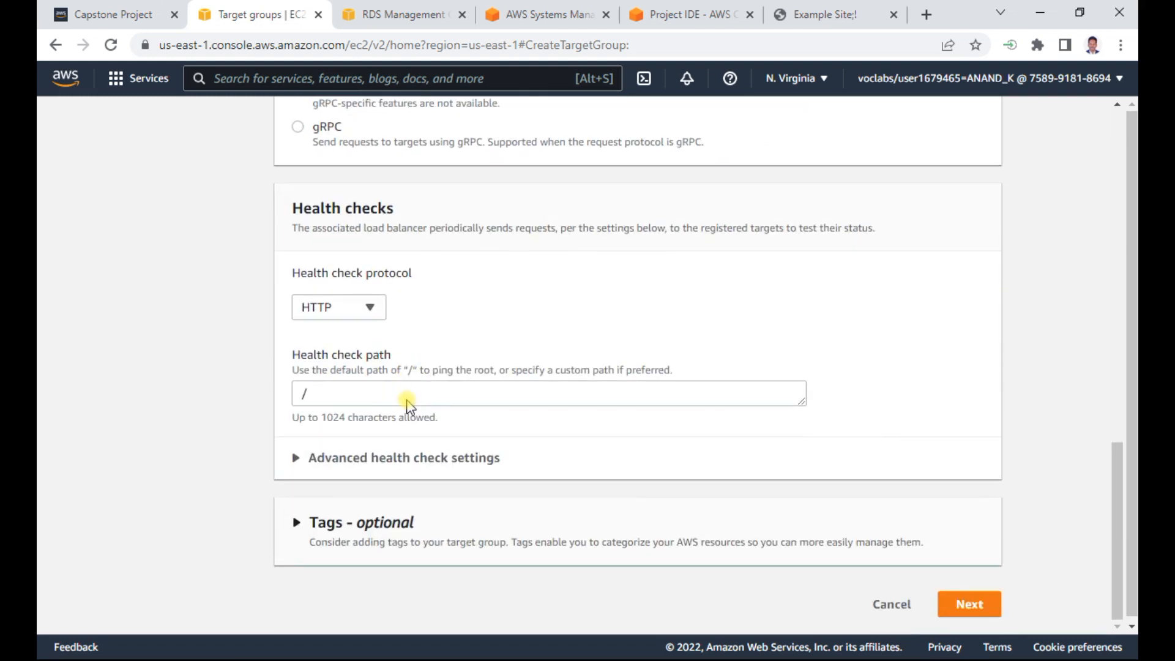
{"action": "left_click", "coordinate": [368, 460]}
{"action": "scroll", "coordinate": [574, 456], "scroll_direction": "down", "scroll_amount": 3}
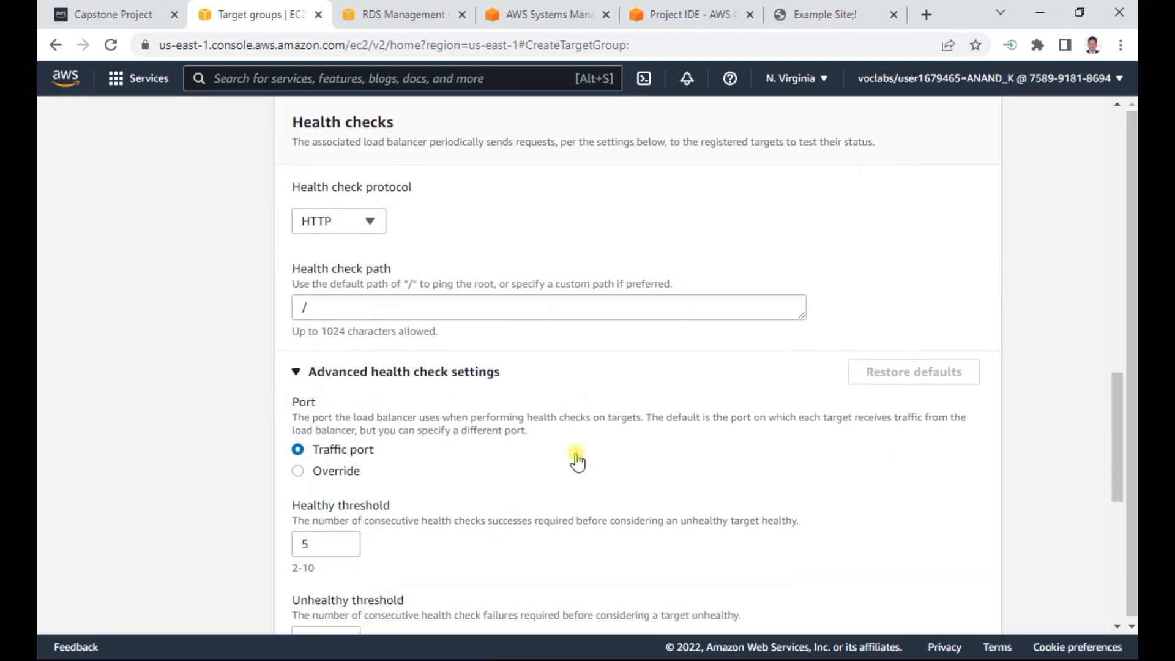
{"action": "scroll", "coordinate": [575, 456], "scroll_direction": "up", "scroll_amount": 2}
{"action": "scroll", "coordinate": [385, 428], "scroll_direction": "up", "scroll_amount": 3}
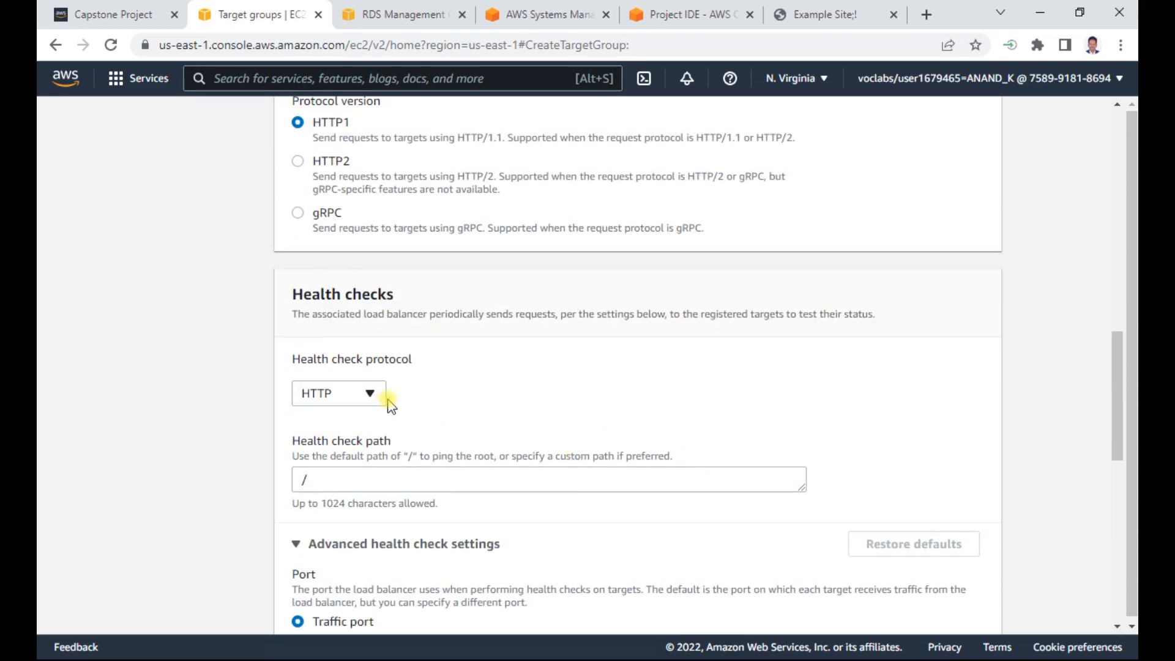
{"action": "scroll", "coordinate": [583, 402], "scroll_direction": "down", "scroll_amount": 9}
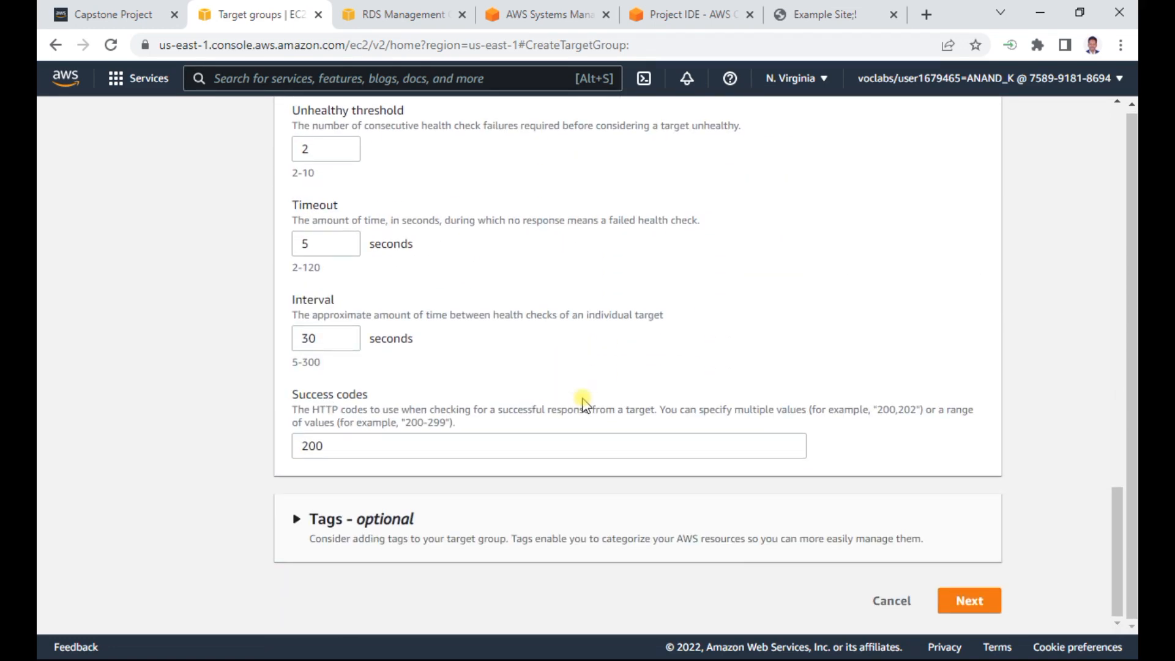
{"action": "scroll", "coordinate": [583, 404], "scroll_direction": "up", "scroll_amount": 10}
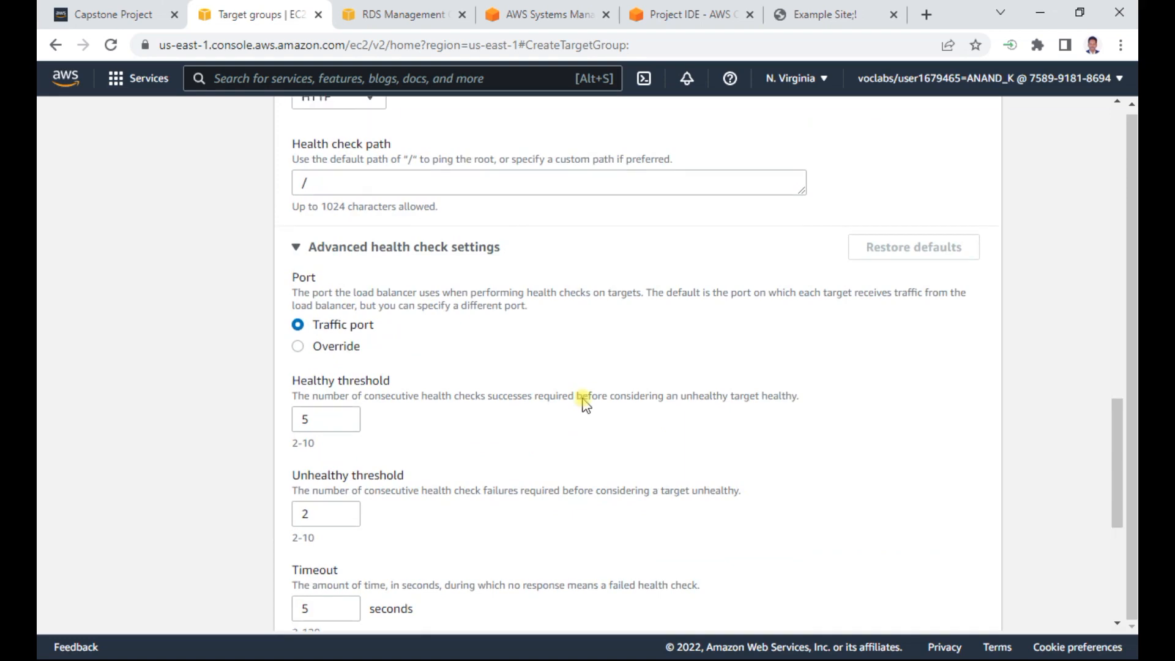
{"action": "scroll", "coordinate": [585, 403], "scroll_direction": "up", "scroll_amount": 4}
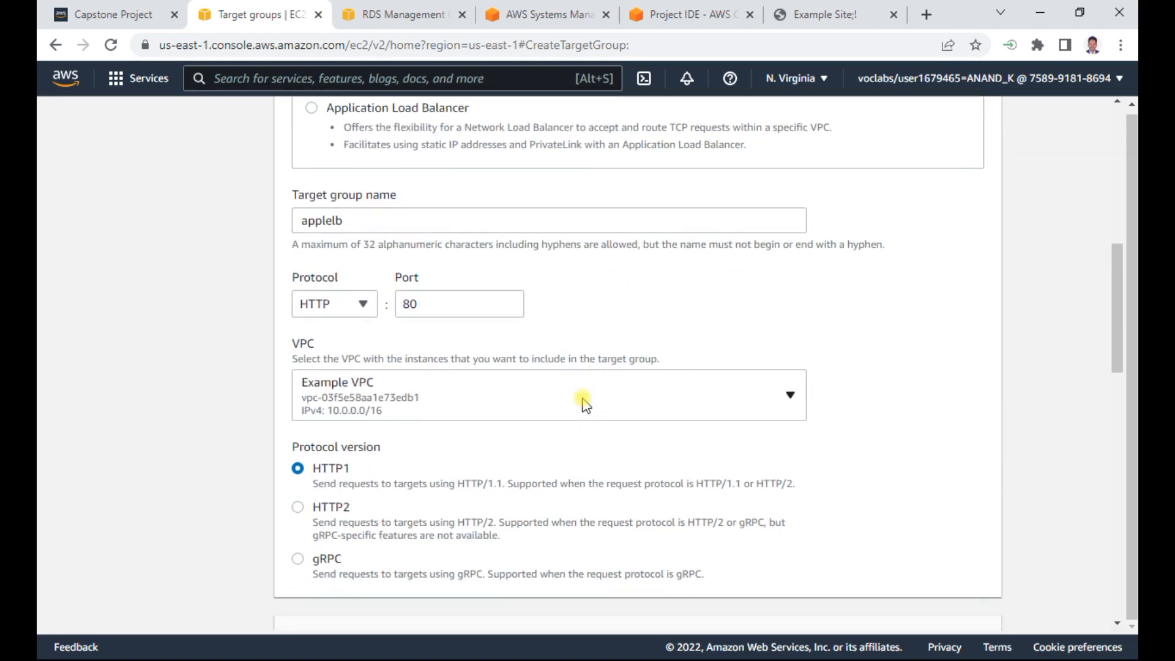
{"action": "scroll", "coordinate": [583, 404], "scroll_direction": "down", "scroll_amount": 8}
{"action": "scroll", "coordinate": [582, 404], "scroll_direction": "up", "scroll_amount": 11}
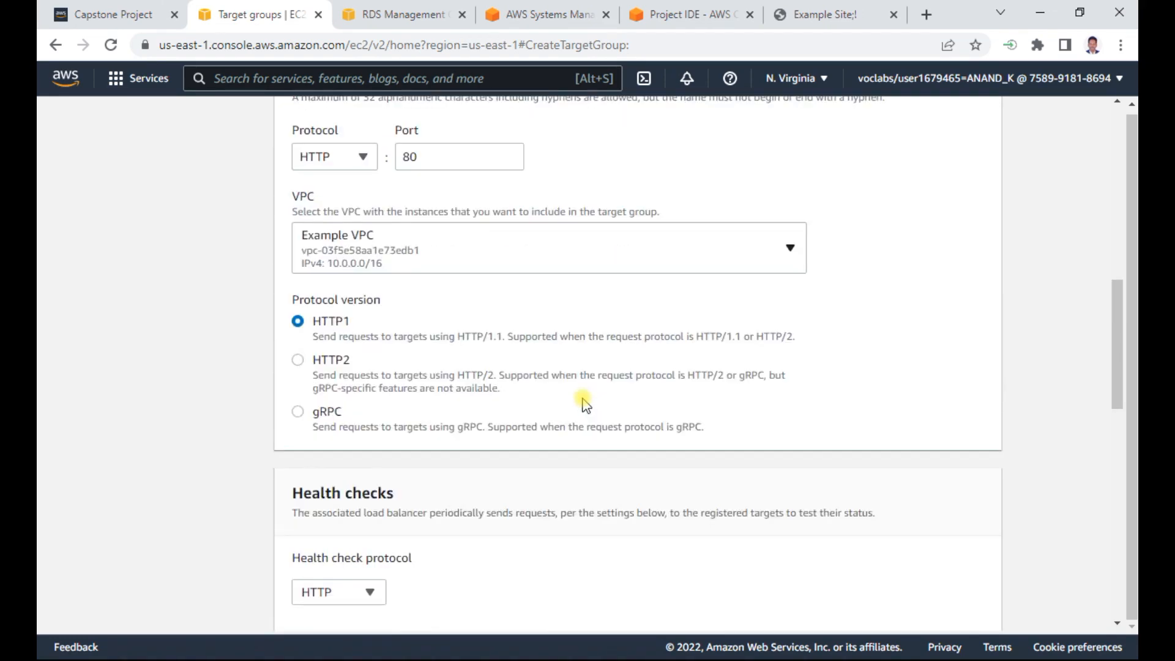
{"action": "scroll", "coordinate": [582, 404], "scroll_direction": "up", "scroll_amount": 5}
{"action": "scroll", "coordinate": [582, 404], "scroll_direction": "down", "scroll_amount": 5}
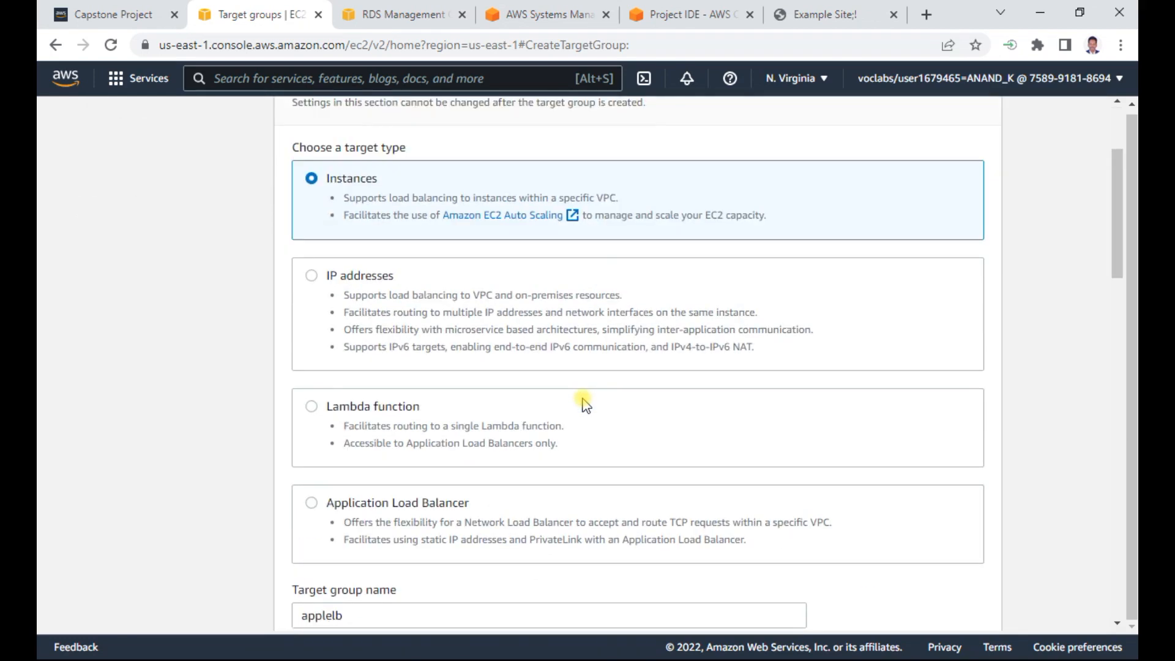
{"action": "scroll", "coordinate": [585, 401], "scroll_direction": "up", "scroll_amount": 3}
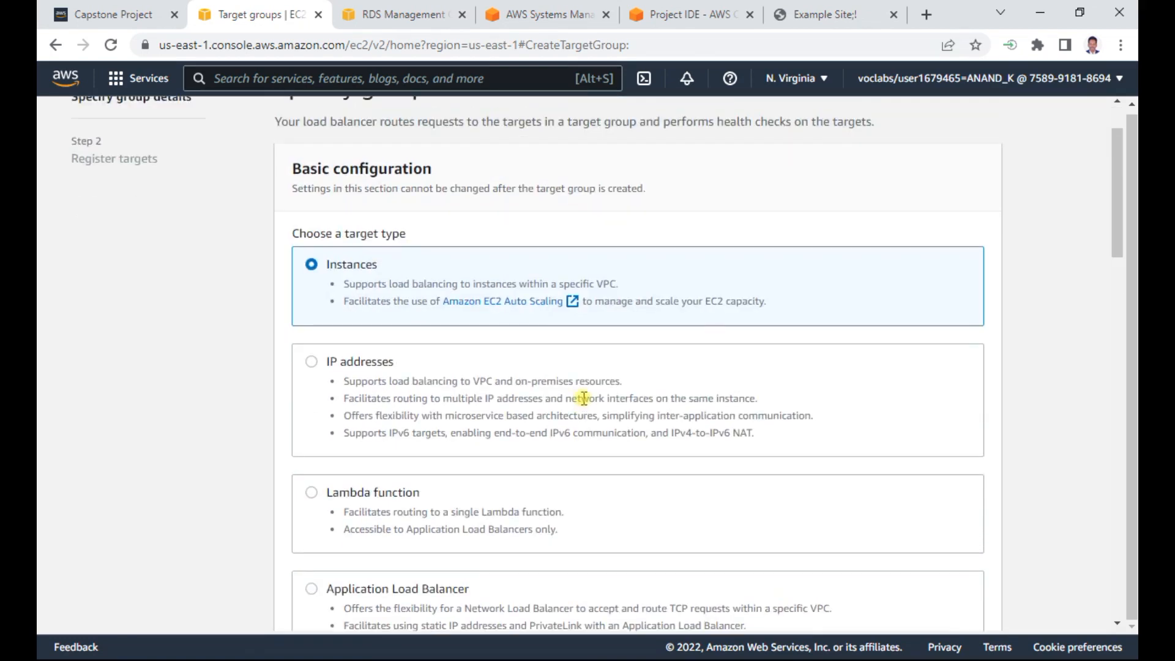
- Switch to the Capstone Project notes in Word to recheck the target group and listener instructions
{"action": "key", "text": "alt+Tab"}
{"action": "key", "text": "alt+Tab"}
{"action": "key", "text": "alt+Tab"}
{"action": "key", "text": "alt+Tab"}
{"action": "key", "text": "alt+Tab"}
{"action": "key", "text": "alt+Tab"}
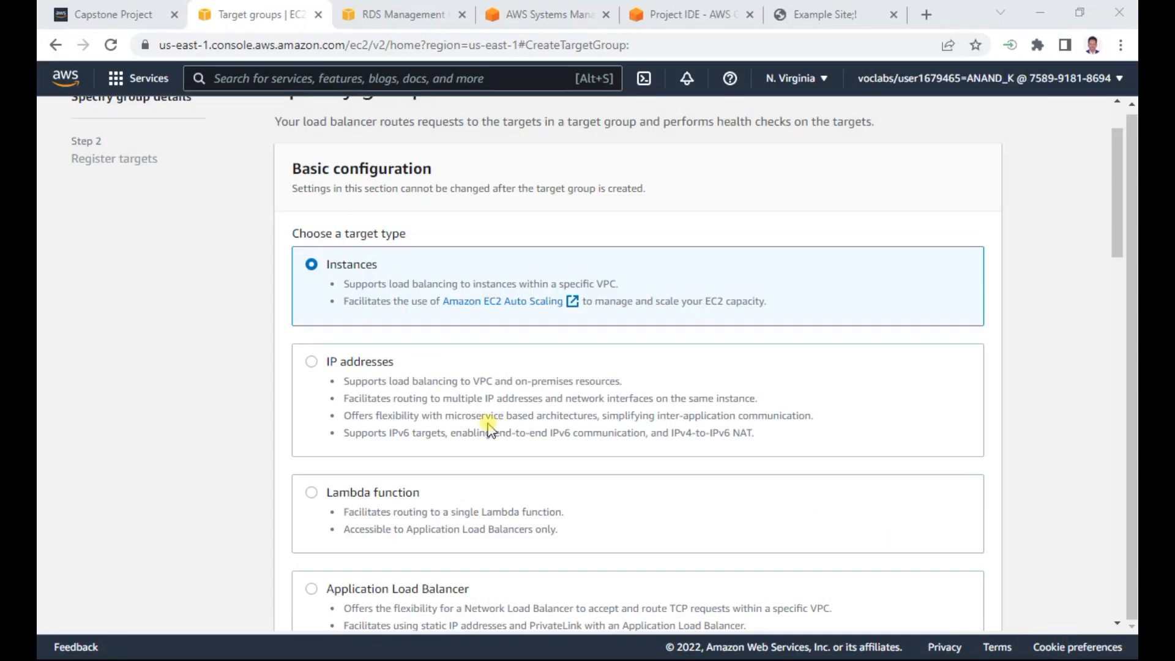
{"action": "scroll", "coordinate": [487, 425], "scroll_direction": "down", "scroll_amount": 2}
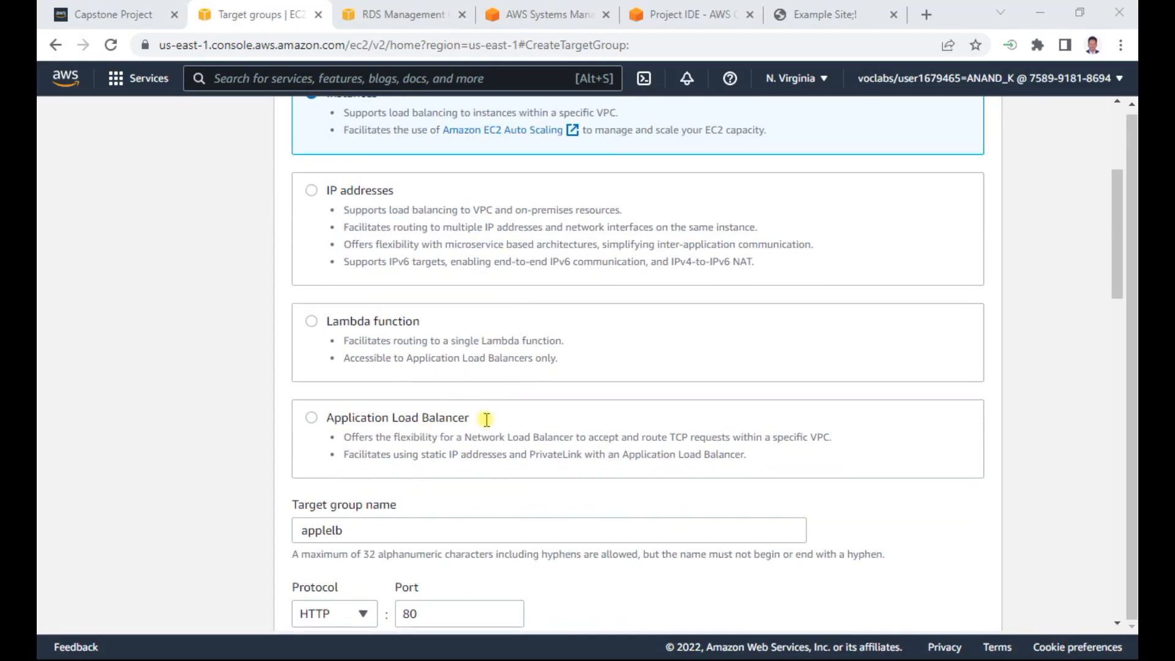
{"action": "left_click", "coordinate": [396, 420]}
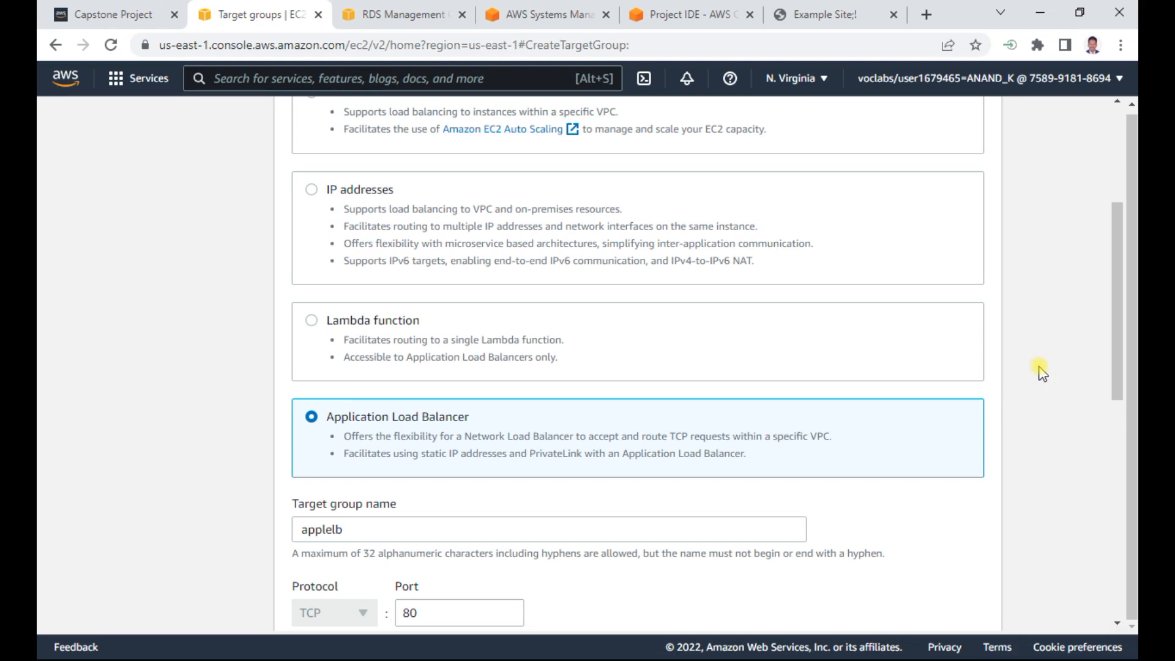
{"action": "scroll", "coordinate": [1042, 373], "scroll_direction": "down", "scroll_amount": 5}
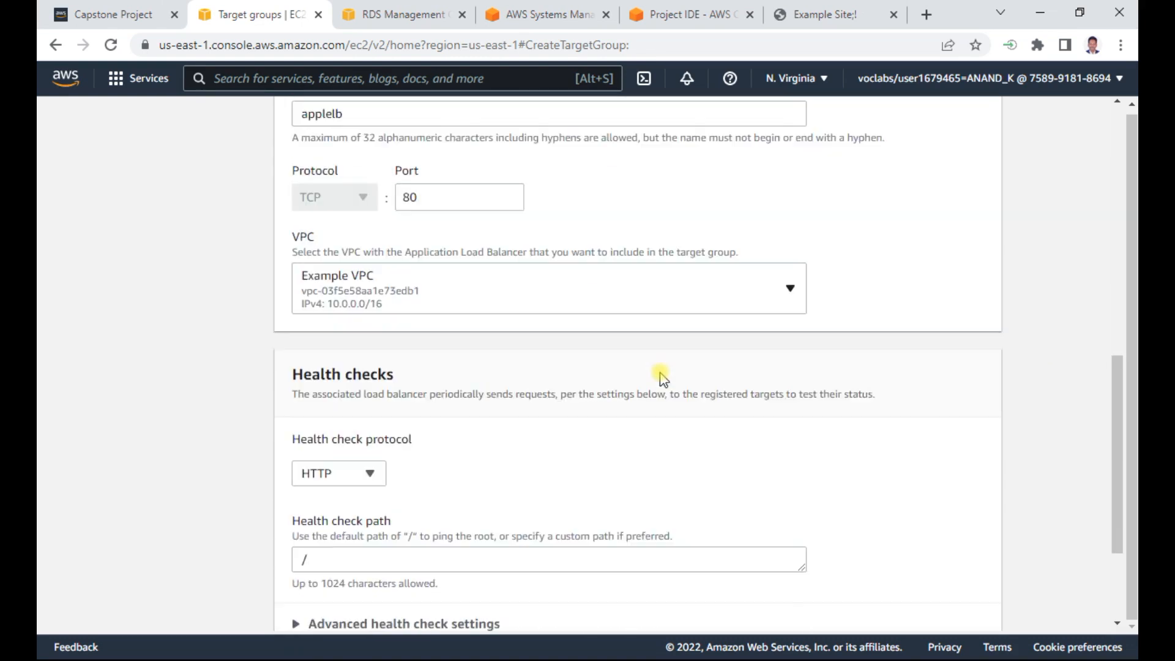
{"action": "scroll", "coordinate": [662, 375], "scroll_direction": "down", "scroll_amount": 3}
{"action": "left_click", "coordinate": [968, 602]}
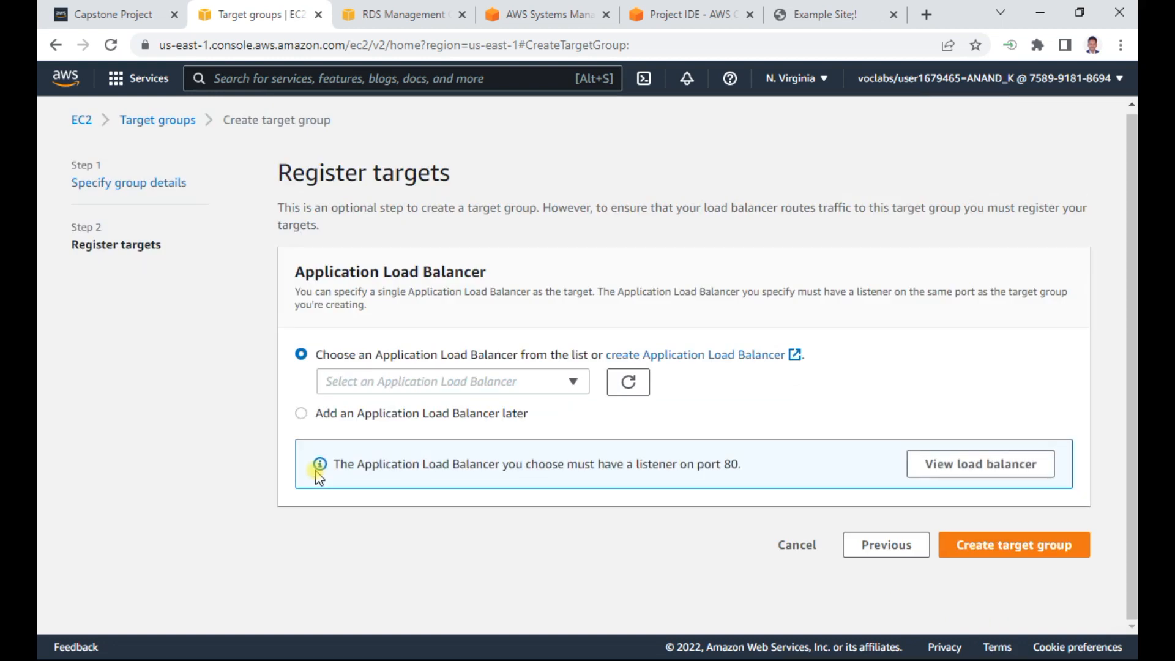
{"action": "left_click", "coordinate": [499, 379]}
{"action": "left_click", "coordinate": [498, 381]}
{"action": "left_click", "coordinate": [805, 549]}
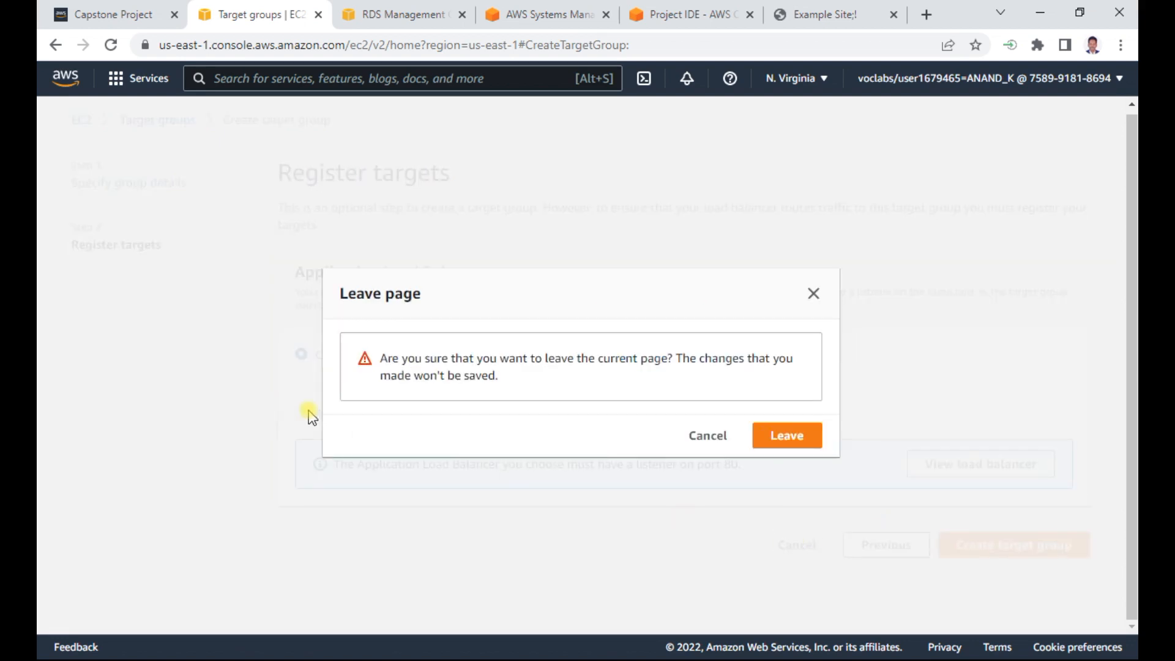
{"action": "left_click", "coordinate": [703, 440]}
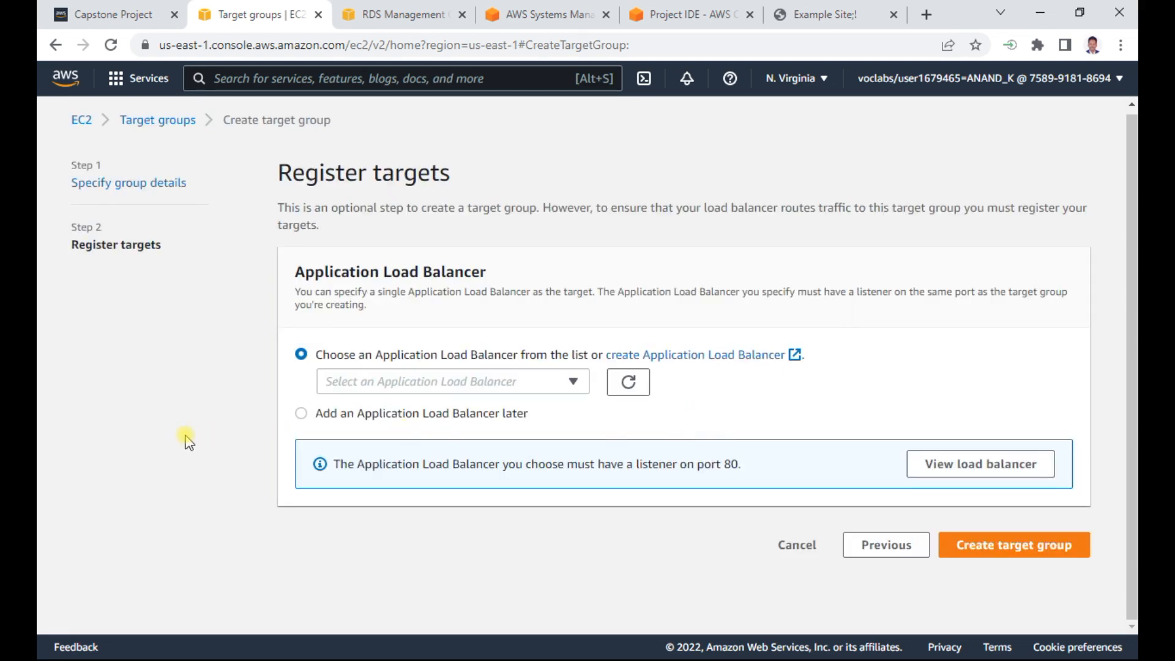
{"action": "left_click", "coordinate": [801, 546]}
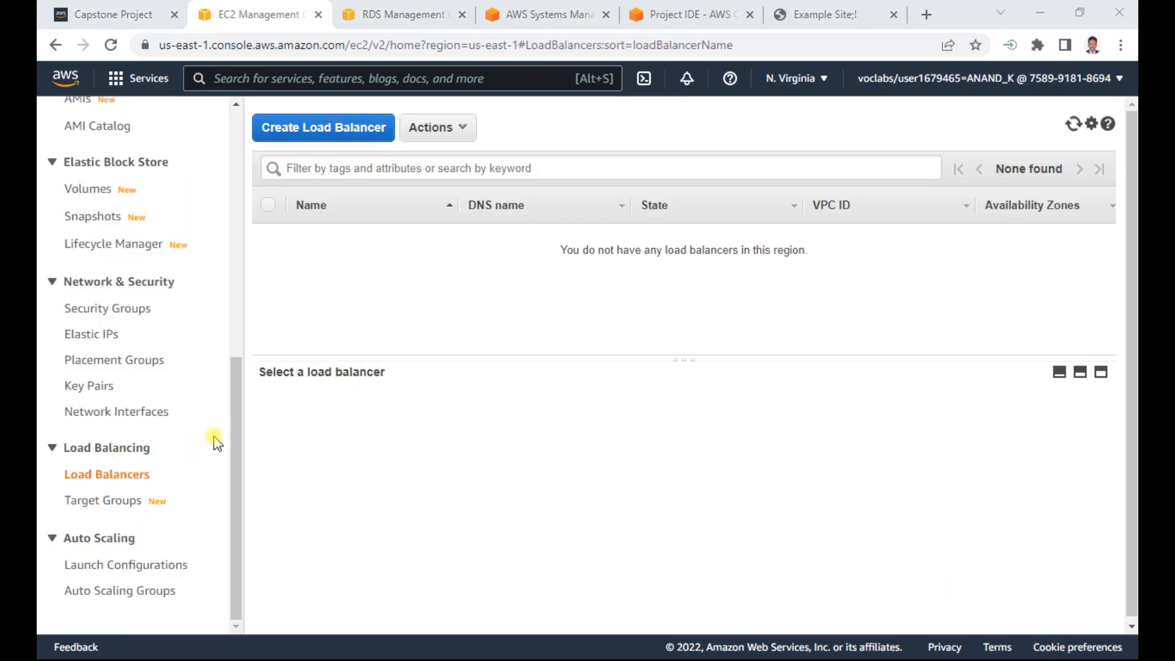
- Start creating an Application Load Balancer from the load balancers list and name it applelb
{"action": "left_click", "coordinate": [118, 453]}
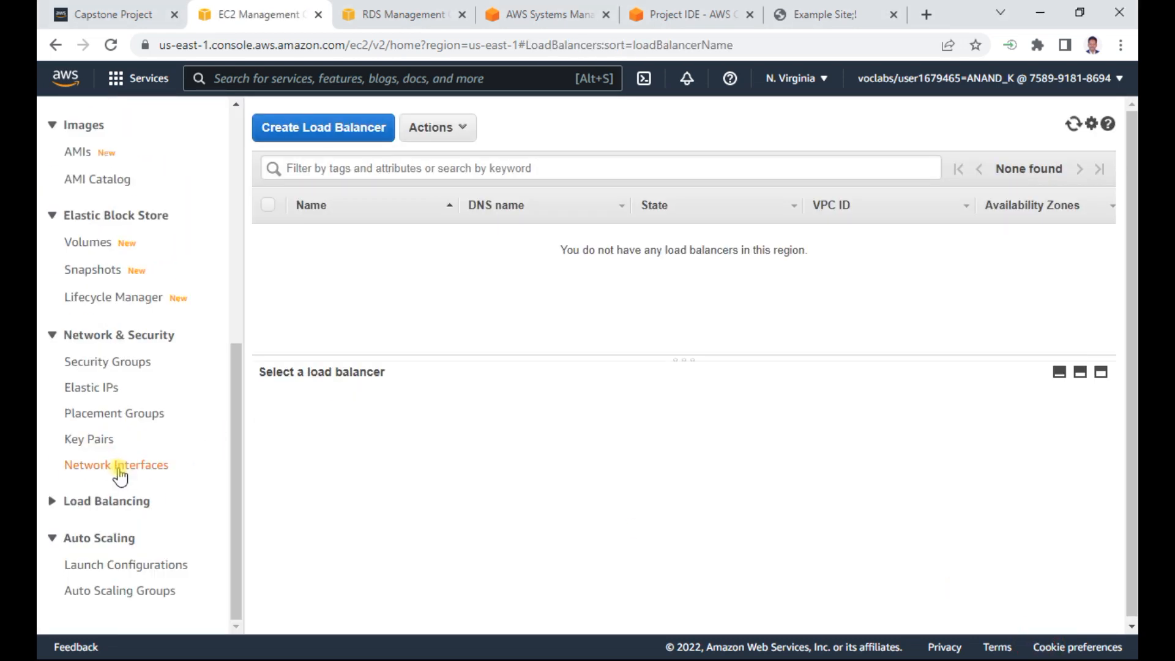
{"action": "left_click", "coordinate": [118, 506]}
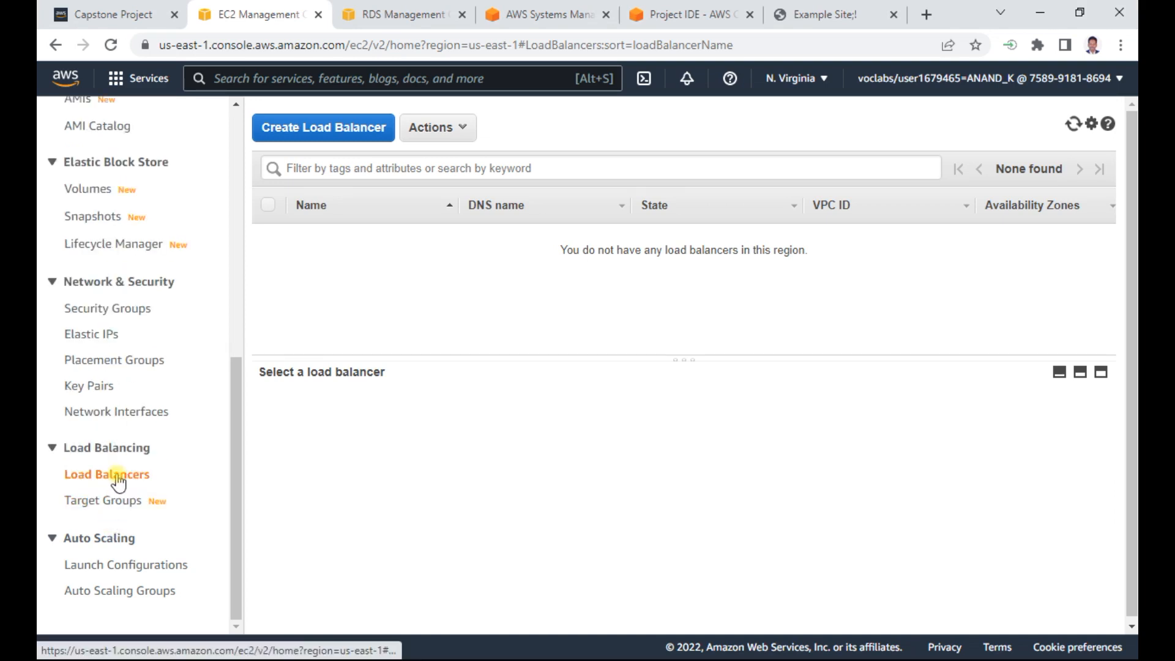
{"action": "left_click", "coordinate": [310, 126]}
{"action": "scroll", "coordinate": [245, 391], "scroll_direction": "down", "scroll_amount": 3}
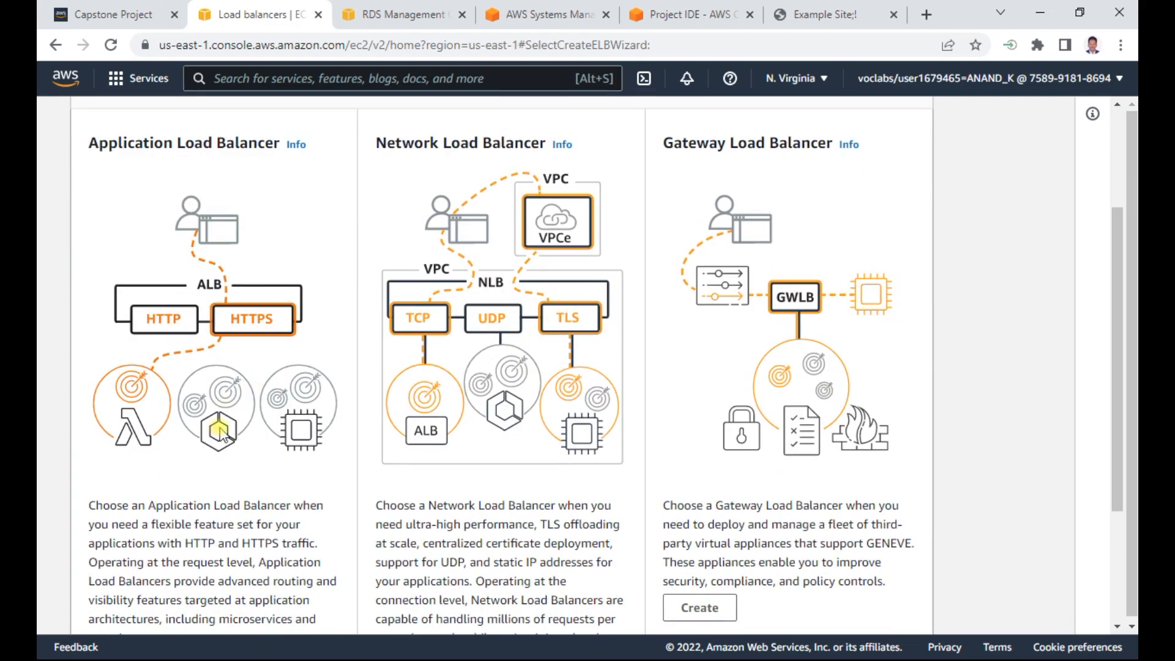
{"action": "scroll", "coordinate": [199, 395], "scroll_direction": "down", "scroll_amount": 2}
{"action": "left_click", "coordinate": [131, 493]}
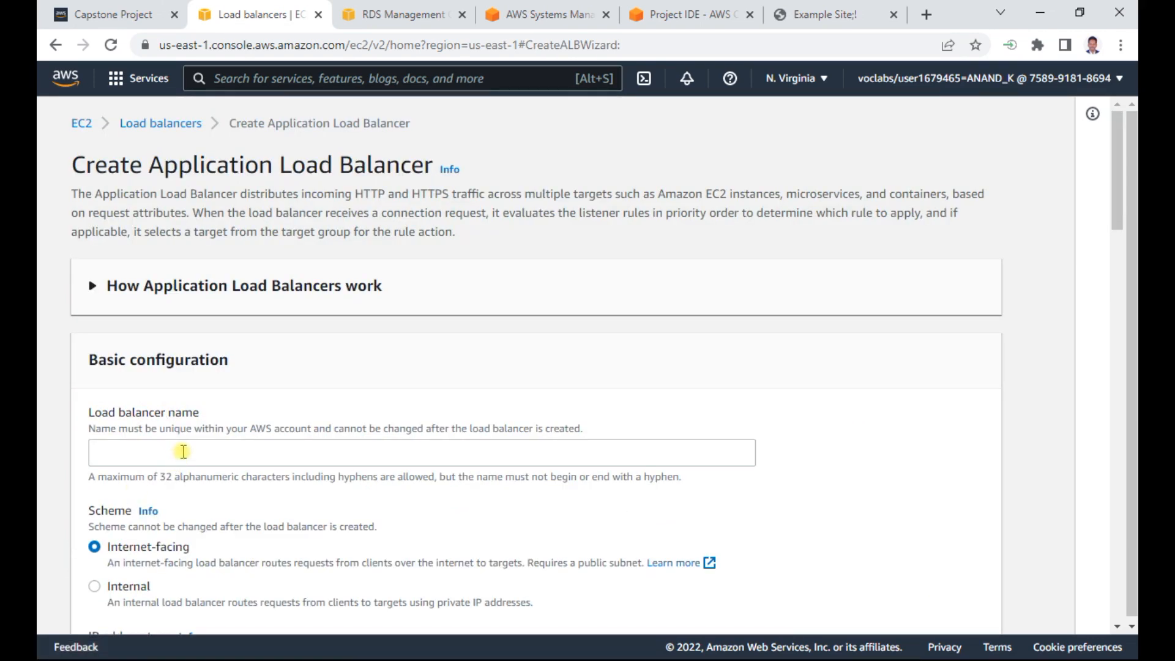
{"action": "left_click", "coordinate": [183, 451]}
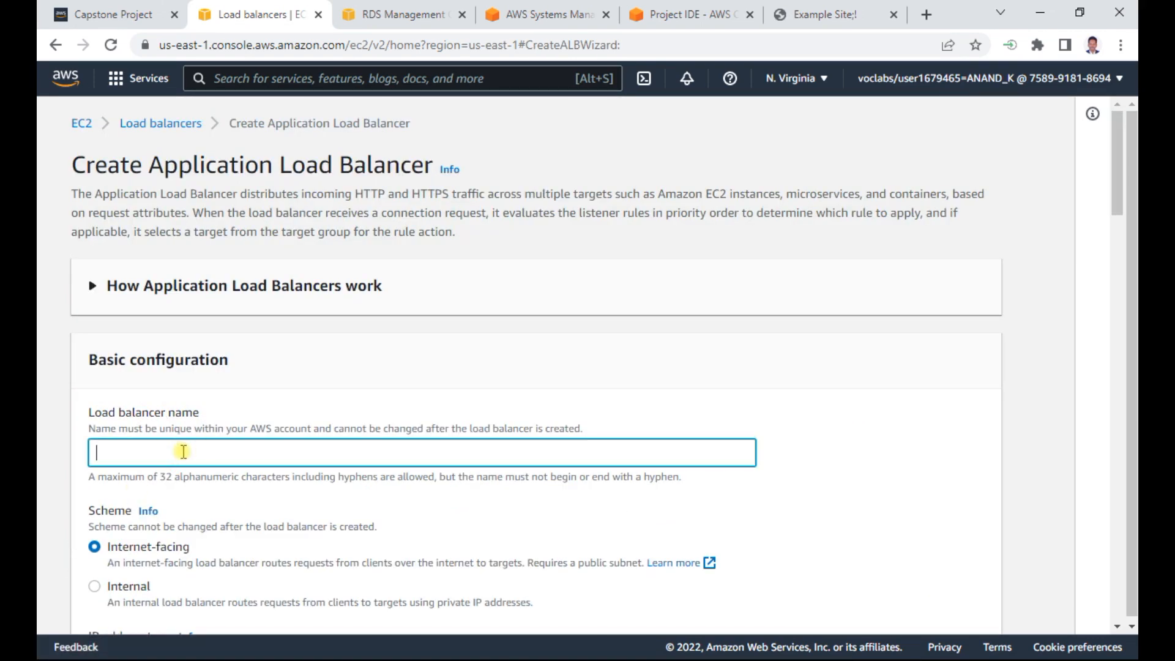
{"action": "type", "text": "P"}
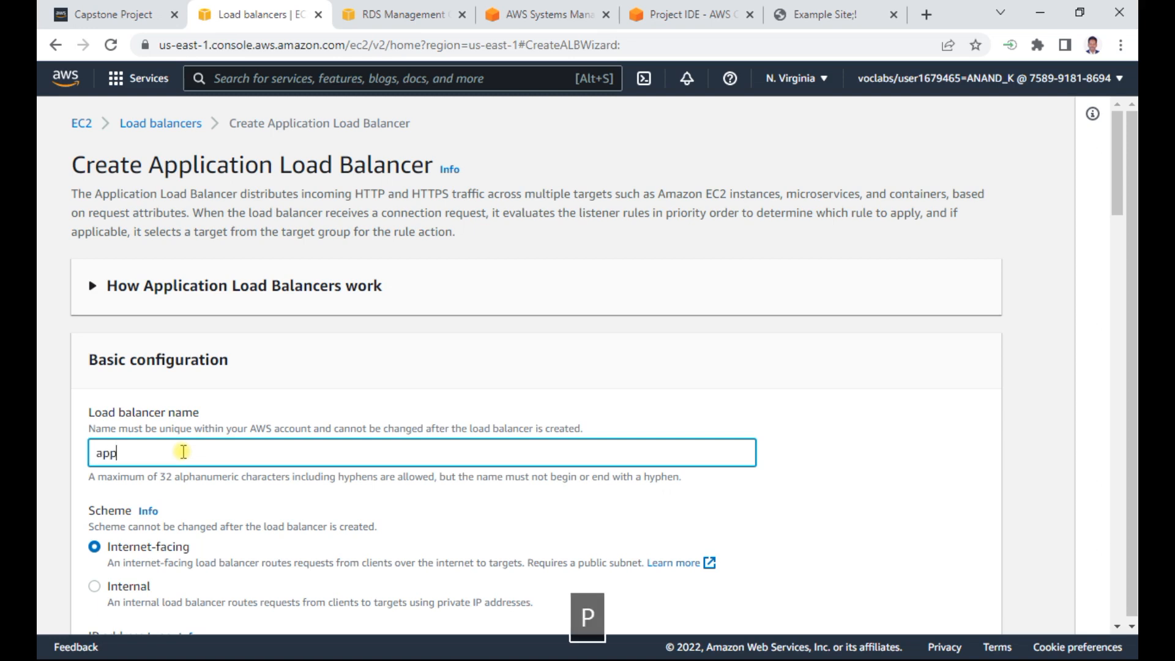
{"action": "type", "text": "pplelb"}
- Keep the load balancer Internet-facing with IPv4 addressing and set its VPC to Example VPC
{"action": "scroll", "coordinate": [452, 391], "scroll_direction": "down", "scroll_amount": 4}
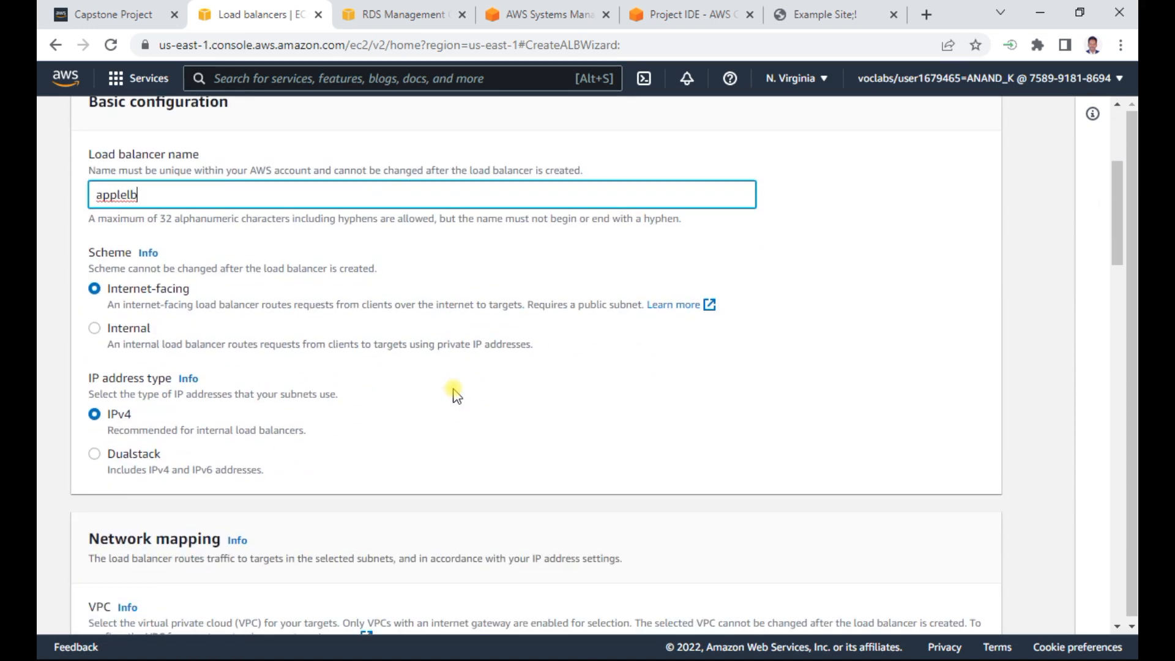
{"action": "scroll", "coordinate": [226, 398], "scroll_direction": "down", "scroll_amount": 4}
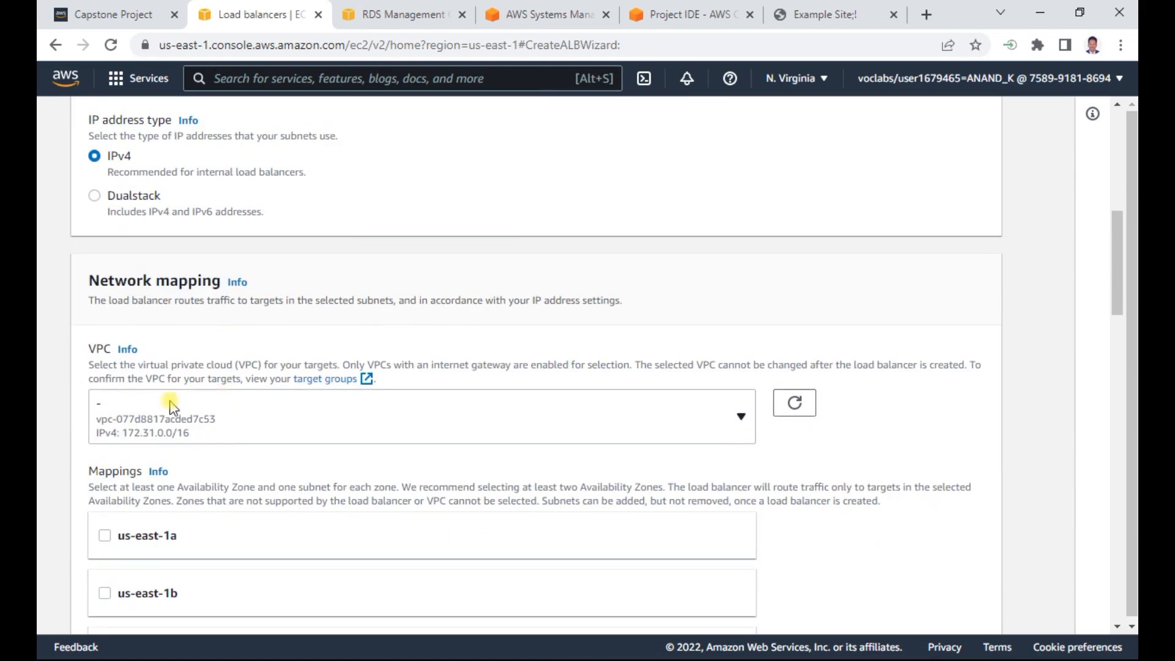
{"action": "left_click", "coordinate": [189, 419]}
{"action": "left_click", "coordinate": [158, 369]}
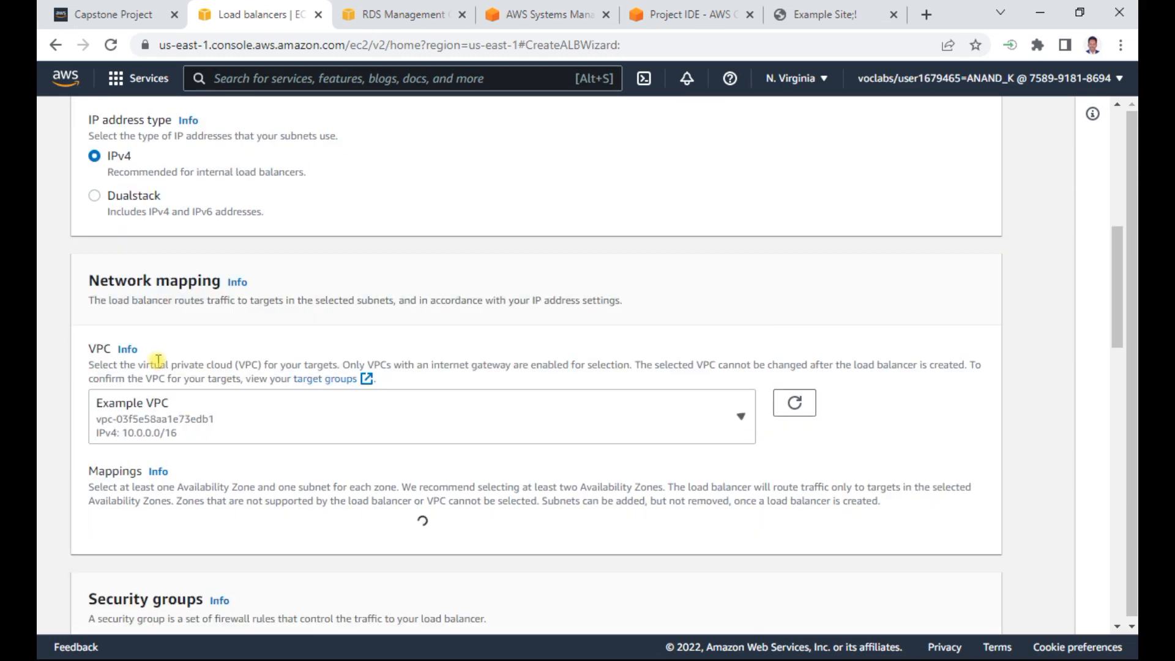
- Map the load balancer to us-east-1a with Public Subnet 1 and us-east-1b with Public Subnet 2, checking the subnets in the Word notes
{"action": "scroll", "coordinate": [822, 381], "scroll_direction": "down", "scroll_amount": 4}
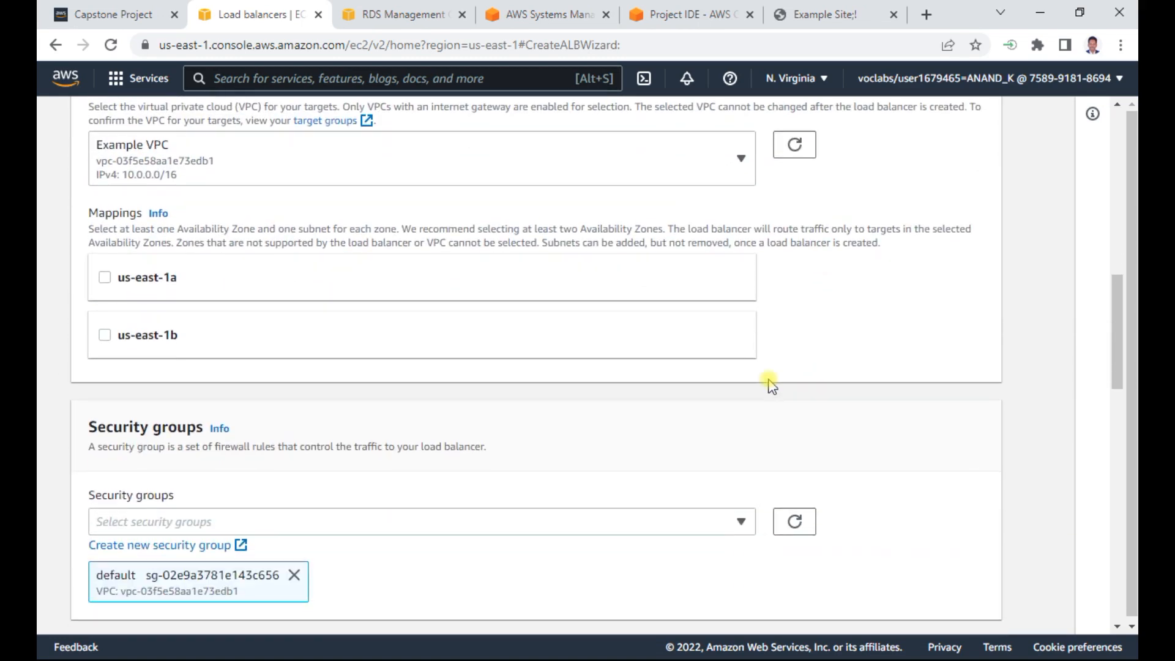
{"action": "left_click", "coordinate": [130, 281]}
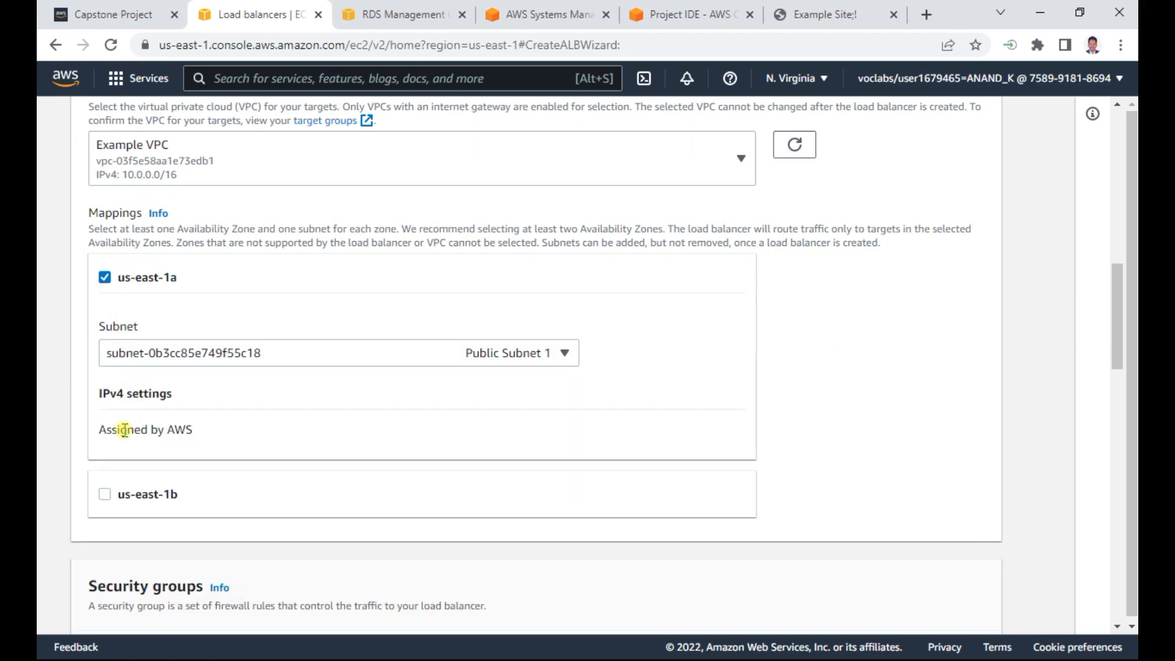
{"action": "left_click", "coordinate": [108, 494]}
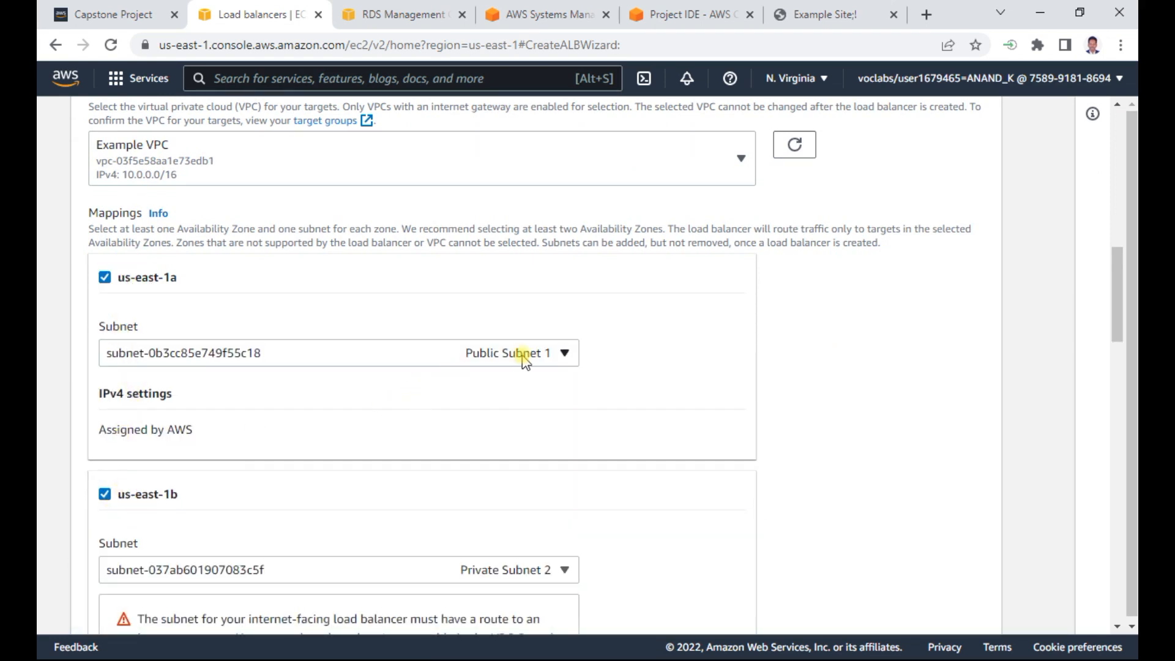
{"action": "key", "text": "alt+Tab"}
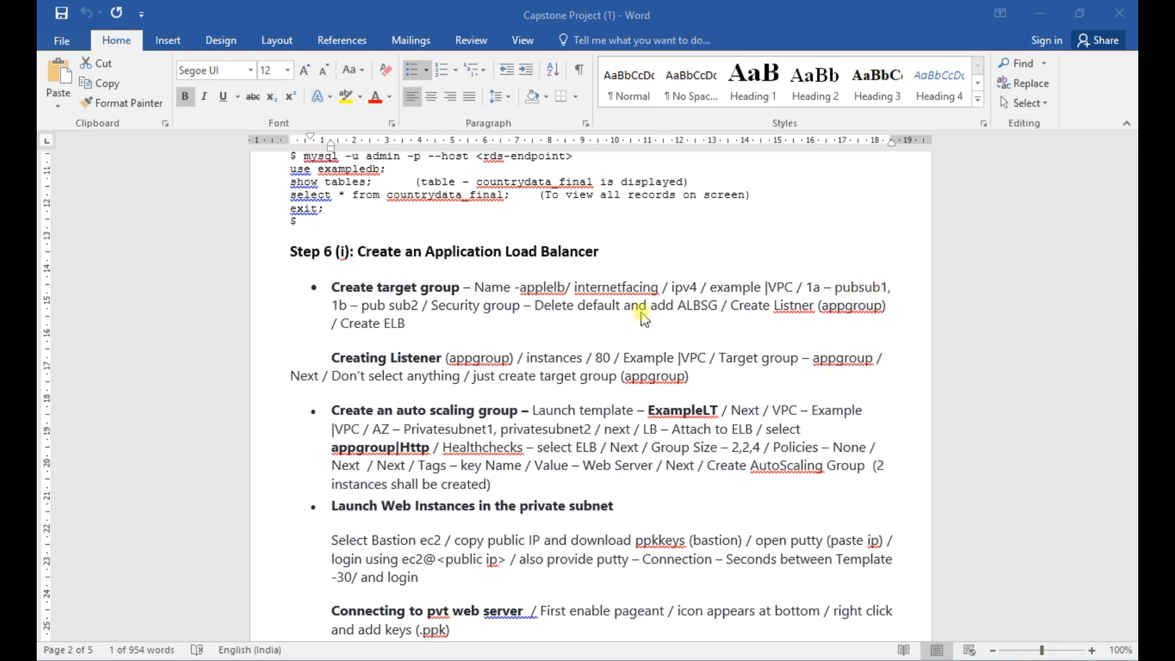
{"action": "key", "text": "alt+Tab"}
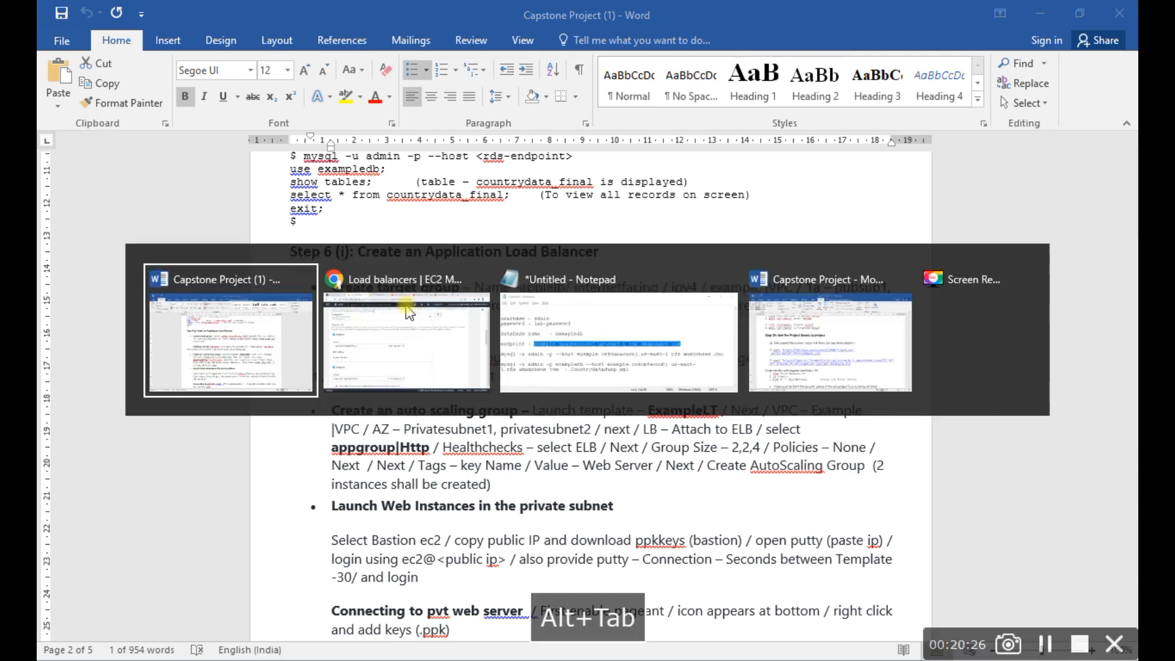
{"action": "key", "text": "alt+Tab"}
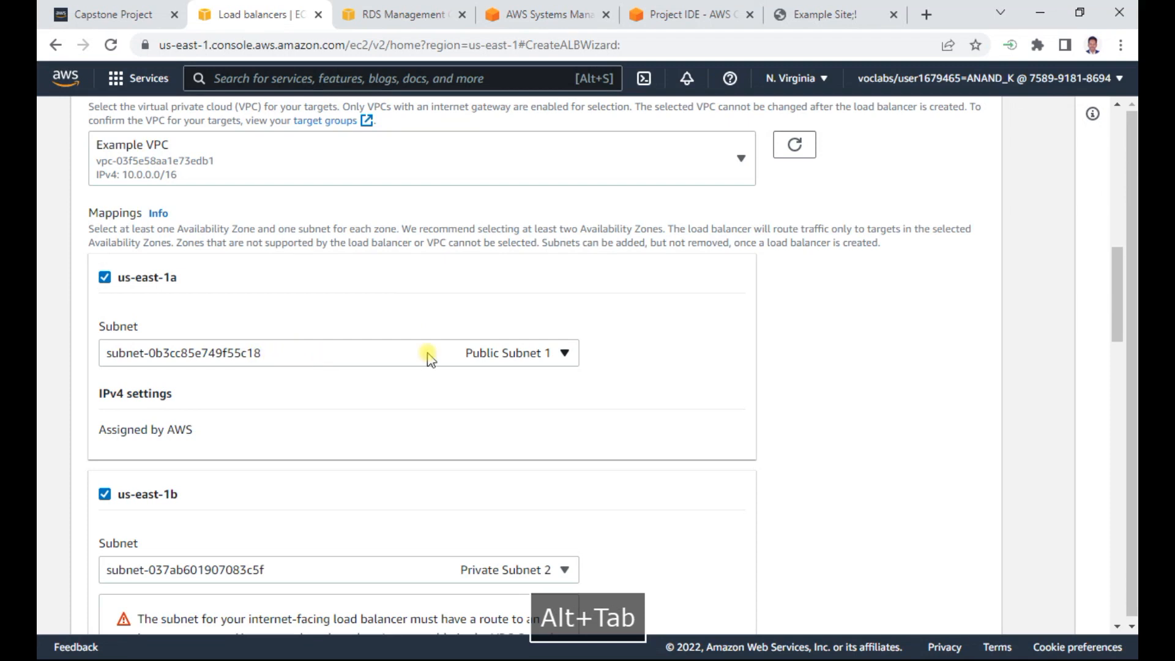
{"action": "left_click", "coordinate": [543, 566]}
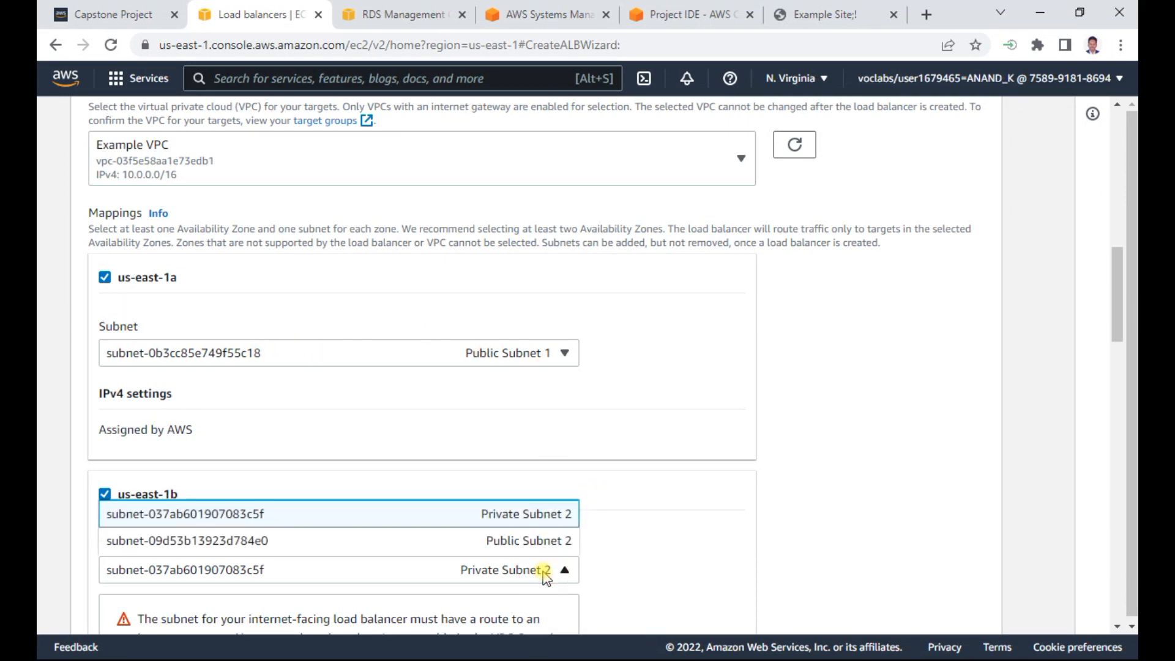
{"action": "left_click", "coordinate": [538, 541]}
- Remove the default security group from the load balancer and assign ALBSG instead
{"action": "scroll", "coordinate": [924, 472], "scroll_direction": "down", "scroll_amount": 5}
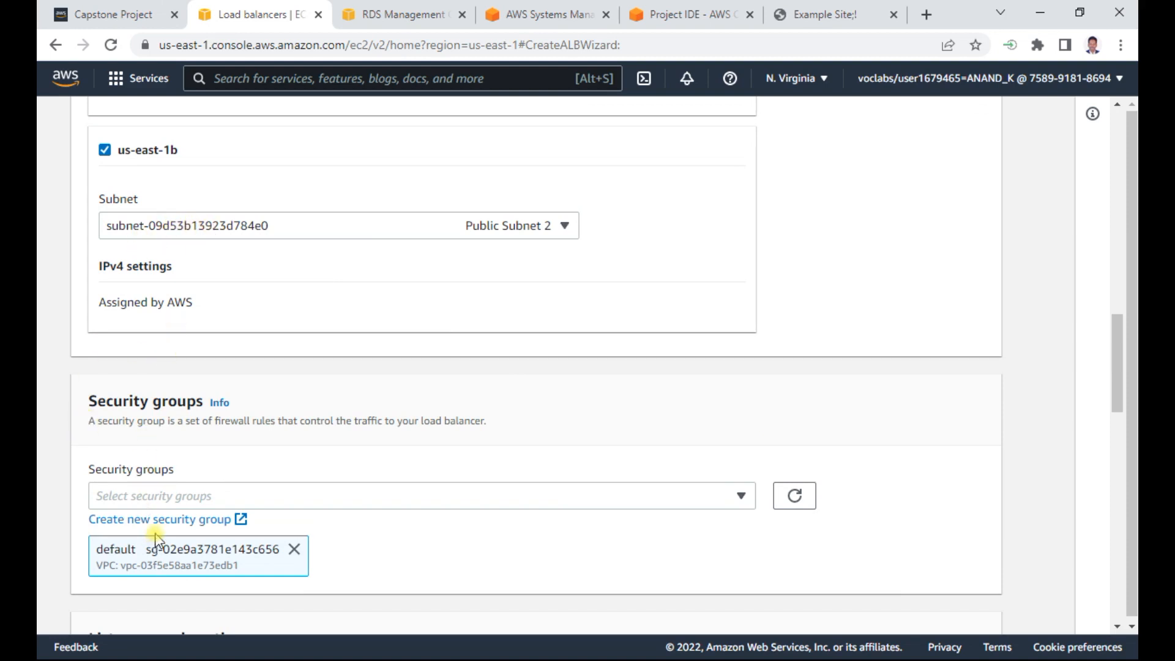
{"action": "left_click", "coordinate": [293, 554]}
{"action": "left_click", "coordinate": [325, 496]}
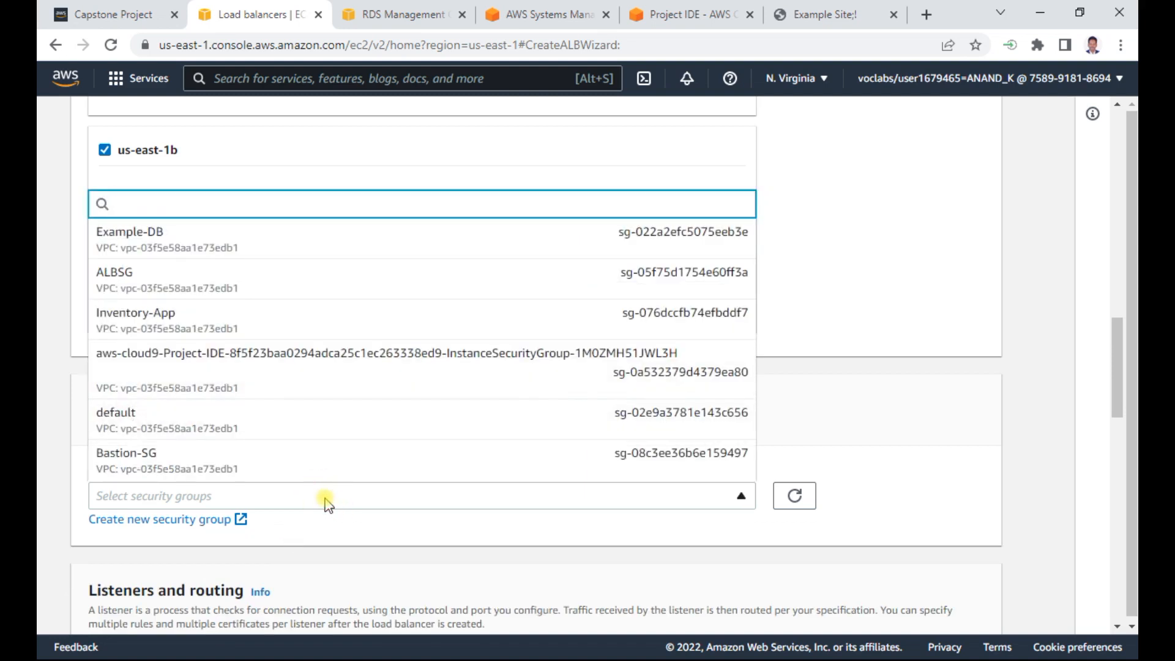
{"action": "left_click", "coordinate": [121, 277]}
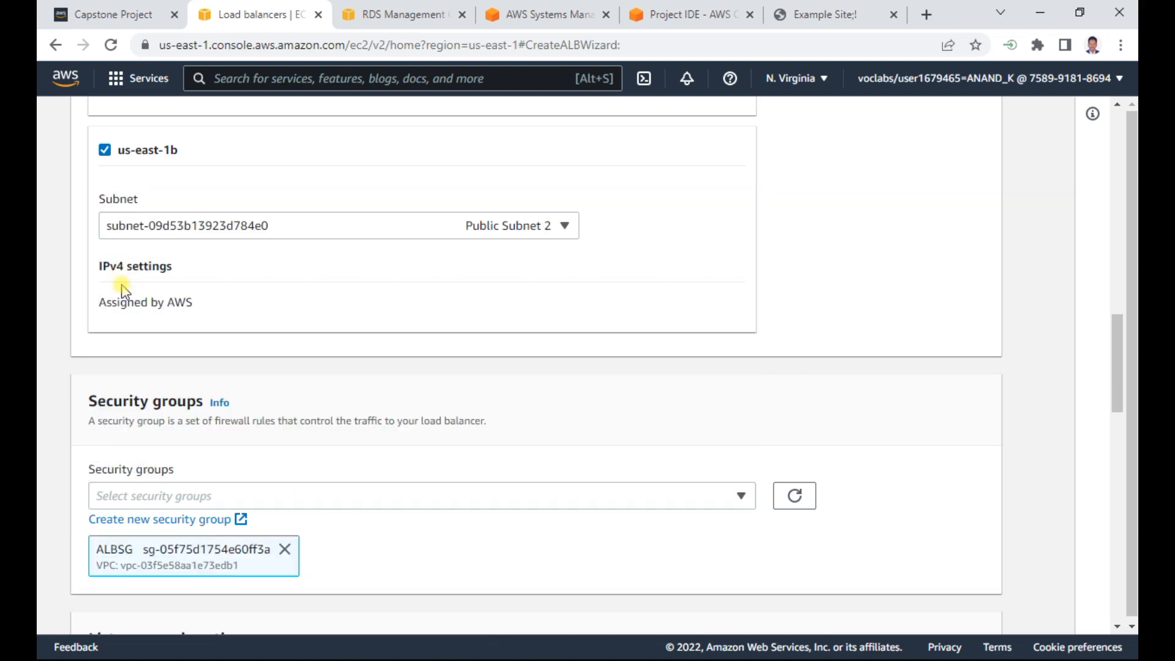
- Check the listener instructions in the Word notes and open target group creation for the load balancer's HTTP:80 listener
{"action": "key", "text": "alt+Tab"}
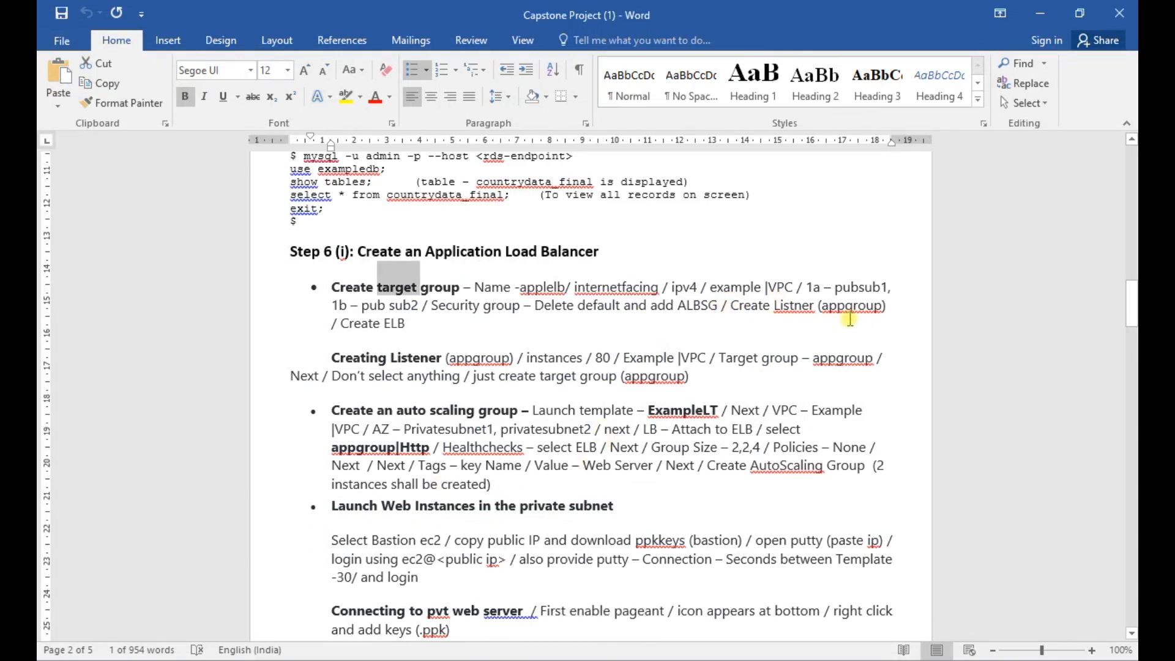
{"action": "key", "text": "alt+Tab"}
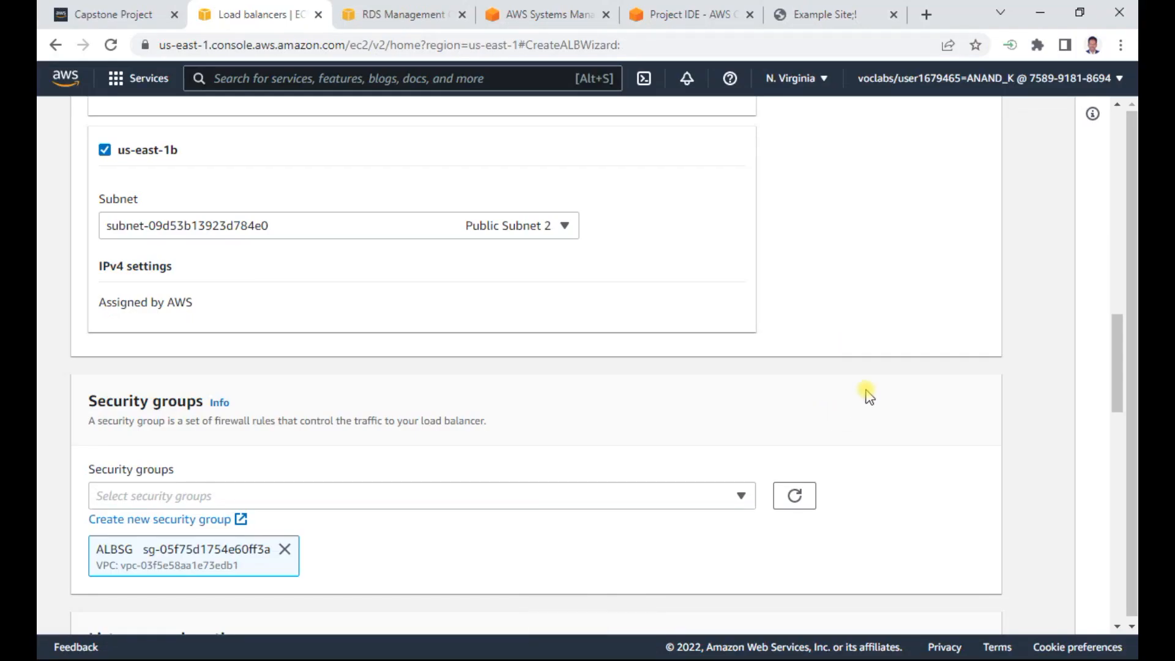
{"action": "scroll", "coordinate": [866, 393], "scroll_direction": "down", "scroll_amount": 7}
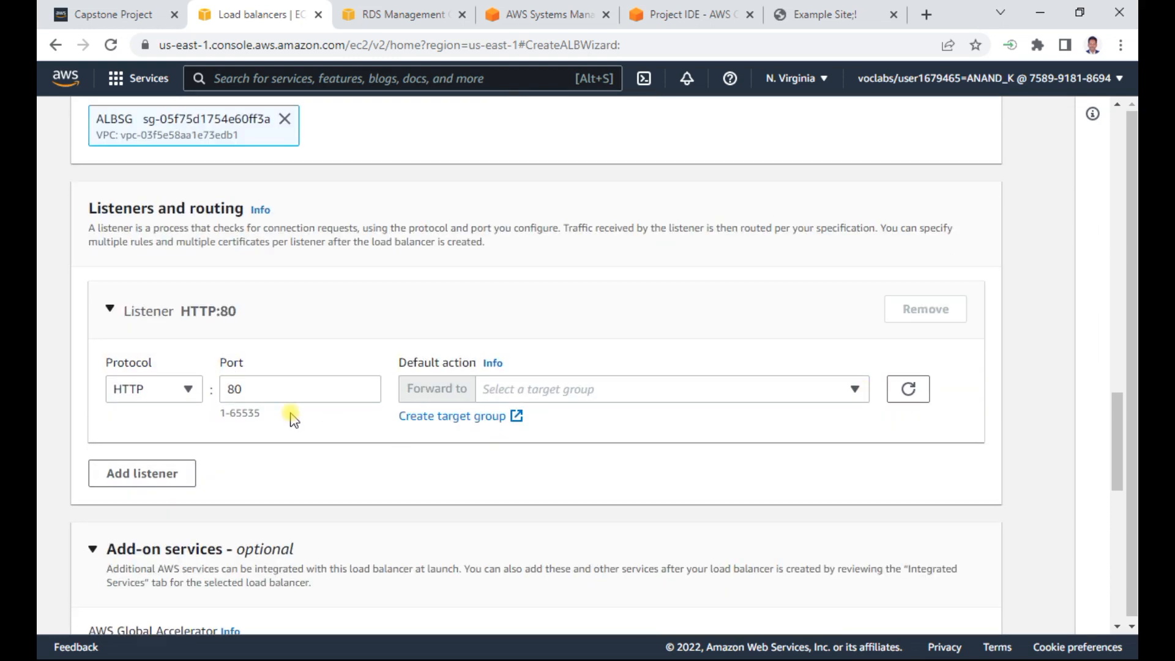
{"action": "left_click", "coordinate": [448, 421]}
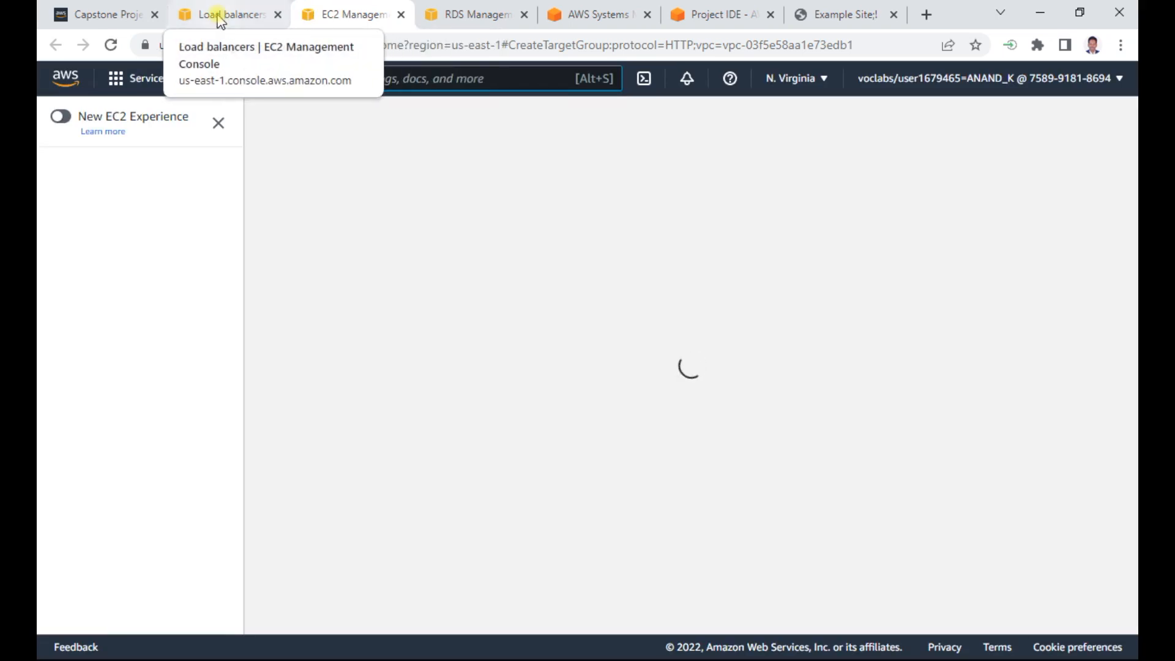
{"action": "left_click", "coordinate": [219, 16]}
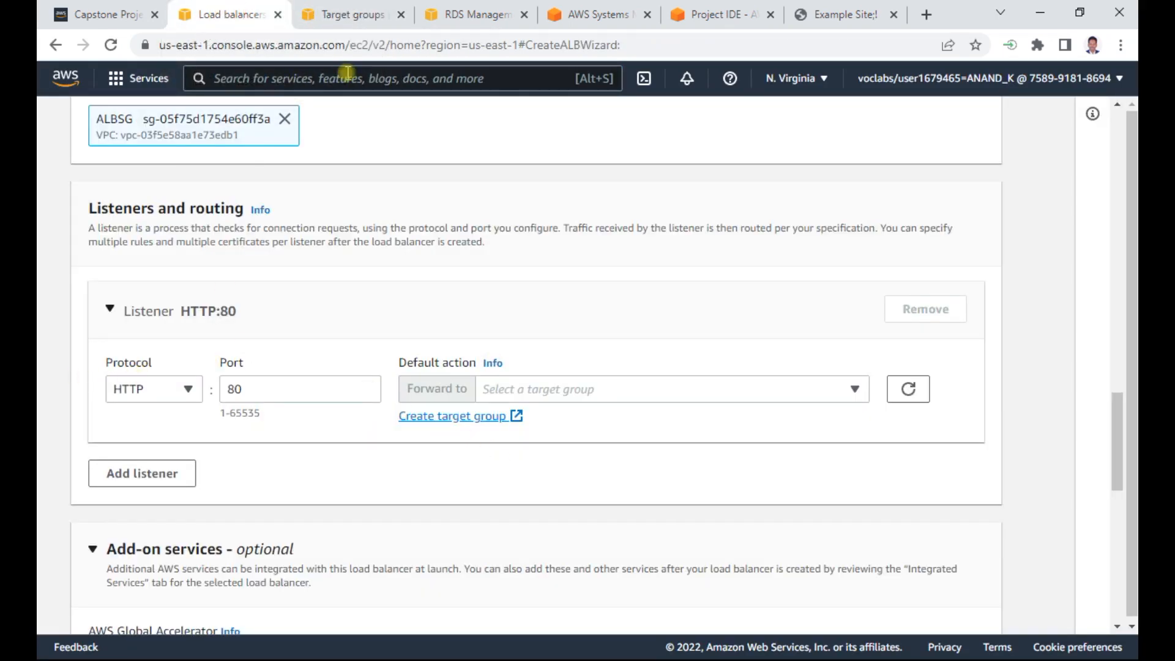
{"action": "left_click", "coordinate": [356, 13]}
- Keep Instances as the target type and name the target group appgroup, checking the name in the Word notes
{"action": "scroll", "coordinate": [367, 380], "scroll_direction": "down", "scroll_amount": 3}
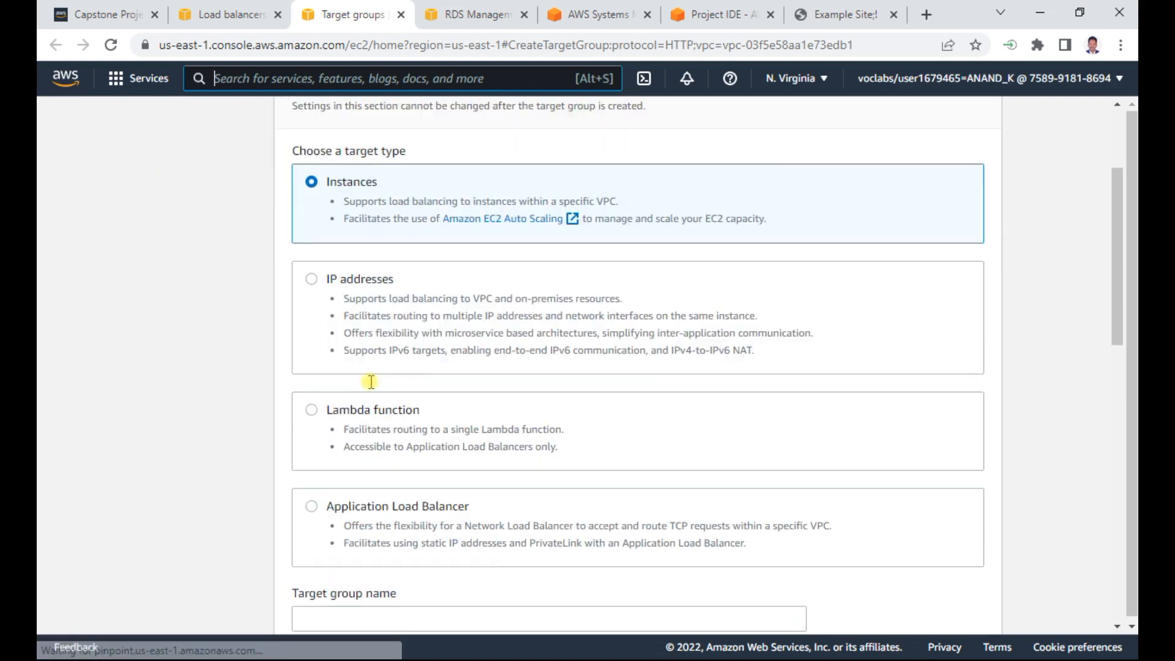
{"action": "scroll", "coordinate": [372, 386], "scroll_direction": "down", "scroll_amount": 3}
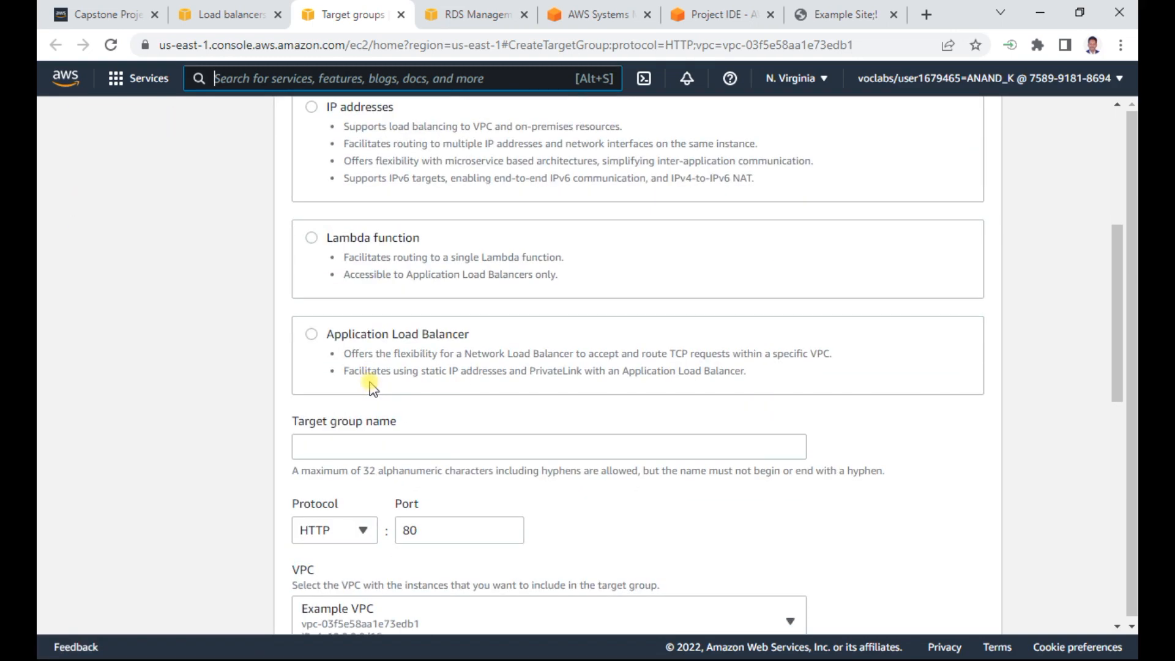
{"action": "left_click", "coordinate": [343, 450]}
{"action": "key", "text": "alt+Tab"}
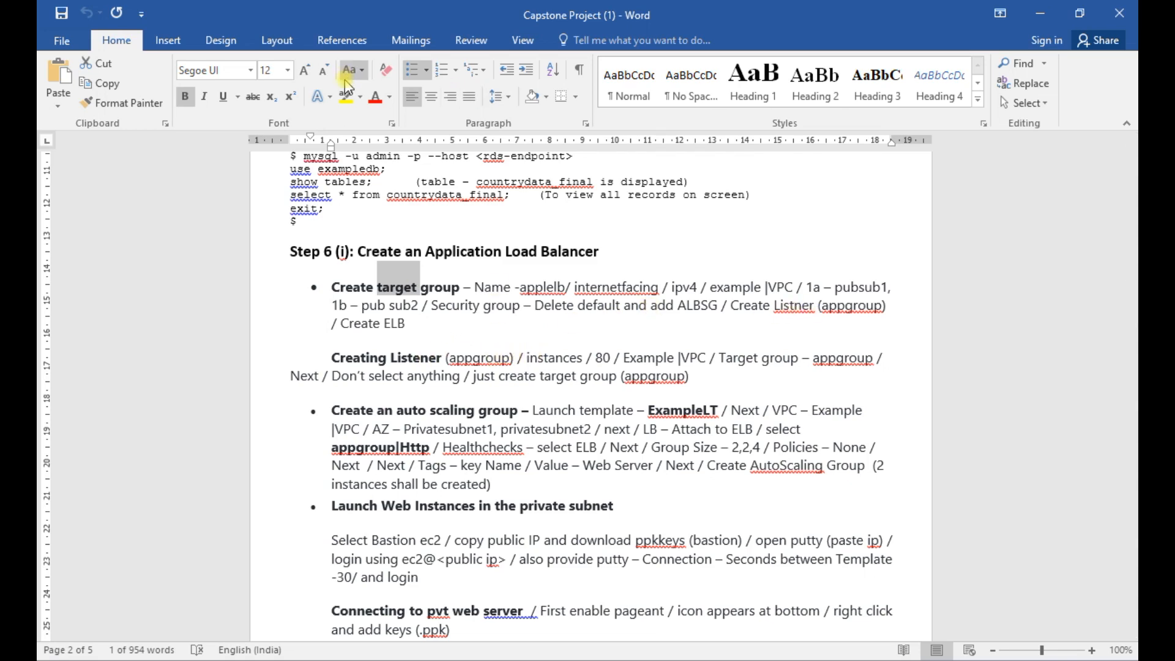
{"action": "key", "text": "alt+Tab"}
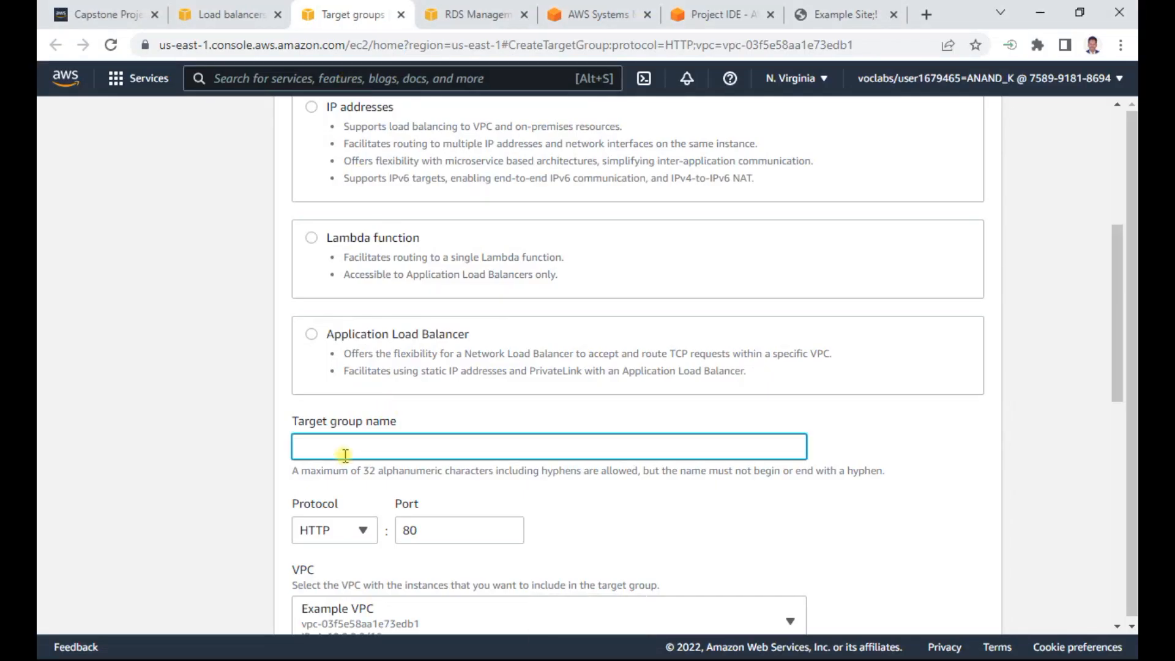
{"action": "left_click", "coordinate": [346, 455]}
{"action": "type", "text": "appgroup"}
{"action": "key", "text": "Tab"}
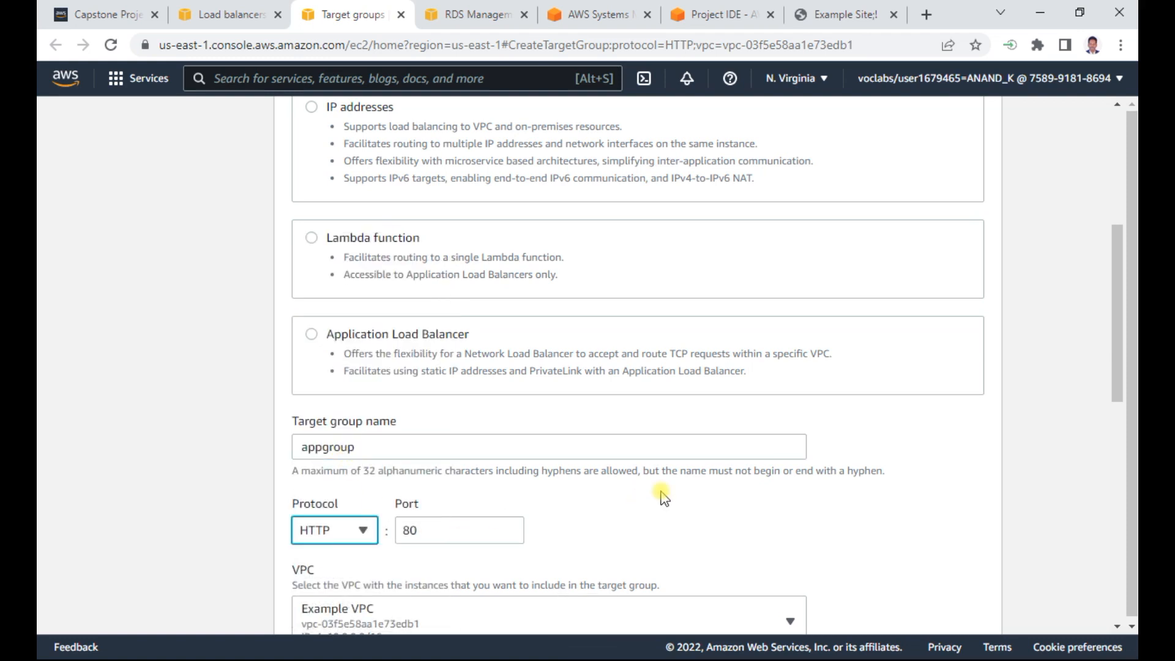
- Keep the HTTP health check with path / and proceed to target registration, checking the Word notes
{"action": "scroll", "coordinate": [324, 483], "scroll_direction": "down", "scroll_amount": 3}
{"action": "scroll", "coordinate": [410, 467], "scroll_direction": "down", "scroll_amount": 3}
{"action": "scroll", "coordinate": [411, 467], "scroll_direction": "down", "scroll_amount": 4}
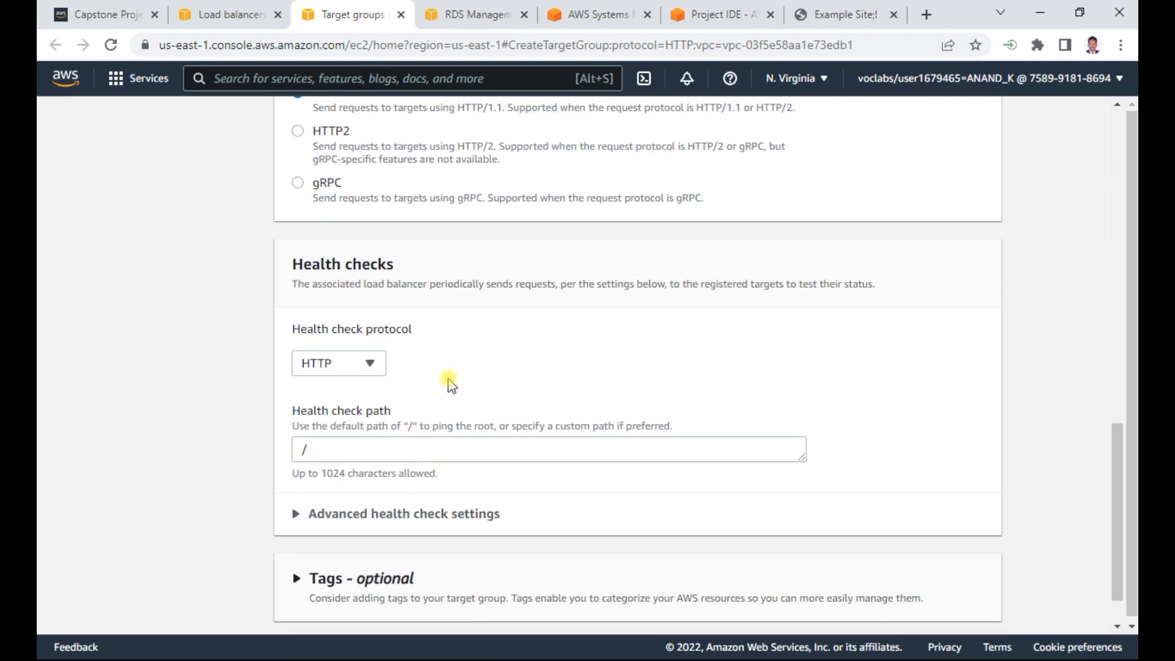
{"action": "scroll", "coordinate": [447, 376], "scroll_direction": "down", "scroll_amount": 1}
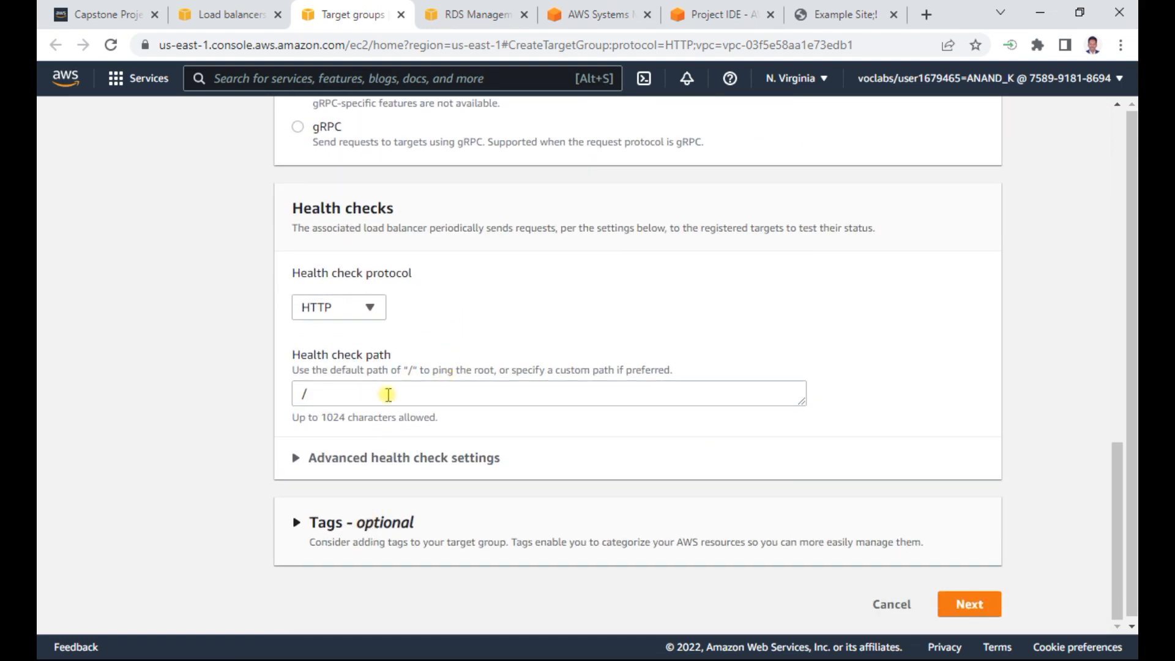
{"action": "scroll", "coordinate": [436, 459], "scroll_direction": "up", "scroll_amount": 3}
{"action": "key", "text": "alt+Tab"}
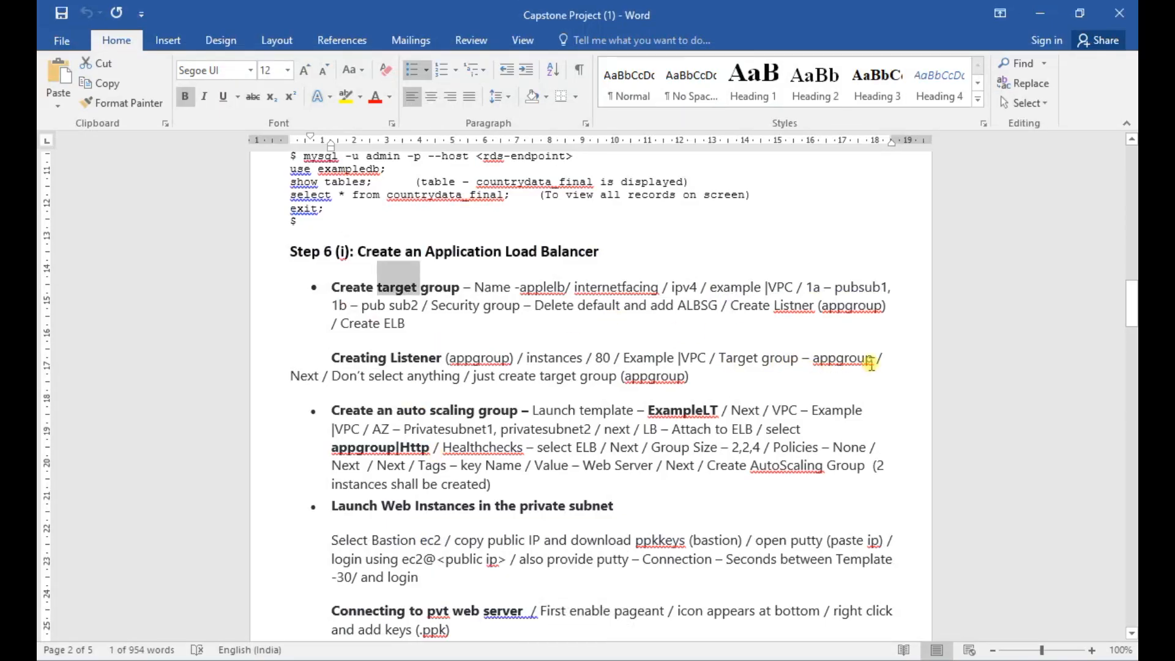
{"action": "key", "text": "alt+Tab"}
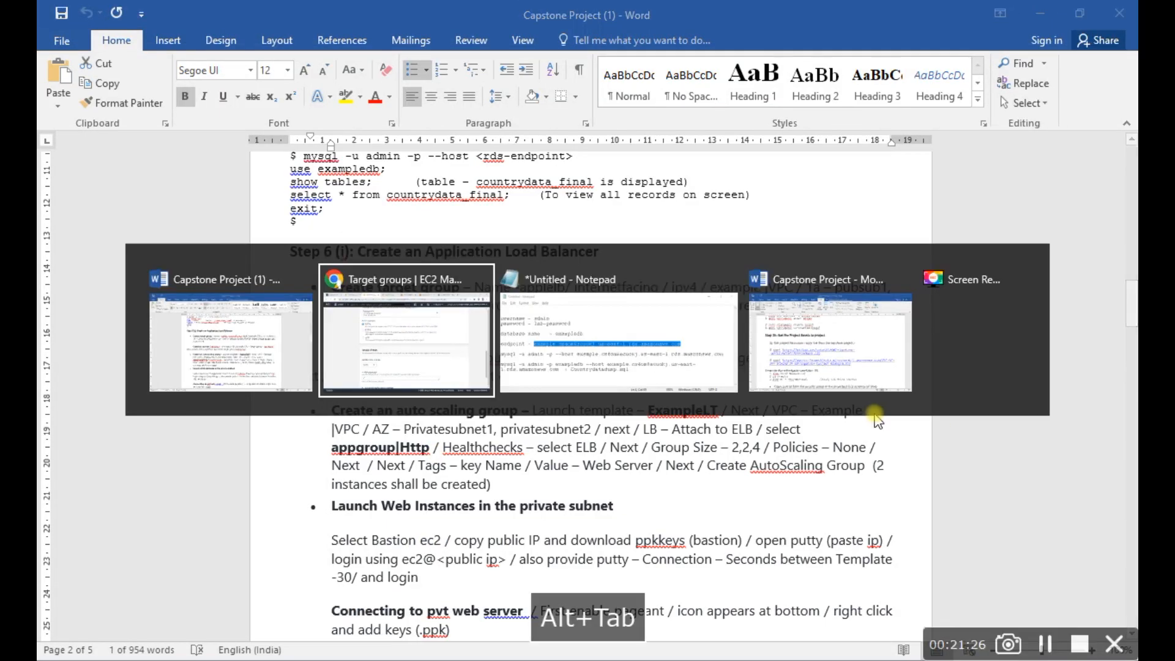
{"action": "scroll", "coordinate": [918, 444], "scroll_direction": "down", "scroll_amount": 3}
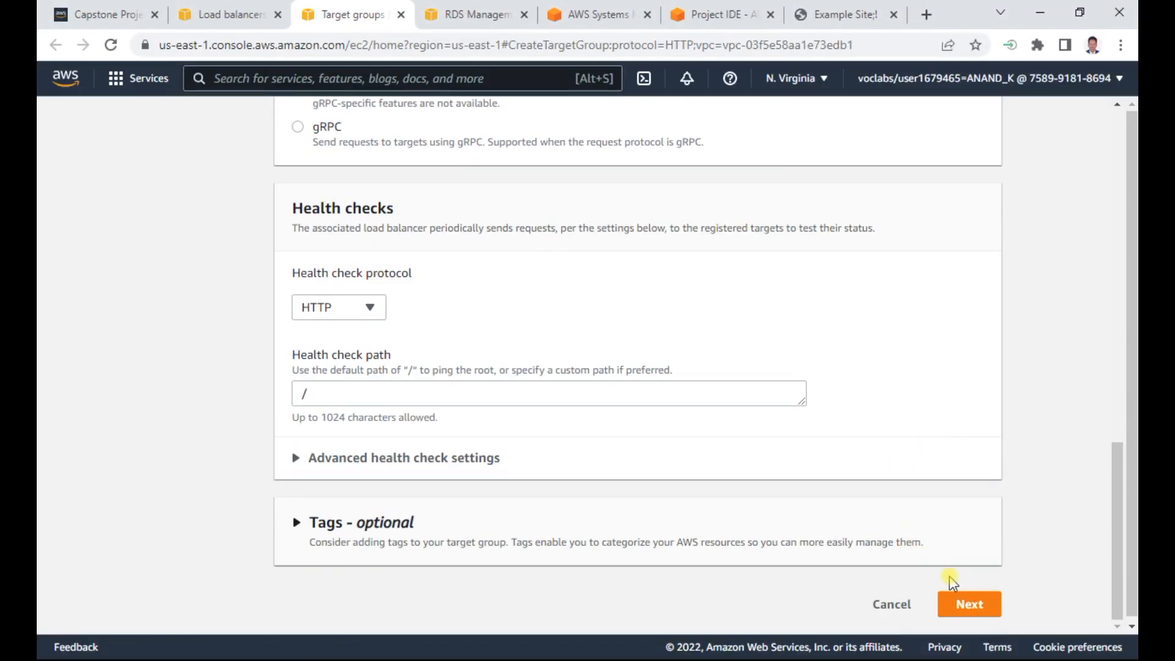
{"action": "left_click", "coordinate": [964, 605]}
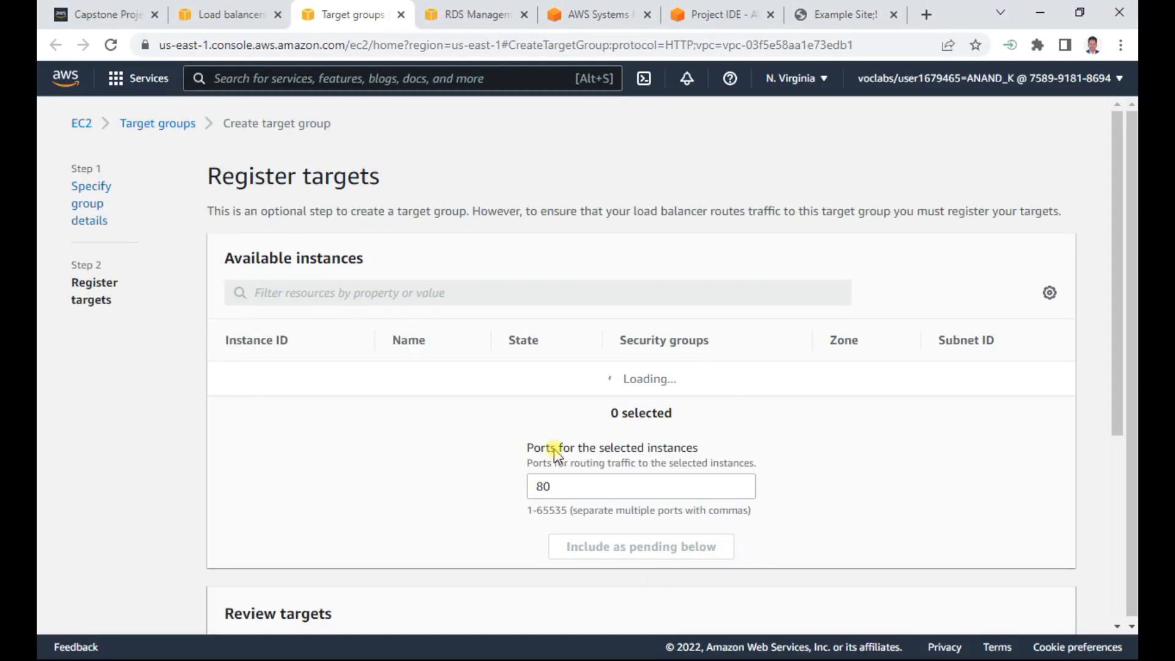
- Create the target group without registering any instances
{"action": "scroll", "coordinate": [395, 467], "scroll_direction": "down", "scroll_amount": 3}
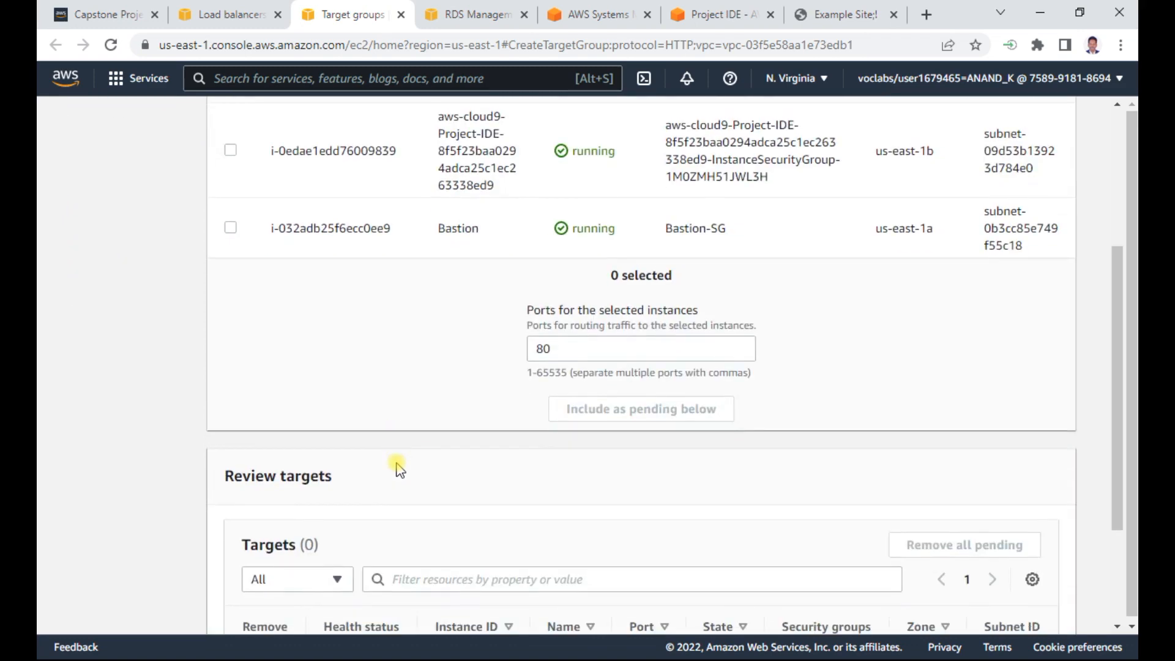
{"action": "scroll", "coordinate": [399, 469], "scroll_direction": "down", "scroll_amount": 3}
{"action": "left_click", "coordinate": [983, 604]}
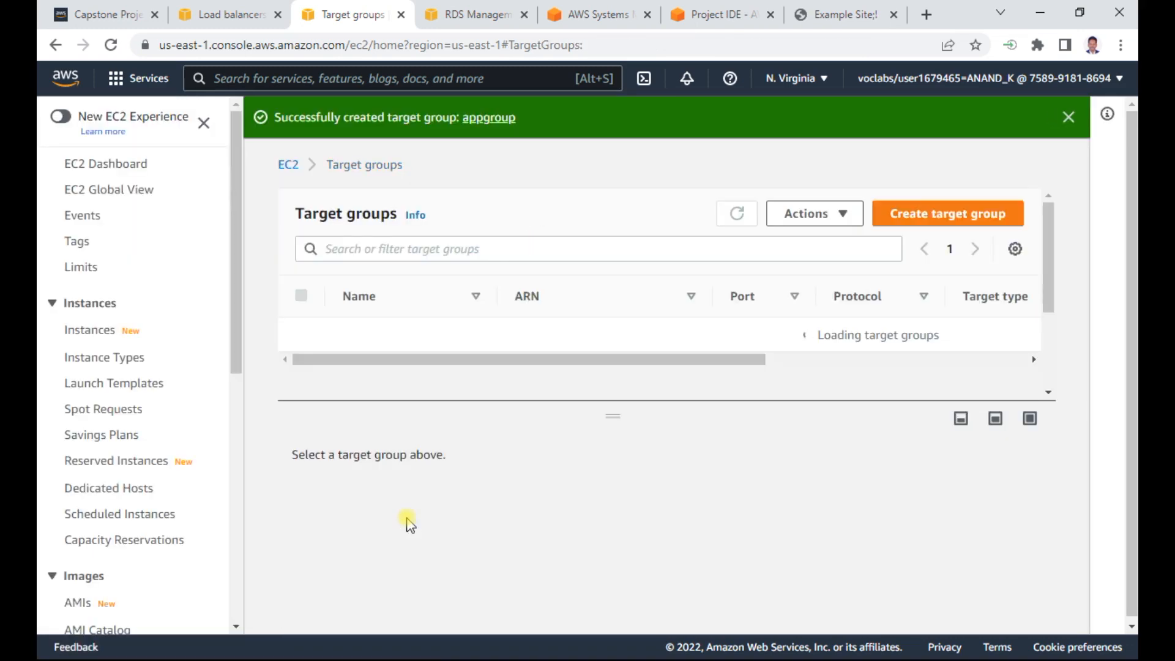
- Return to the load balancer setup, refresh the target groups and forward the HTTP:80 listener to appgroup
{"action": "left_click", "coordinate": [232, 11]}
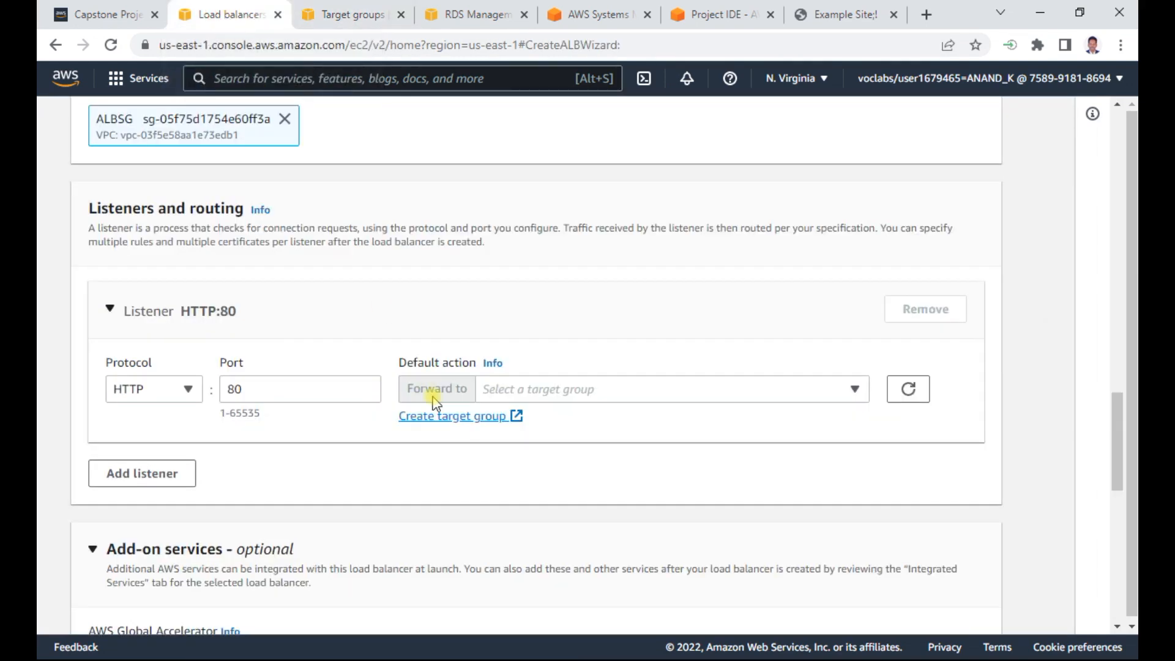
{"action": "left_click", "coordinate": [909, 389]}
{"action": "left_click", "coordinate": [854, 389]}
{"action": "left_click", "coordinate": [568, 456]}
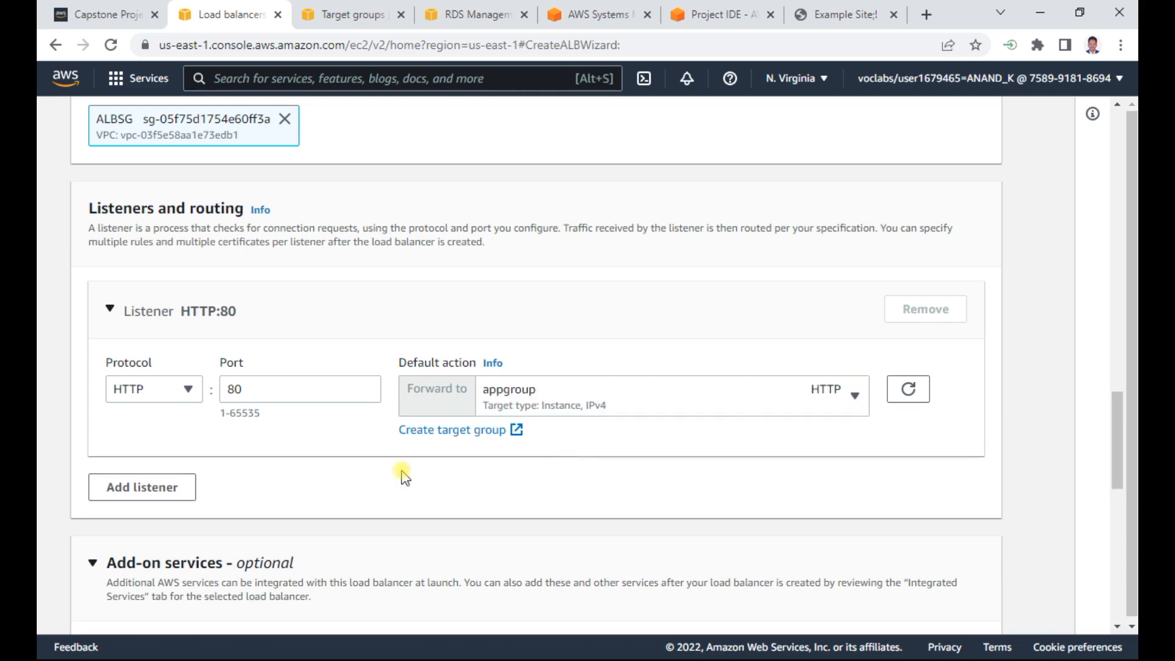
- Review the summary, create the load balancer applelb and view its state in the load balancer list
{"action": "scroll", "coordinate": [327, 480], "scroll_direction": "down", "scroll_amount": 5}
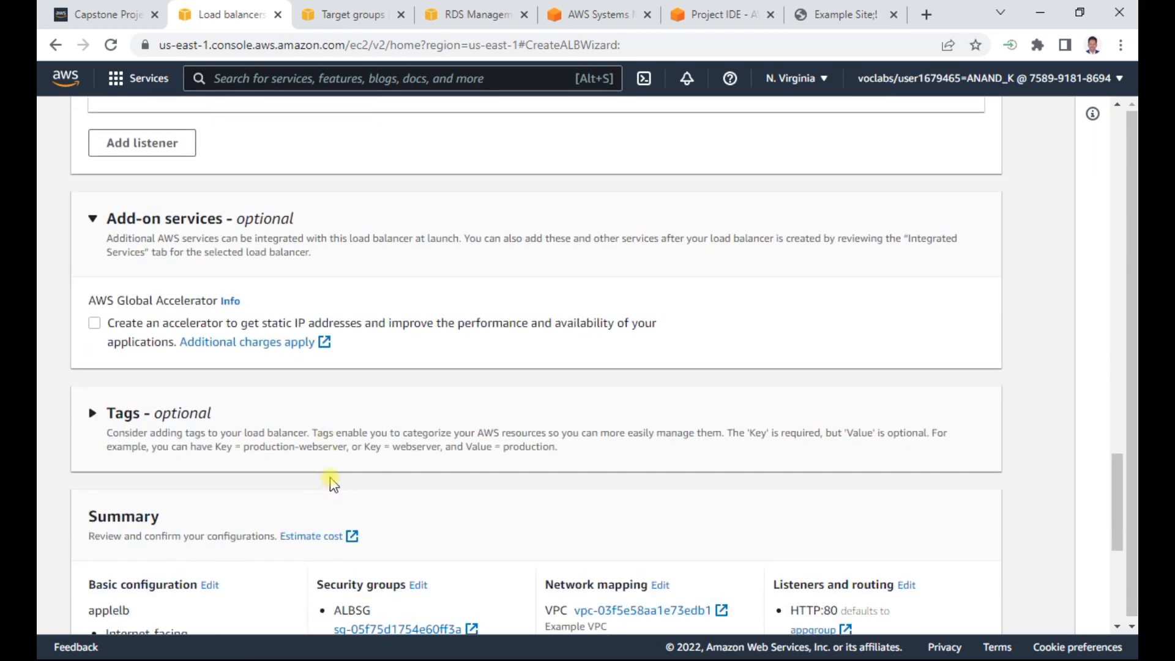
{"action": "scroll", "coordinate": [285, 419], "scroll_direction": "down", "scroll_amount": 1}
{"action": "scroll", "coordinate": [286, 419], "scroll_direction": "down", "scroll_amount": 3}
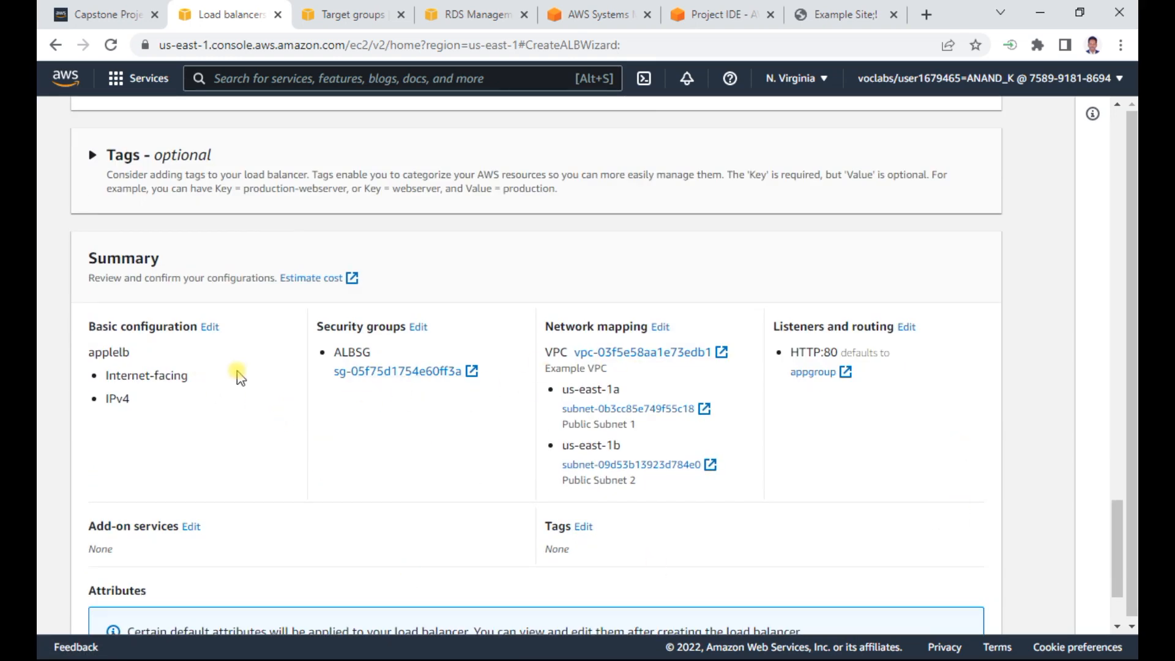
{"action": "scroll", "coordinate": [237, 374], "scroll_direction": "down", "scroll_amount": 2}
{"action": "left_click", "coordinate": [935, 602]}
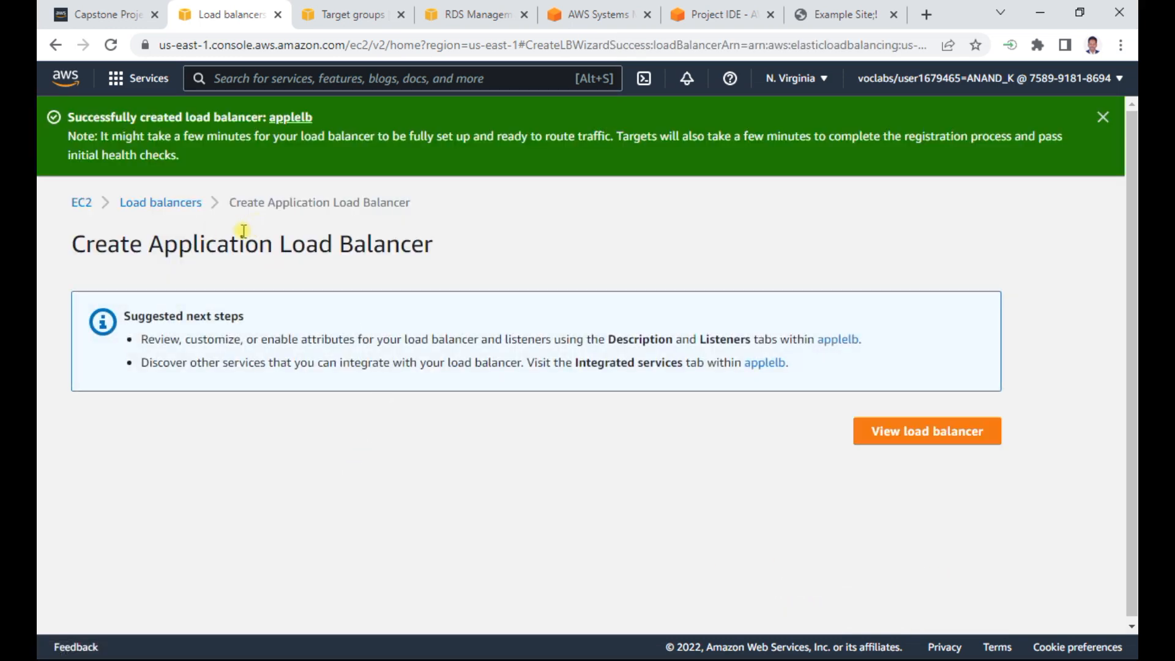
{"action": "left_click", "coordinate": [884, 432]}
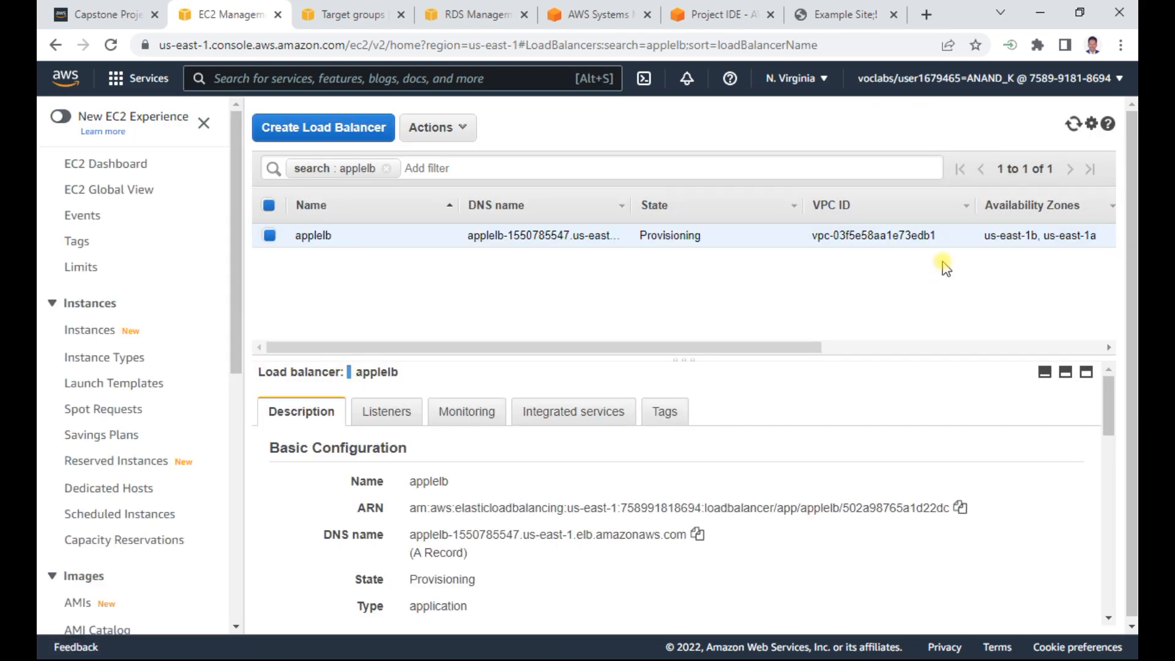
{"action": "double_click", "coordinate": [683, 235]}
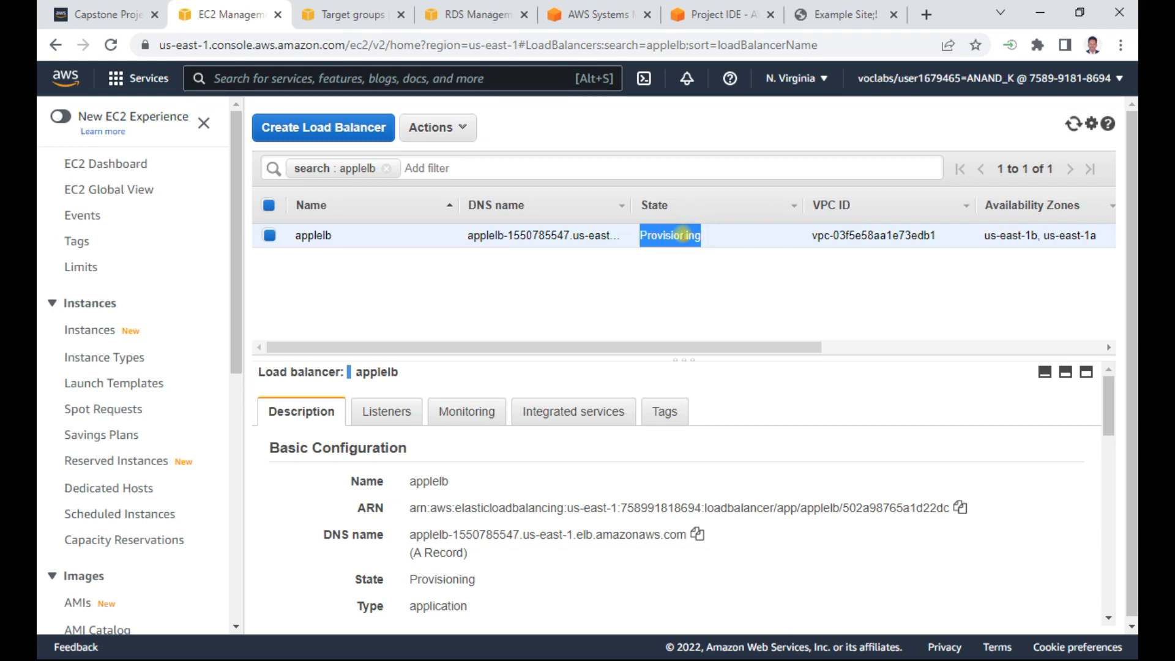
- Switch to the Word notes and read the instructions for creating an auto scaling group
{"action": "key", "text": "alt+Tab"}
{"action": "key", "text": "alt+Tab"}
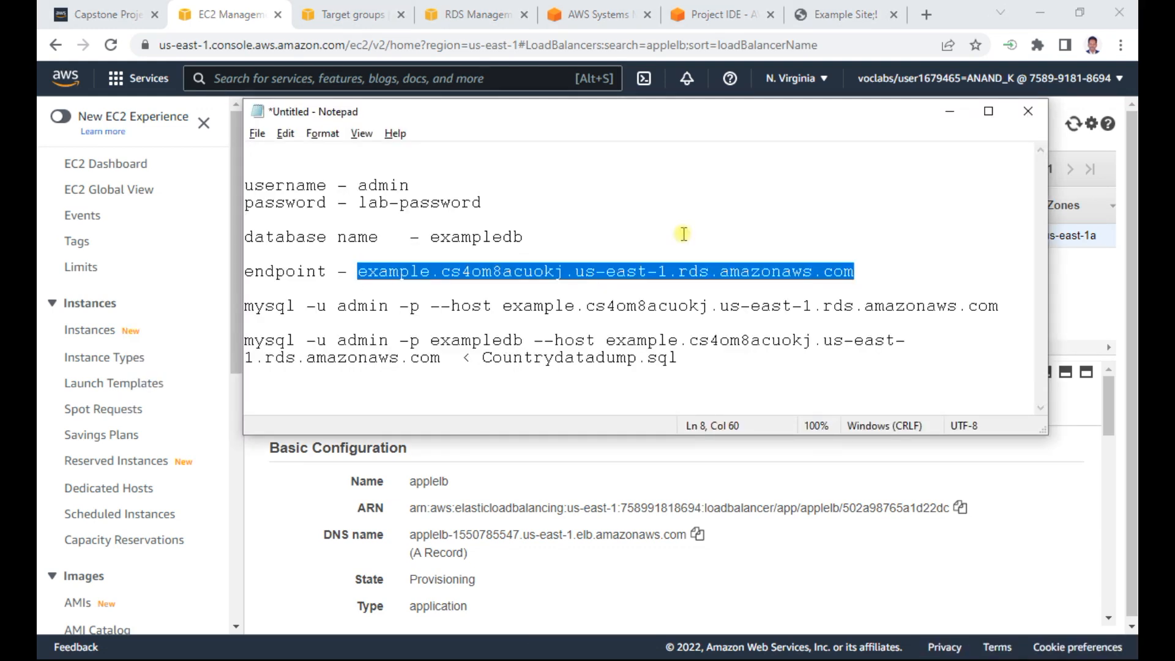
{"action": "key", "text": "alt+Tab"}
{"action": "key", "text": "alt+Tab"}
{"action": "key", "text": "alt+Tab"}
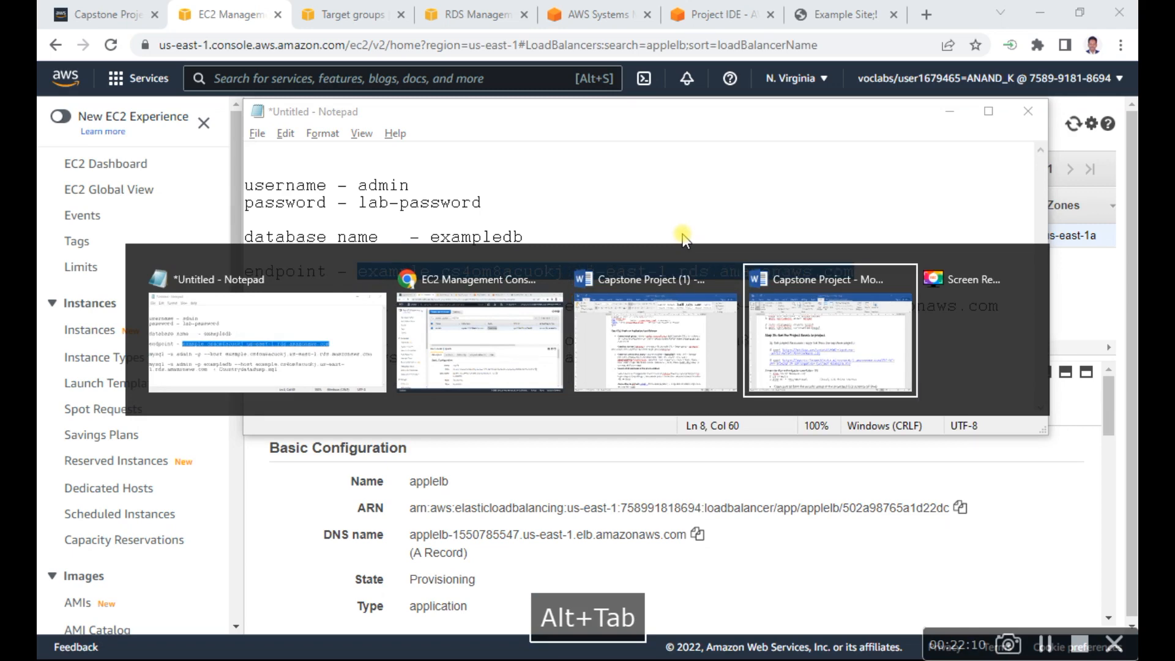
{"action": "key", "text": "alt+Tab"}
{"action": "key", "text": "alt+Tab"}
{"action": "key", "text": "alt+Tab"}
{"action": "key", "text": "alt+Tab"}
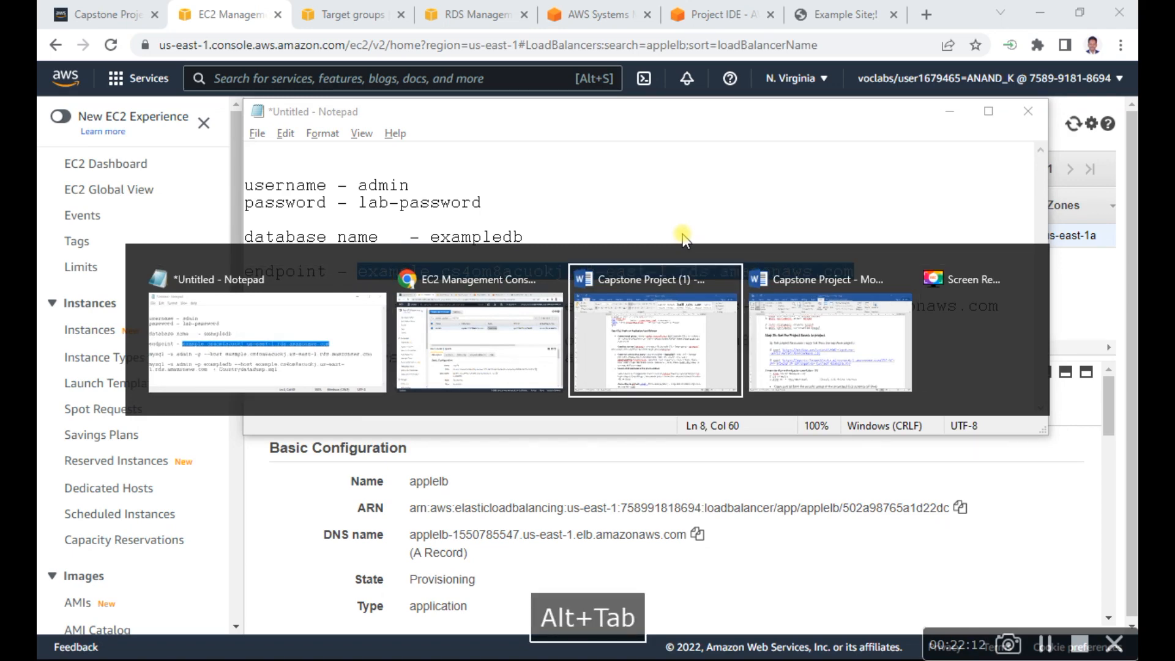
{"action": "scroll", "coordinate": [416, 335], "scroll_direction": "down", "scroll_amount": 1}
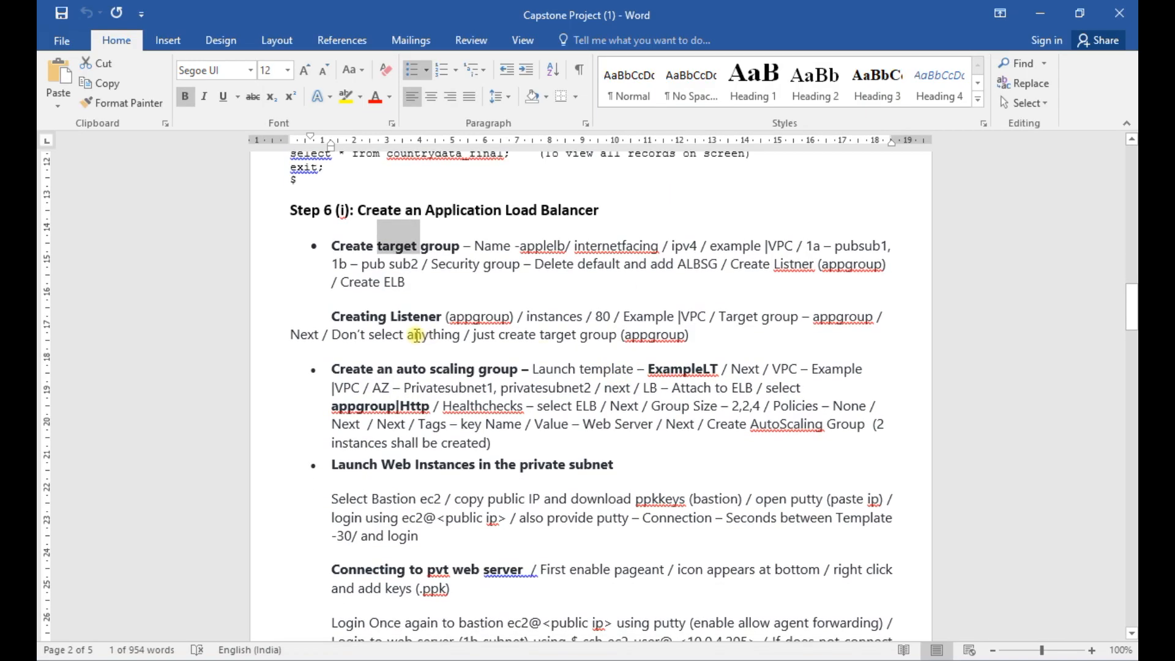
{"action": "triple_click", "coordinate": [427, 367]}
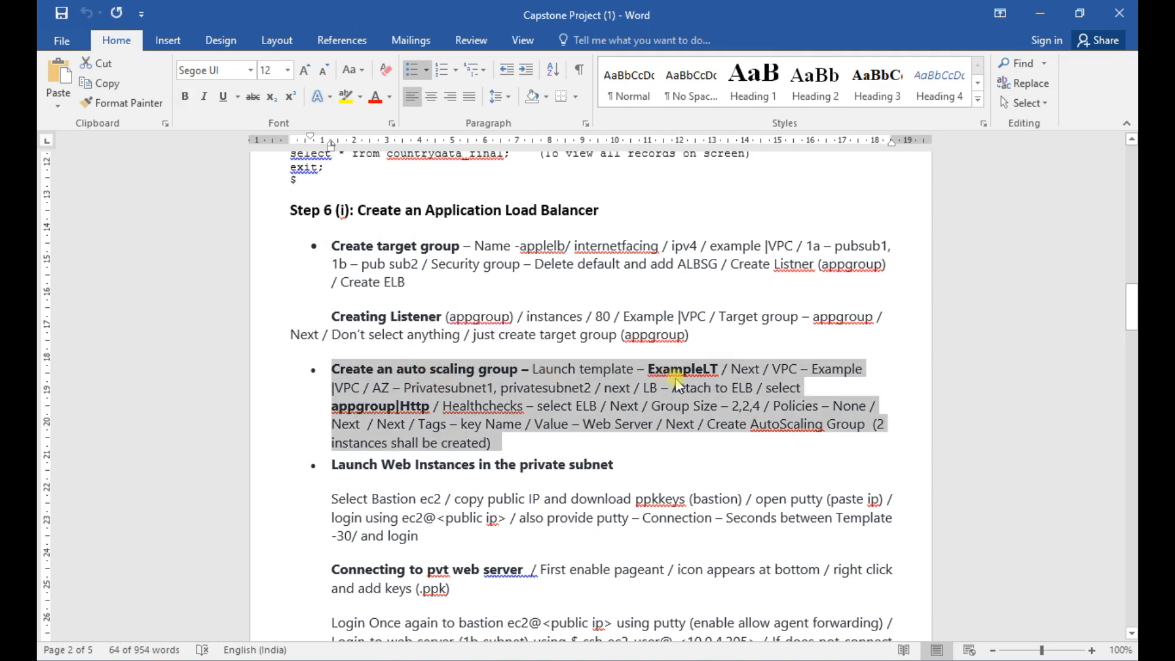
- Return to the EC2 console in Chrome and start creating an Auto Scaling group
{"action": "key", "text": "alt+Tab"}
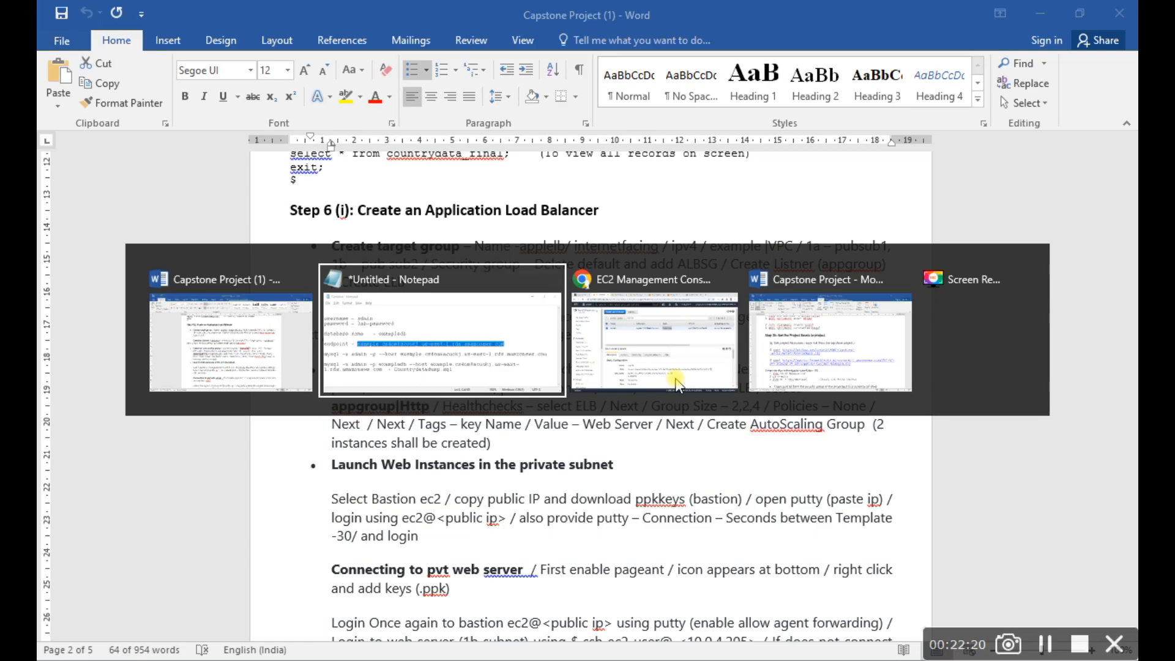
{"action": "key", "text": "alt+Tab"}
{"action": "left_click_drag", "start_coordinate": [235, 309], "coordinate": [262, 598]}
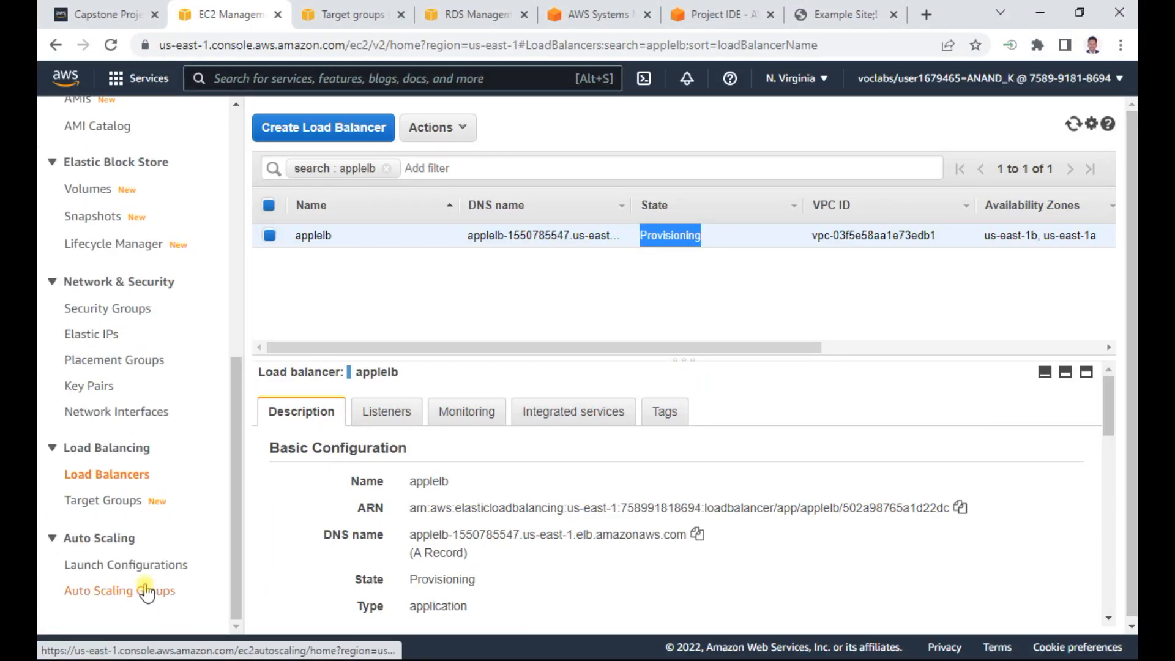
{"action": "left_click", "coordinate": [144, 591]}
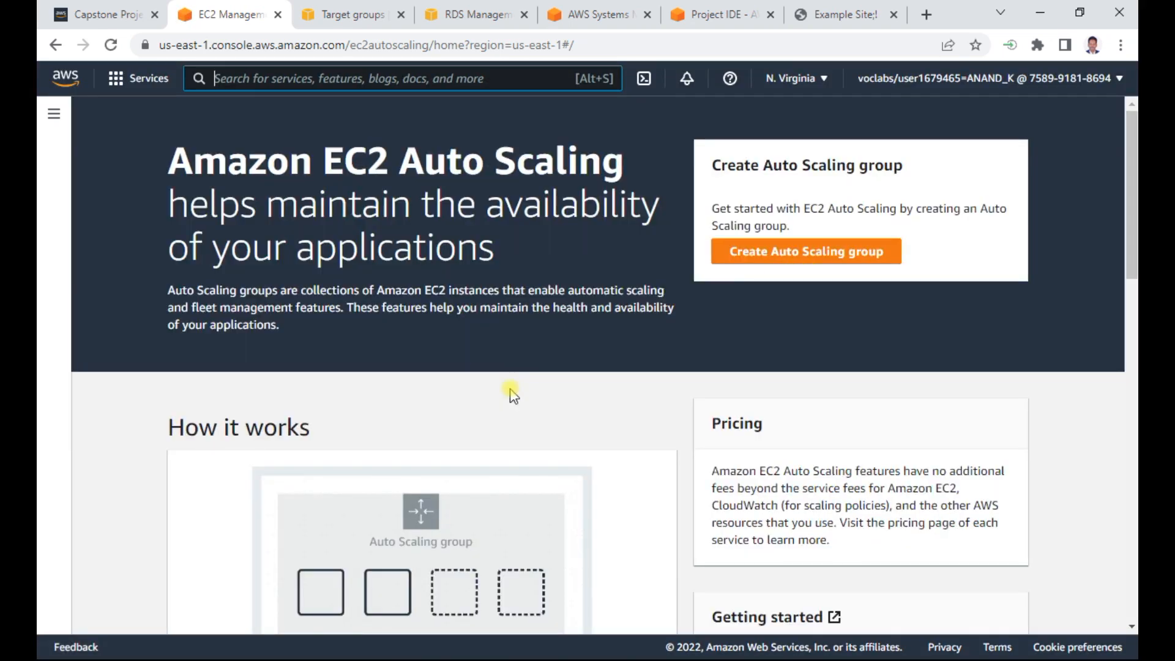
{"action": "scroll", "coordinate": [510, 392], "scroll_direction": "down", "scroll_amount": 5}
{"action": "scroll", "coordinate": [512, 392], "scroll_direction": "up", "scroll_amount": 6}
{"action": "left_click", "coordinate": [769, 258]}
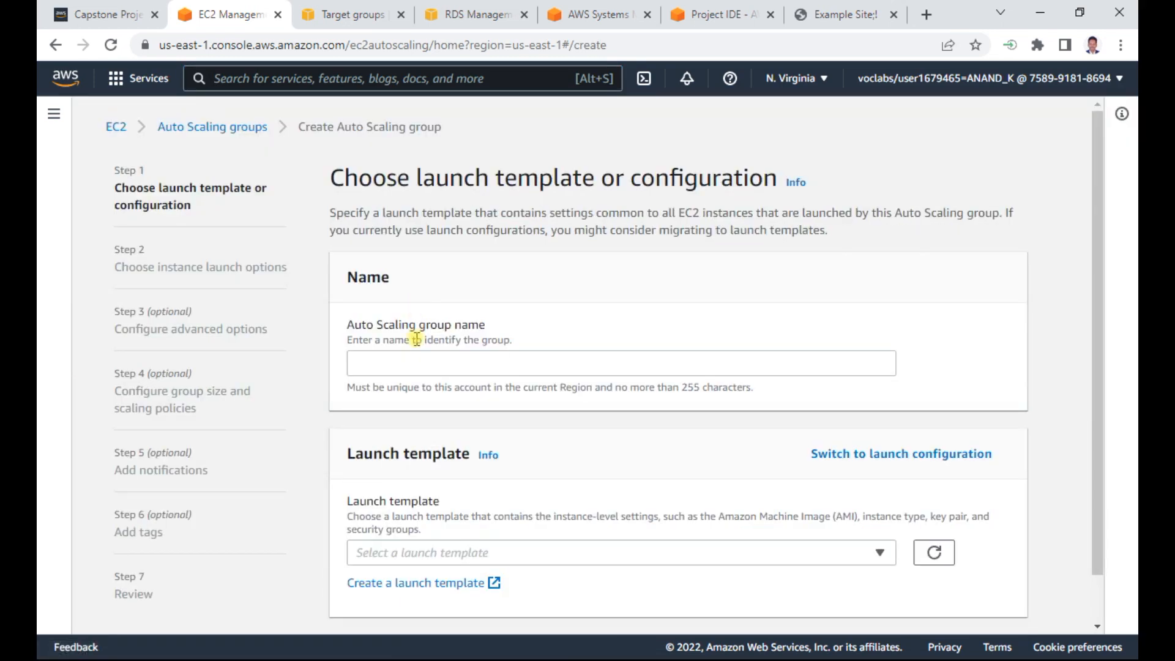
- Check the launch template and private subnets in the Word notes, and name the Auto Scaling group with the owner's first name plus "as"
{"action": "left_click", "coordinate": [414, 361]}
{"action": "key", "text": "alt+Tab"}
{"action": "key", "text": "alt+Tab"}
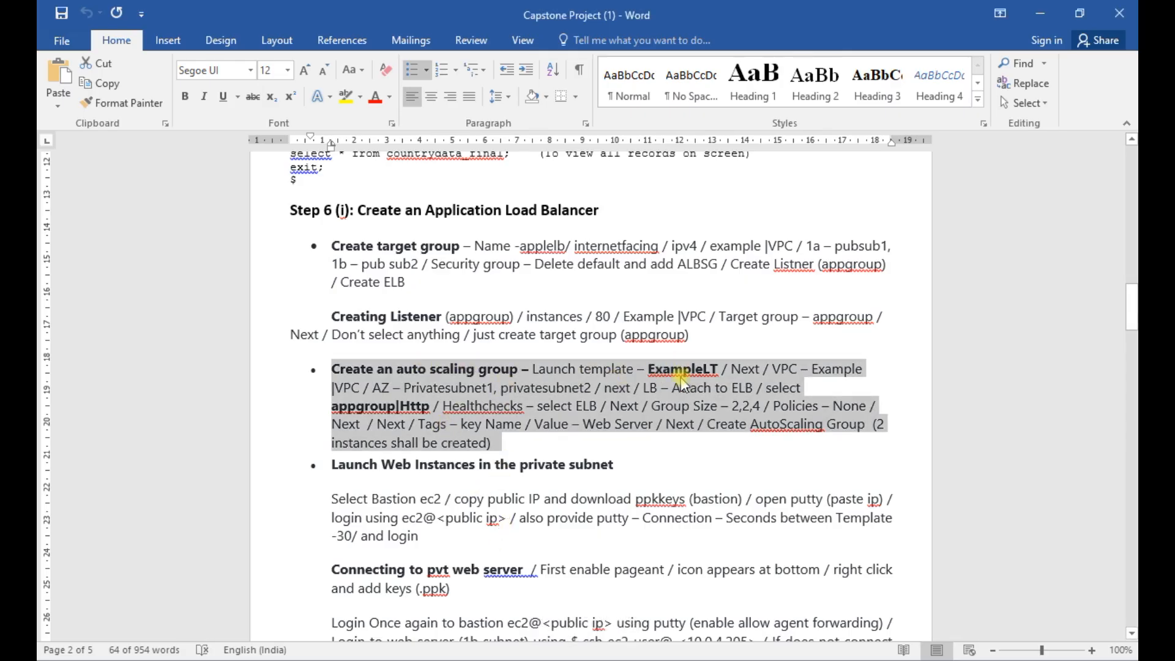
{"action": "double_click", "coordinate": [577, 386]}
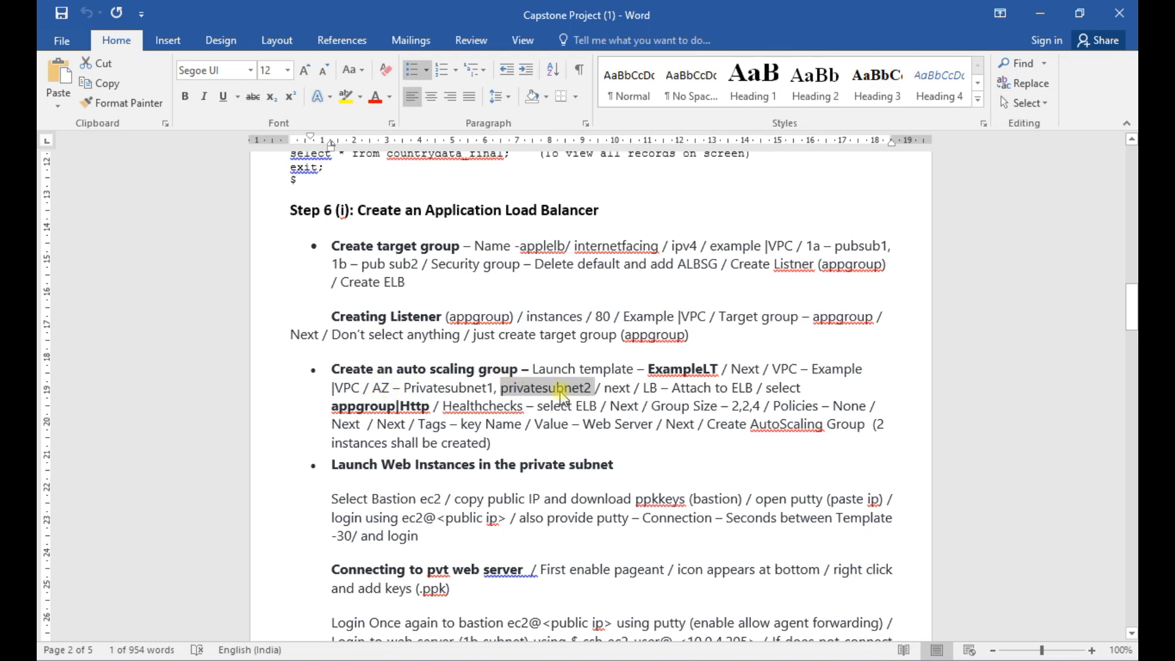
{"action": "key", "text": "alt+Tab"}
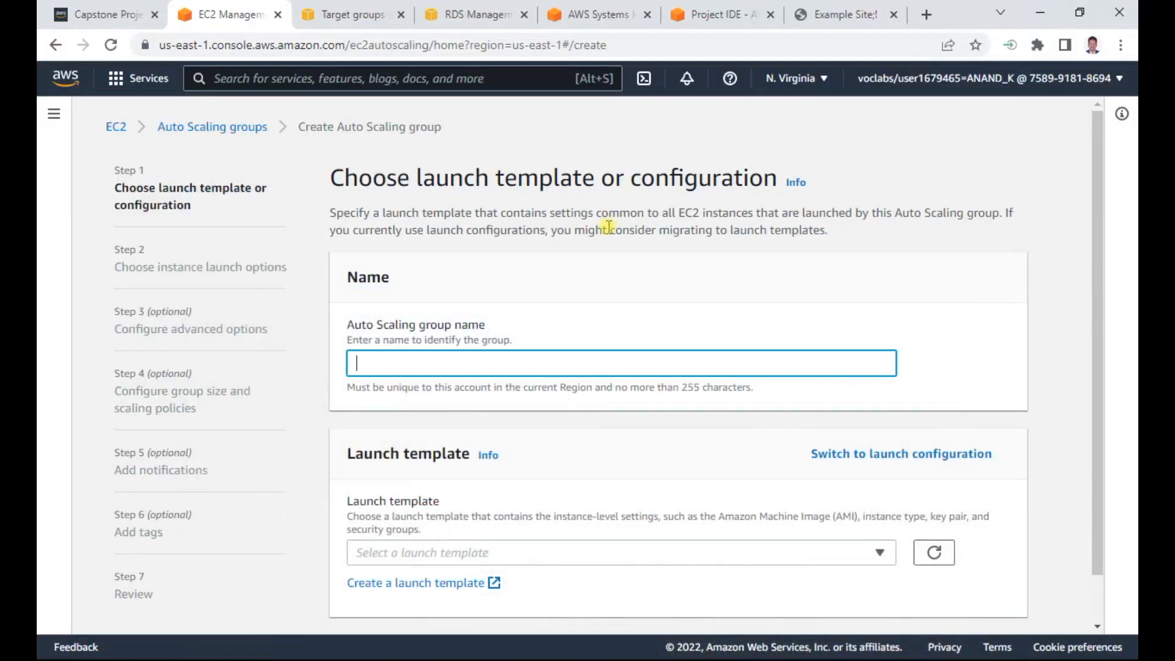
{"action": "type", "text": "anandas"}
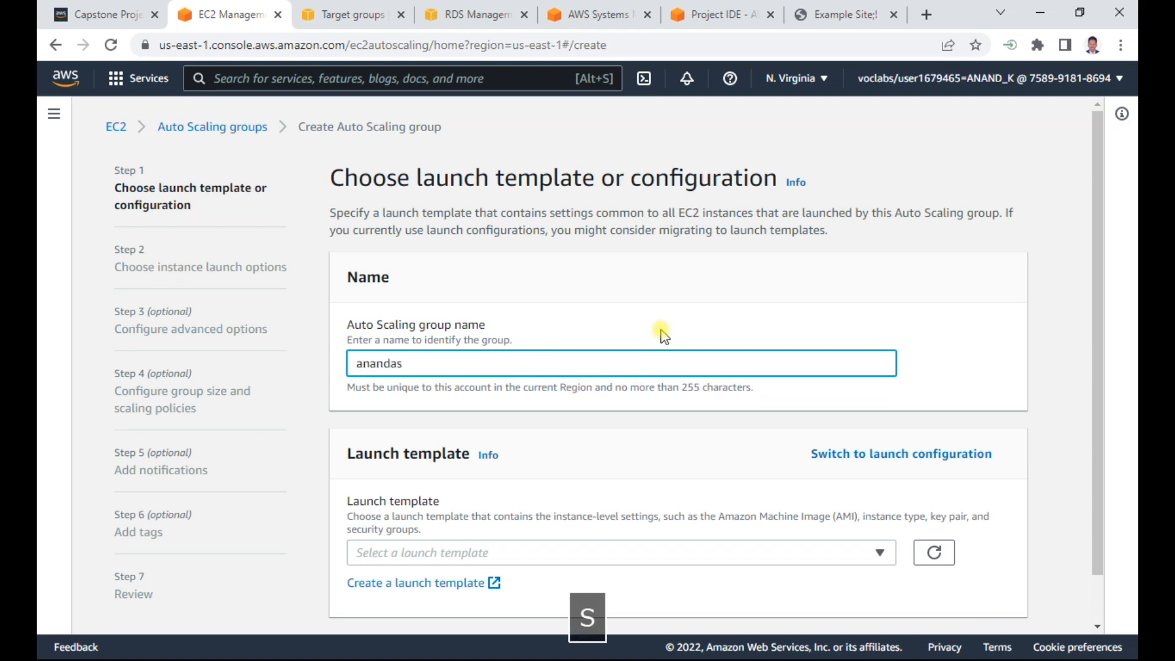
{"action": "left_click", "coordinate": [951, 345]}
- Select Example-LT as the Auto Scaling group's launch template
{"action": "scroll", "coordinate": [951, 345], "scroll_direction": "down", "scroll_amount": 1}
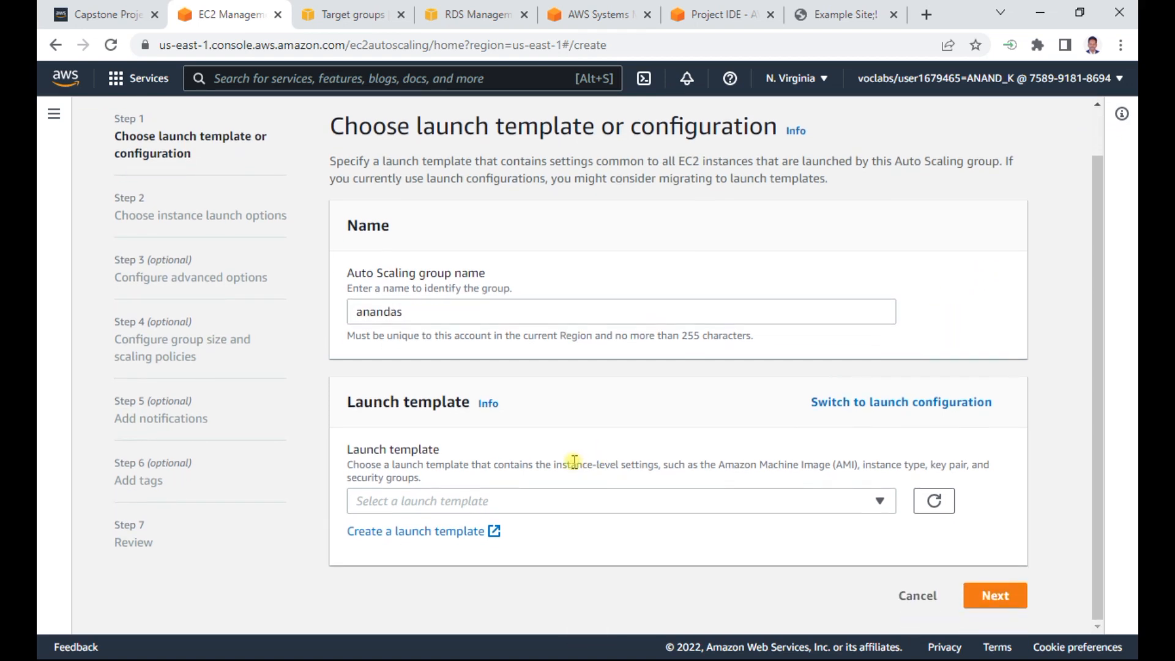
{"action": "left_click", "coordinate": [565, 503]}
{"action": "left_click", "coordinate": [388, 551]}
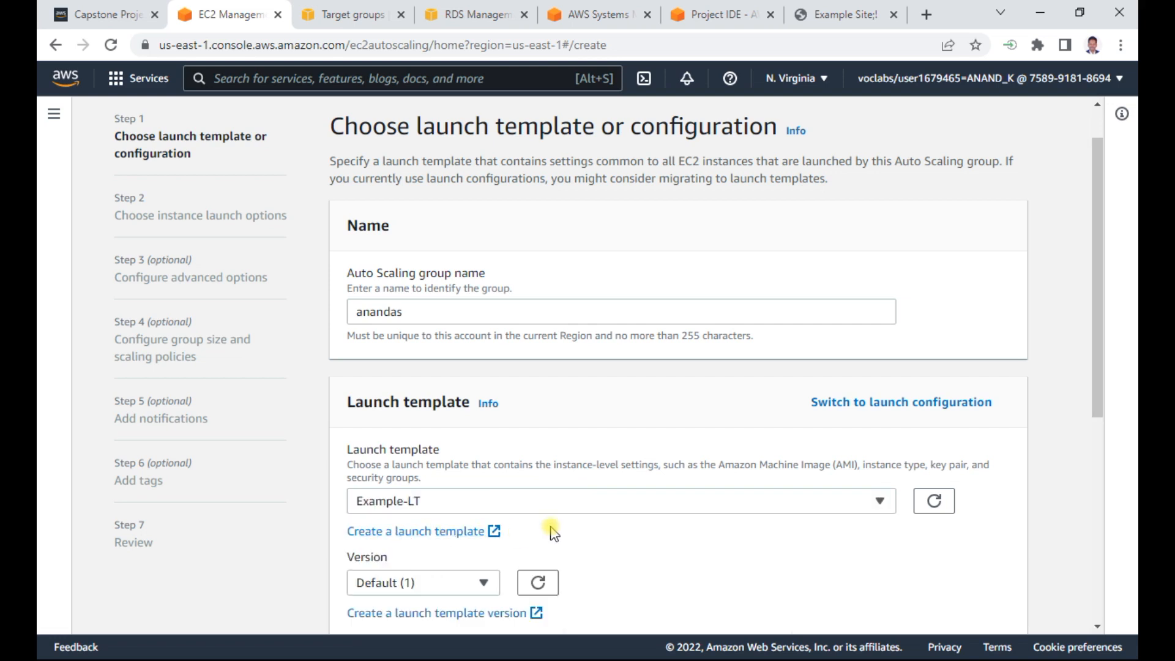
- Open the details of the Example-LT launch template and examine its version and instance details, including the AMI ID
{"action": "scroll", "coordinate": [560, 527], "scroll_direction": "down", "scroll_amount": 3}
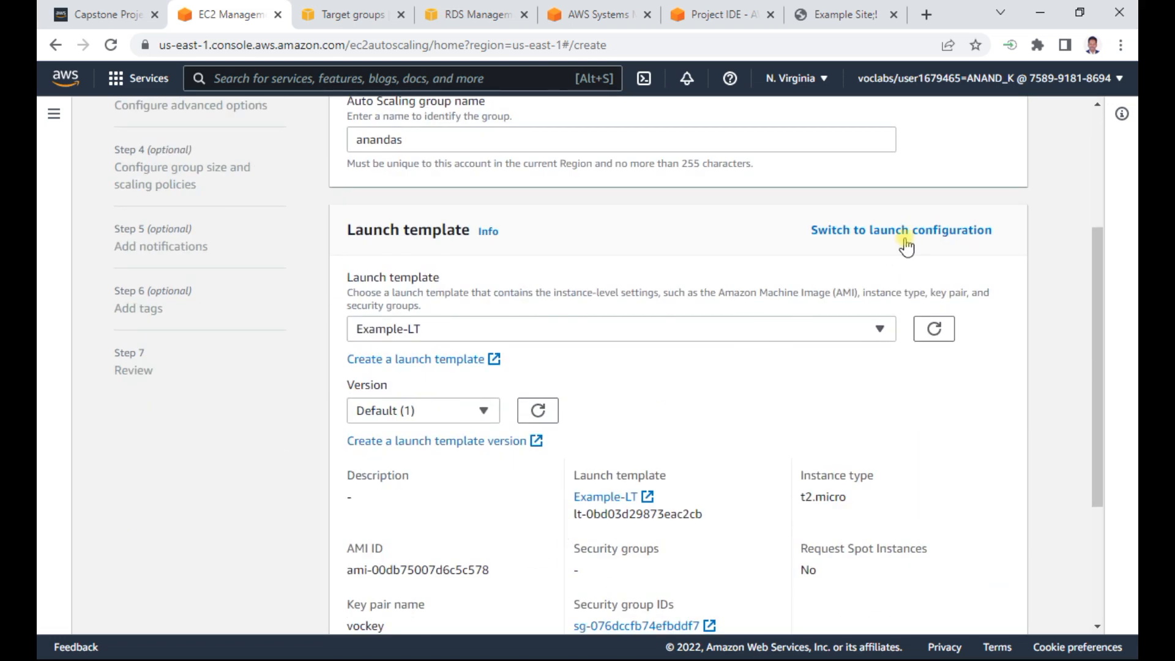
{"action": "scroll", "coordinate": [684, 476], "scroll_direction": "down", "scroll_amount": 1}
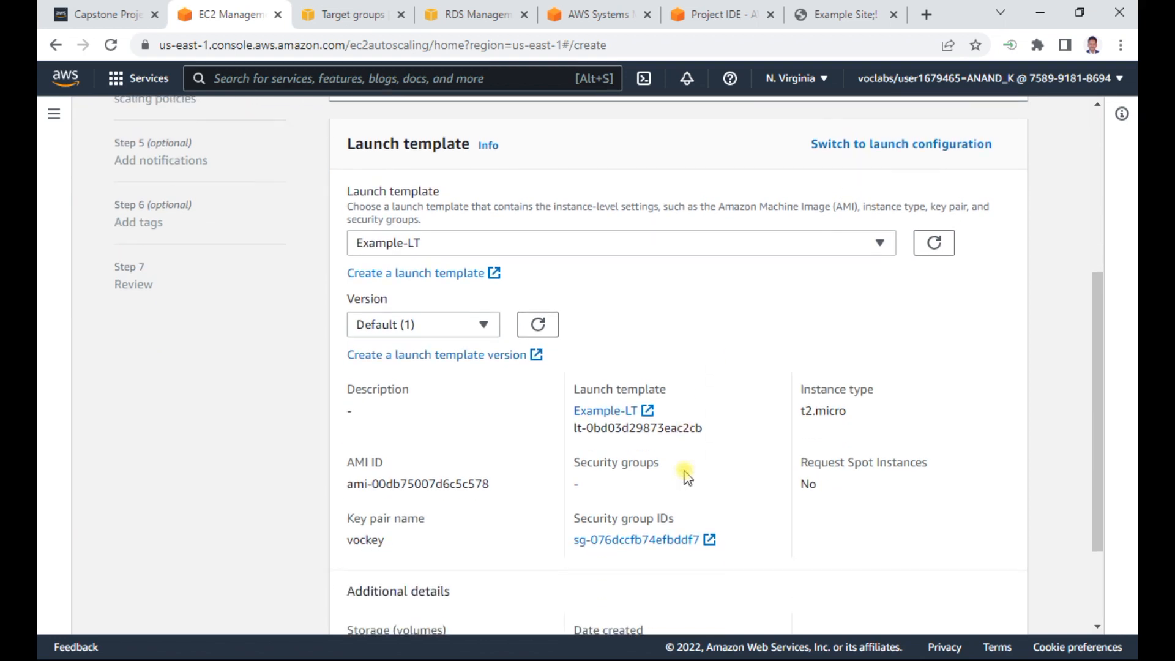
{"action": "left_click", "coordinate": [606, 413]}
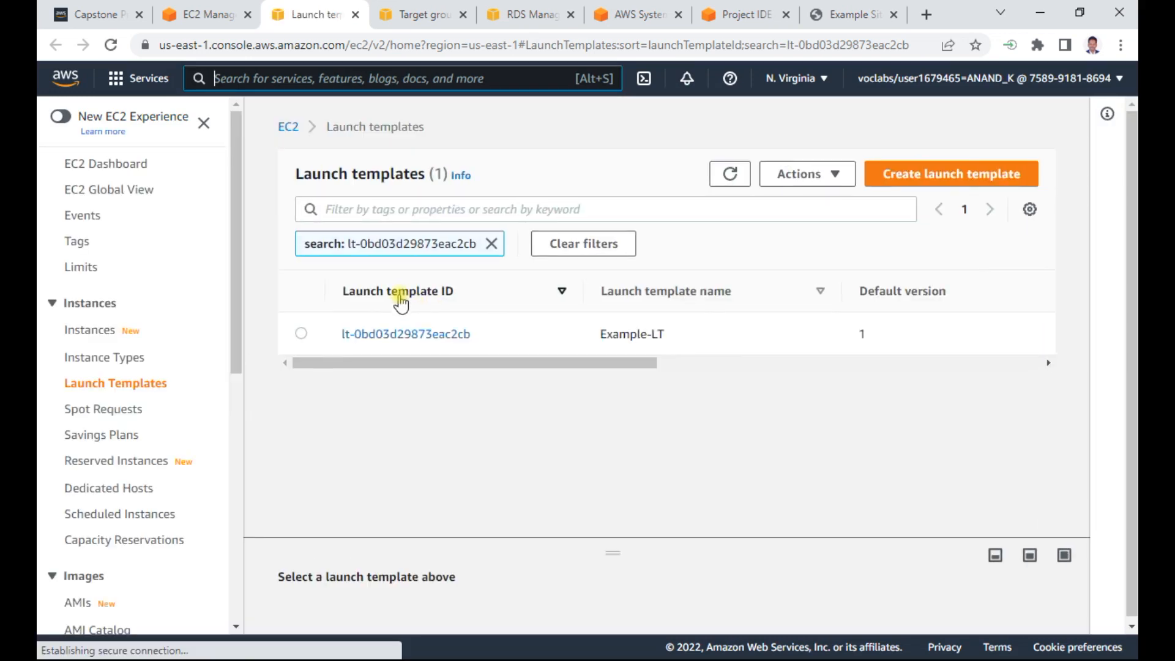
{"action": "left_click", "coordinate": [435, 335]}
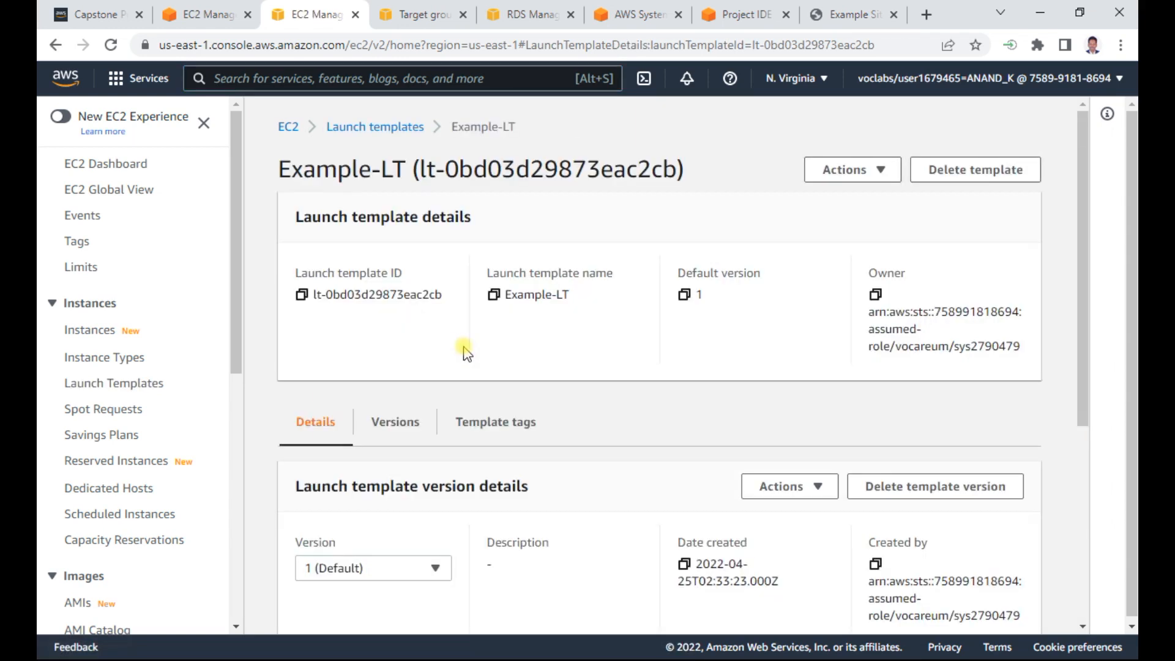
{"action": "scroll", "coordinate": [483, 367], "scroll_direction": "down", "scroll_amount": 3}
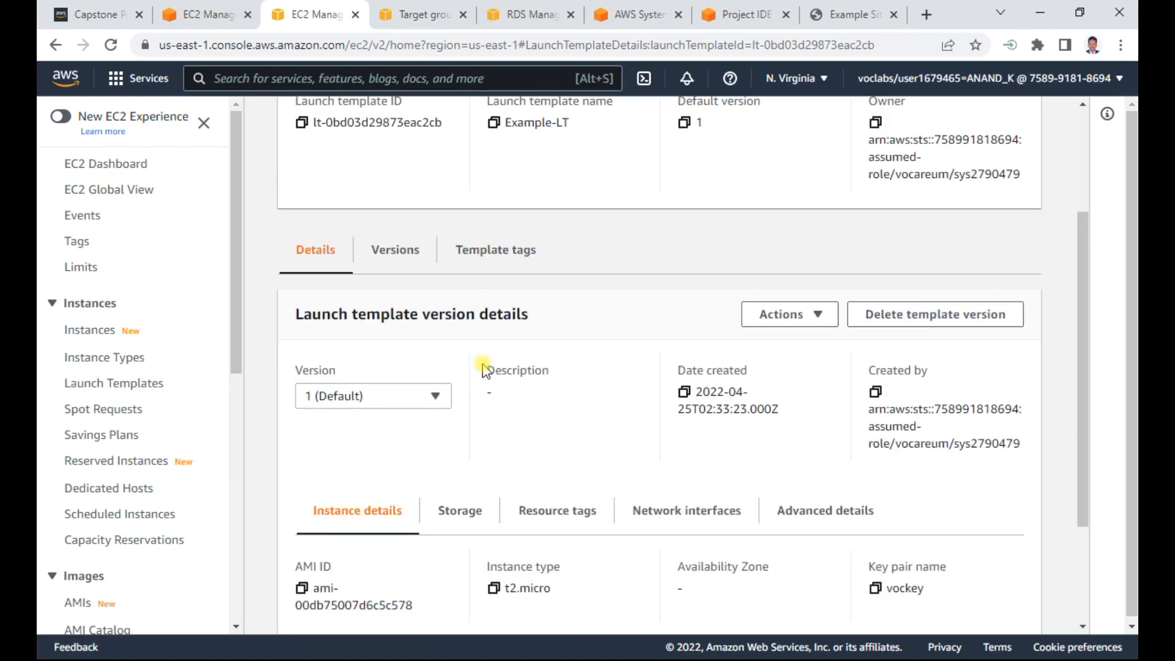
{"action": "scroll", "coordinate": [483, 369], "scroll_direction": "down", "scroll_amount": 1}
{"action": "scroll", "coordinate": [484, 369], "scroll_direction": "down", "scroll_amount": 1}
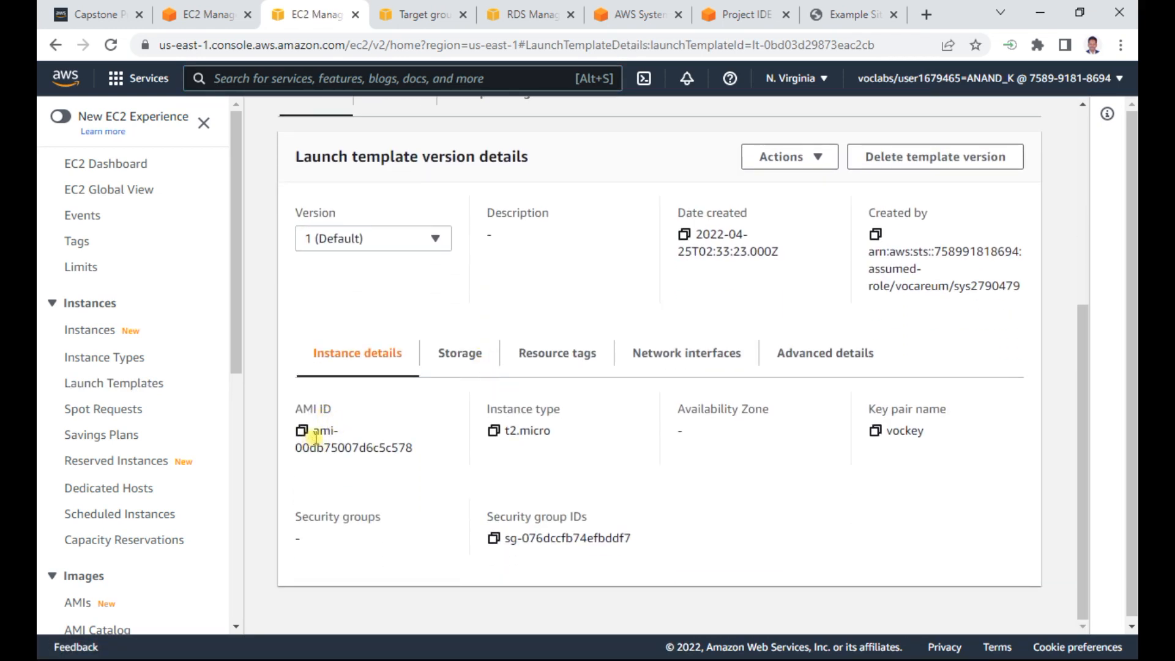
{"action": "scroll", "coordinate": [420, 406], "scroll_direction": "up", "scroll_amount": 3}
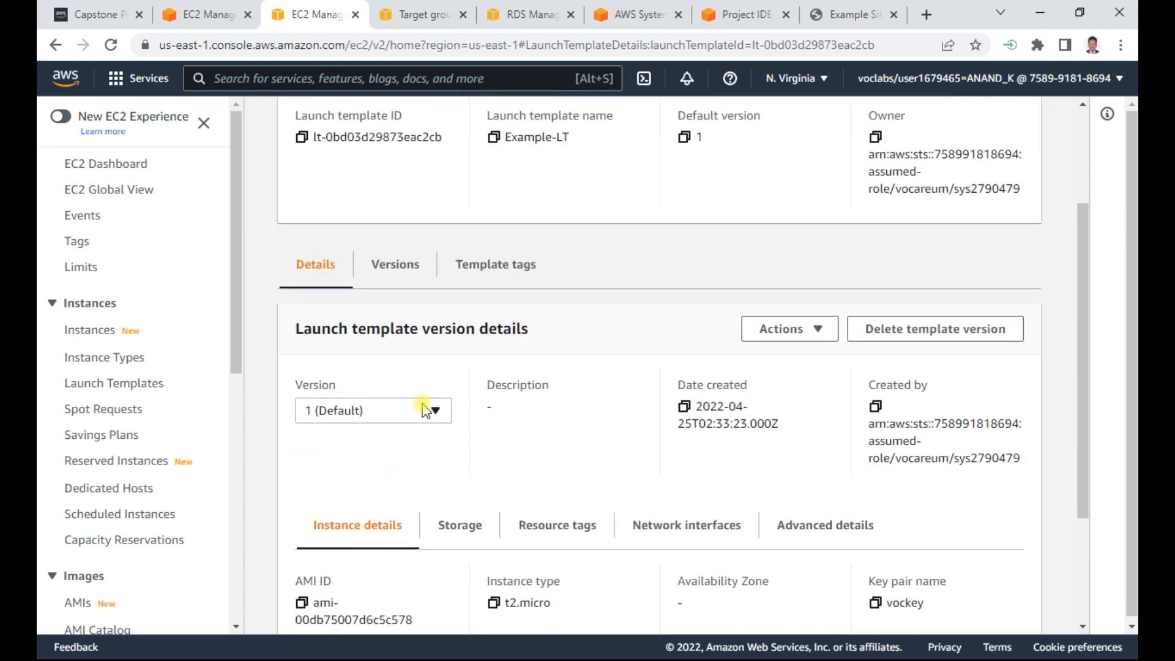
- Start a new version of the Example-LT template and choose the self-owned WebInstanceProject image as its AMI
{"action": "left_click", "coordinate": [787, 331]}
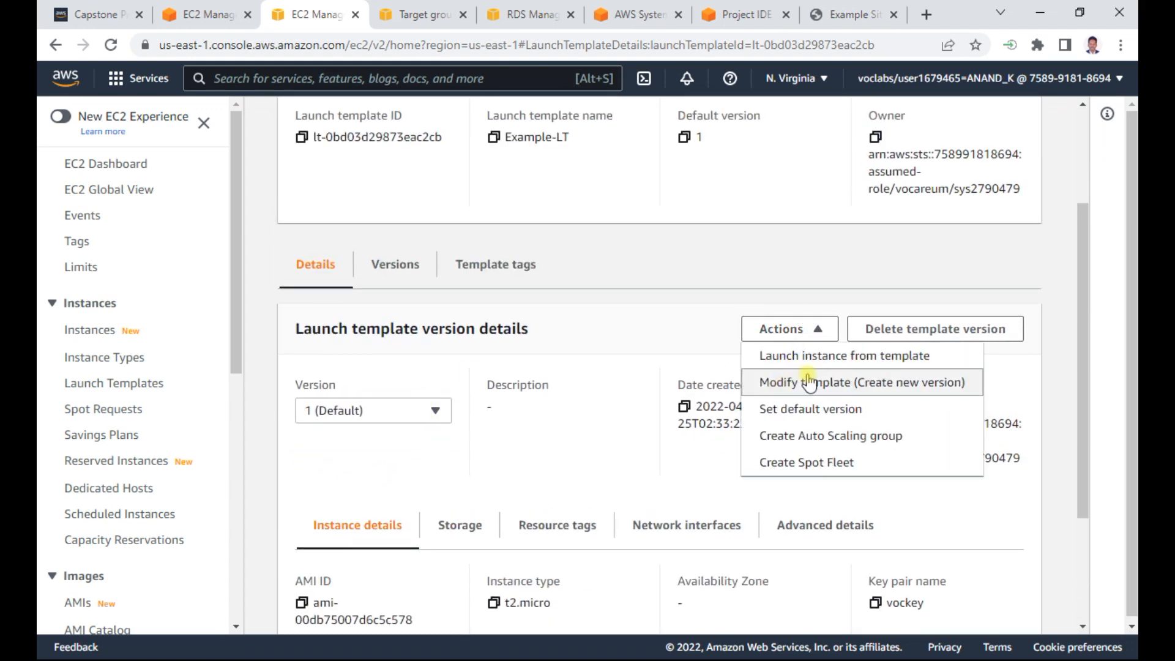
{"action": "left_click", "coordinate": [804, 382]}
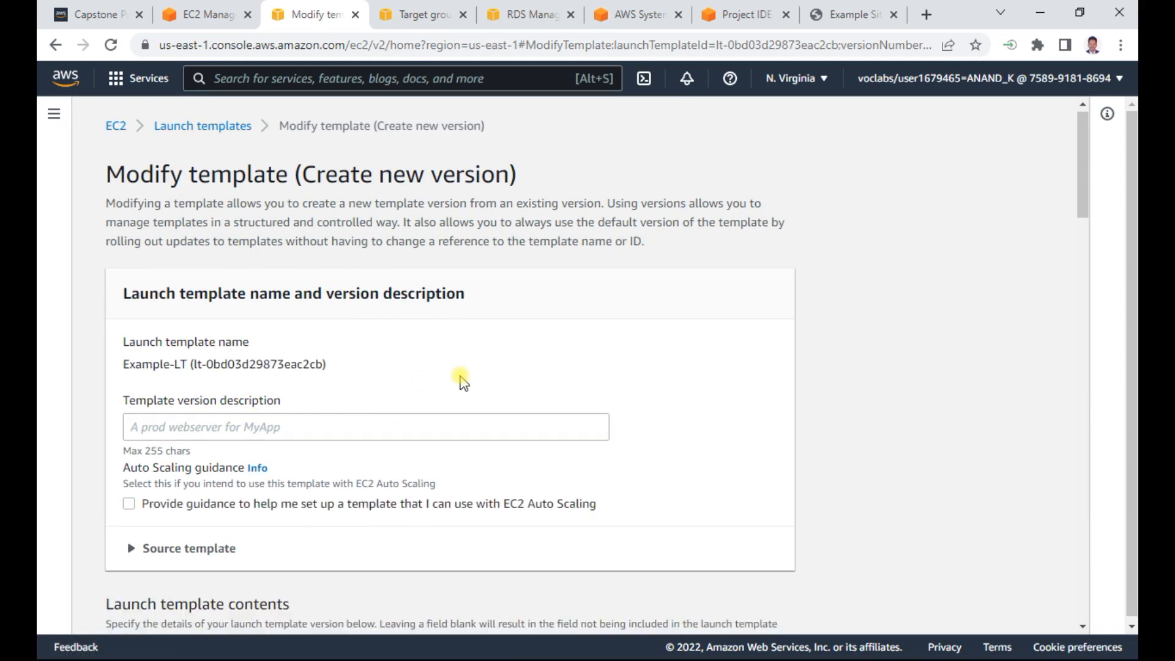
{"action": "scroll", "coordinate": [654, 397], "scroll_direction": "down", "scroll_amount": 5}
{"action": "scroll", "coordinate": [612, 398], "scroll_direction": "down", "scroll_amount": 2}
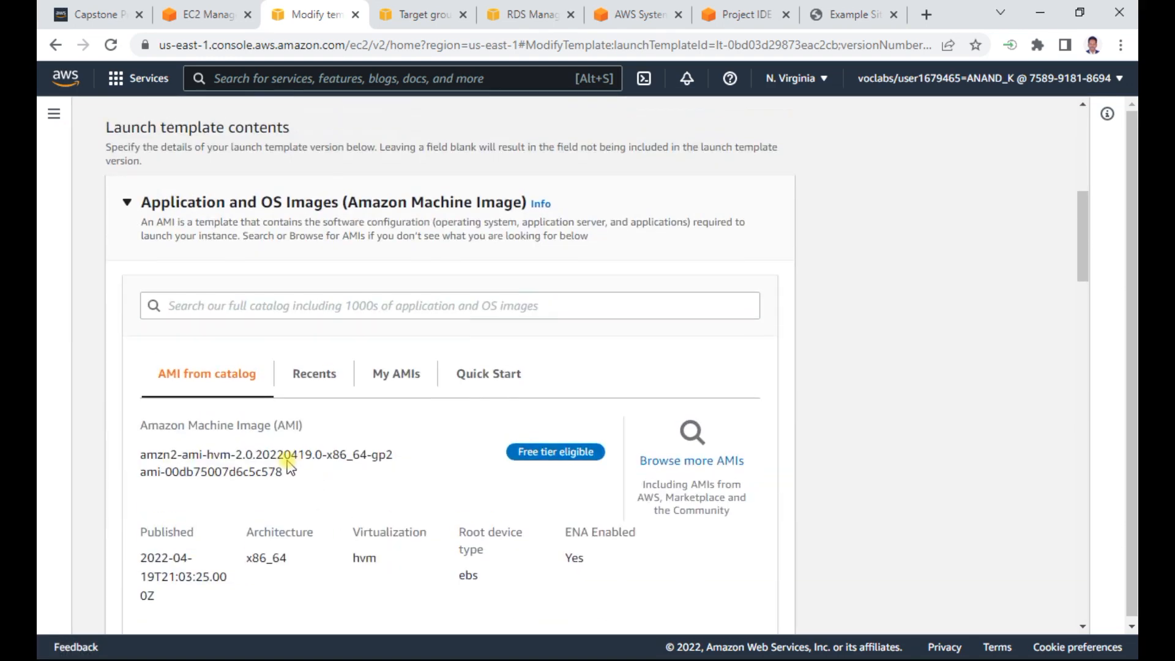
{"action": "scroll", "coordinate": [545, 401], "scroll_direction": "up", "scroll_amount": 1}
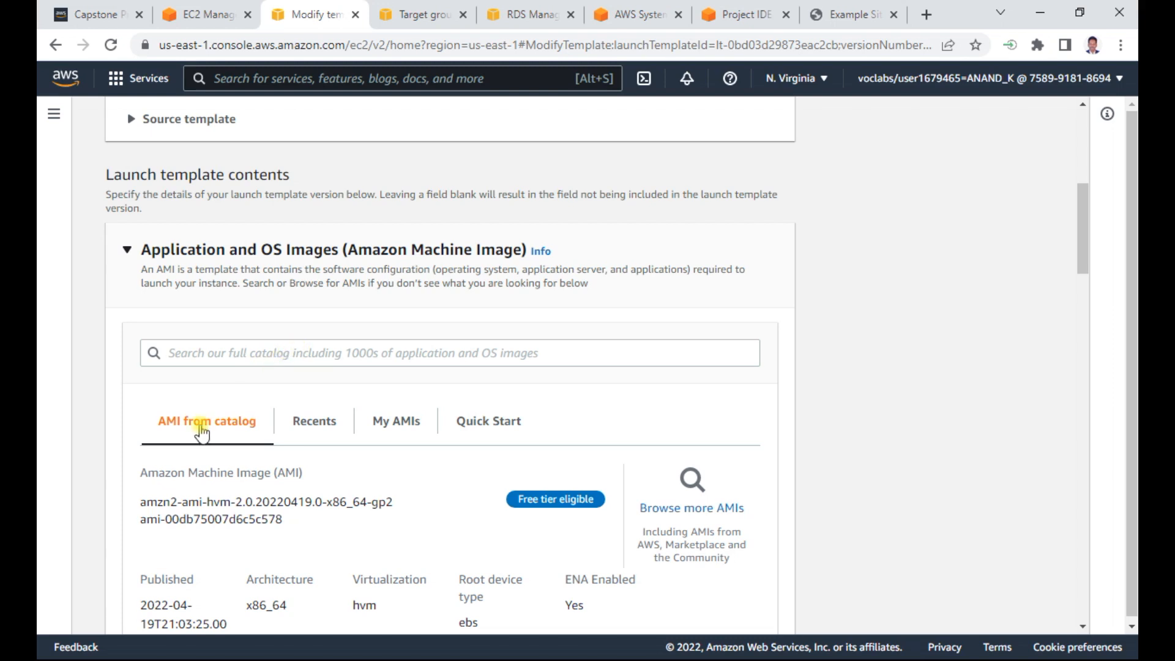
{"action": "scroll", "coordinate": [549, 388], "scroll_direction": "down", "scroll_amount": 1}
{"action": "scroll", "coordinate": [549, 389], "scroll_direction": "down", "scroll_amount": 1}
{"action": "left_click", "coordinate": [395, 340]}
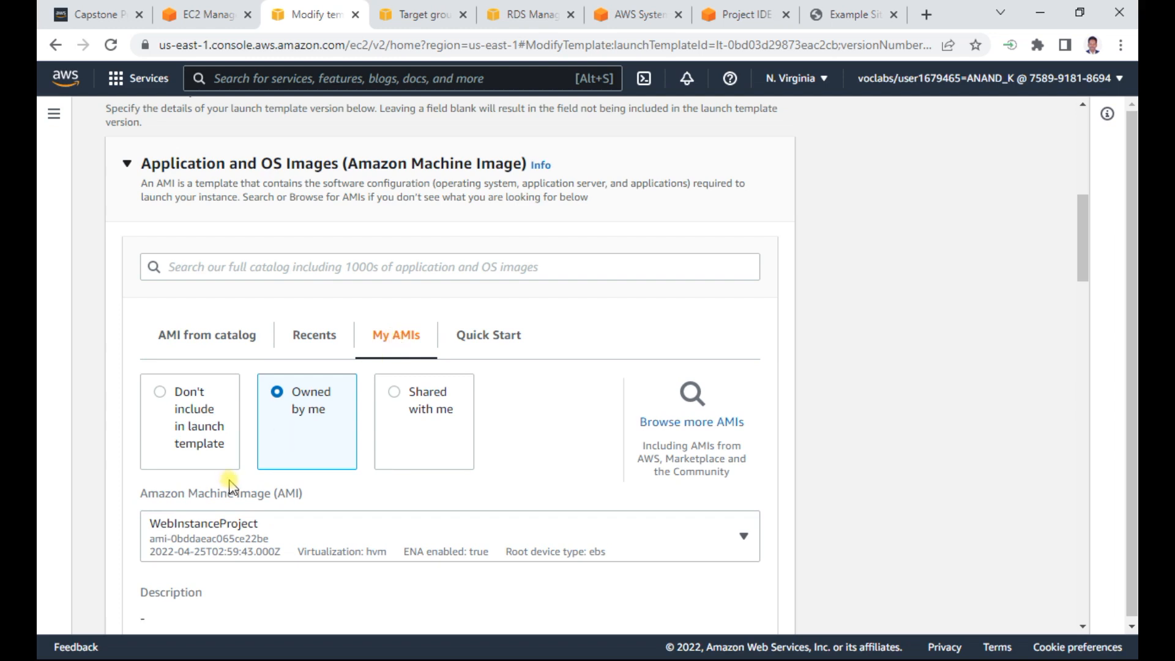
{"action": "left_click", "coordinate": [235, 533]}
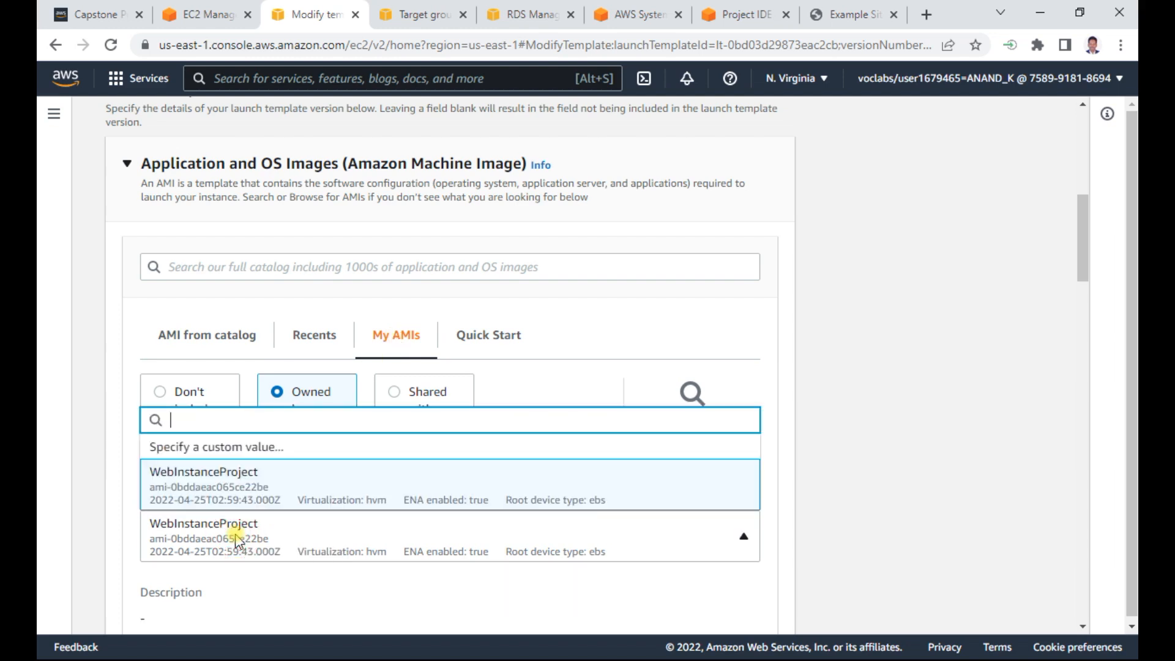
{"action": "left_click", "coordinate": [230, 484]}
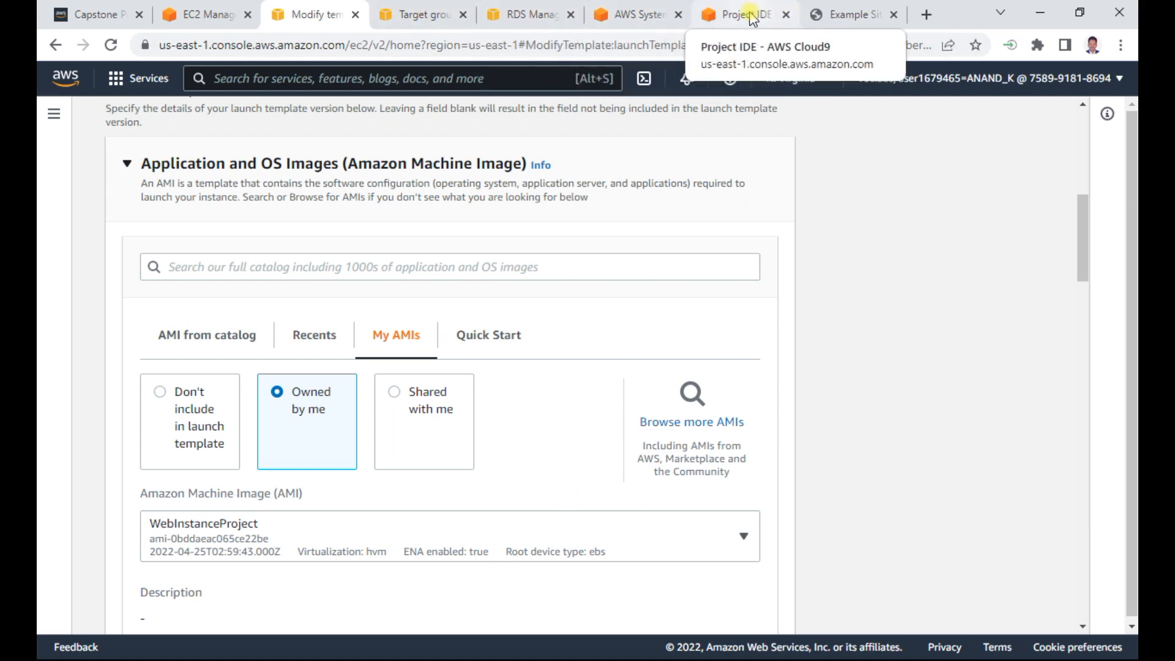
{"action": "left_click", "coordinate": [208, 15]}
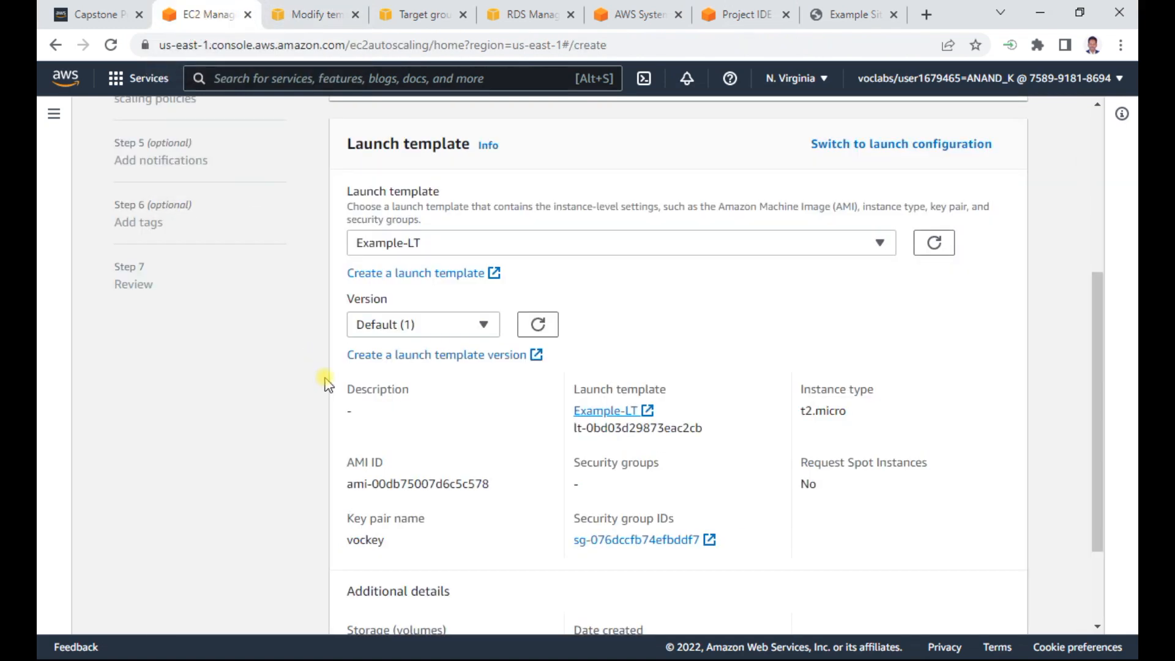
{"action": "left_click", "coordinate": [415, 14]}
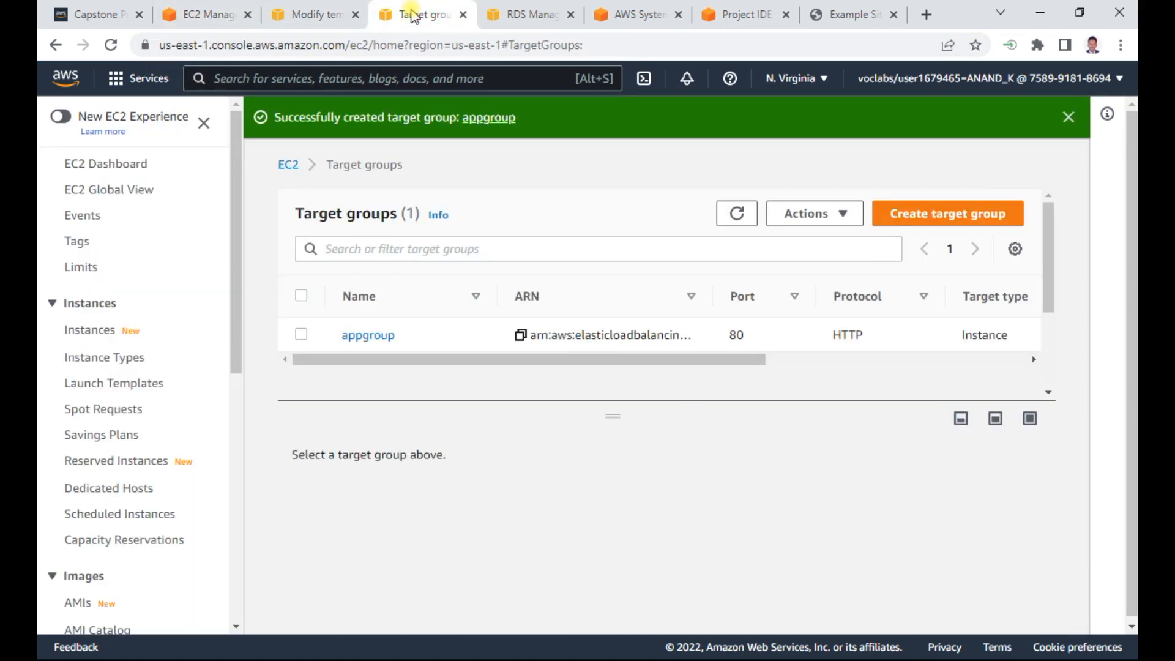
{"action": "left_click", "coordinate": [316, 15]}
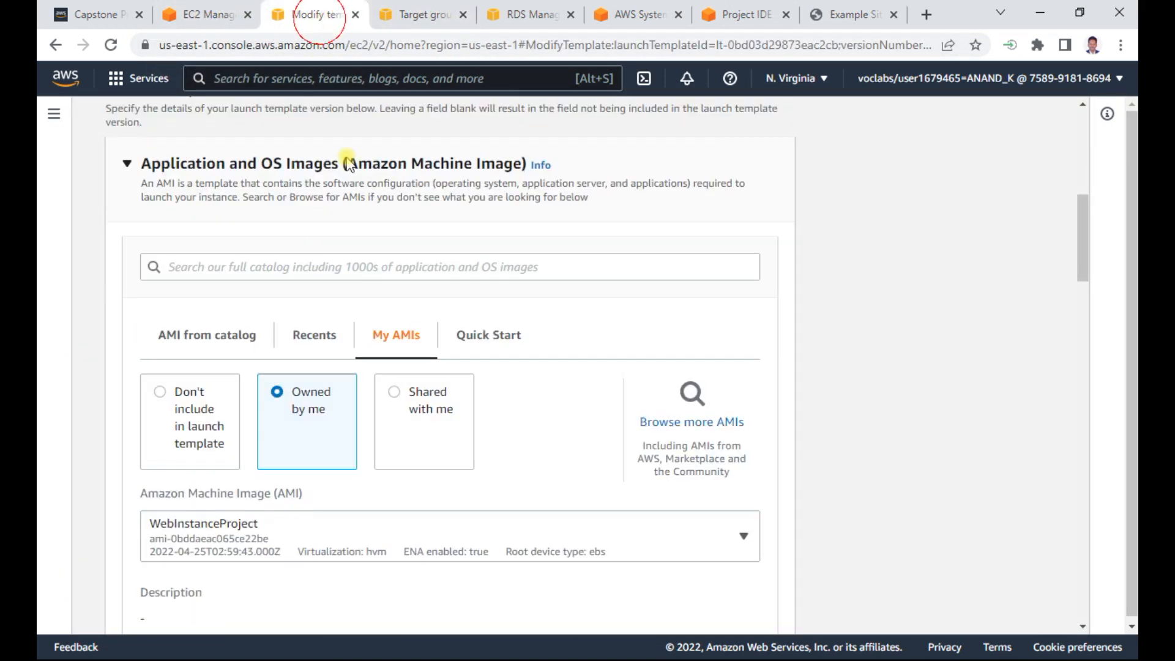
- Review the instance type, key pair, network settings and summary, and create the new template version
{"action": "scroll", "coordinate": [901, 405], "scroll_direction": "down", "scroll_amount": 3}
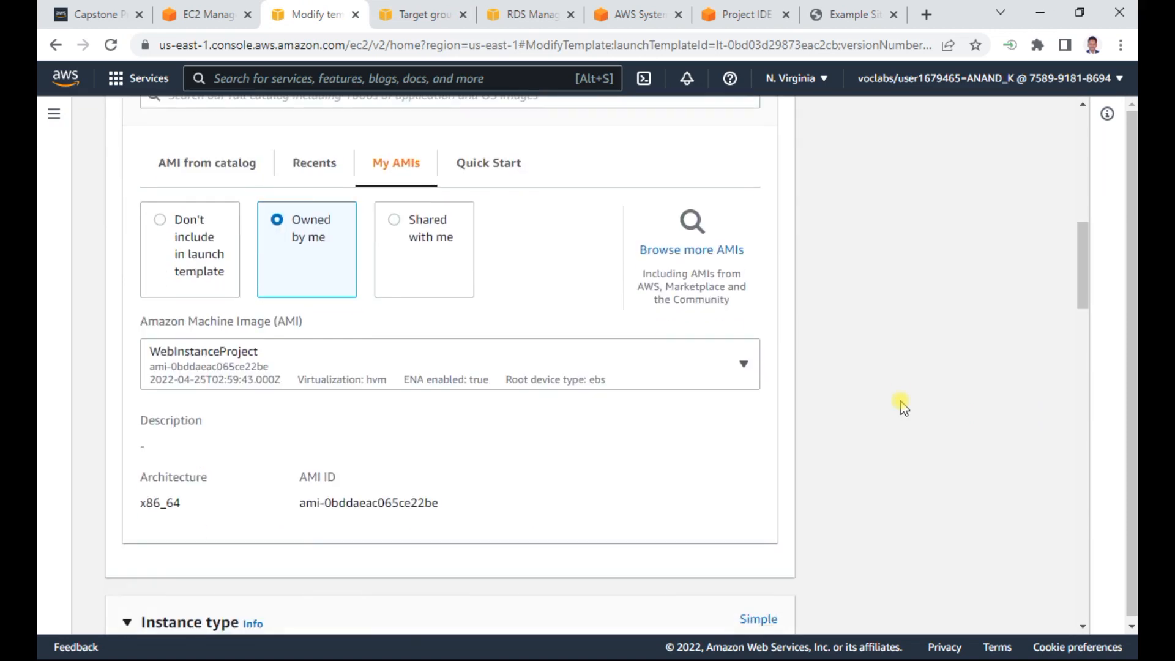
{"action": "scroll", "coordinate": [795, 427], "scroll_direction": "down", "scroll_amount": 4}
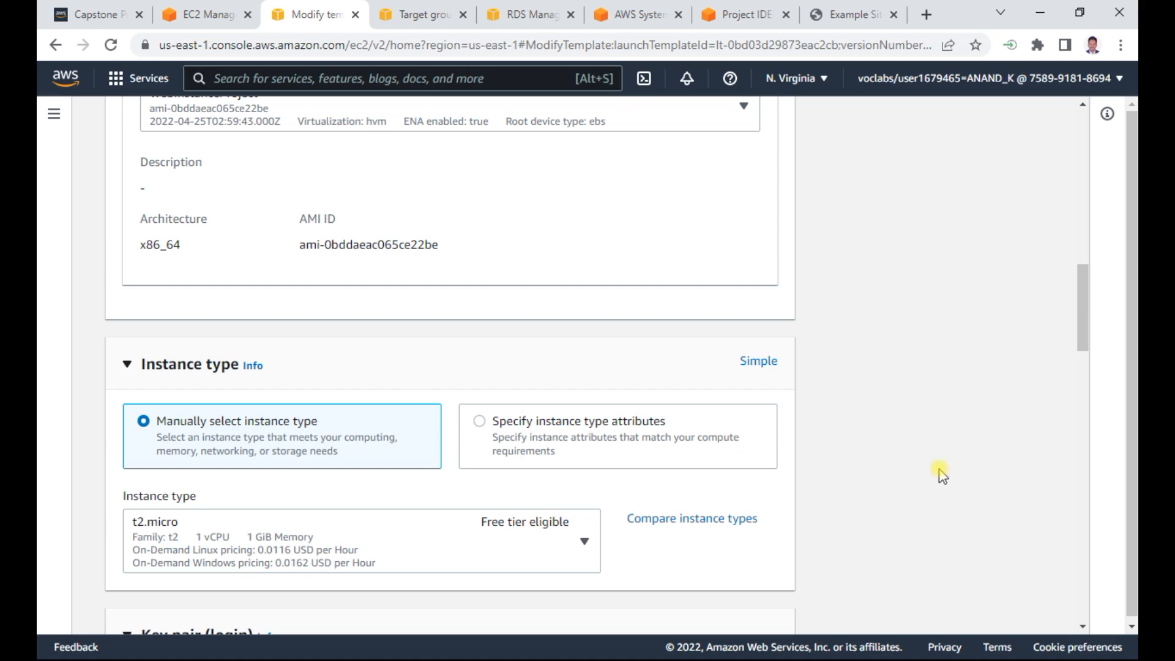
{"action": "scroll", "coordinate": [920, 463], "scroll_direction": "down", "scroll_amount": 6}
{"action": "scroll", "coordinate": [921, 463], "scroll_direction": "down", "scroll_amount": 12}
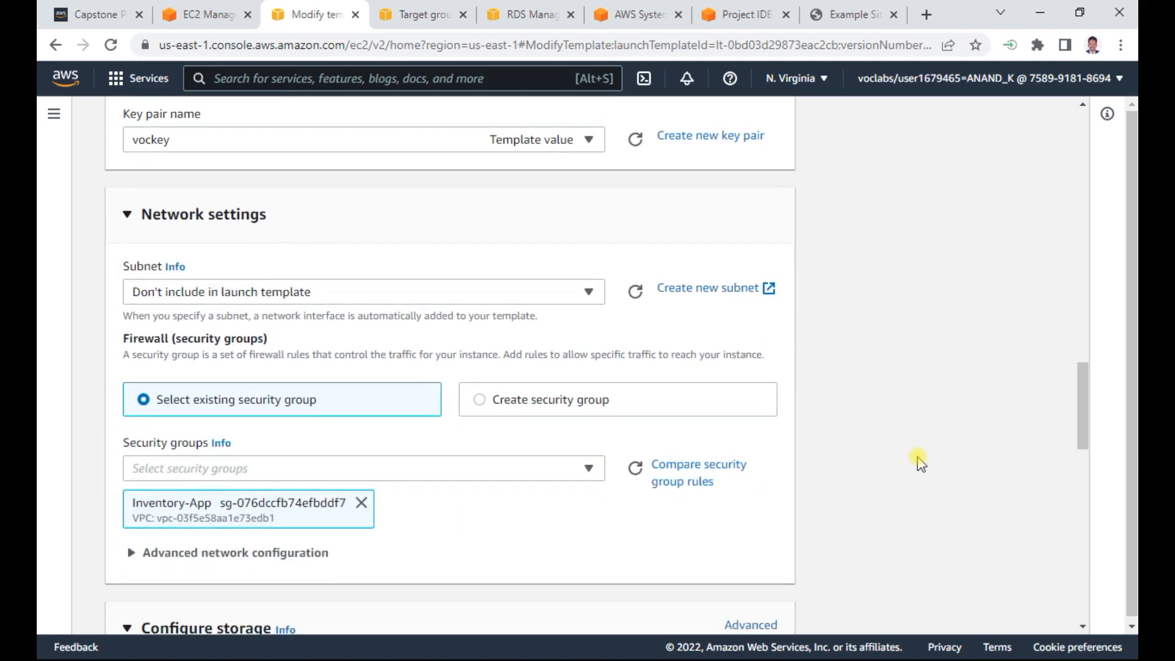
{"action": "scroll", "coordinate": [921, 463], "scroll_direction": "down", "scroll_amount": 10}
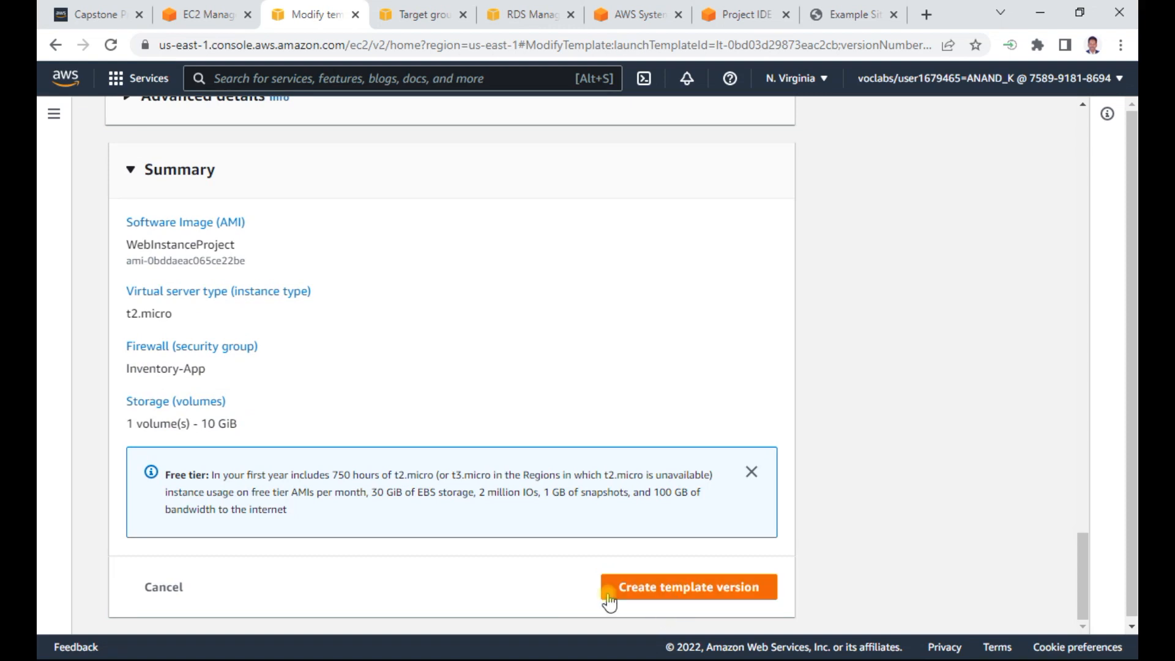
{"action": "mouse_move", "coordinate": [1079, 562]}
{"action": "left_mouse_down"}
{"action": "mouse_move", "coordinate": [1078, 425]}
{"action": "mouse_move", "coordinate": [1078, 558]}
{"action": "left_mouse_up"}
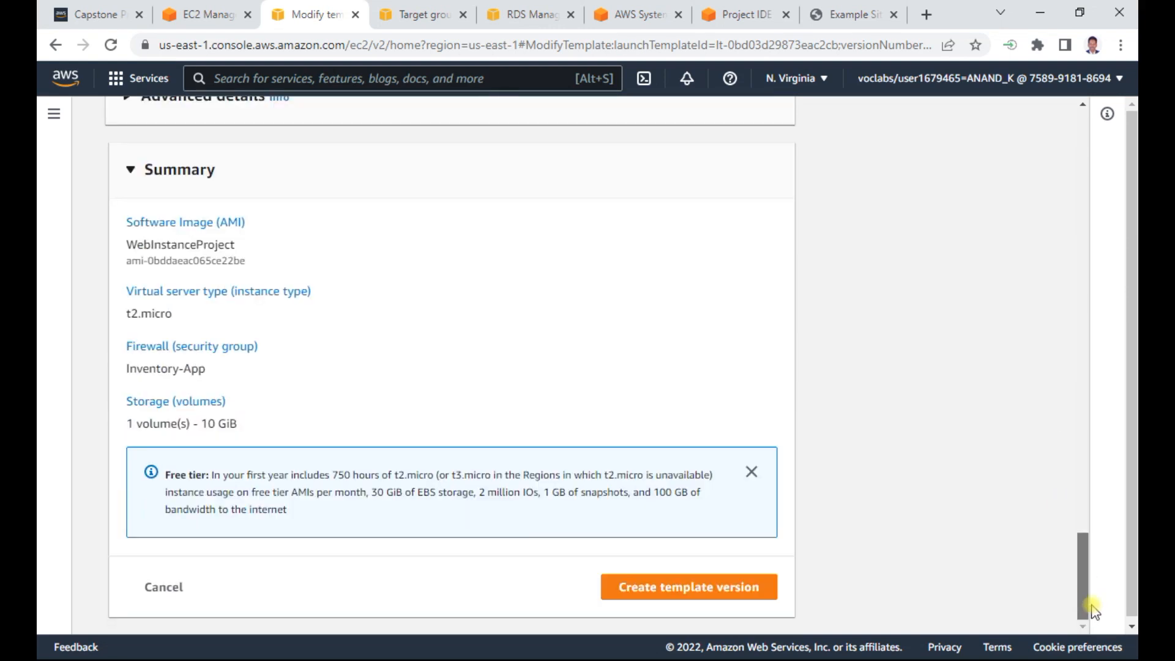
{"action": "left_click", "coordinate": [731, 590]}
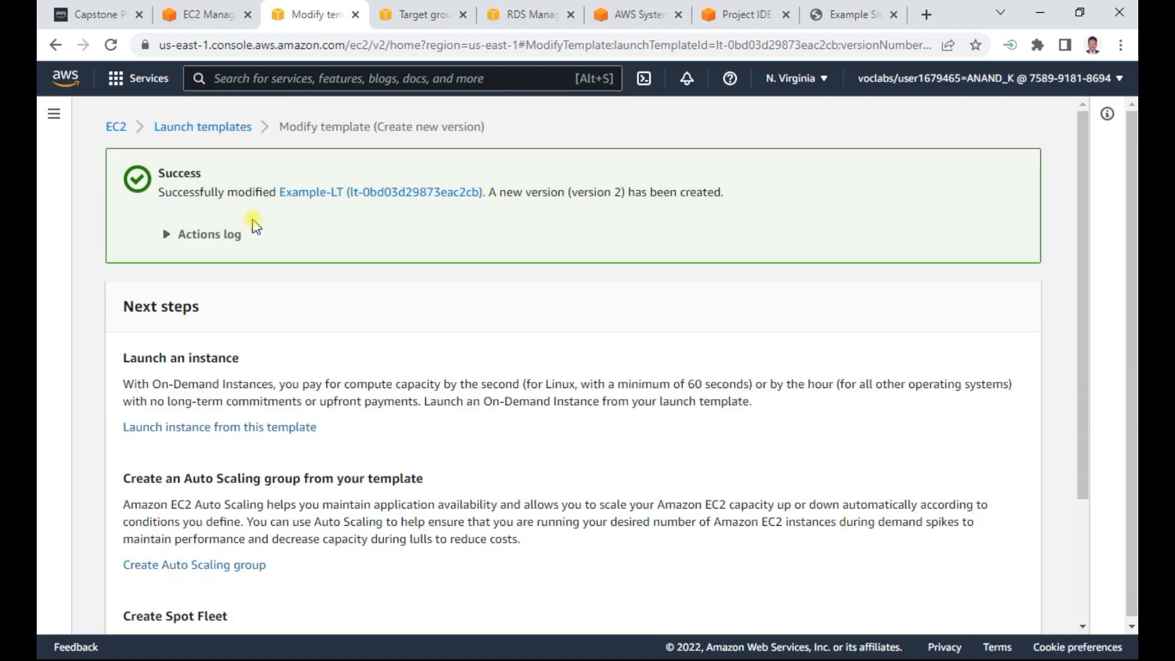
- Return to the Auto Scaling group form, reload the launch templates and check the AMI ID of Example-LT
{"action": "left_click", "coordinate": [223, 14]}
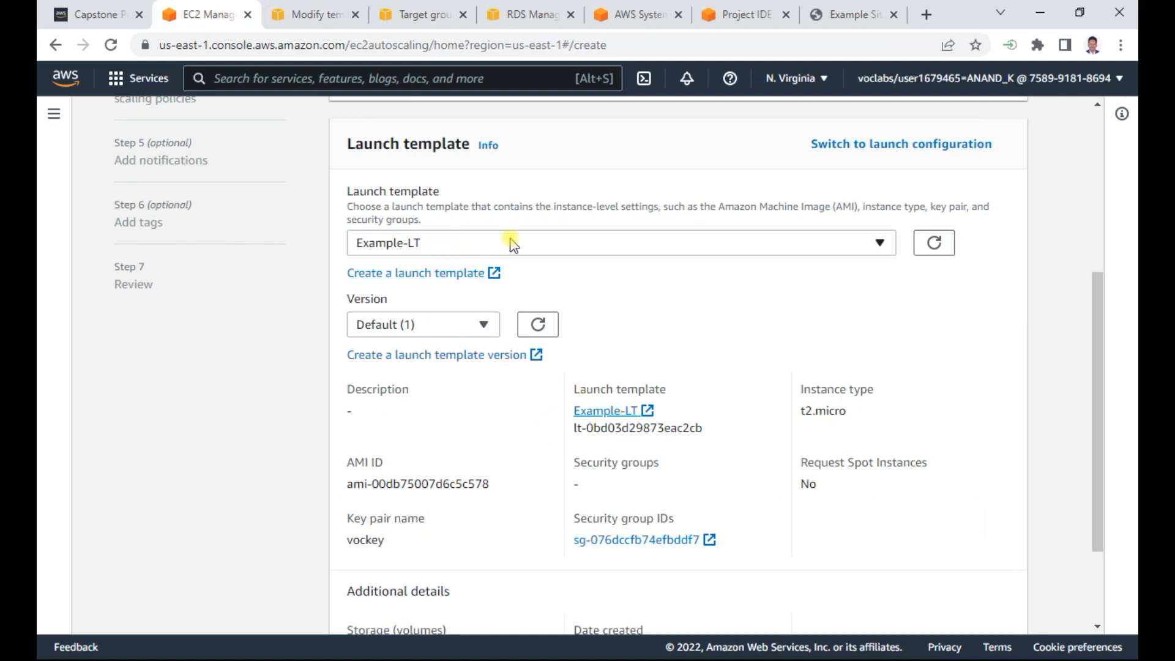
{"action": "left_click", "coordinate": [934, 242]}
{"action": "triple_click", "coordinate": [445, 482]}
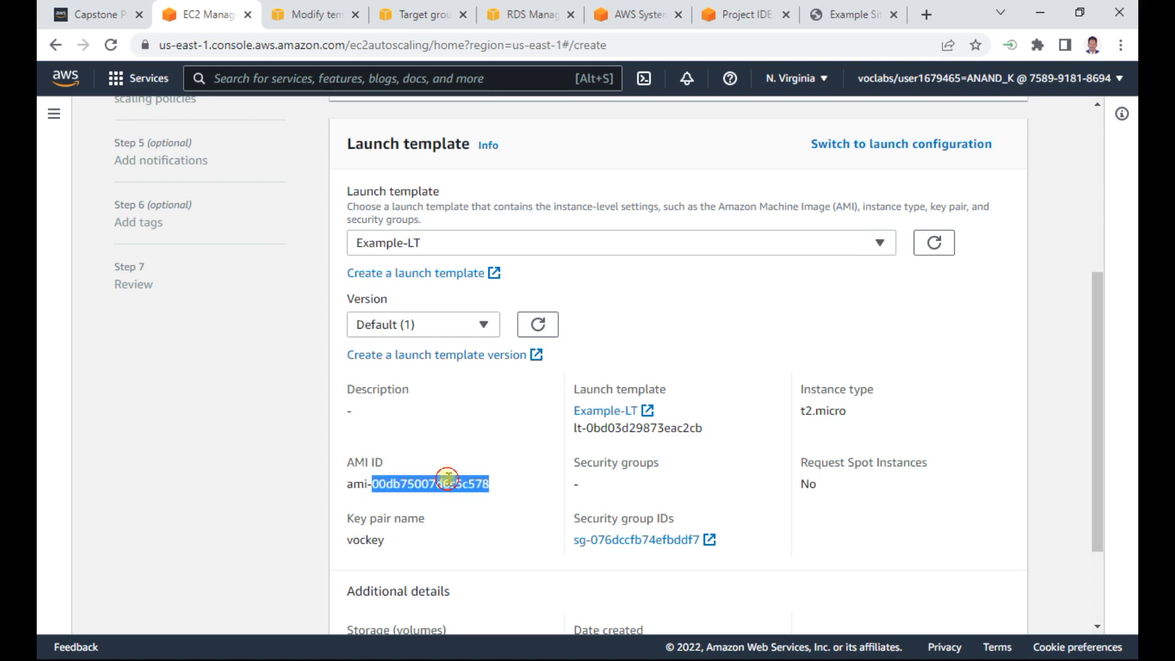
- Open the list of owned AMIs in the tab showing target groups and check the AMI ID of WebInstanceProject
{"action": "left_click", "coordinate": [428, 16]}
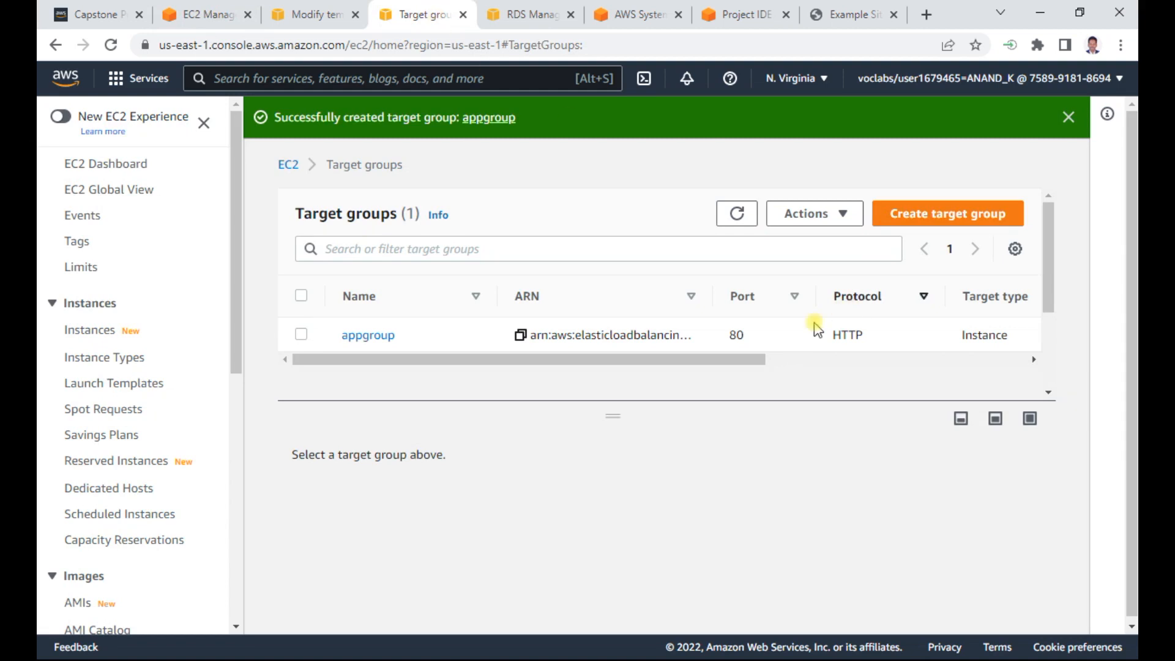
{"action": "left_click_drag", "start_coordinate": [737, 359], "coordinate": [578, 354]}
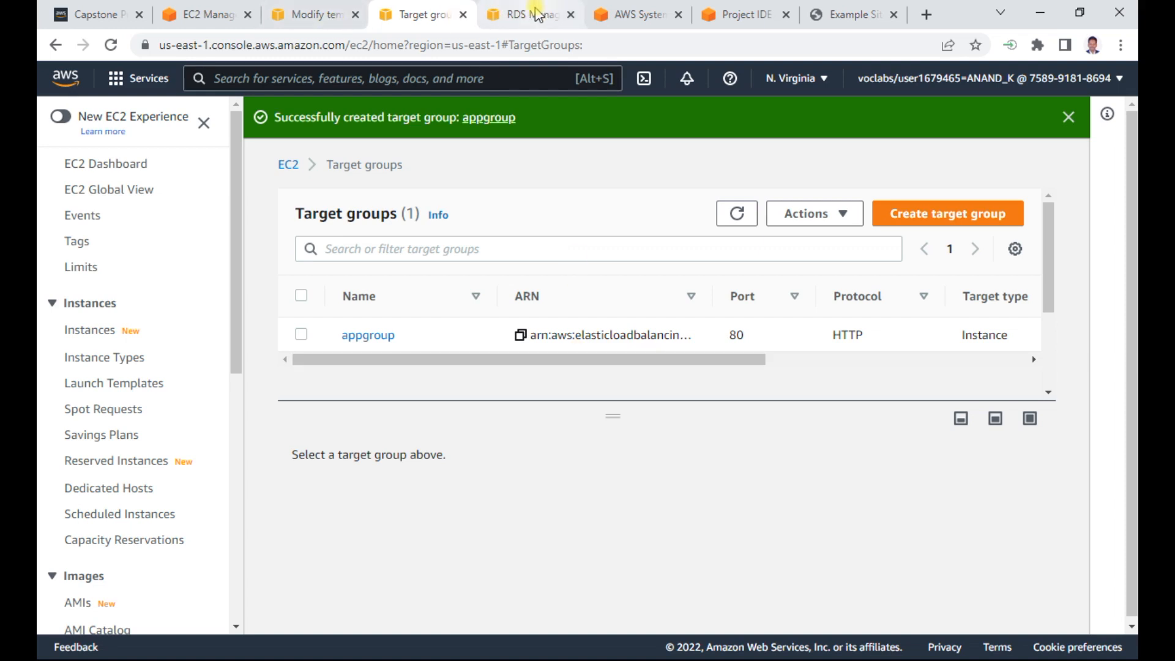
{"action": "left_click", "coordinate": [736, 215]}
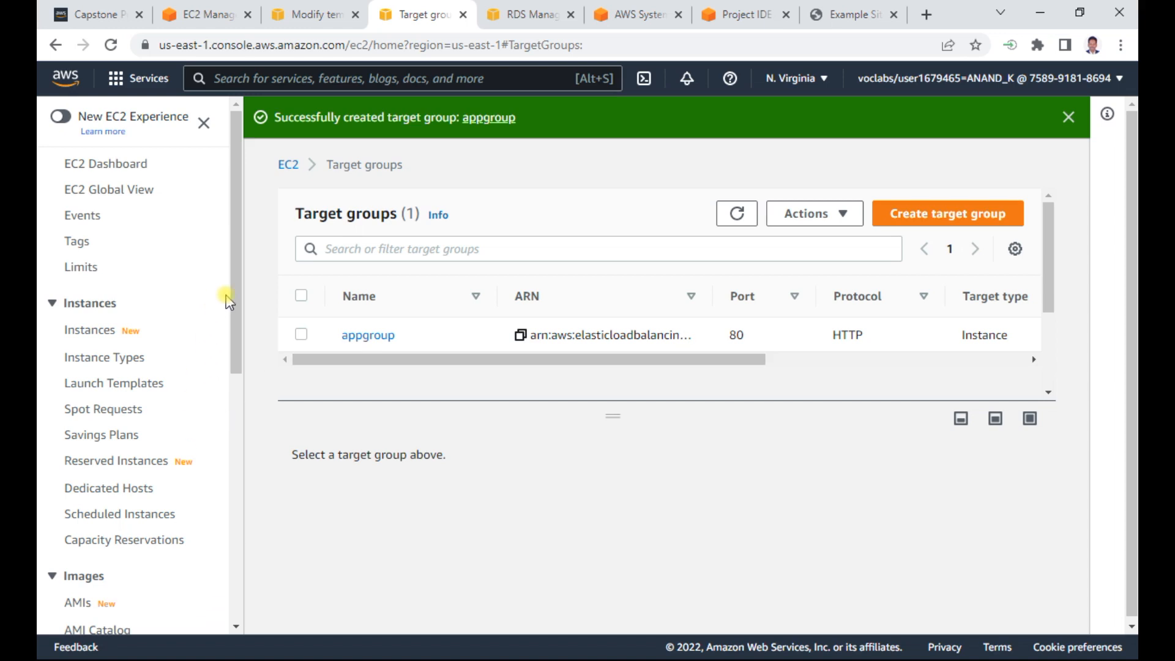
{"action": "left_click_drag", "start_coordinate": [231, 295], "coordinate": [239, 368]}
{"action": "left_click", "coordinate": [79, 456]}
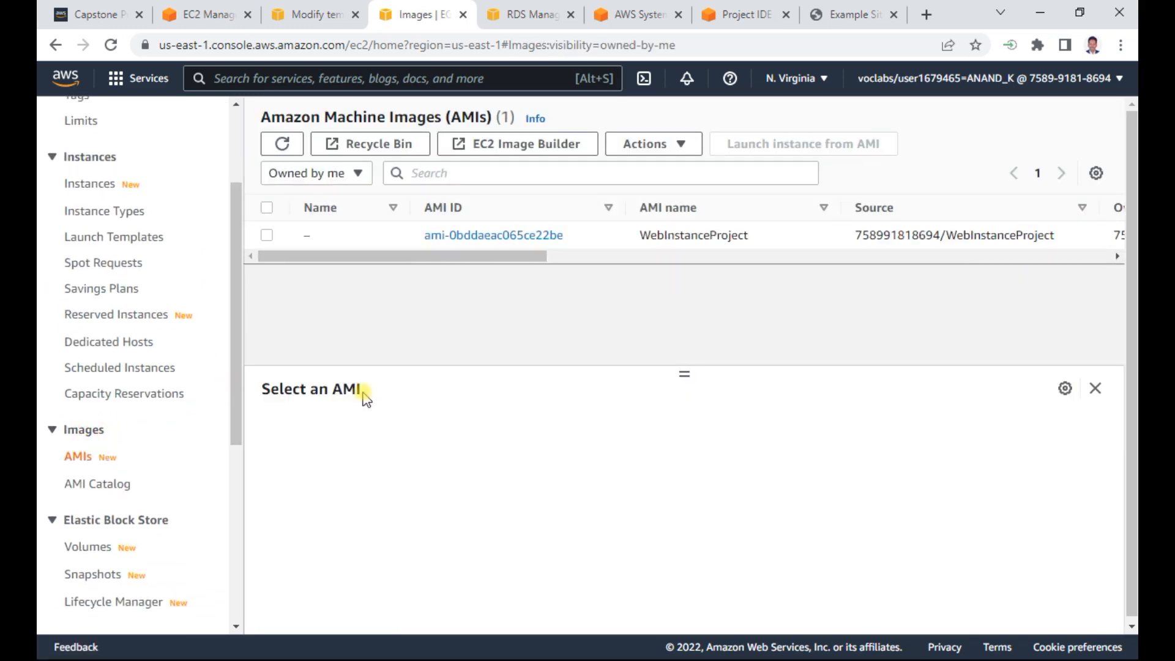
{"action": "left_click_drag", "start_coordinate": [486, 255], "coordinate": [304, 245]}
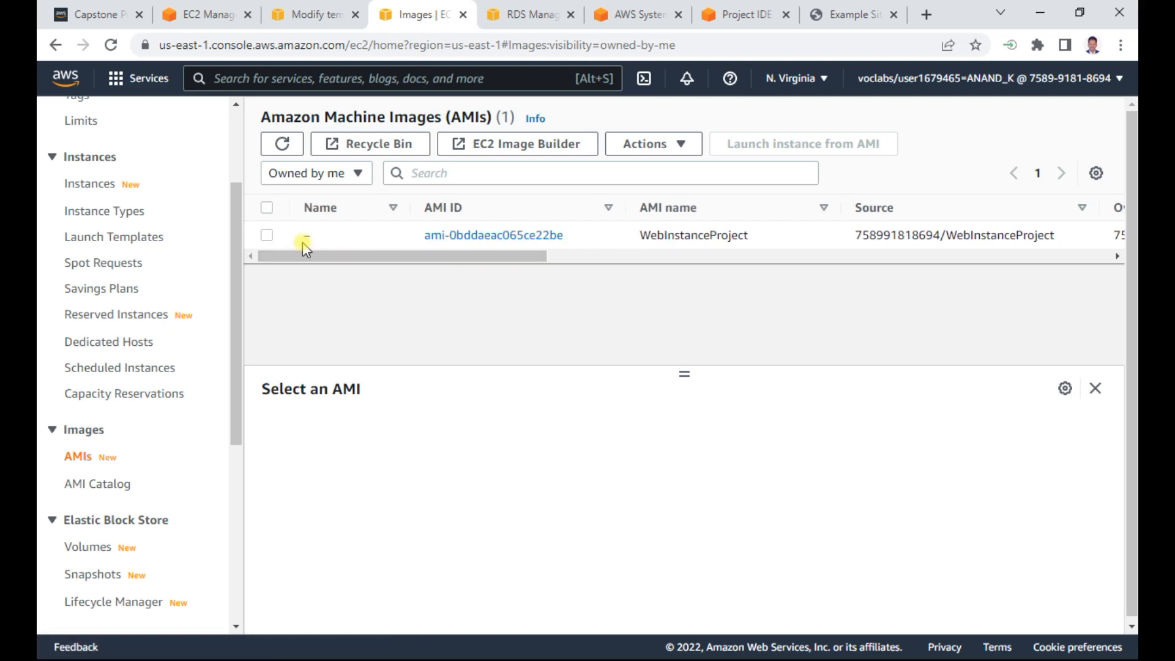
{"action": "left_click", "coordinate": [266, 236]}
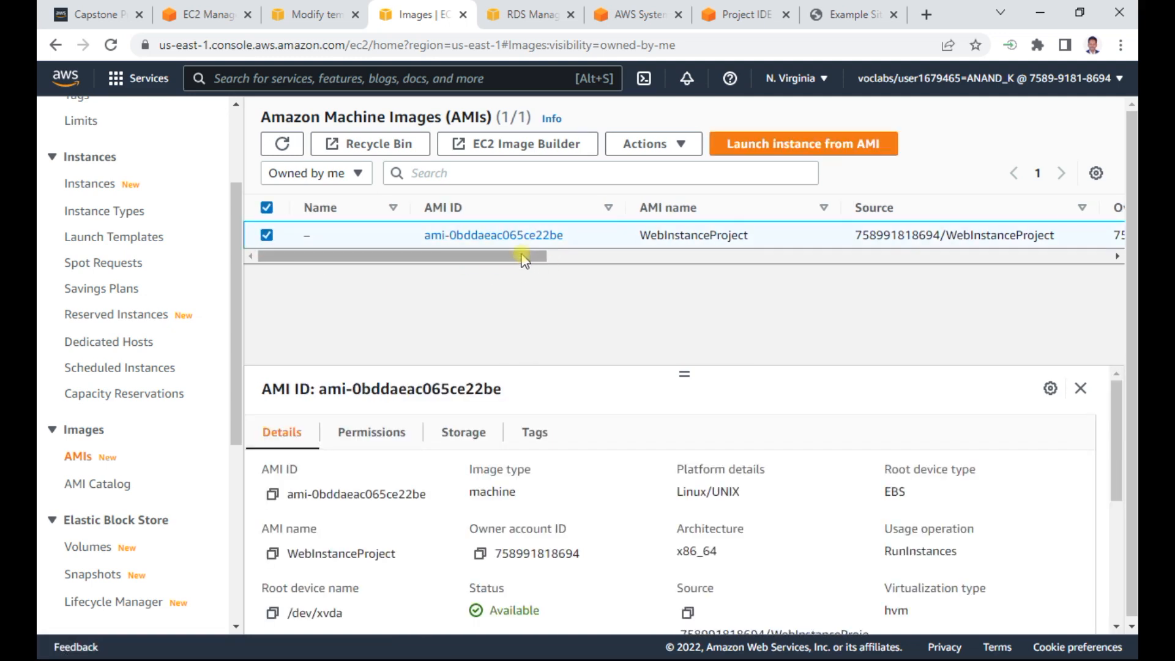
{"action": "triple_click", "coordinate": [377, 494]}
- Back in the Auto Scaling group form, reload the template versions and set the Example-LT version to Latest (2)
{"action": "left_click", "coordinate": [211, 16]}
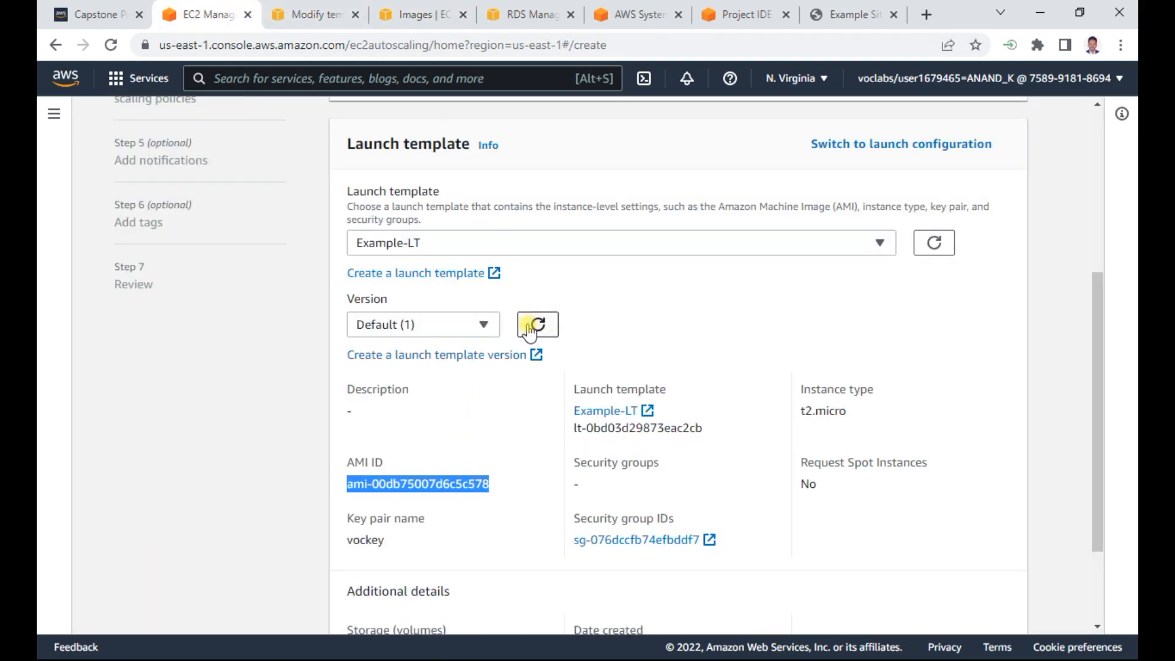
{"action": "left_click", "coordinate": [476, 323]}
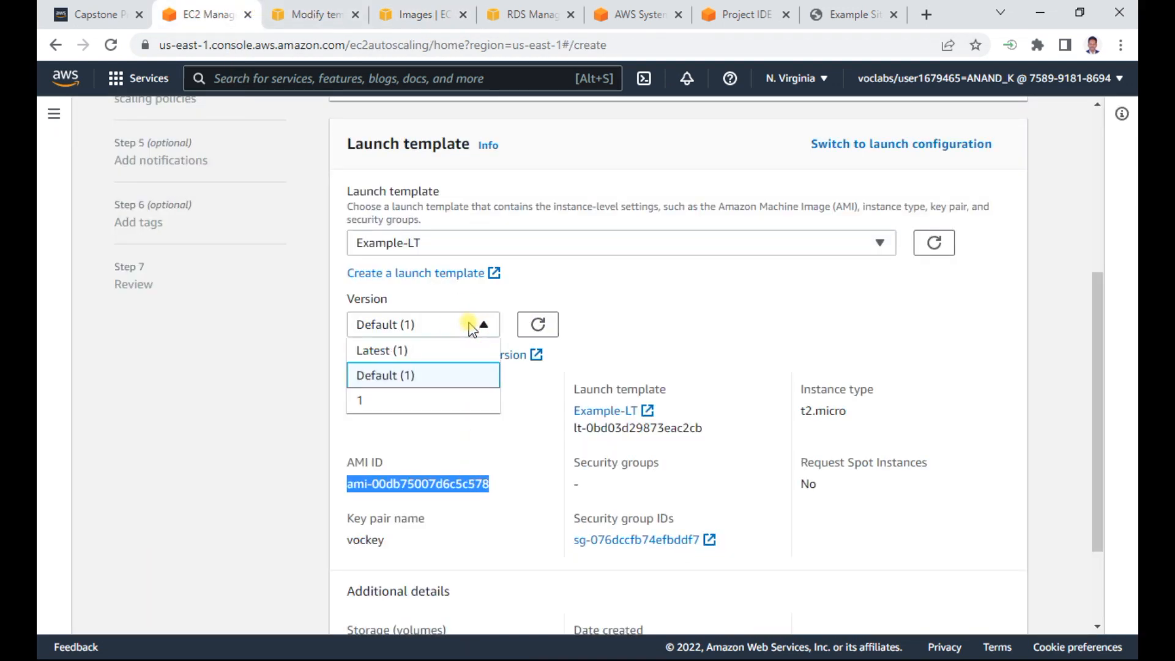
{"action": "left_click", "coordinate": [390, 350]}
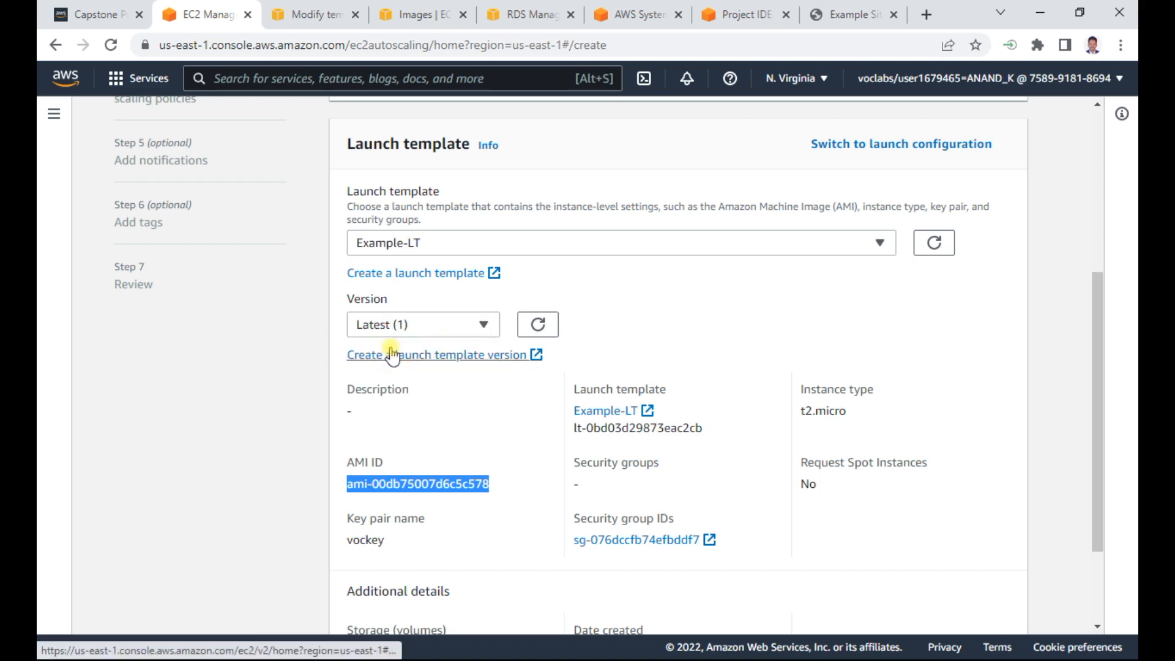
{"action": "left_click", "coordinate": [537, 324]}
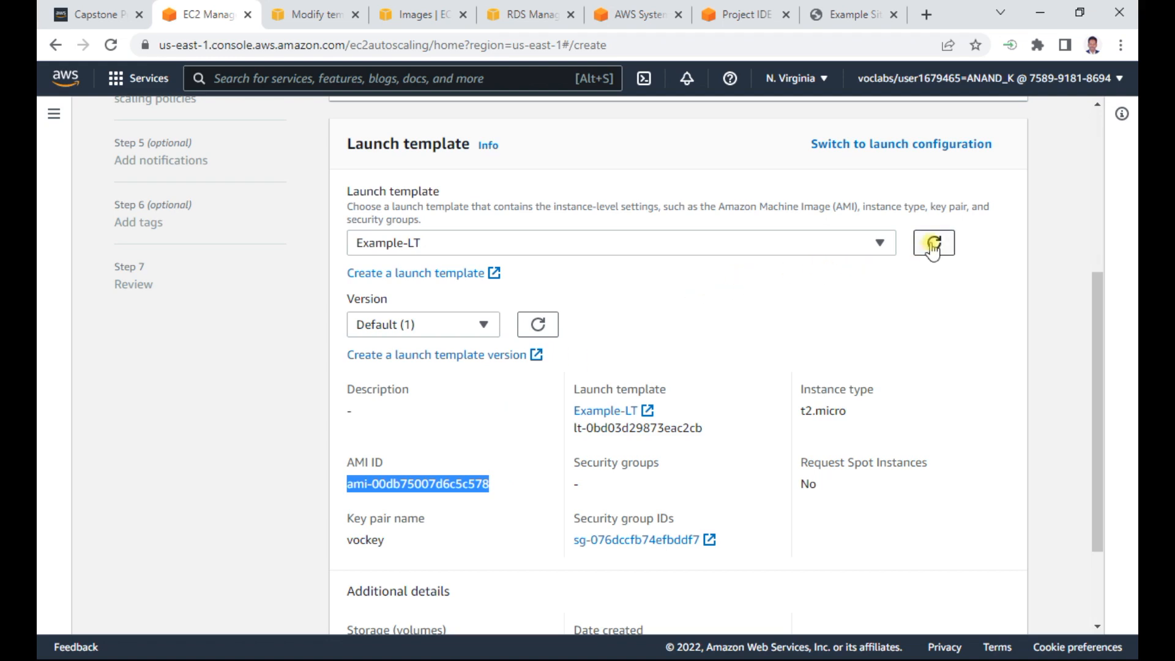
{"action": "left_click", "coordinate": [484, 324]}
{"action": "left_click", "coordinate": [393, 350]}
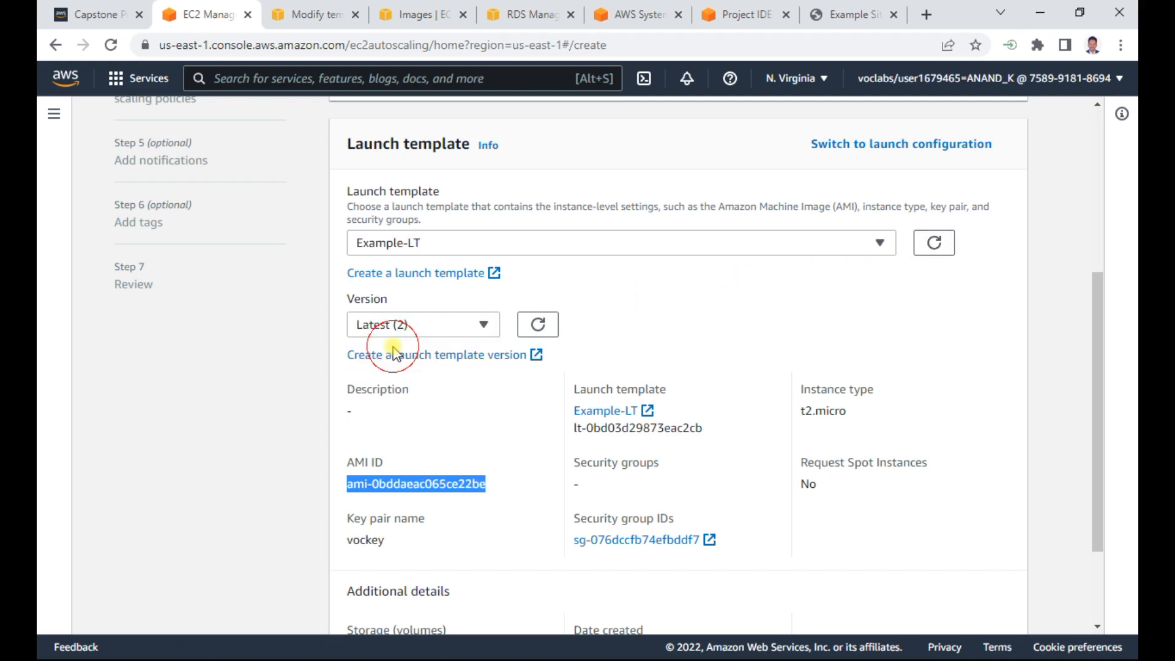
{"action": "left_click", "coordinate": [536, 325]}
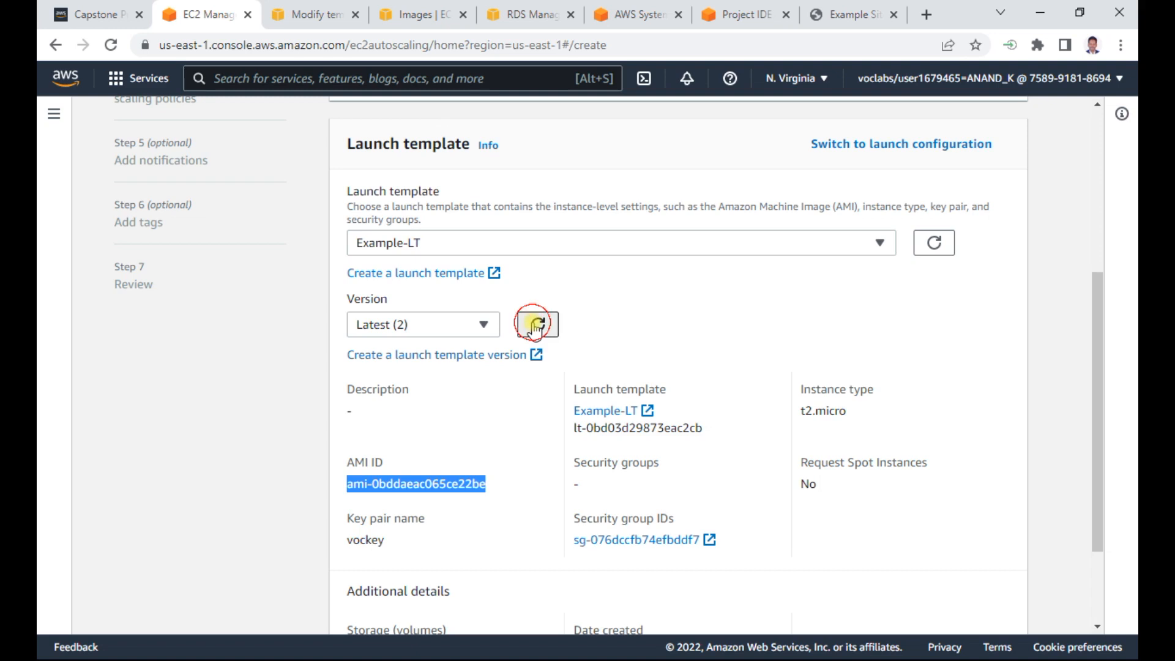
- Set the Example-LT launch template version to 2 in the Auto Scaling group form
{"action": "left_click", "coordinate": [481, 325]}
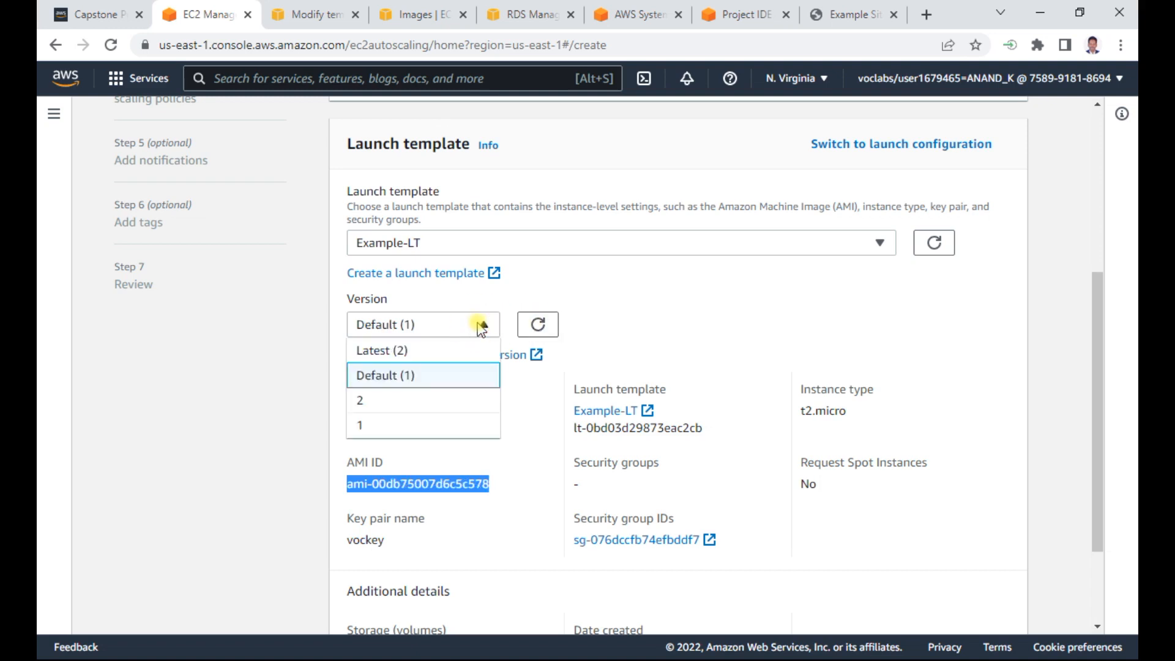
{"action": "left_click", "coordinate": [368, 401]}
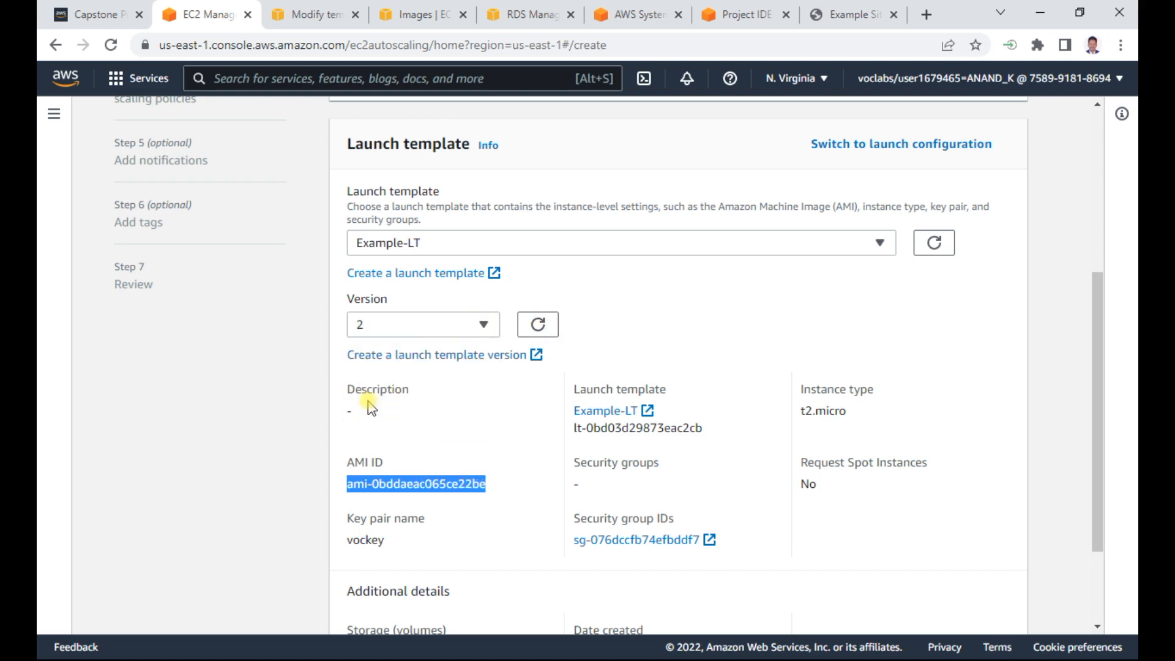
{"action": "left_click", "coordinate": [504, 444]}
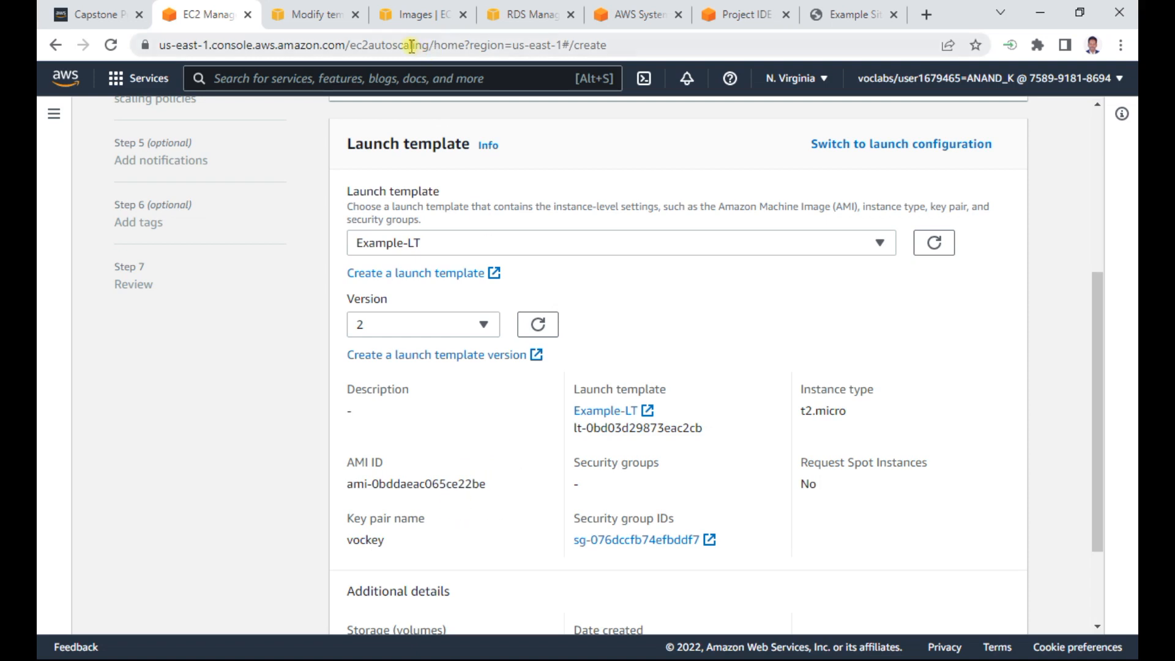
- Recheck the AMI ID of WebInstanceProject in the list of owned AMIs, and continue the Auto Scaling group form to the instance launch options
{"action": "left_click", "coordinate": [421, 15]}
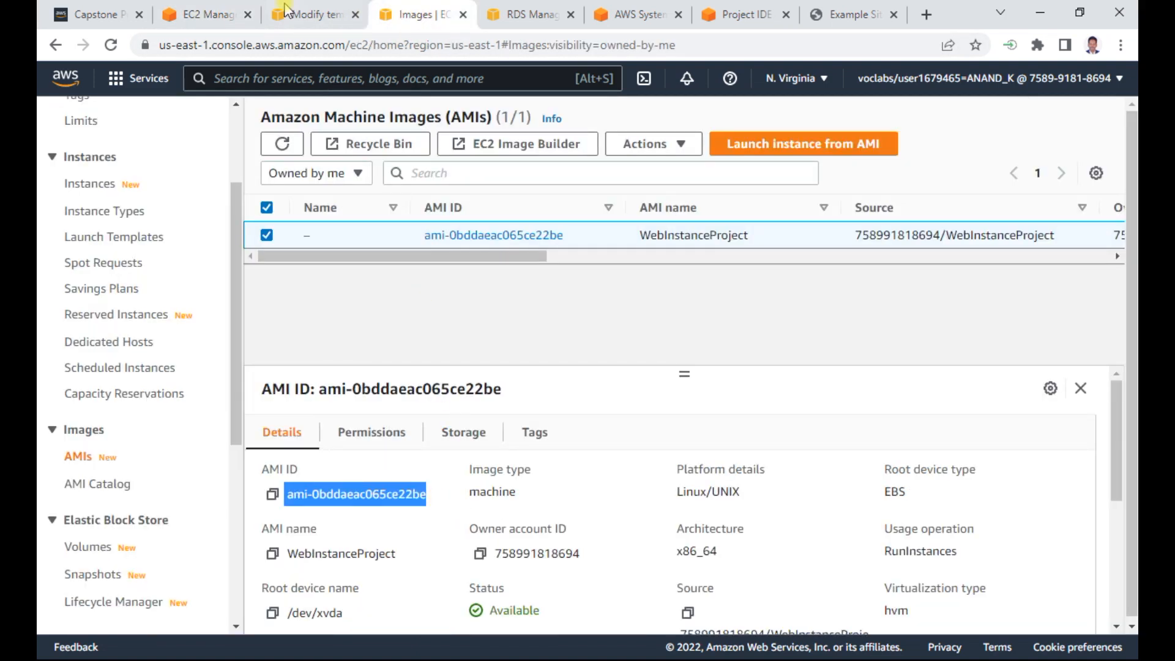
{"action": "left_click", "coordinate": [173, 16]}
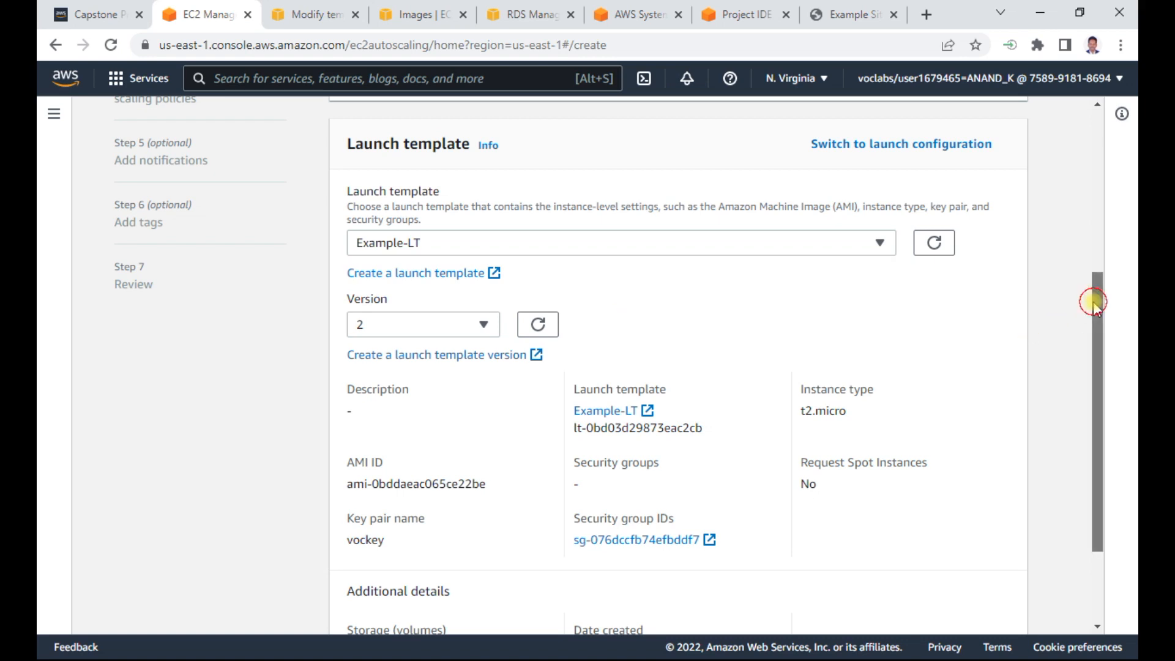
{"action": "left_click_drag", "start_coordinate": [1095, 309], "coordinate": [1096, 446]}
{"action": "left_click", "coordinate": [993, 597]}
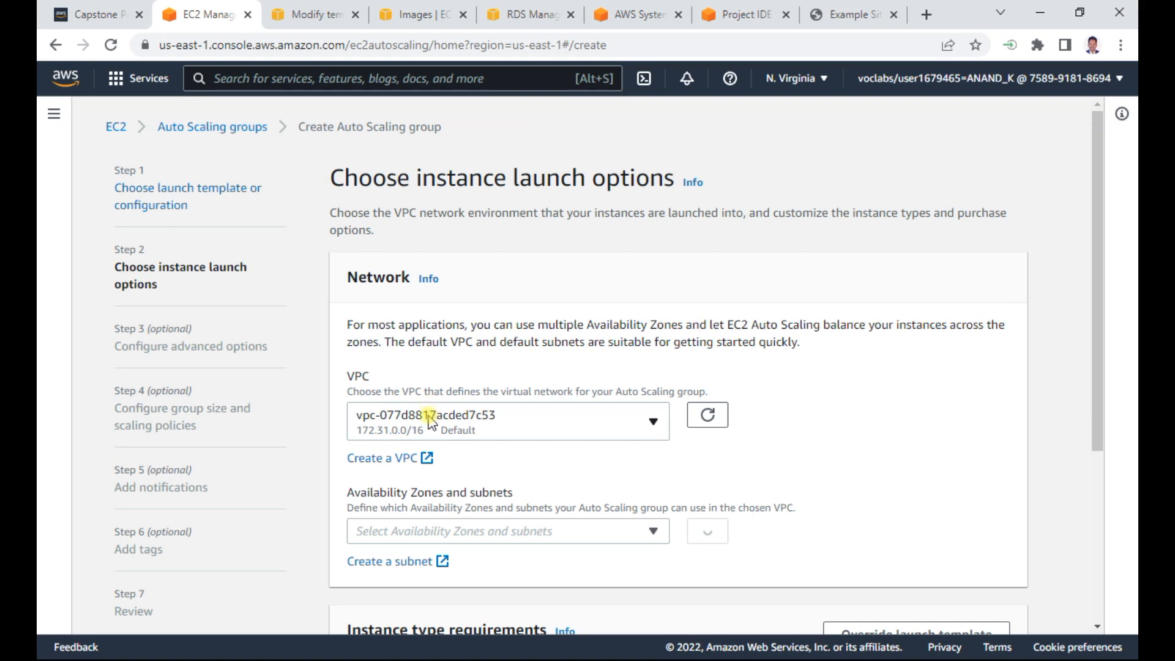
- Select Example VPC as the group's network and look up the required subnets in the Capstone Project Word document
{"action": "left_click", "coordinate": [526, 432]}
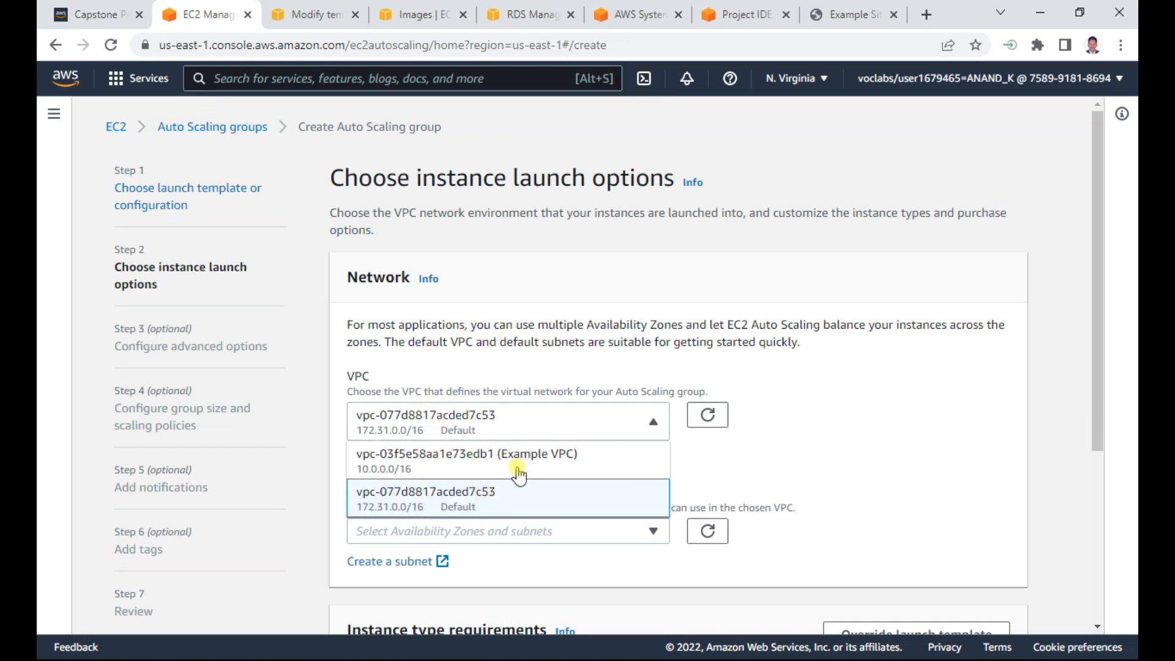
{"action": "left_click", "coordinate": [519, 465]}
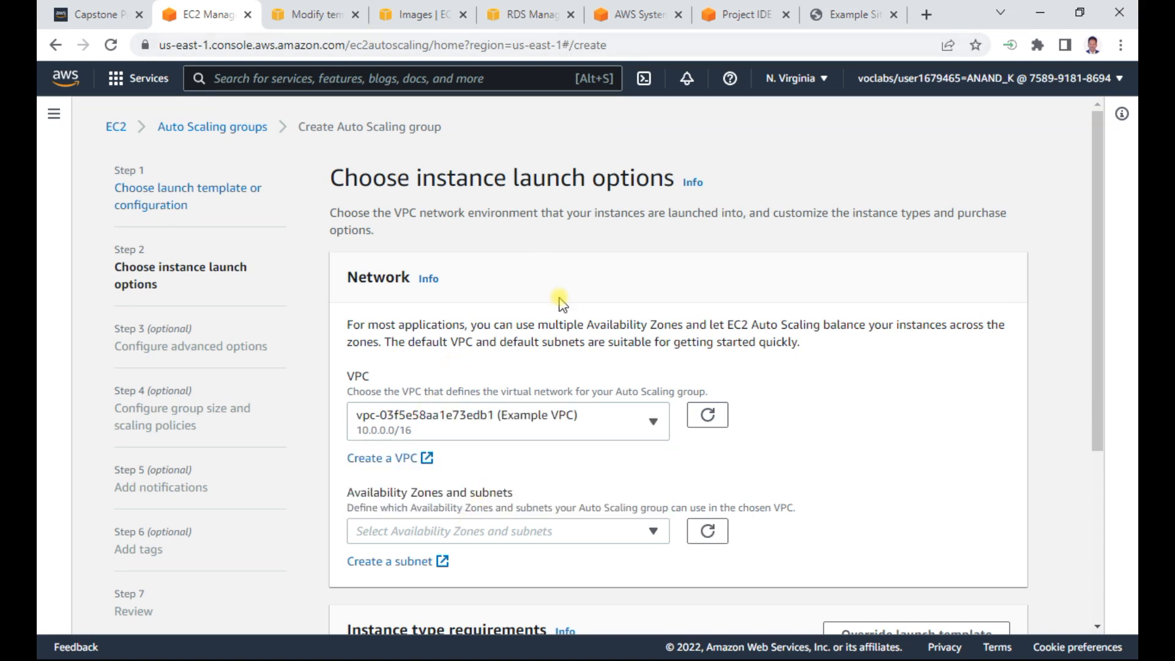
{"action": "key", "text": "alt+Tab"}
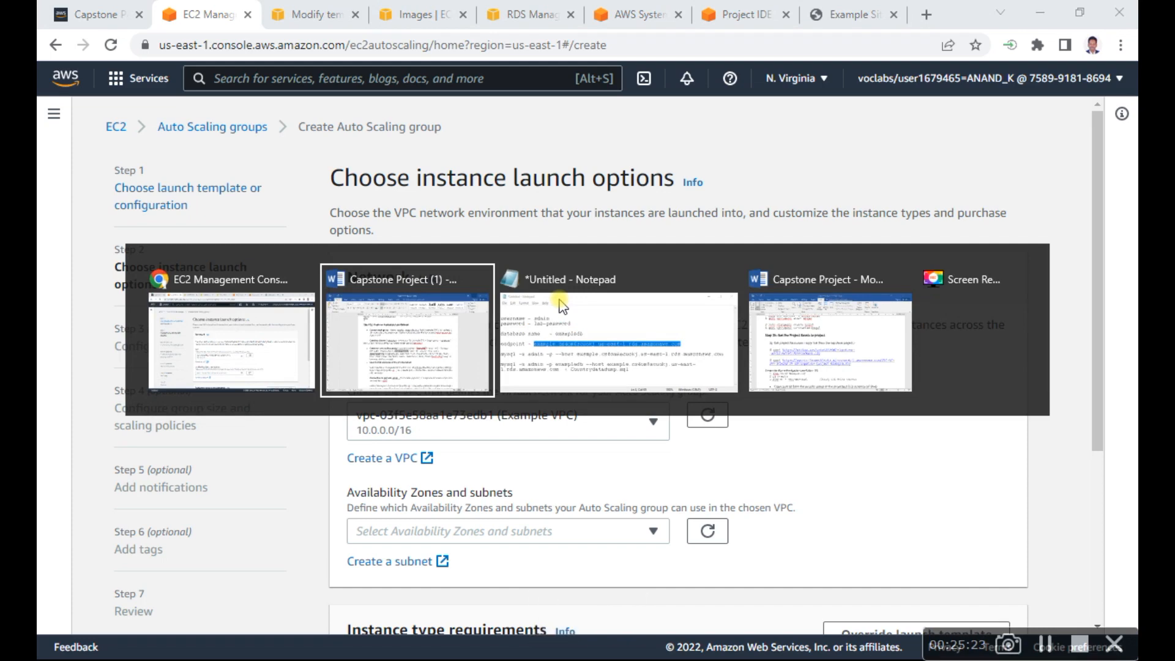
{"action": "scroll", "coordinate": [675, 346], "scroll_direction": "down", "scroll_amount": 1}
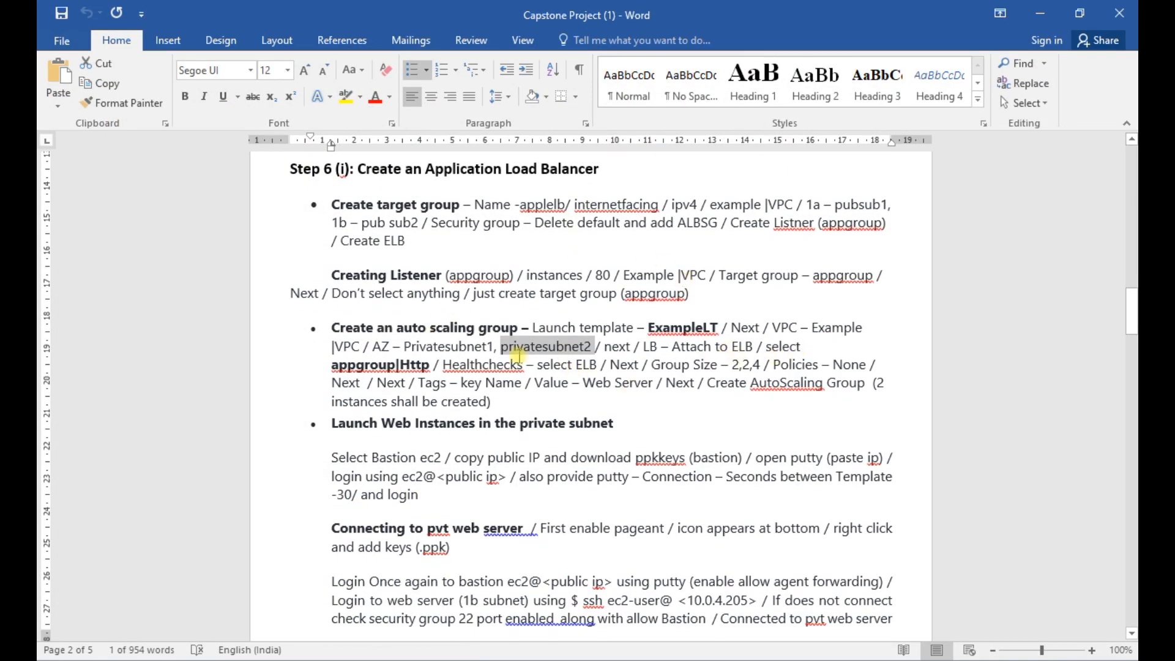
{"action": "left_click_drag", "start_coordinate": [407, 347], "coordinate": [592, 351]}
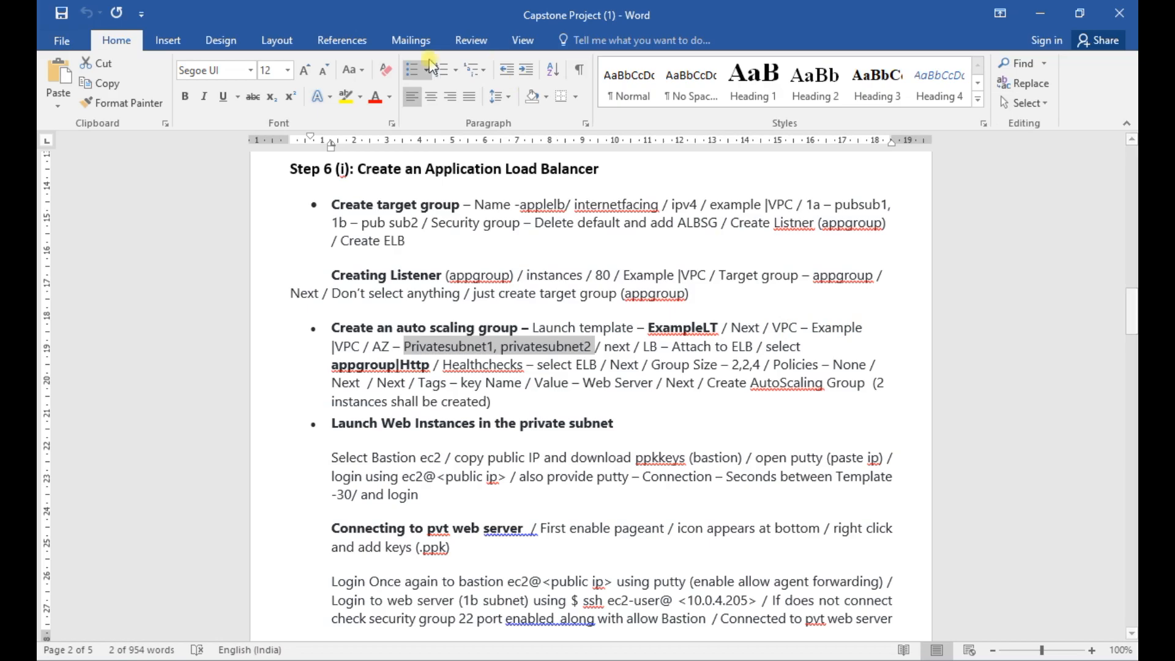
{"action": "key", "text": "alt+Tab"}
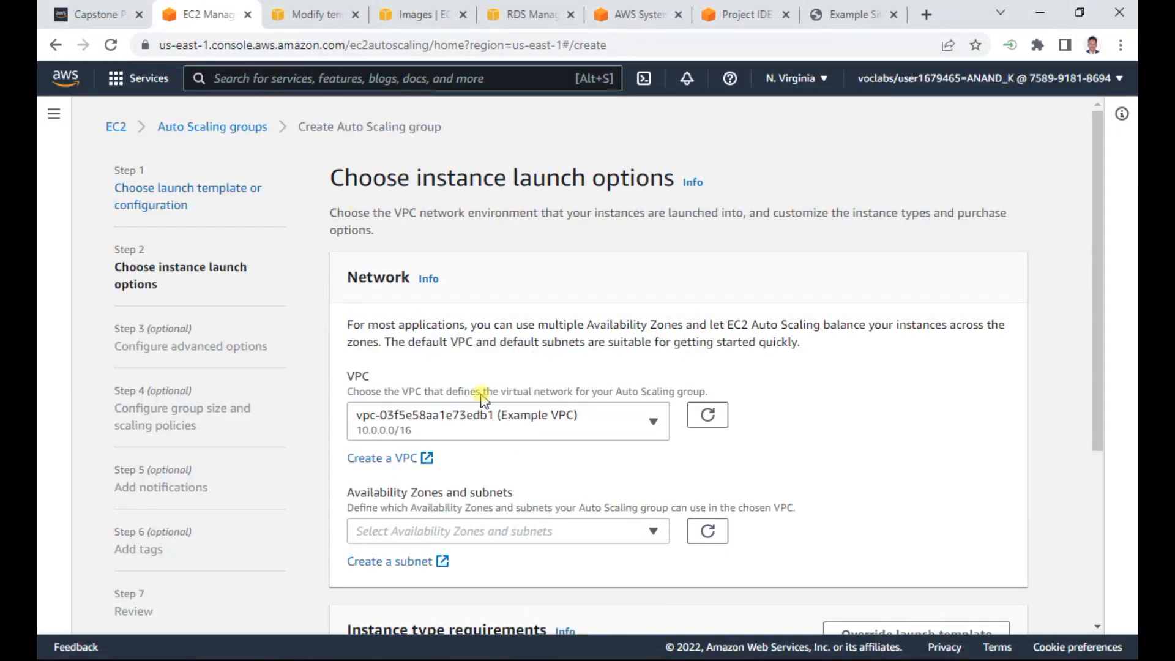
- Choose Private Subnet 1 in us-east-1a and Private Subnet 2 in us-east-1b, and continue to the advanced options
{"action": "left_click", "coordinate": [579, 418]}
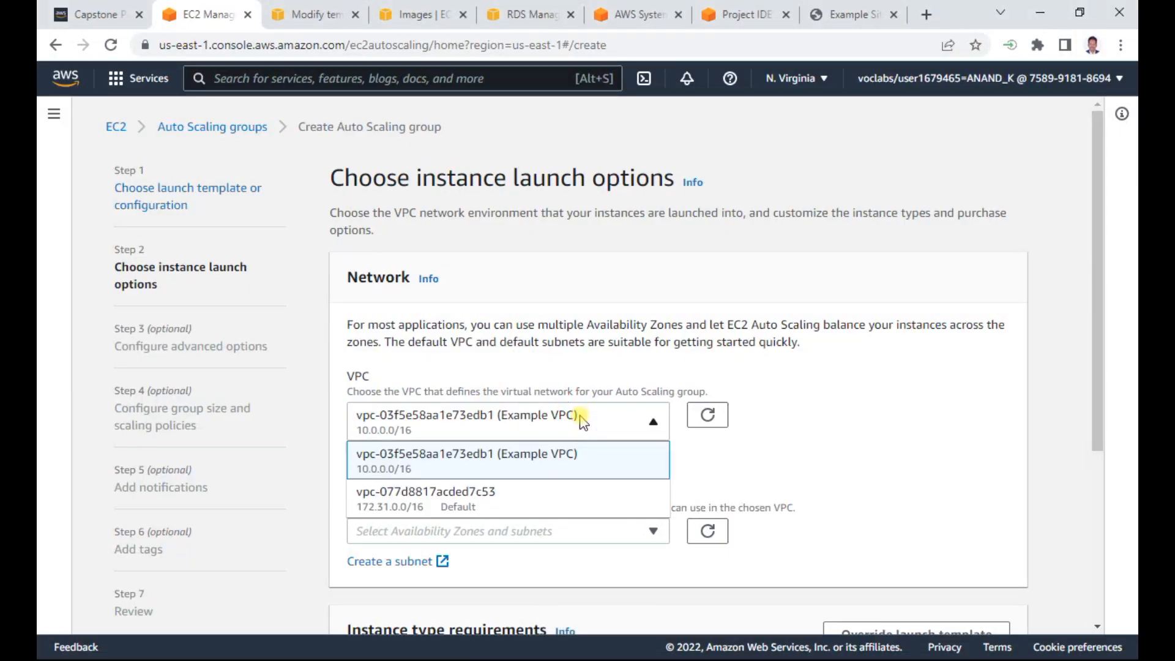
{"action": "left_click", "coordinate": [580, 416]}
{"action": "left_click", "coordinate": [538, 530]}
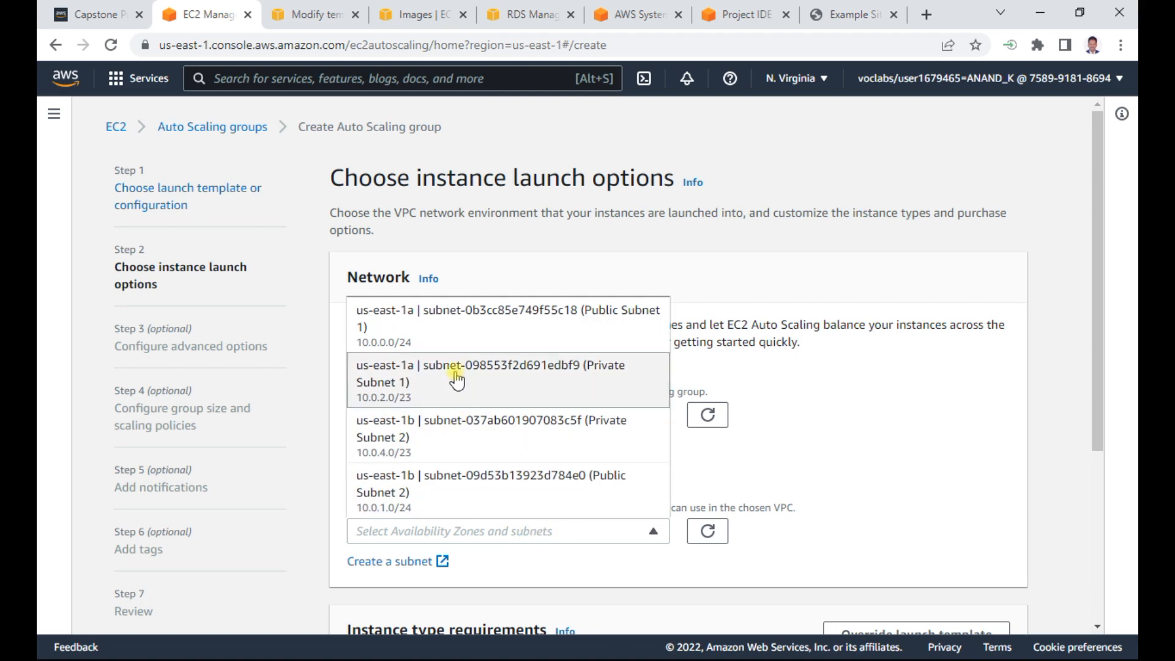
{"action": "left_click", "coordinate": [558, 367]}
{"action": "left_click", "coordinate": [578, 428]}
{"action": "left_click", "coordinate": [1076, 427]}
{"action": "scroll", "coordinate": [1076, 427], "scroll_direction": "down", "scroll_amount": 6}
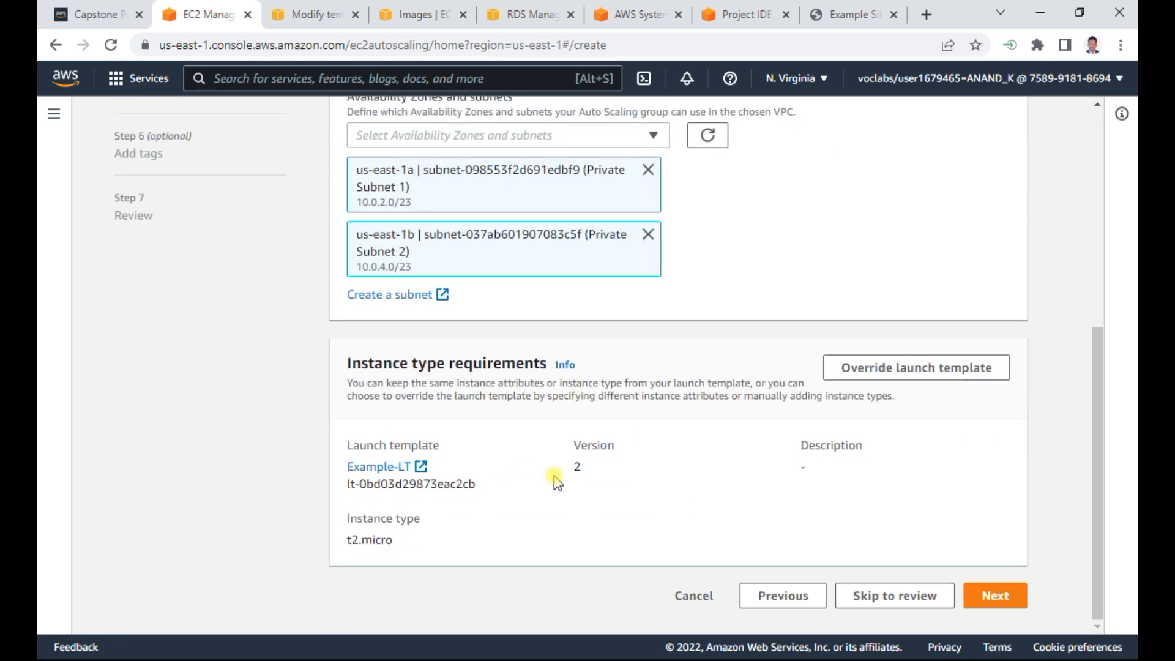
{"action": "left_click", "coordinate": [1006, 600]}
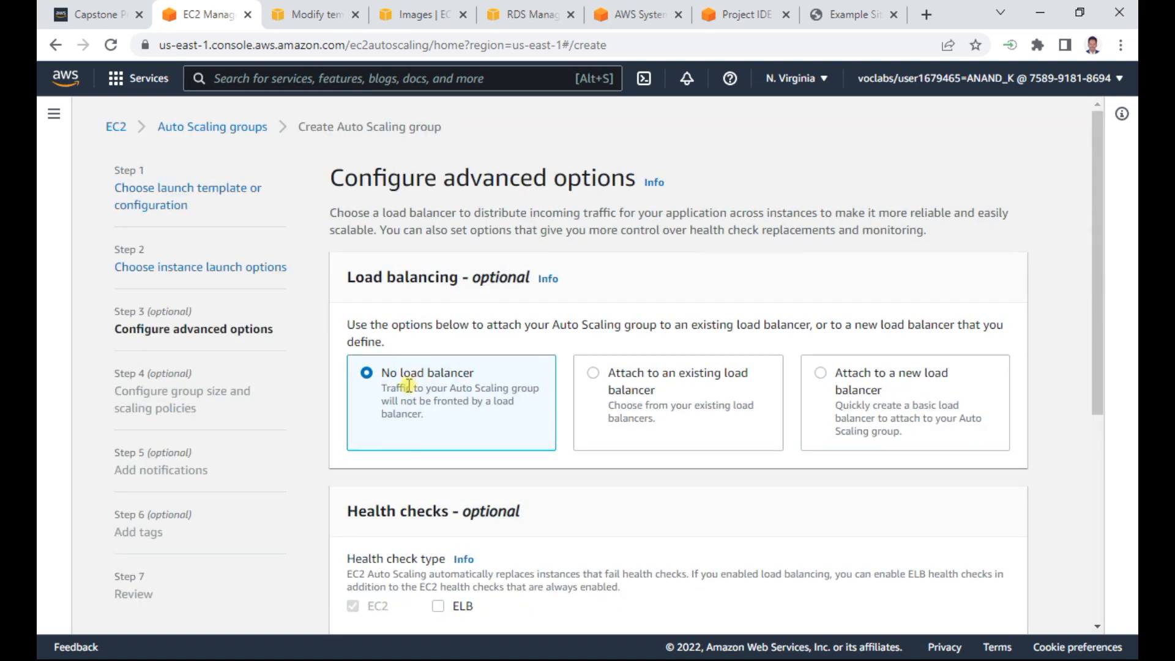
- Attach the Auto Scaling group to an existing load balancer through the target group appgroup | HTTP
{"action": "left_click", "coordinate": [609, 379]}
{"action": "scroll", "coordinate": [678, 473], "scroll_direction": "down", "scroll_amount": 3}
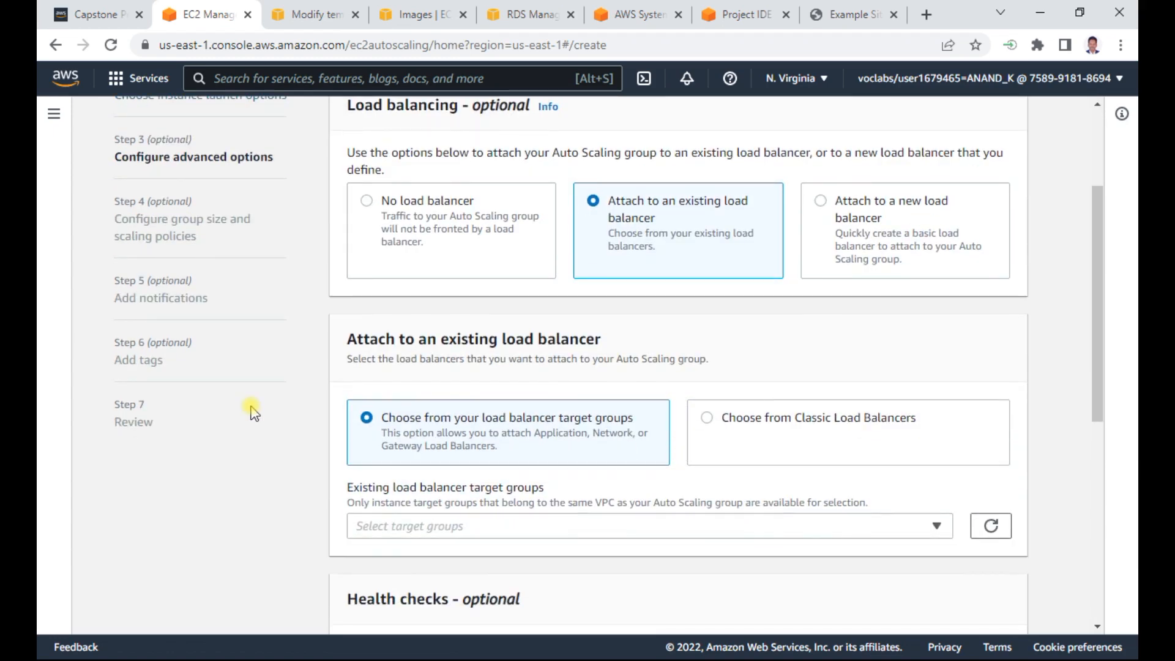
{"action": "left_click", "coordinate": [435, 531]}
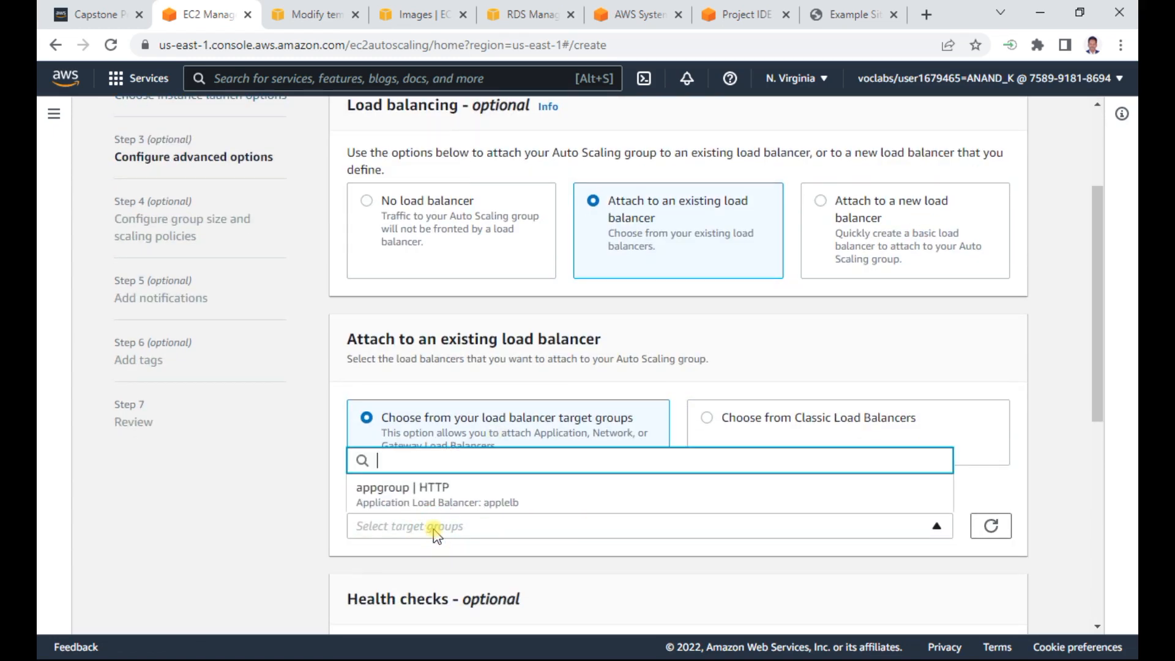
{"action": "left_click", "coordinate": [430, 497]}
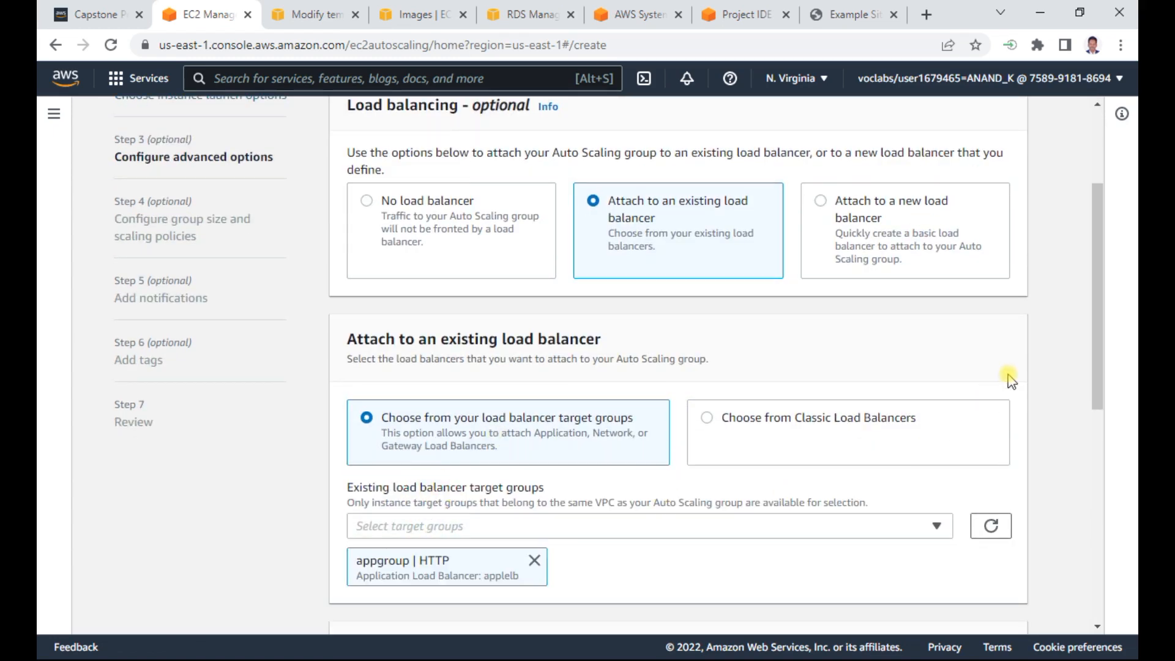
- Enable ELB health checks and continue to the group size and scaling policies
{"action": "left_click_drag", "start_coordinate": [1097, 318], "coordinate": [1107, 476]}
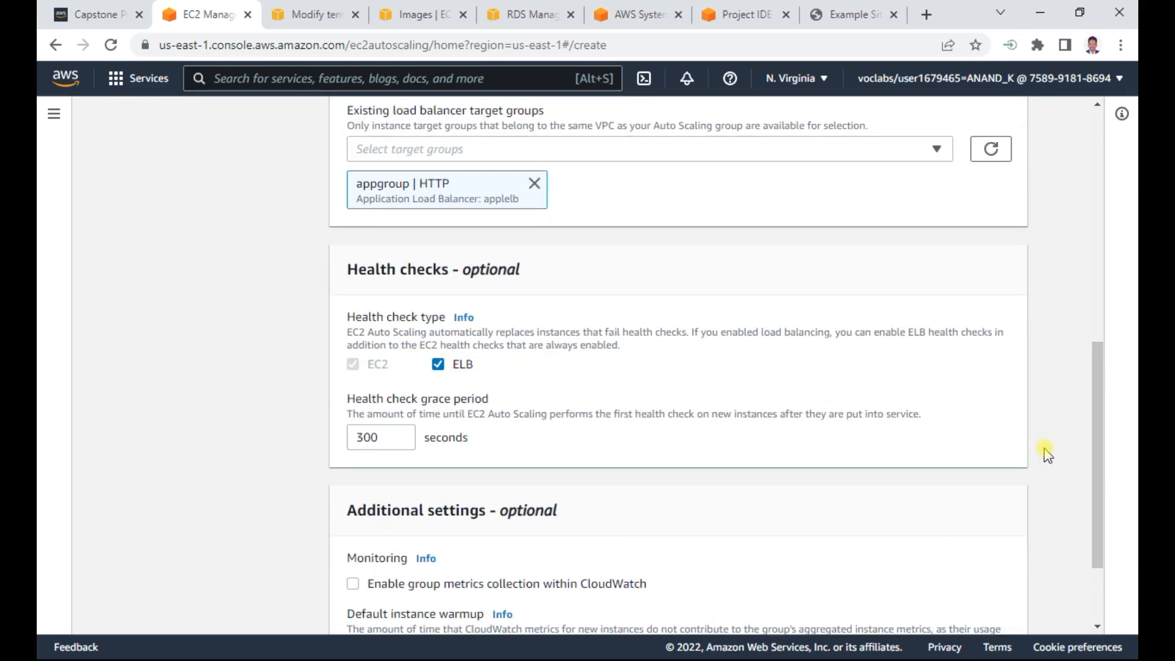
{"action": "left_click_drag", "start_coordinate": [1094, 428], "coordinate": [1072, 523]}
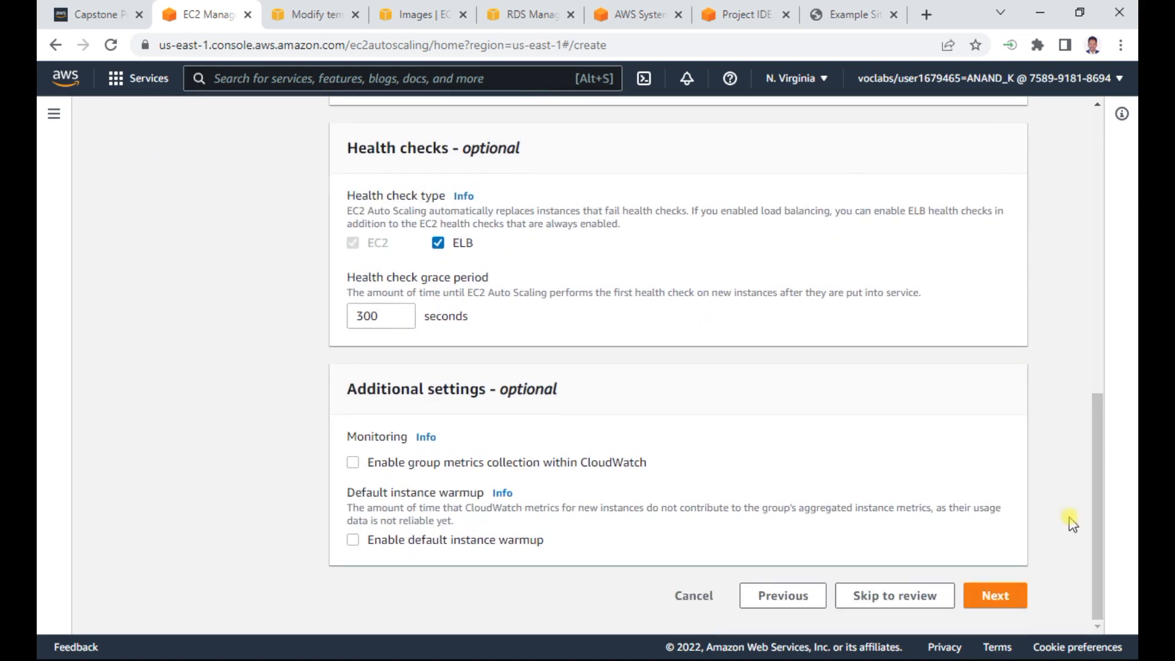
{"action": "left_click", "coordinate": [996, 595]}
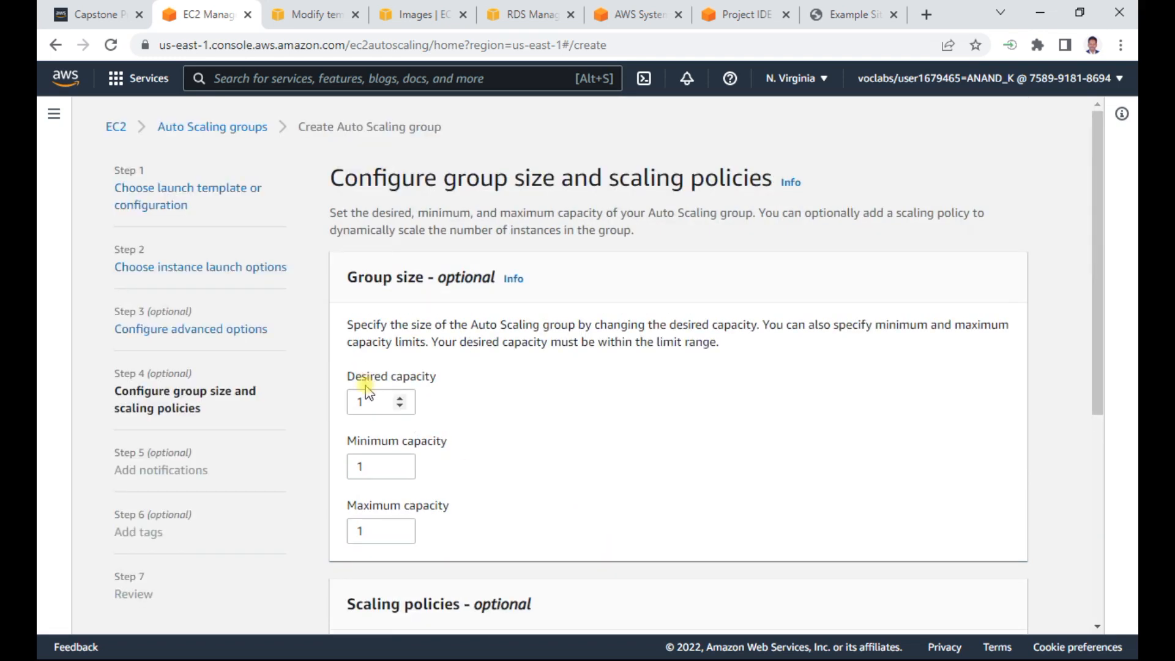
- Set the desired, minimum and maximum capacity of the group to 2 each
{"action": "double_click", "coordinate": [371, 405]}
{"action": "type", "text": "2"}
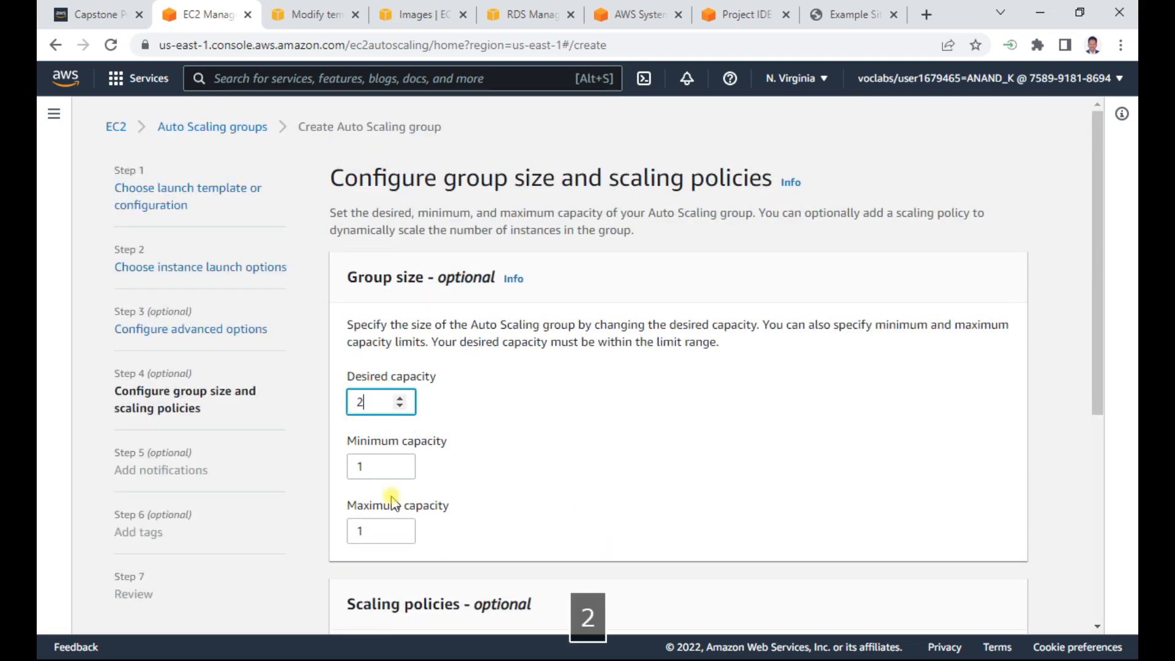
{"action": "double_click", "coordinate": [368, 463]}
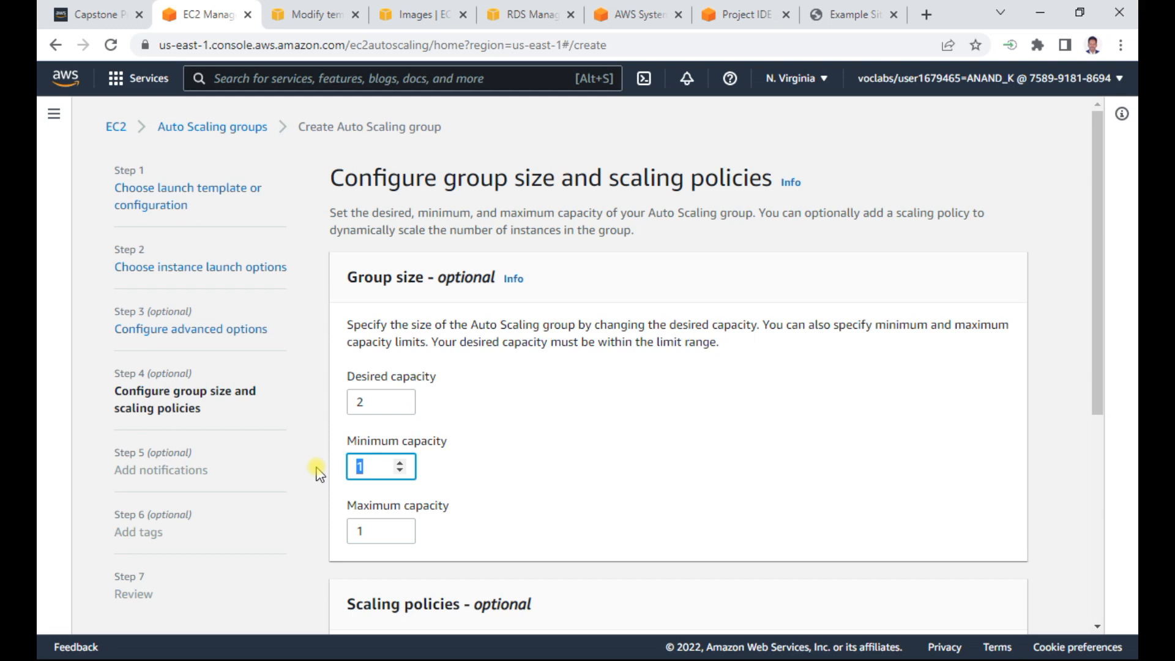
{"action": "type", "text": "2"}
{"action": "double_click", "coordinate": [369, 526]}
{"action": "type", "text": "2"}
{"action": "left_click", "coordinate": [690, 476]}
- Keep the scaling policy at None and proceed past the notifications to the tags without adding any notification
{"action": "scroll", "coordinate": [691, 481], "scroll_direction": "down", "scroll_amount": 2}
{"action": "scroll", "coordinate": [691, 481], "scroll_direction": "down", "scroll_amount": 3}
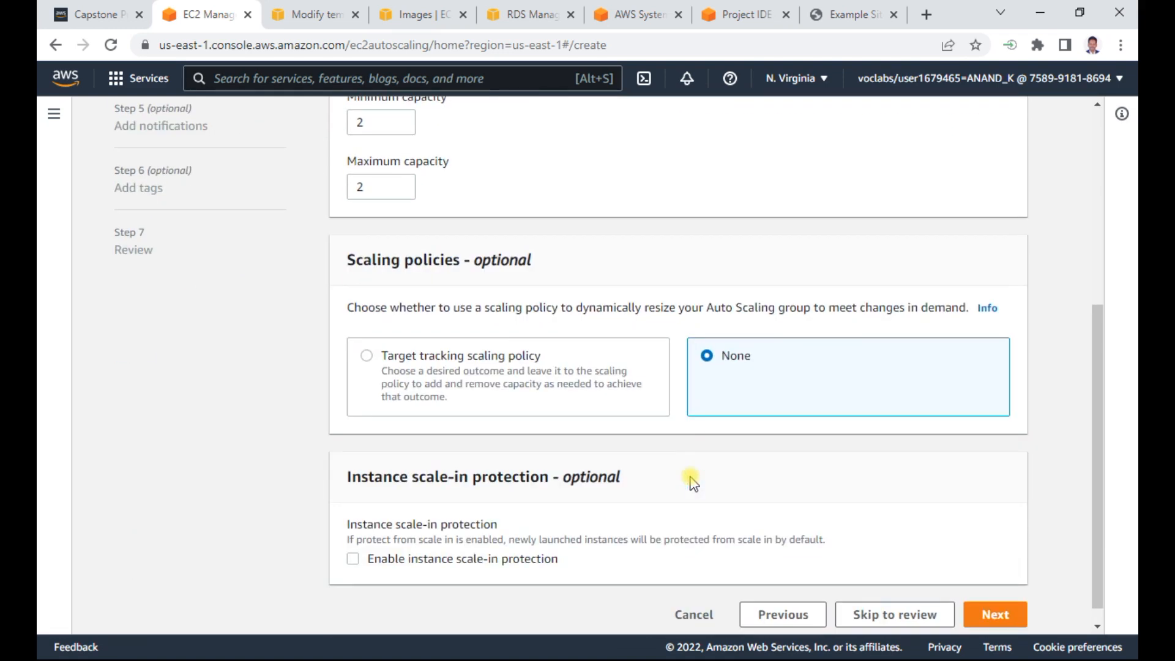
{"action": "scroll", "coordinate": [692, 481], "scroll_direction": "down", "scroll_amount": 1}
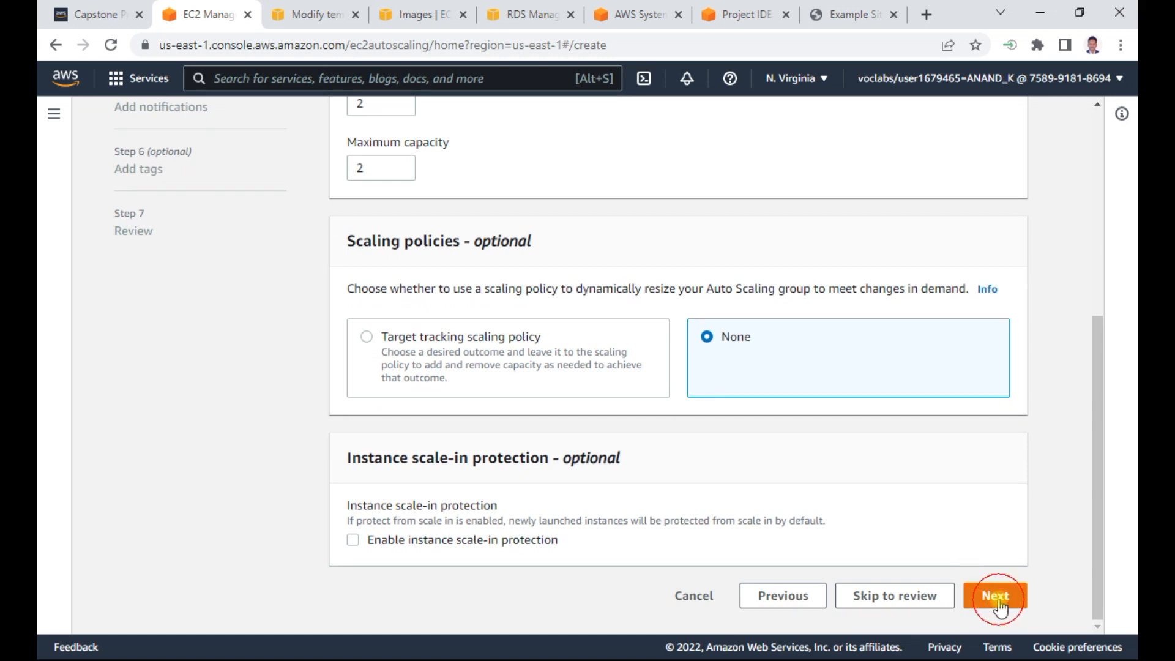
{"action": "left_click", "coordinate": [998, 604]}
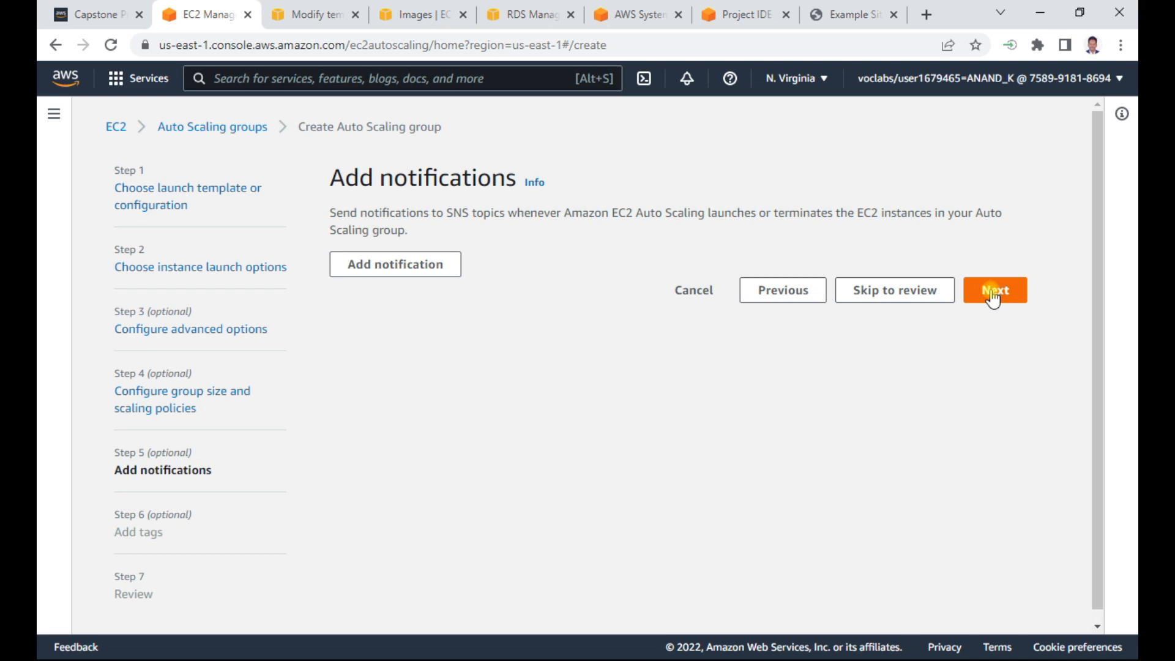
{"action": "left_click", "coordinate": [992, 295]}
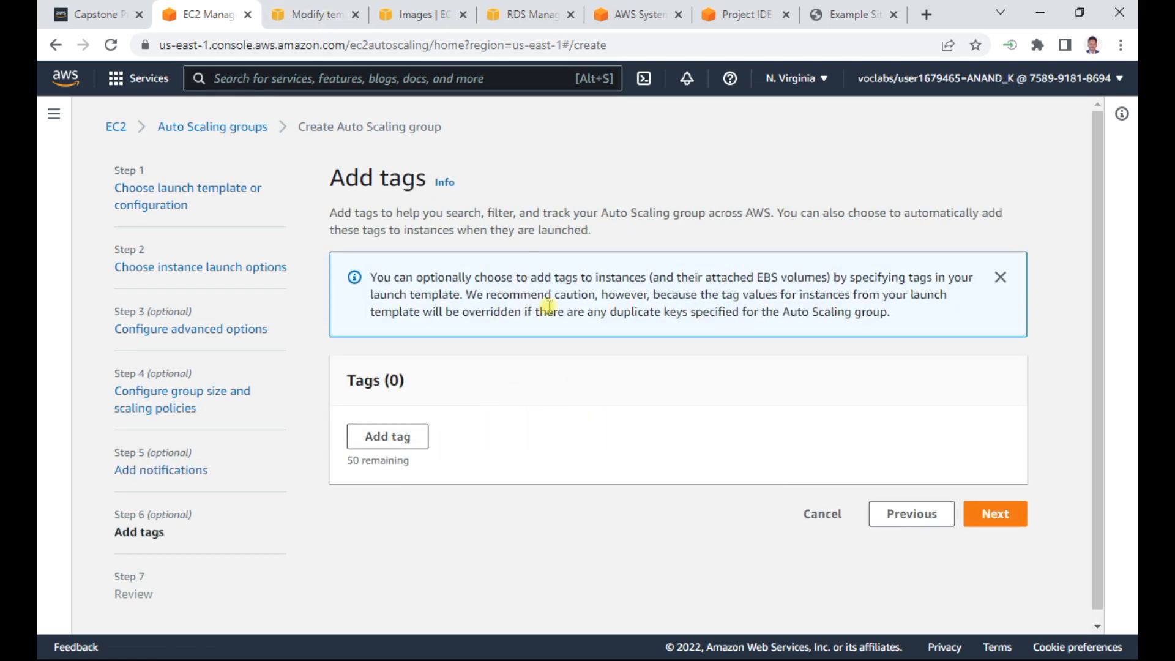
- Check the tag details in the Capstone Project Word document and add a tag with key Name and value Web Server to the group
{"action": "key", "text": "alt+Tab"}
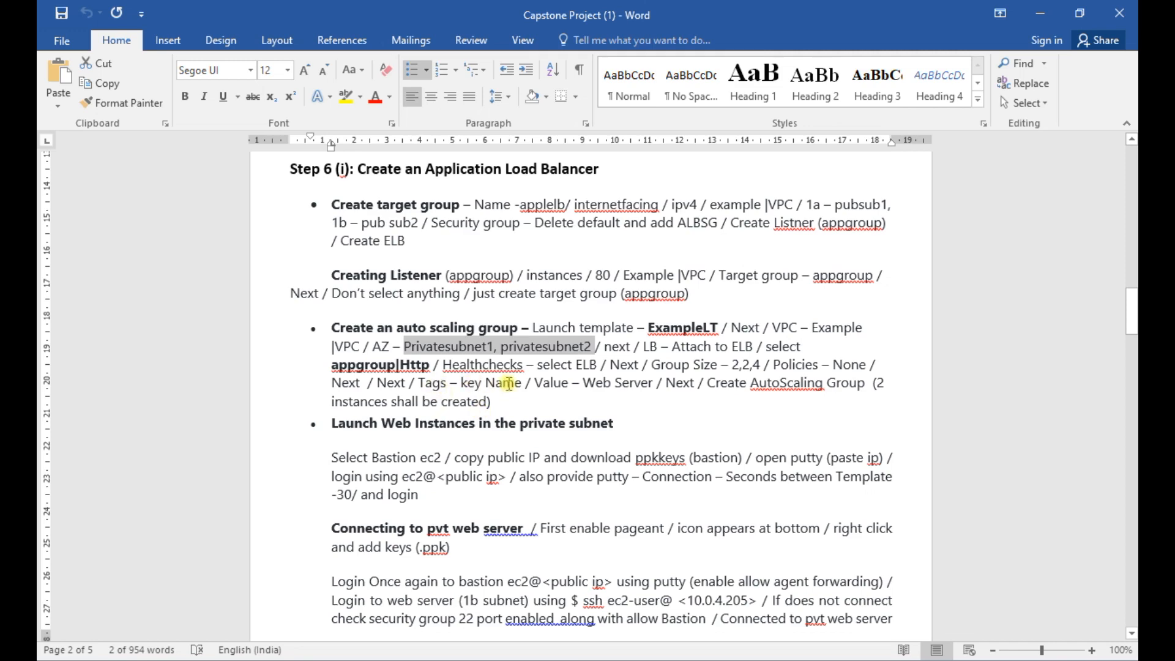
{"action": "key", "text": "alt+Tab"}
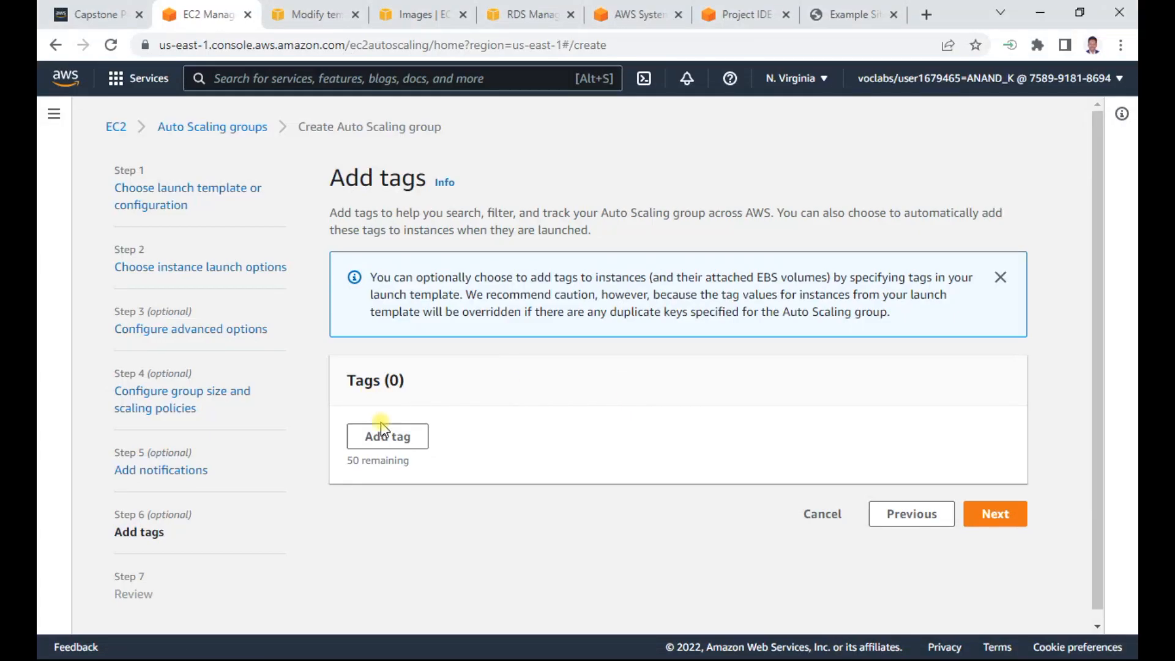
{"action": "left_click", "coordinate": [381, 438]}
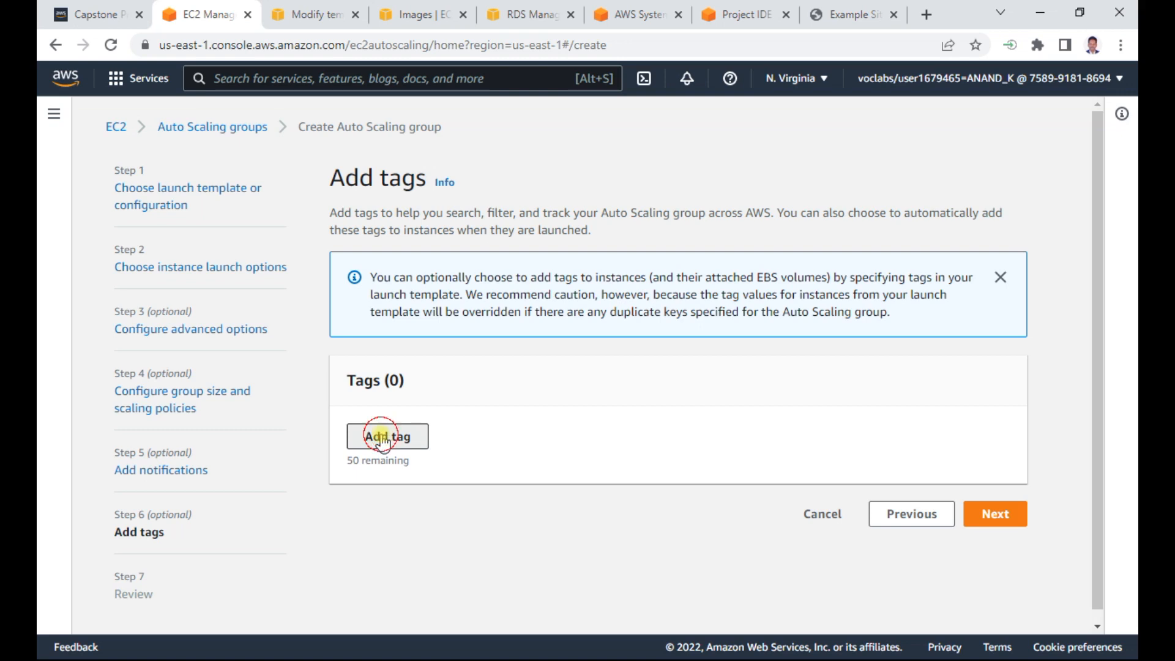
{"action": "left_click", "coordinate": [436, 460]}
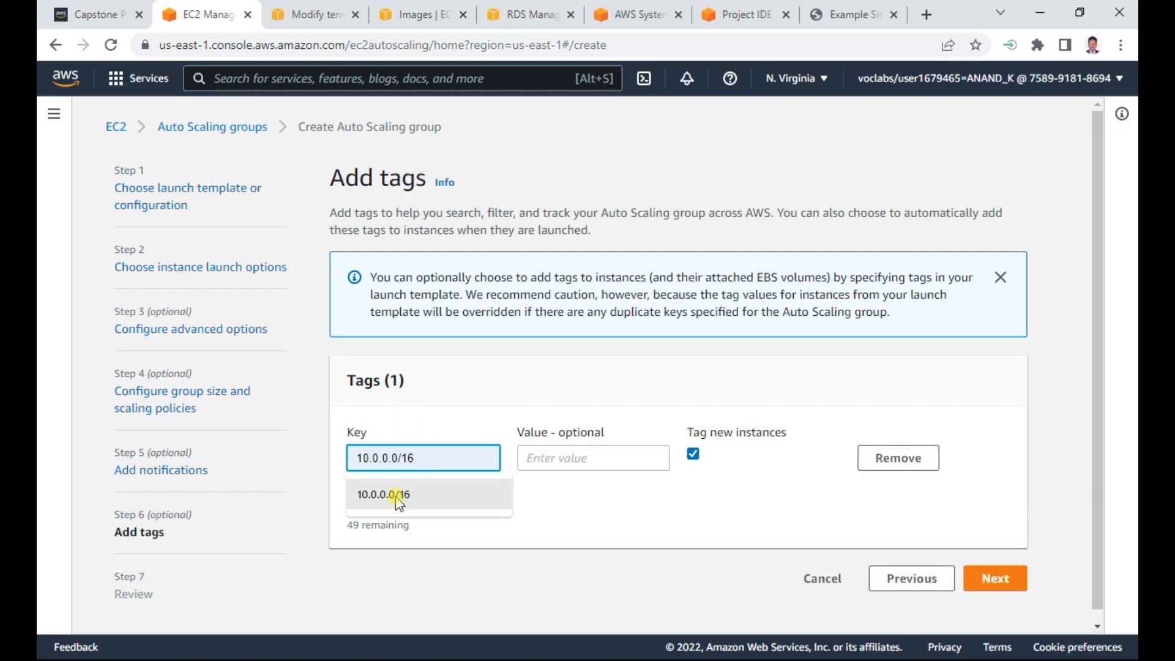
{"action": "left_click", "coordinate": [458, 418]}
{"action": "left_click", "coordinate": [408, 462]}
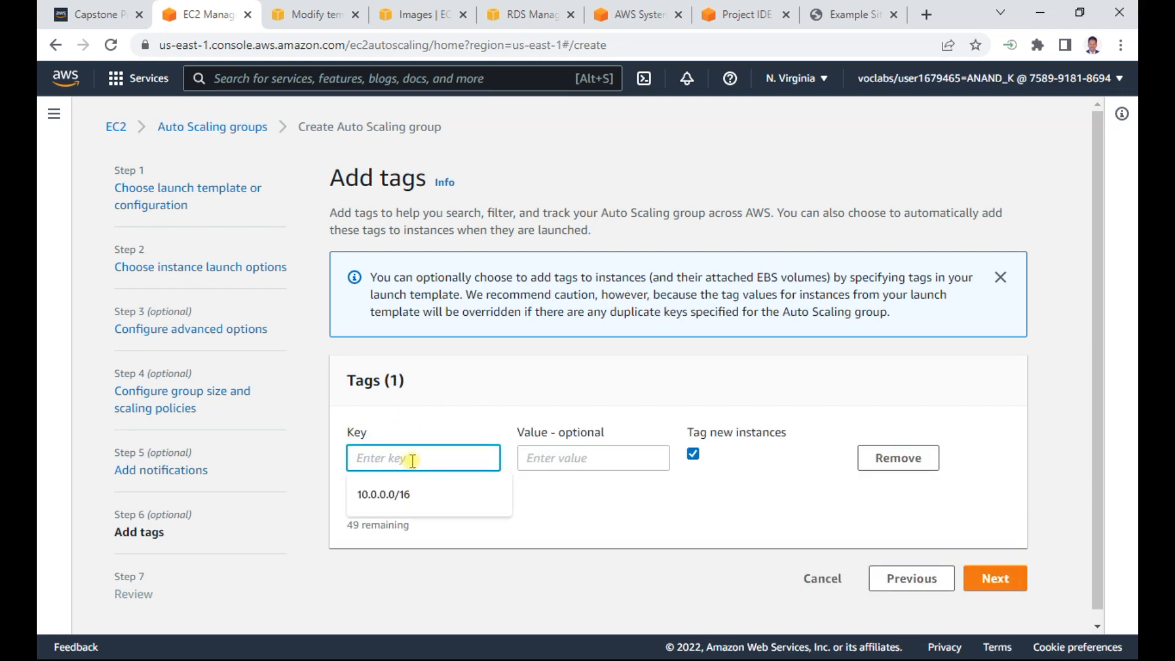
{"action": "type", "text": "Name"}
{"action": "key", "text": "Tab"}
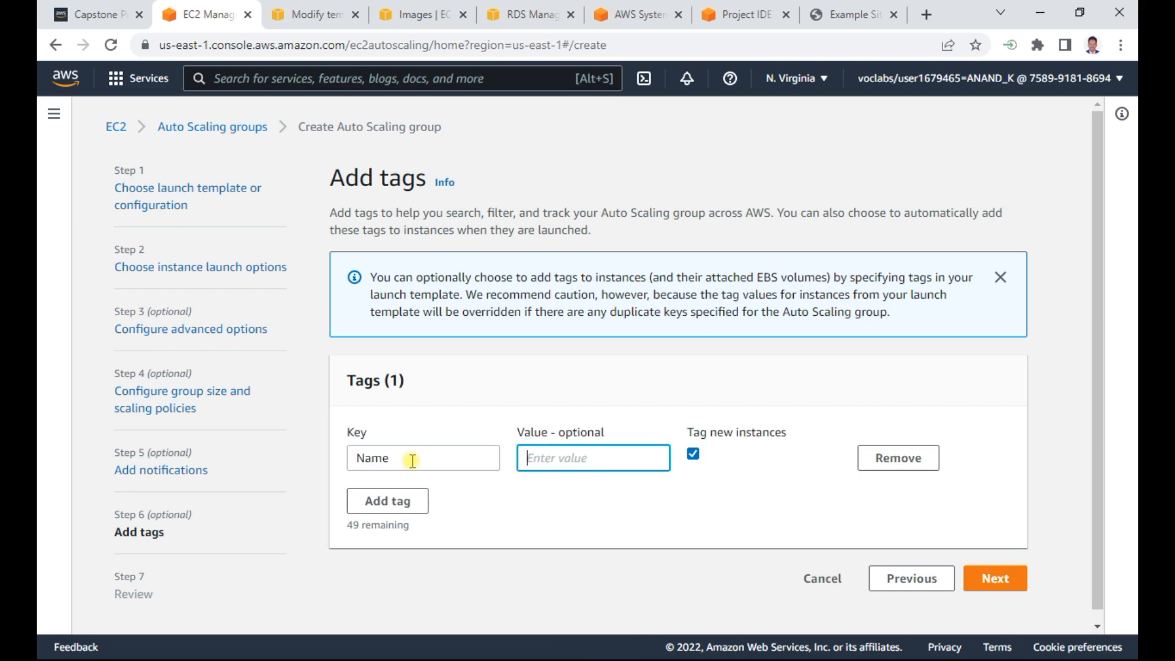
{"action": "type", "text": "Web Server"}
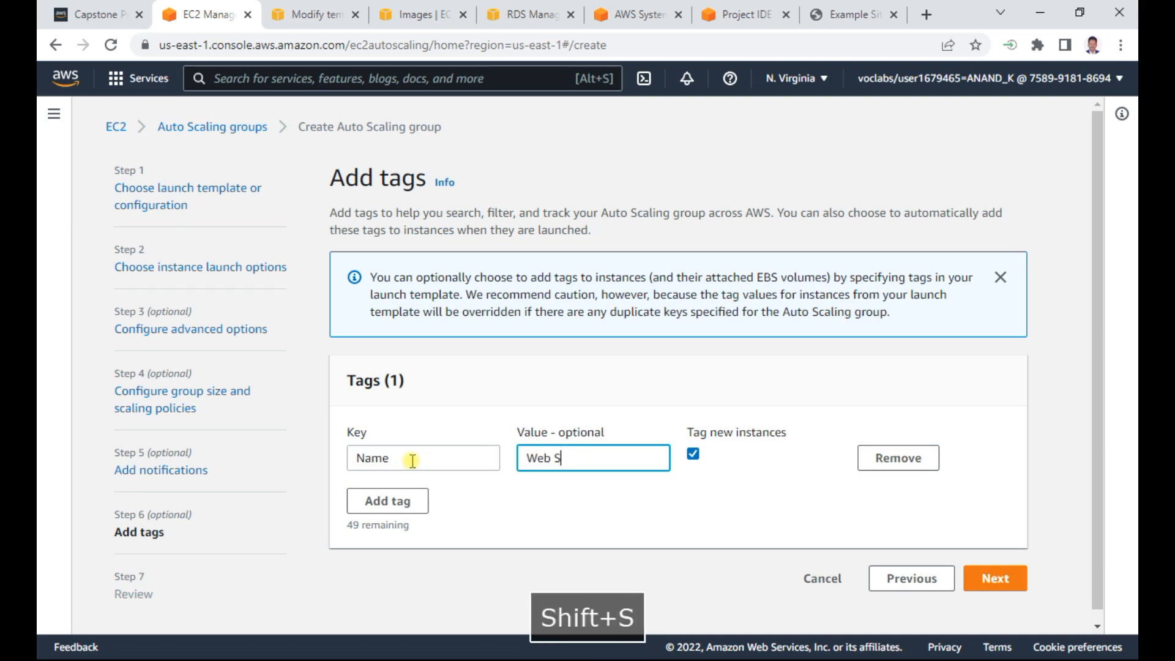
- Finish the Web Server tag entry and proceed to the review of the Auto Scaling group
{"action": "left_click", "coordinate": [683, 506]}
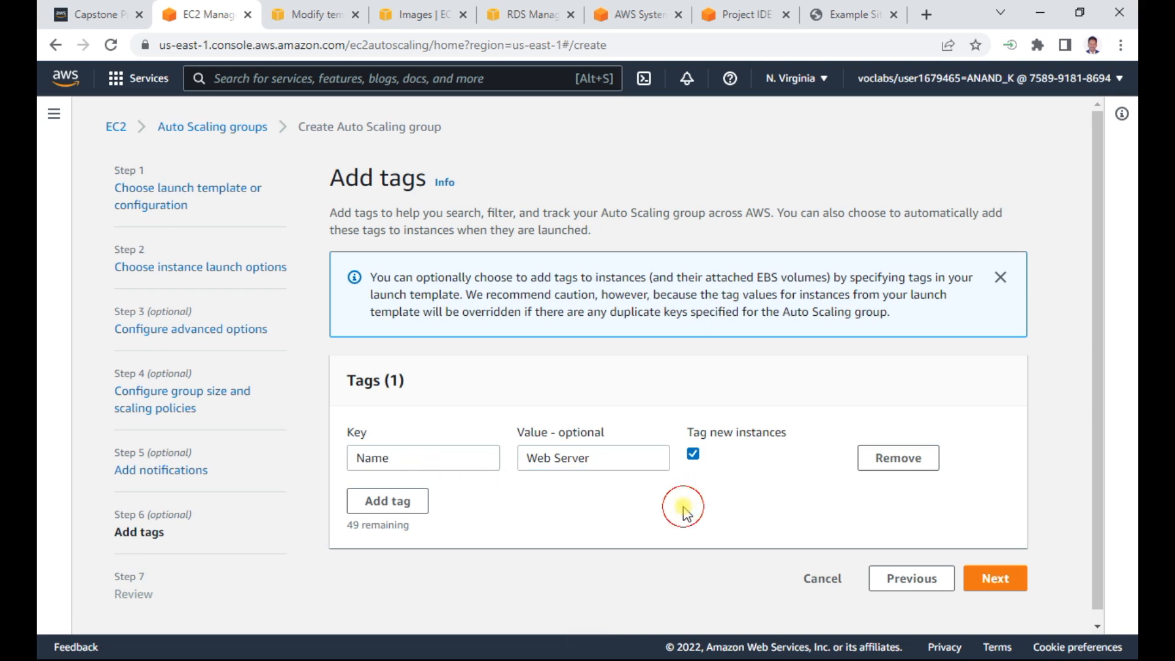
{"action": "left_click", "coordinate": [1003, 579]}
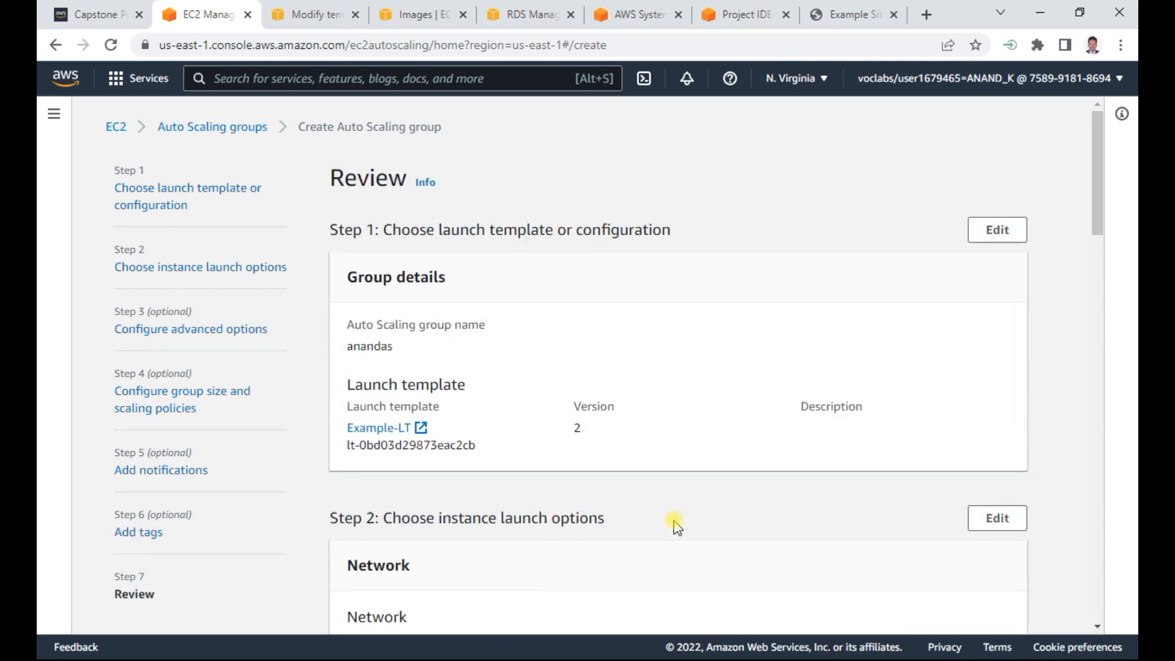
{"action": "left_click_drag", "start_coordinate": [1097, 136], "coordinate": [1111, 113]}
- Check the ID and name of the WebInstanceProject image in the AMI list, and return to the group review
{"action": "left_click", "coordinate": [421, 14]}
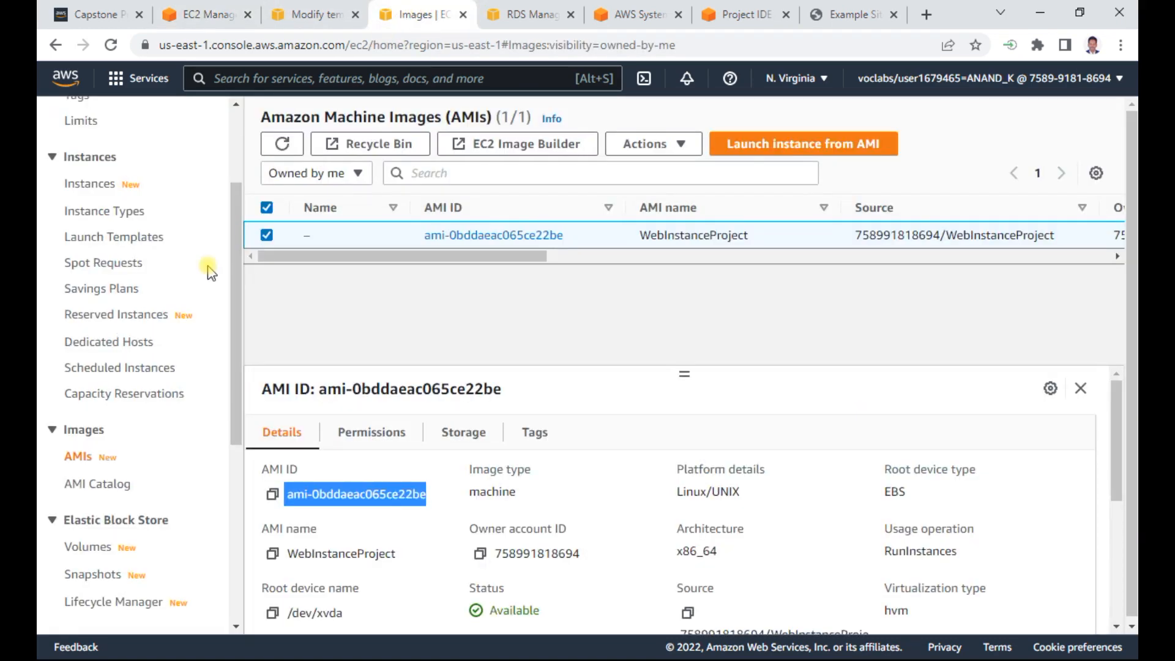
{"action": "left_click_drag", "start_coordinate": [451, 236], "coordinate": [686, 274]}
{"action": "left_click_drag", "start_coordinate": [486, 261], "coordinate": [713, 294]}
{"action": "left_click_drag", "start_coordinate": [692, 256], "coordinate": [462, 257]}
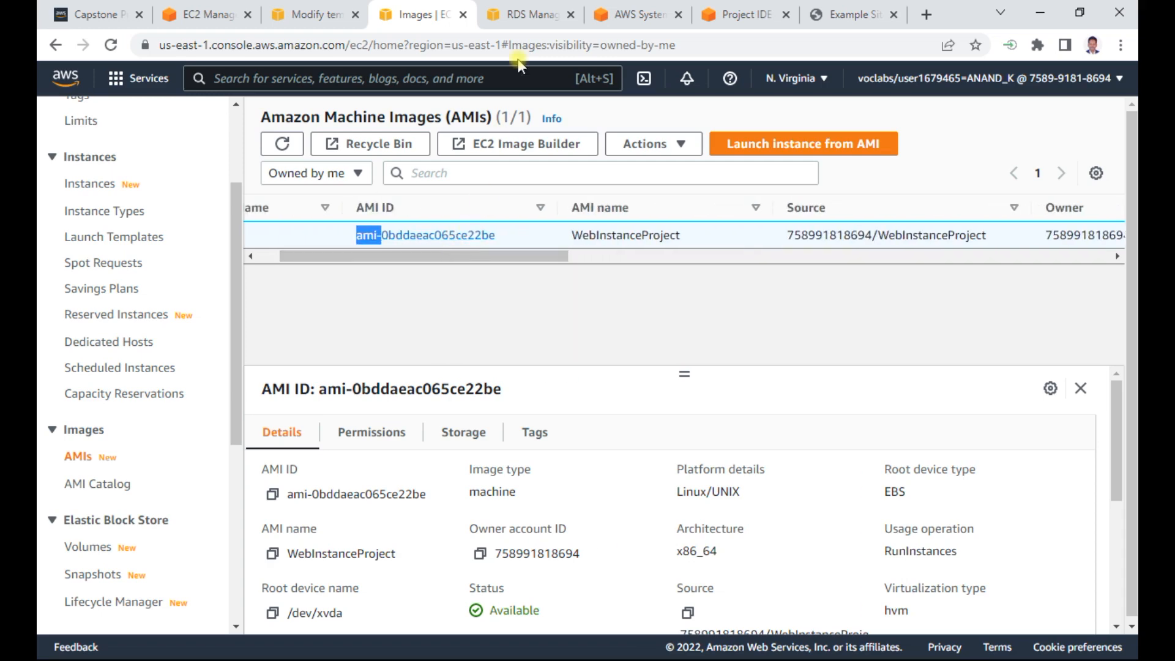
{"action": "left_click", "coordinate": [309, 15]}
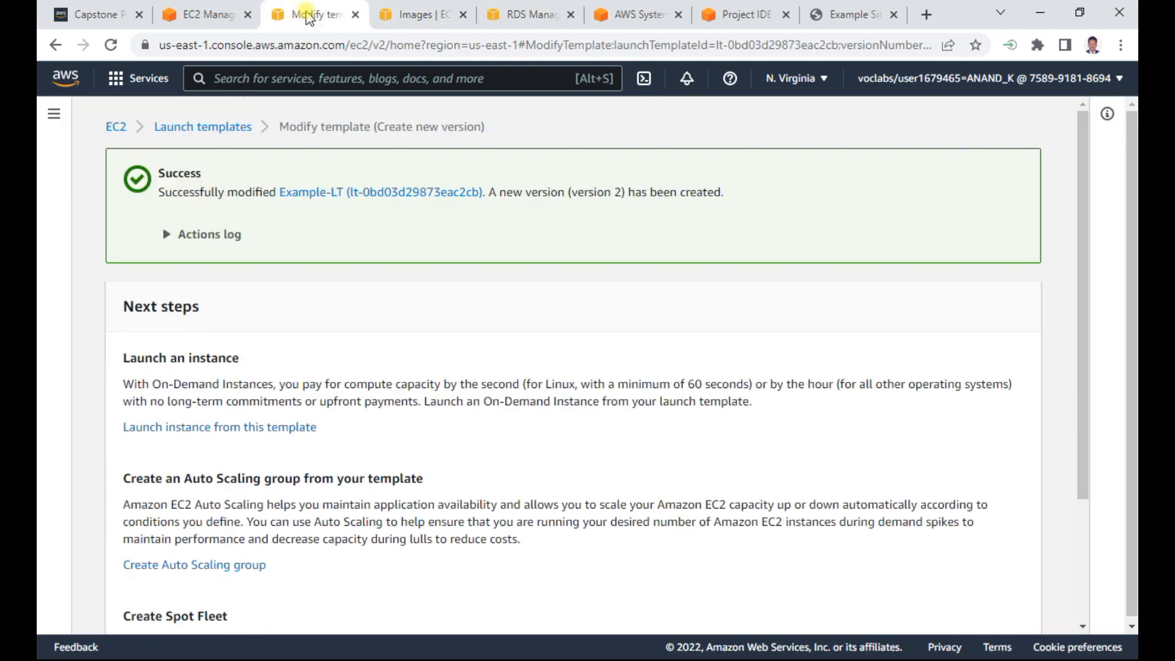
{"action": "left_click", "coordinate": [220, 15]}
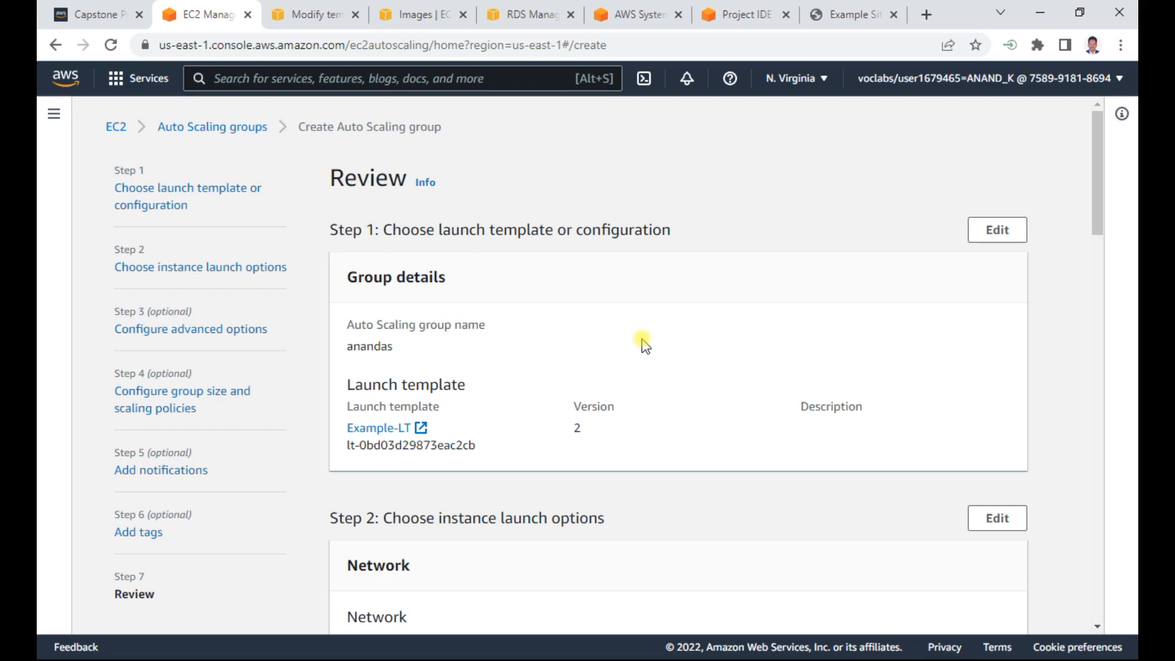
- Review the remaining settings down to the tags and create the Auto Scaling group
{"action": "scroll", "coordinate": [644, 343], "scroll_direction": "down", "scroll_amount": 15}
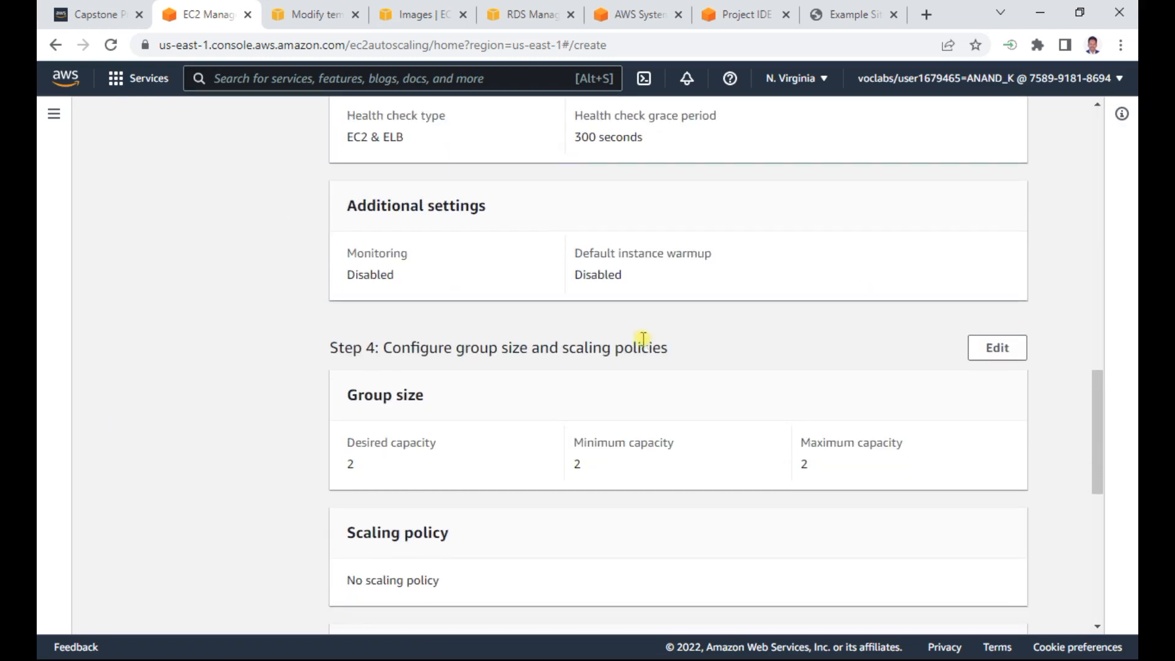
{"action": "scroll", "coordinate": [644, 340], "scroll_direction": "down", "scroll_amount": 8}
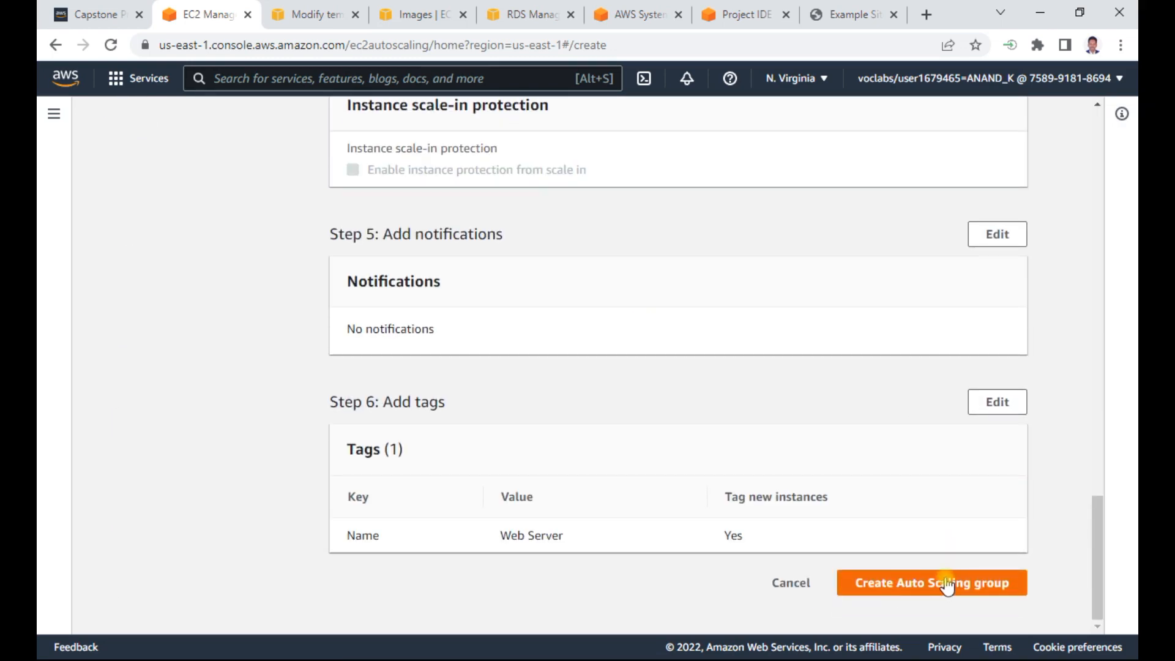
{"action": "left_click", "coordinate": [926, 585]}
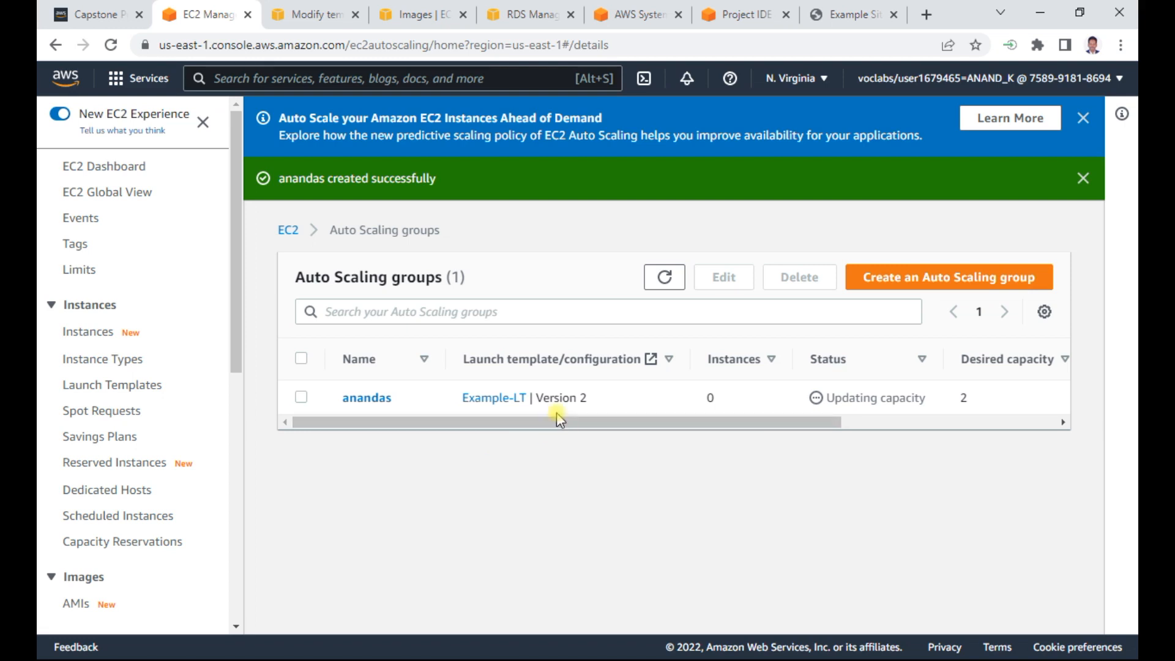
- Open the EC2 instances list in the AMI browser tab and refresh it to look for newly launched servers
{"action": "left_click_drag", "start_coordinate": [555, 421], "coordinate": [637, 385]}
{"action": "left_click", "coordinate": [411, 15]}
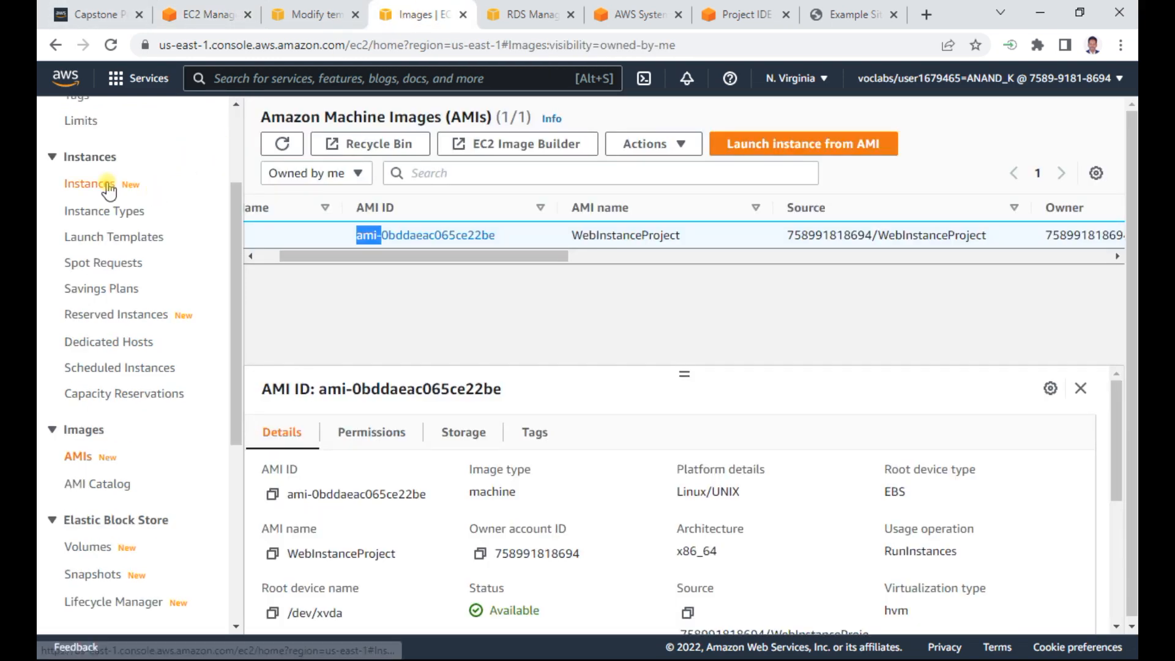
{"action": "left_click", "coordinate": [99, 184]}
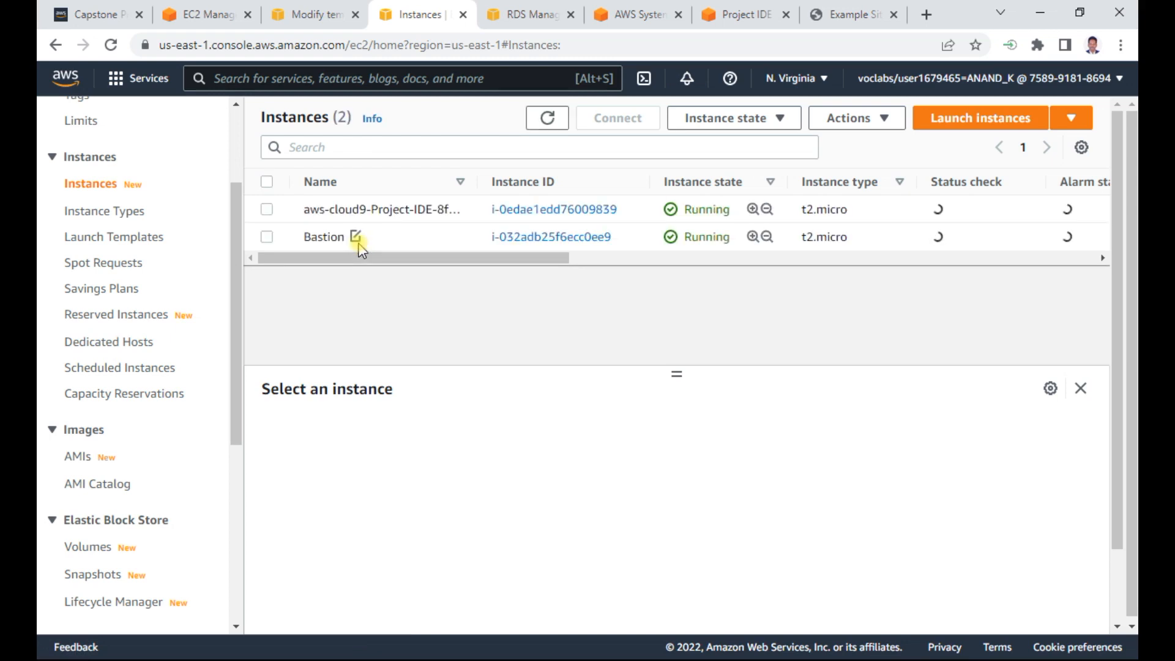
{"action": "left_click_drag", "start_coordinate": [349, 249], "coordinate": [249, 262]}
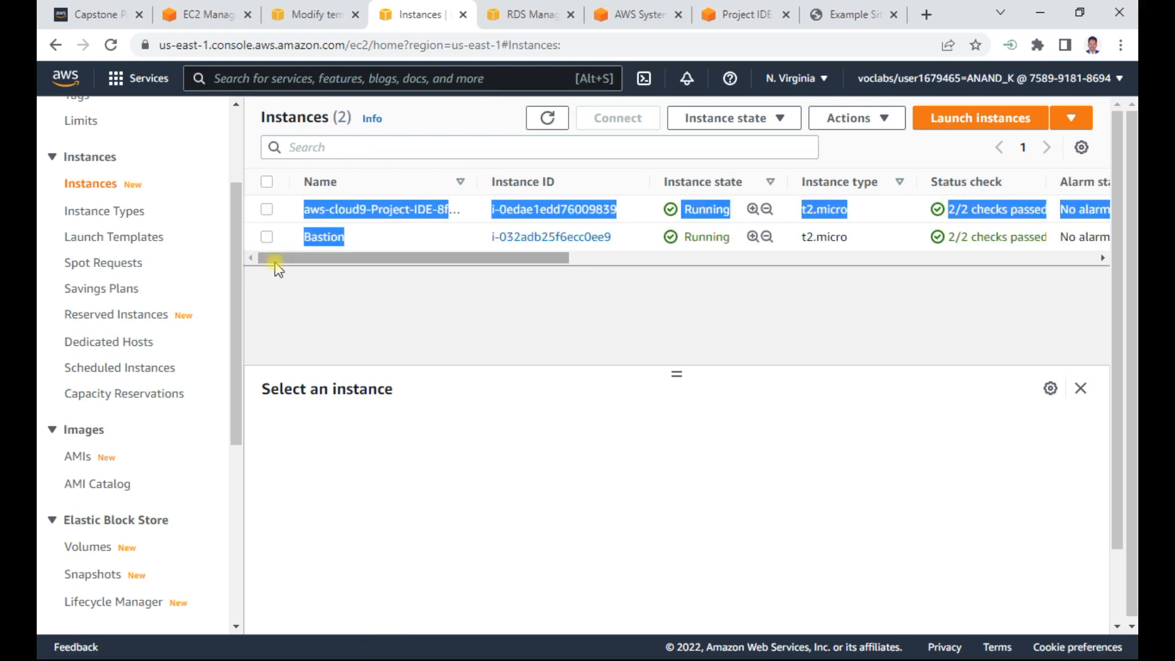
{"action": "left_click", "coordinate": [314, 305]}
{"action": "left_click", "coordinate": [542, 120]}
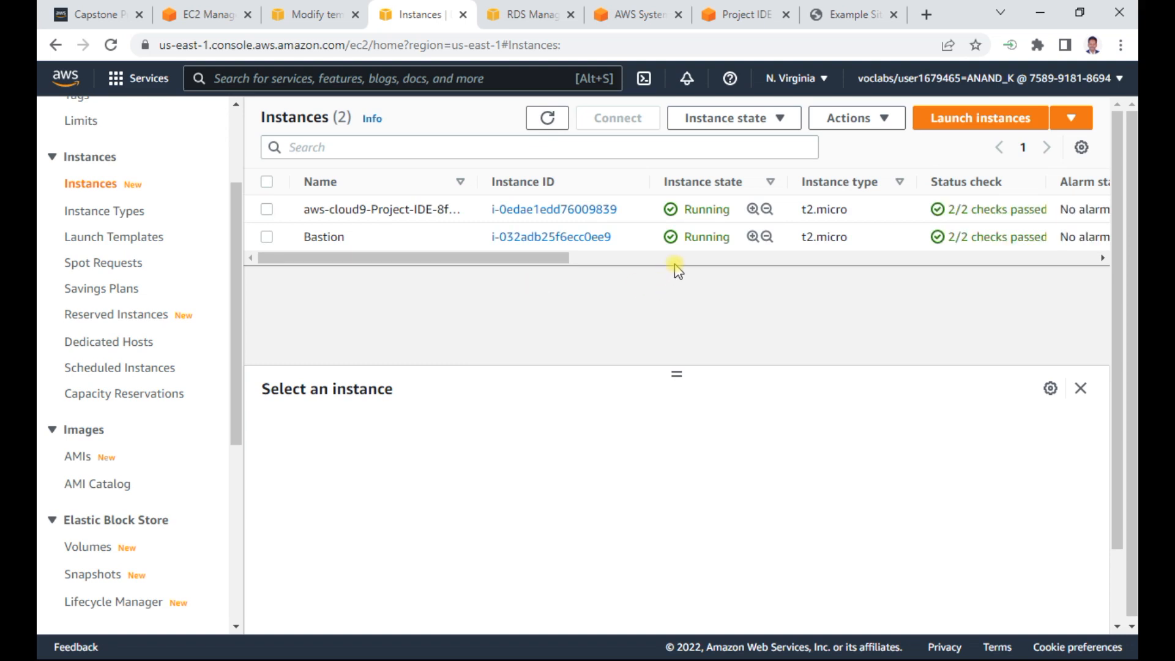
- Dismiss the creation notice in the Auto Scaling groups list and refresh the list to check the group's instances and status
{"action": "left_click", "coordinate": [205, 14]}
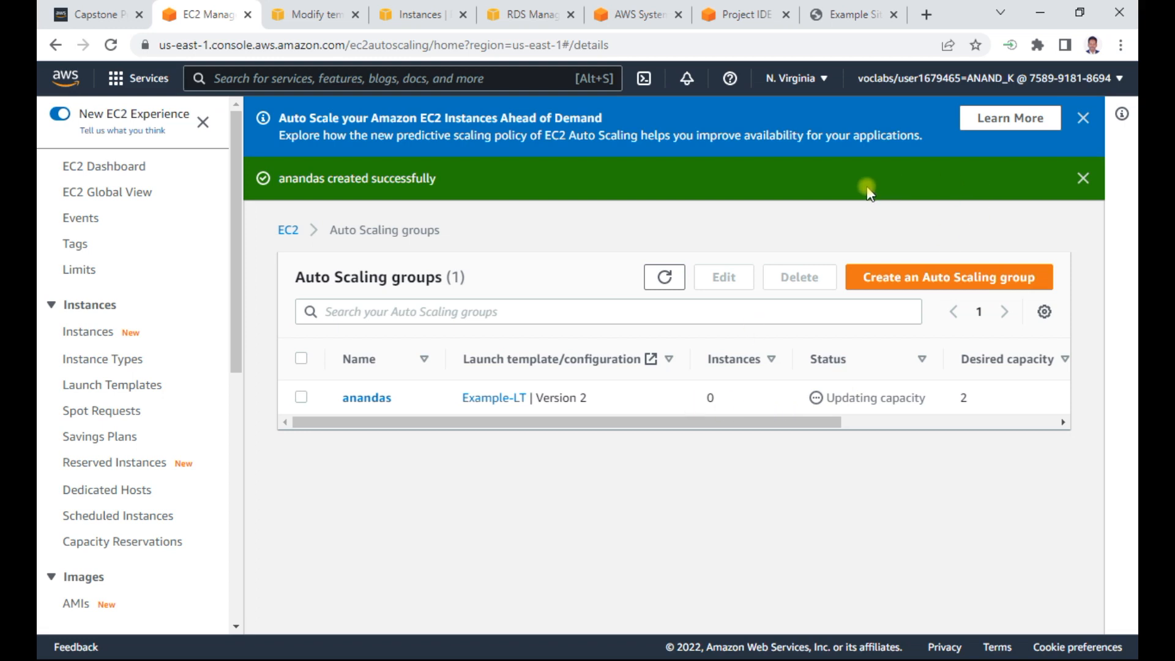
{"action": "left_click", "coordinate": [1082, 179]}
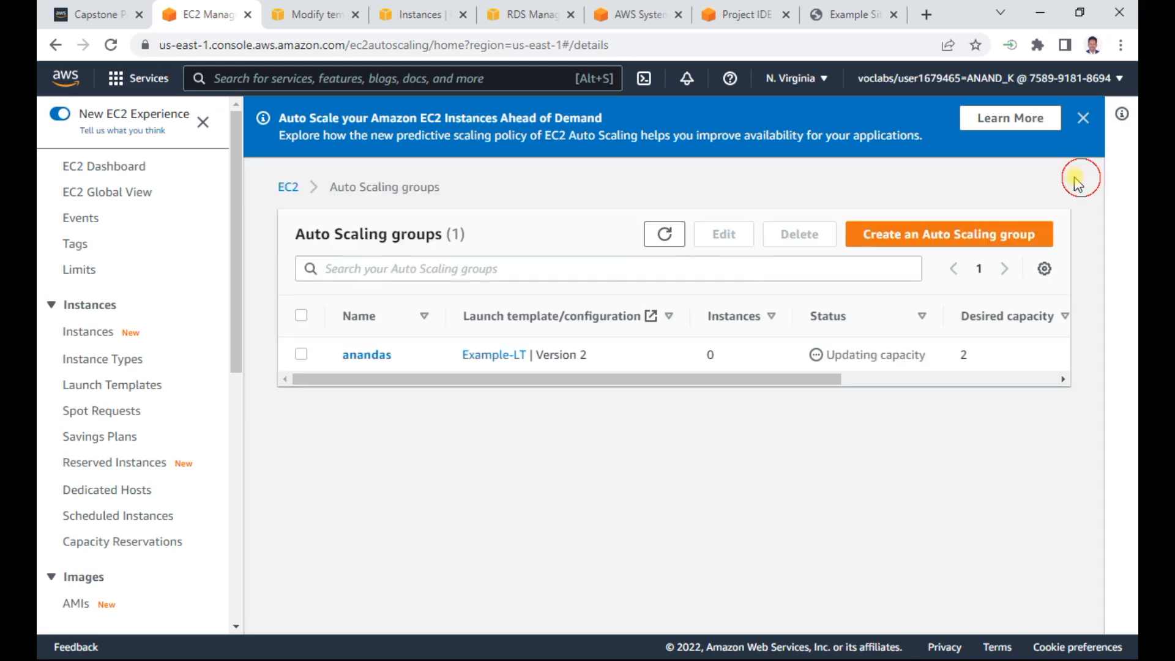
{"action": "left_click", "coordinate": [664, 235]}
{"action": "left_click", "coordinate": [665, 234]}
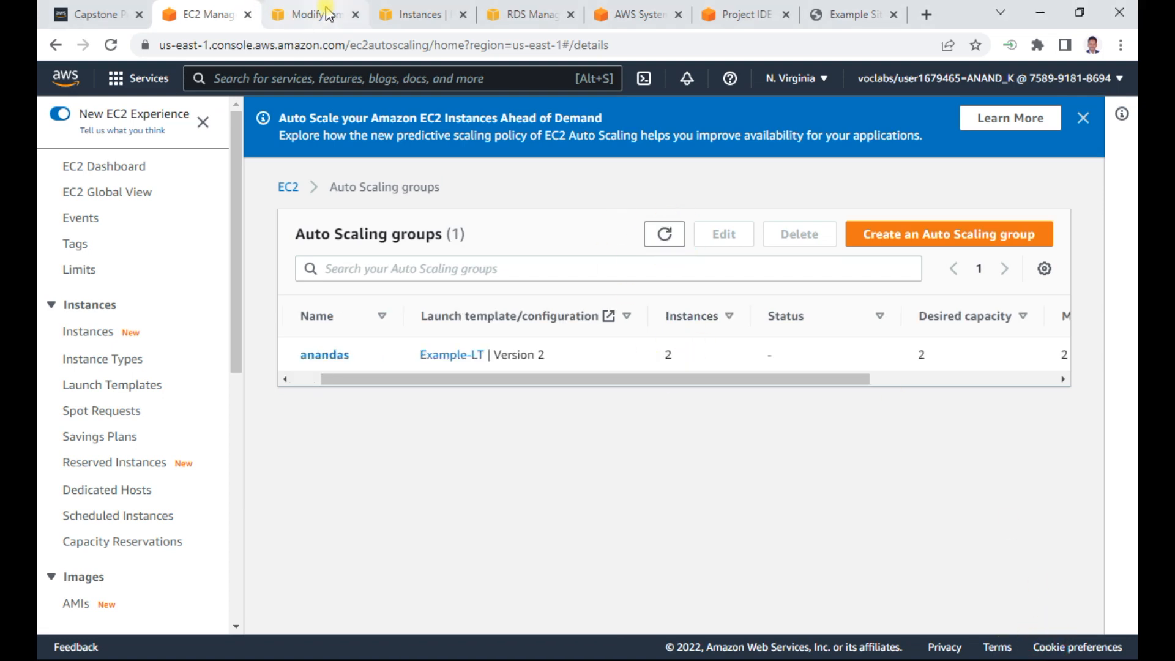
- Refresh the EC2 instances list and compare its Web Server entries with the Auto Scaling group
{"action": "left_click", "coordinate": [416, 15]}
{"action": "left_click", "coordinate": [546, 118]}
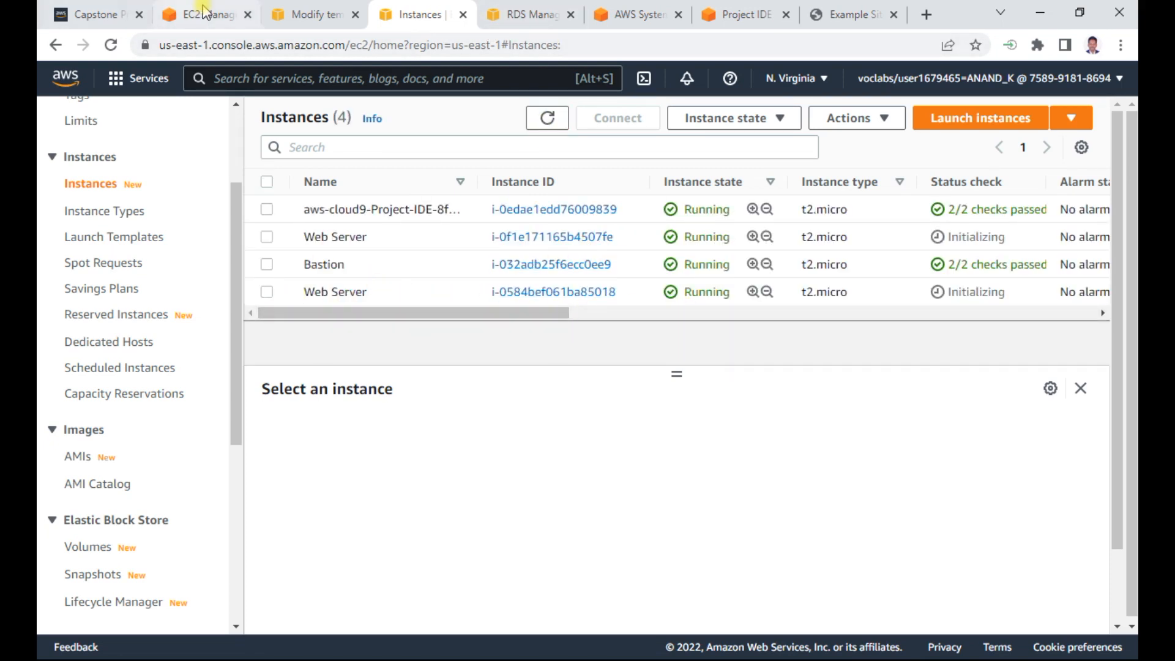
{"action": "left_click", "coordinate": [317, 14]}
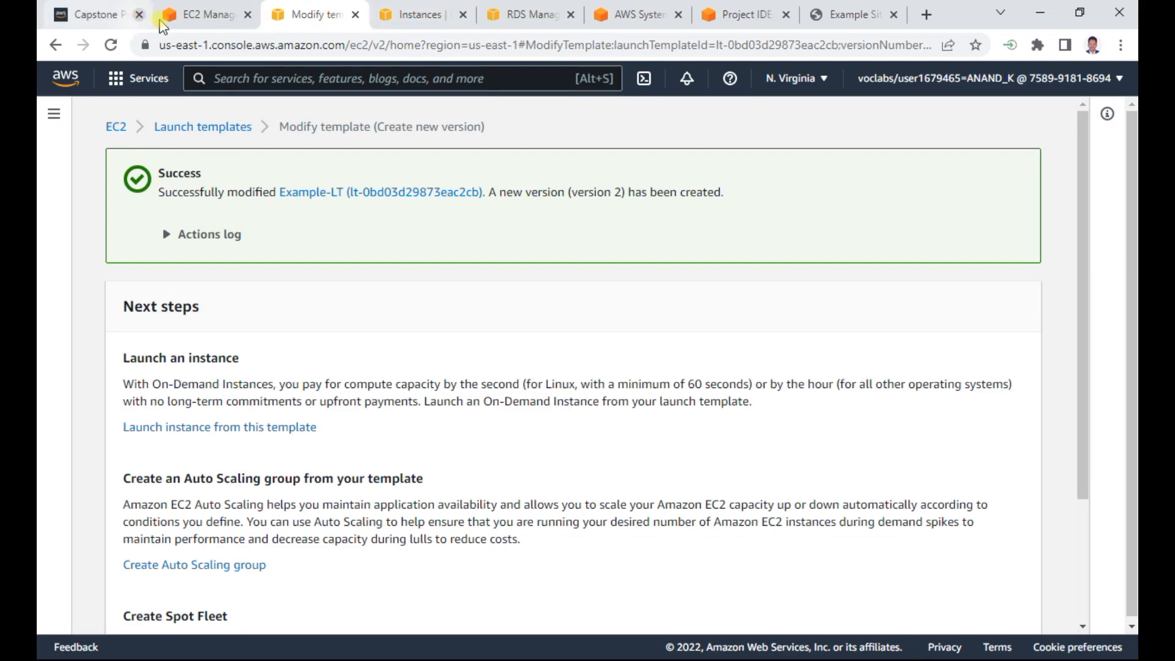
{"action": "left_click", "coordinate": [230, 22]}
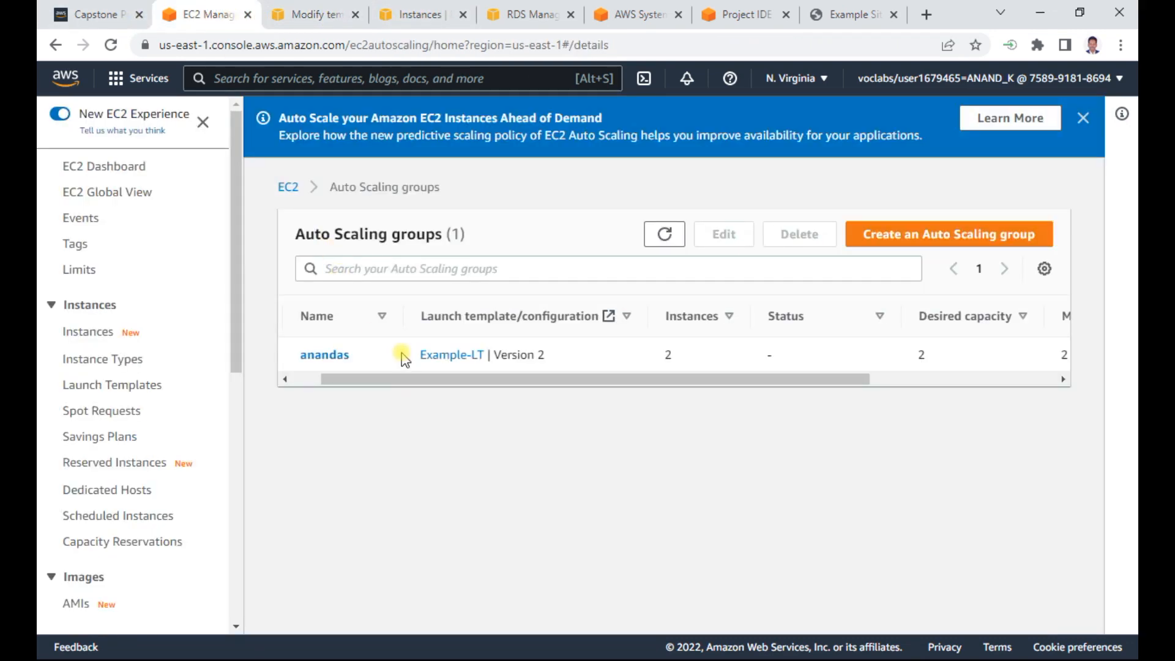
{"action": "left_click", "coordinate": [417, 18]}
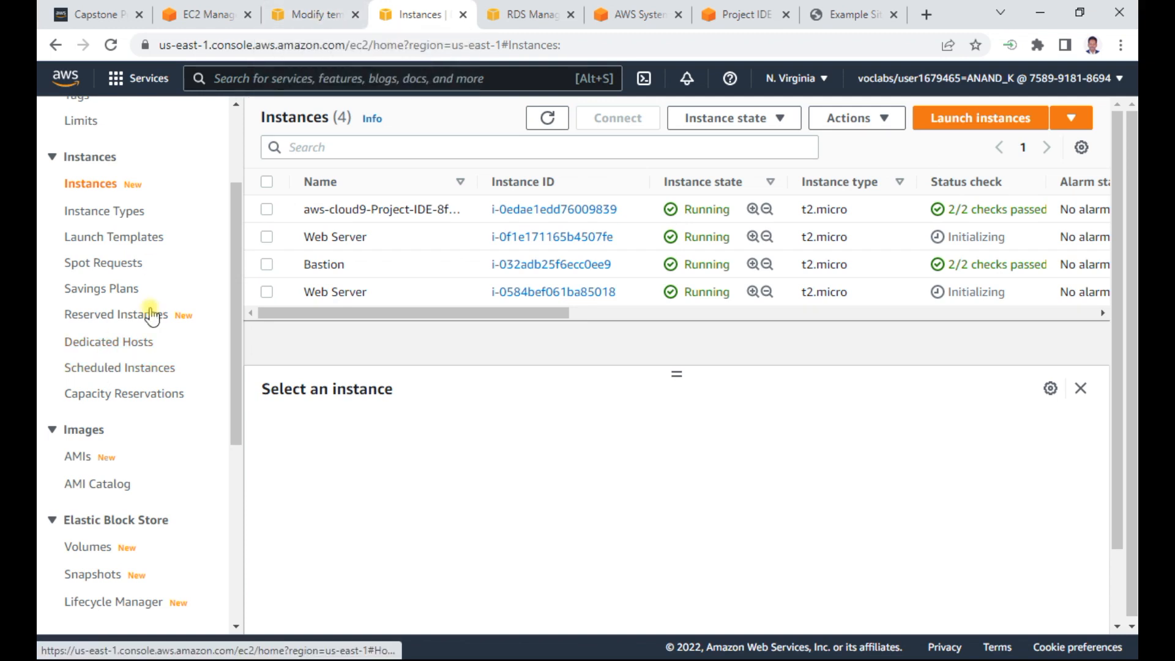
- Switch the Systems Manager browser tab to EC2 and open its Load Balancers list
{"action": "left_click", "coordinate": [636, 14]}
{"action": "left_click", "coordinate": [140, 78]}
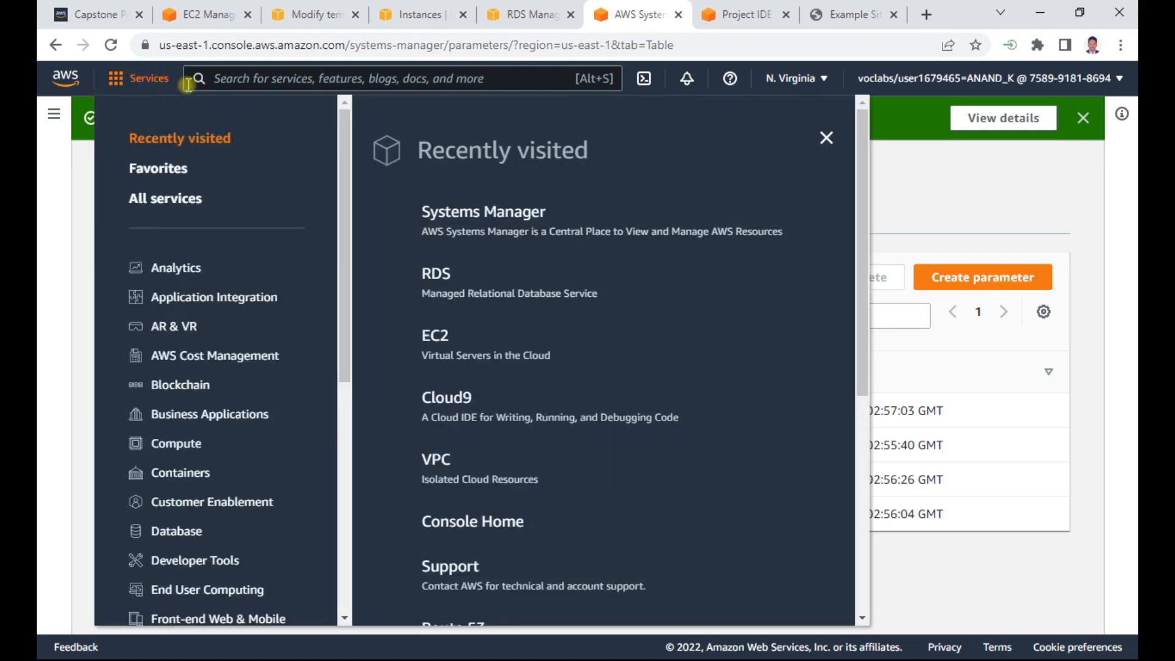
{"action": "left_click", "coordinate": [434, 340]}
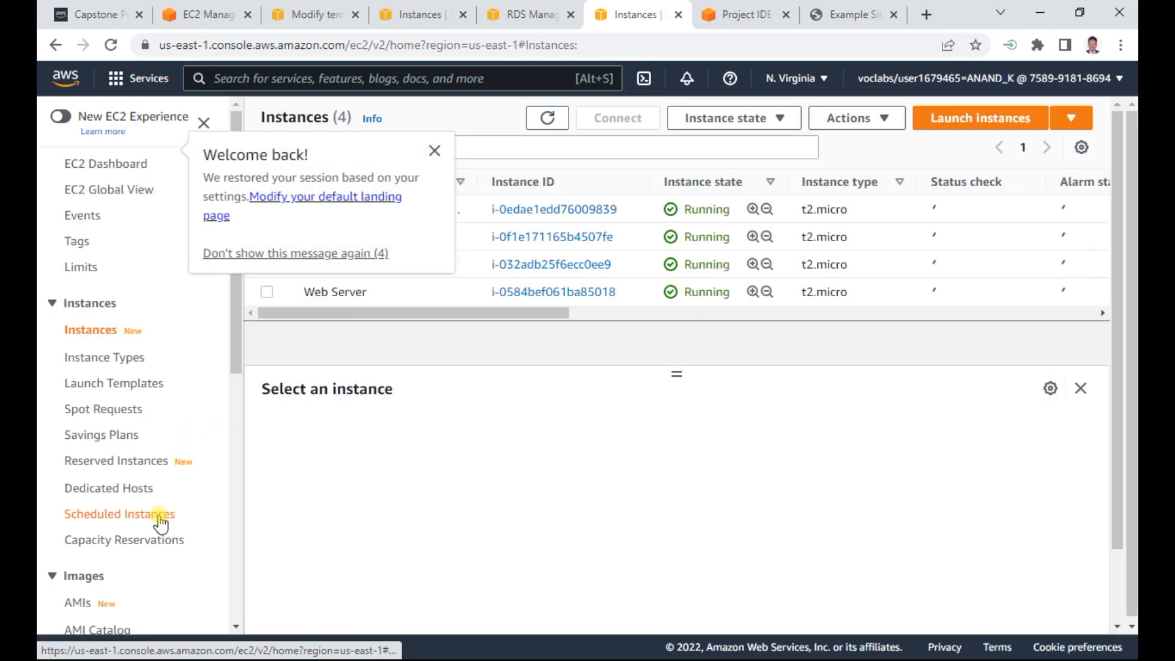
{"action": "scroll", "coordinate": [157, 519], "scroll_direction": "down", "scroll_amount": 5}
{"action": "scroll", "coordinate": [162, 522], "scroll_direction": "down", "scroll_amount": 1}
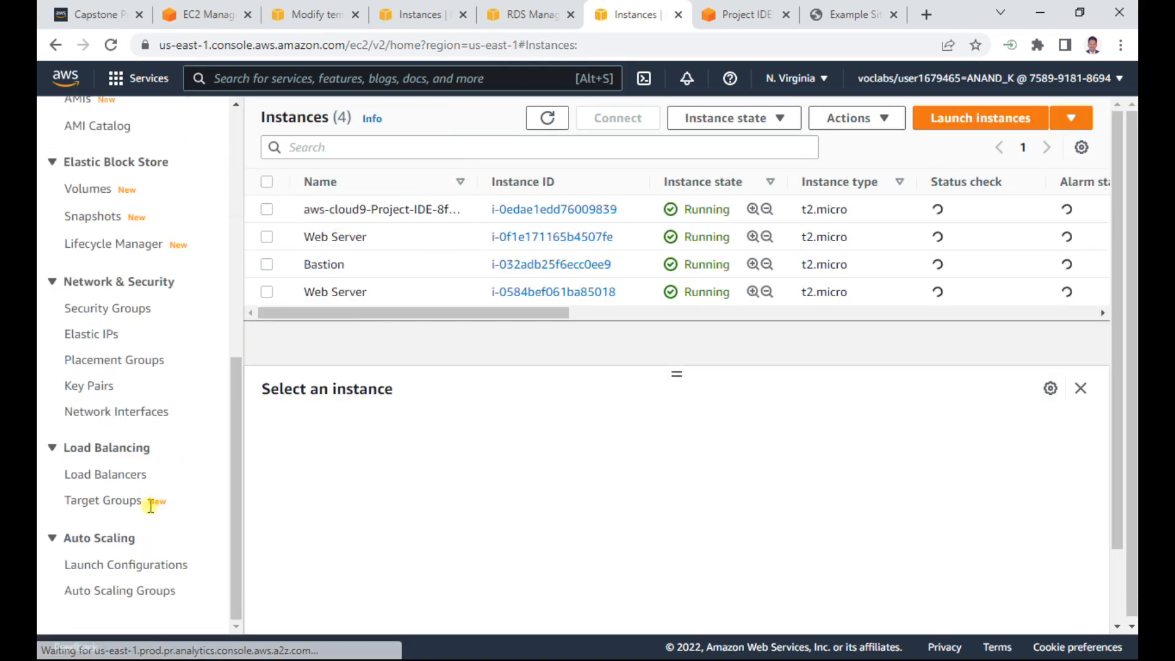
{"action": "left_click", "coordinate": [133, 474]}
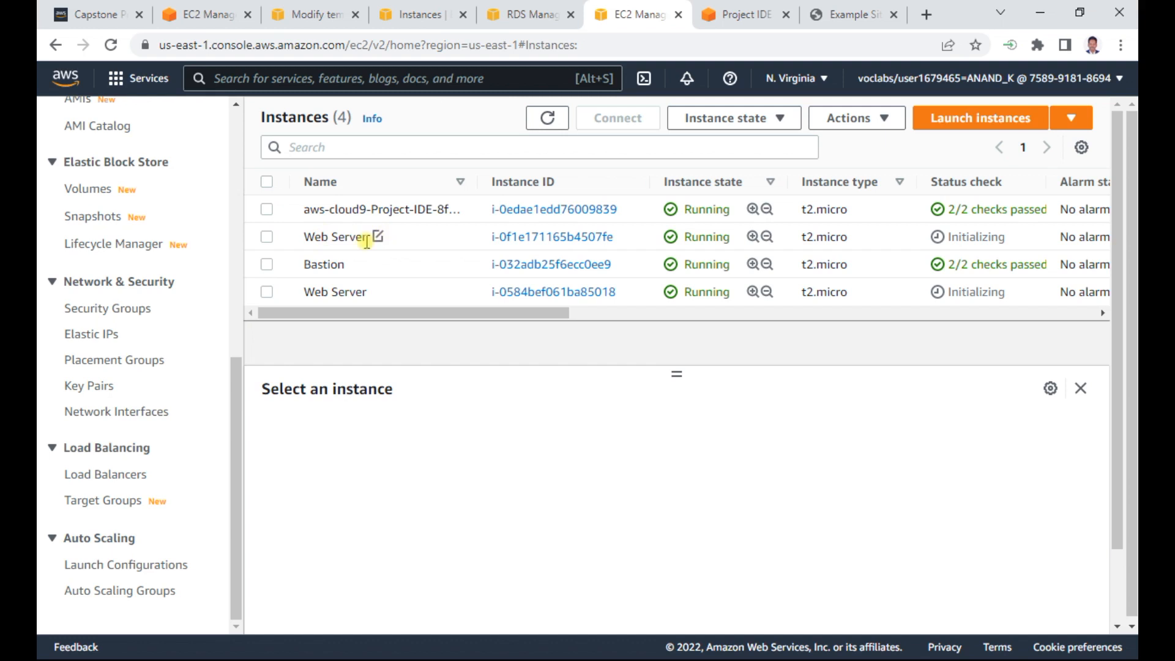
{"action": "left_click", "coordinate": [110, 475]}
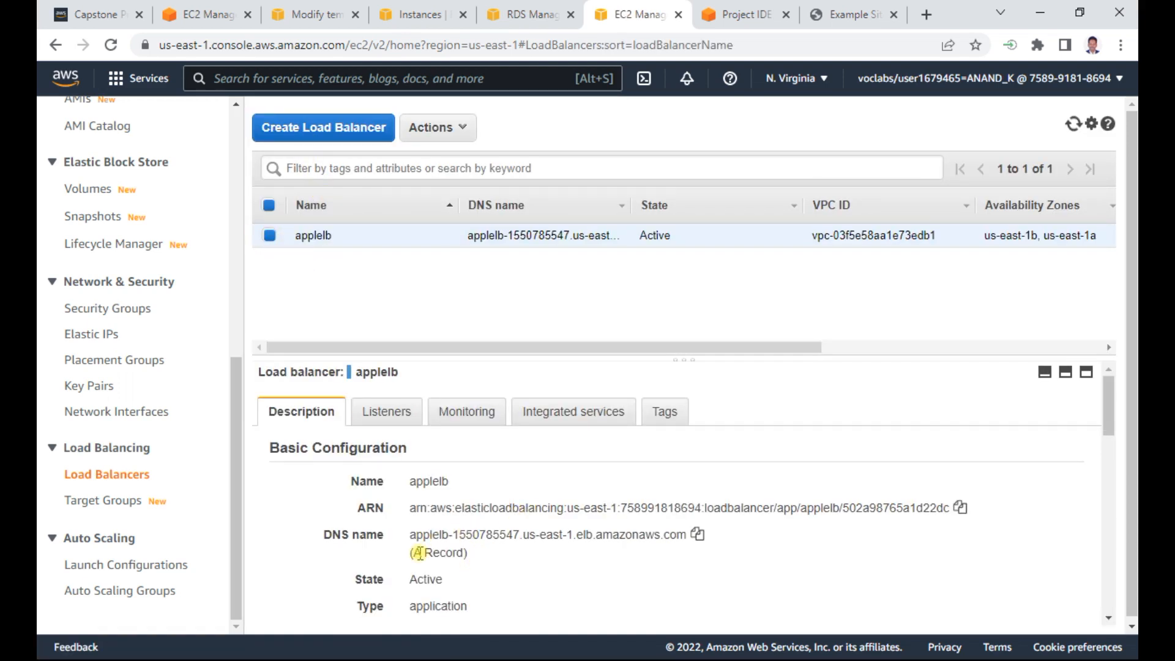
- Copy the DNS name of applelb and add it to the end of the Notepad notes with the label "ELB -"
{"action": "left_click", "coordinate": [697, 536]}
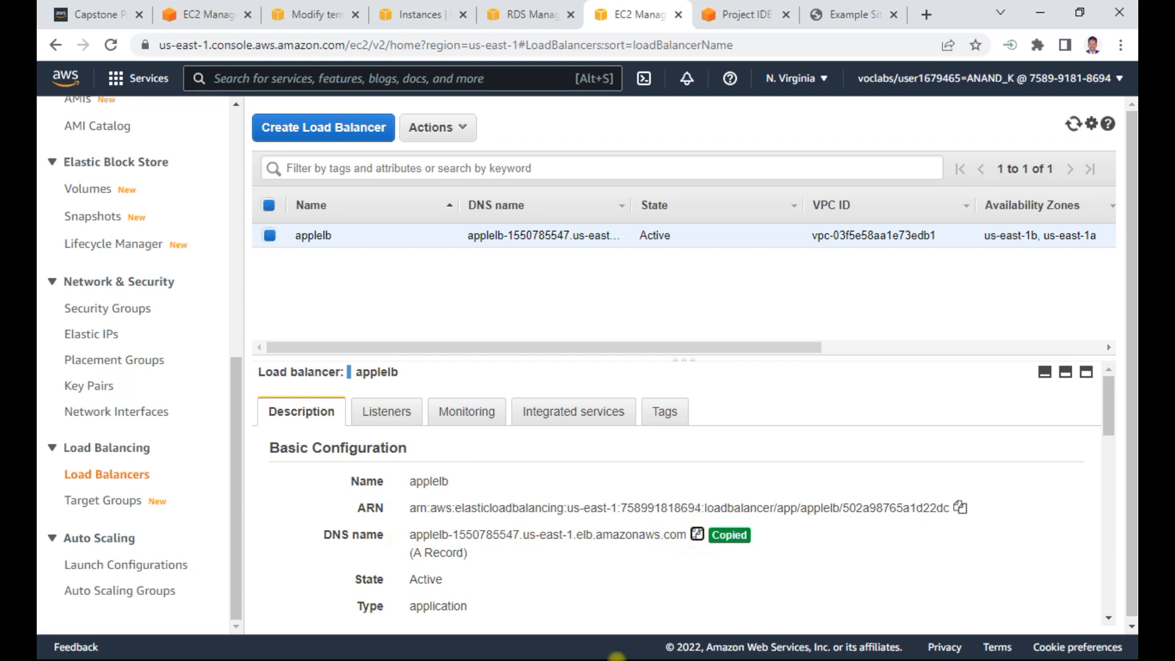
{"action": "key", "text": "alt+Tab"}
{"action": "key", "text": "alt+Tab"}
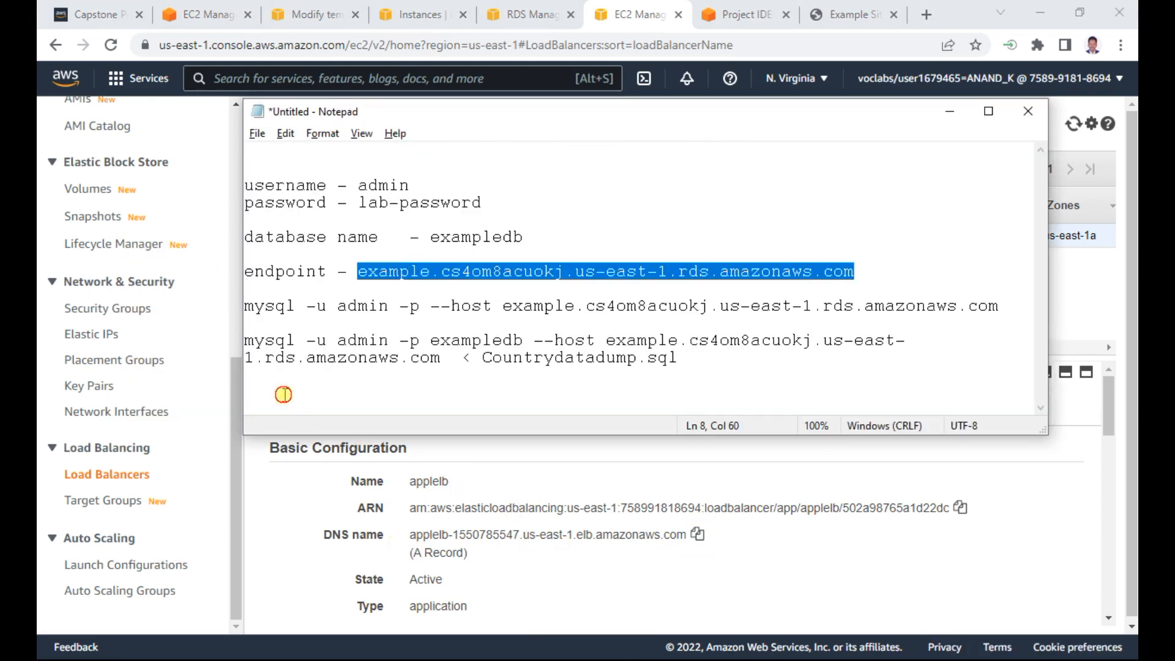
{"action": "left_click", "coordinate": [284, 395]}
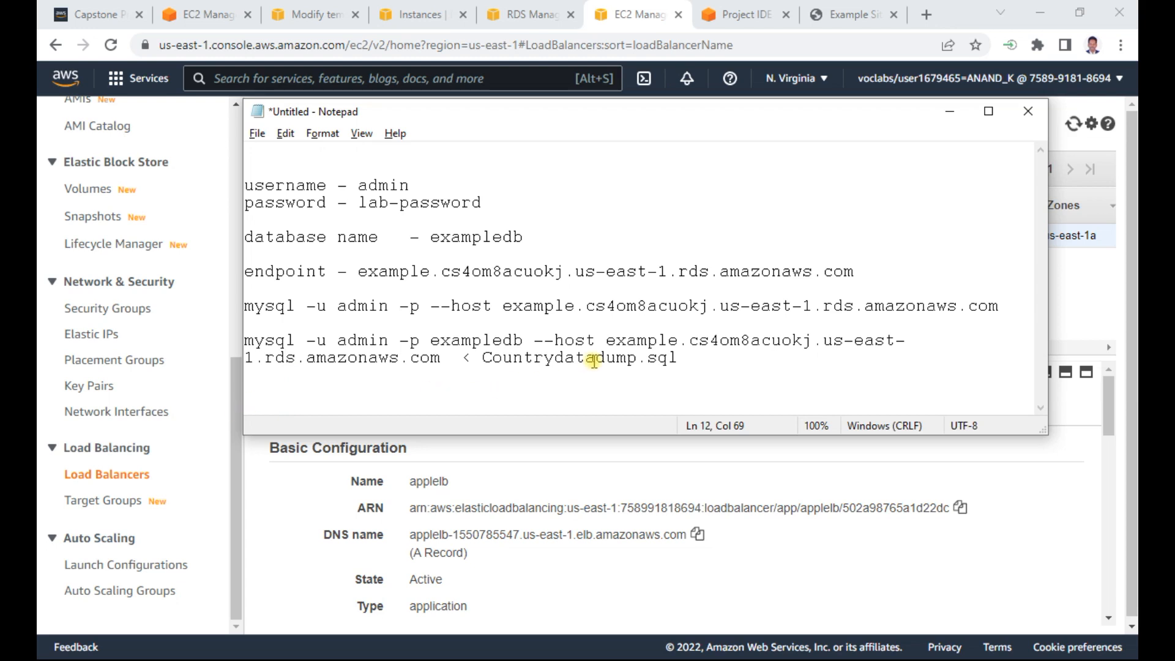
{"action": "key", "text": "Return"}
{"action": "key", "text": "Return"}
{"action": "key", "text": "Return"}
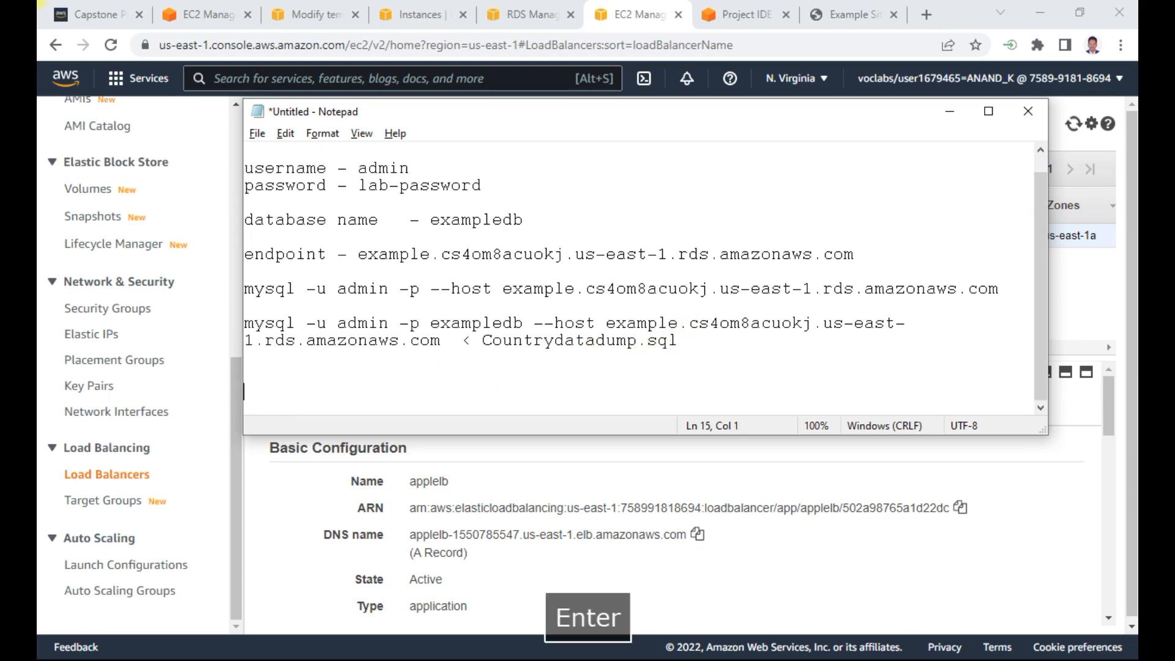
{"action": "type", "text": "ELB -"}
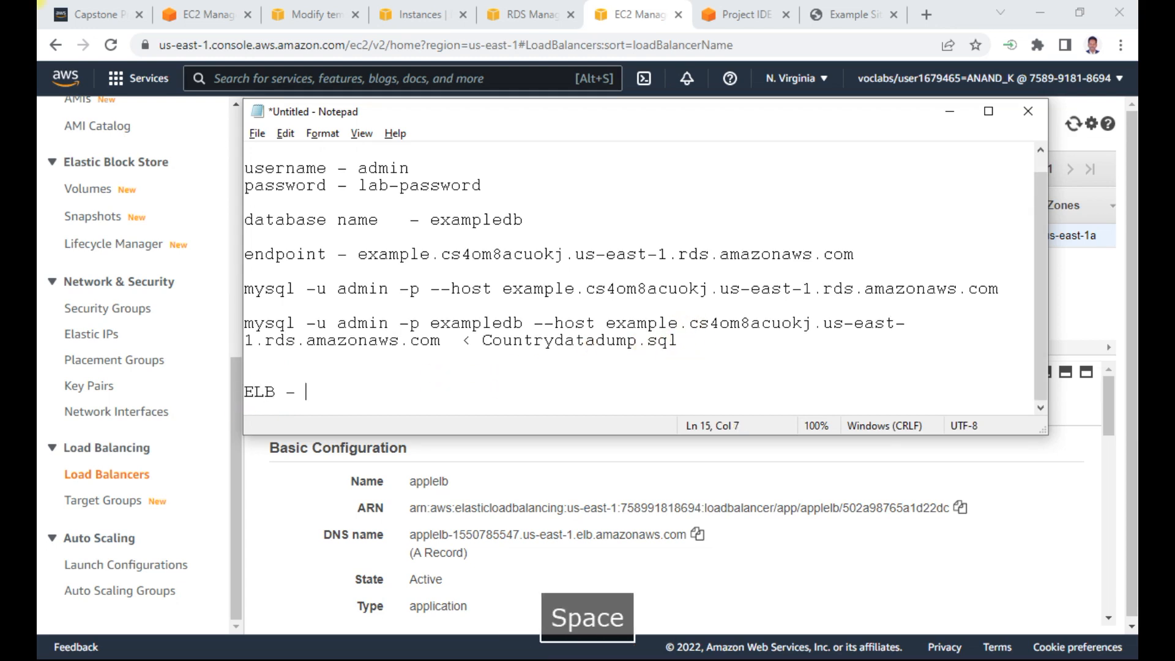
{"action": "key", "text": "ctrl+v"}
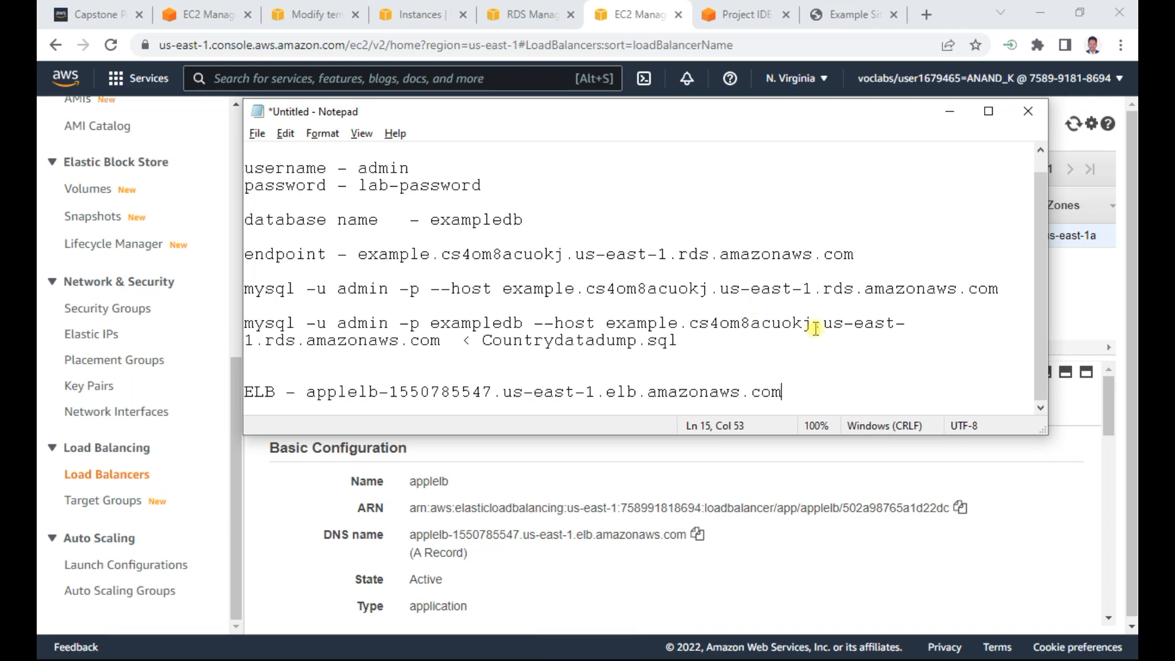
- Open applelb-1550785547.us-east-1.elb.amazonaws.com in a new browser tab, glance at the Auto Scaling groups list, and return to the website
{"action": "left_click", "coordinate": [927, 14]}
{"action": "key", "text": "ctrl+v"}
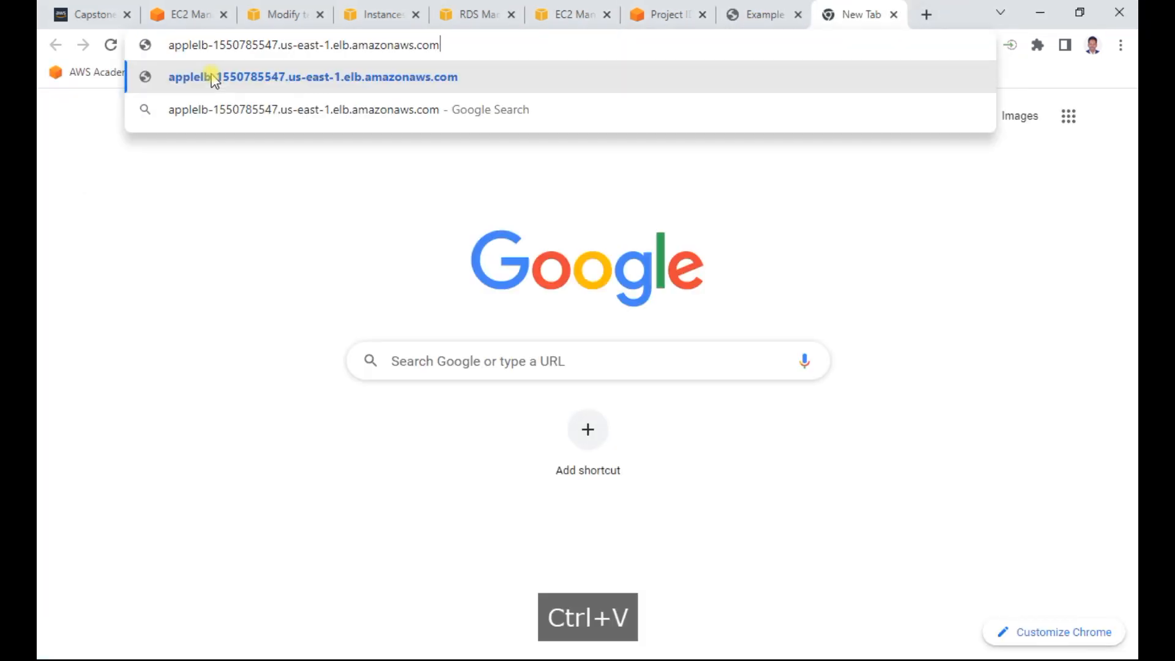
{"action": "key", "text": "Return"}
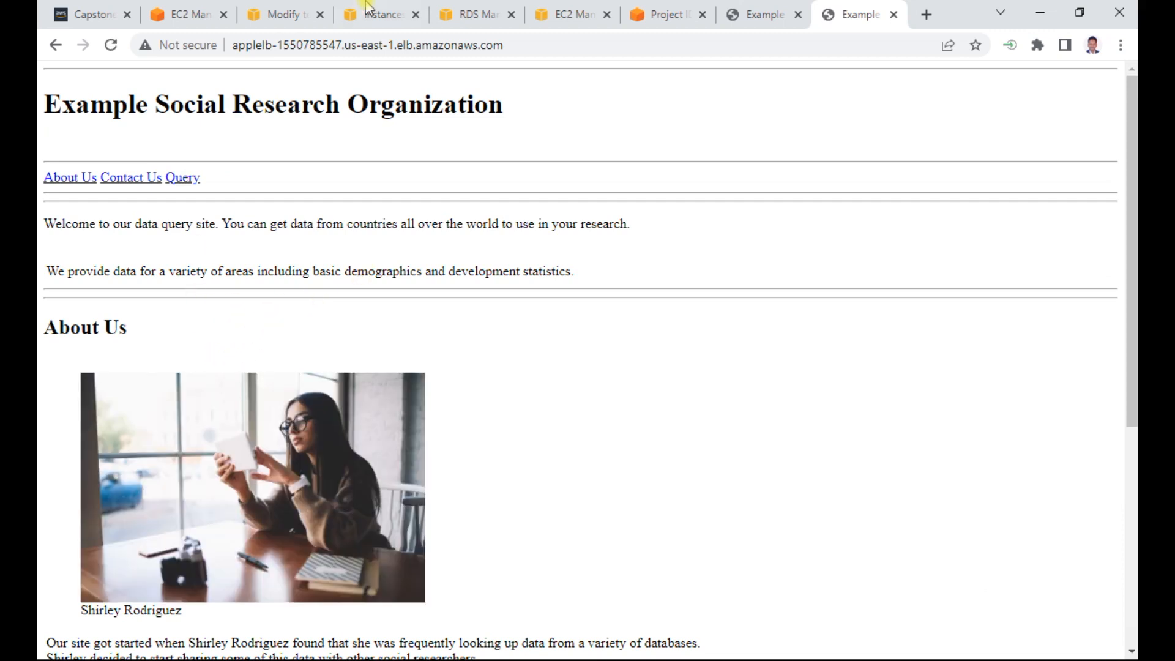
{"action": "left_click", "coordinate": [205, 17]}
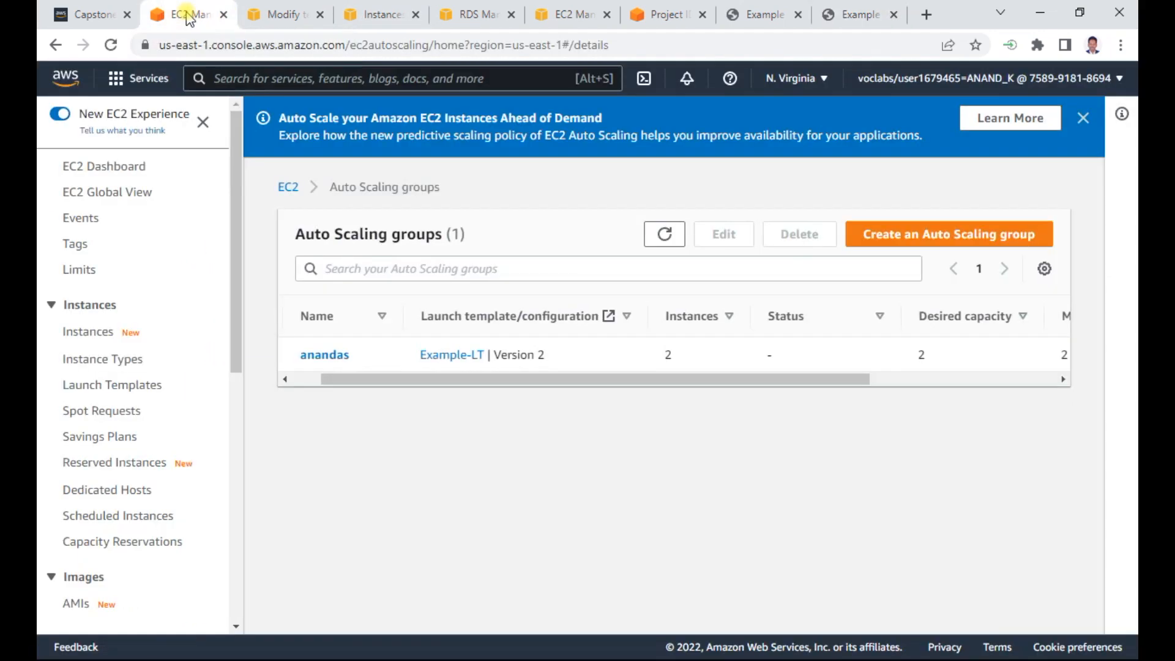
{"action": "left_click", "coordinate": [872, 9]}
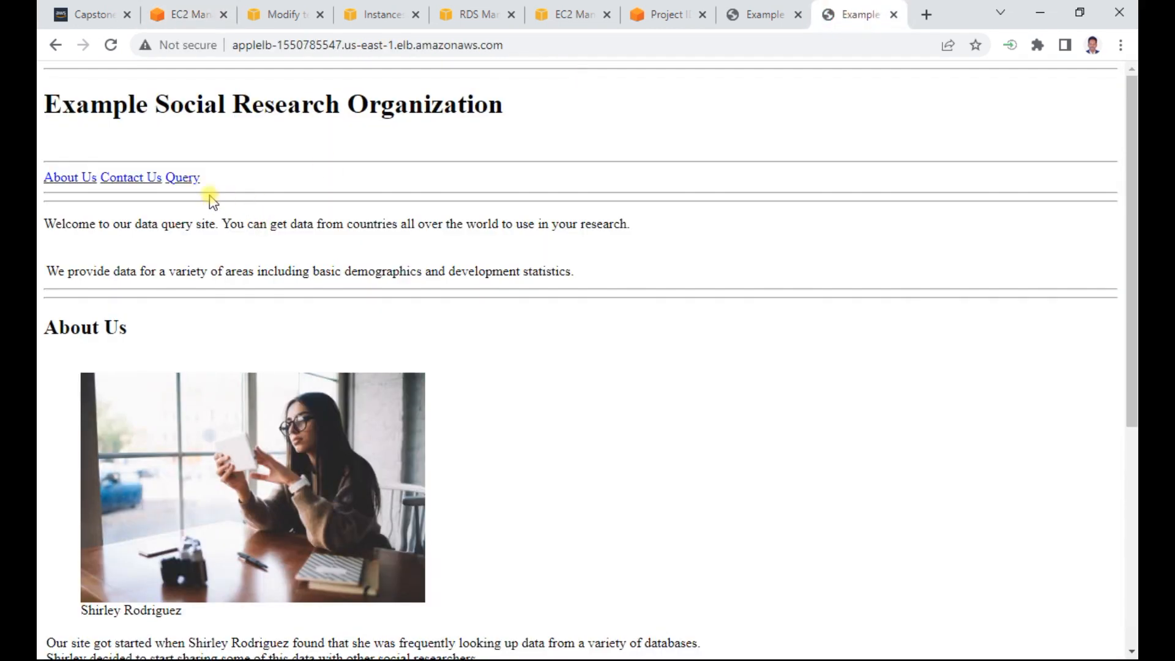
- Open the website's Query page, run the Mobile phones query, and go back to pick another query
{"action": "left_click", "coordinate": [190, 181]}
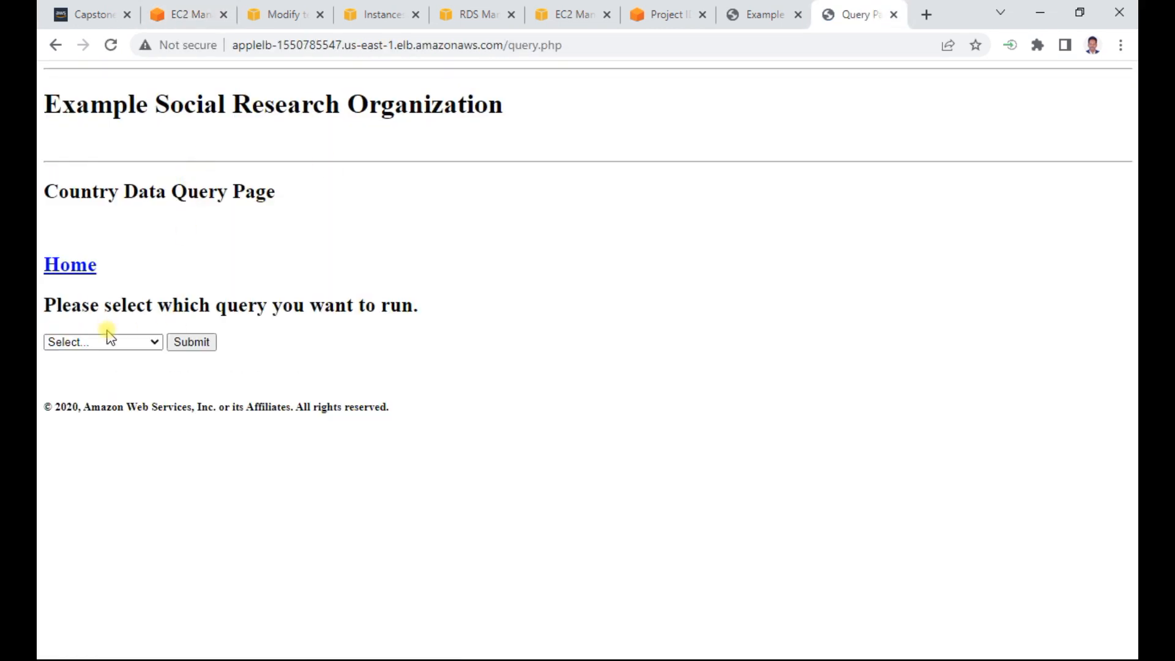
{"action": "left_click", "coordinate": [120, 341]}
{"action": "left_click", "coordinate": [94, 372]}
{"action": "left_click", "coordinate": [189, 341]}
{"action": "left_click", "coordinate": [98, 76]}
- Run the GDP query on the Country Data Query Page
{"action": "left_click", "coordinate": [120, 342]}
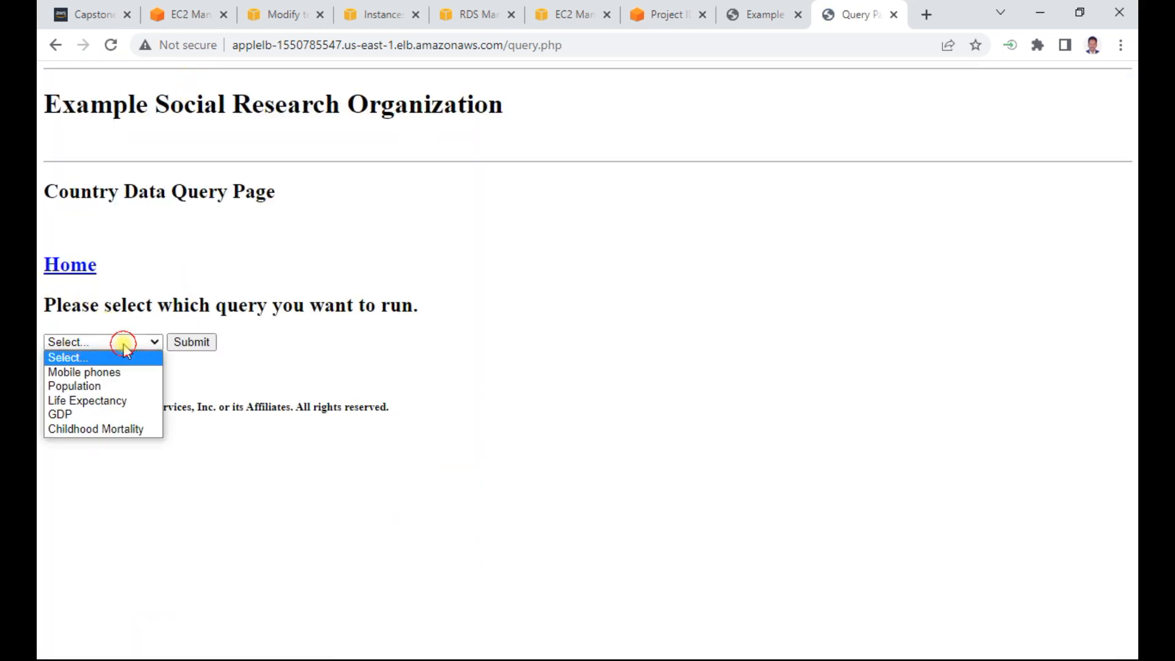
{"action": "left_click", "coordinate": [96, 413]}
{"action": "left_click", "coordinate": [195, 344]}
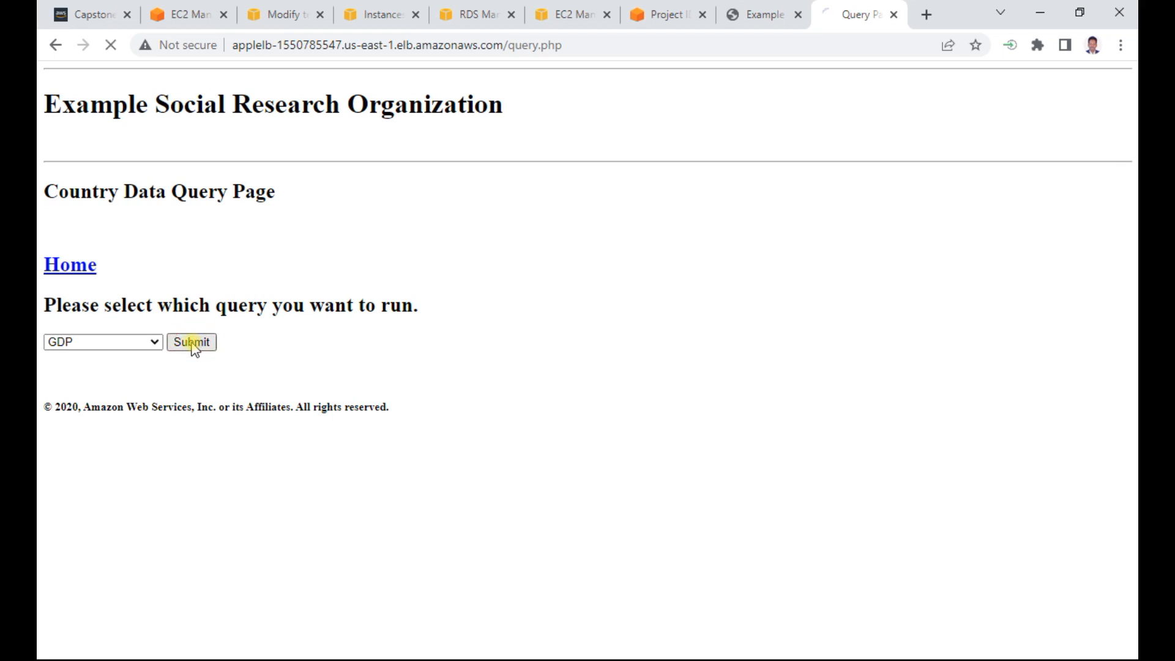
- Return to the Capstone Project assignment page and widen the instructions pane by narrowing the terminal pane beside it
{"action": "left_click", "coordinate": [183, 15]}
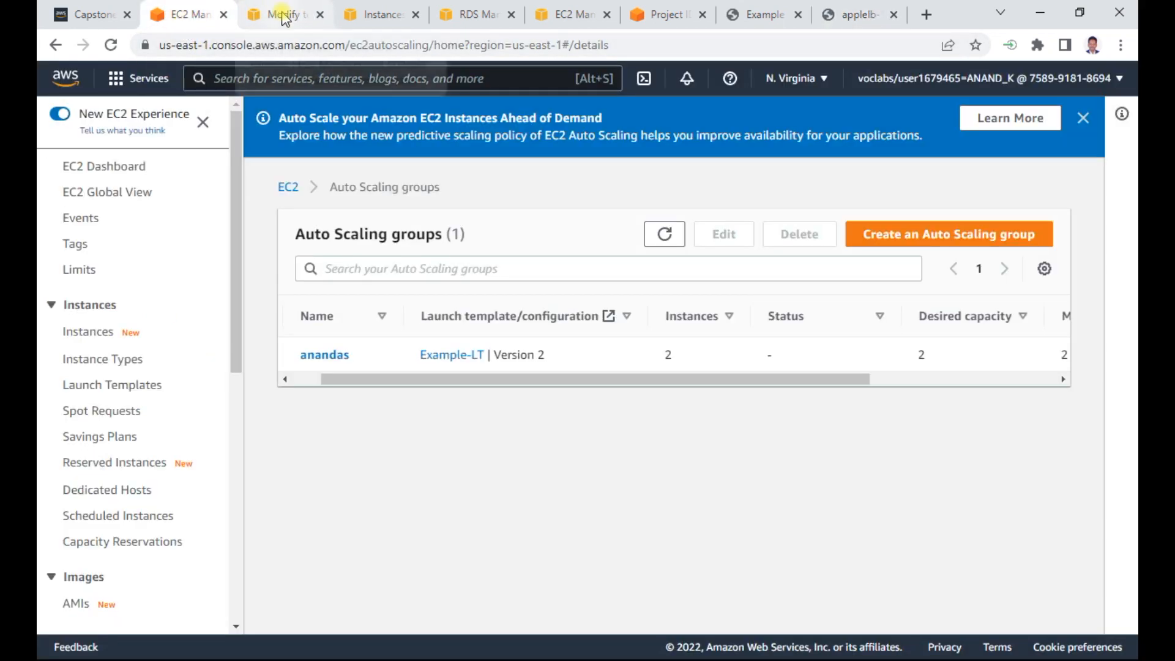
{"action": "left_click", "coordinate": [283, 15]}
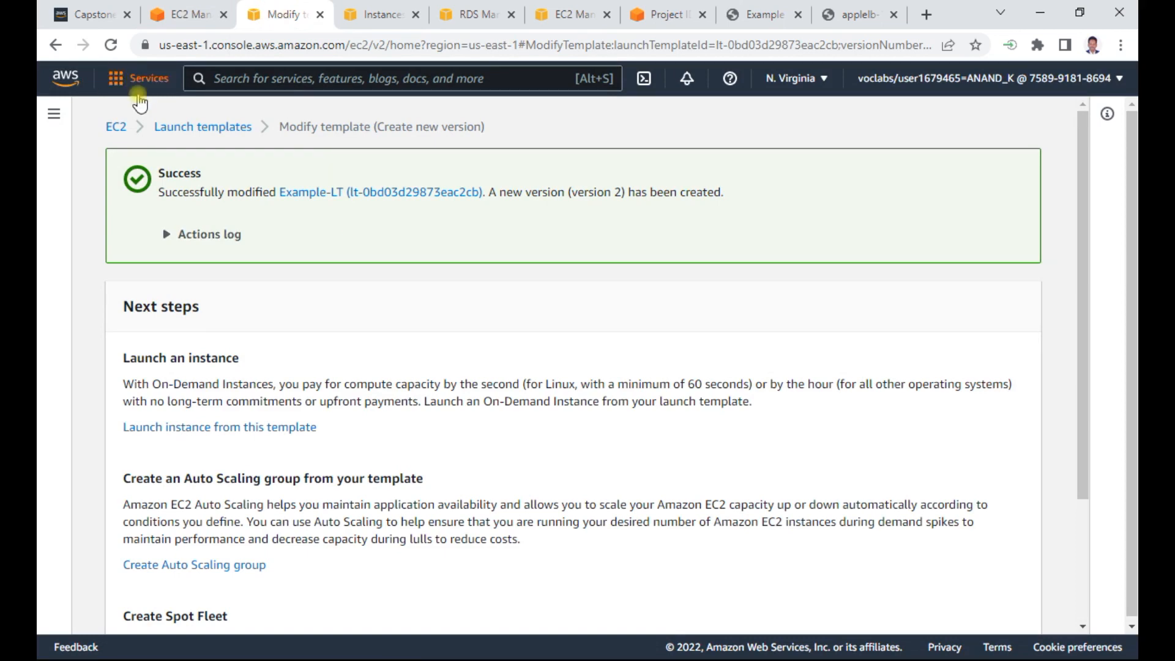
{"action": "left_click", "coordinate": [93, 14]}
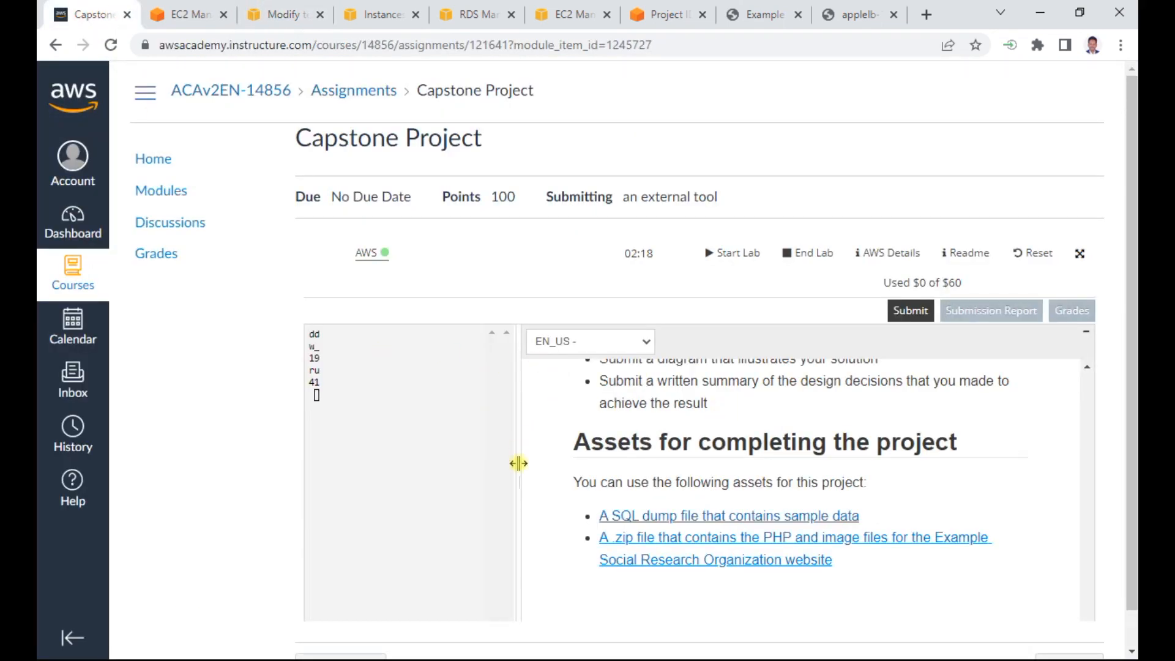
{"action": "left_click_drag", "start_coordinate": [516, 478], "coordinate": [385, 479]}
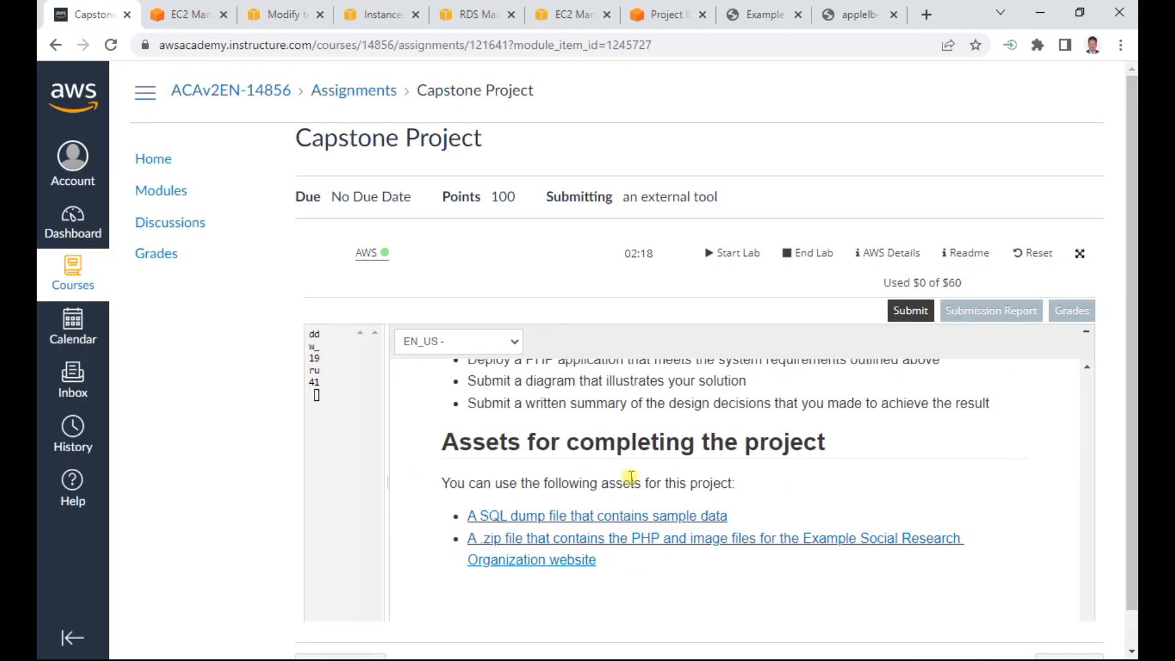
- Review the project objectives in the lab instructions, highlighting the database instance, MySQL dump, Parameter Store and backend access items
{"action": "scroll", "coordinate": [1080, 444], "scroll_direction": "up", "scroll_amount": 10}
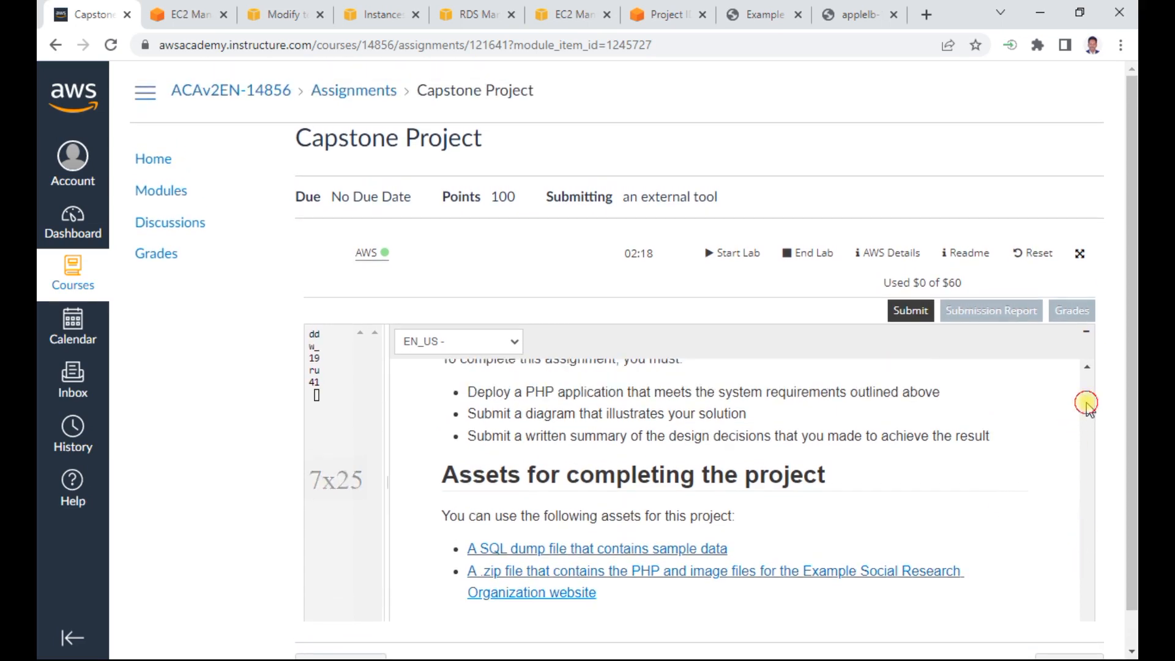
{"action": "left_click_drag", "start_coordinate": [1082, 442], "coordinate": [1081, 488]}
{"action": "scroll", "coordinate": [699, 499], "scroll_direction": "down", "scroll_amount": 10}
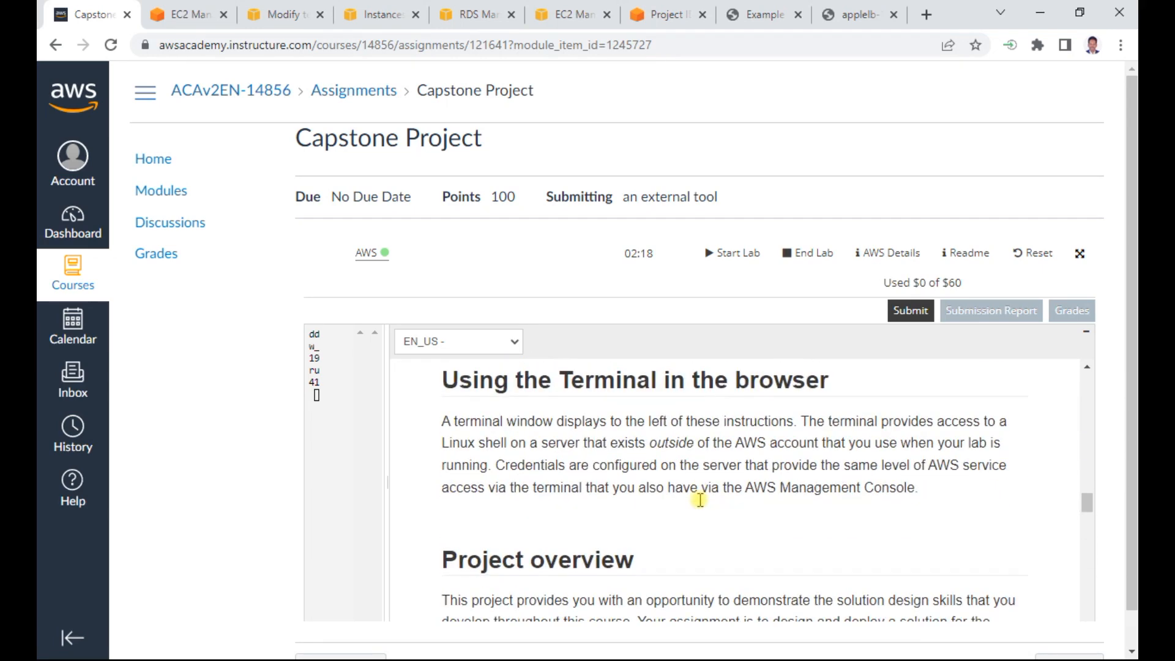
{"action": "scroll", "coordinate": [700, 498], "scroll_direction": "down", "scroll_amount": 1}
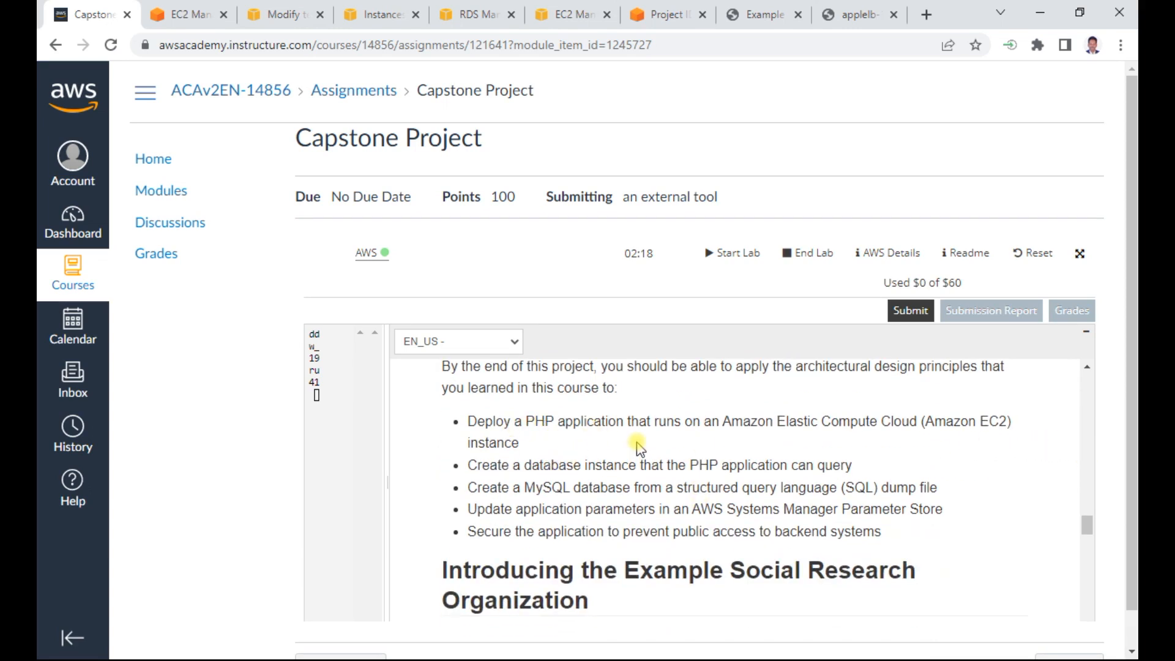
{"action": "left_click_drag", "start_coordinate": [586, 465], "coordinate": [819, 470]}
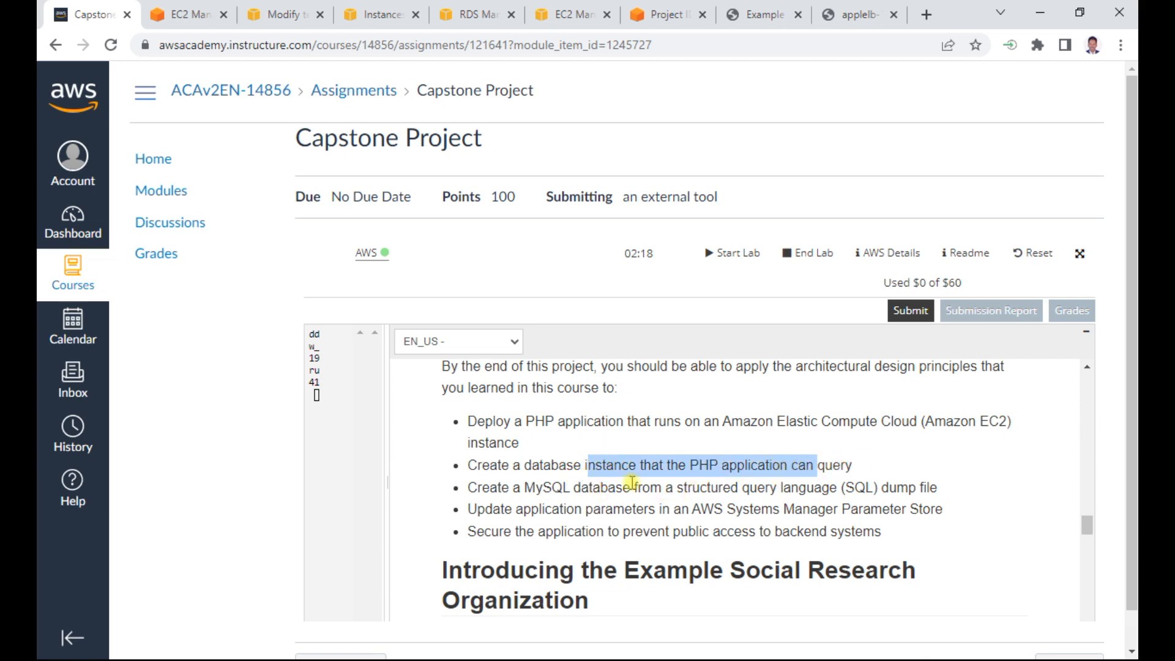
{"action": "left_click_drag", "start_coordinate": [562, 485], "coordinate": [842, 488]}
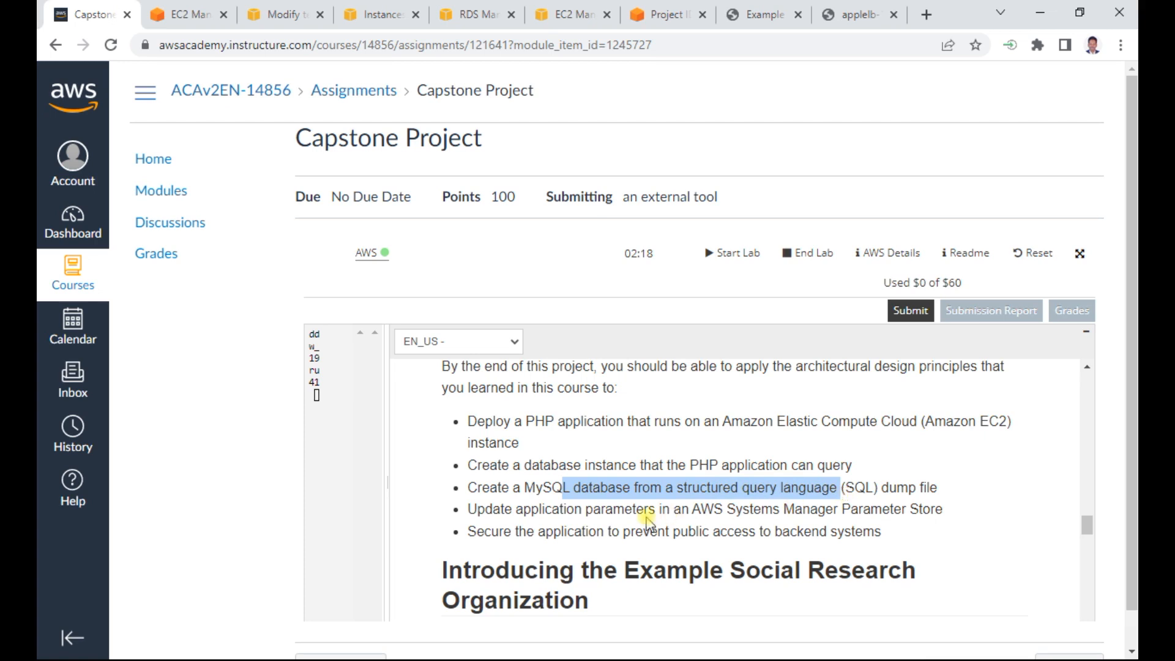
{"action": "left_click_drag", "start_coordinate": [590, 512], "coordinate": [839, 512]}
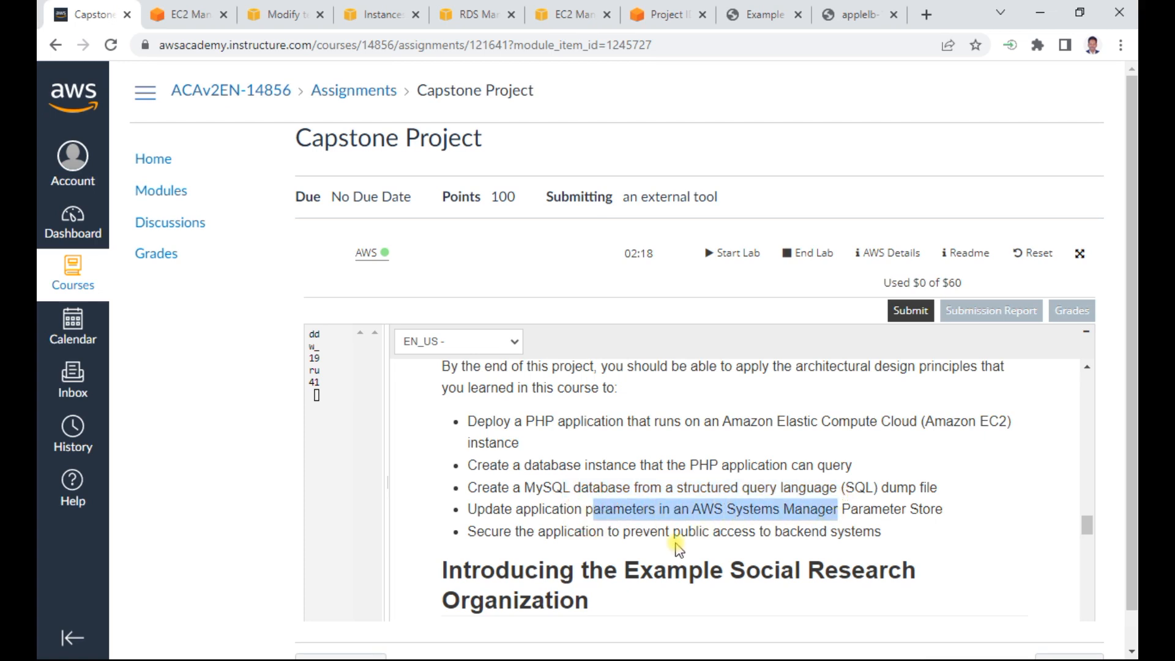
{"action": "left_click_drag", "start_coordinate": [624, 533], "coordinate": [907, 539]}
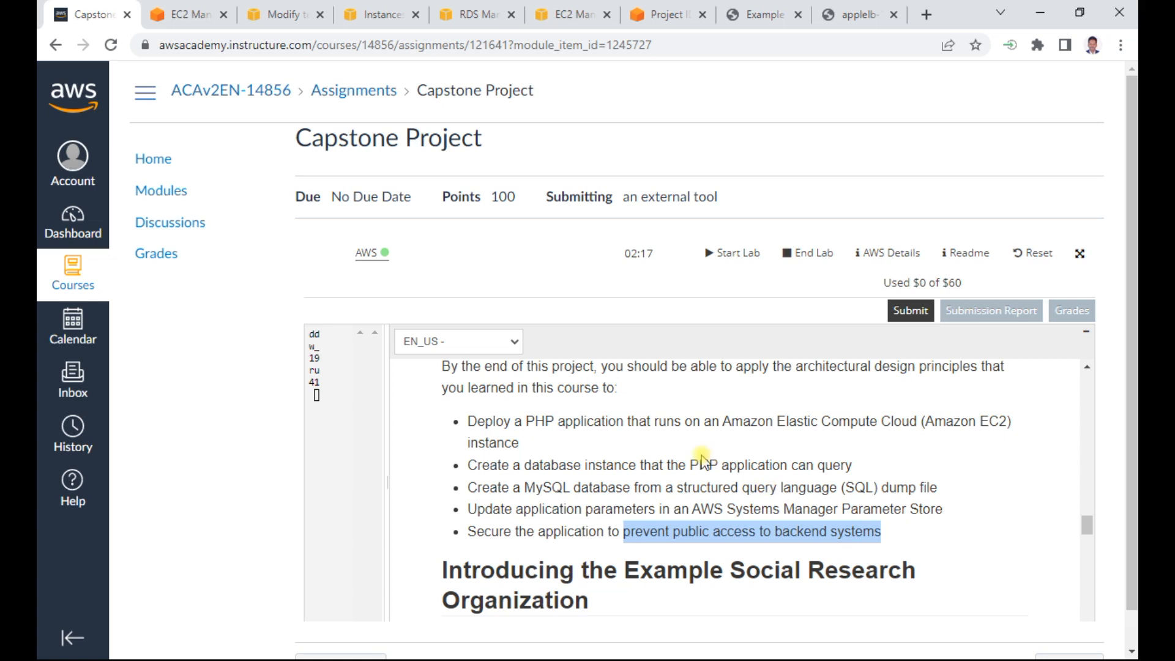
- Examine the AWS Cloud architecture diagram in the assignment instructions, from the VPC down to the private subnets
{"action": "scroll", "coordinate": [701, 460], "scroll_direction": "down", "scroll_amount": 3}
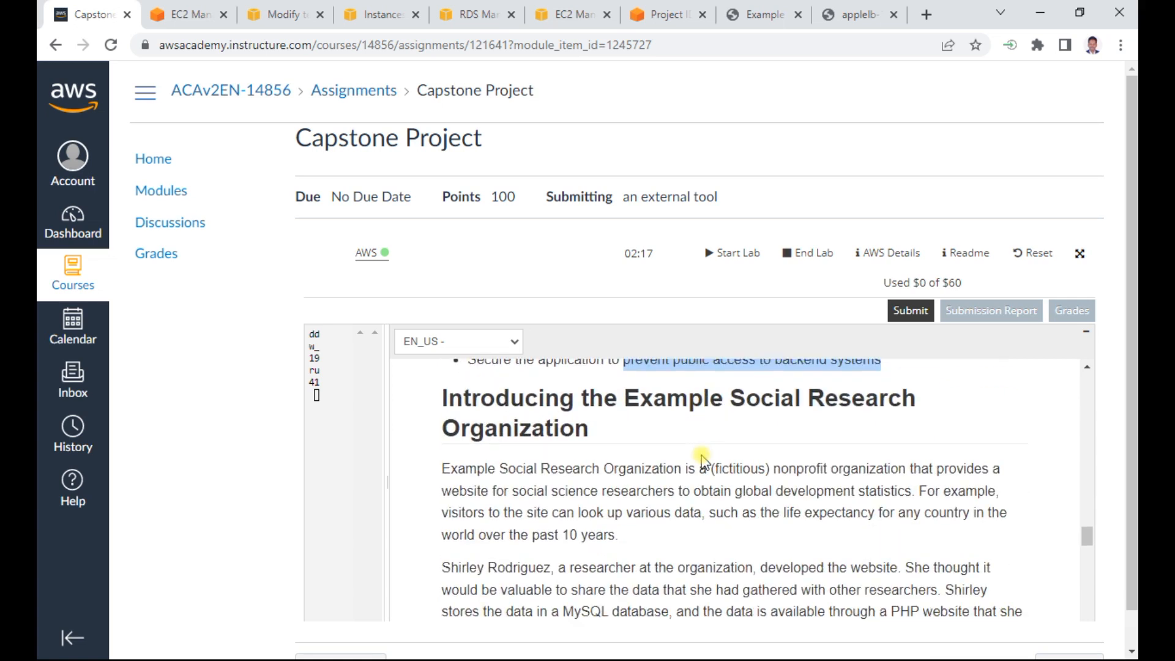
{"action": "scroll", "coordinate": [702, 460], "scroll_direction": "down", "scroll_amount": 8}
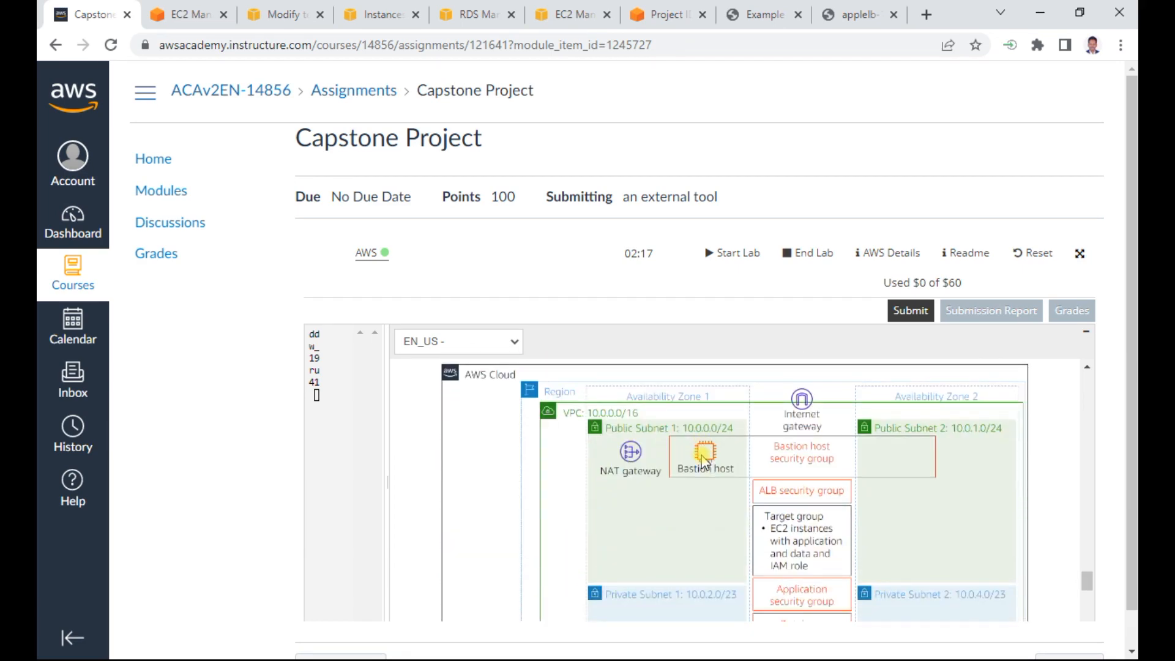
{"action": "scroll", "coordinate": [704, 462], "scroll_direction": "down", "scroll_amount": 3}
{"action": "scroll", "coordinate": [698, 451], "scroll_direction": "up", "scroll_amount": 2}
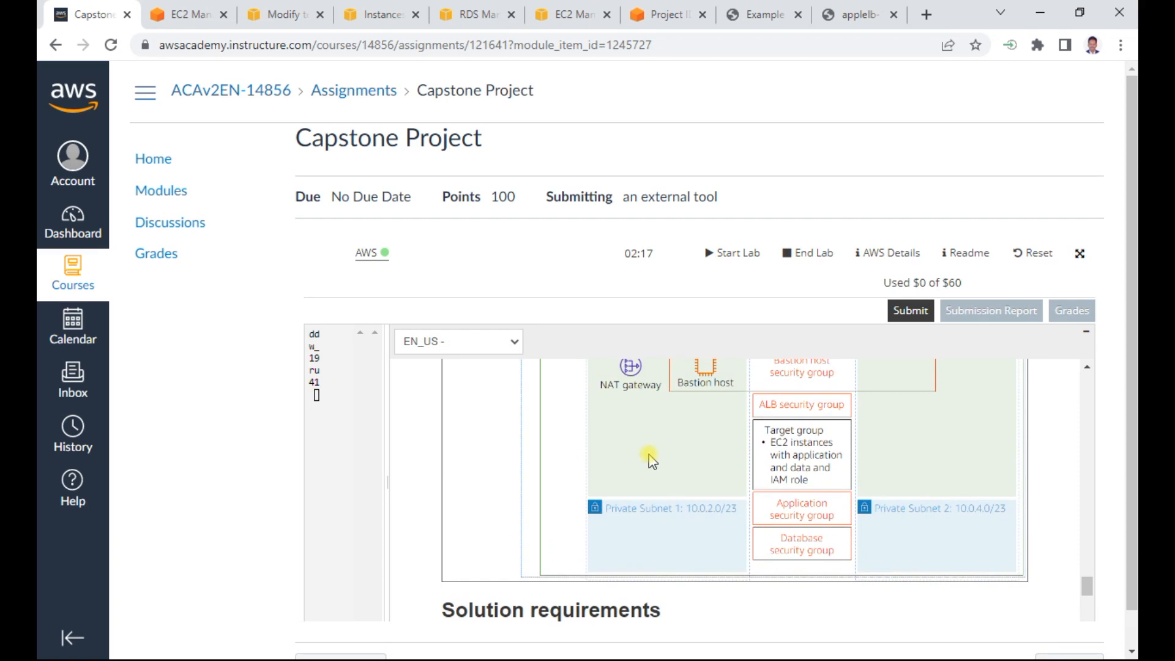
- Switch to the Word document "Capstone Project - Modified", examine its completed architecture diagram on the last page, and minimize the document
{"action": "key", "text": "alt+Tab"}
{"action": "key", "text": "alt+Tab"}
{"action": "key", "text": "alt+Tab"}
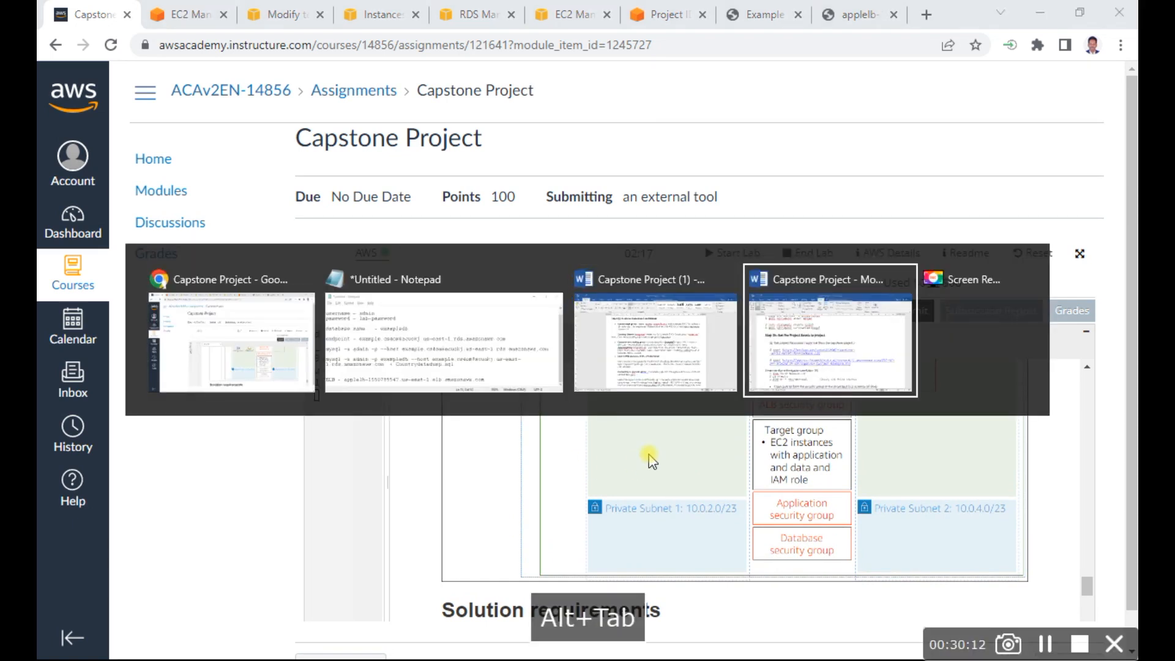
{"action": "scroll", "coordinate": [630, 389], "scroll_direction": "down", "scroll_amount": 15}
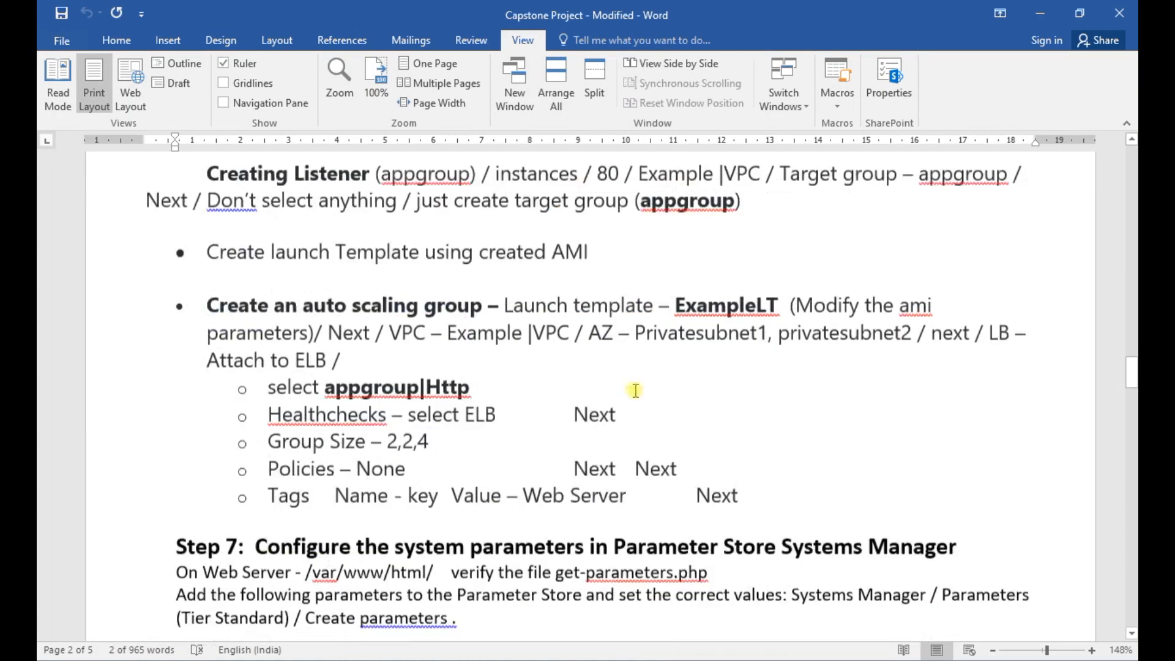
{"action": "scroll", "coordinate": [635, 390], "scroll_direction": "up", "scroll_amount": 12}
{"action": "scroll", "coordinate": [635, 391], "scroll_direction": "down", "scroll_amount": 5}
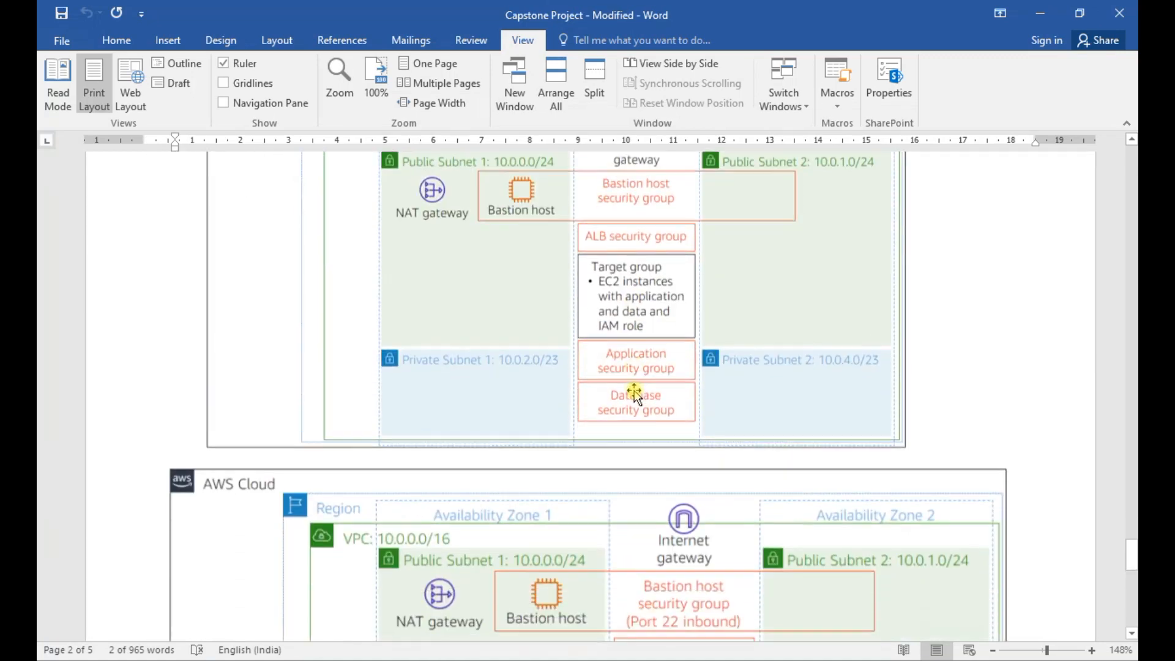
{"action": "scroll", "coordinate": [634, 394], "scroll_direction": "down", "scroll_amount": 3}
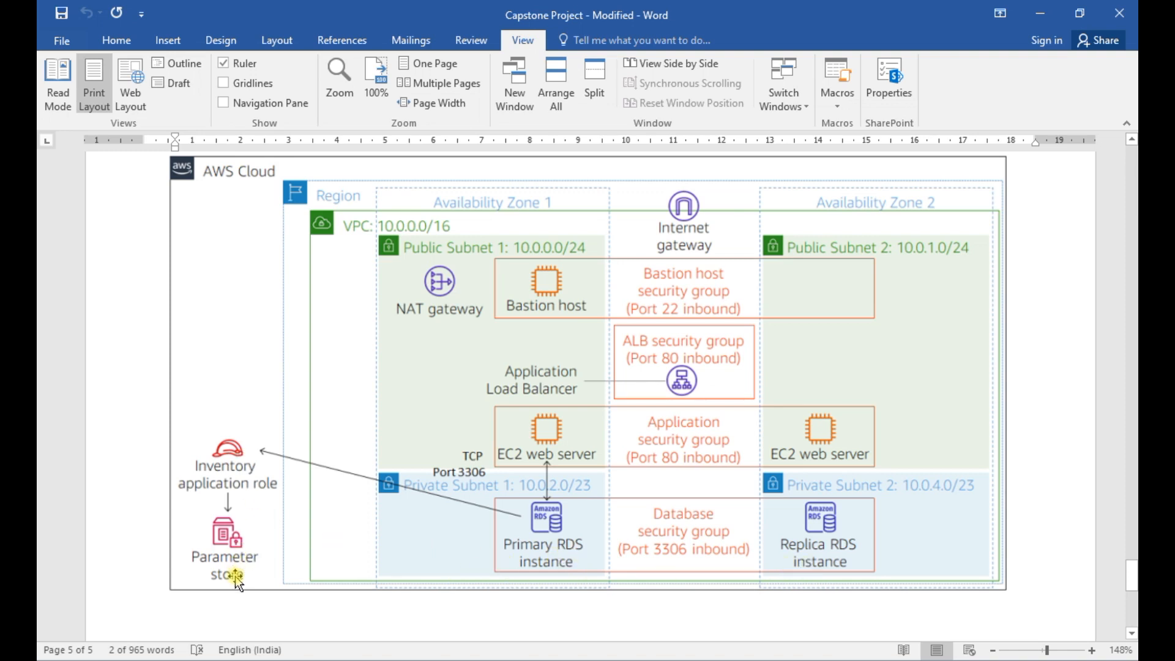
{"action": "left_click", "coordinate": [1039, 12]}
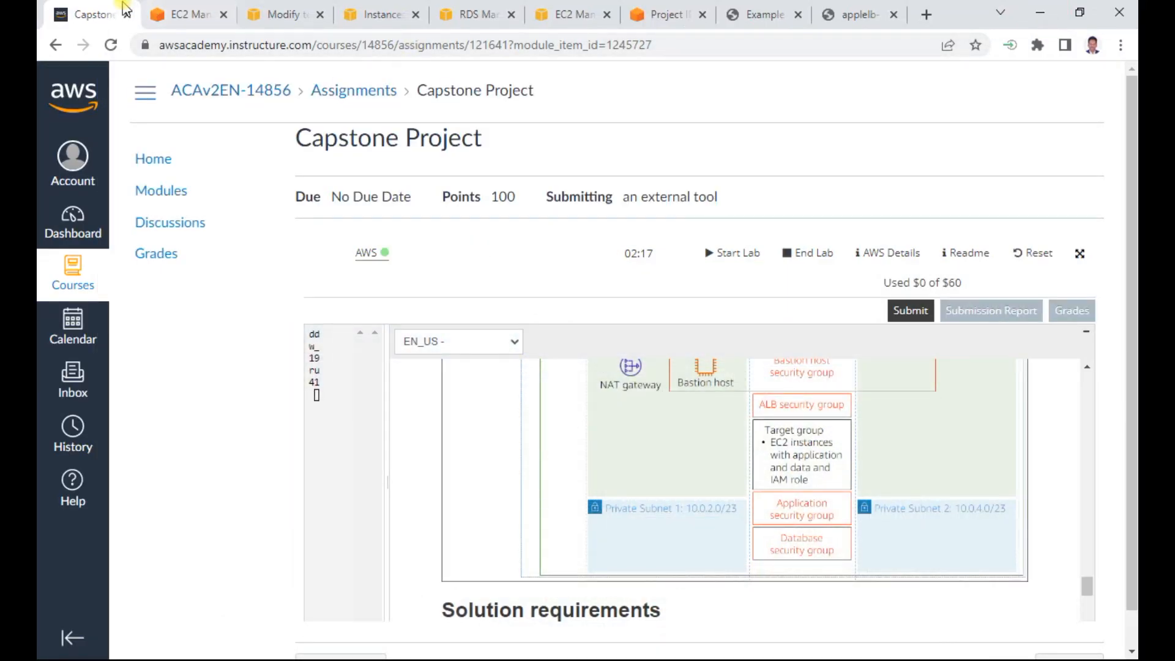
- Go back to the GDP results on the load balancer website and return through the query page to the home page
{"action": "scroll", "coordinate": [1068, 370], "scroll_direction": "up", "scroll_amount": 15}
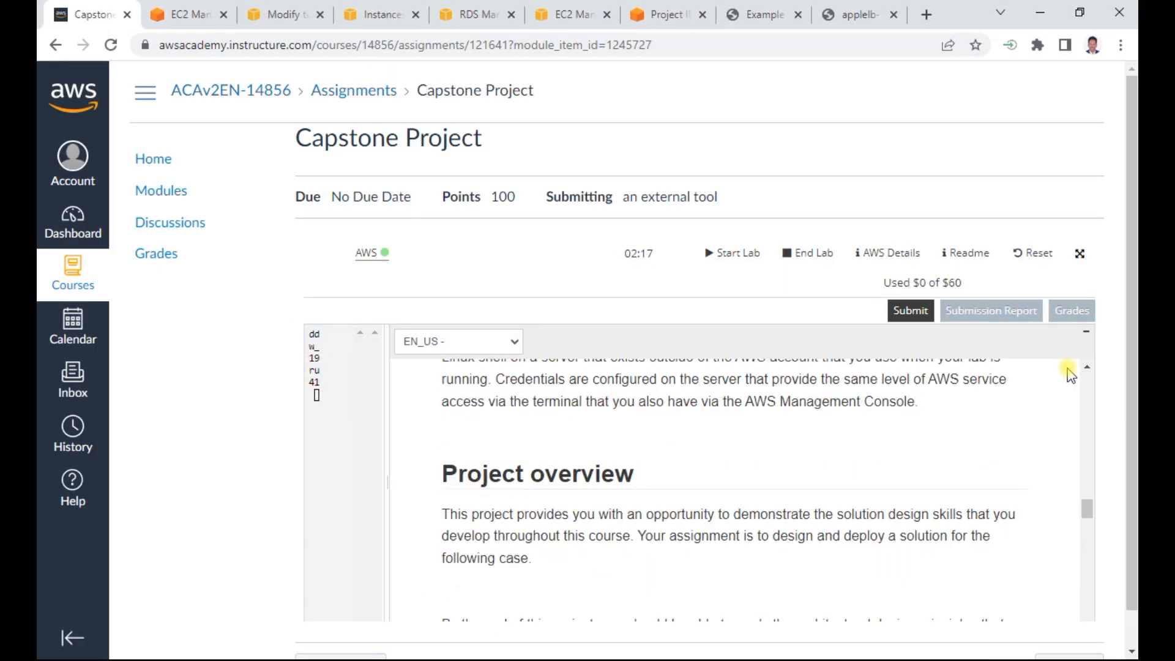
{"action": "left_click", "coordinate": [844, 15]}
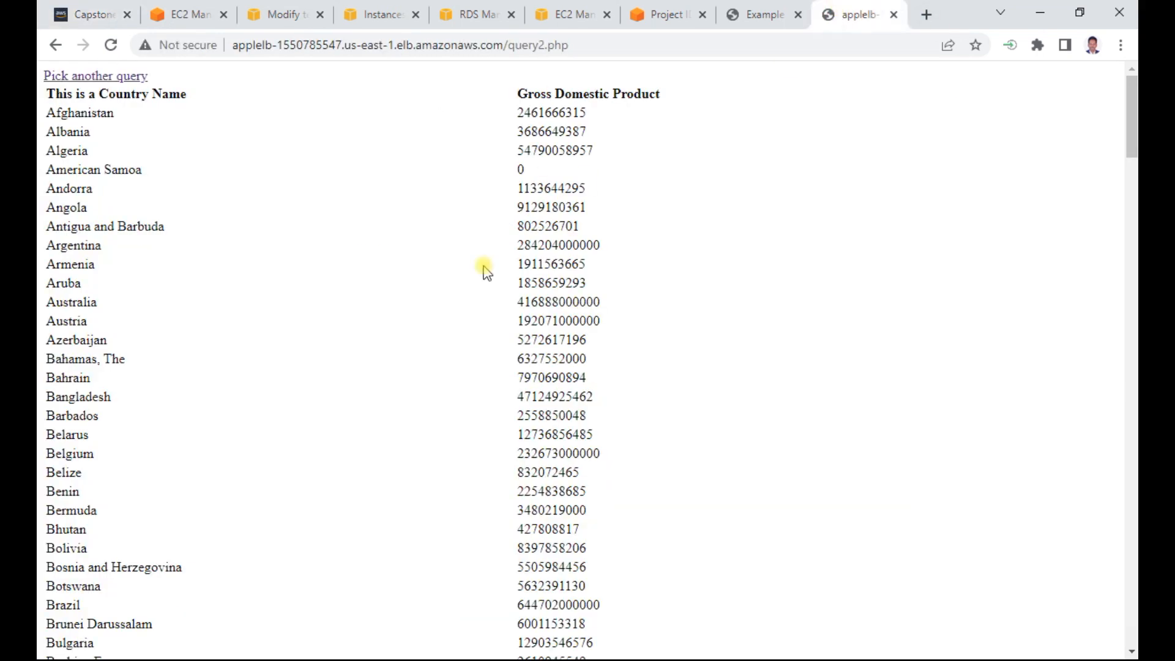
{"action": "left_click", "coordinate": [123, 76]}
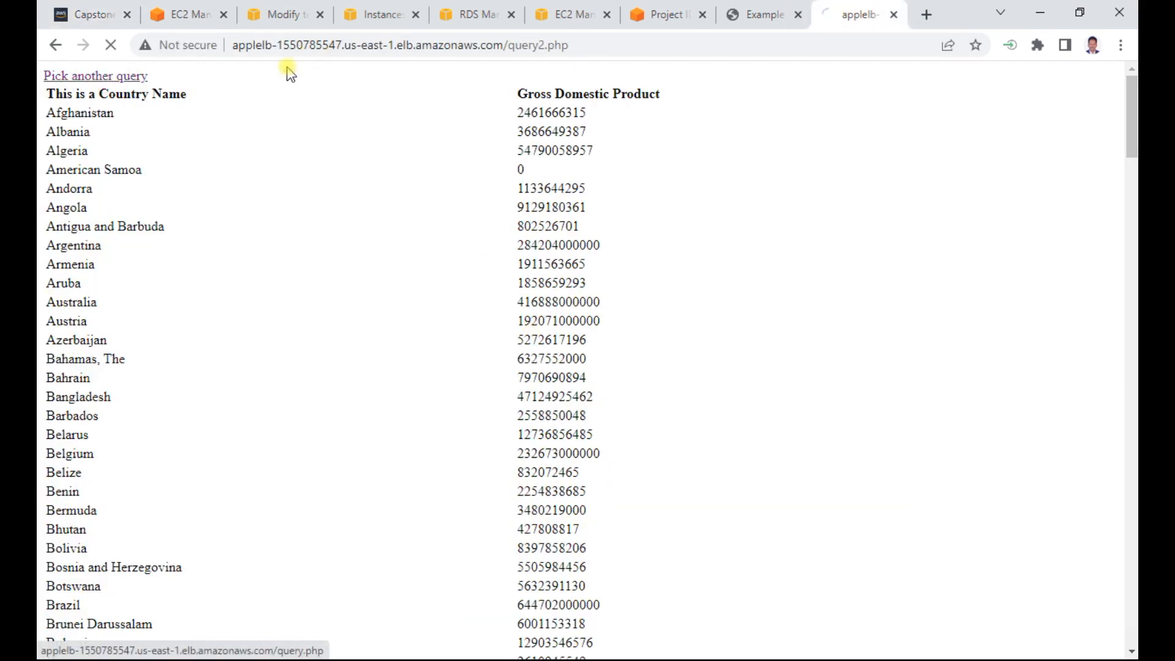
{"action": "left_click", "coordinate": [80, 262]}
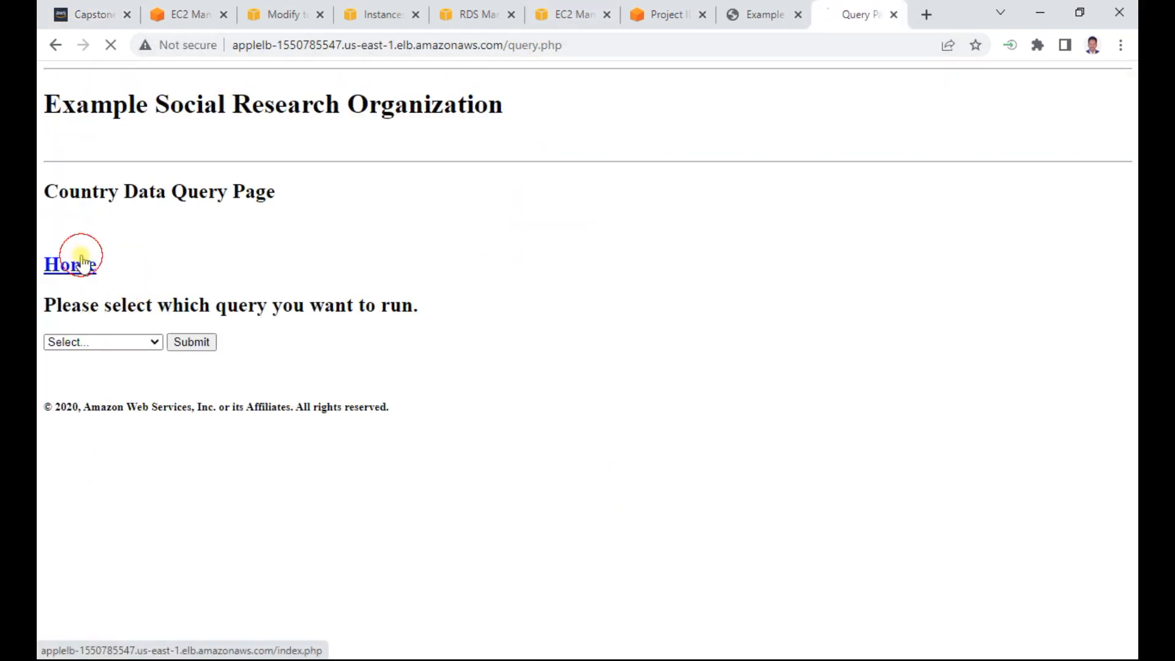
- Submit the Capstone Project for grading from the assignment page and confirm the submission
{"action": "left_click", "coordinate": [86, 19]}
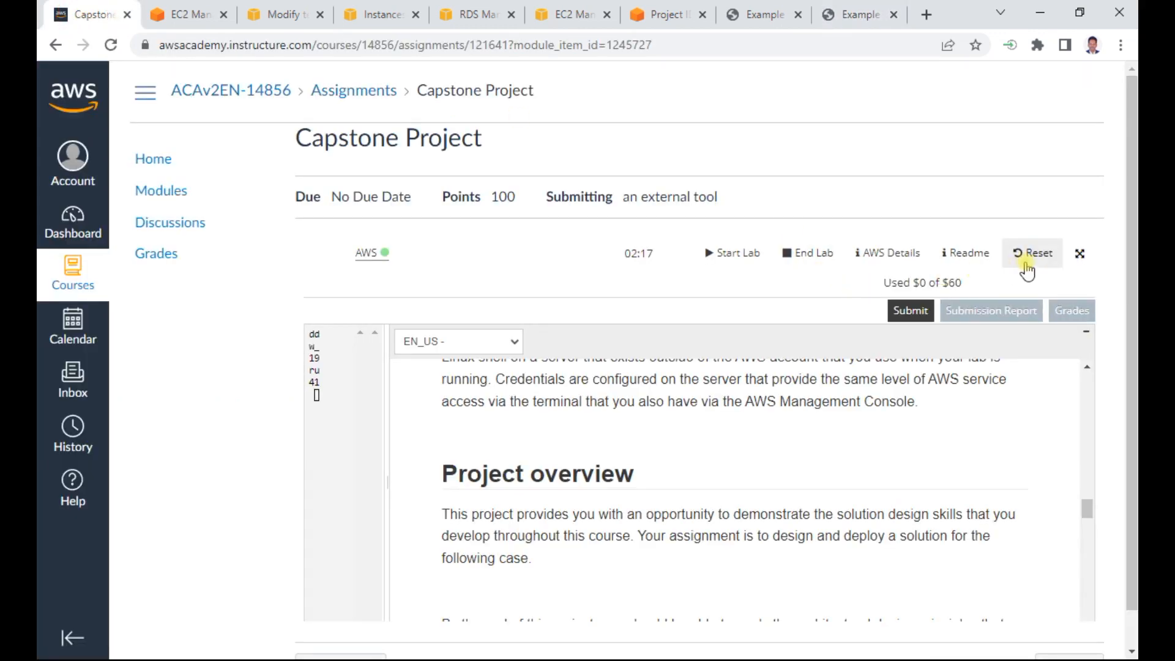
{"action": "left_click", "coordinate": [902, 312]}
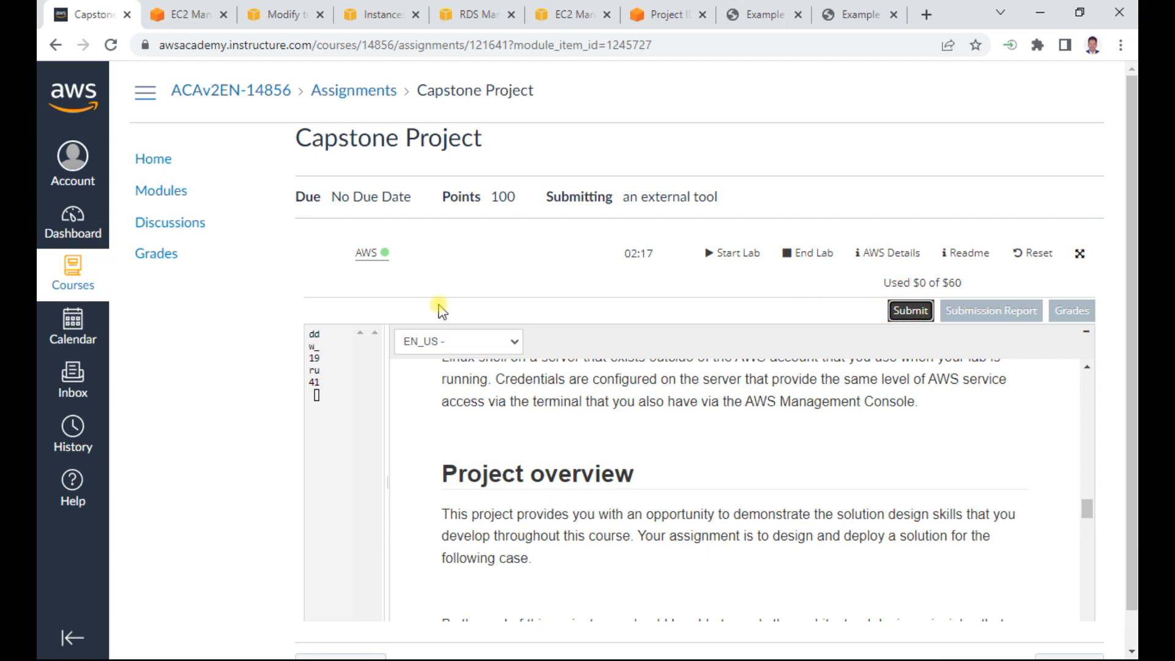
{"action": "left_click", "coordinate": [876, 345]}
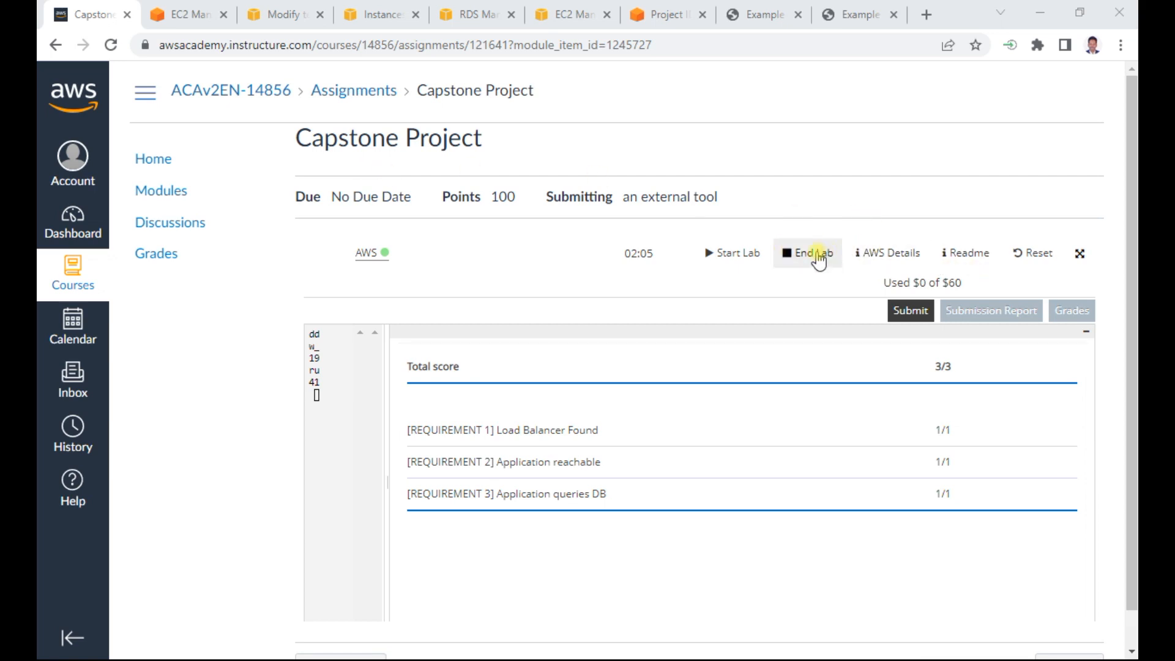
- End the Capstone Project lab session and confirm it
{"action": "left_click", "coordinate": [706, 256]}
{"action": "left_click", "coordinate": [874, 349]}
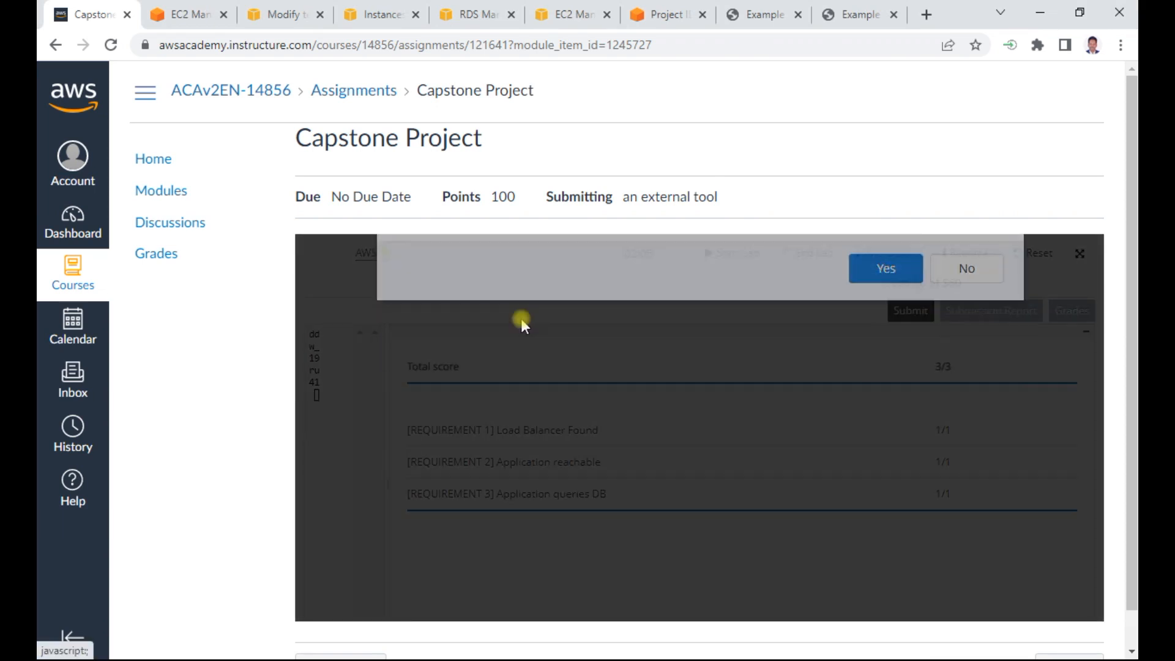